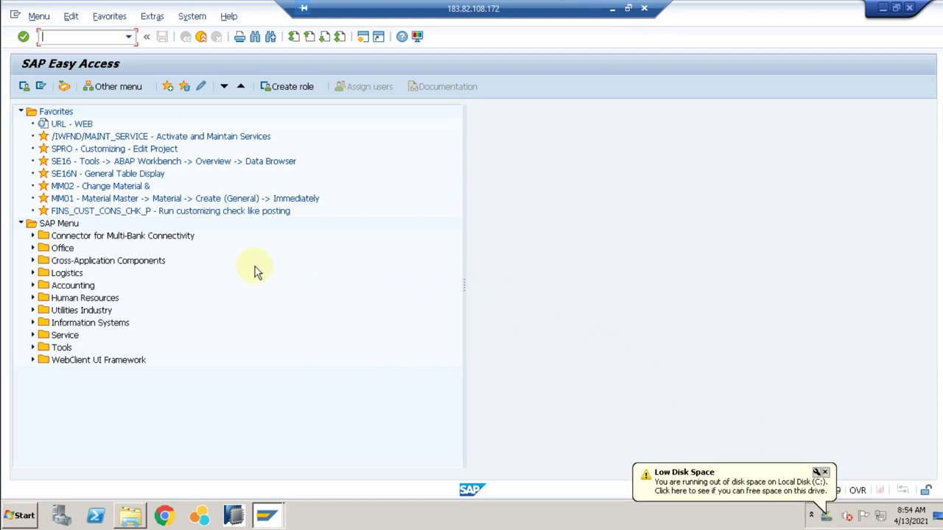
Collapse the Favorites folder, run transaction SPRO and display the SAP Reference IMG.
{"action": "left_click", "coordinate": [21, 112]}
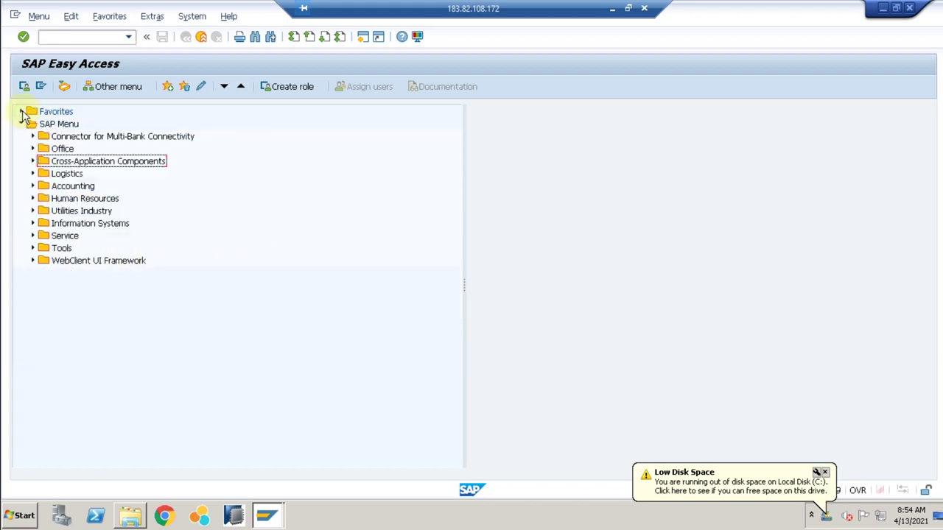
{"action": "left_click", "coordinate": [88, 37]}
{"action": "type", "text": "s"}
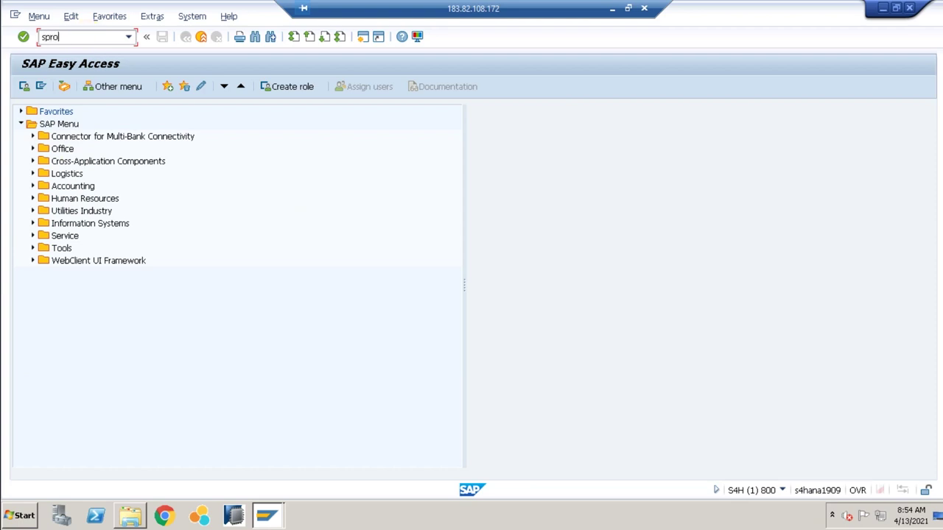
{"action": "type", "text": "pro"}
{"action": "key", "text": "Return"}
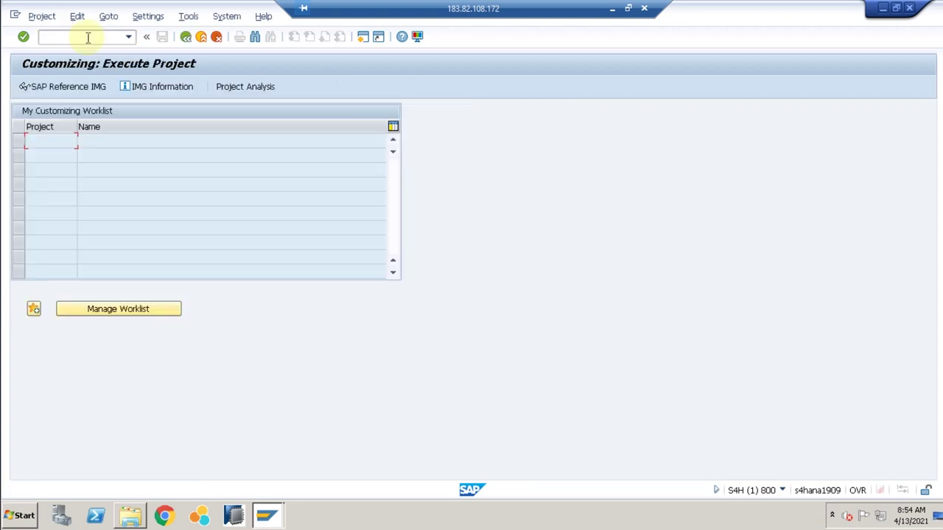
{"action": "left_click", "coordinate": [65, 89]}
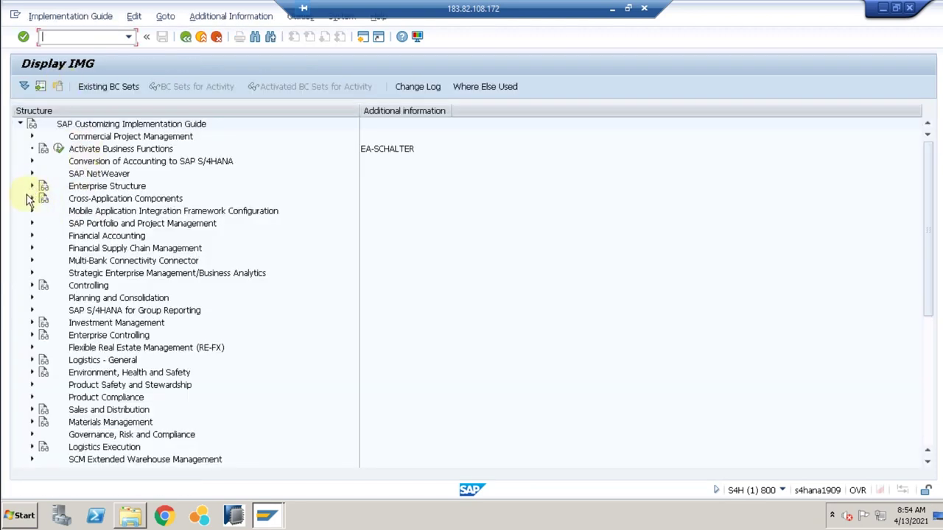
Open the Define company activity in the Financial Accounting definitions of the Enterprise Structure.
{"action": "left_click", "coordinate": [32, 185]}
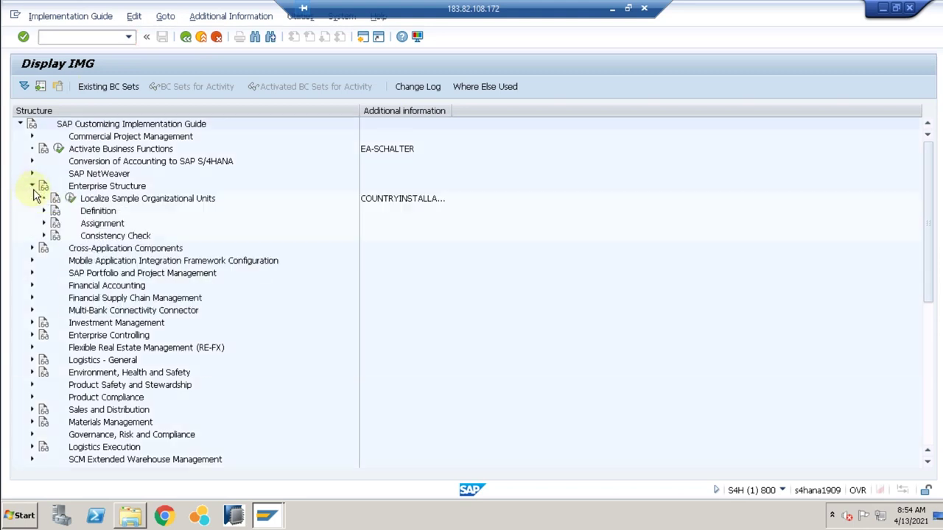
{"action": "left_click", "coordinate": [44, 211]}
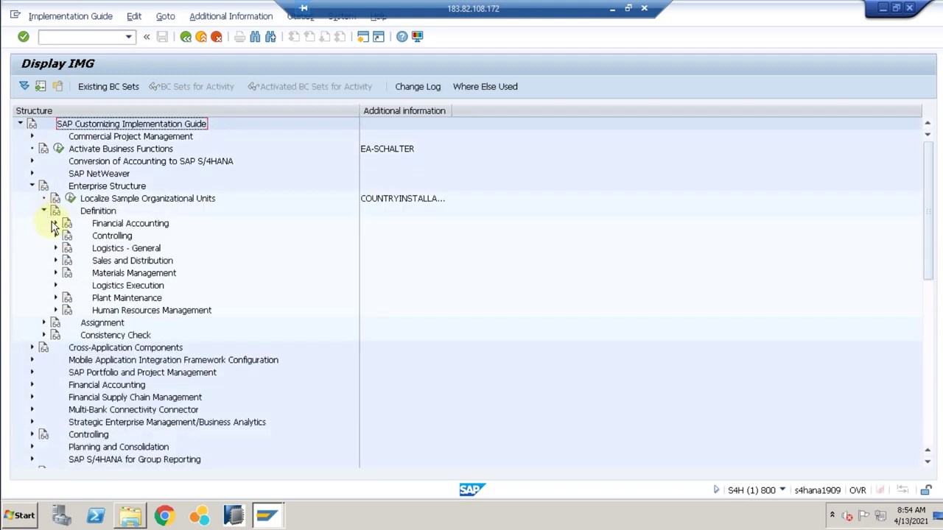
{"action": "left_click", "coordinate": [55, 223]}
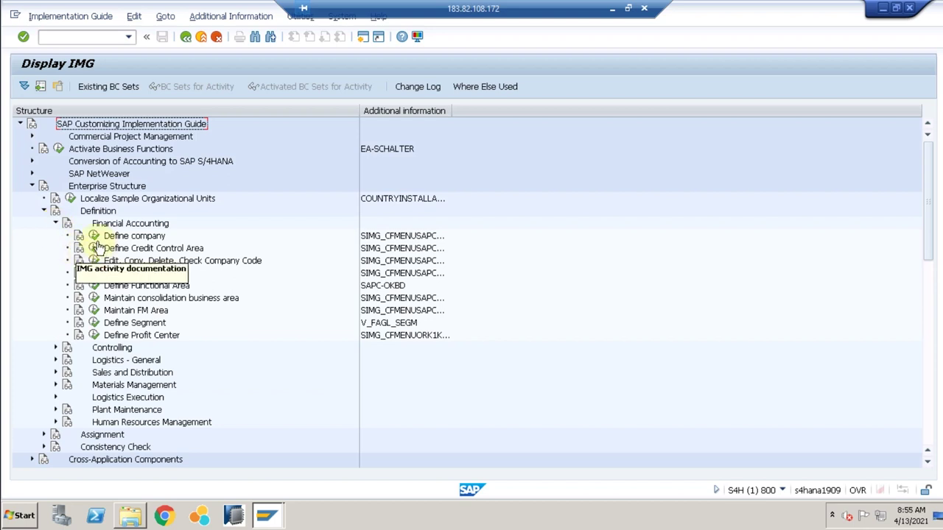
{"action": "left_click", "coordinate": [92, 237]}
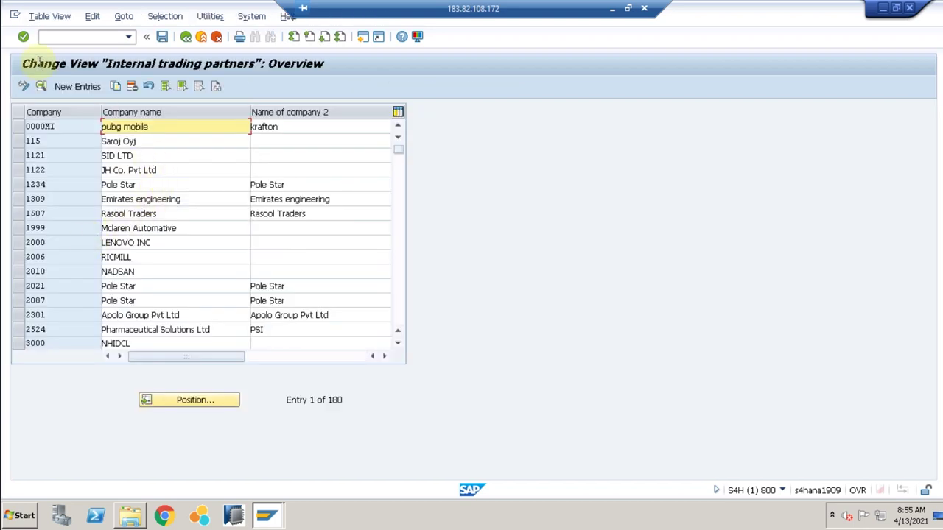
Create a new company entry with the code TR00 and the name Training Company.
{"action": "left_click", "coordinate": [73, 89]}
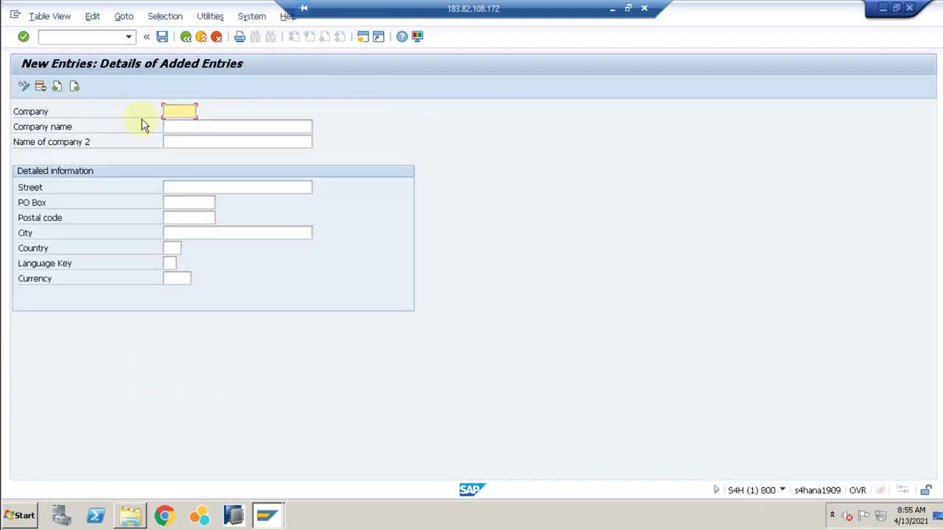
{"action": "type", "text": "TR00"}
{"action": "key", "text": "Tab"}
{"action": "type", "text": "Tr"}
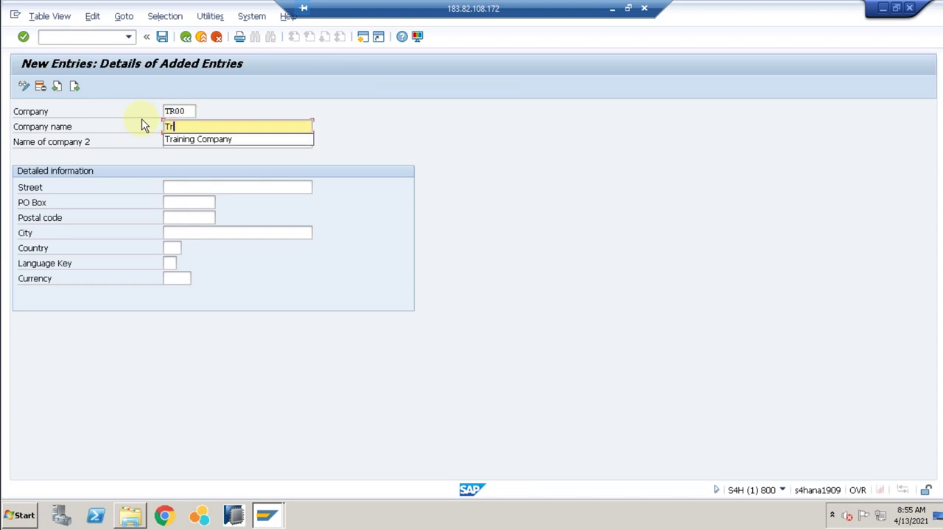
{"action": "type", "text": "aining"}
{"action": "key", "text": "Down"}
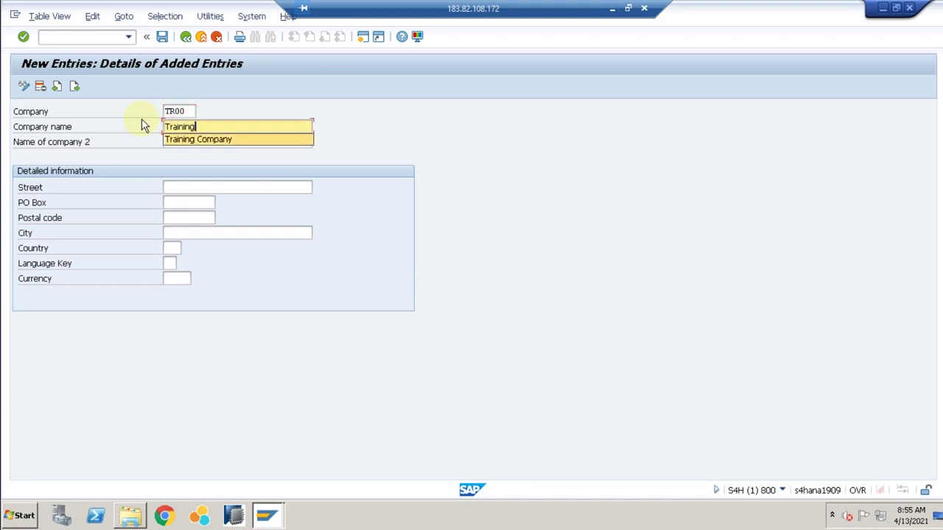
{"action": "key", "text": "Return"}
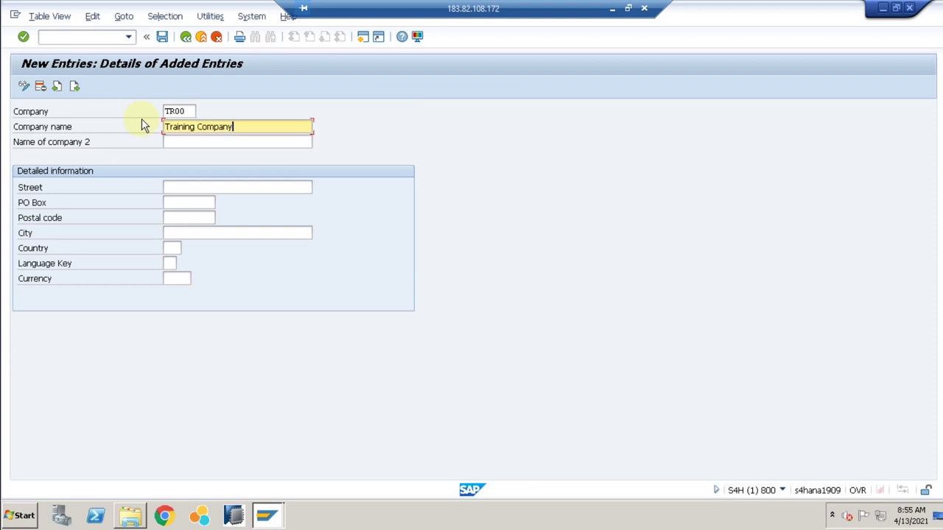
Set the company's language key to en, country to DE, currency to EUR and city to Frankfurt.
{"action": "left_click", "coordinate": [171, 262]}
{"action": "type", "text": "en"}
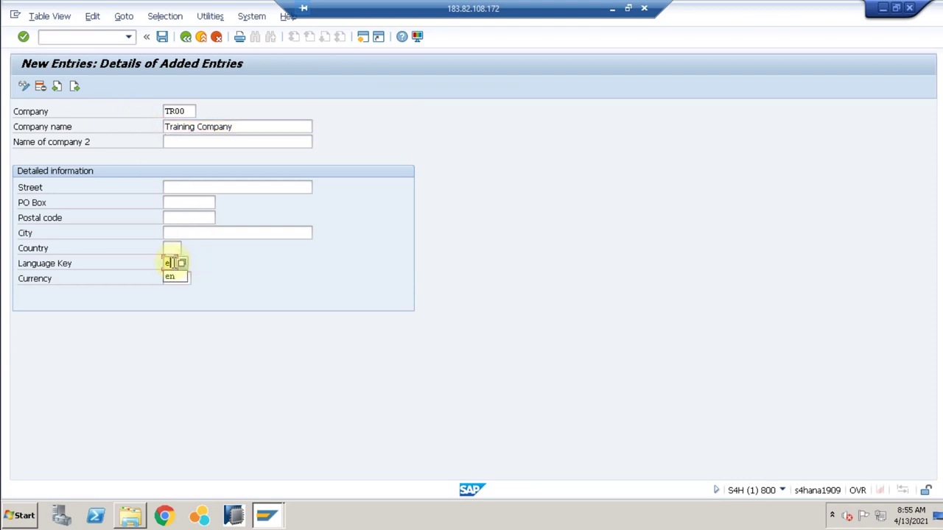
{"action": "left_click", "coordinate": [176, 248]}
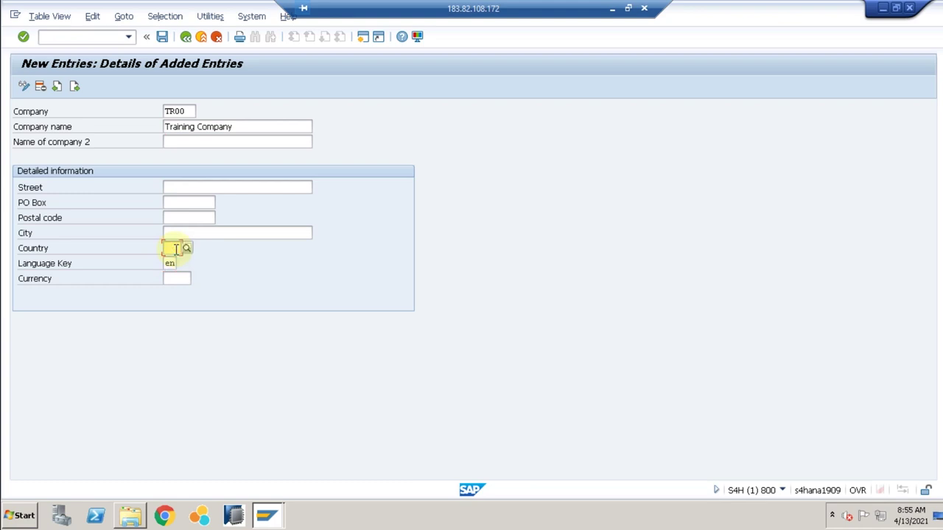
{"action": "type", "text": "de"}
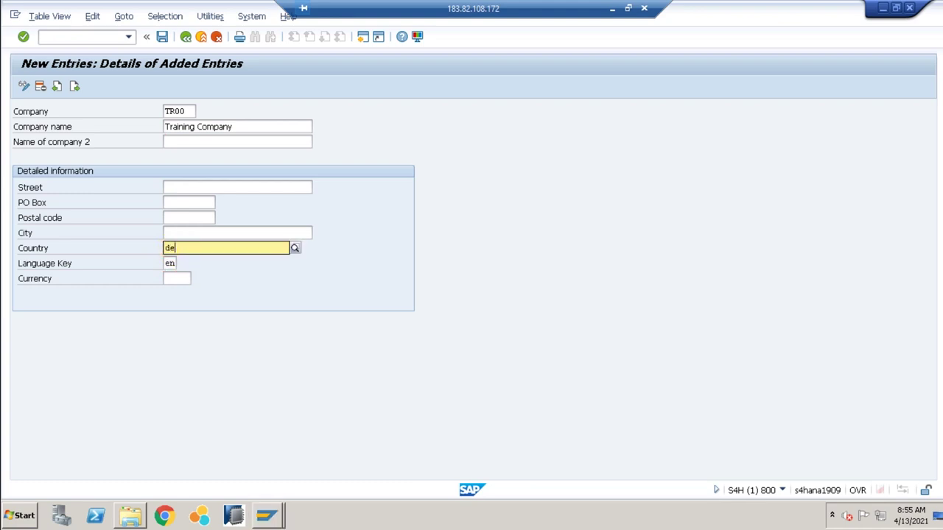
{"action": "left_click", "coordinate": [183, 276]}
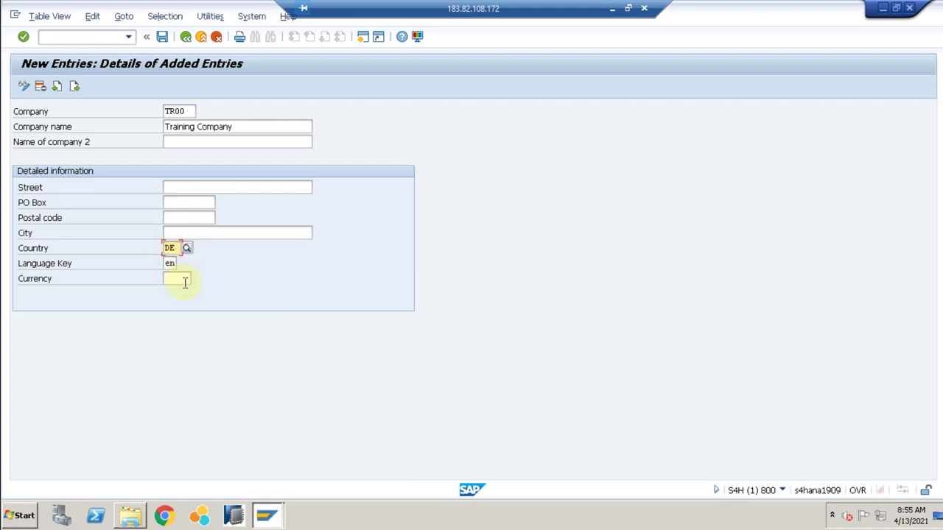
{"action": "left_click", "coordinate": [183, 282]}
{"action": "type", "text": "eur"}
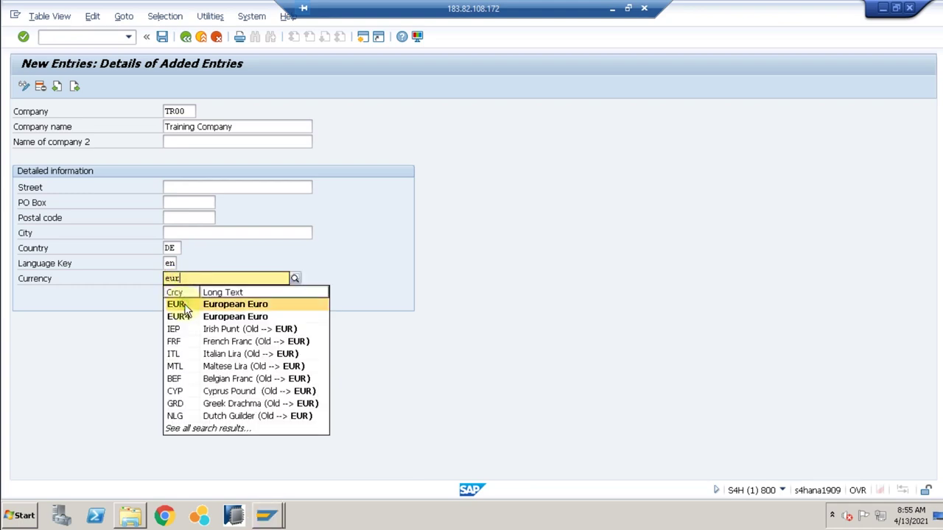
{"action": "left_click", "coordinate": [185, 305]}
{"action": "left_click", "coordinate": [177, 234]}
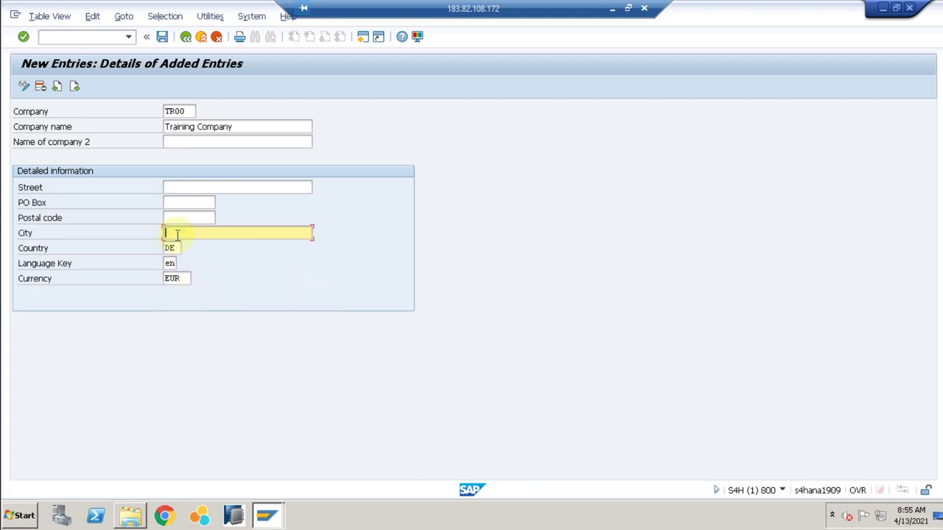
{"action": "type", "text": "Frankfurt"}
{"action": "left_click", "coordinate": [184, 217]}
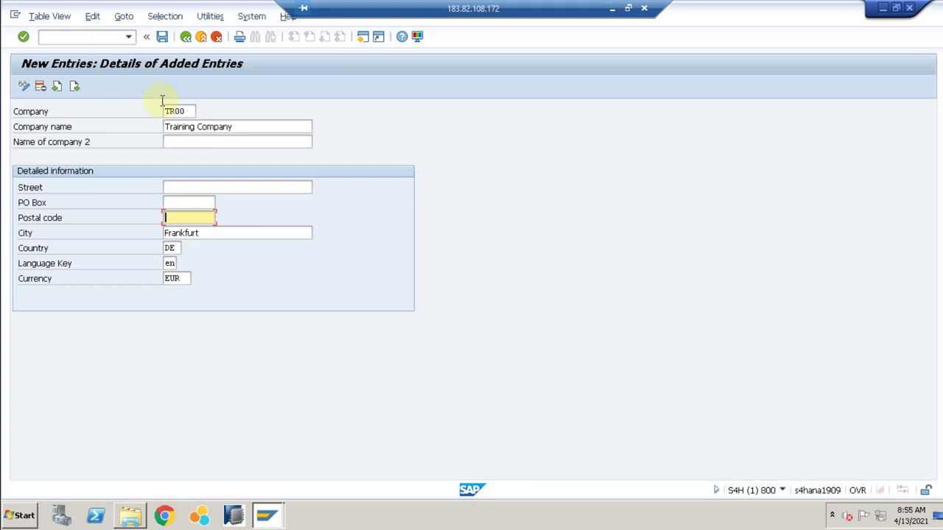
Save company TR00 under customizing request S4HK904049 and return to the implementation guide structure.
{"action": "left_click", "coordinate": [162, 36]}
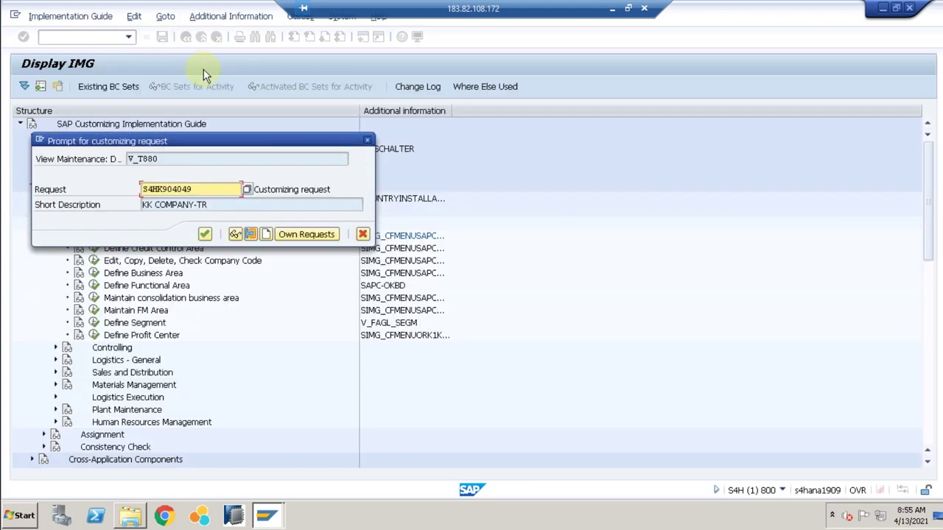
{"action": "left_click", "coordinate": [203, 234]}
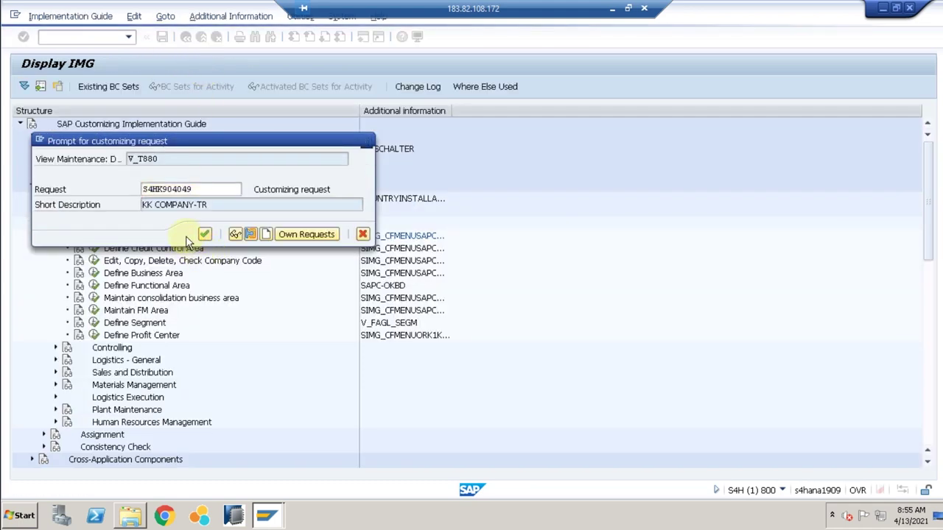
{"action": "left_click", "coordinate": [185, 37]}
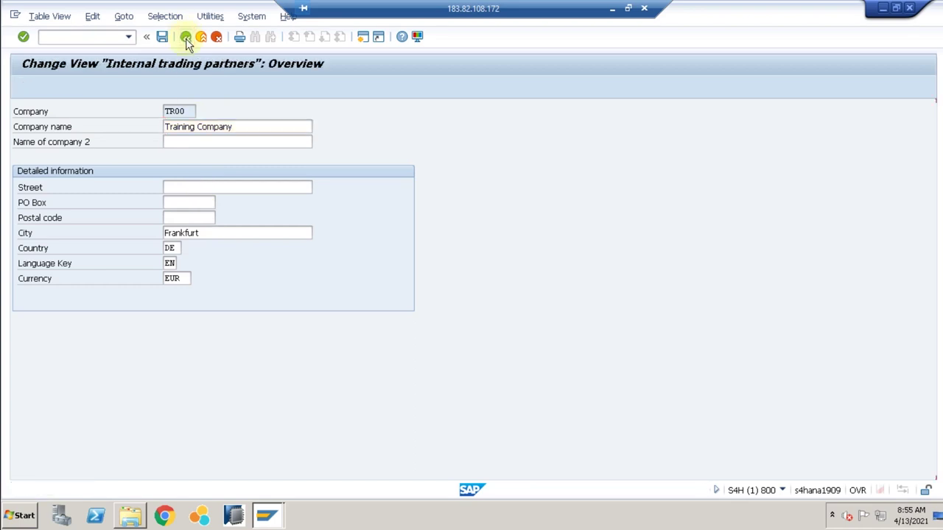
{"action": "left_click", "coordinate": [185, 37]}
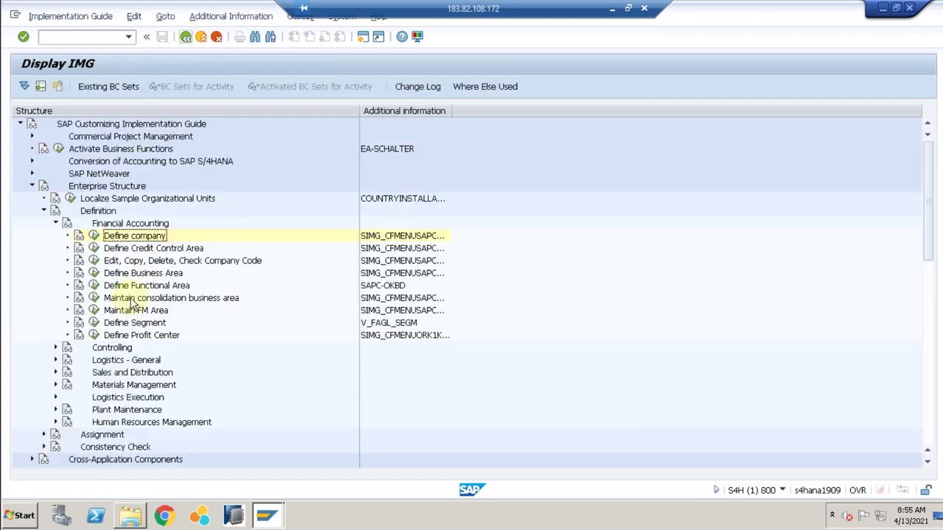
Open the Edit Company Code Data activity from Edit, Copy, Delete, Check Company Code.
{"action": "left_click", "coordinate": [120, 261]}
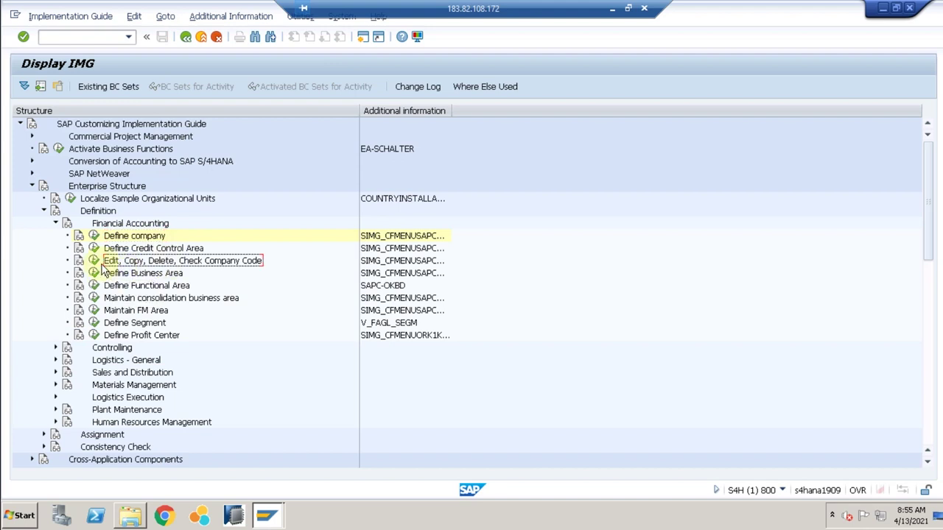
{"action": "left_click", "coordinate": [94, 262]}
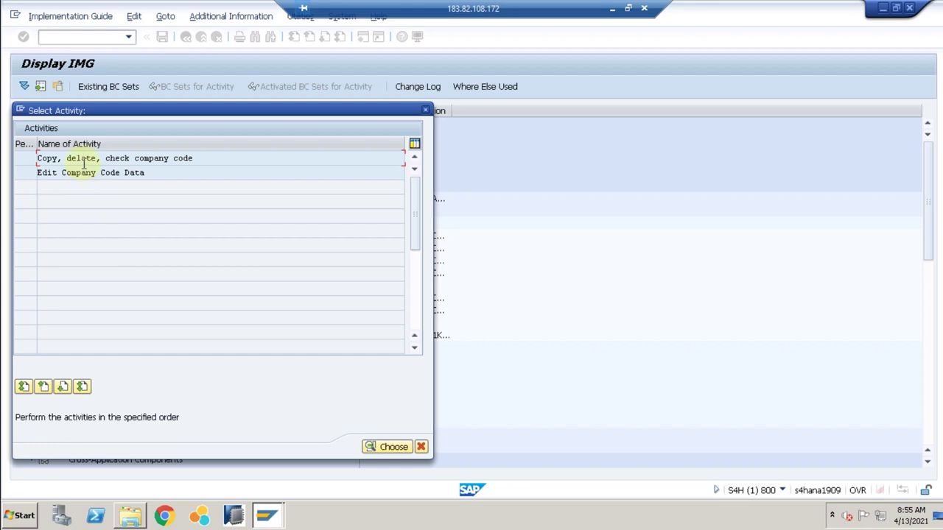
{"action": "double_click", "coordinate": [83, 174]}
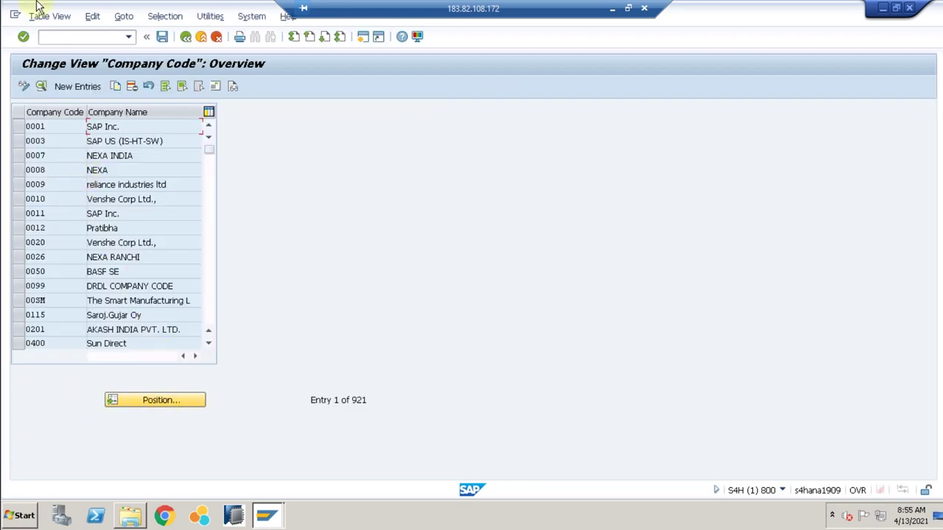
Start a new company code entry with the code TR10 and the name Training Company 1.
{"action": "left_click", "coordinate": [73, 90]}
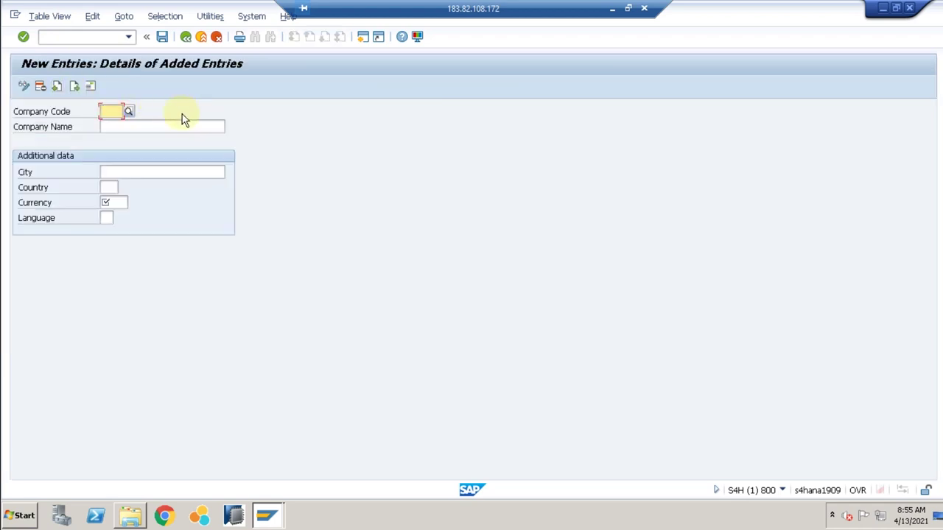
{"action": "type", "text": "TR0"}
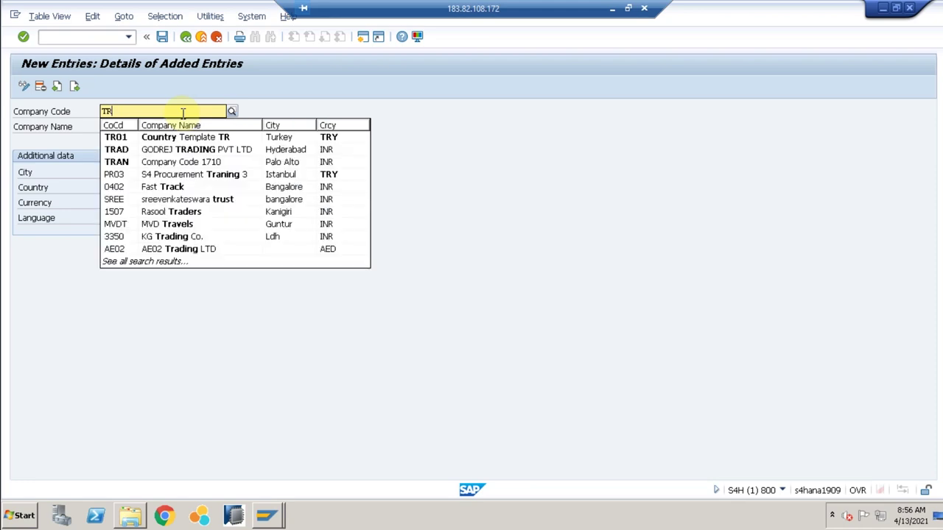
{"action": "type", "text": "10"}
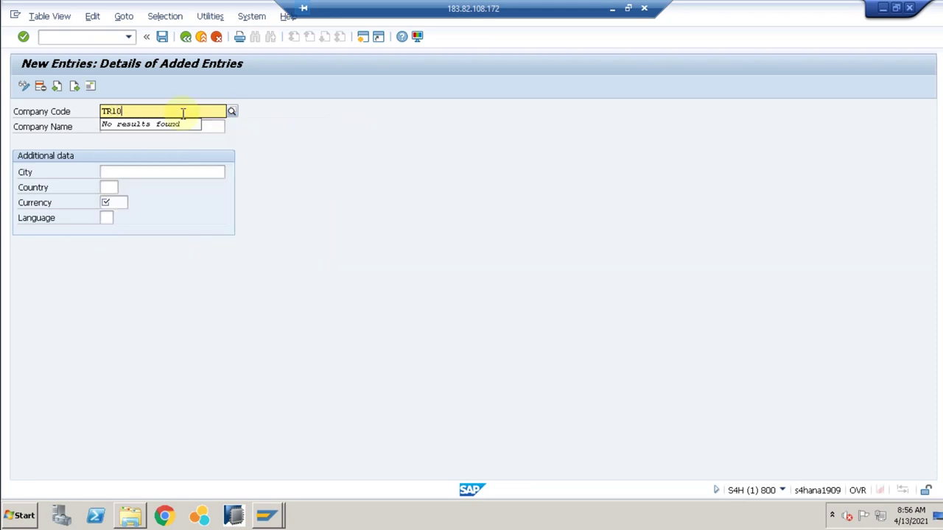
{"action": "key", "text": "Tab"}
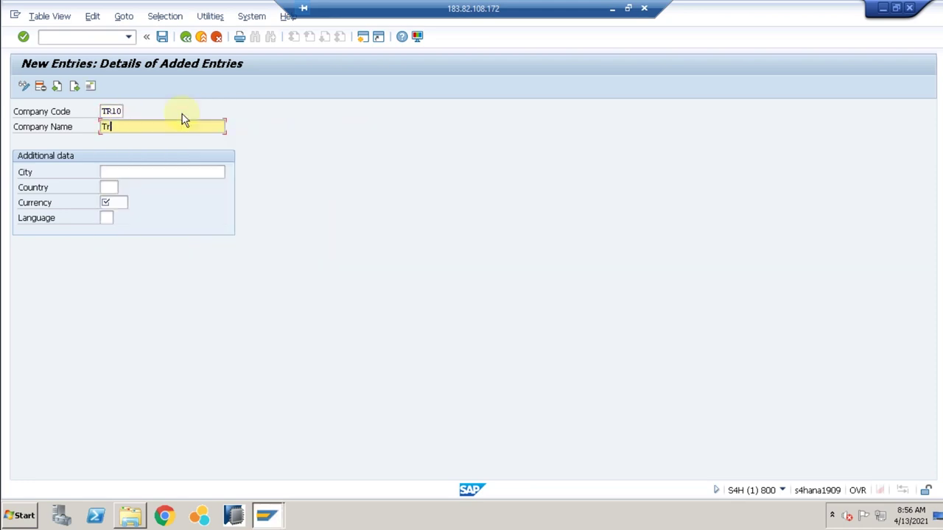
{"action": "type", "text": "Training Company 1"}
Set company code TR10's currency to USD, language to EN, country to US and city to New York.
{"action": "left_click", "coordinate": [116, 201]}
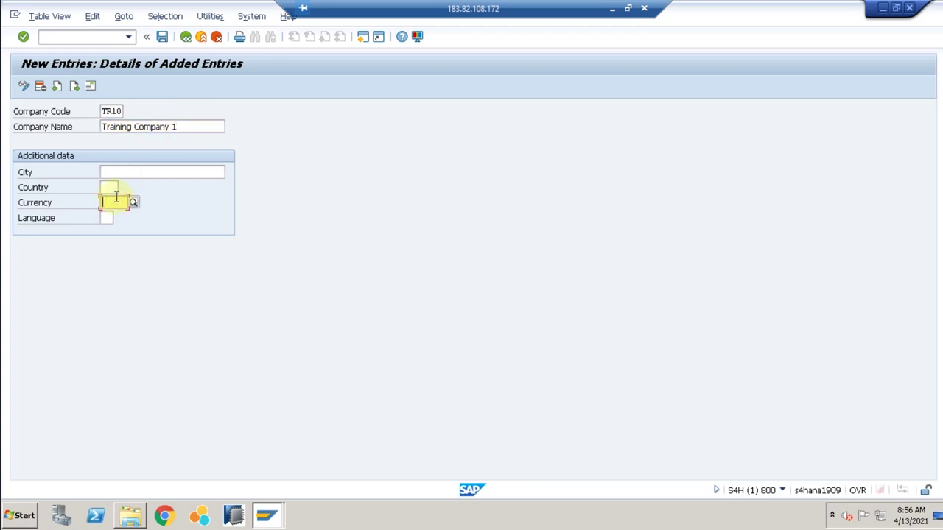
{"action": "type", "text": "USD"}
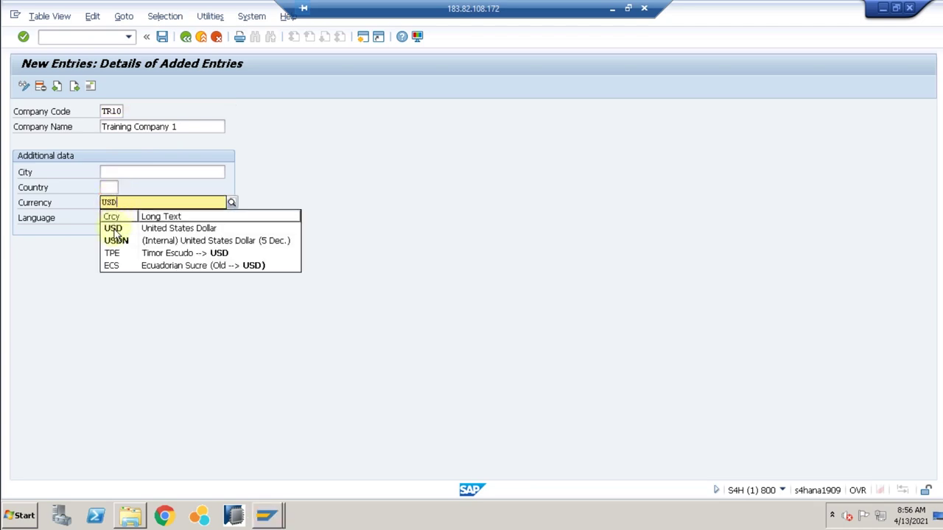
{"action": "left_click", "coordinate": [114, 230]}
{"action": "left_click", "coordinate": [108, 218]}
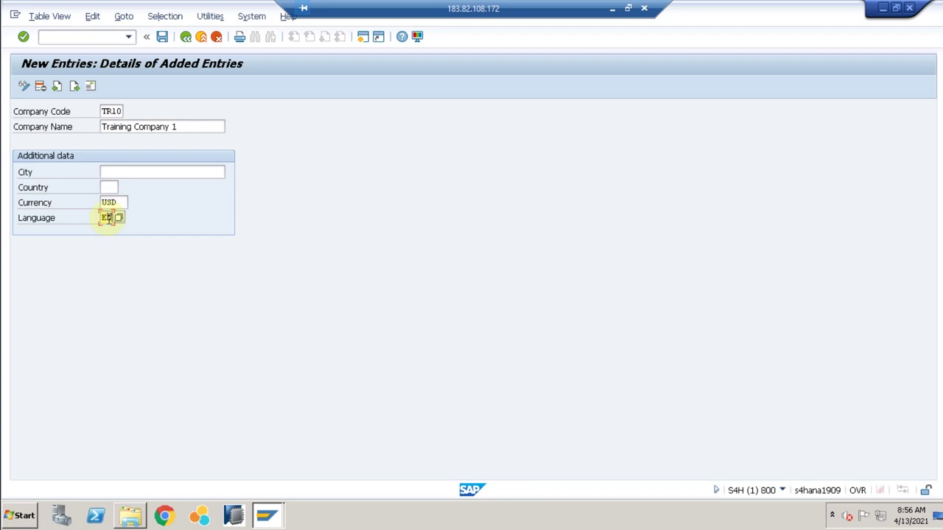
{"action": "left_click", "coordinate": [109, 186]}
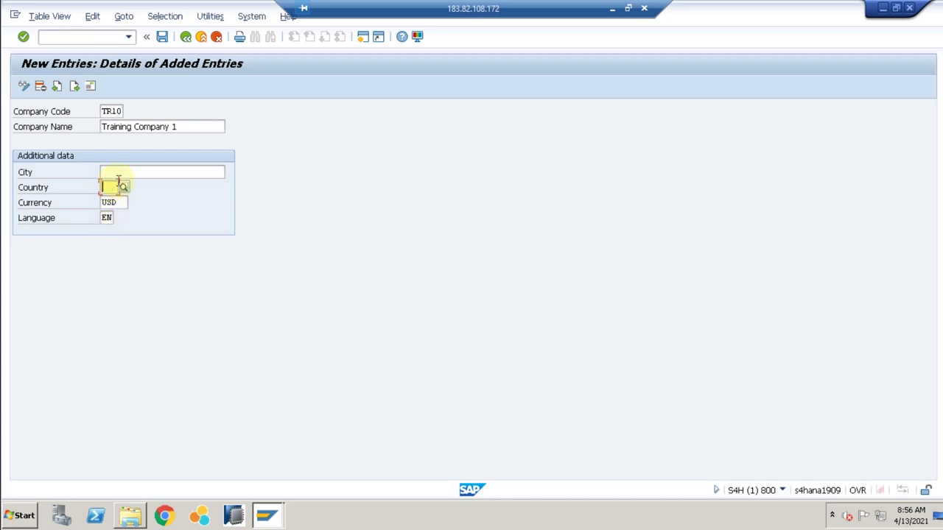
{"action": "type", "text": "US"}
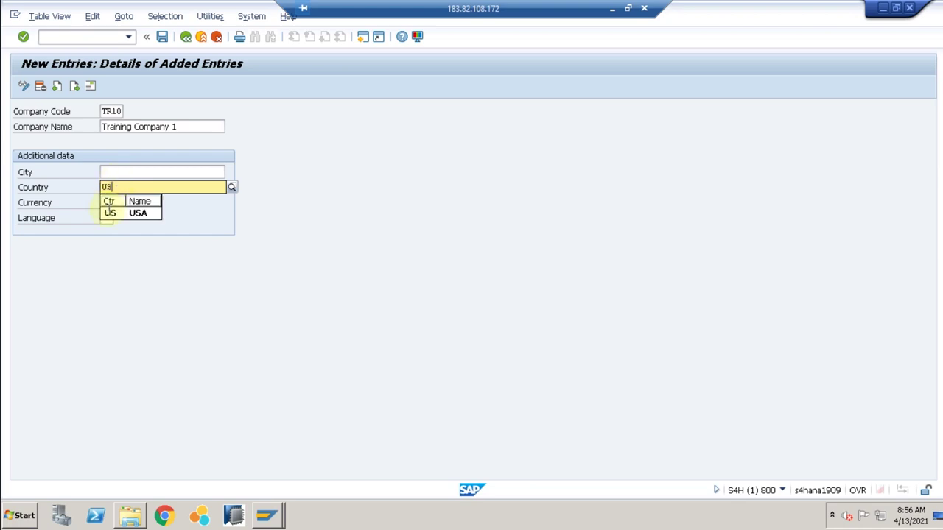
{"action": "left_click", "coordinate": [114, 215]}
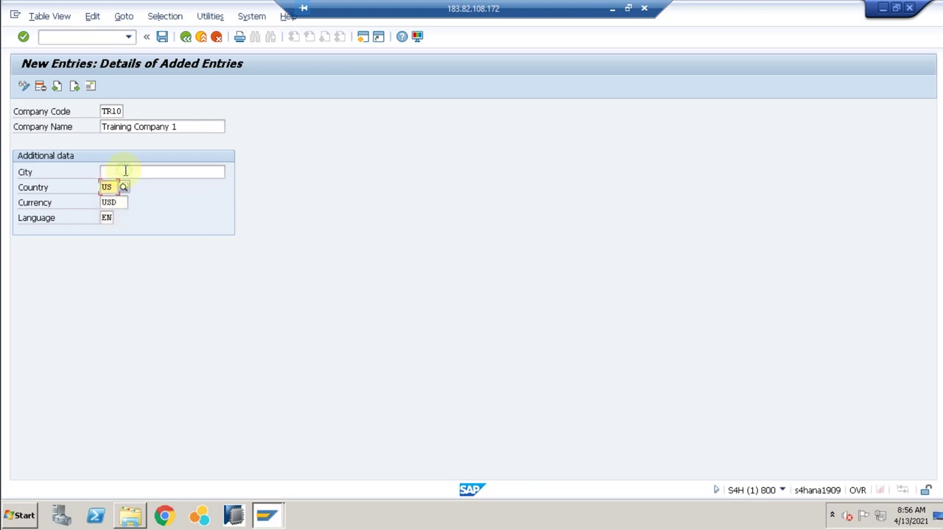
{"action": "left_click", "coordinate": [125, 171]}
{"action": "type", "text": "N"}
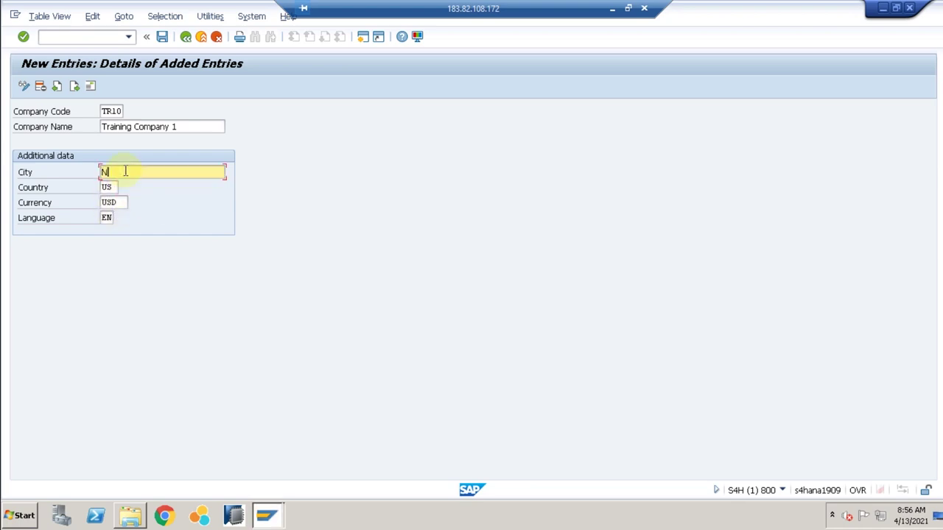
{"action": "type", "text": "ew York"}
Save the entry and give its address the title Company and the name Training Company.
{"action": "left_click", "coordinate": [163, 38]}
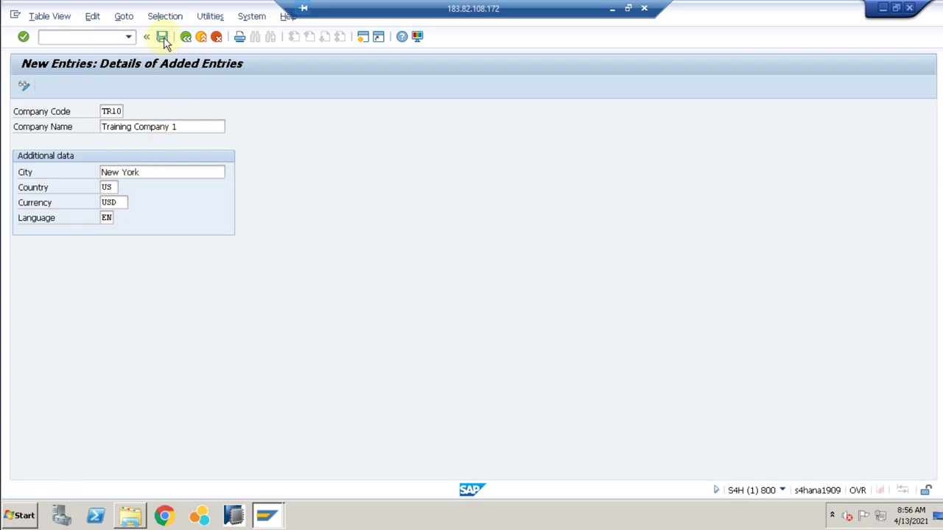
{"action": "left_click", "coordinate": [291, 112]}
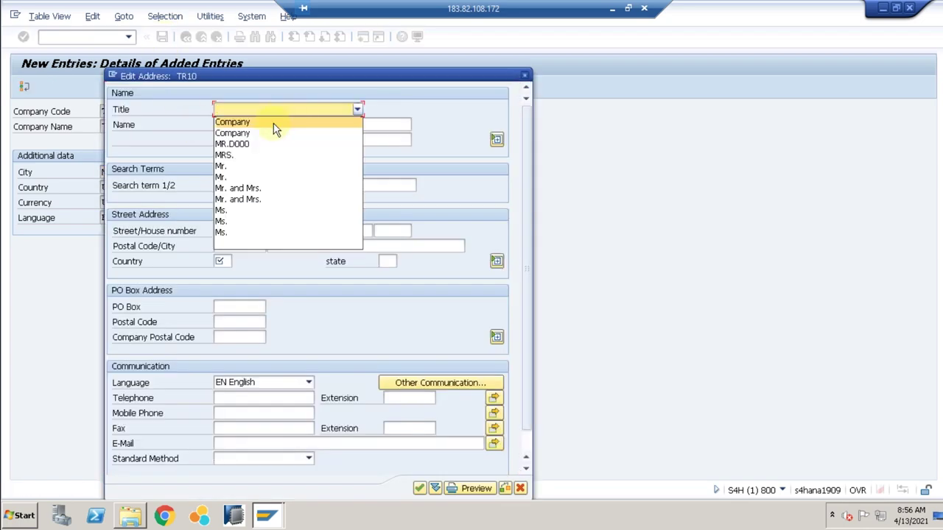
{"action": "left_click", "coordinate": [264, 131]}
{"action": "left_click", "coordinate": [258, 126]}
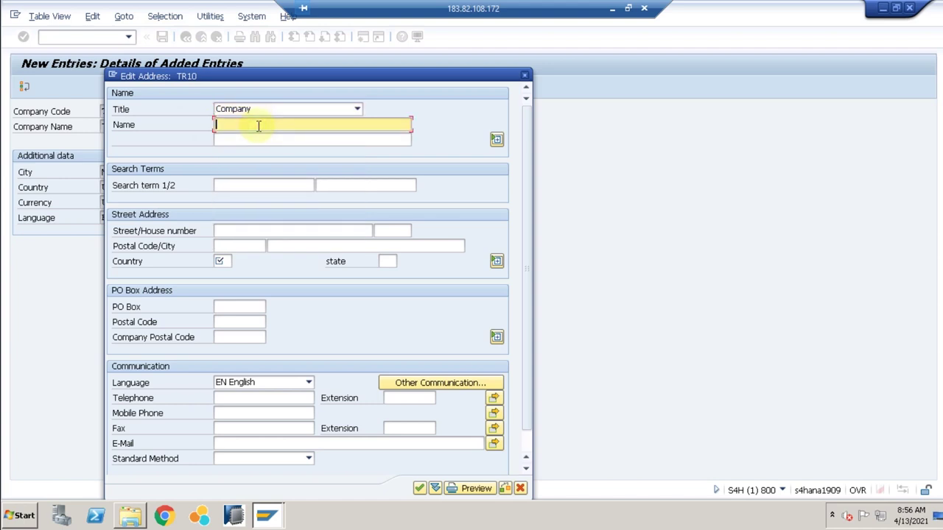
{"action": "type", "text": "New"}
{"action": "key", "text": "BackSpace"}
{"action": "key", "text": "BackSpace"}
{"action": "key", "text": "BackSpace"}
{"action": "key", "text": "BackSpace"}
{"action": "type", "text": "Training Company"}
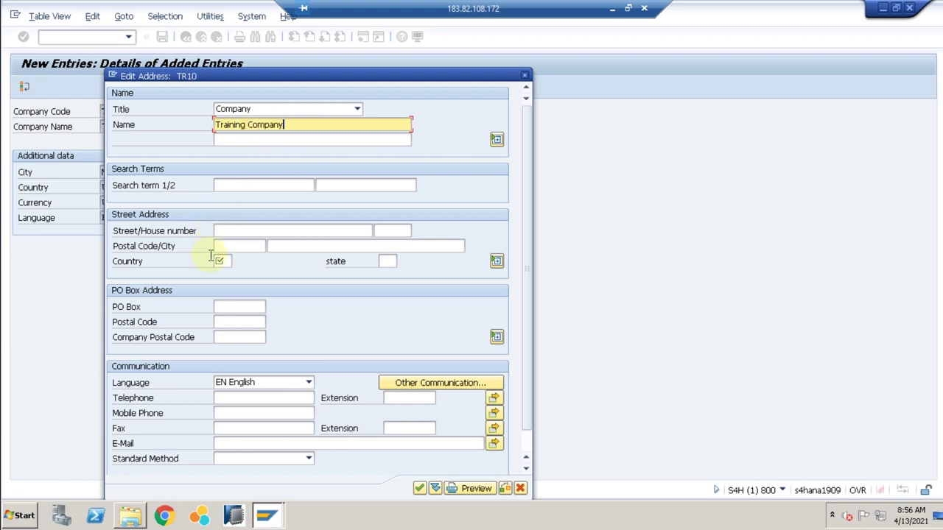
Set the address country to US and save company code TR10 under customizing request S4HK904049.
{"action": "left_click", "coordinate": [221, 262]}
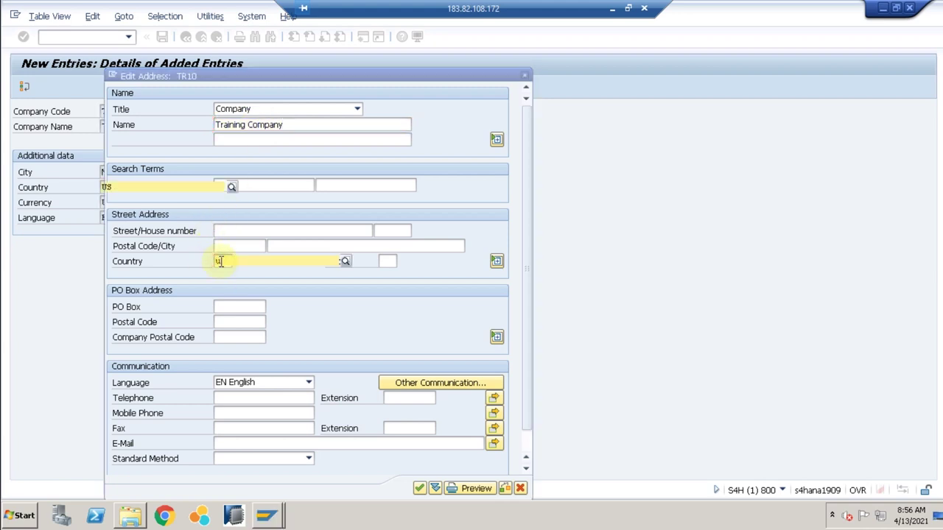
{"action": "type", "text": "us"}
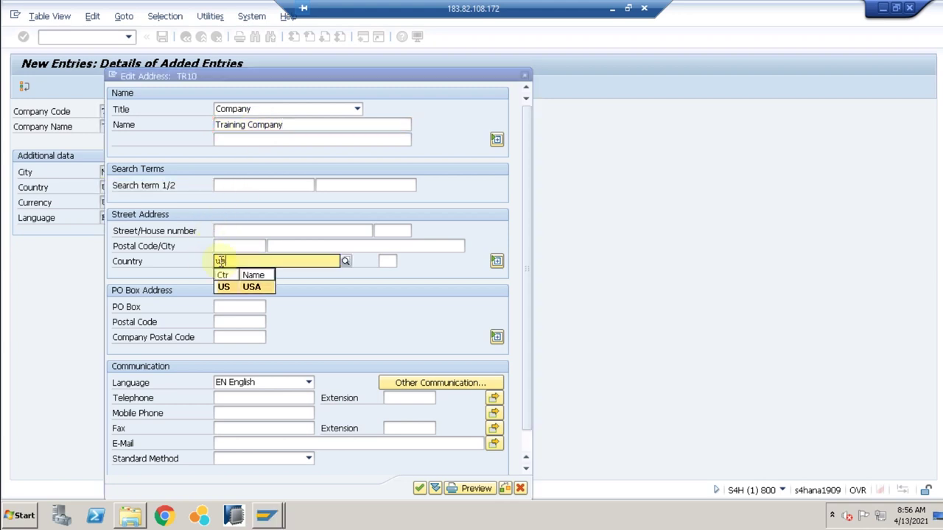
{"action": "key", "text": "Return"}
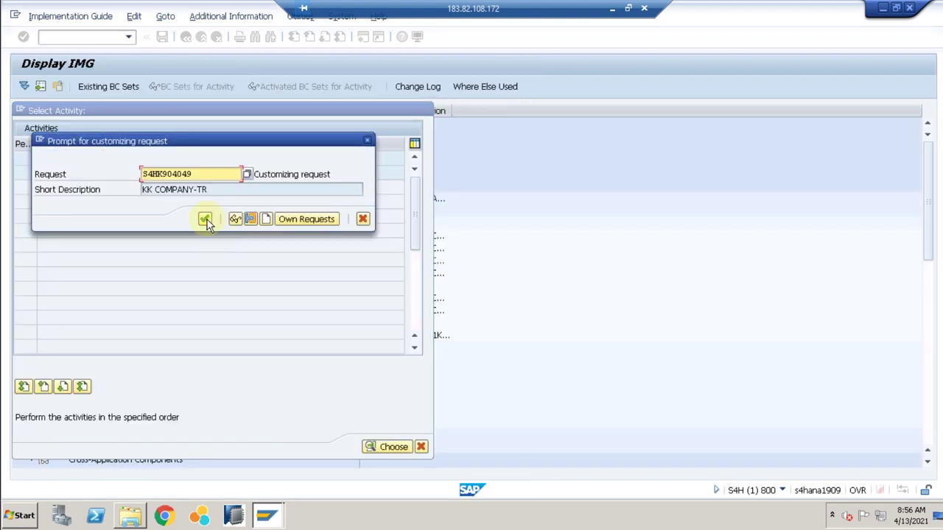
{"action": "left_click", "coordinate": [206, 219]}
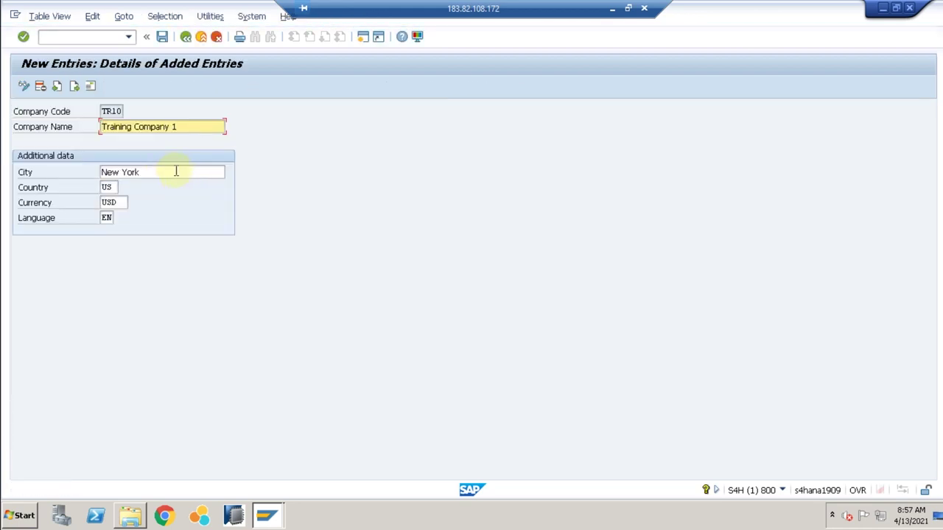
Copy the TR10 entry from the company code overview and name the copy Training Company 2.
{"action": "left_click", "coordinate": [185, 36]}
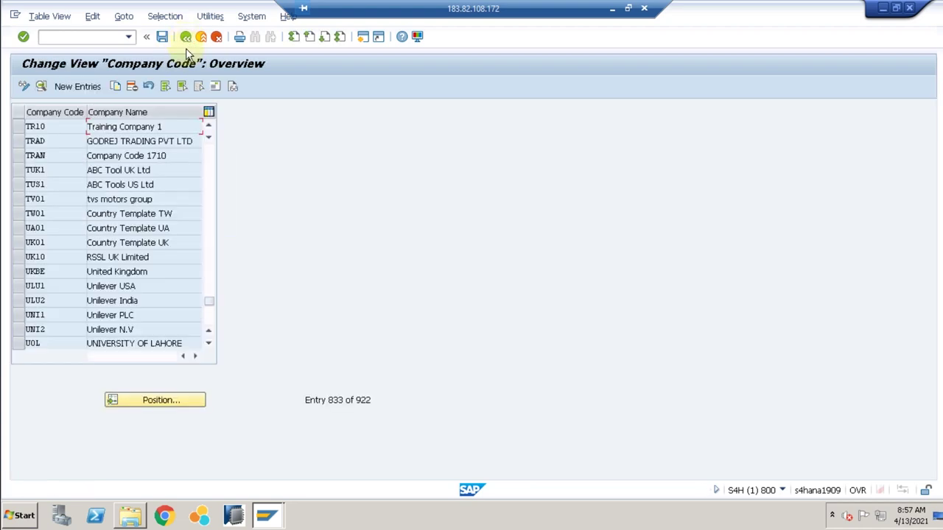
{"action": "left_click", "coordinate": [18, 128]}
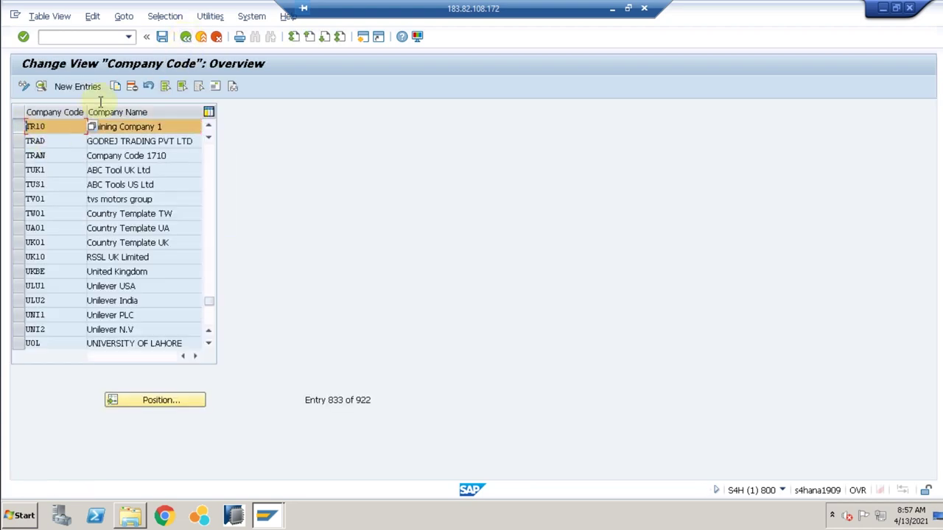
{"action": "left_click", "coordinate": [119, 86]}
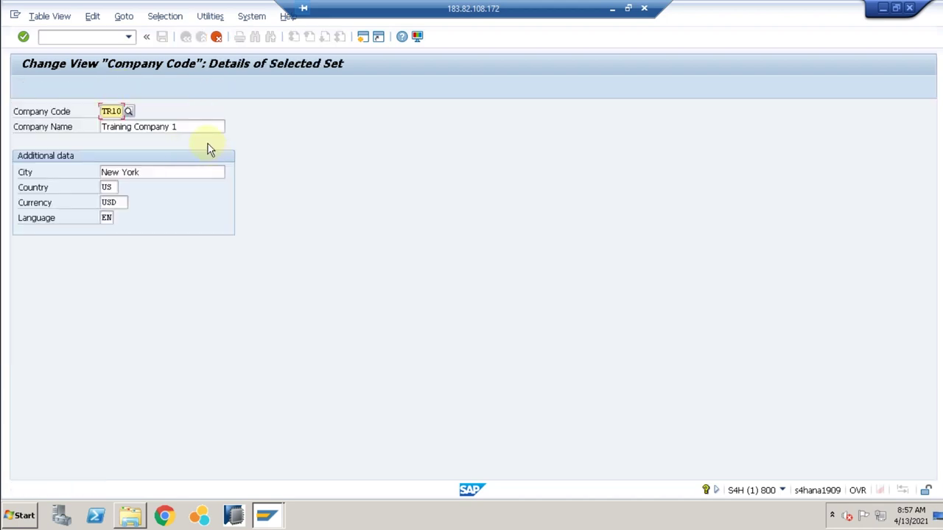
{"action": "left_click", "coordinate": [189, 127]}
{"action": "key", "text": "BackSpace"}
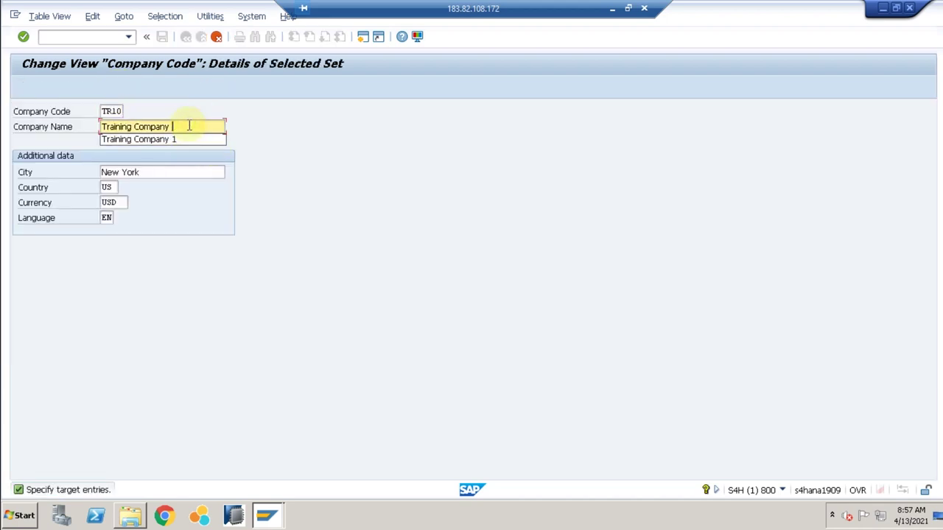
{"action": "type", "text": "2"}
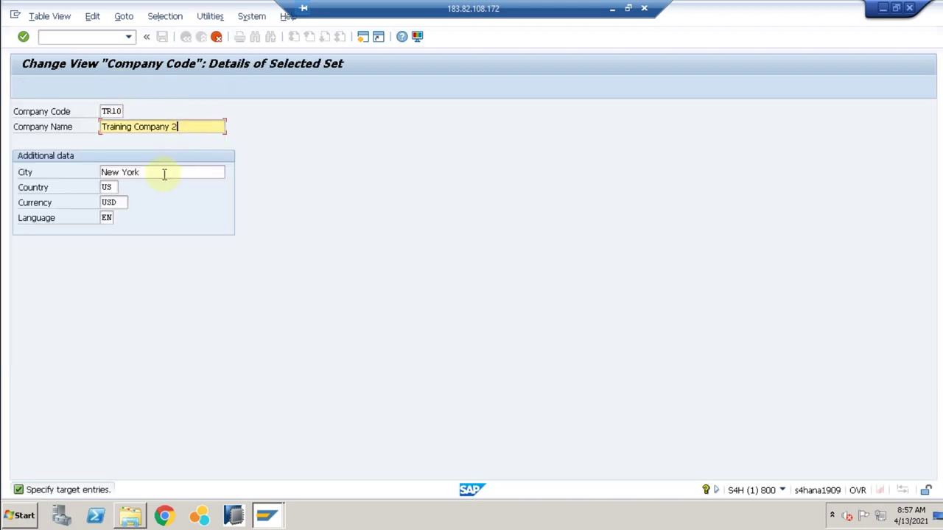
Set the copied entry's country to DE, currency to EUR and city to Frankfurt.
{"action": "left_click", "coordinate": [105, 187]}
{"action": "key", "text": "BackSpace"}
{"action": "key", "text": "BackSpace"}
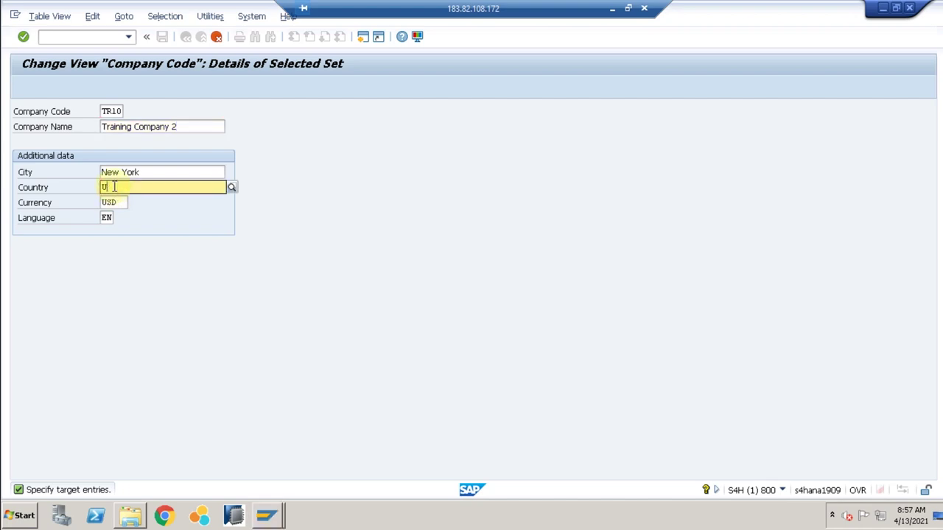
{"action": "type", "text": "de"}
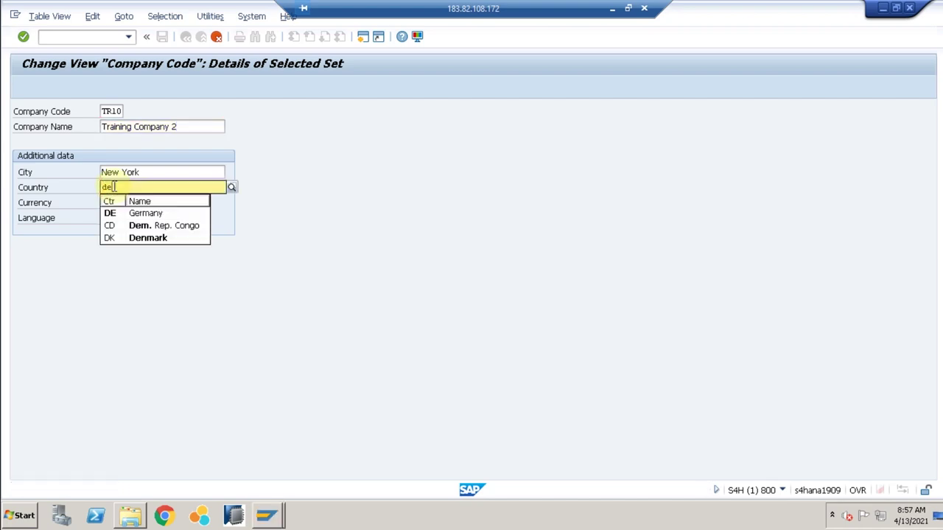
{"action": "left_click", "coordinate": [121, 214]}
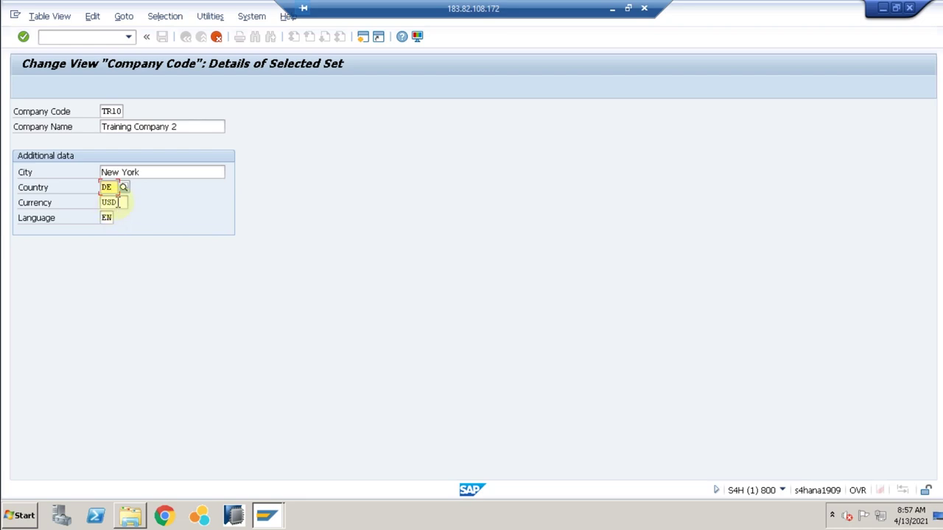
{"action": "left_click", "coordinate": [118, 202]}
{"action": "left_click_drag", "start_coordinate": [119, 203], "coordinate": [88, 208]}
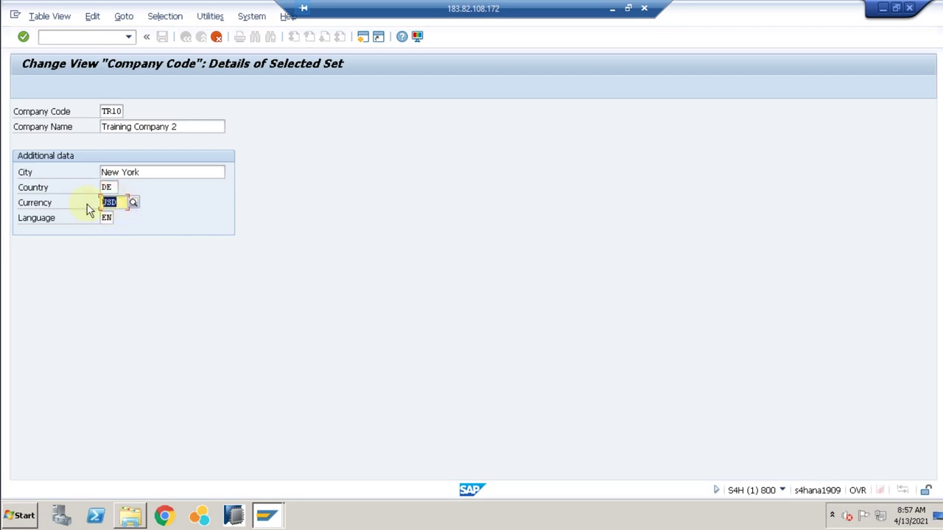
{"action": "type", "text": "eur"}
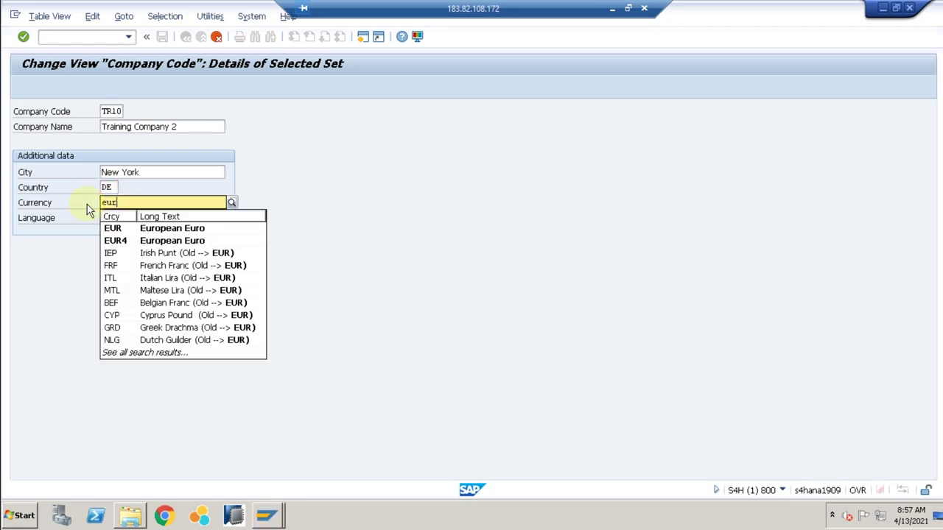
{"action": "left_click", "coordinate": [124, 231]}
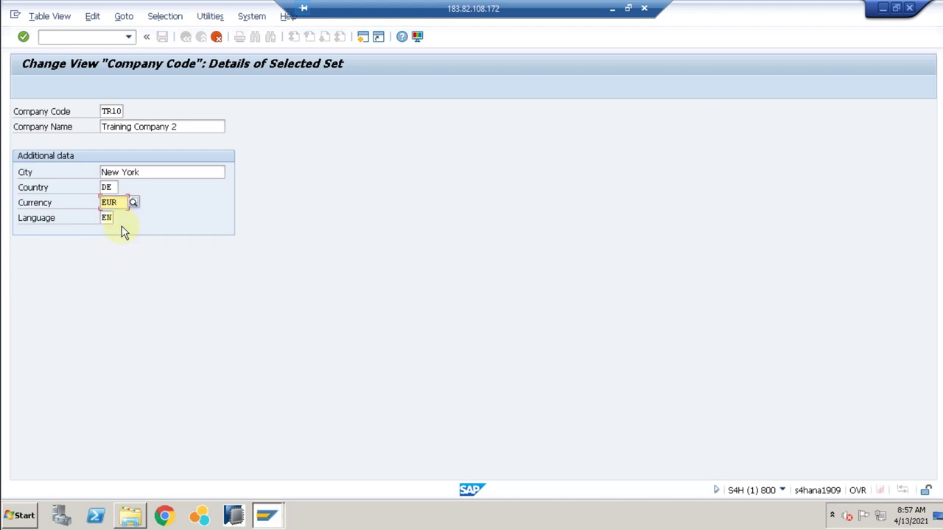
{"action": "left_click", "coordinate": [148, 172]}
{"action": "left_click_drag", "start_coordinate": [148, 172], "coordinate": [32, 183]}
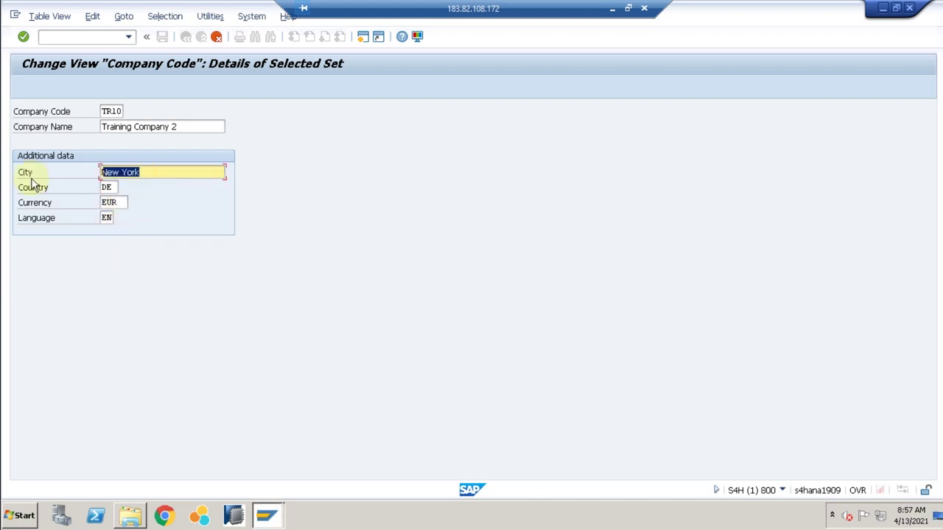
{"action": "type", "text": "Frankfurt"}
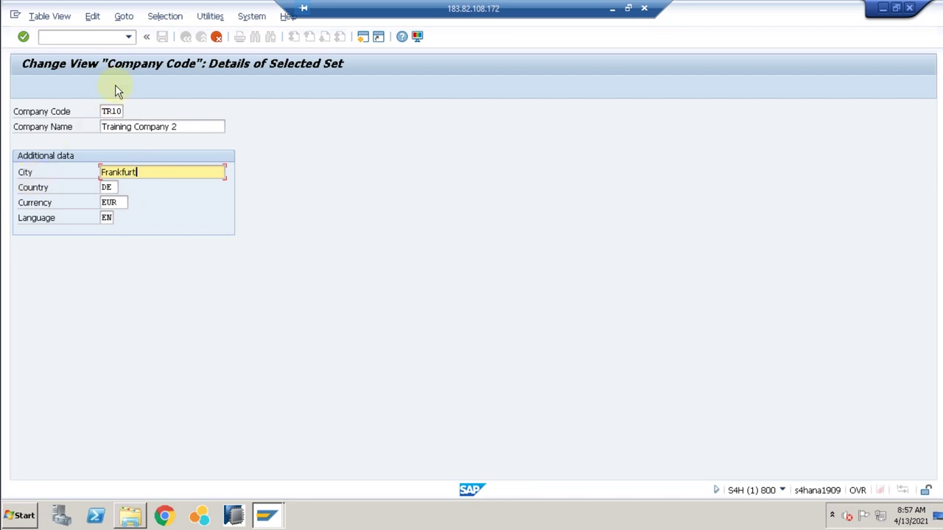
Change the copied entry's company code to TR20 and confirm the entry, accepting the currency change.
{"action": "left_click", "coordinate": [150, 89]}
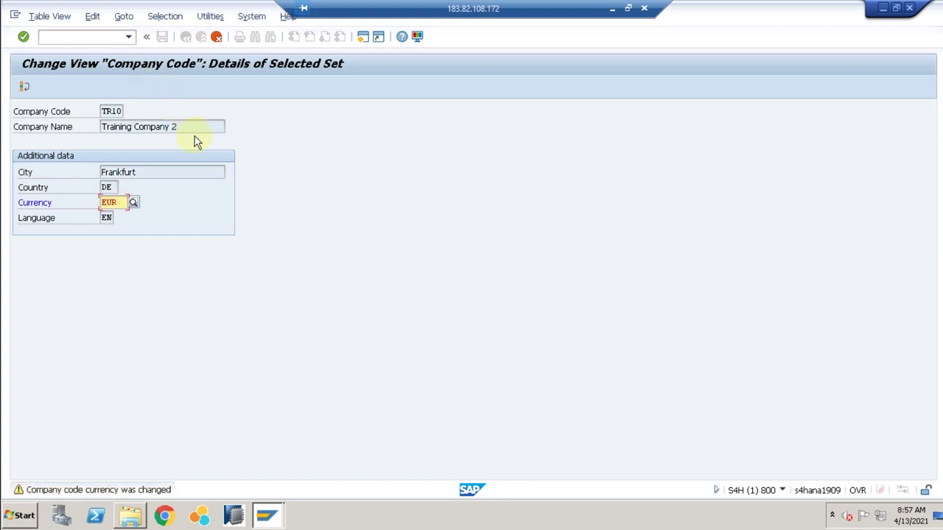
{"action": "key", "text": "Return"}
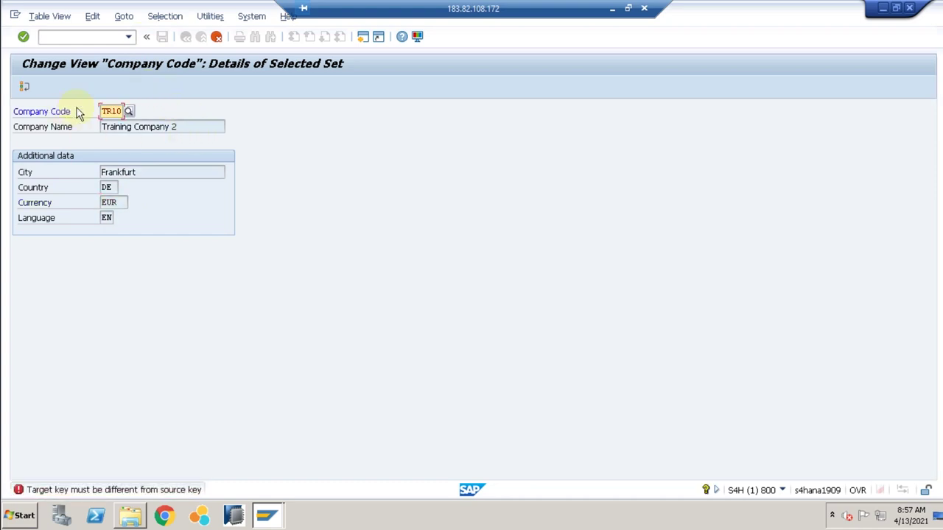
{"action": "left_click", "coordinate": [110, 112]}
{"action": "type", "text": "0"}
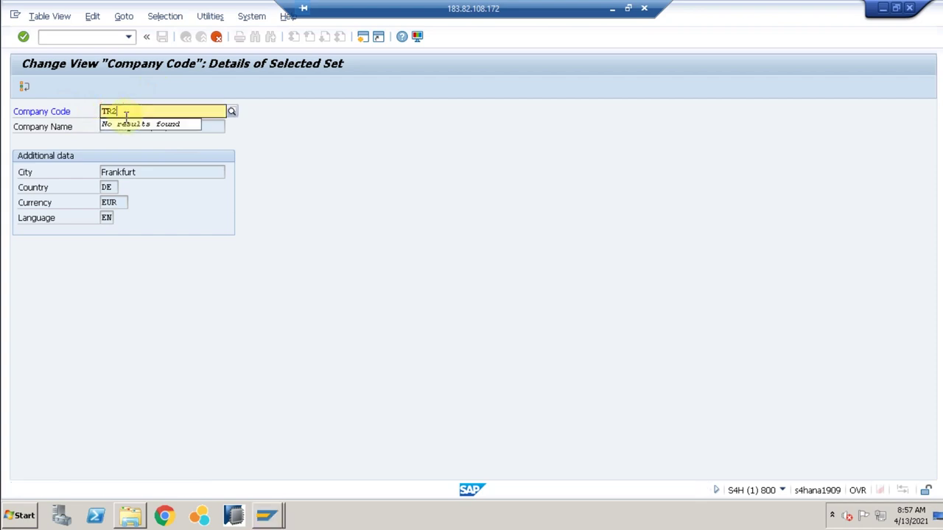
{"action": "key", "text": "Return"}
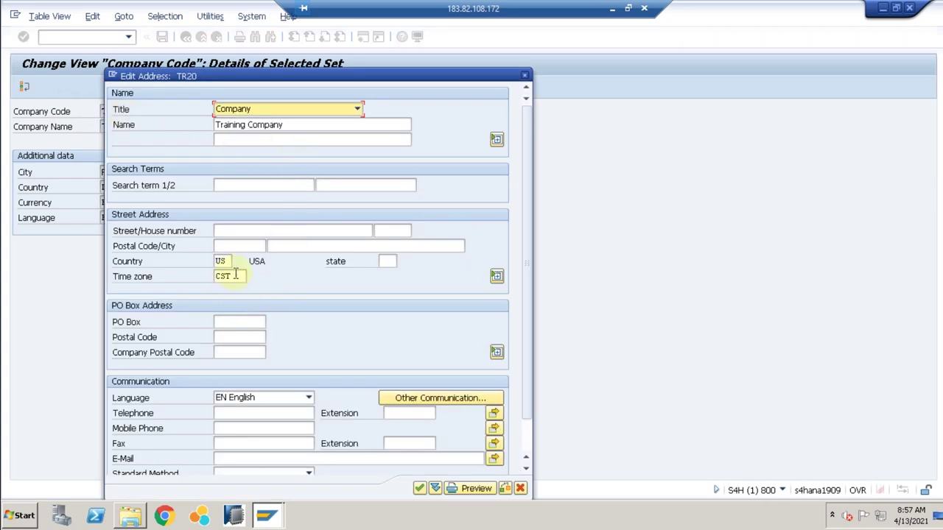
Set the TR20 address country to DE and name to Training Company 2, keeping time zone CST.
{"action": "left_click", "coordinate": [226, 262]}
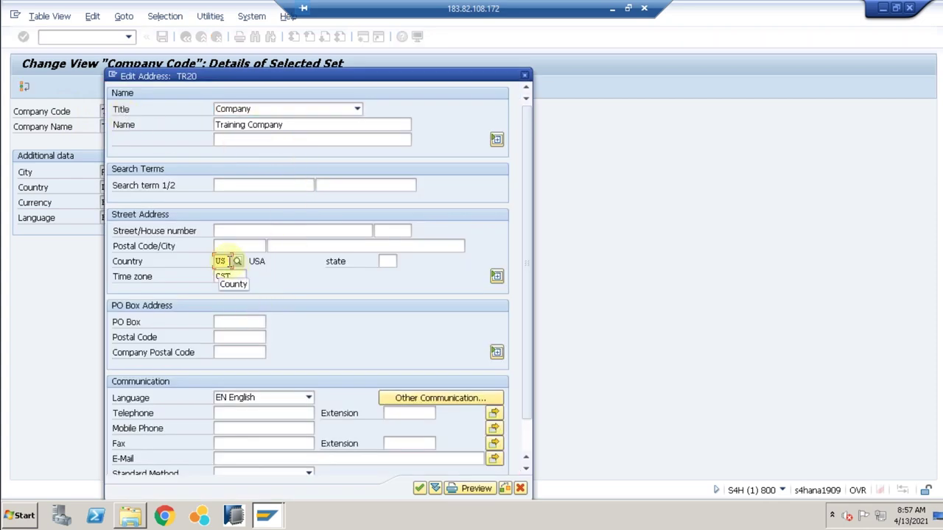
{"action": "key", "text": "BackSpace"}
{"action": "key", "text": "BackSpace"}
{"action": "type", "text": "de"}
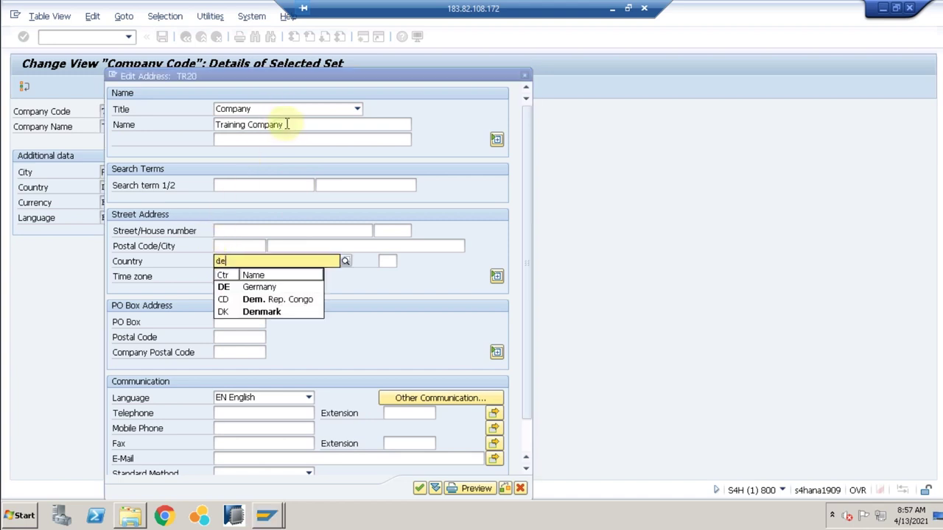
{"action": "left_click", "coordinate": [288, 124]}
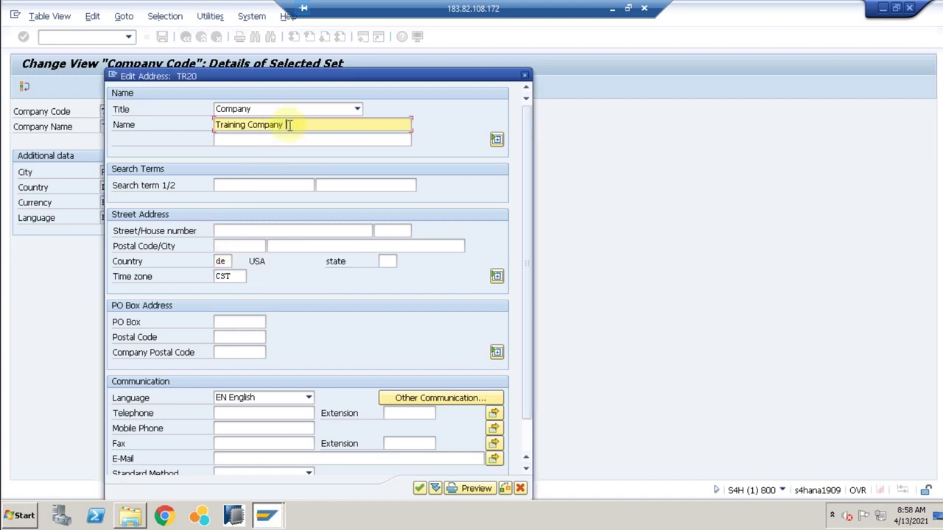
{"action": "key", "text": "Return"}
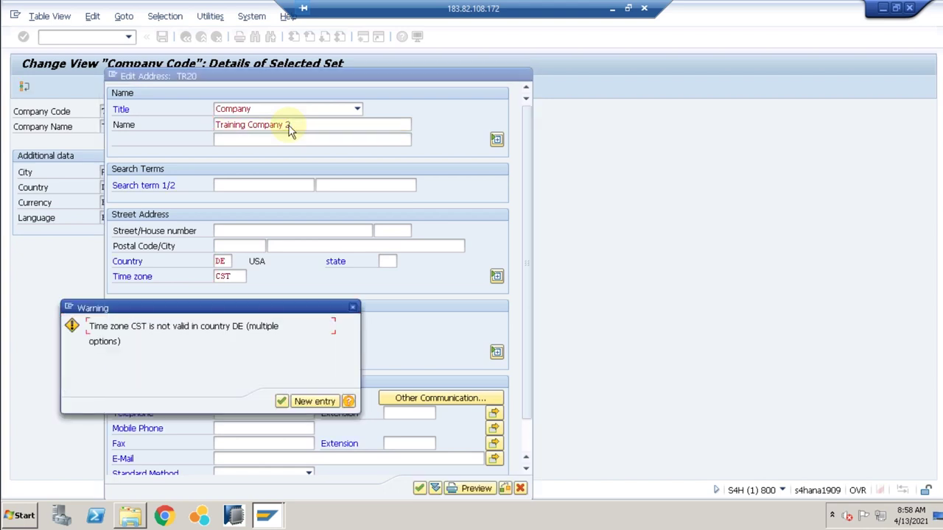
{"action": "key", "text": "Return"}
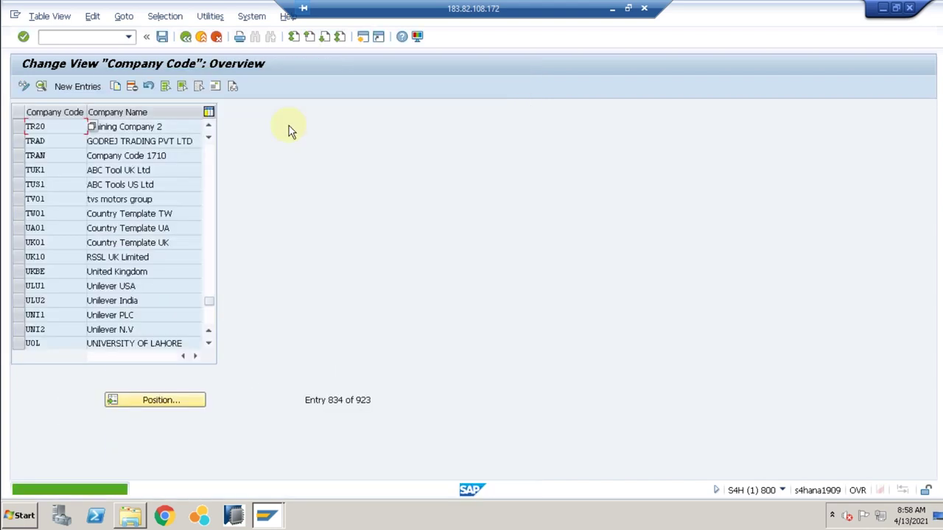
Save company code TR20 and return to the customizing implementation guide.
{"action": "left_click", "coordinate": [162, 40]}
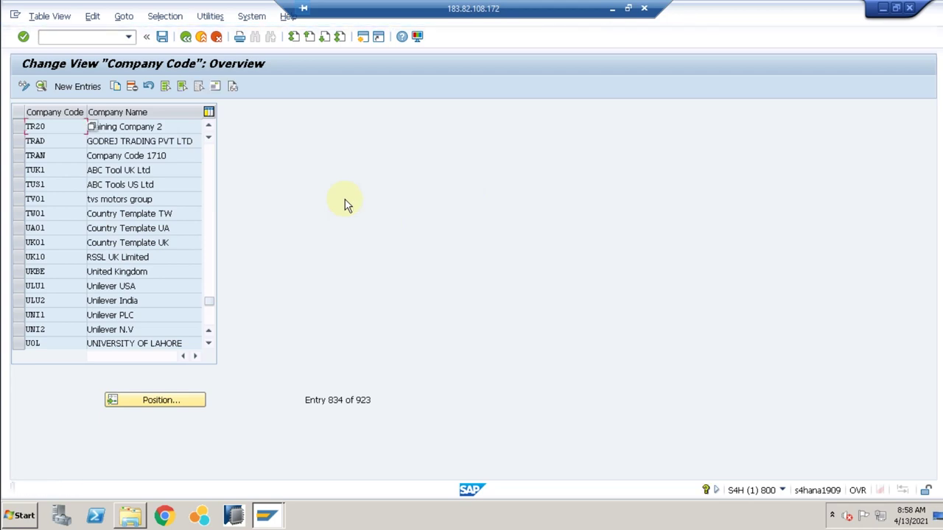
{"action": "left_click", "coordinate": [185, 38]}
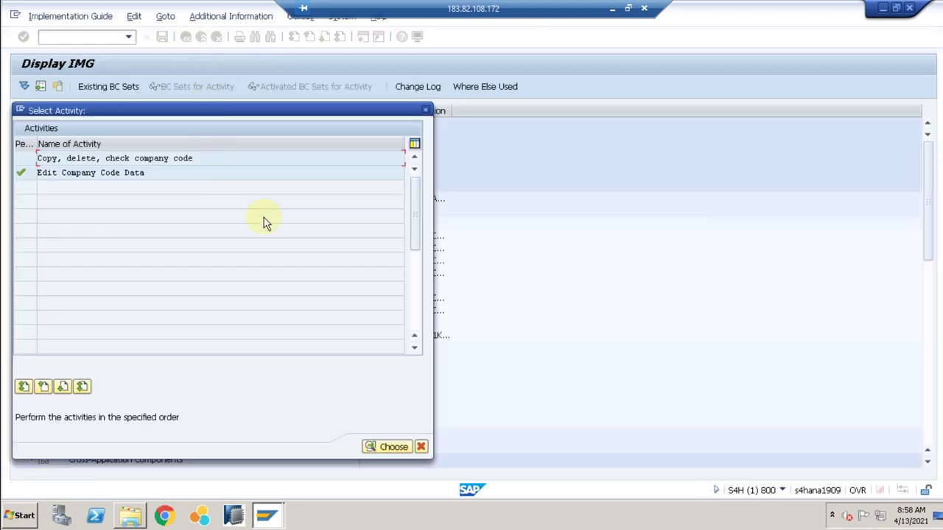
{"action": "left_click", "coordinate": [421, 447]}
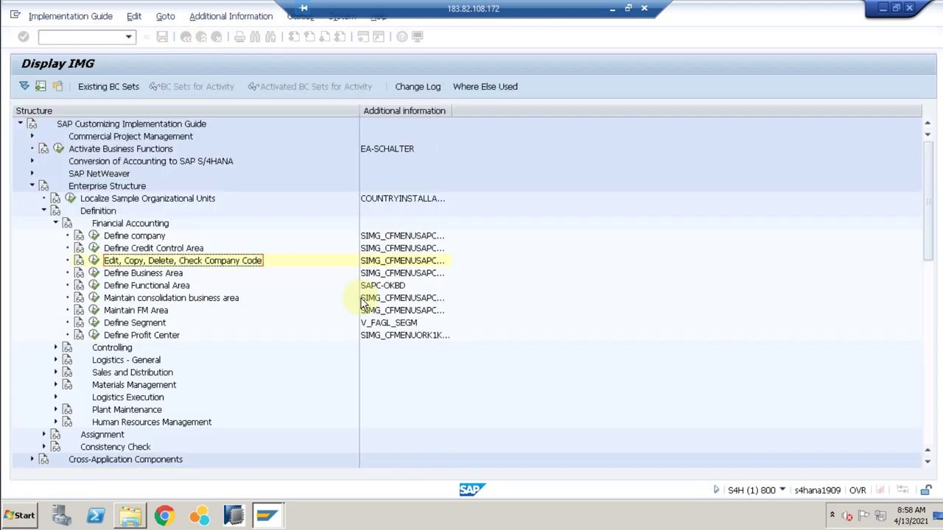
Open the business area definitions and look up entries beginning with TRB.
{"action": "left_click", "coordinate": [93, 272]}
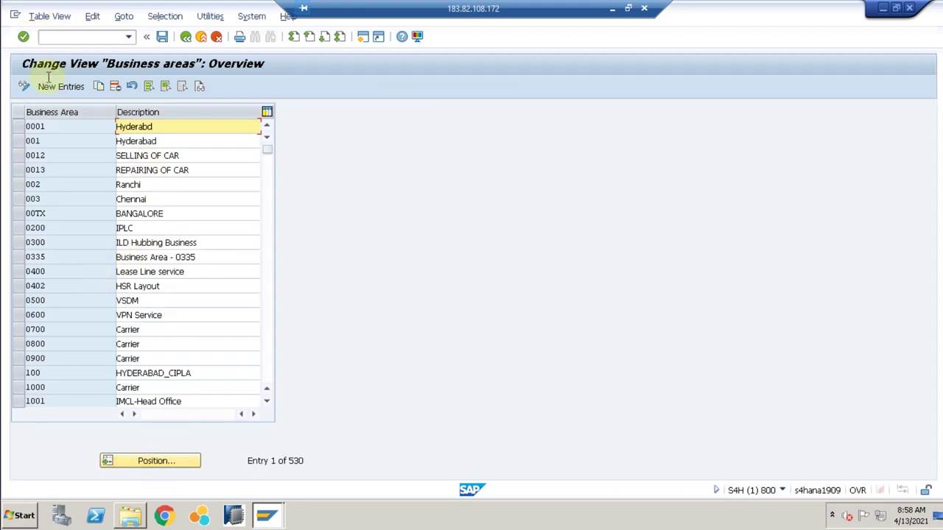
{"action": "left_click", "coordinate": [169, 464]}
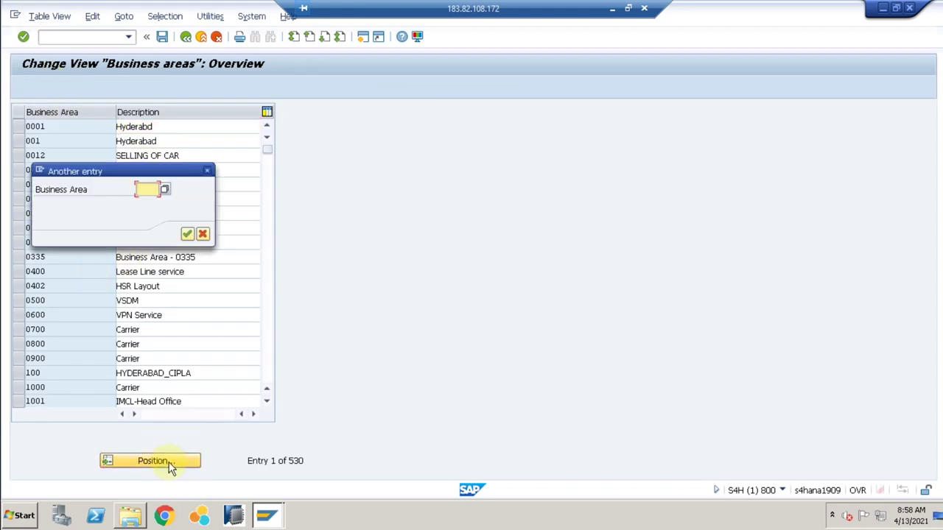
{"action": "type", "text": "trb"}
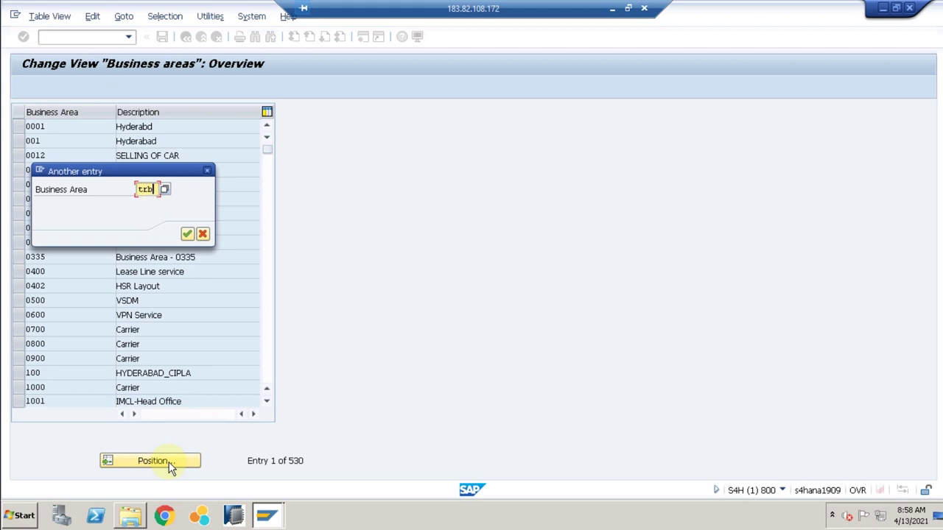
{"action": "key", "text": "Return"}
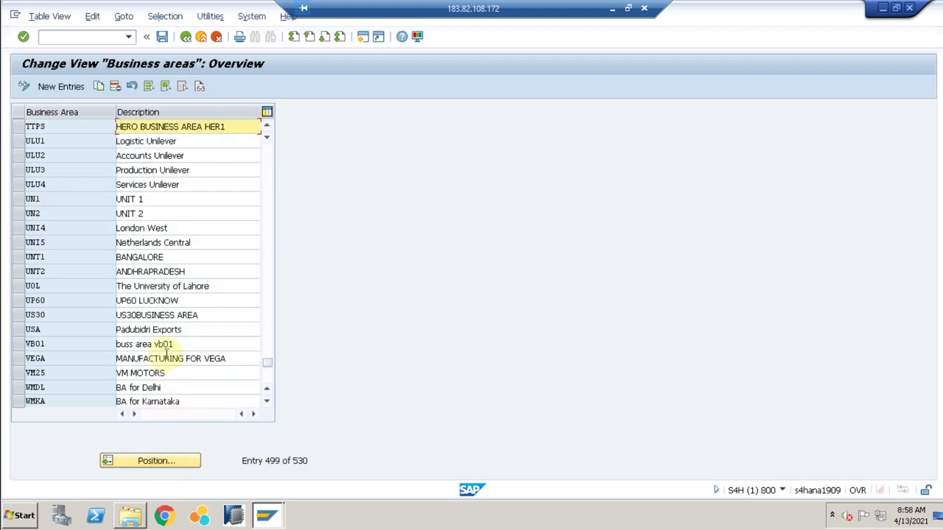
Add new business areas TRB1 with description Business Area 1 and TRB2 with description Business Area 2.
{"action": "left_click", "coordinate": [57, 89]}
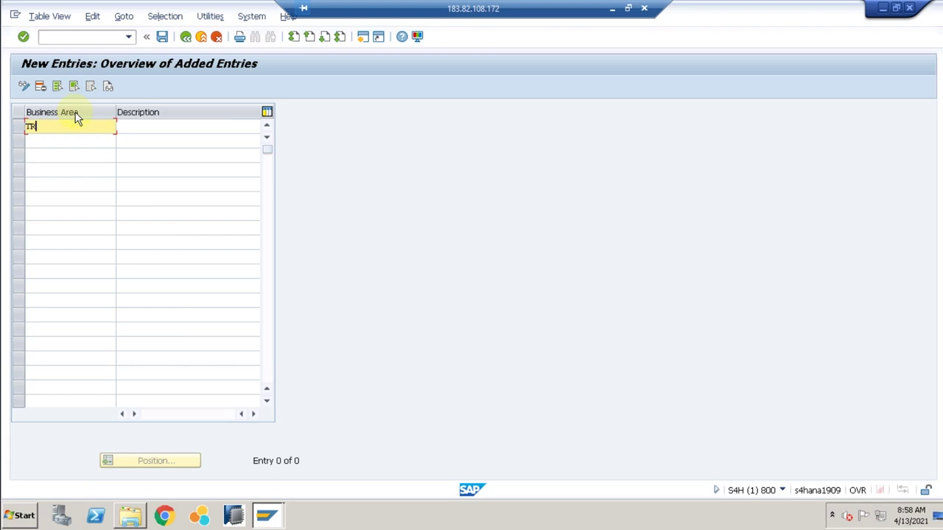
{"action": "key", "text": "Tab"}
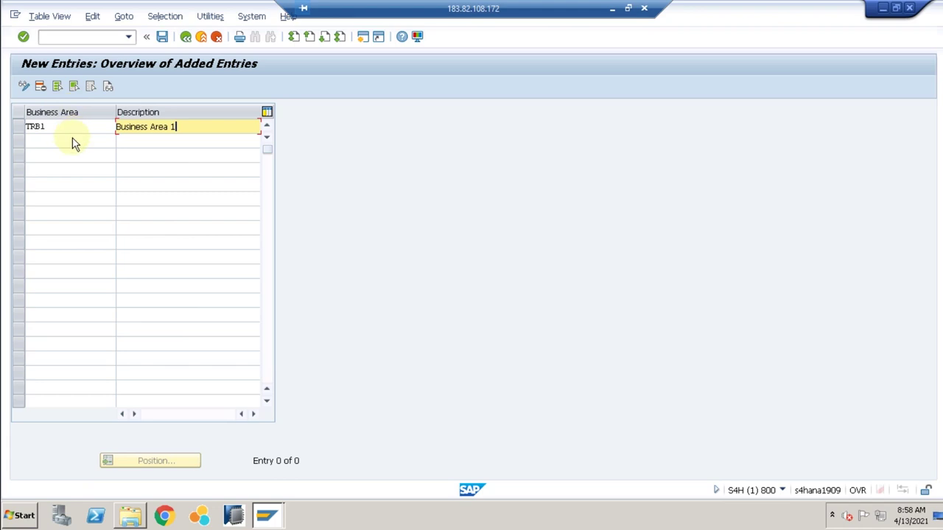
{"action": "left_click", "coordinate": [74, 139]}
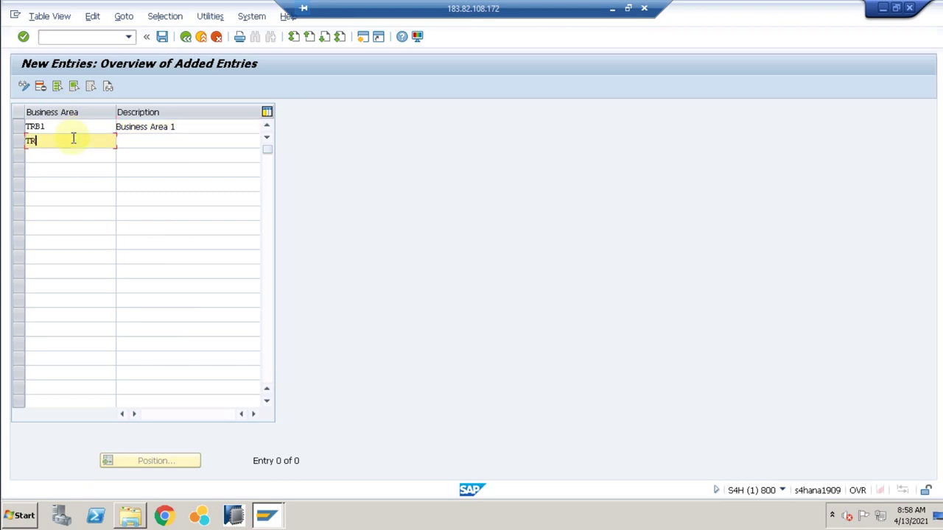
{"action": "key", "text": "Tab"}
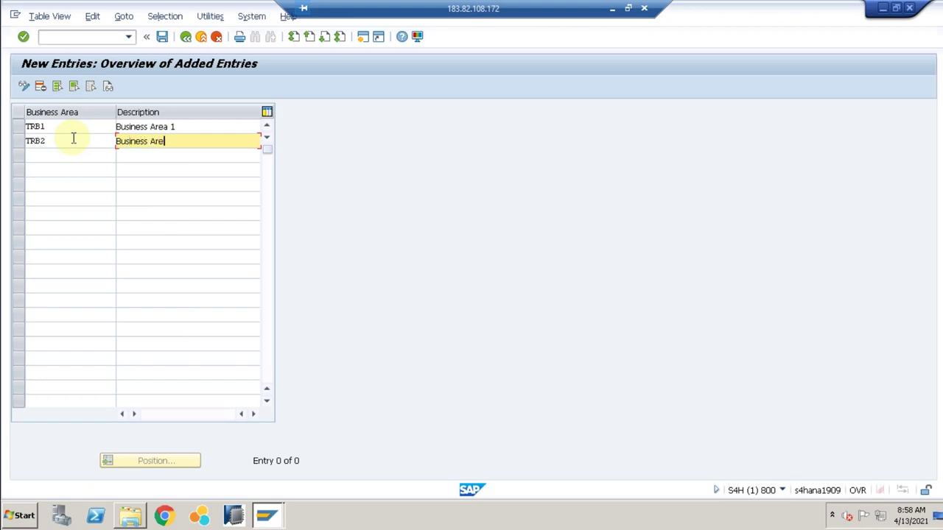
{"action": "key", "text": "Return"}
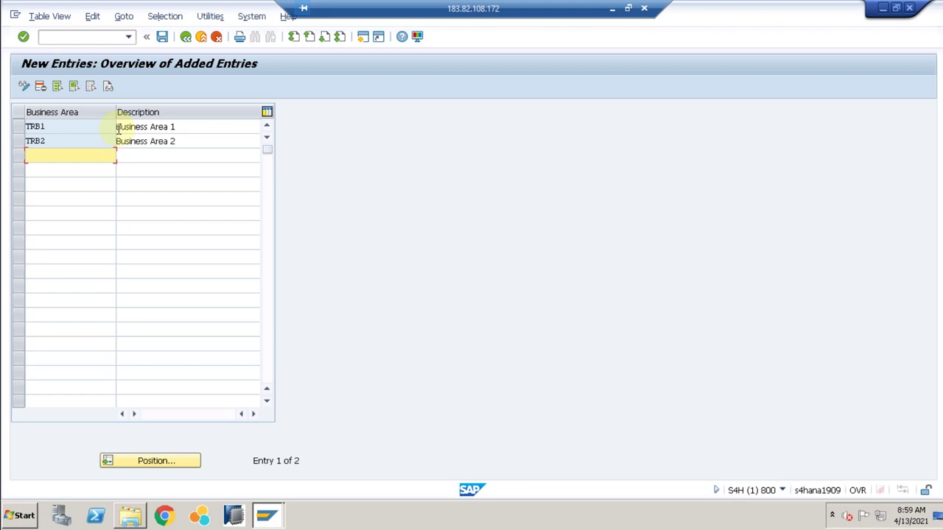
Save the business areas under a new customizing request described as Training Company and return to the implementation guide.
{"action": "left_click", "coordinate": [162, 37]}
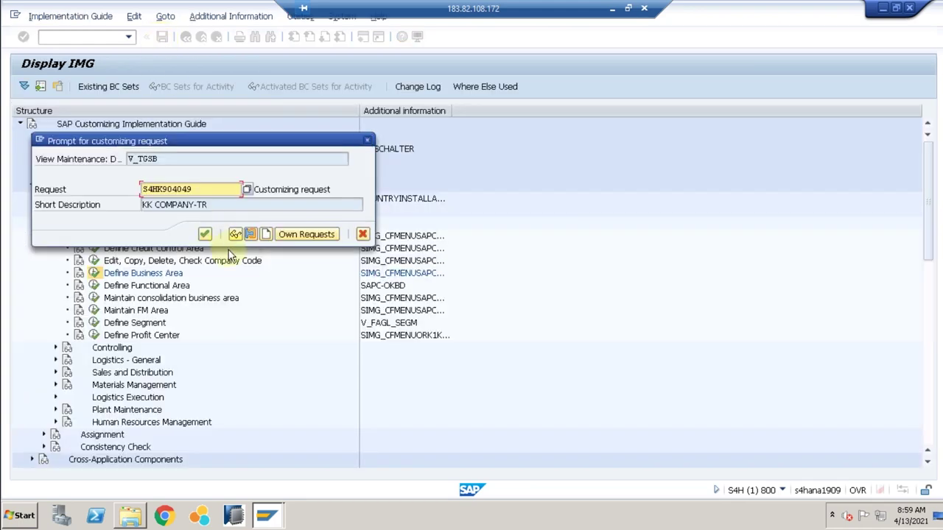
{"action": "left_click", "coordinate": [266, 234]}
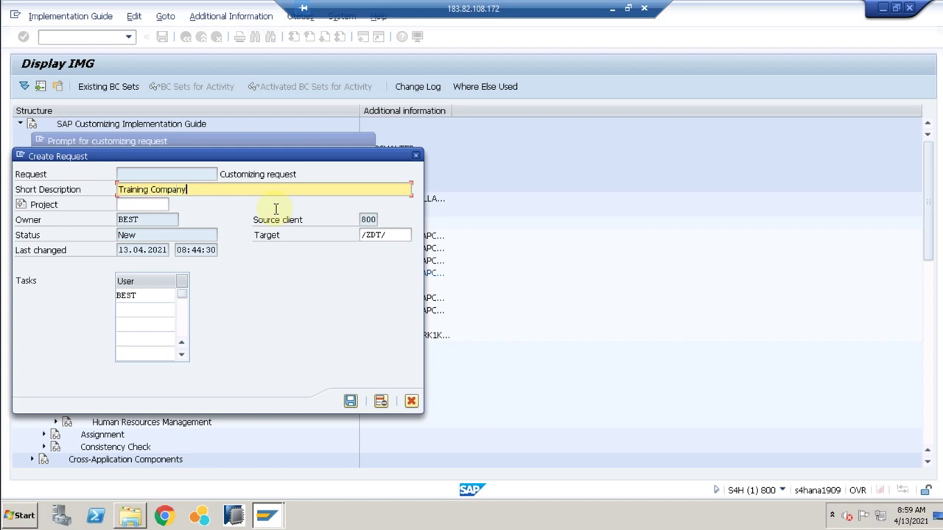
{"action": "type", "text": "Training Company"}
{"action": "key", "text": "Return"}
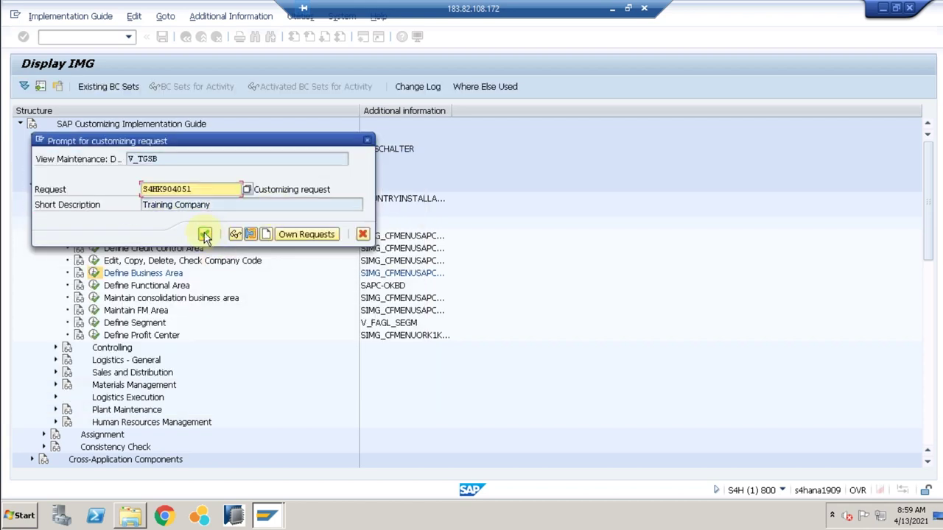
{"action": "left_click", "coordinate": [204, 234]}
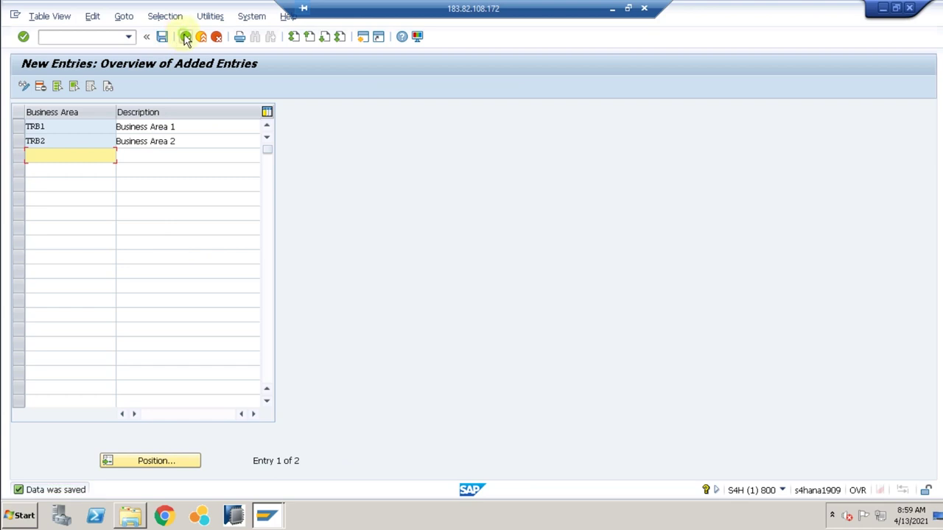
{"action": "left_click", "coordinate": [185, 38]}
{"action": "left_click", "coordinate": [186, 36]}
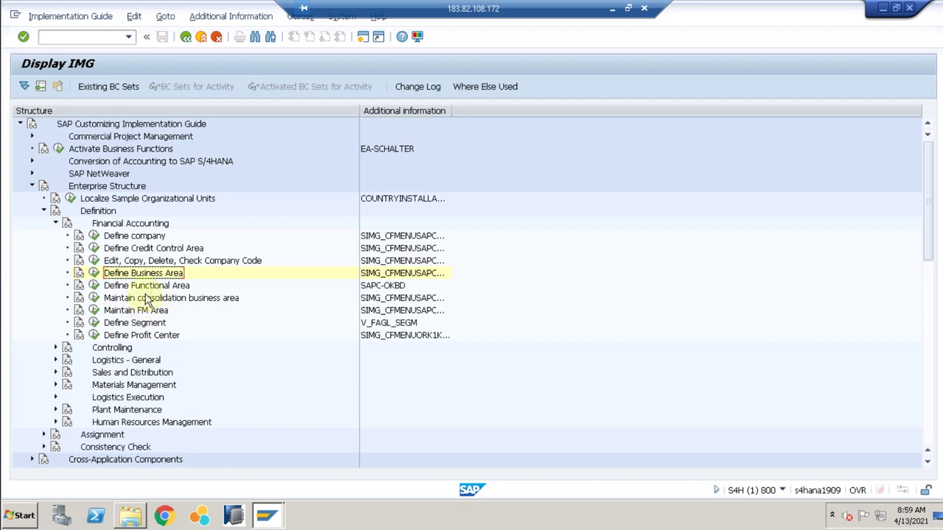
Open the segment definitions and add segments TRS1 with description Segment 1 and TRS2 with description Segment 2.
{"action": "left_click", "coordinate": [146, 299]}
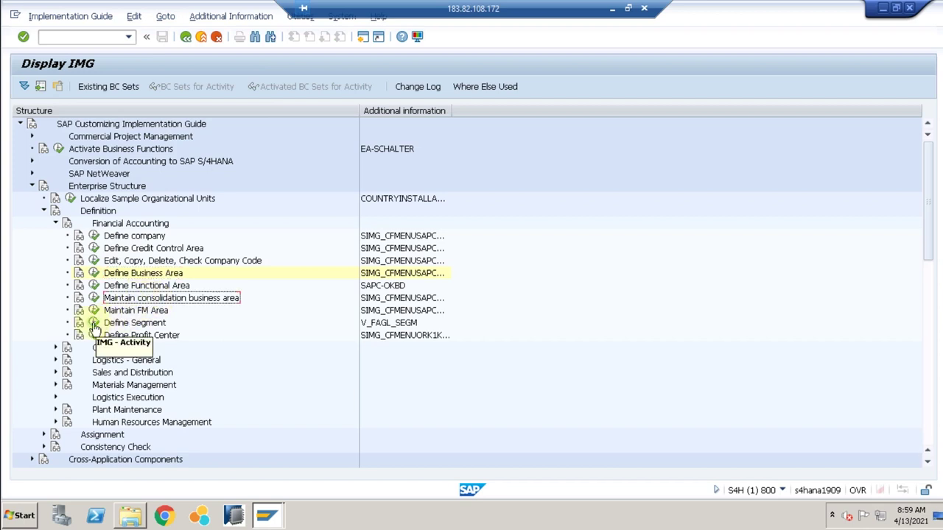
{"action": "left_click", "coordinate": [94, 323]}
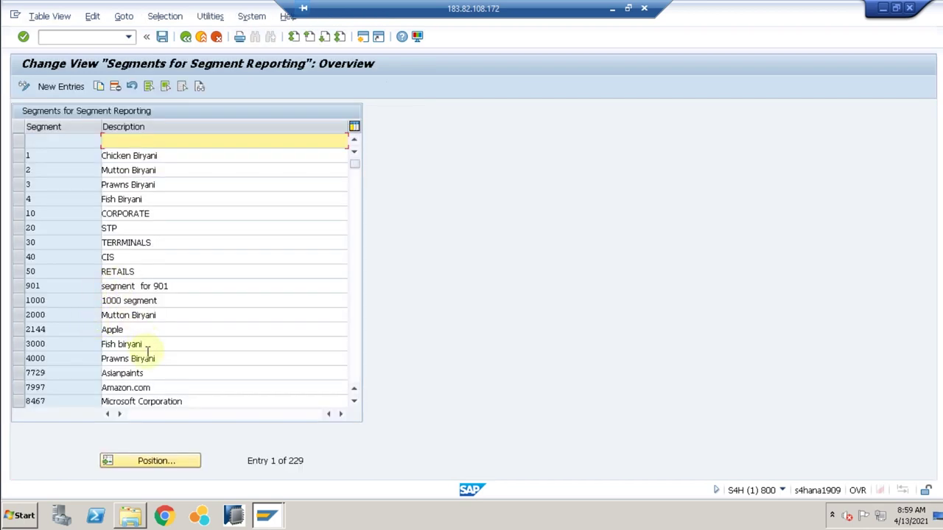
{"action": "left_click", "coordinate": [59, 88]}
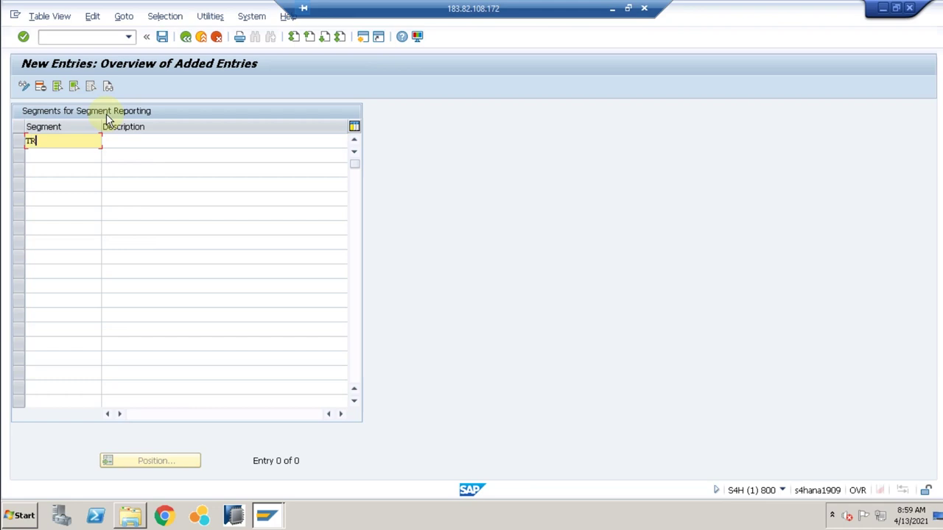
{"action": "type", "text": "TRS1"}
{"action": "key", "text": "Tab"}
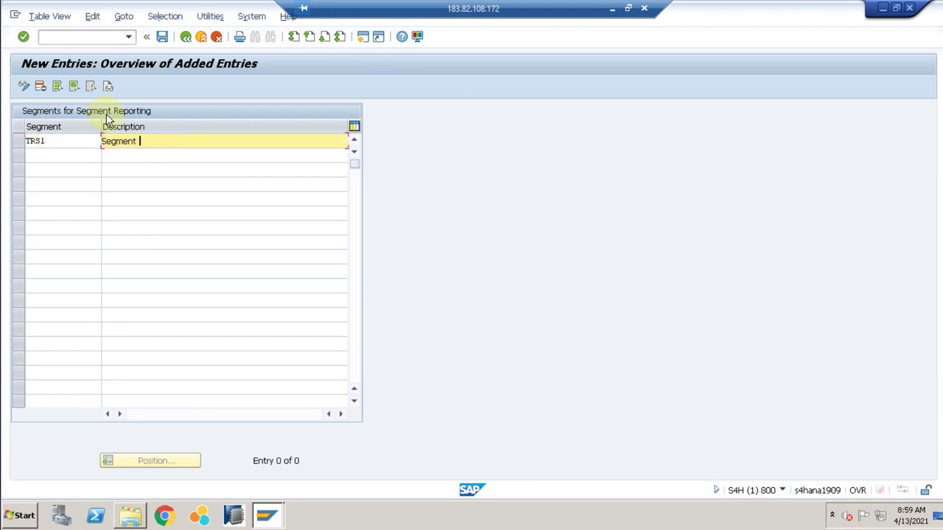
{"action": "type", "text": "Segment 1"}
{"action": "left_click", "coordinate": [74, 157]}
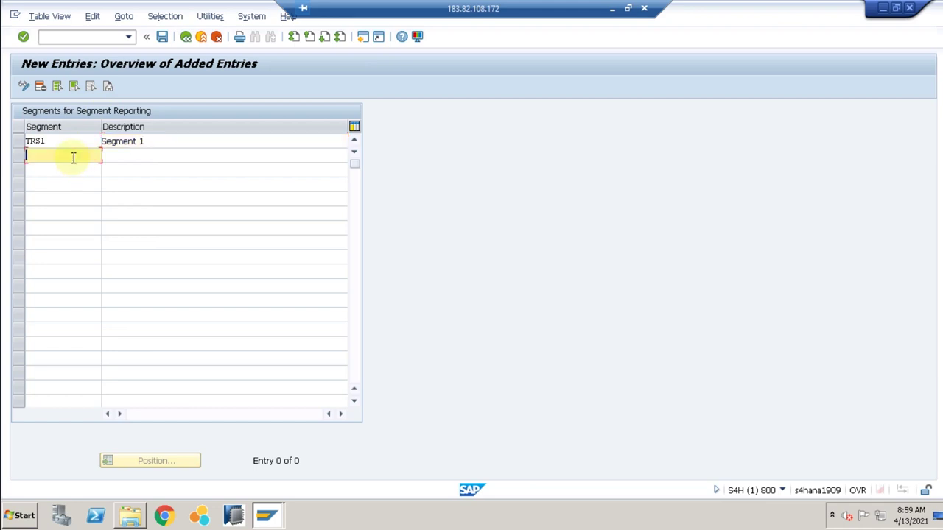
{"action": "type", "text": "TRS2"}
{"action": "key", "text": "Tab"}
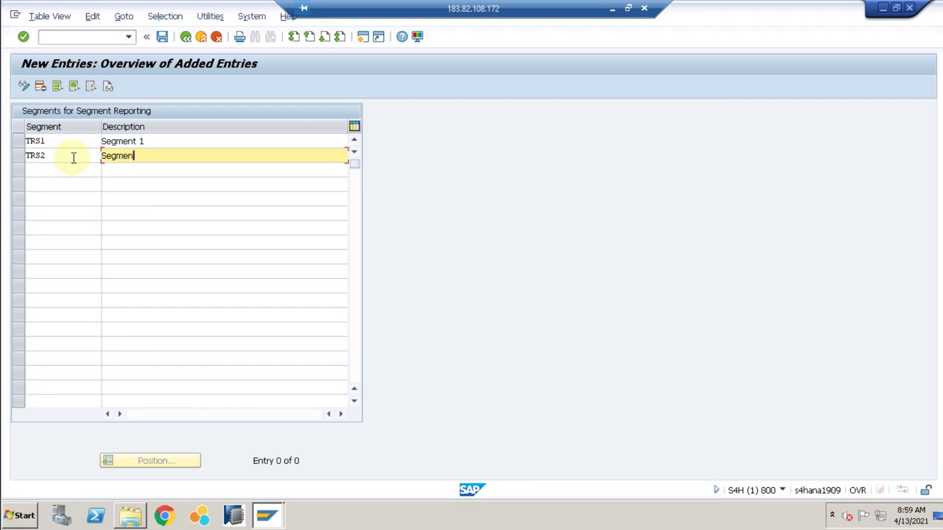
{"action": "type", "text": "Segment 2"}
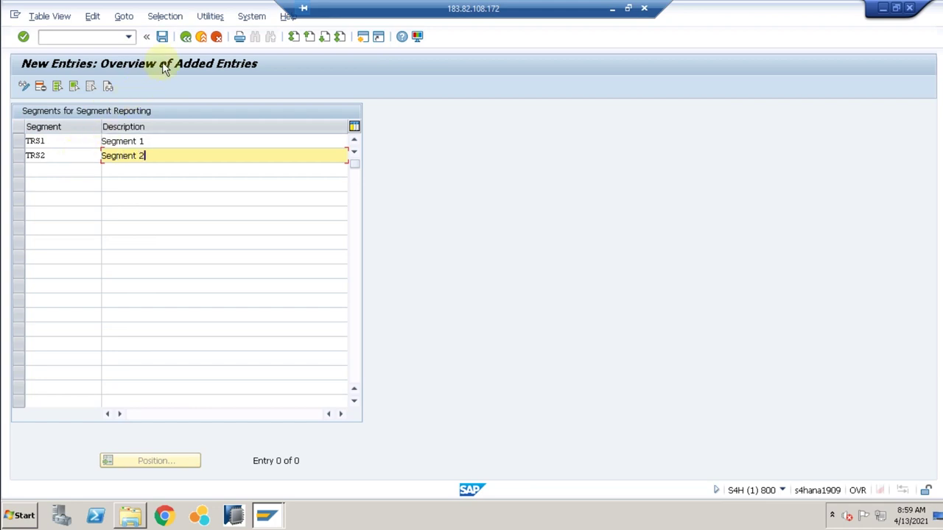
Save the segments under customizing request S4HK904051 and return to the implementation guide.
{"action": "left_click", "coordinate": [161, 37]}
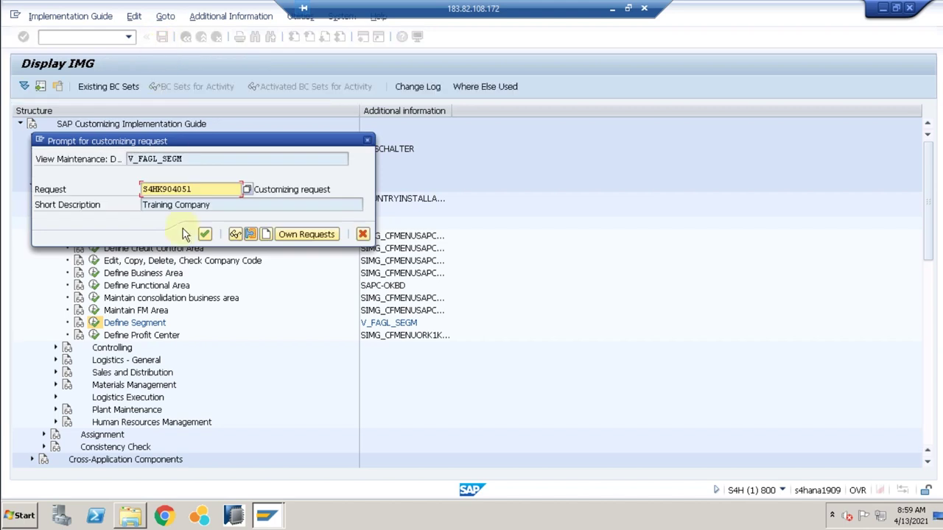
{"action": "left_click", "coordinate": [204, 235]}
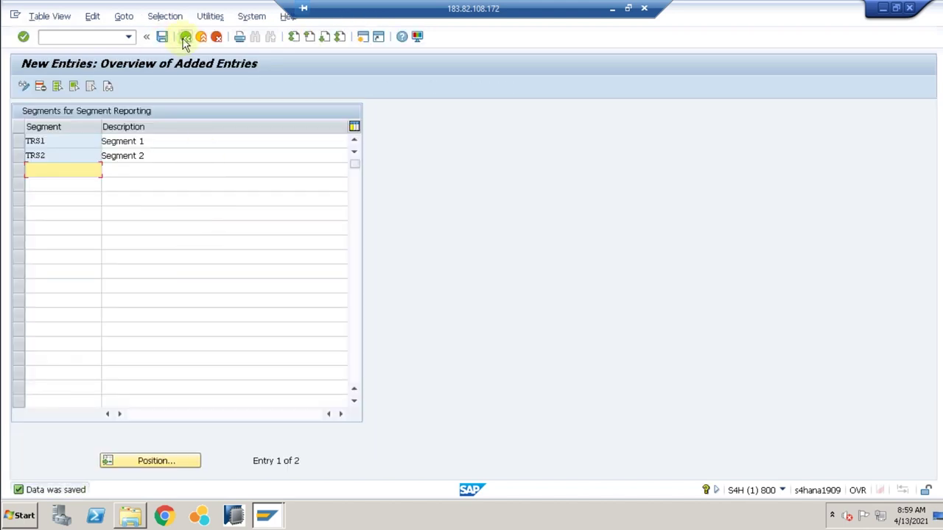
{"action": "left_click", "coordinate": [184, 41]}
{"action": "left_click", "coordinate": [185, 40]}
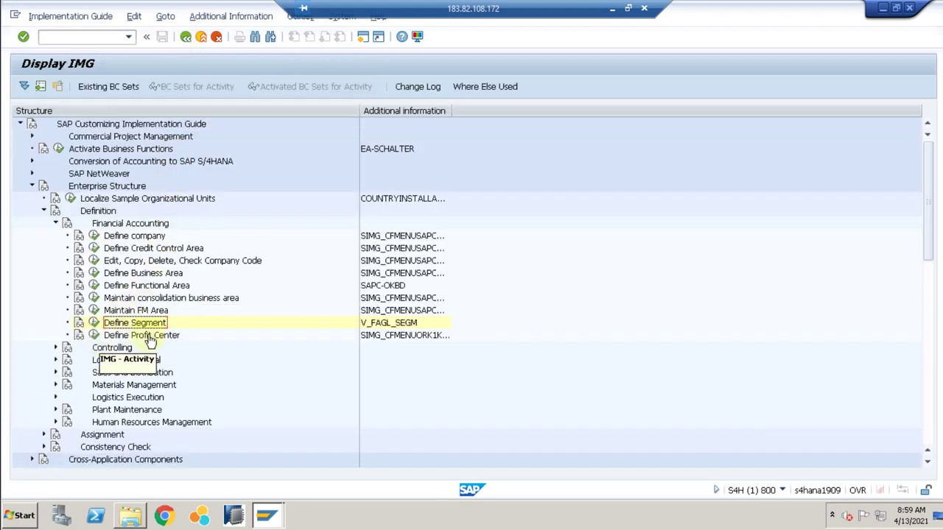
Collapse the Financial Accounting branch under the Enterprise Structure definition.
{"action": "left_click", "coordinate": [122, 338]}
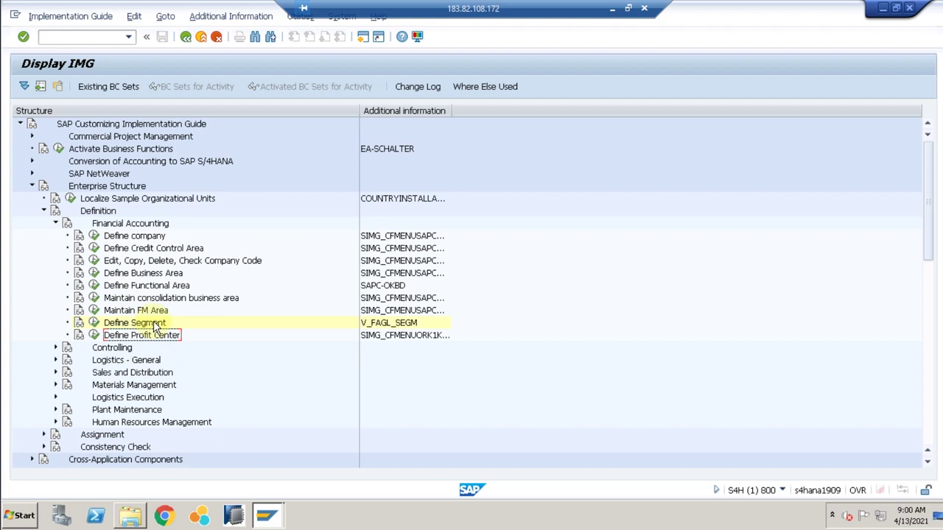
{"action": "left_click", "coordinate": [55, 224]}
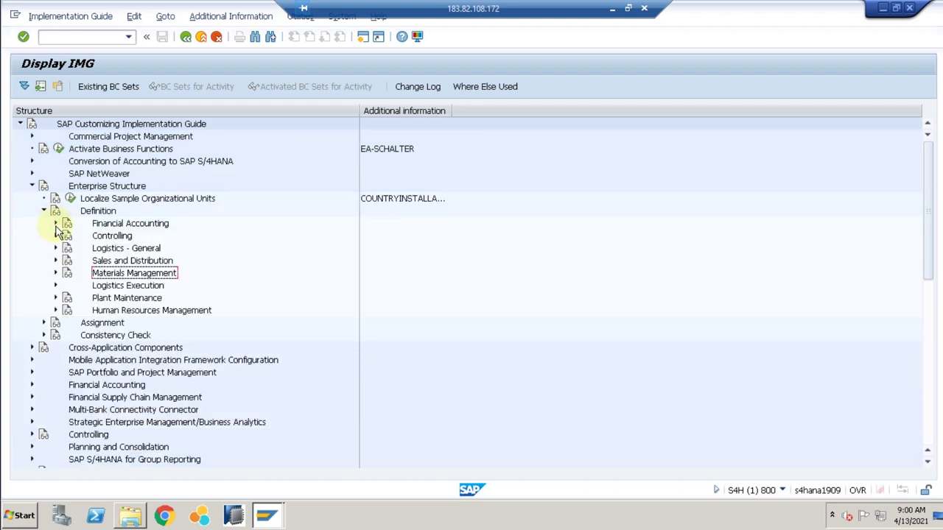
{"action": "left_click", "coordinate": [55, 224]}
{"action": "left_click", "coordinate": [56, 224]}
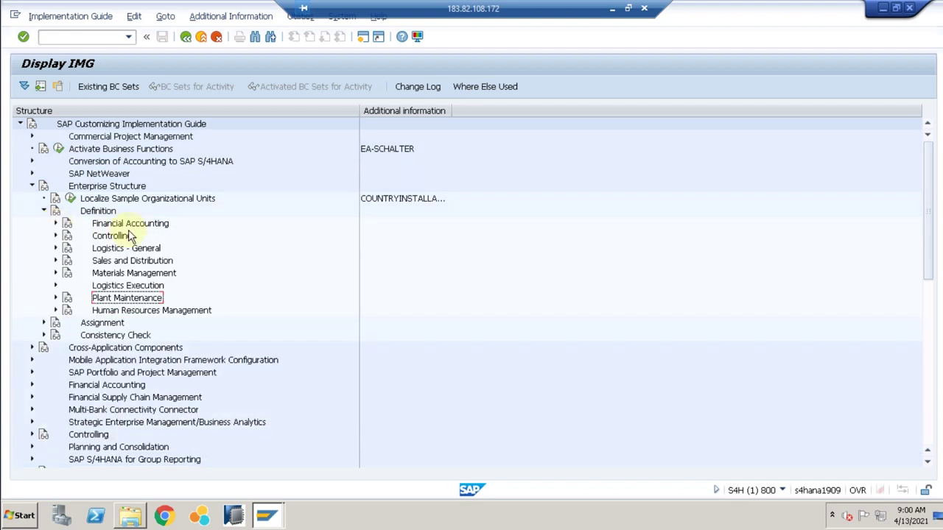
Collapse the Definition branch and open the company code to company assignment under Enterprise Structure, Assignment, Financial Accounting.
{"action": "left_click", "coordinate": [129, 226]}
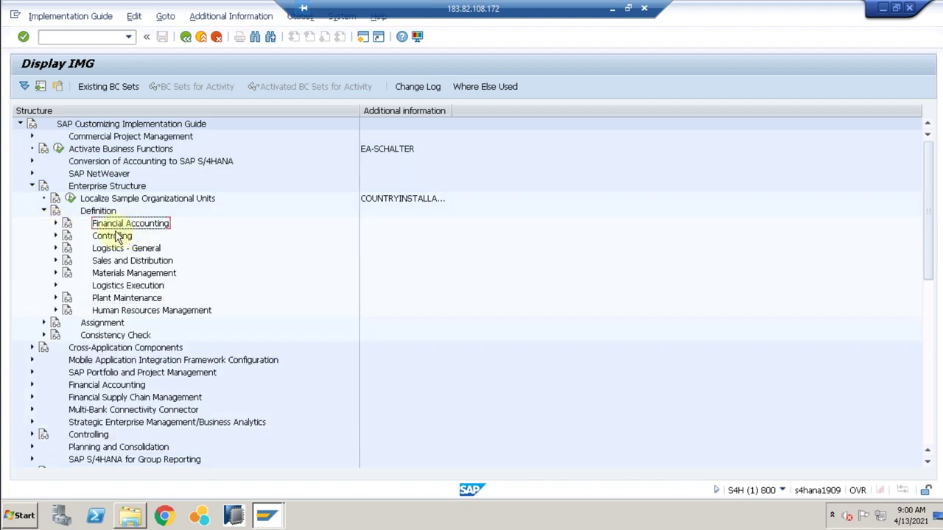
{"action": "left_click", "coordinate": [42, 211]}
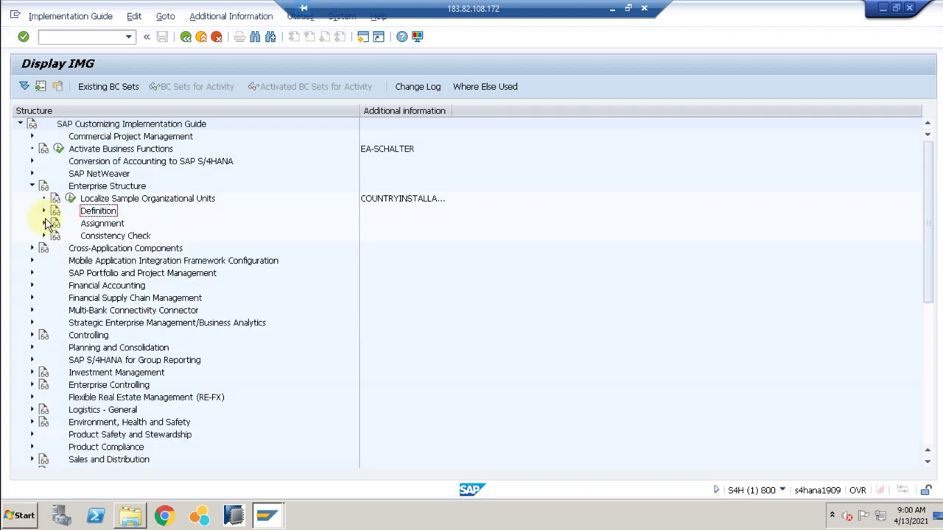
{"action": "left_click", "coordinate": [43, 224]}
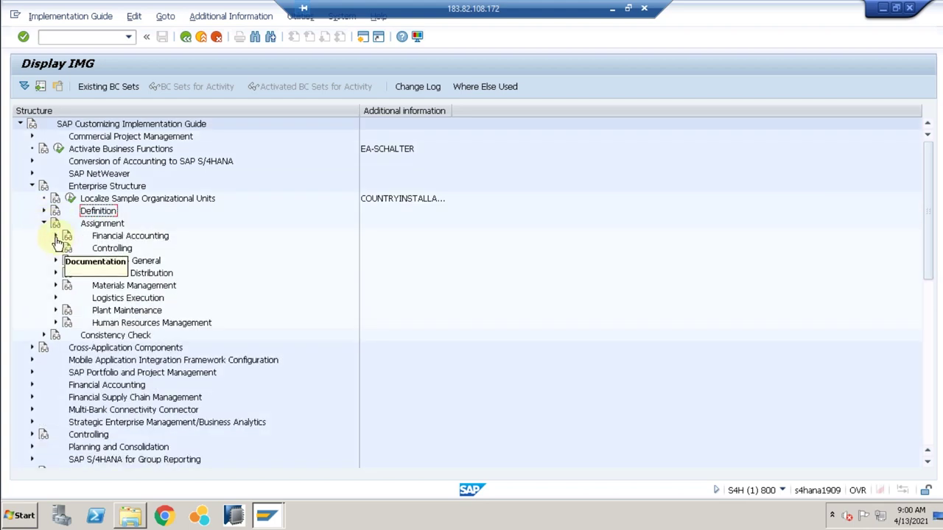
{"action": "left_click", "coordinate": [55, 236]}
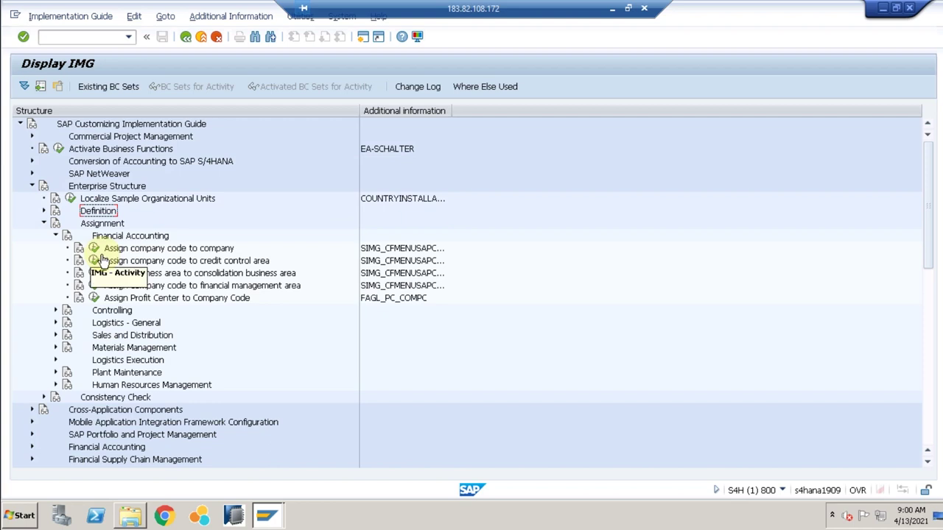
{"action": "left_click", "coordinate": [179, 251]}
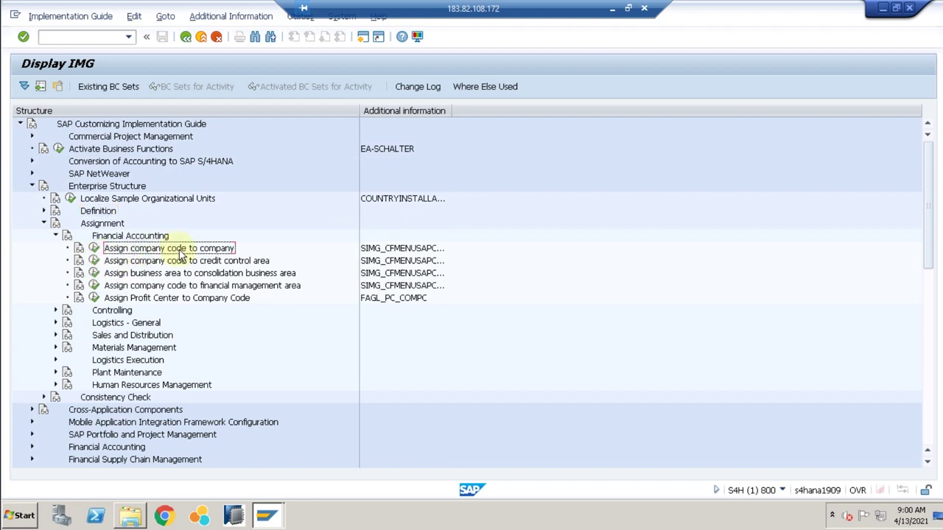
{"action": "left_click", "coordinate": [94, 248]}
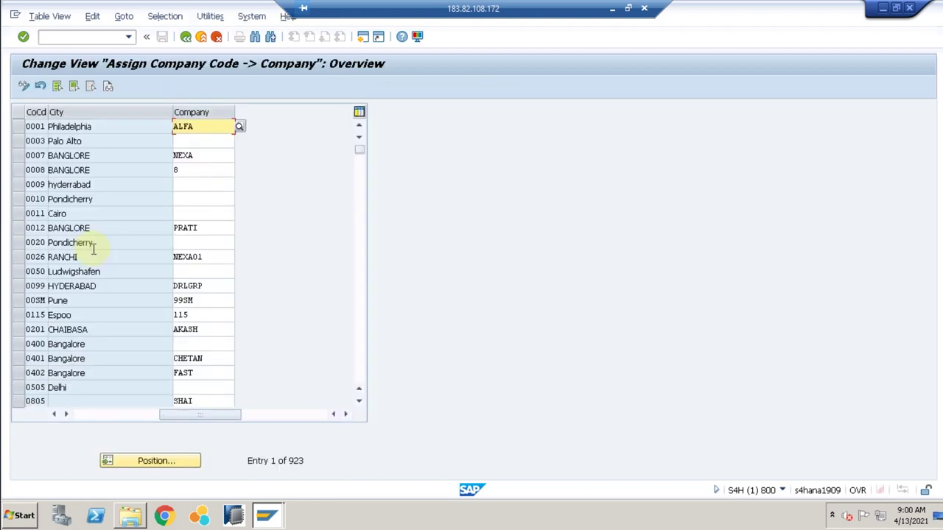
Position the list at company code TR10 and assign company TR00 to both TR10 and TR20.
{"action": "left_click", "coordinate": [153, 460]}
{"action": "type", "text": "TR10"}
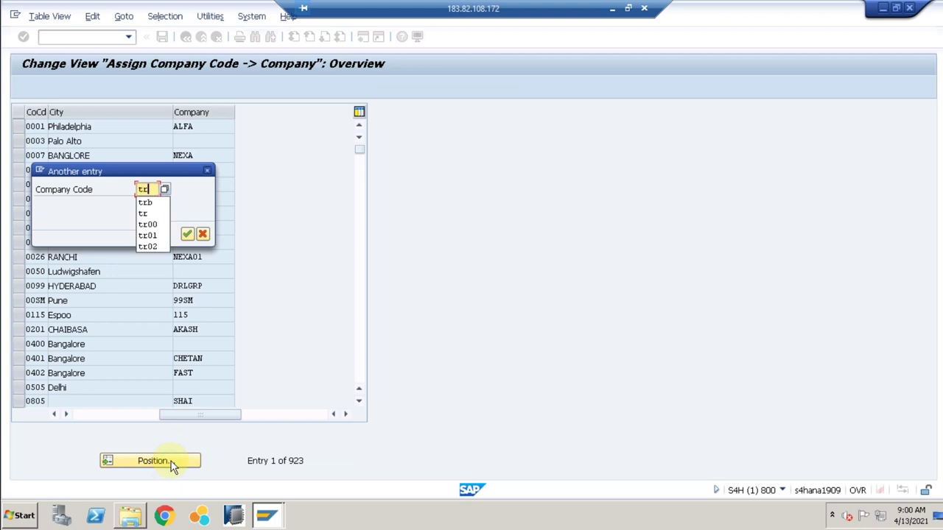
{"action": "key", "text": "Return"}
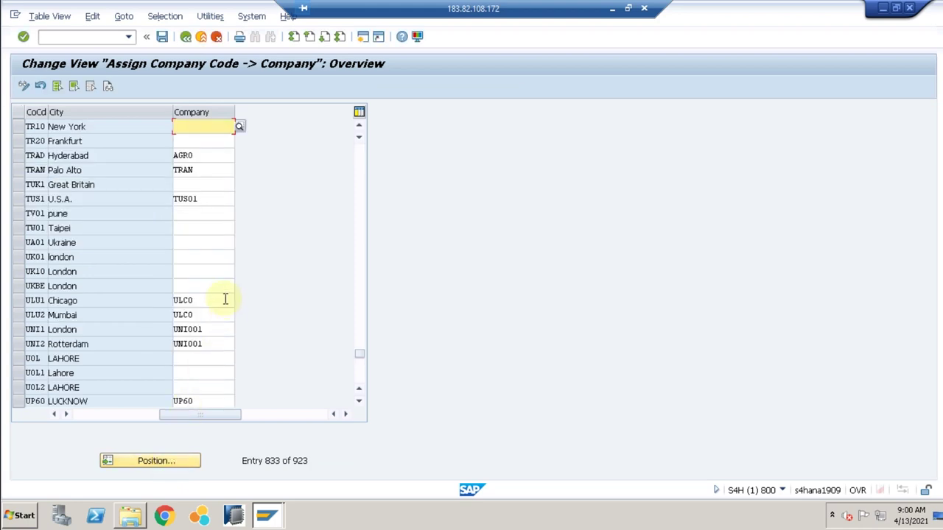
{"action": "type", "text": "tr"}
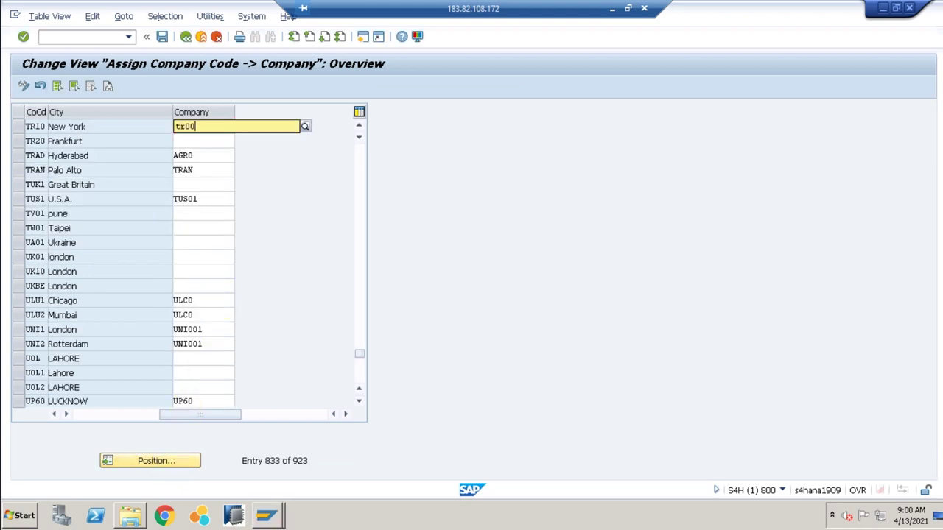
{"action": "type", "text": "00"}
{"action": "left_click", "coordinate": [199, 151]}
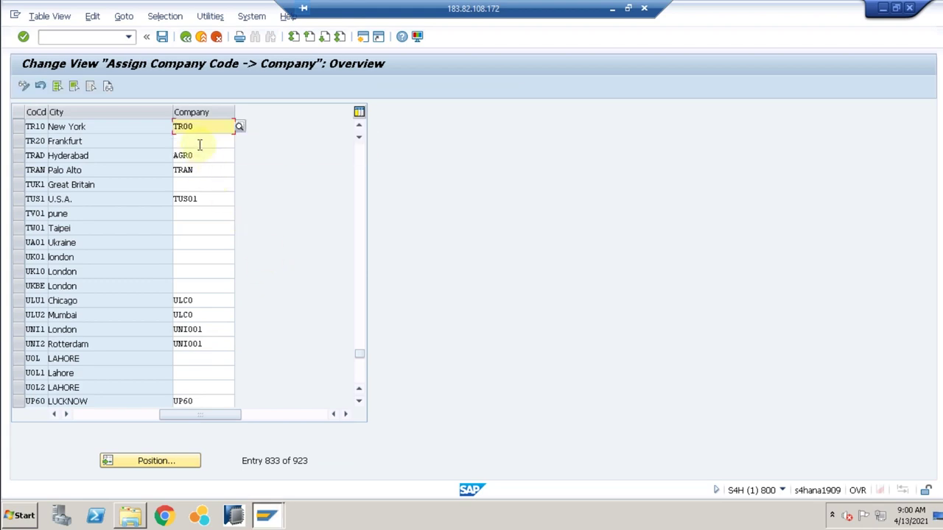
{"action": "left_click", "coordinate": [199, 142]}
{"action": "type", "text": "tr00"}
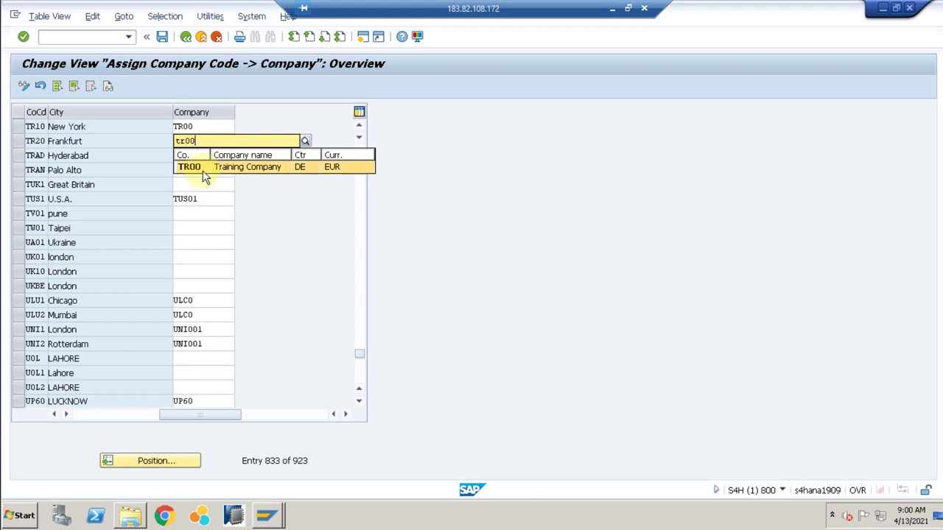
{"action": "left_click", "coordinate": [204, 169]}
{"action": "key", "text": "Return"}
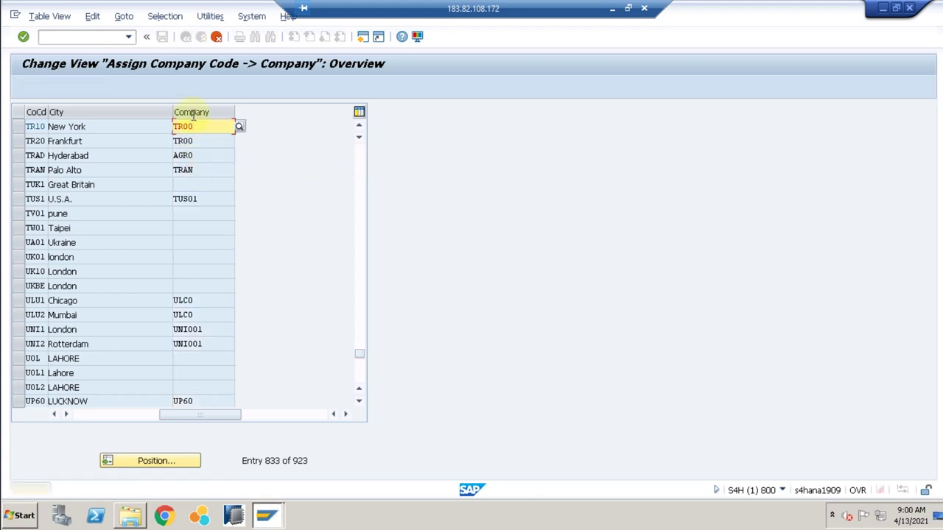
{"action": "key", "text": "Return"}
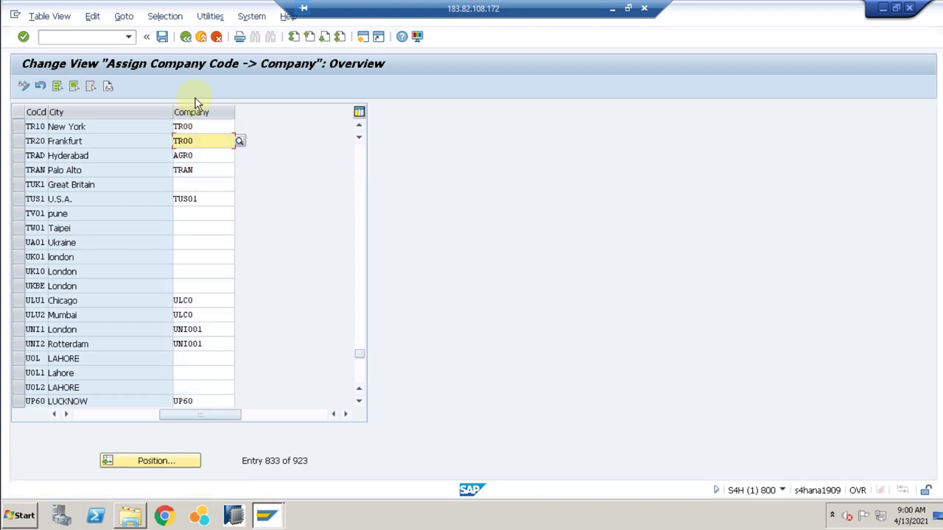
Save the company code assignments and return to the implementation guide.
{"action": "left_click", "coordinate": [162, 36]}
{"action": "key", "text": "Return"}
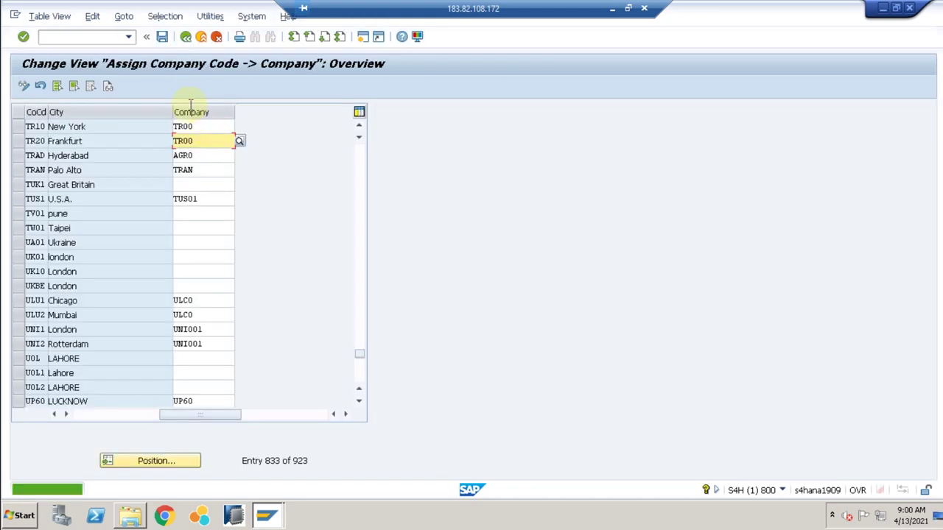
{"action": "left_click", "coordinate": [186, 37]}
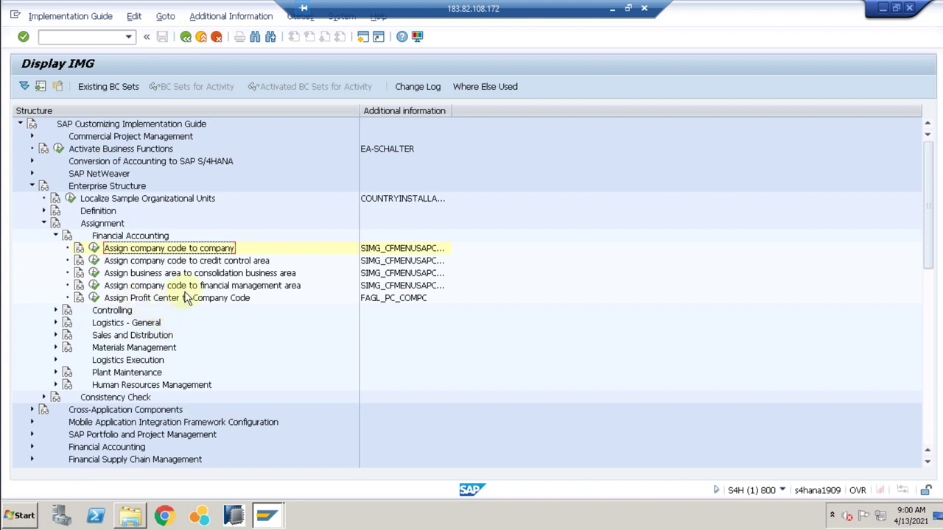
{"action": "left_click", "coordinate": [186, 300]}
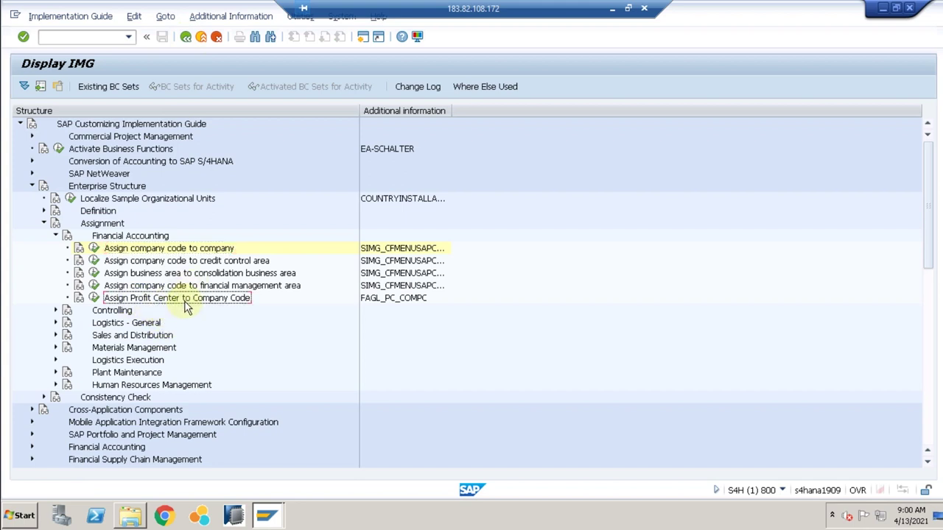
{"action": "left_click", "coordinate": [94, 298]}
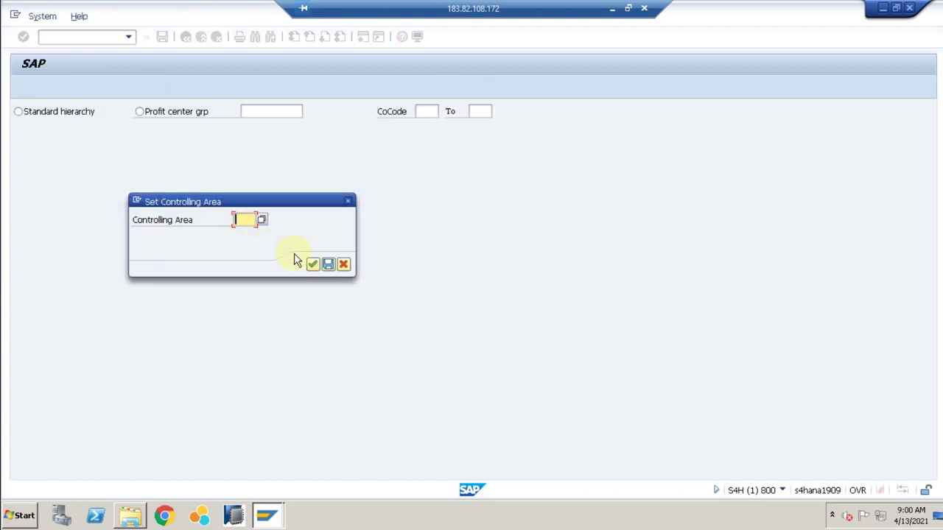
{"action": "left_click", "coordinate": [344, 264]}
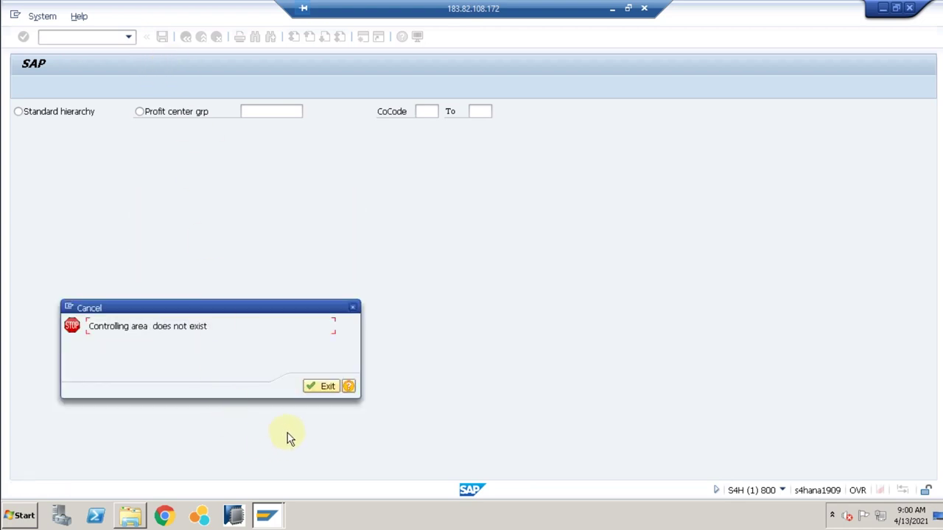
{"action": "left_click", "coordinate": [316, 386]}
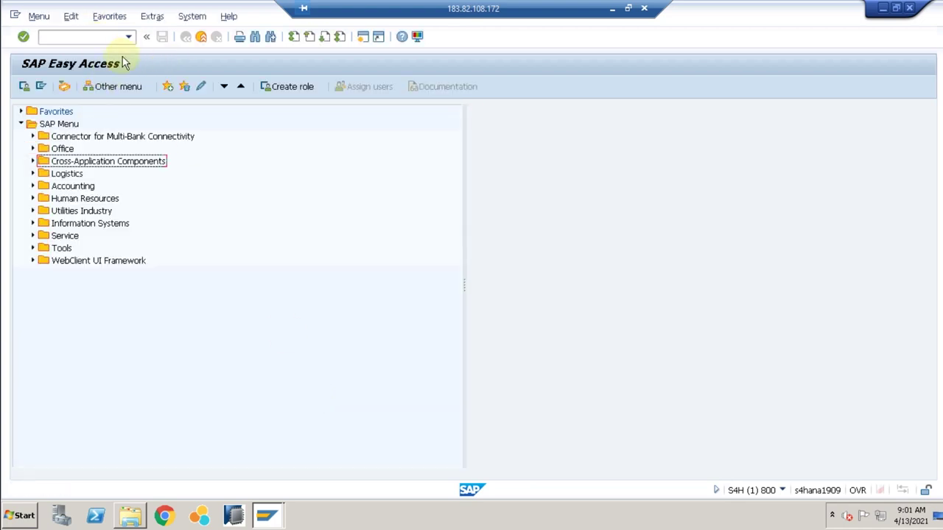
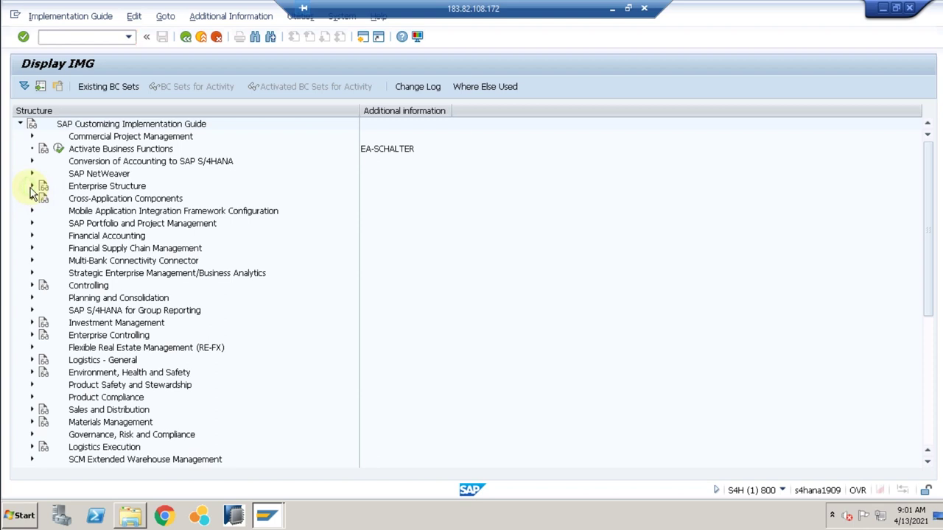
Open Define Field Status Variants under Financial Accounting Global Settings, Ledgers, Fields, and accept displaying the locked data.
{"action": "left_click", "coordinate": [31, 187]}
{"action": "left_click", "coordinate": [32, 186]}
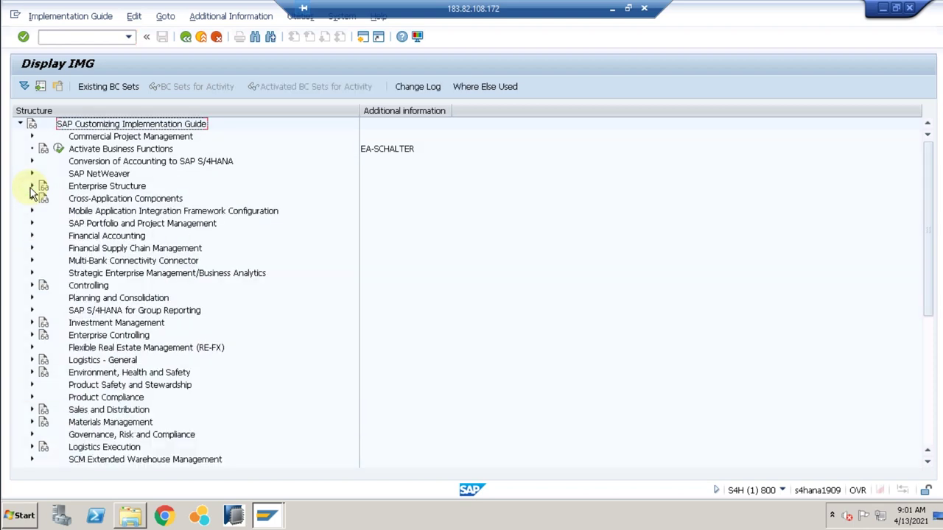
{"action": "left_click", "coordinate": [32, 236]}
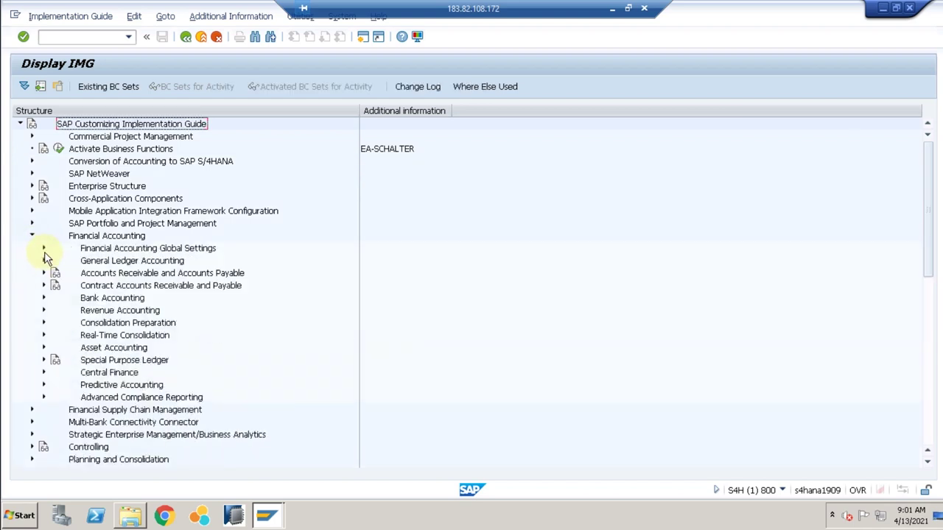
{"action": "left_click", "coordinate": [43, 249]}
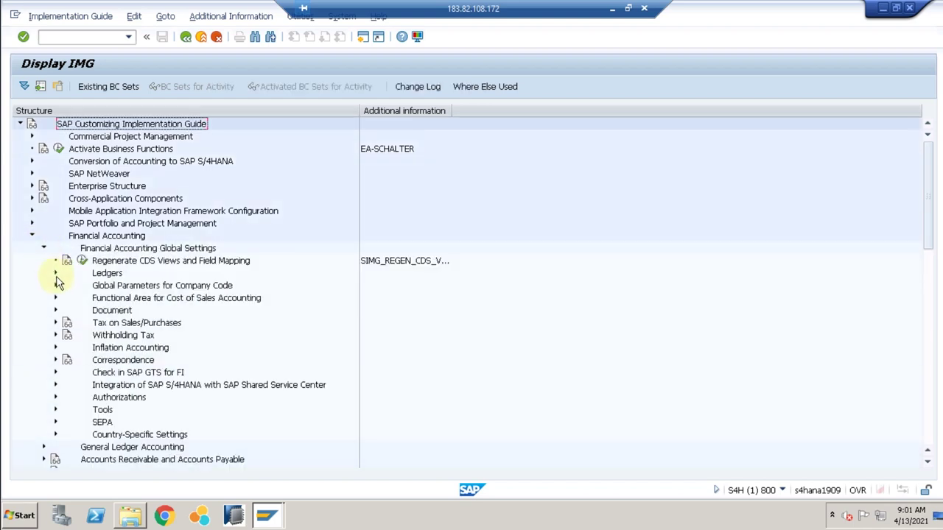
{"action": "left_click", "coordinate": [55, 273]}
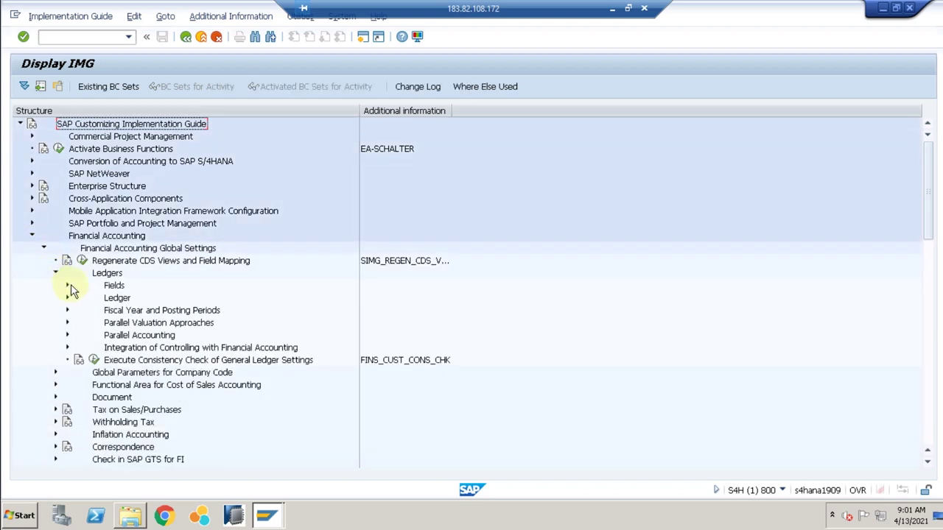
{"action": "left_click", "coordinate": [67, 286]}
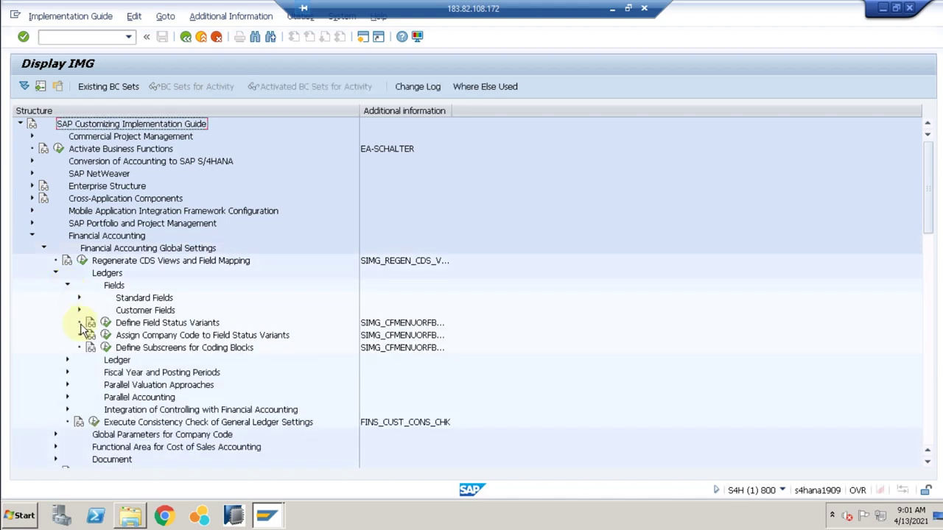
{"action": "left_click", "coordinate": [105, 324]}
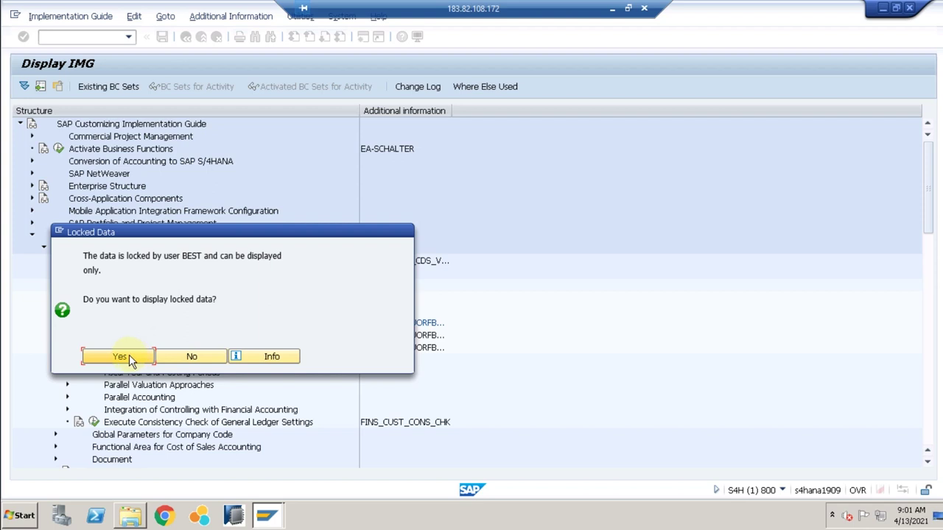
{"action": "left_click", "coordinate": [128, 354]}
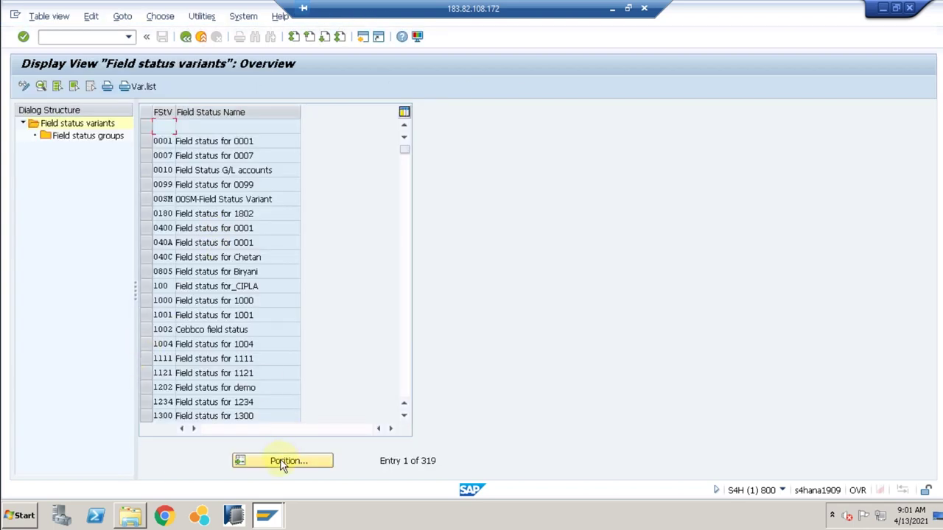
Position the field status variant list at TR, check the entries there, and return to the implementation guide.
{"action": "left_click", "coordinate": [281, 461]}
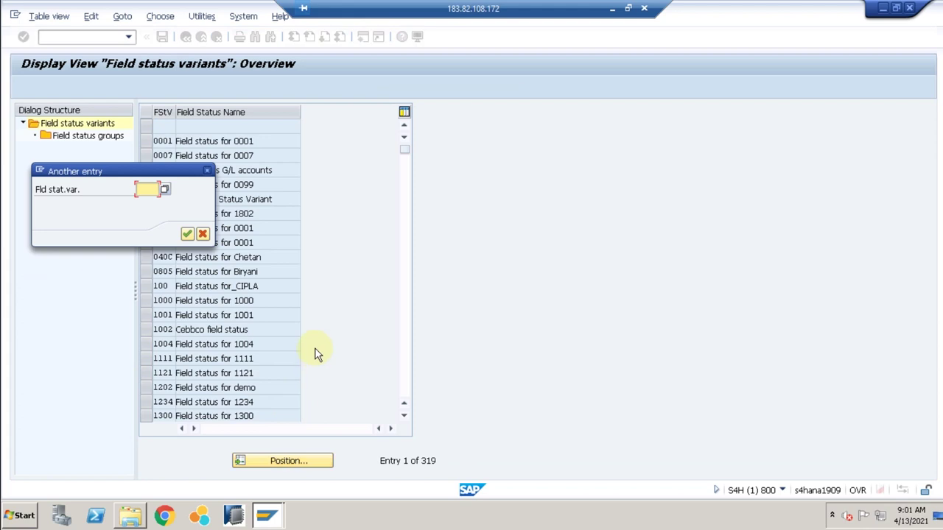
{"action": "type", "text": "tr"}
{"action": "key", "text": "Return"}
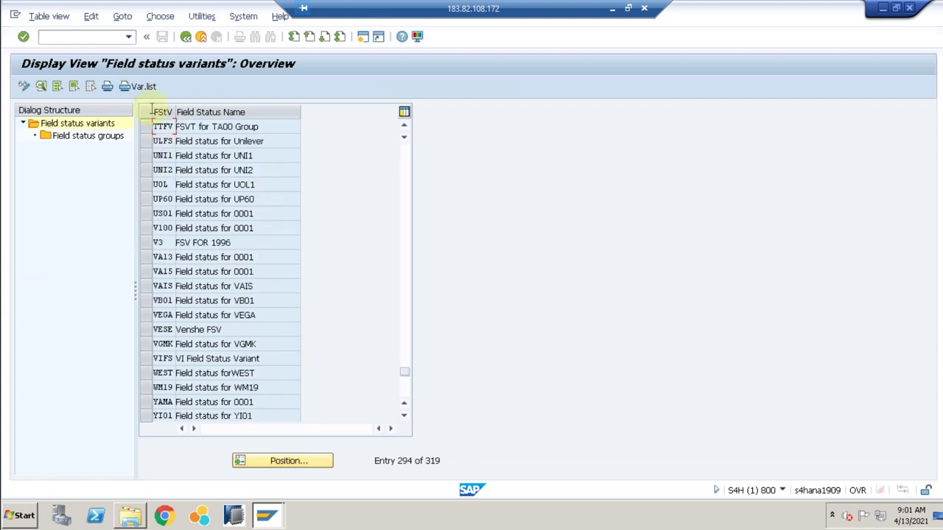
{"action": "left_click", "coordinate": [185, 37]}
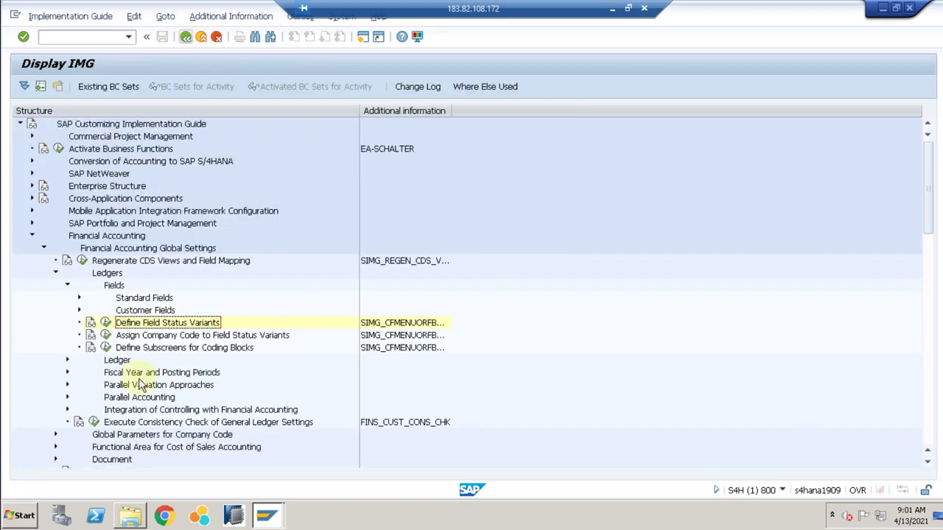
Briefly open the company code to field status variant assignment, then reopen Define Field Status Variants and view the locking user's details.
{"action": "left_click", "coordinate": [106, 336]}
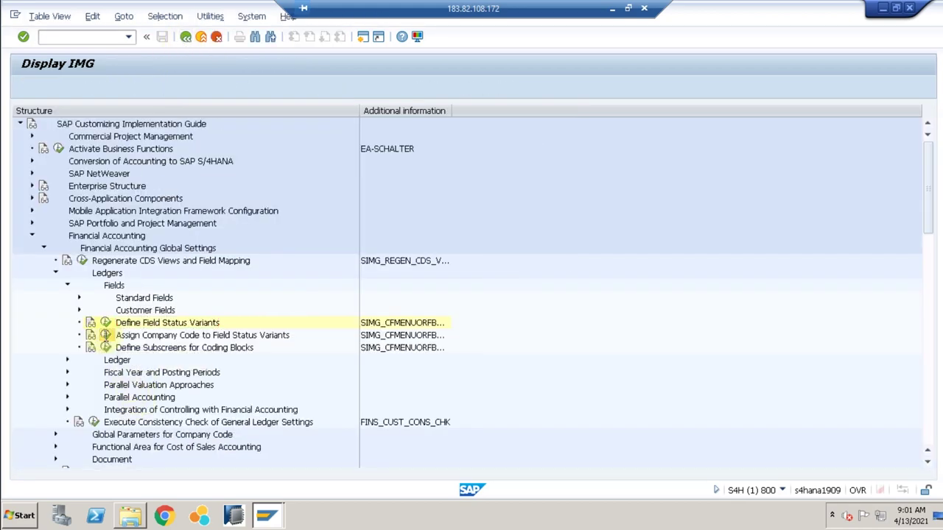
{"action": "left_click", "coordinate": [185, 38]}
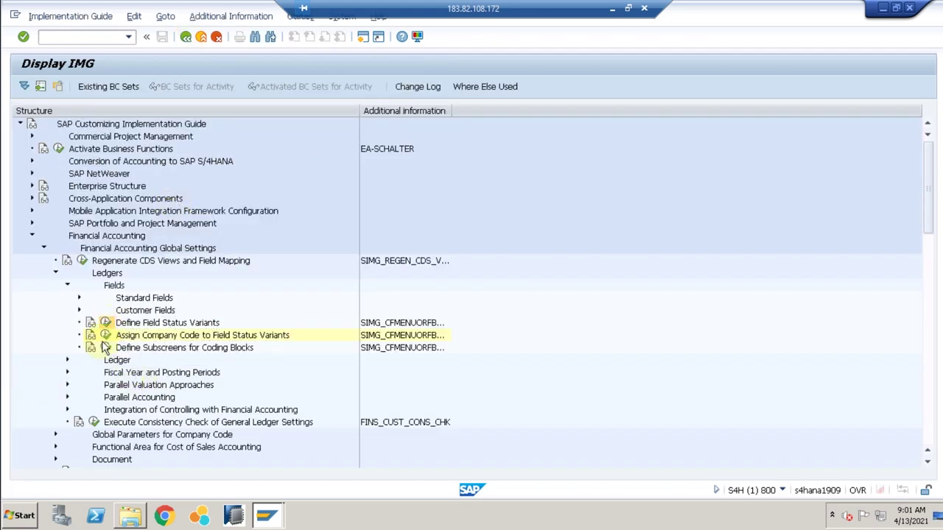
{"action": "double_click", "coordinate": [151, 328]}
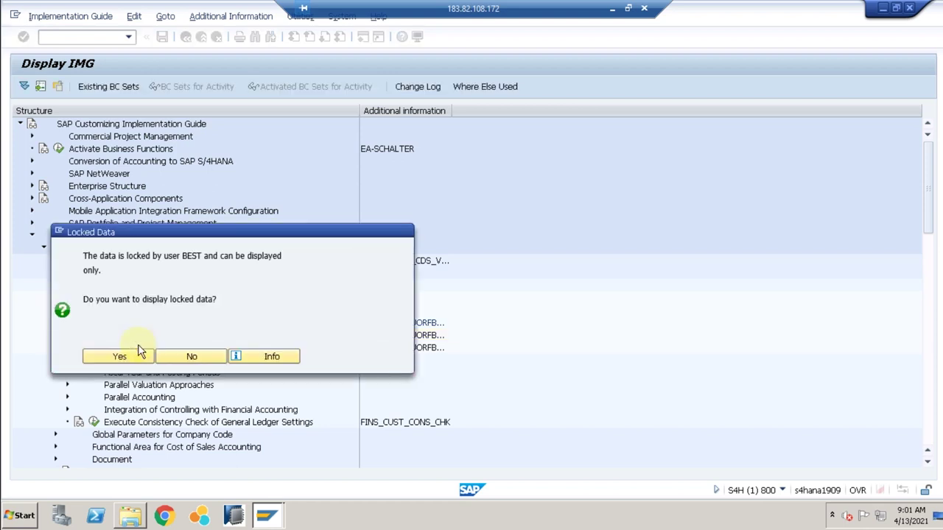
{"action": "left_click", "coordinate": [247, 358]}
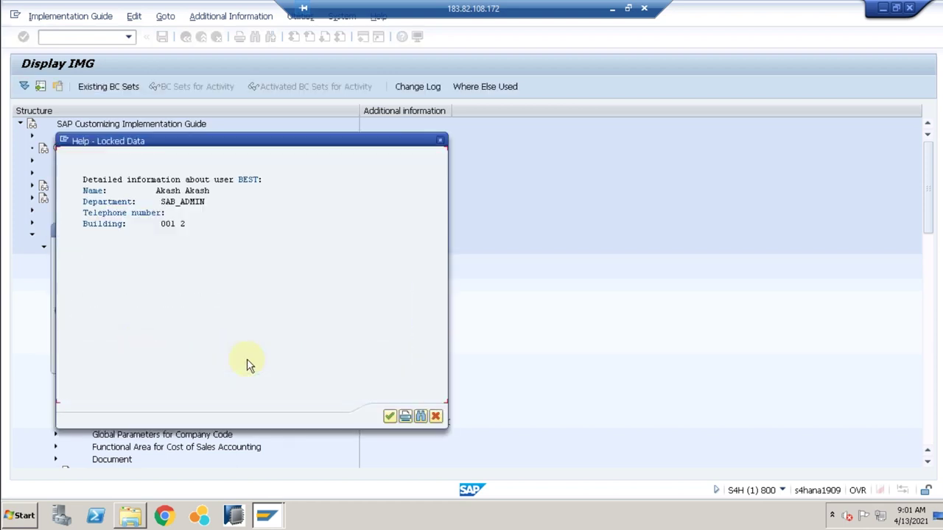
{"action": "left_click", "coordinate": [388, 417]}
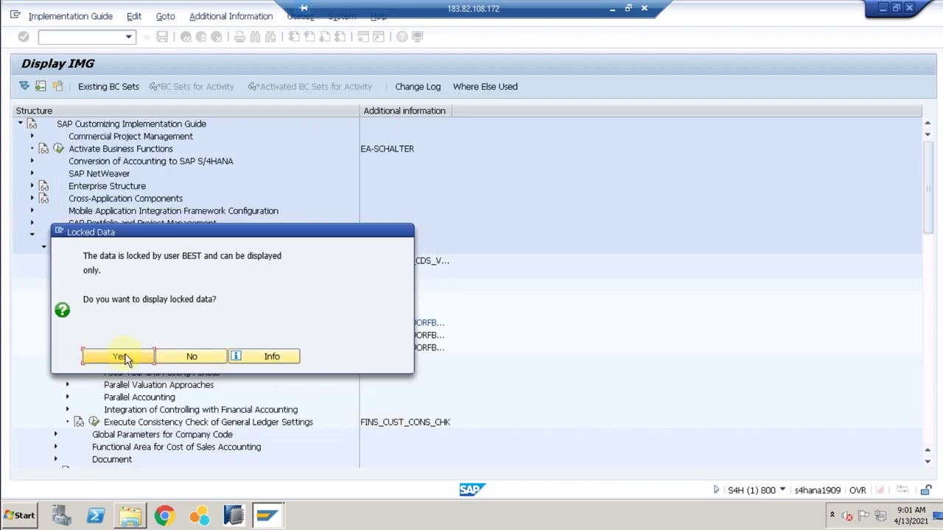
Review the locking user's details, decline displaying the locked data, and open a new session.
{"action": "left_click", "coordinate": [256, 357]}
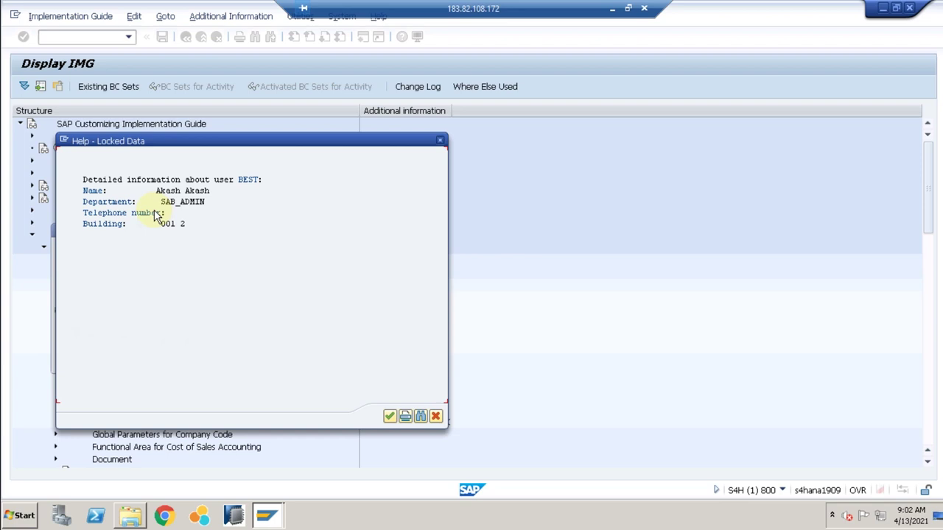
{"action": "left_click", "coordinate": [390, 417]}
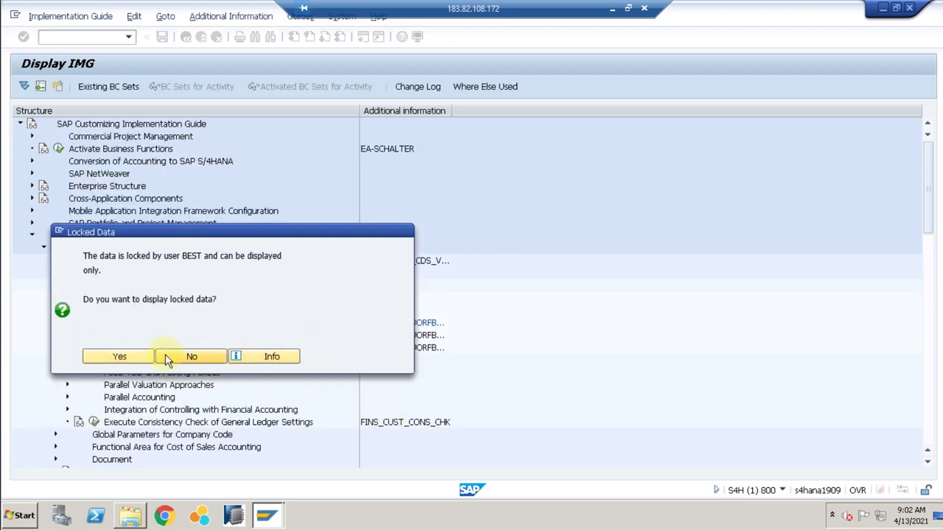
{"action": "left_click", "coordinate": [168, 358]}
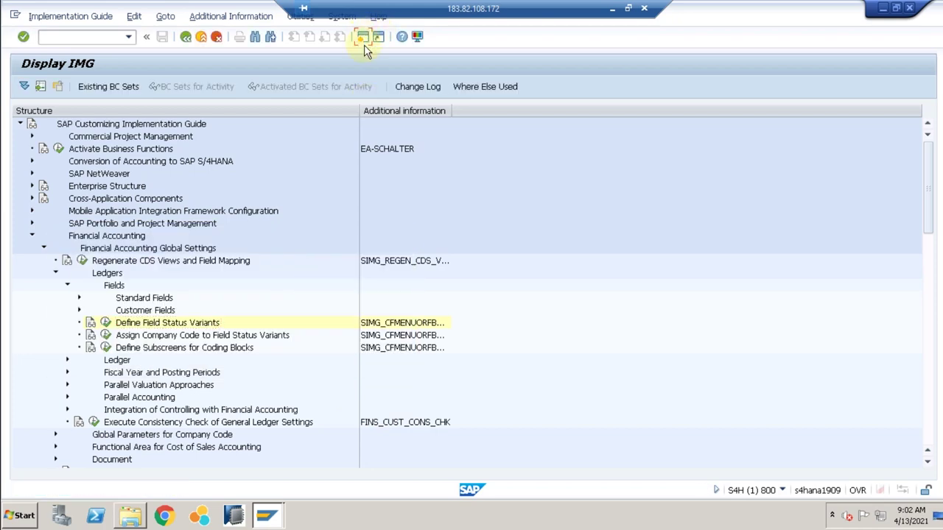
{"action": "left_click", "coordinate": [363, 38]}
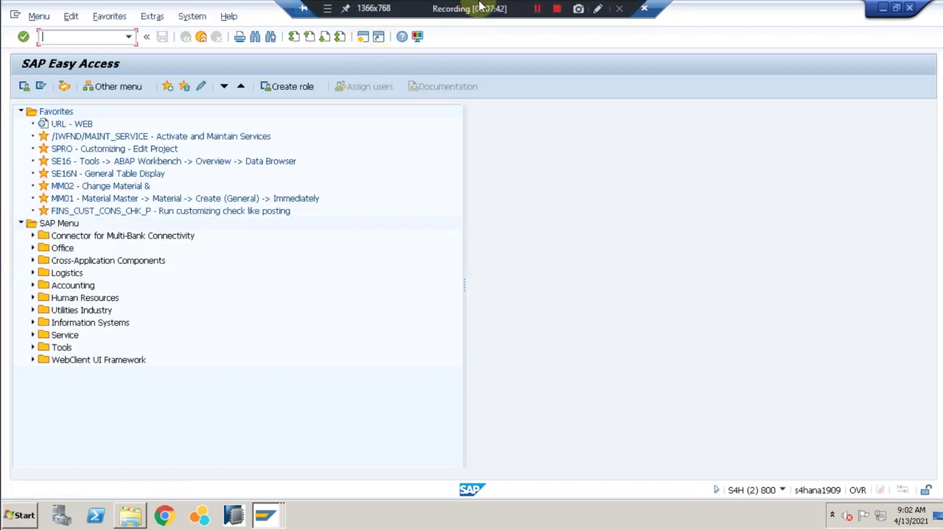
{"action": "left_click", "coordinate": [537, 9]}
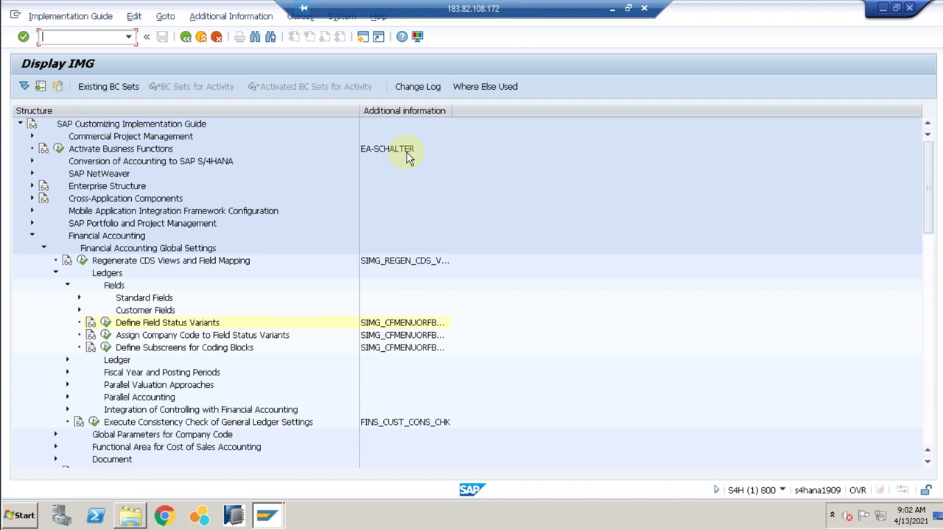
Copy field status variant 0001 to TR00 with the name "Field status for TR00", including all dependent entries.
{"action": "left_click", "coordinate": [105, 322]}
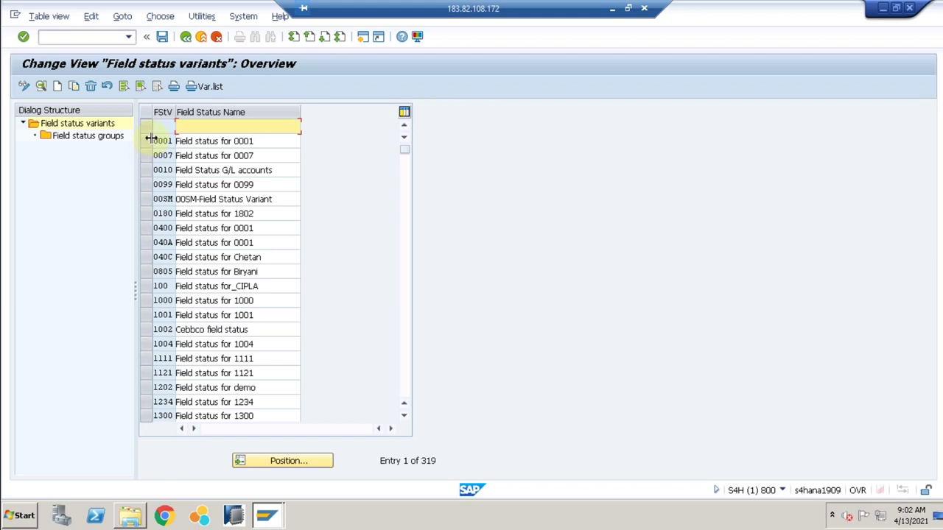
{"action": "left_click", "coordinate": [148, 141]}
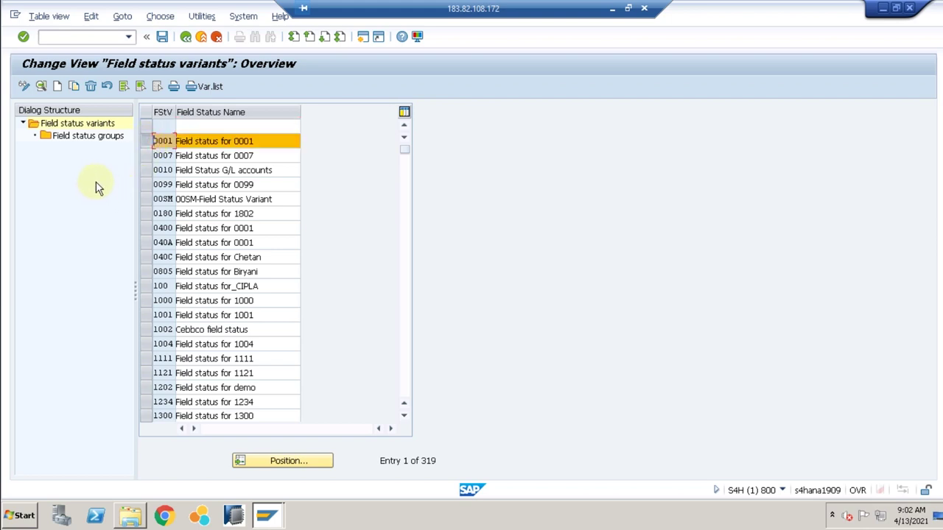
{"action": "left_click", "coordinate": [74, 86]}
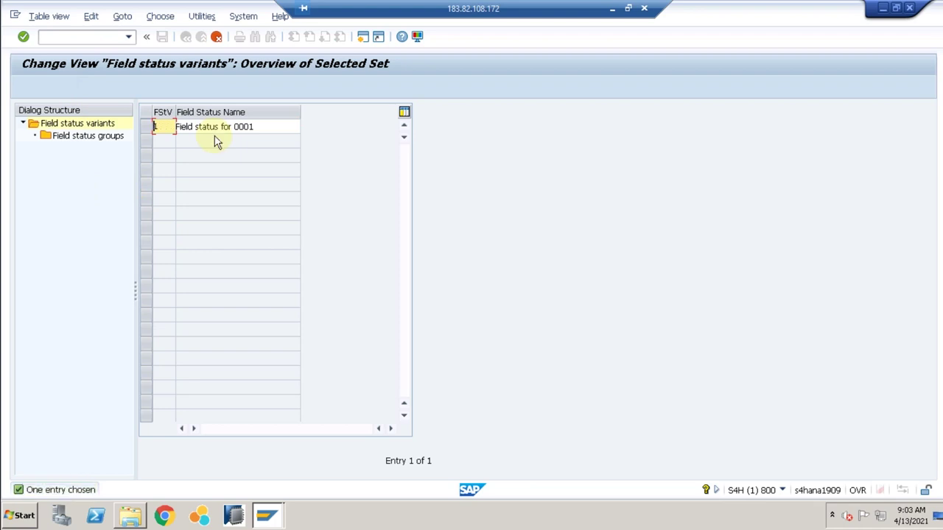
{"action": "type", "text": "TR00"}
{"action": "left_click", "coordinate": [265, 126]}
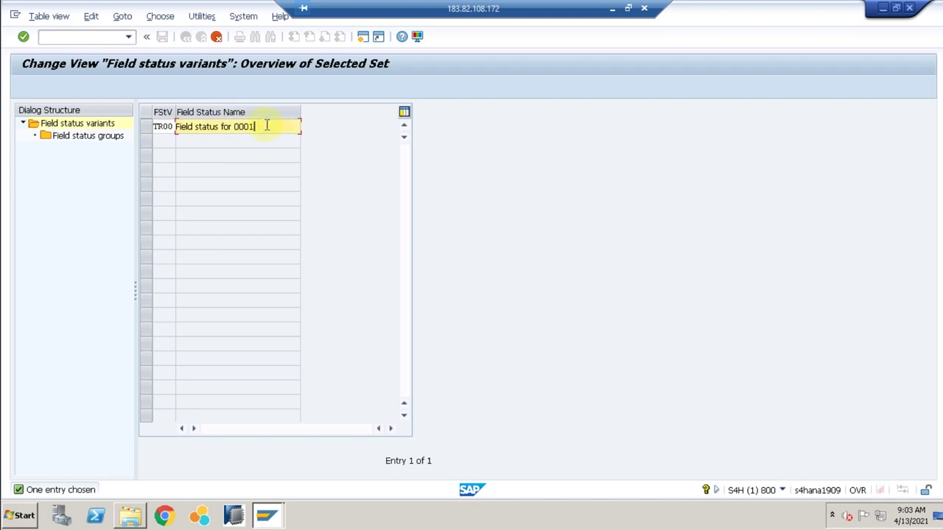
{"action": "key", "text": "BackSpace"}
{"action": "key", "text": "BackSpace"}
{"action": "key", "text": "BackSpace"}
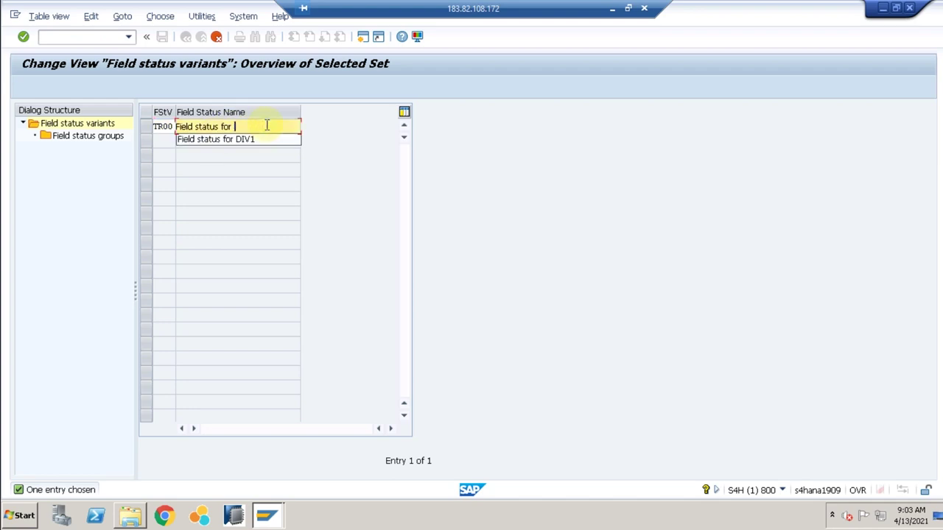
{"action": "type", "text": "TR00"}
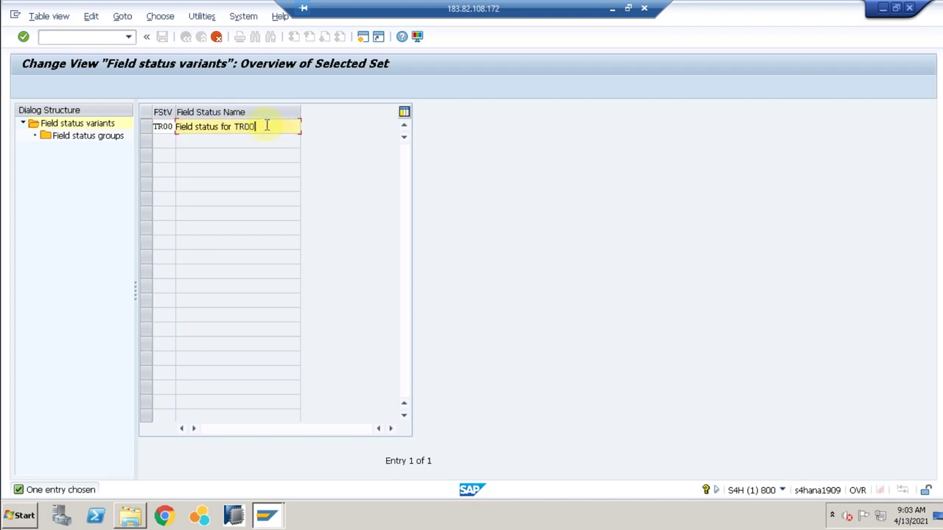
{"action": "key", "text": "Return"}
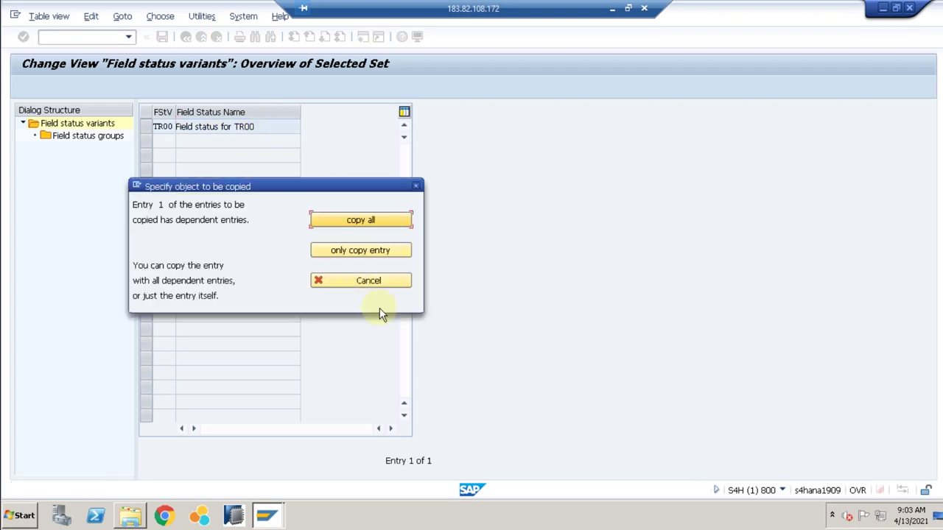
{"action": "left_click", "coordinate": [367, 218]}
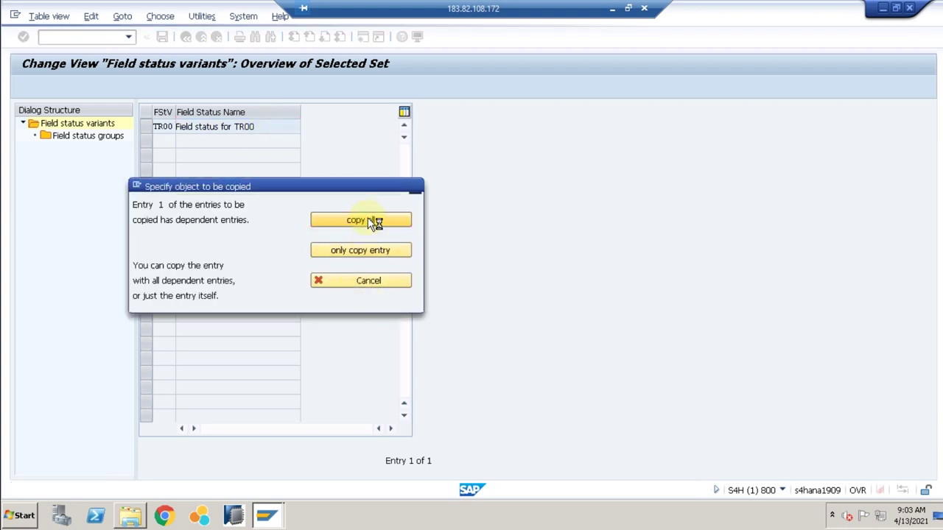
{"action": "key", "text": "Return"}
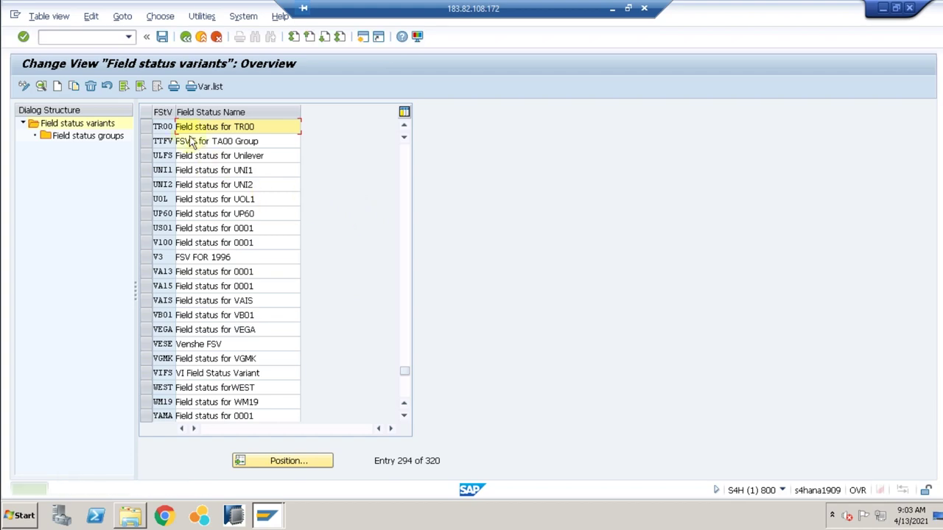
Save the new field status variant to the Training Company customizing request and return to the implementation guide.
{"action": "left_click", "coordinate": [162, 36]}
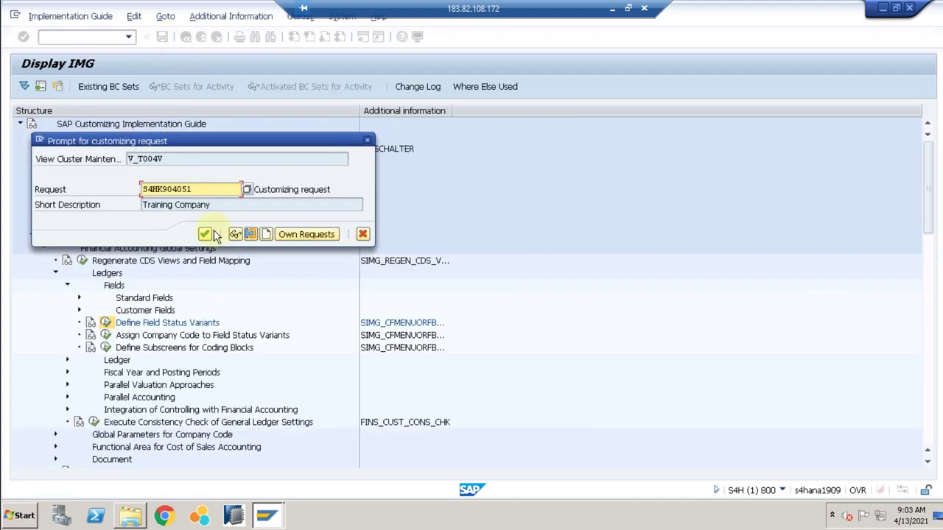
{"action": "left_click", "coordinate": [205, 235]}
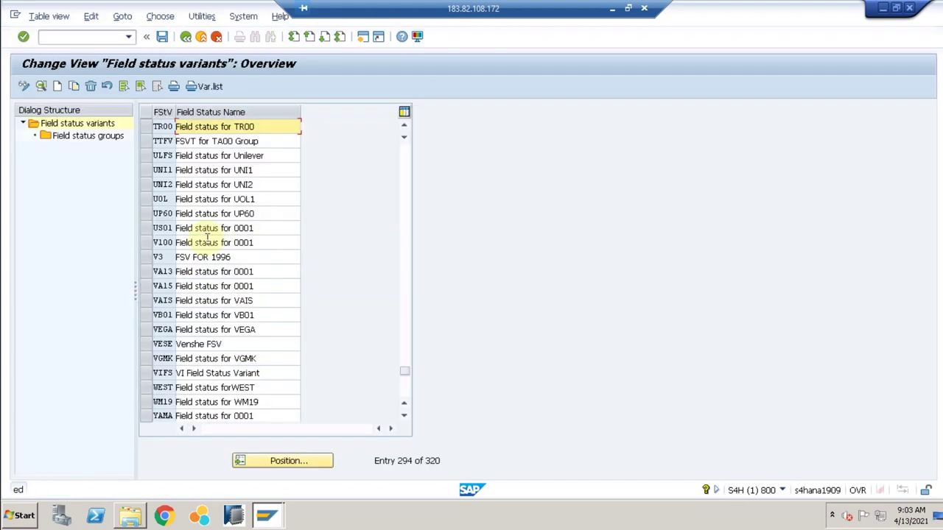
{"action": "left_click", "coordinate": [186, 37]}
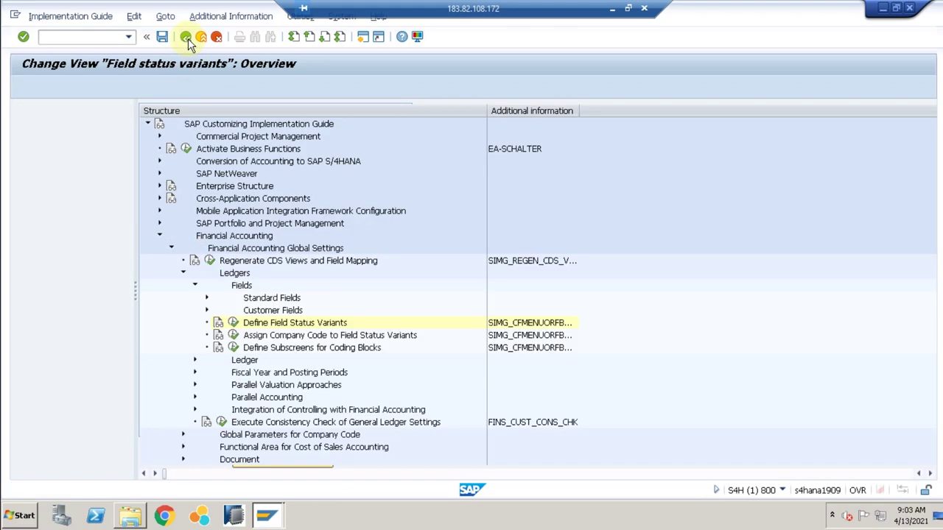
Open Assign Company Code to Field Status Variants and position the company code list at TR.
{"action": "left_click", "coordinate": [107, 336]}
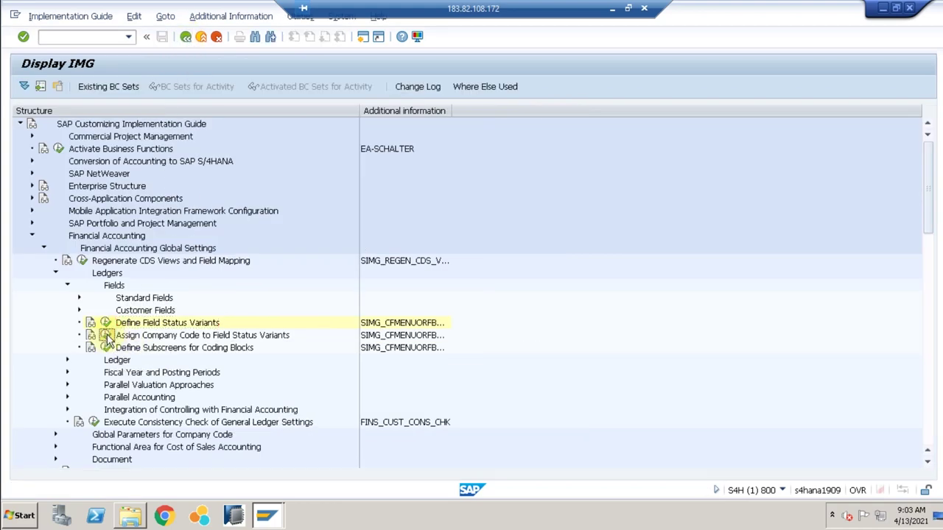
{"action": "left_click", "coordinate": [150, 412]}
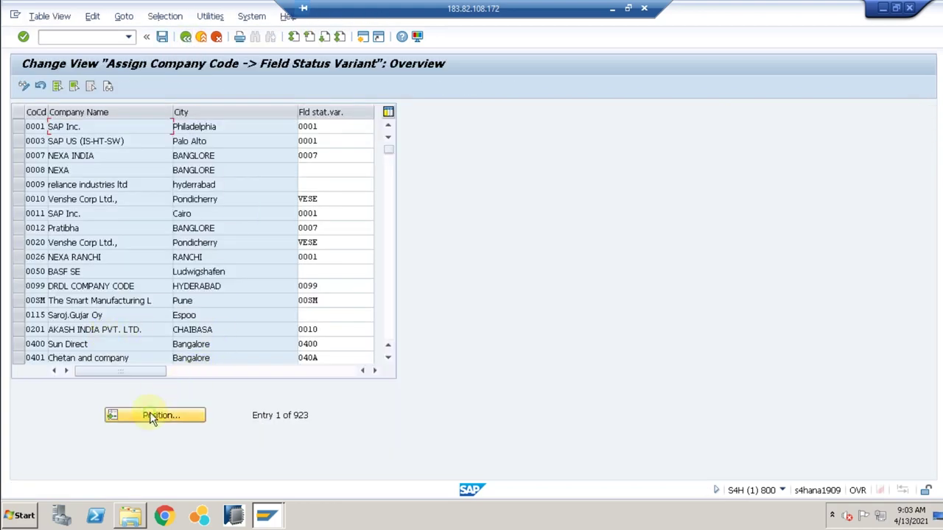
{"action": "type", "text": "tr"}
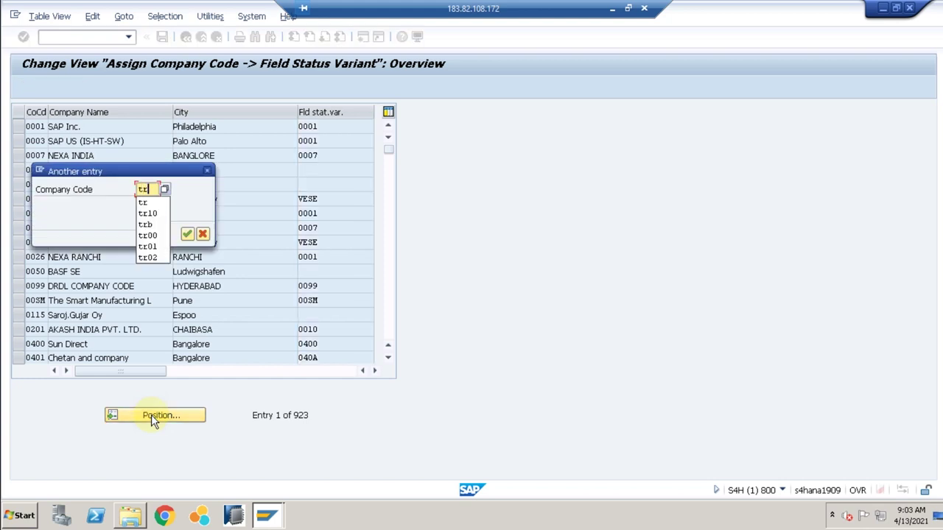
{"action": "key", "text": "Return"}
{"action": "key", "text": "Return"}
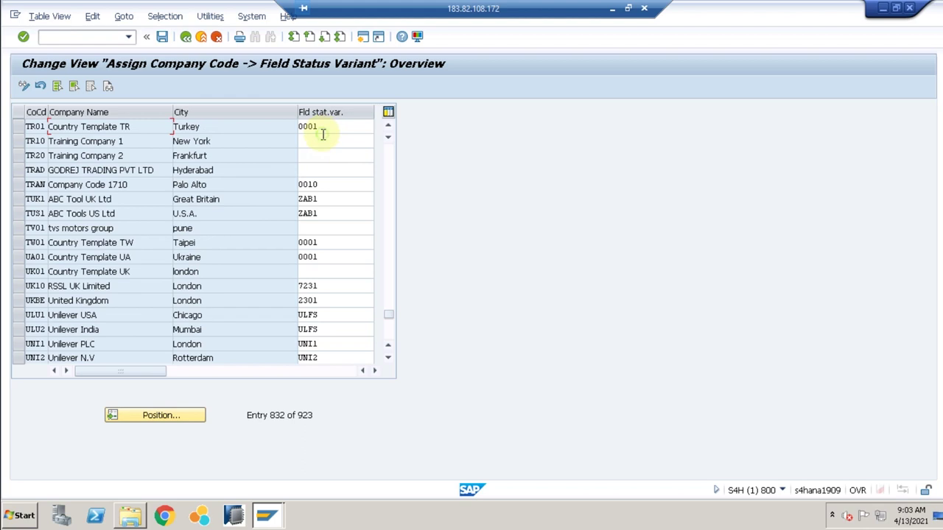
Assign field status variant TR00 to company codes TR10 and TR20.
{"action": "left_click", "coordinate": [322, 134]}
{"action": "type", "text": "tr00"}
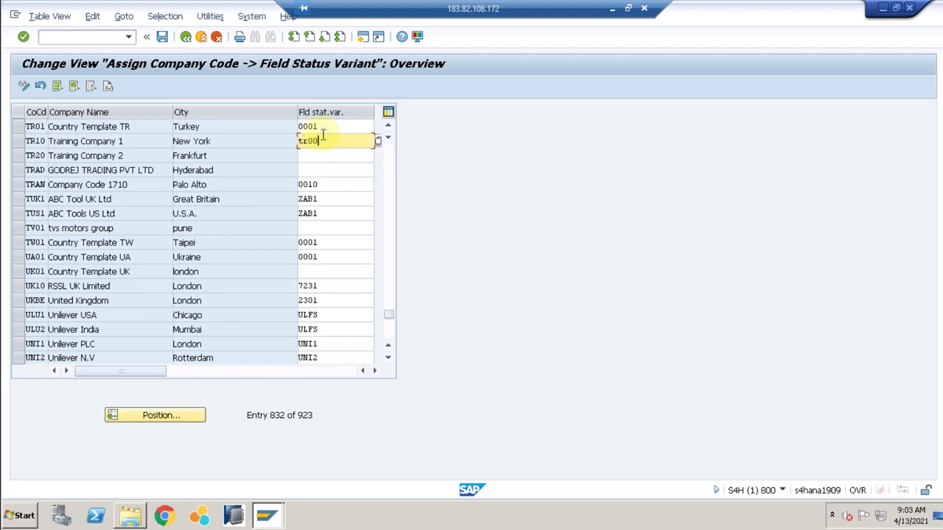
{"action": "key", "text": "Down"}
{"action": "type", "text": "t"}
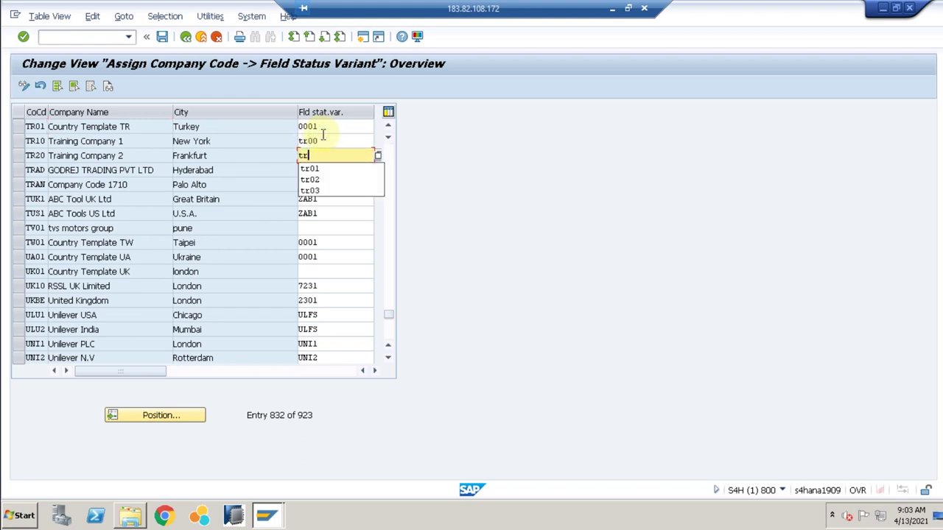
{"action": "type", "text": "r00"}
{"action": "key", "text": "Return"}
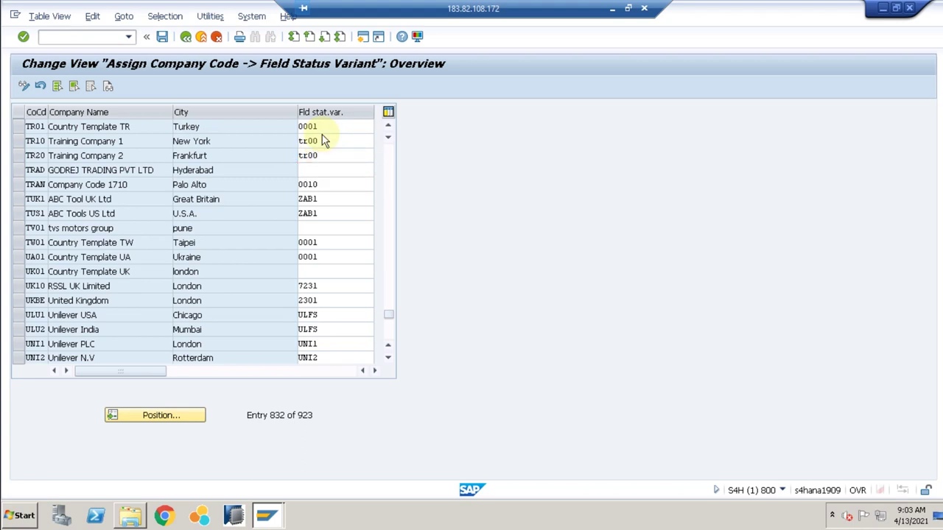
Save the field status variant assignments to the customizing request and return to the implementation guide.
{"action": "left_click", "coordinate": [162, 36]}
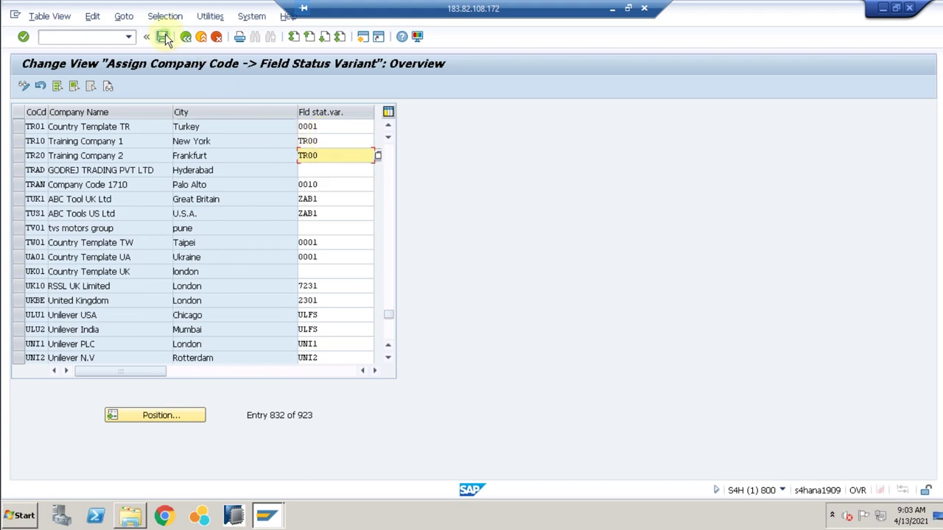
{"action": "left_click", "coordinate": [204, 234]}
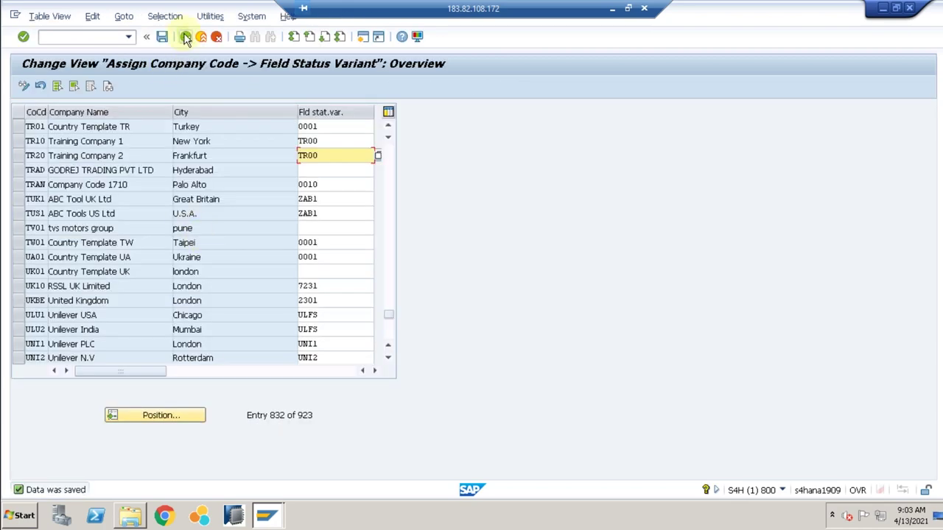
{"action": "left_click", "coordinate": [186, 37]}
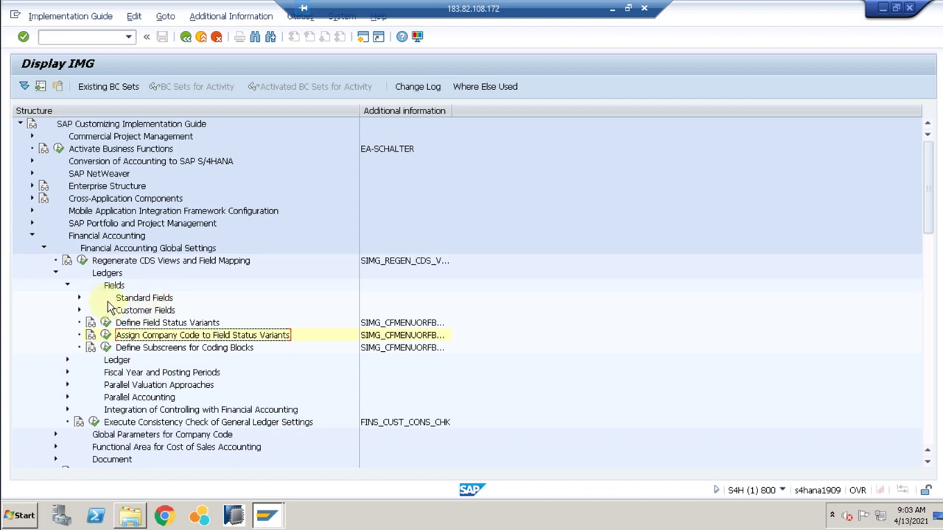
Collapse the Fields node and open Maintain Fiscal Year Variant under Ledgers, Fiscal Year and Posting Periods.
{"action": "left_click", "coordinate": [66, 286]}
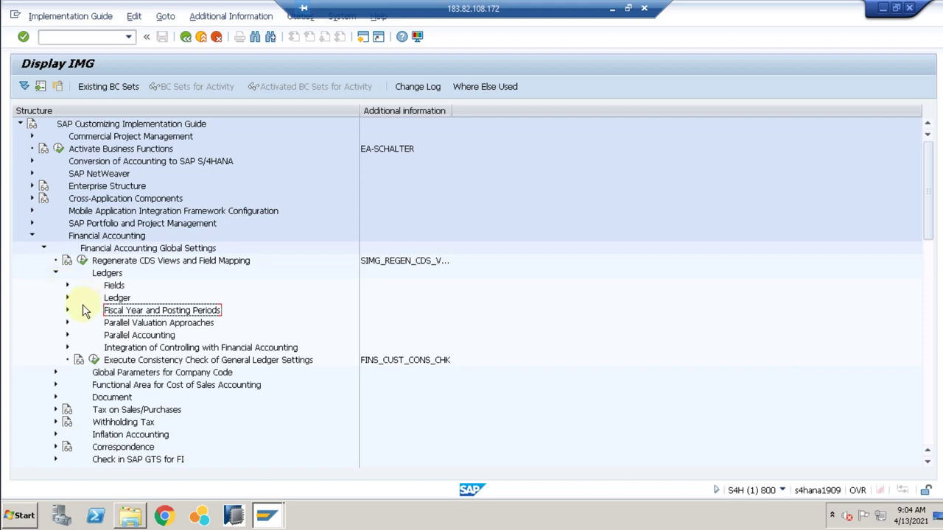
{"action": "left_click", "coordinate": [55, 273]}
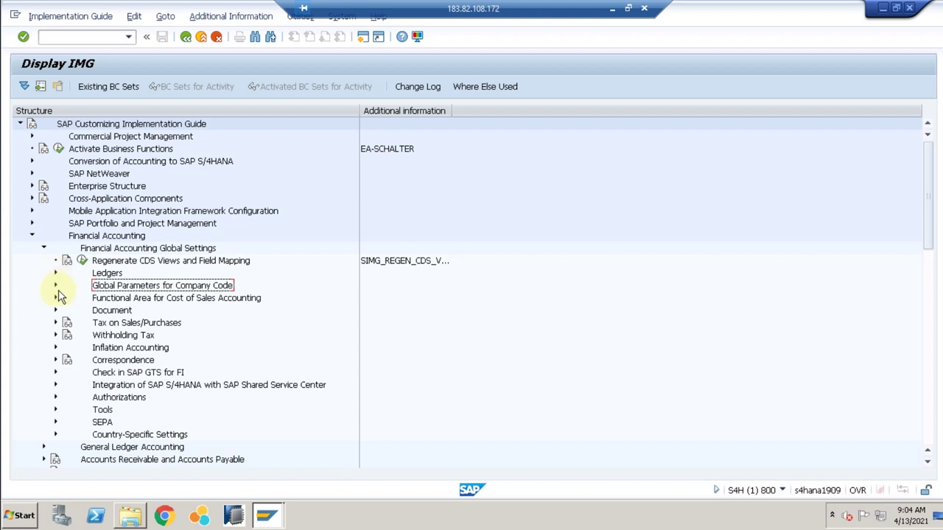
{"action": "left_click", "coordinate": [53, 274]}
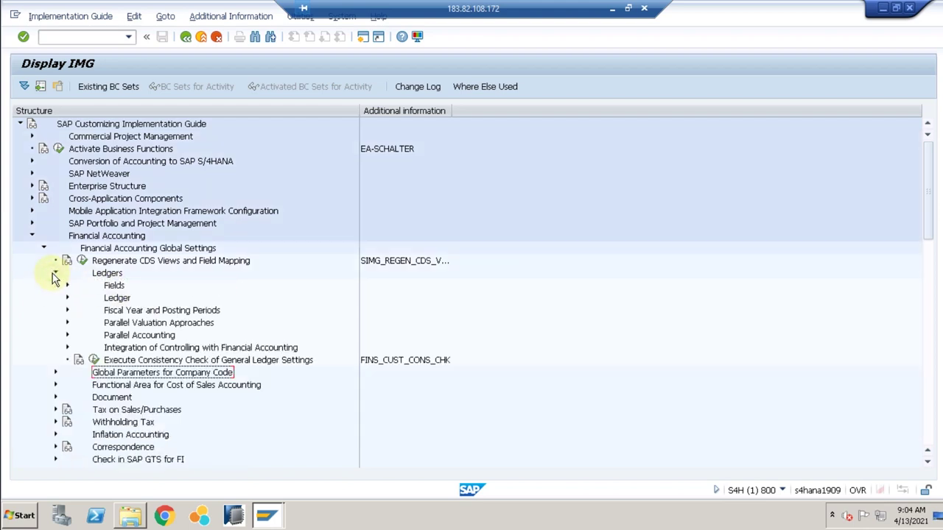
{"action": "left_click", "coordinate": [116, 311]}
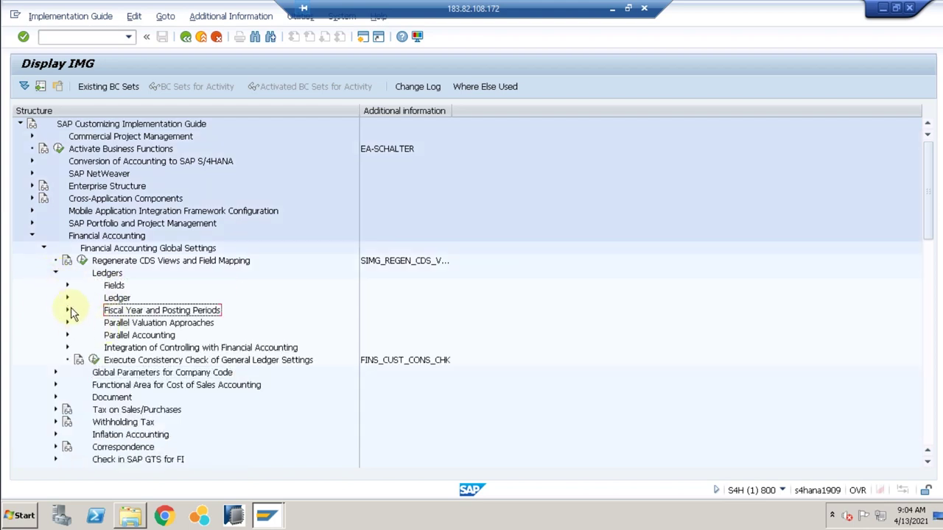
{"action": "left_click", "coordinate": [67, 312]}
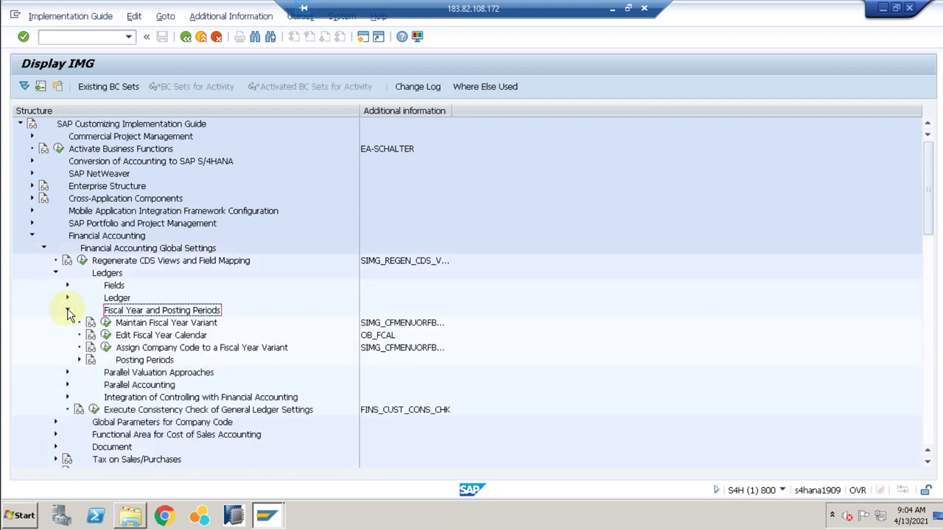
{"action": "left_click", "coordinate": [106, 325]}
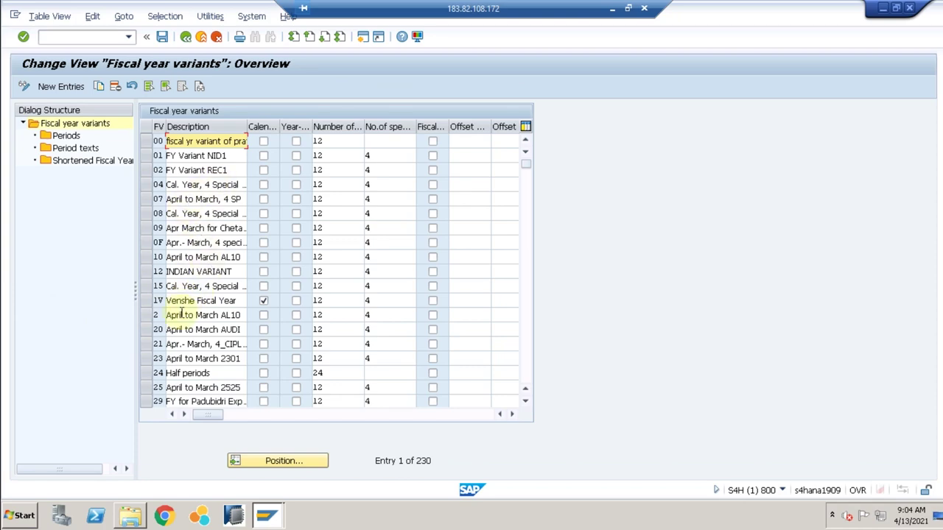
Browse the fiscal year variants and position the list at variant K4.
{"action": "scroll", "coordinate": [182, 315], "scroll_direction": "down", "scroll_amount": 12}
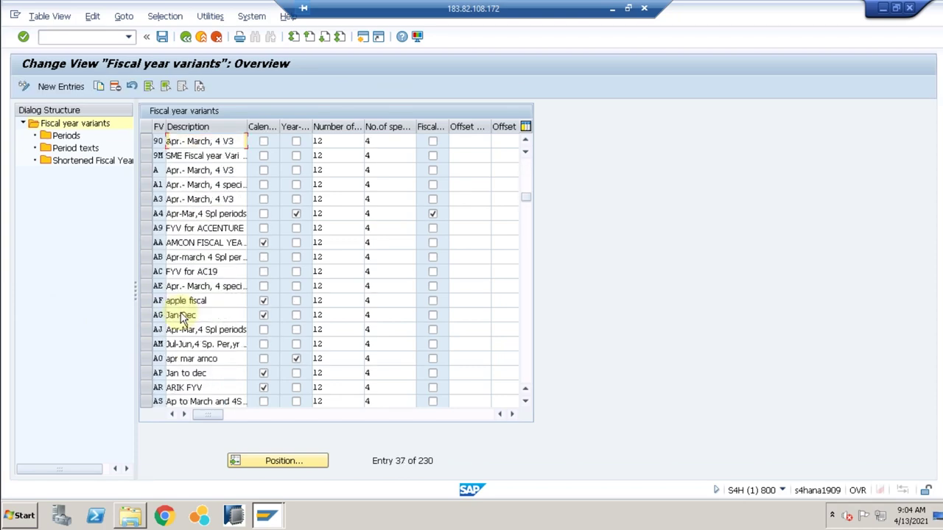
{"action": "scroll", "coordinate": [182, 315], "scroll_direction": "down", "scroll_amount": 20}
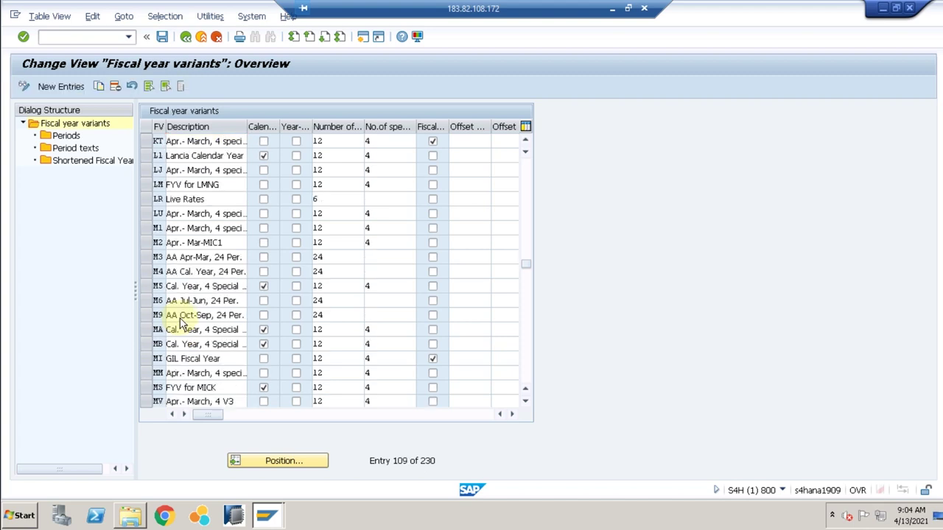
{"action": "scroll", "coordinate": [180, 322], "scroll_direction": "down", "scroll_amount": 5}
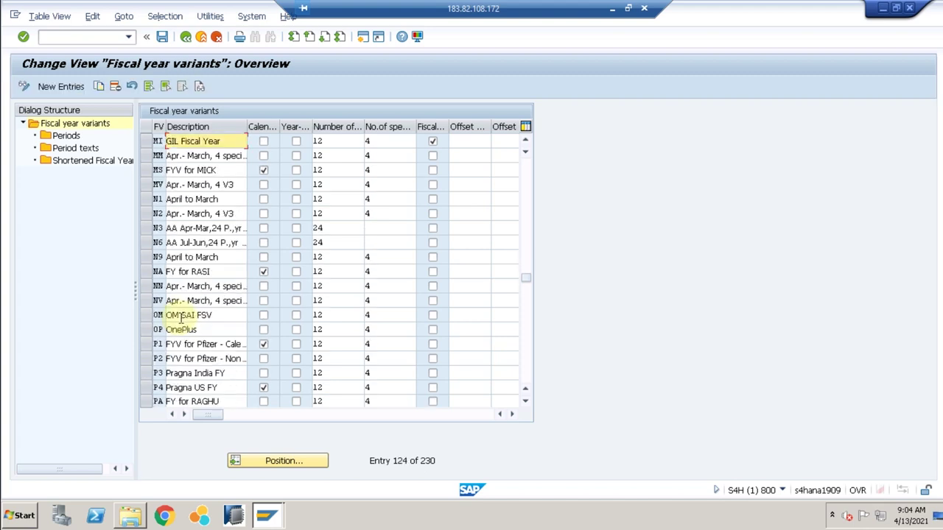
{"action": "left_click", "coordinate": [277, 461]}
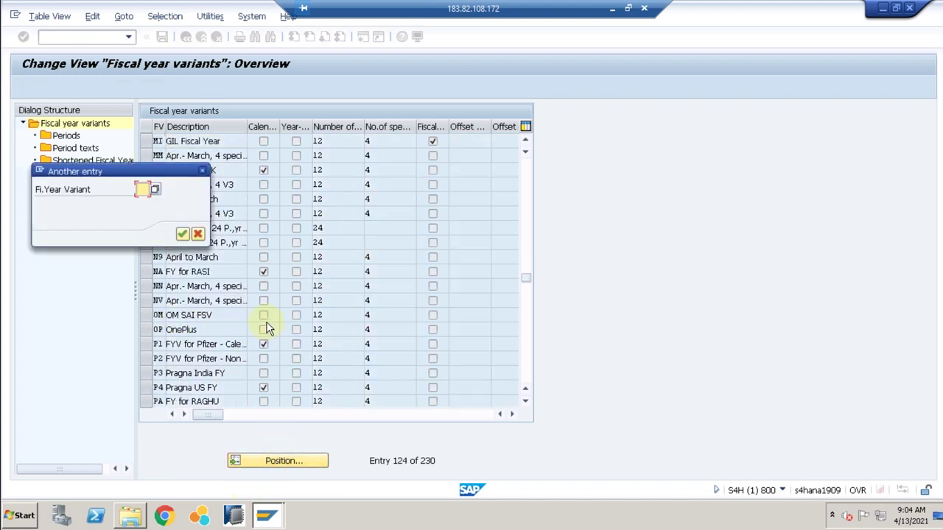
{"action": "type", "text": "K"}
{"action": "key", "text": "Return"}
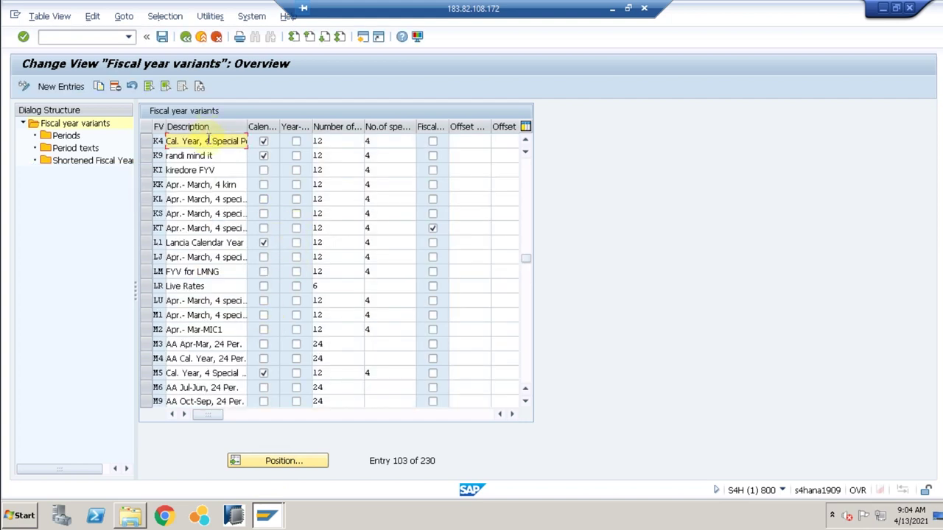
Try to view the periods of fiscal year variant K4, and examine its period texts.
{"action": "left_click", "coordinate": [144, 140]}
{"action": "double_click", "coordinate": [66, 136]}
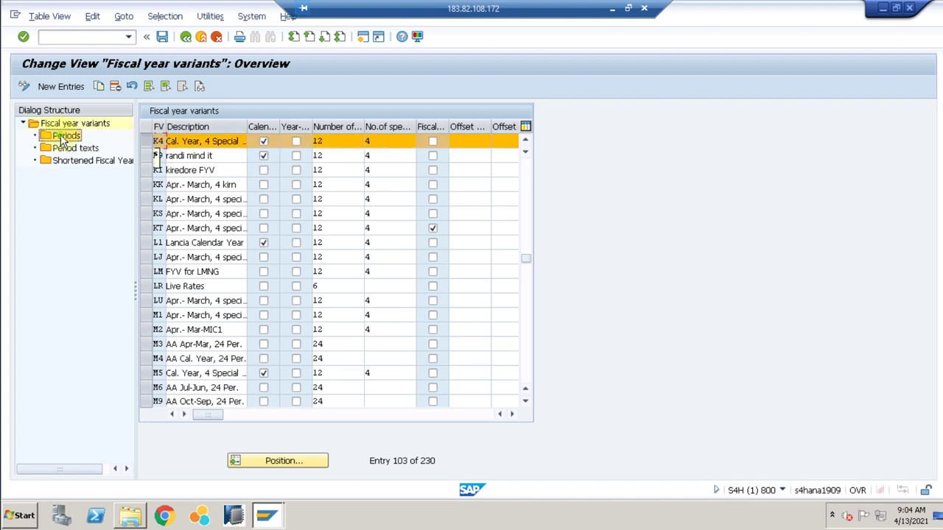
{"action": "key", "text": "Return"}
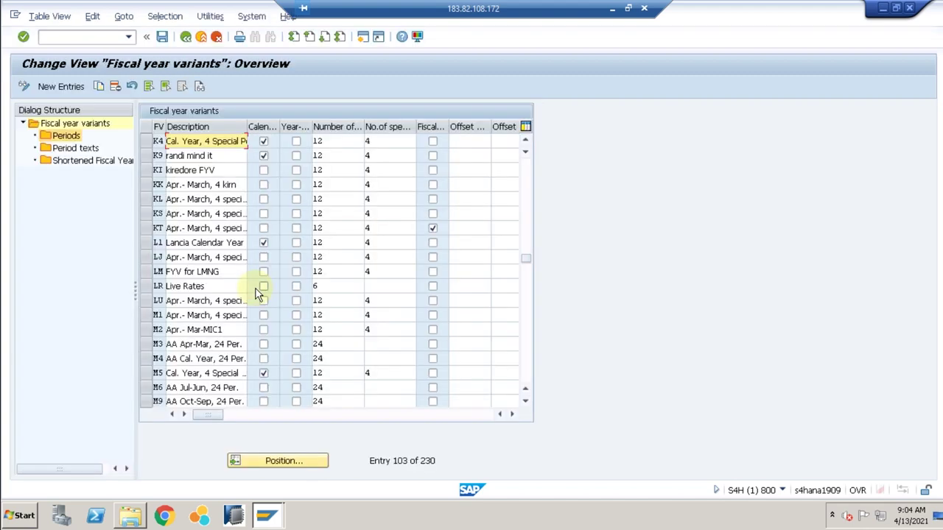
{"action": "double_click", "coordinate": [67, 149]}
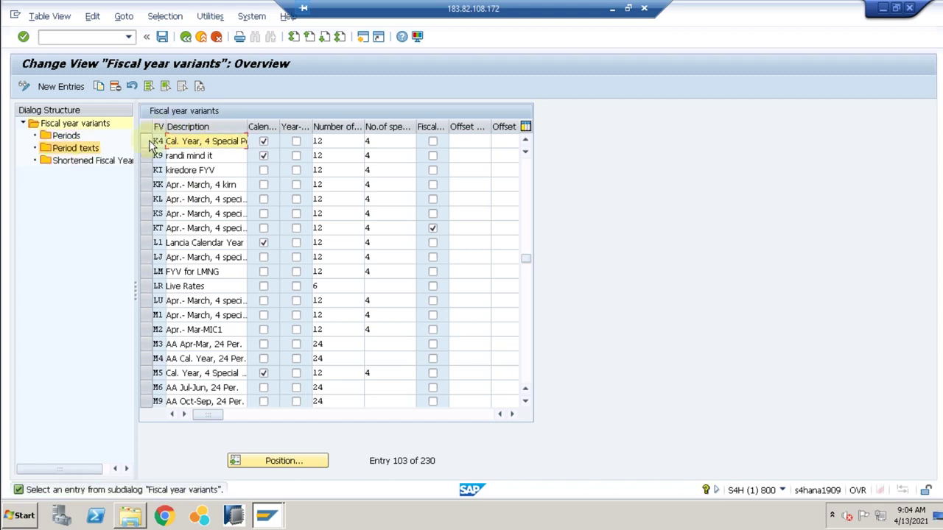
{"action": "left_click", "coordinate": [146, 140]}
{"action": "double_click", "coordinate": [73, 148]}
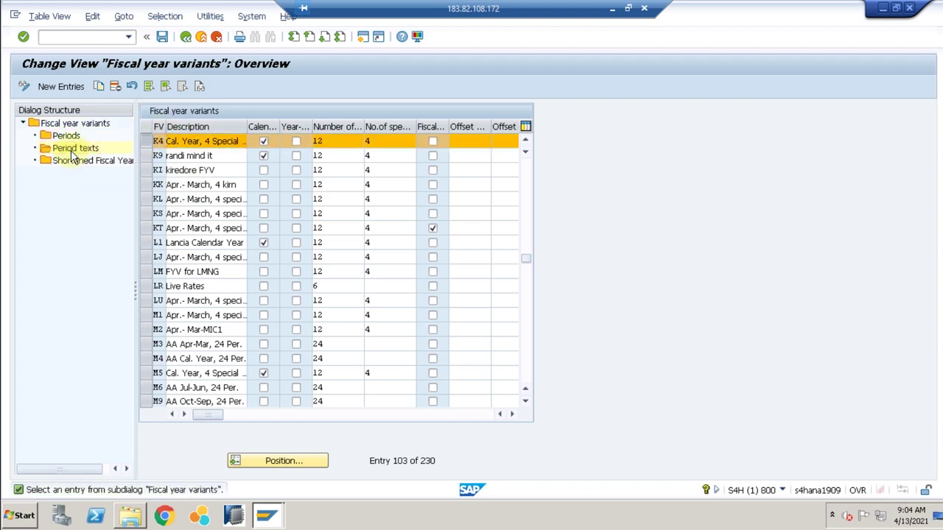
{"action": "left_click", "coordinate": [332, 320]}
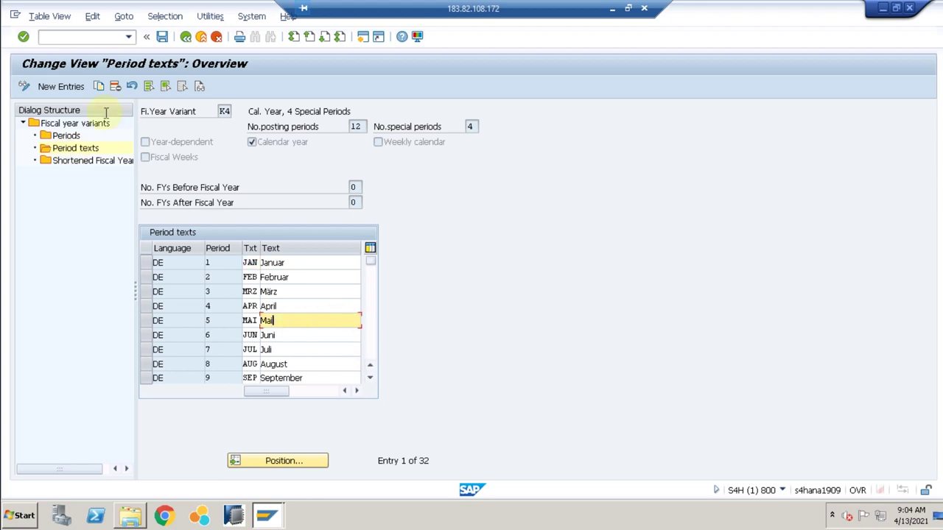
Return to the implementation guide and look at the Edit Fiscal Year Calendar activity without generating a calendar.
{"action": "left_click", "coordinate": [185, 38]}
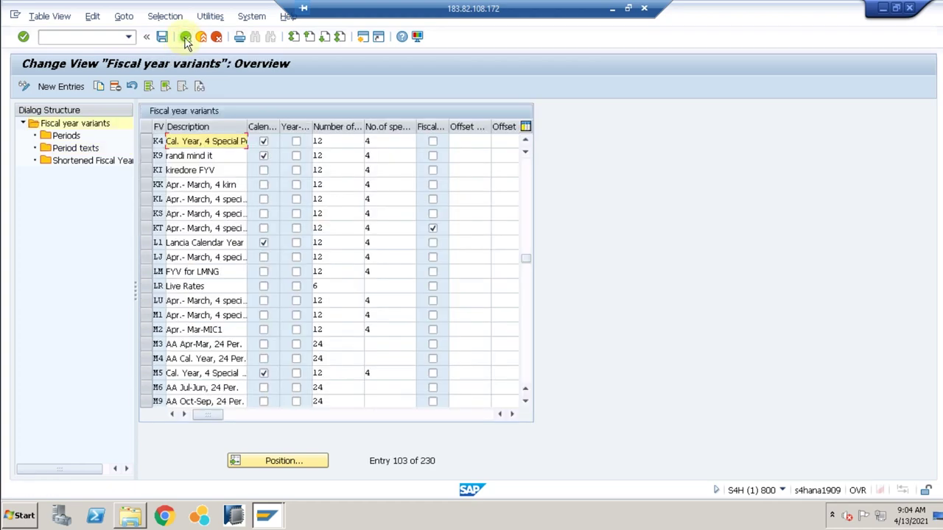
{"action": "left_click", "coordinate": [185, 38]}
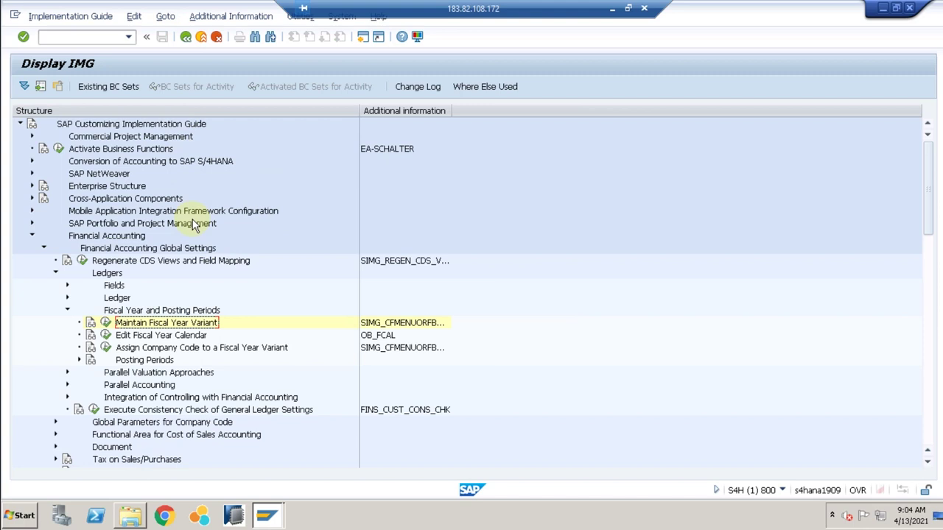
{"action": "left_click", "coordinate": [106, 337]}
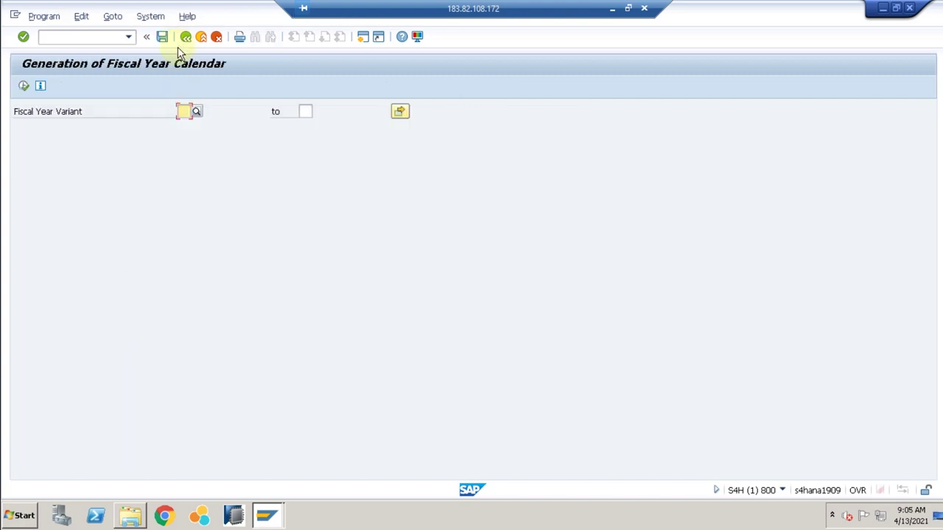
{"action": "left_click", "coordinate": [187, 38]}
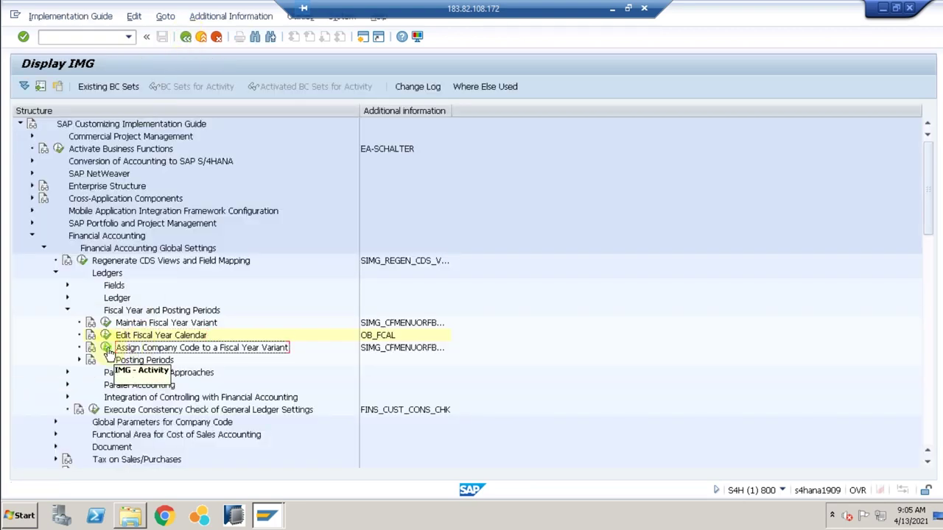
Open Assign Company Code to a Fiscal Year Variant and position the company code list at TR10.
{"action": "left_click", "coordinate": [106, 348]}
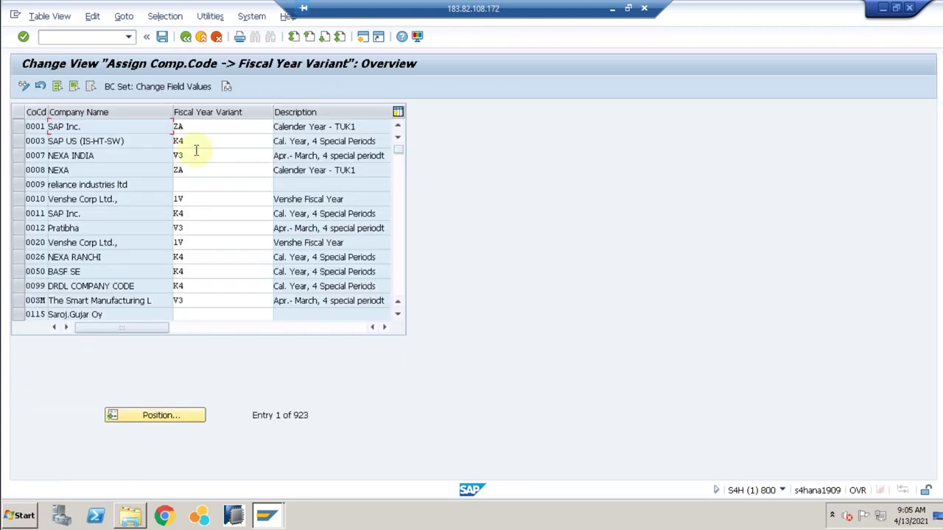
{"action": "left_click", "coordinate": [136, 413]}
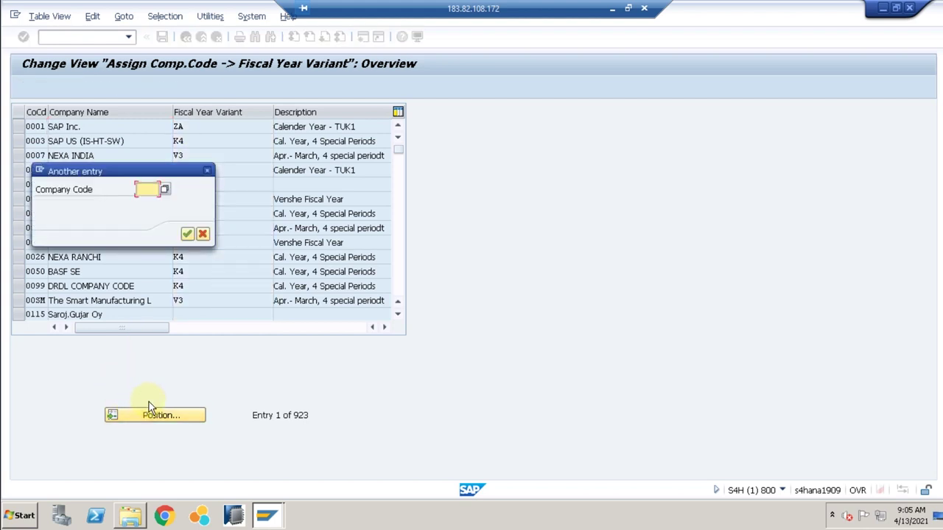
{"action": "type", "text": "tr"}
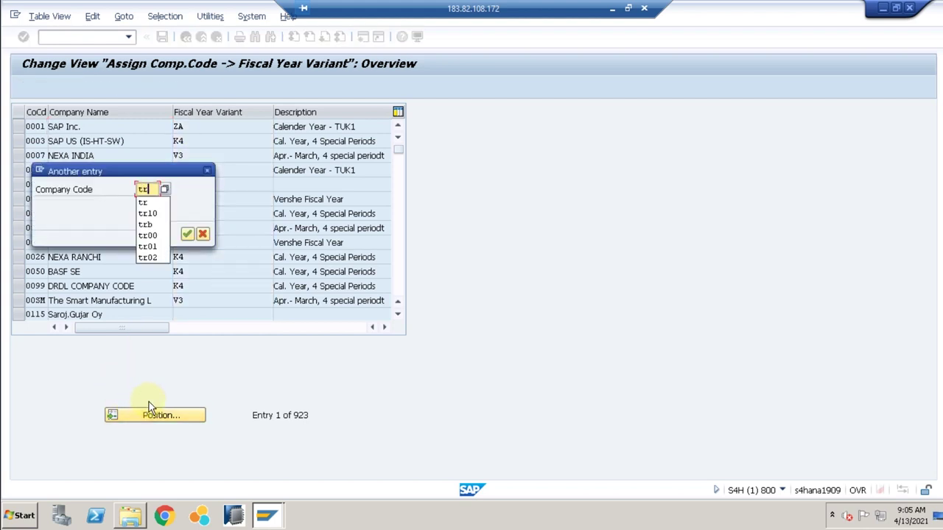
{"action": "type", "text": "10"}
{"action": "key", "text": "Return"}
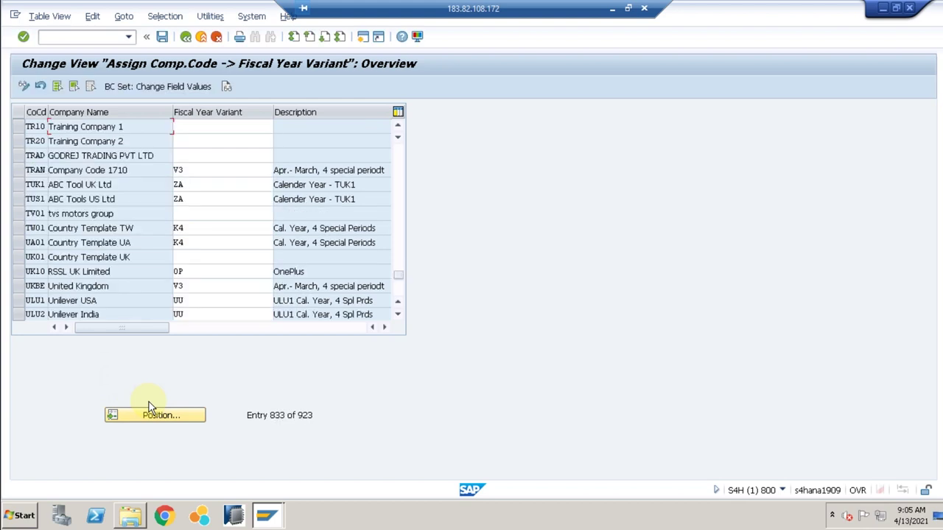
Assign fiscal year variant K4 to company codes TR10 and TR20.
{"action": "left_click", "coordinate": [191, 129]}
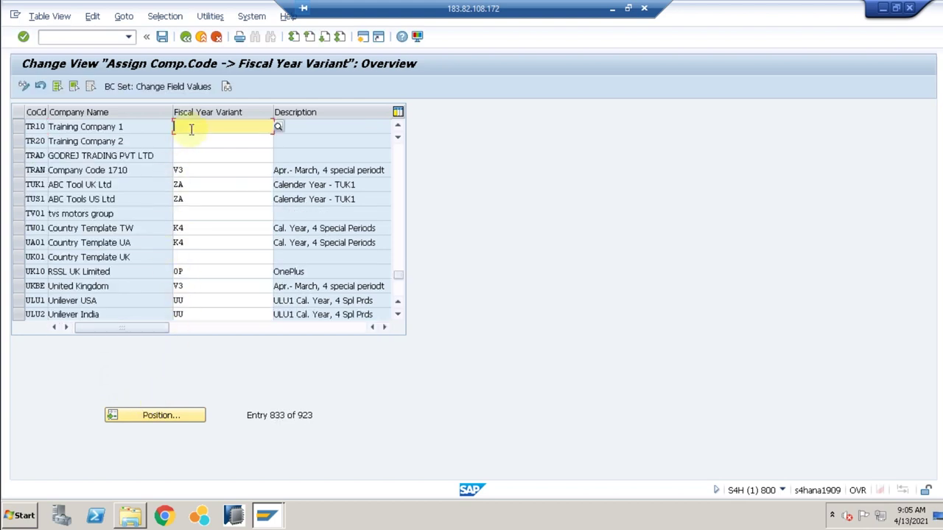
{"action": "type", "text": "k4"}
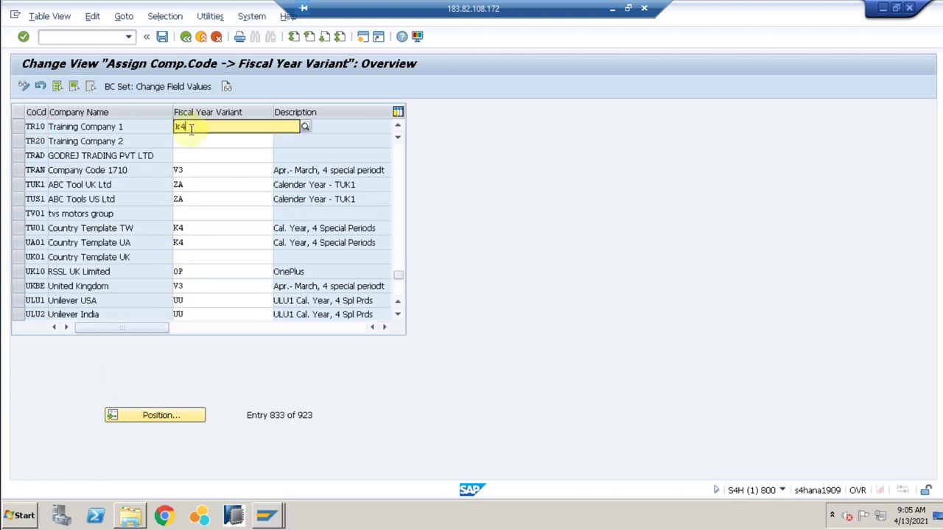
{"action": "key", "text": "Return"}
{"action": "key", "text": "Tab"}
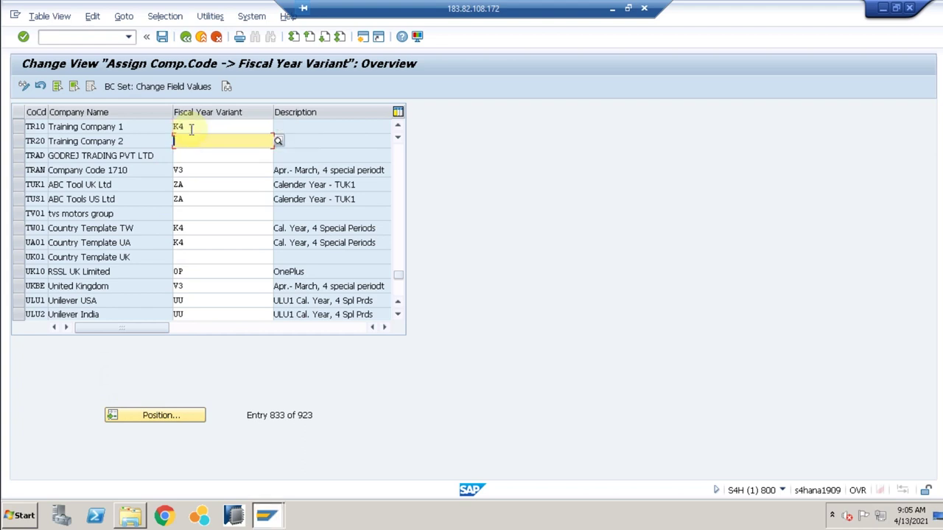
{"action": "type", "text": "k"}
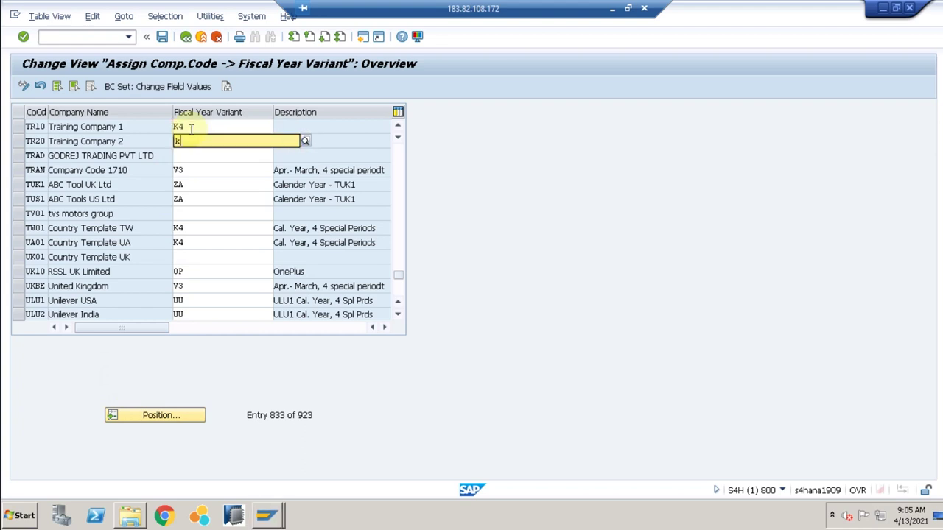
{"action": "type", "text": "4"}
{"action": "key", "text": "Return"}
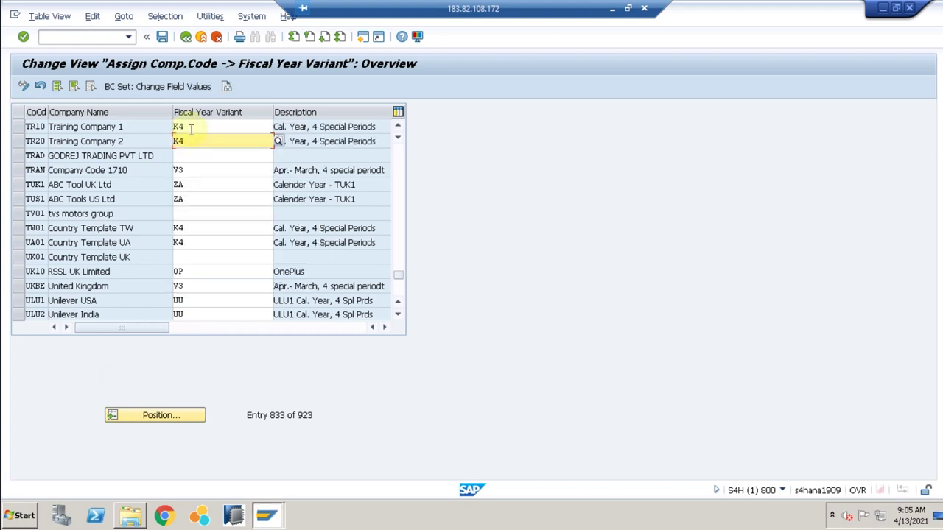
Save the fiscal year variant assignments to the Training Company customizing request and return to the implementation guide.
{"action": "left_click", "coordinate": [163, 36]}
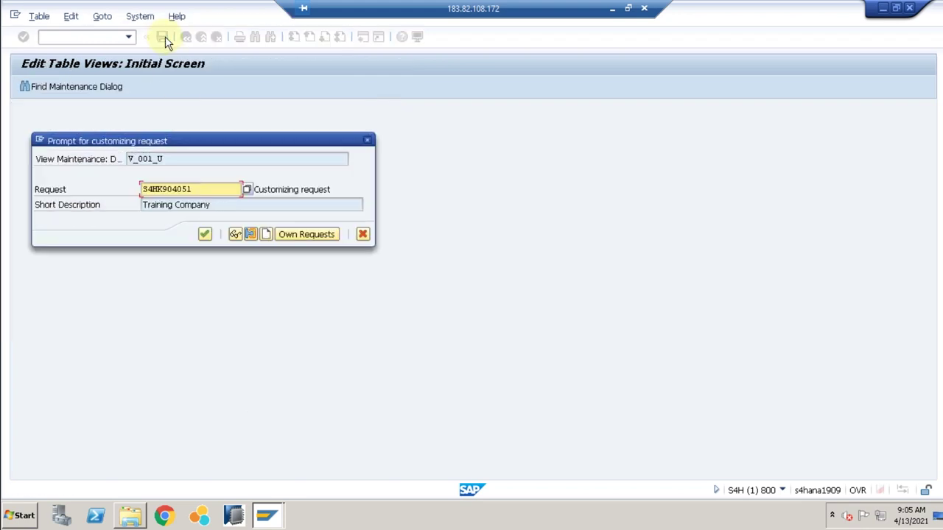
{"action": "left_click", "coordinate": [199, 234]}
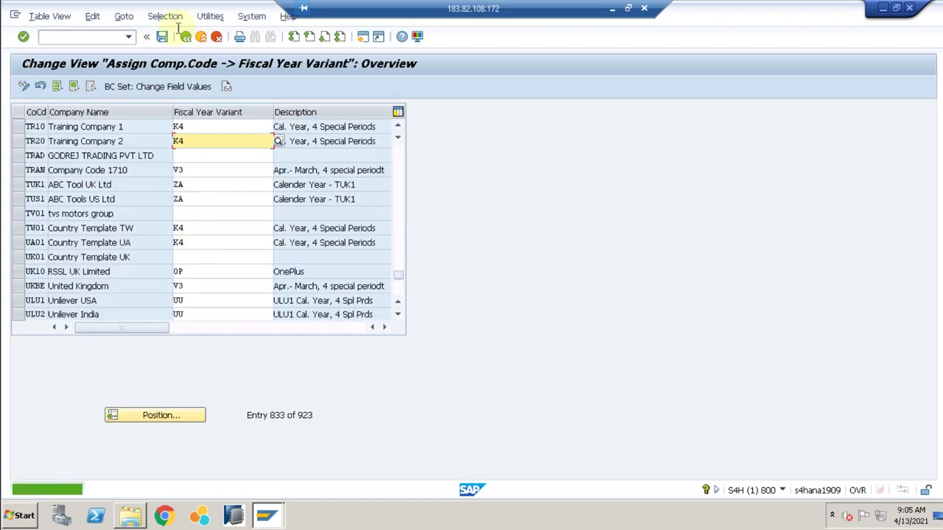
{"action": "left_click", "coordinate": [185, 38]}
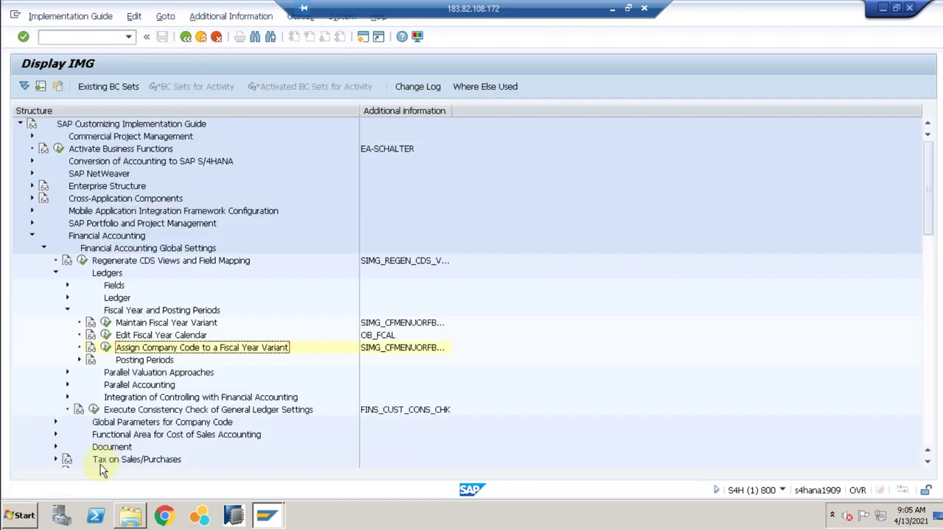
Open Define Variants for Open Posting Periods under Posting Periods and start copying variants 0001 and 0002.
{"action": "left_click", "coordinate": [79, 360]}
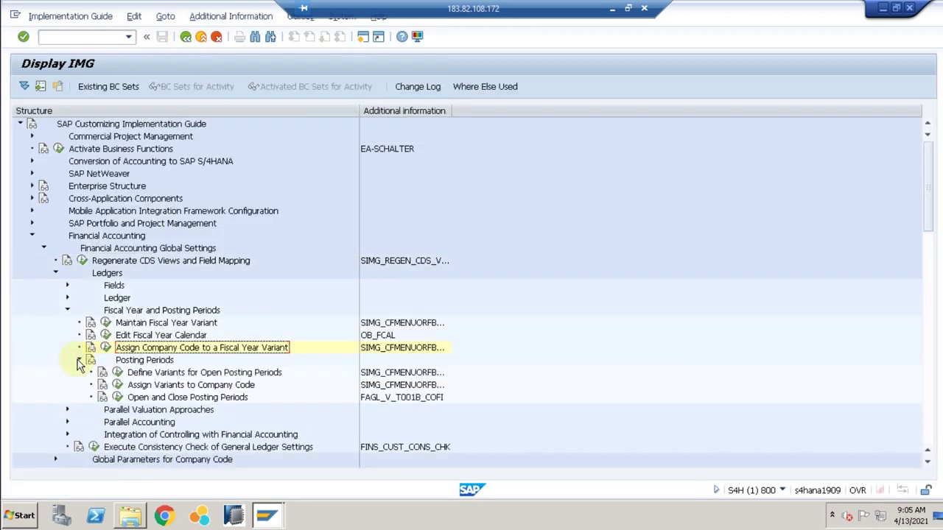
{"action": "left_click", "coordinate": [117, 373]}
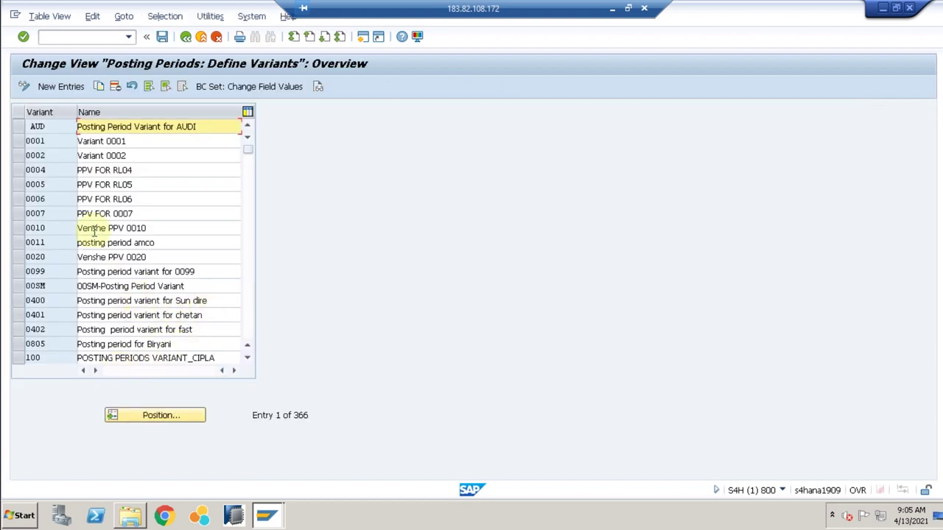
{"action": "left_click", "coordinate": [19, 142]}
{"action": "left_click", "coordinate": [20, 156]}
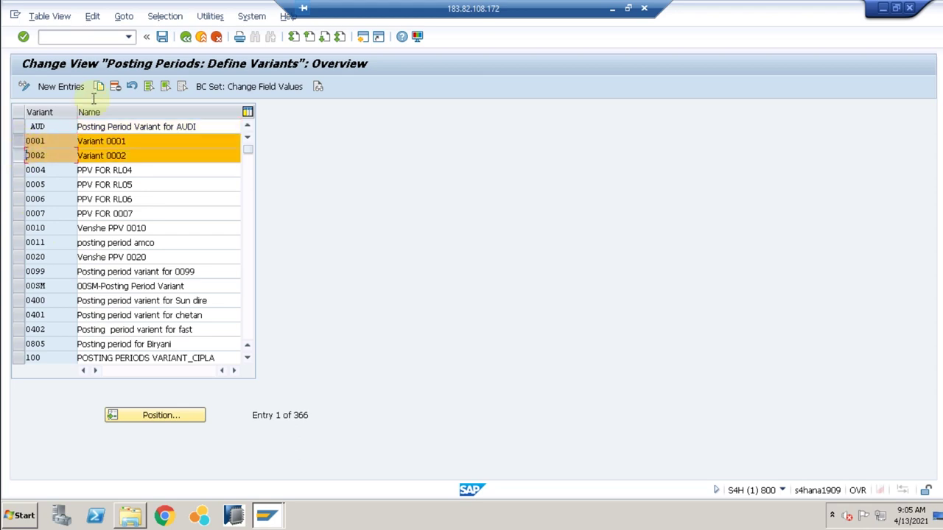
{"action": "left_click", "coordinate": [99, 87]}
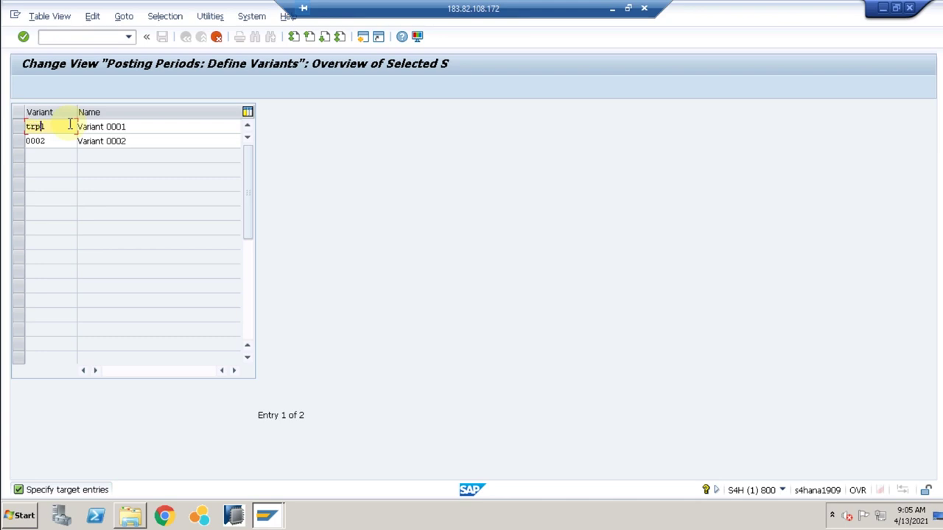
Set the copy of variant 0001 to key TRP1 with the name "PPV for Training Company 1".
{"action": "type", "text": "trpl"}
{"action": "key", "text": "Tab"}
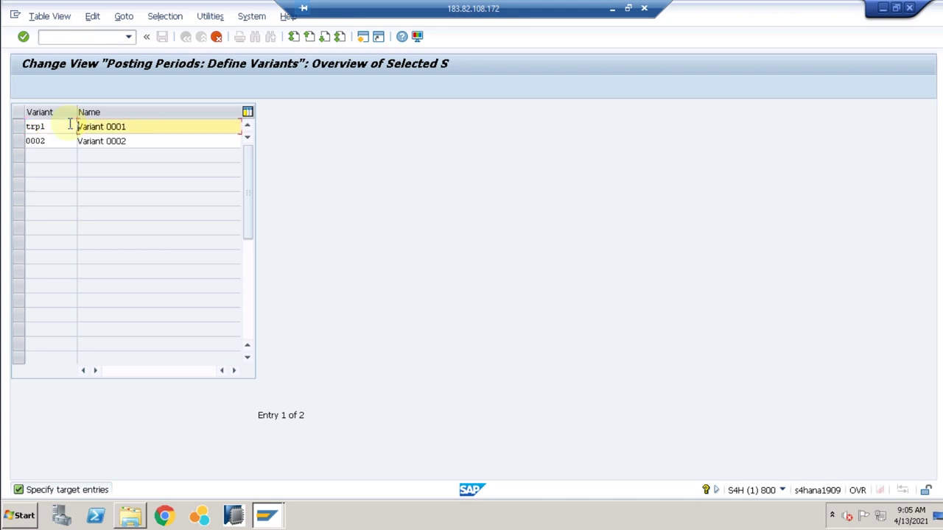
{"action": "type", "text": "PPV for Training Company"}
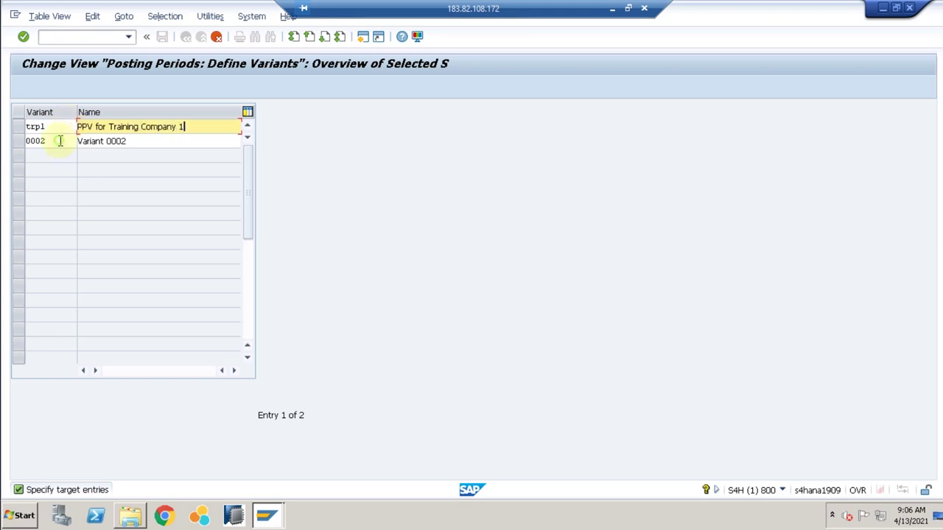
Set the copy of variant 0002 to key TRP2 with the name "PPV for Training Company 2".
{"action": "left_click", "coordinate": [59, 141]}
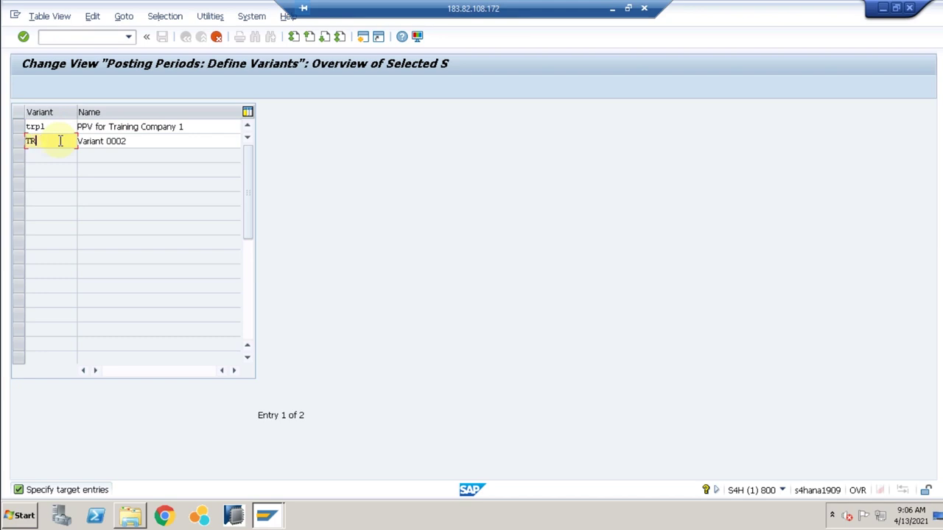
{"action": "key", "text": "Tab"}
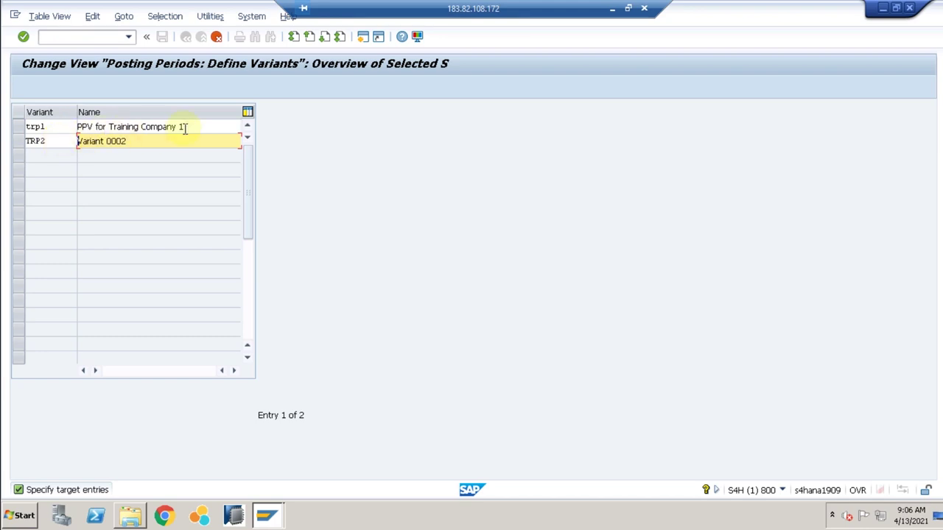
{"action": "left_click_drag", "start_coordinate": [65, 127], "coordinate": [4, 130]}
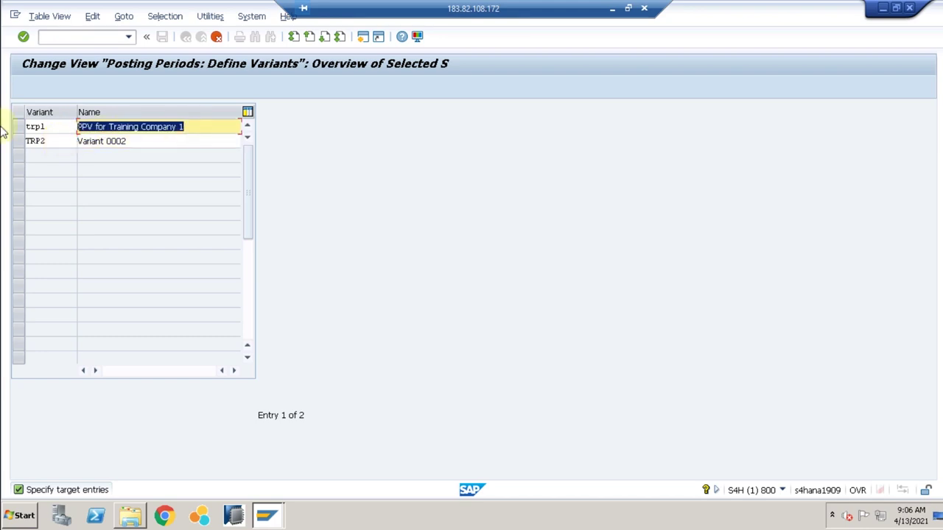
{"action": "left_click_drag", "start_coordinate": [126, 140], "coordinate": [9, 154]}
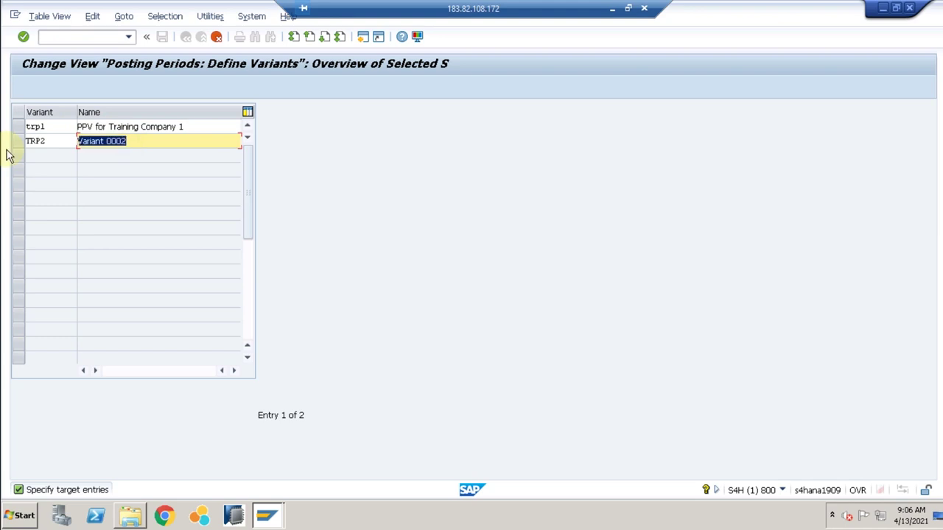
{"action": "key", "text": "ctrl+v"}
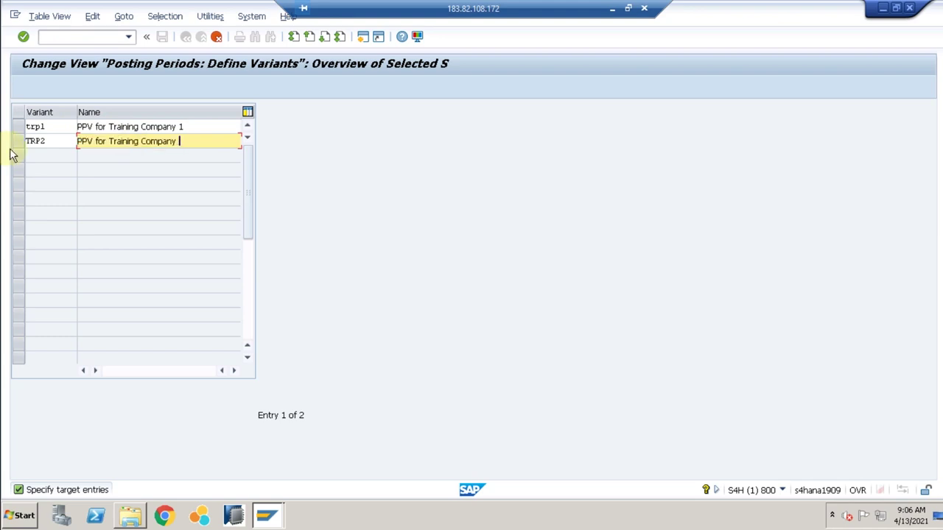
Change the two copied posting period variant keys to TR10 and TR20 and complete the copy.
{"action": "left_click", "coordinate": [42, 127]}
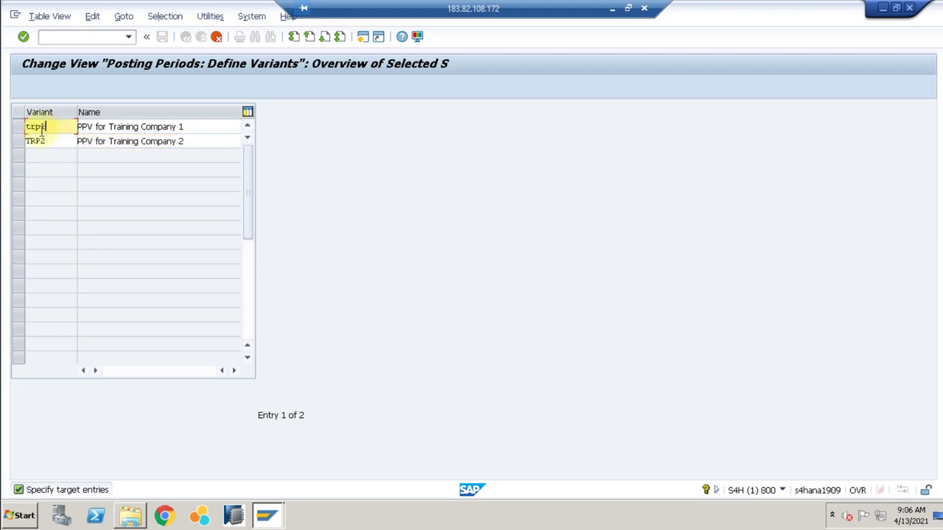
{"action": "key", "text": "BackSpace"}
{"action": "key", "text": "Down"}
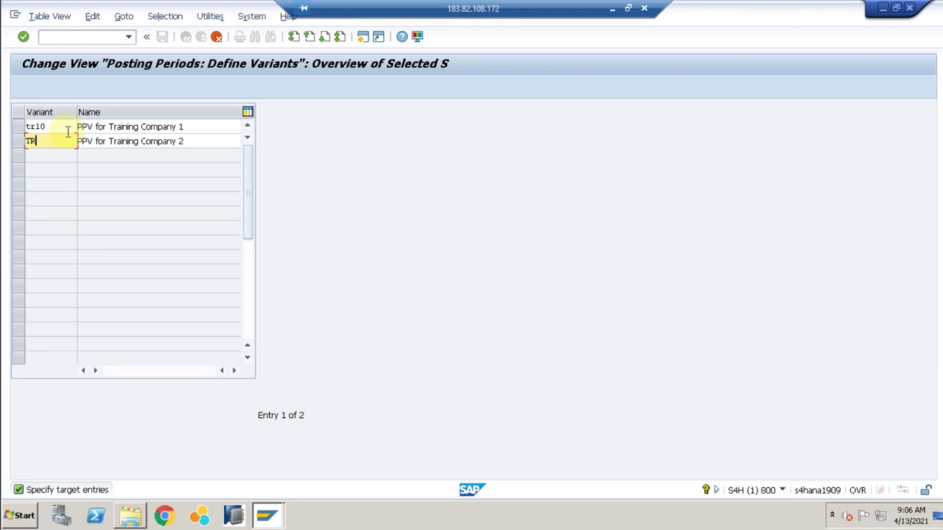
{"action": "key", "text": "Return"}
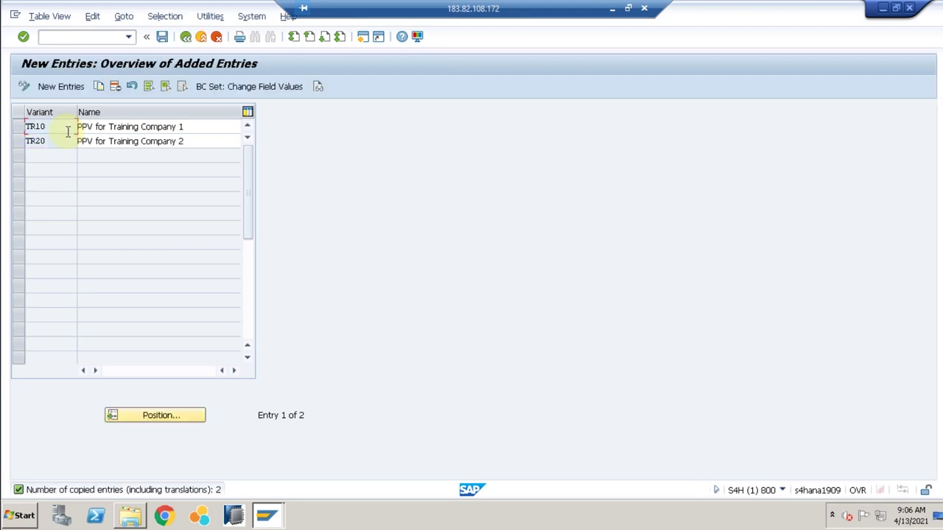
Save the posting period variants to the Training Company customizing request and return to the implementation guide.
{"action": "left_click", "coordinate": [162, 38]}
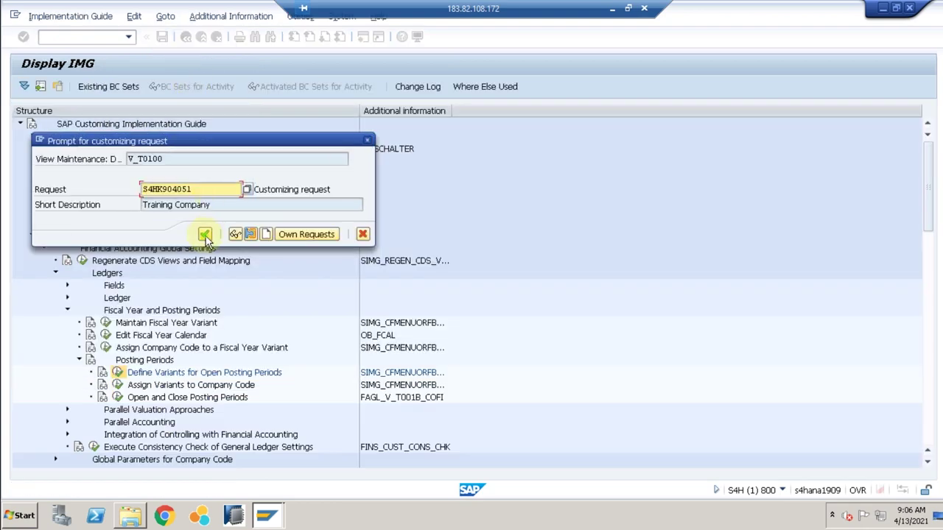
{"action": "left_click", "coordinate": [205, 234]}
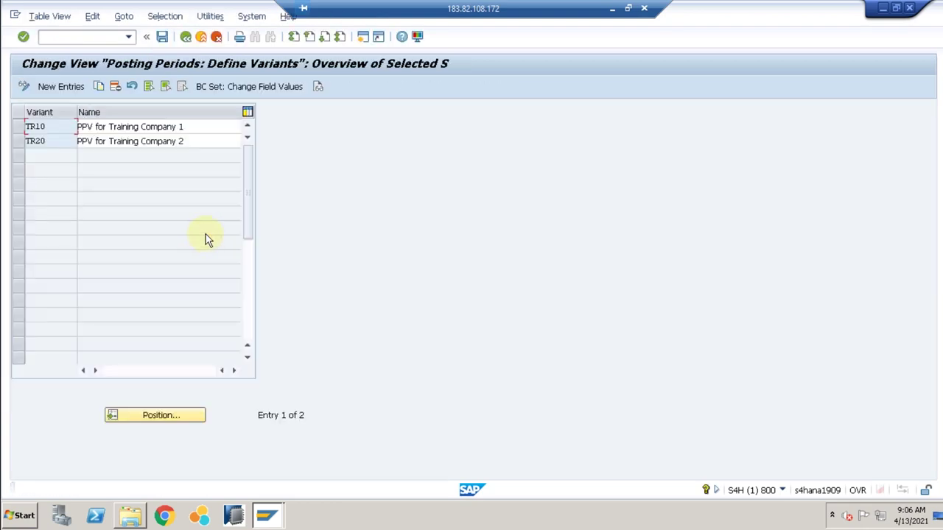
{"action": "left_click", "coordinate": [187, 41]}
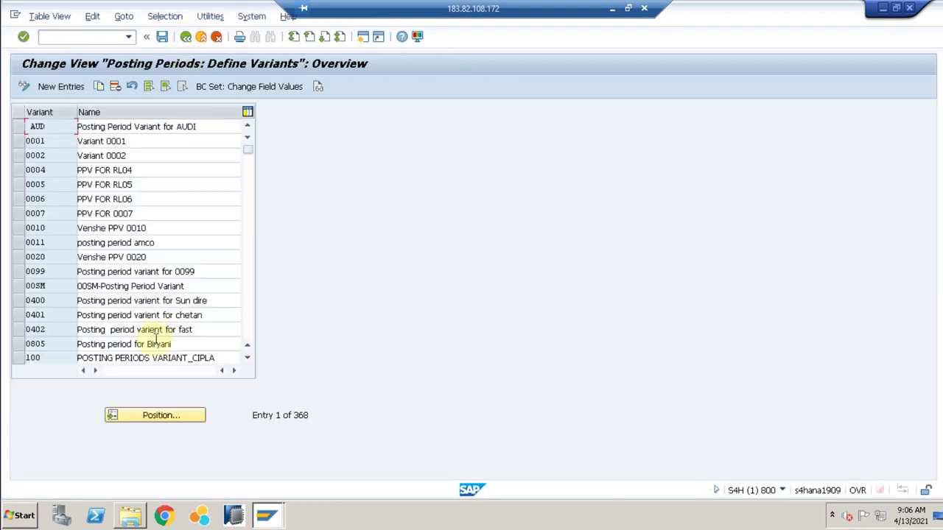
{"action": "left_click", "coordinate": [186, 38]}
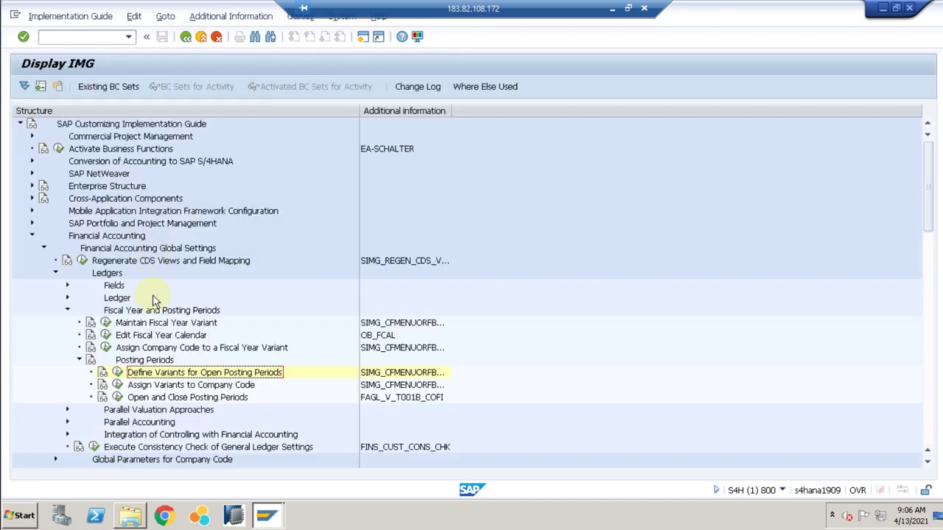
In Assign Variants to Company Code, assign posting period variant TR10 to company code TR10 and TR20 to company code TR20.
{"action": "left_click", "coordinate": [117, 386]}
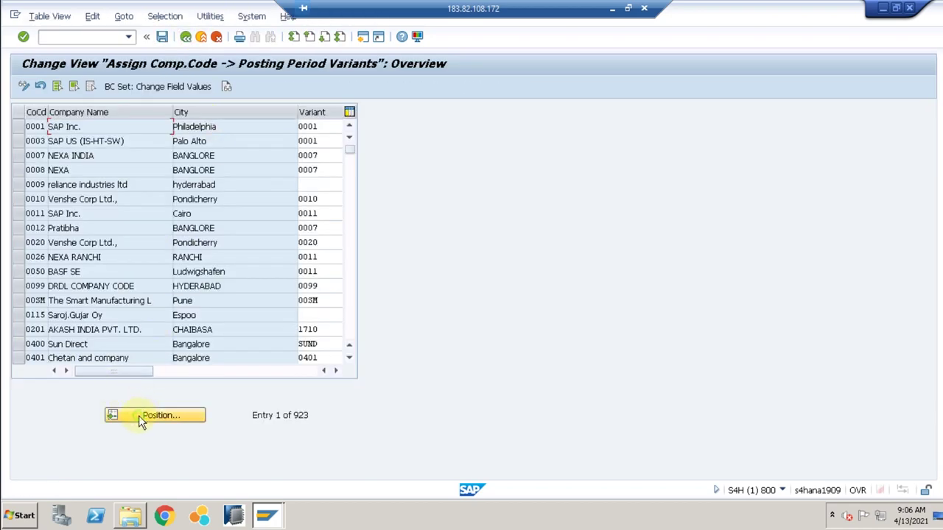
{"action": "left_click", "coordinate": [140, 415]}
{"action": "type", "text": "tr10"}
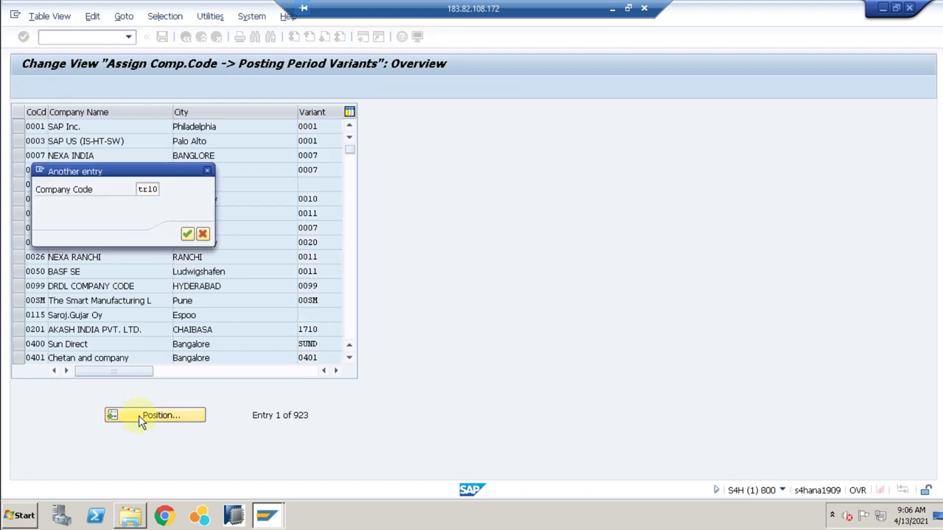
{"action": "key", "text": "Return"}
{"action": "left_click", "coordinate": [320, 128]}
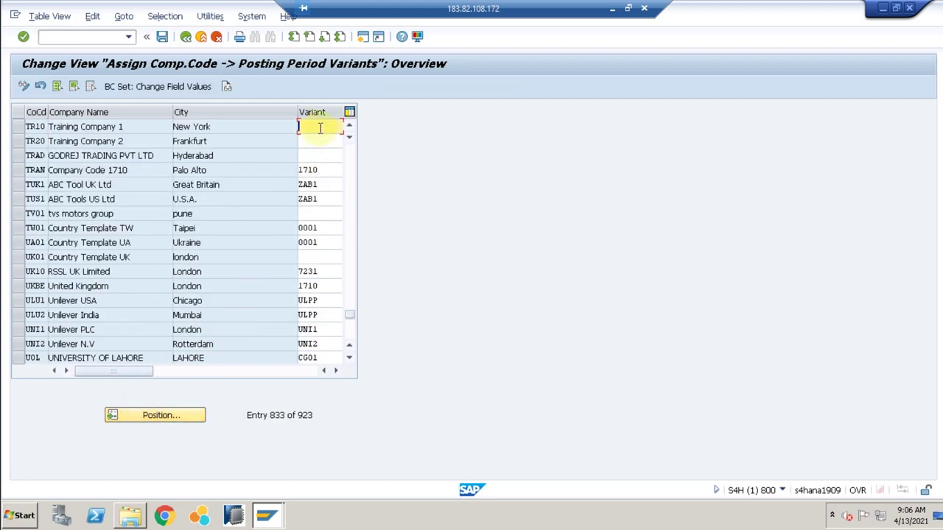
{"action": "type", "text": "tr10"}
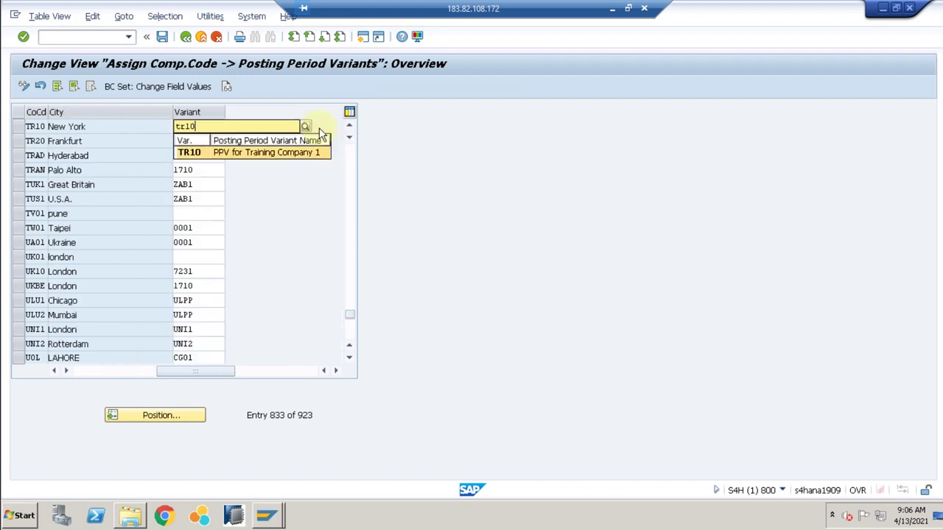
{"action": "key", "text": "Return"}
{"action": "key", "text": "Down"}
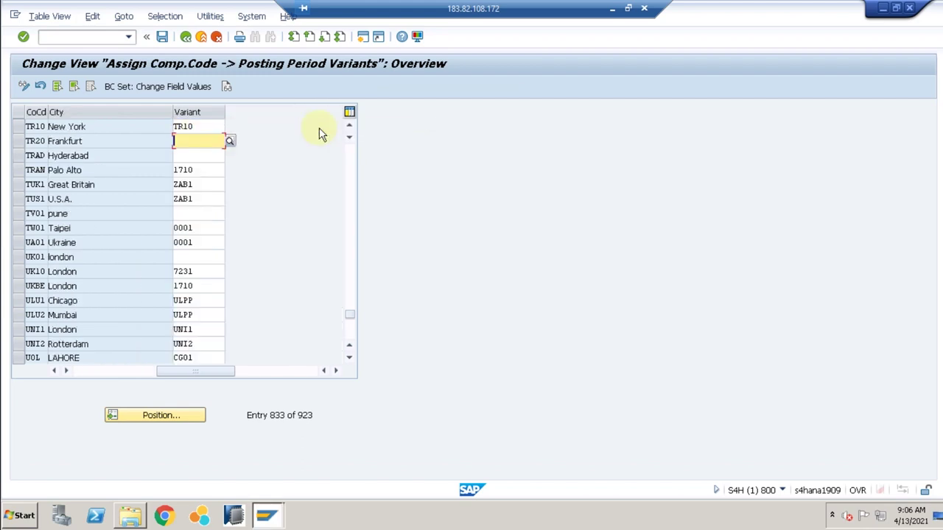
{"action": "type", "text": "tr20"}
{"action": "key", "text": "Return"}
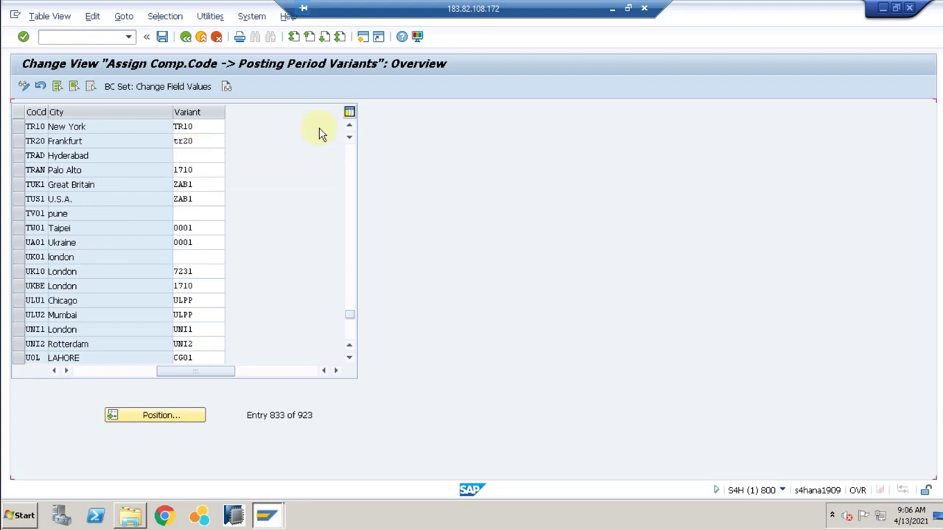
Save the posting period variant assignments to the Training Company customizing request and return to the implementation guide.
{"action": "left_click", "coordinate": [162, 36]}
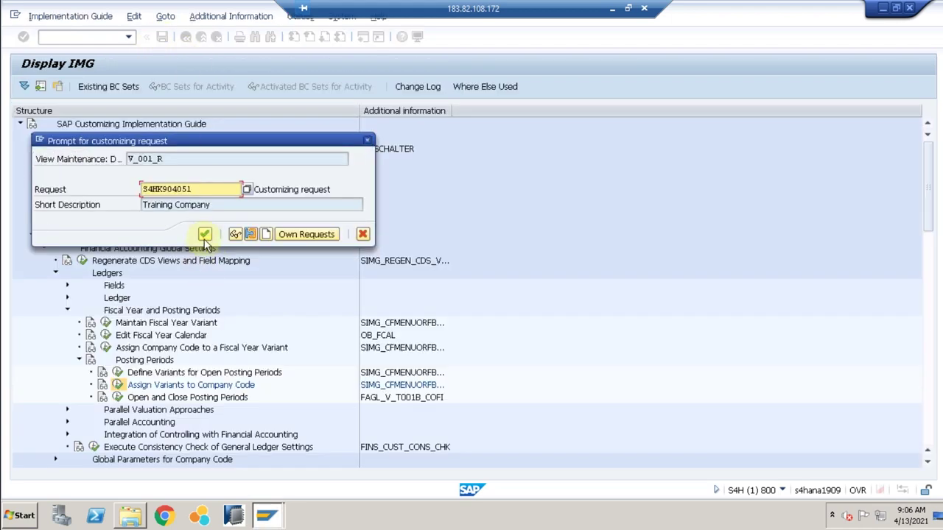
{"action": "left_click", "coordinate": [205, 235]}
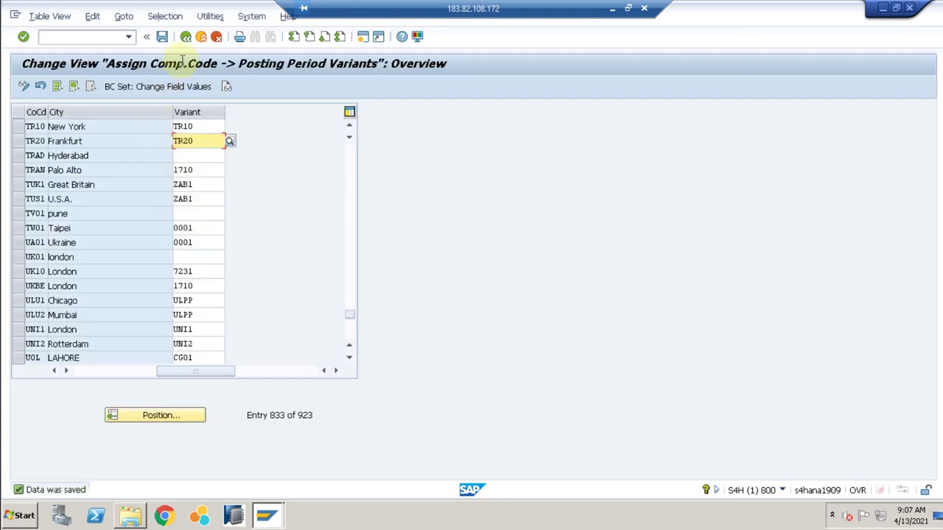
{"action": "left_click", "coordinate": [186, 38]}
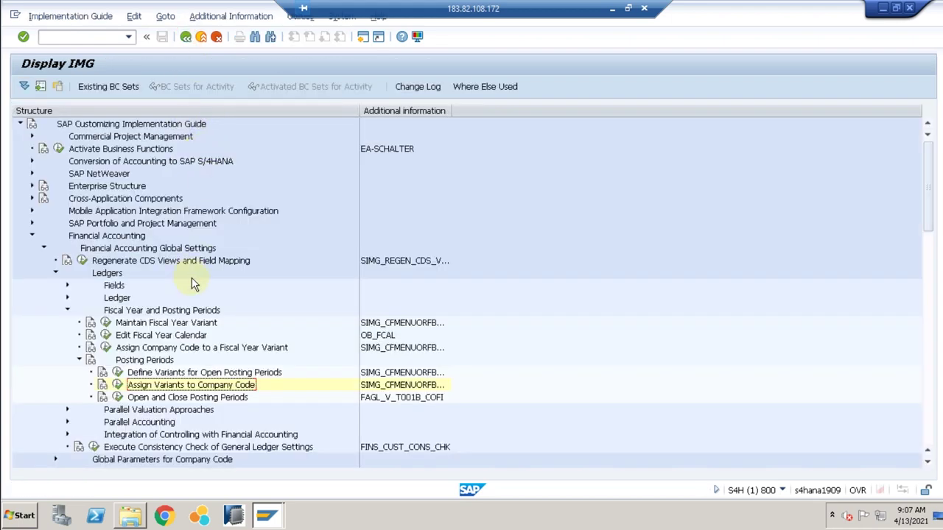
Open the ledger overview from the Ledger node under Ledgers and dismiss the consistency check messages.
{"action": "left_click", "coordinate": [67, 310]}
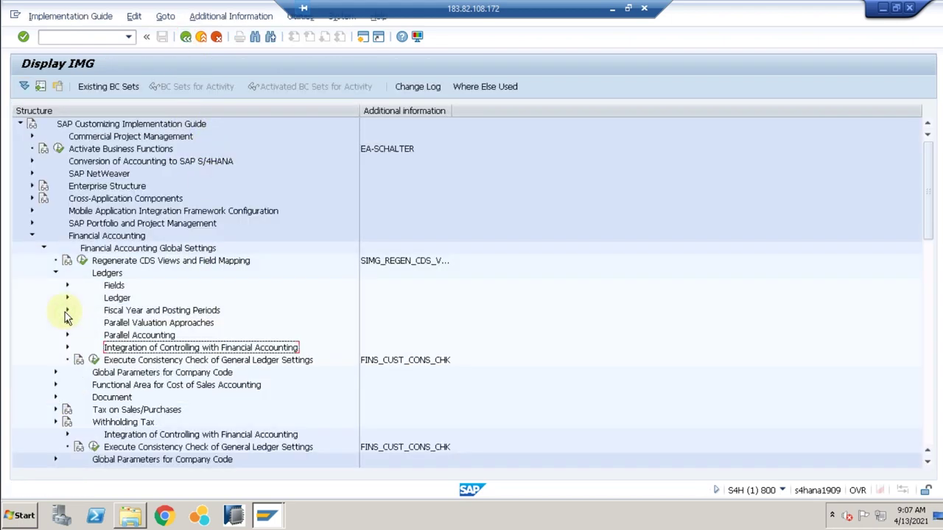
{"action": "left_click", "coordinate": [126, 337]}
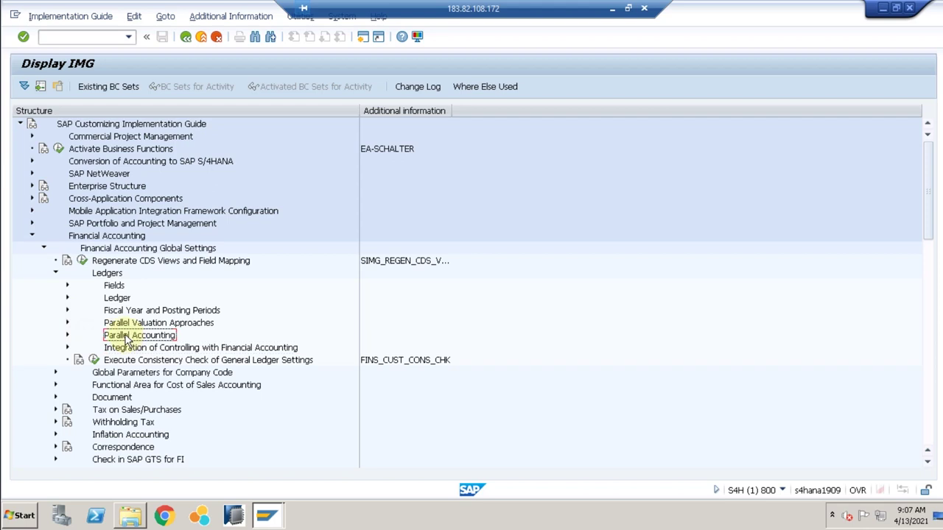
{"action": "left_click", "coordinate": [54, 273]}
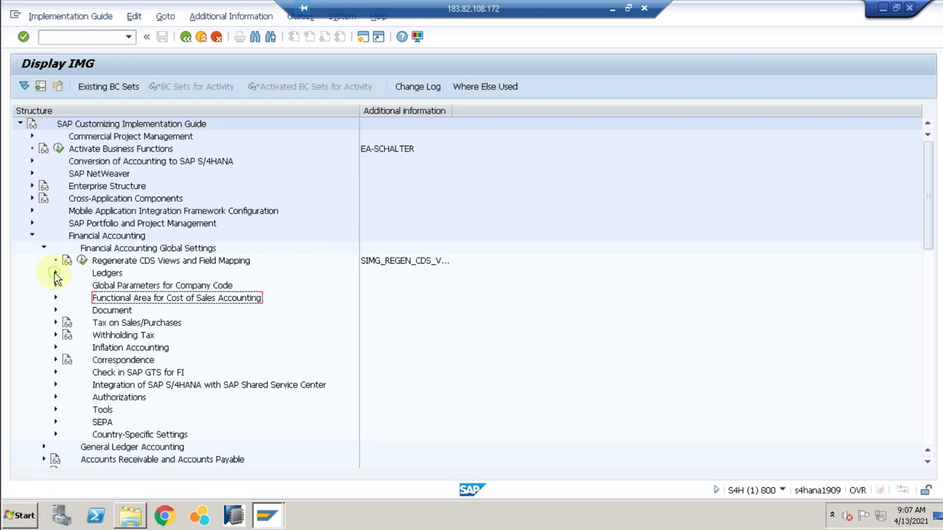
{"action": "left_click", "coordinate": [55, 274]}
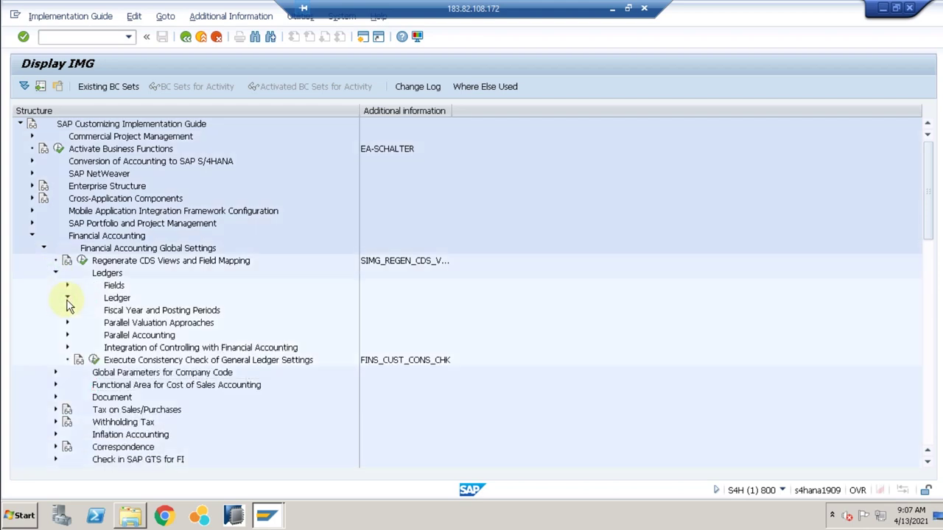
{"action": "left_click", "coordinate": [67, 298]}
{"action": "left_click", "coordinate": [107, 312]}
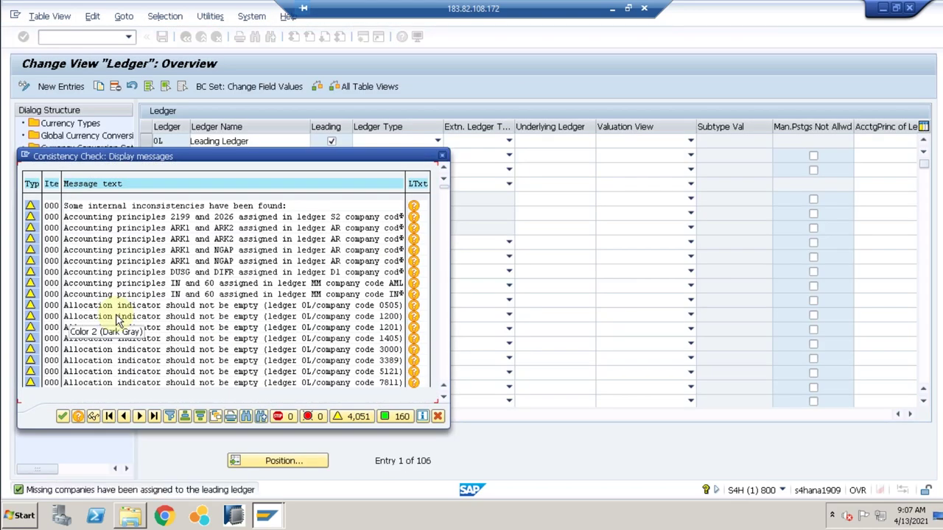
{"action": "left_click", "coordinate": [63, 416]}
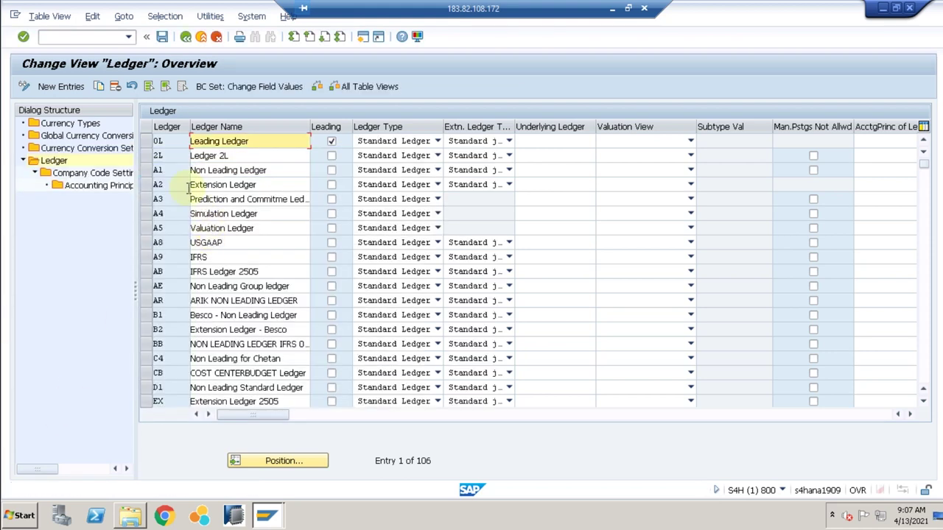
Open the company code settings for leading ledger 0L, dismiss the consistency messages, and position the list at company code TR10.
{"action": "left_click", "coordinate": [145, 141]}
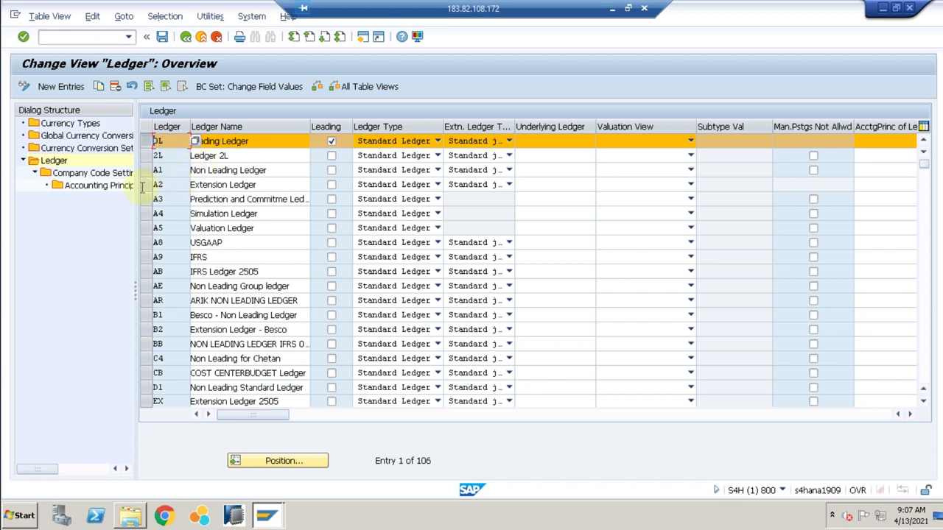
{"action": "double_click", "coordinate": [102, 176]}
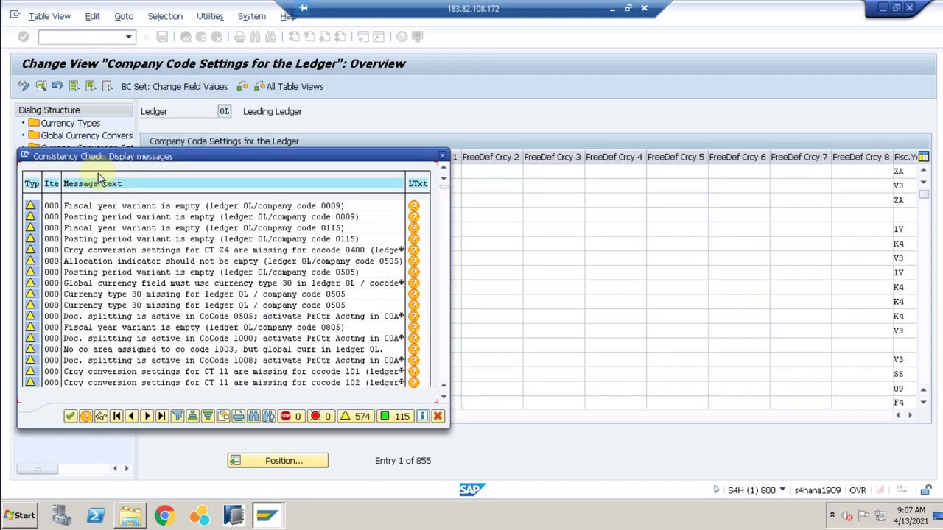
{"action": "left_click", "coordinate": [71, 417]}
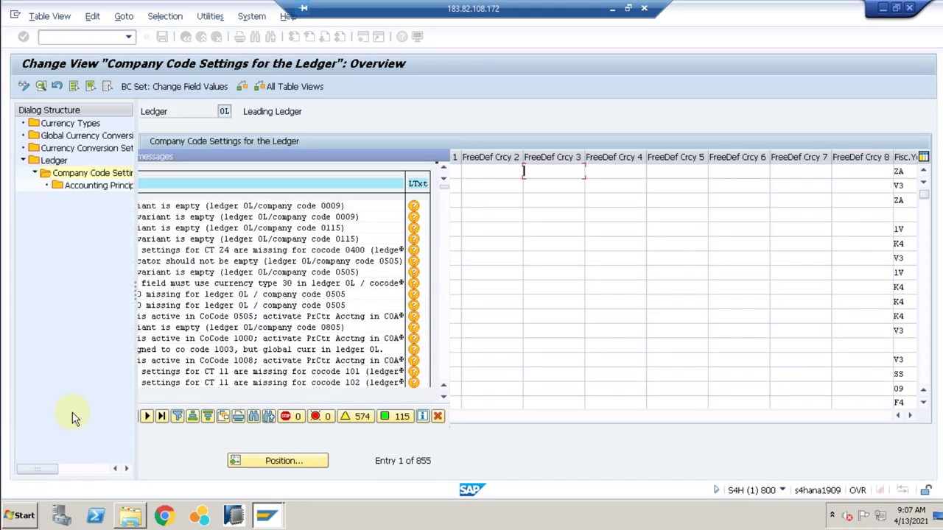
{"action": "left_click", "coordinate": [265, 459]}
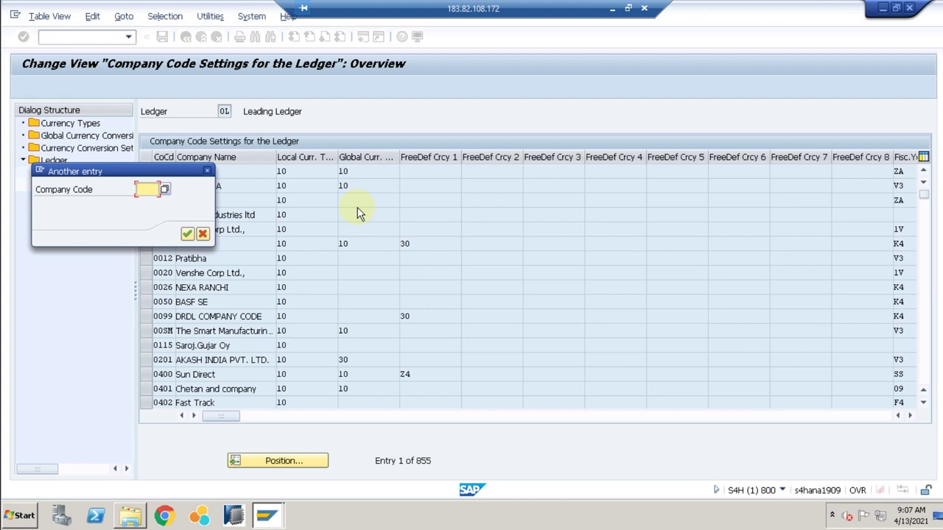
{"action": "type", "text": "tr10"}
{"action": "key", "text": "Return"}
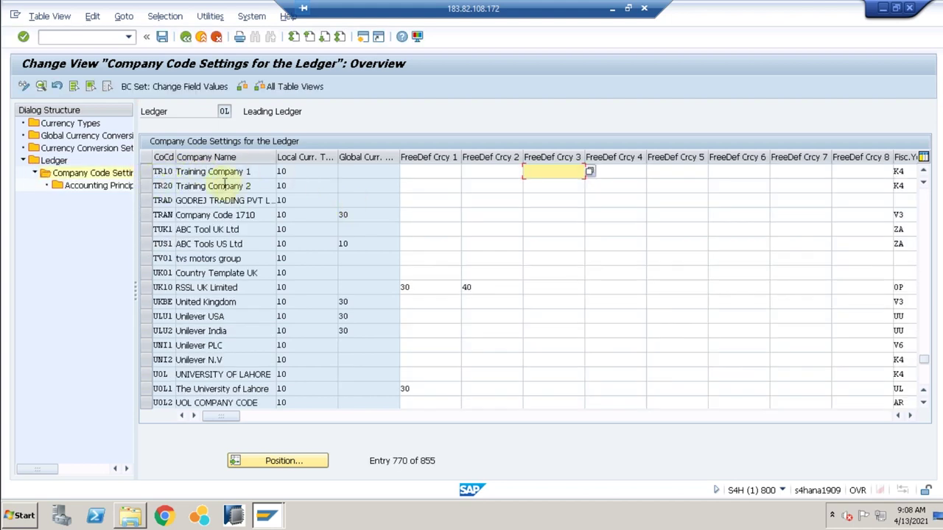
Select company codes TR10 and TR20 and check their fiscal year variant, posting period variant and currency columns.
{"action": "left_click", "coordinate": [146, 172]}
{"action": "left_click", "coordinate": [146, 187]}
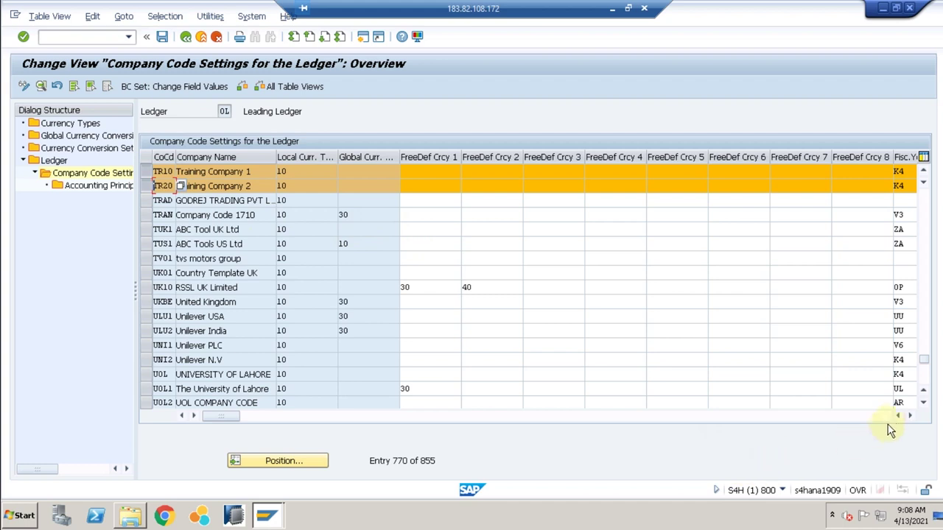
{"action": "left_click", "coordinate": [910, 417]}
{"action": "left_click", "coordinate": [910, 417]}
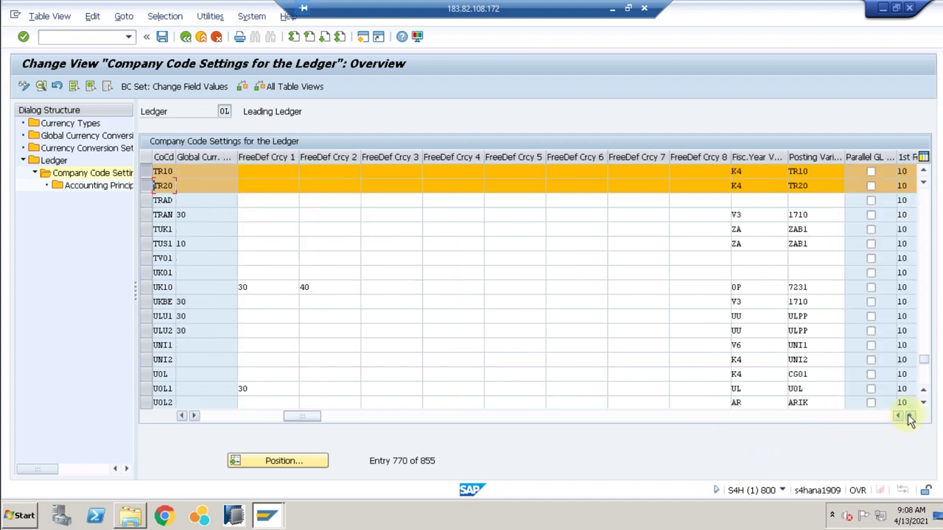
{"action": "left_click", "coordinate": [910, 418]}
{"action": "left_click", "coordinate": [911, 417]}
{"action": "left_click", "coordinate": [911, 417]}
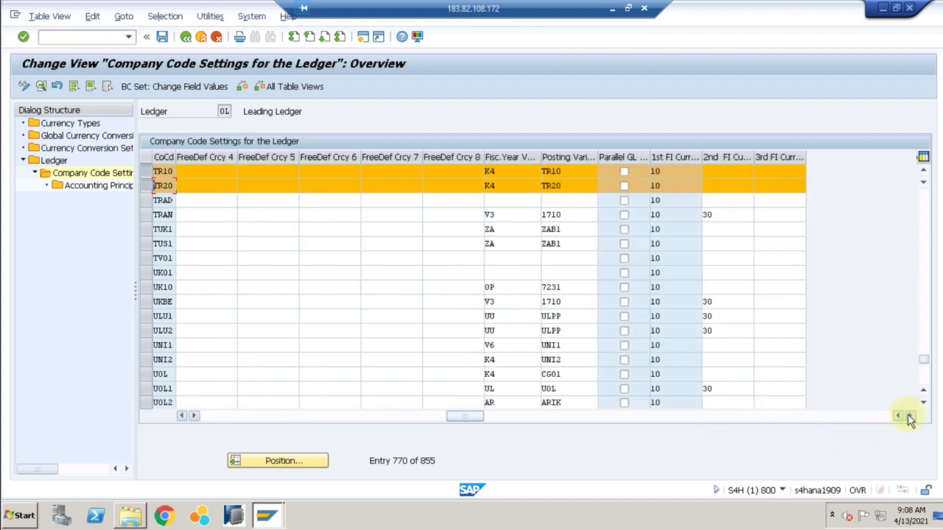
Check the accounting principles assigned to company code TR10 in leading ledger 0L and return to the ledger overview, dismissing the consistency messages.
{"action": "left_click", "coordinate": [226, 173]}
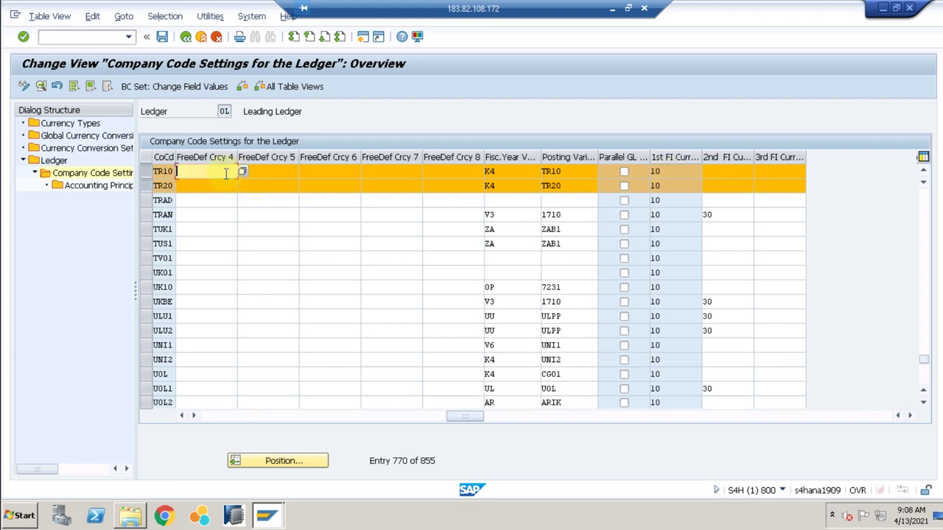
{"action": "left_click", "coordinate": [146, 185]}
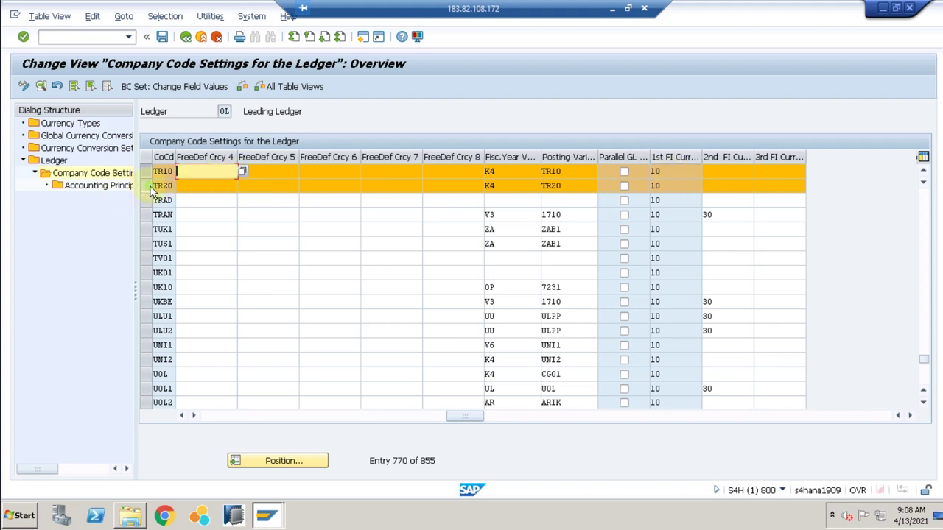
{"action": "double_click", "coordinate": [110, 189]}
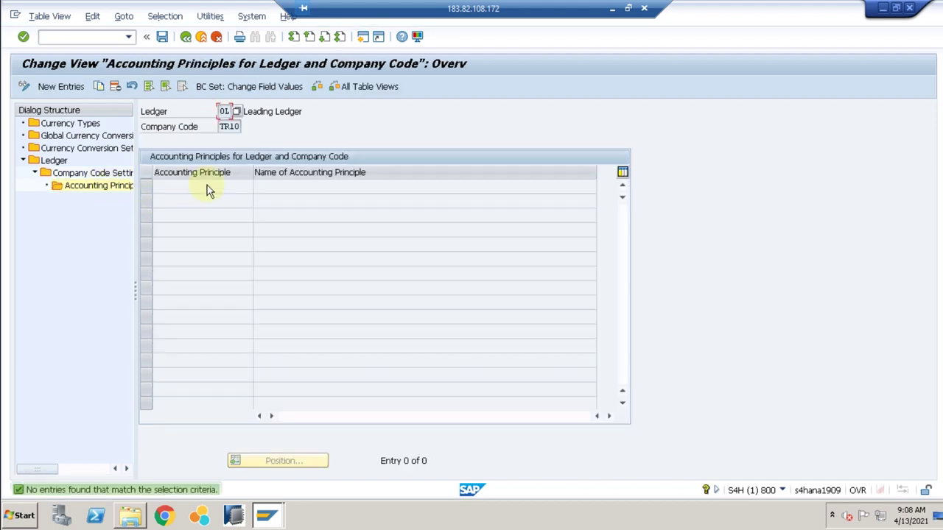
{"action": "left_click", "coordinate": [186, 38]}
{"action": "left_click", "coordinate": [186, 37]}
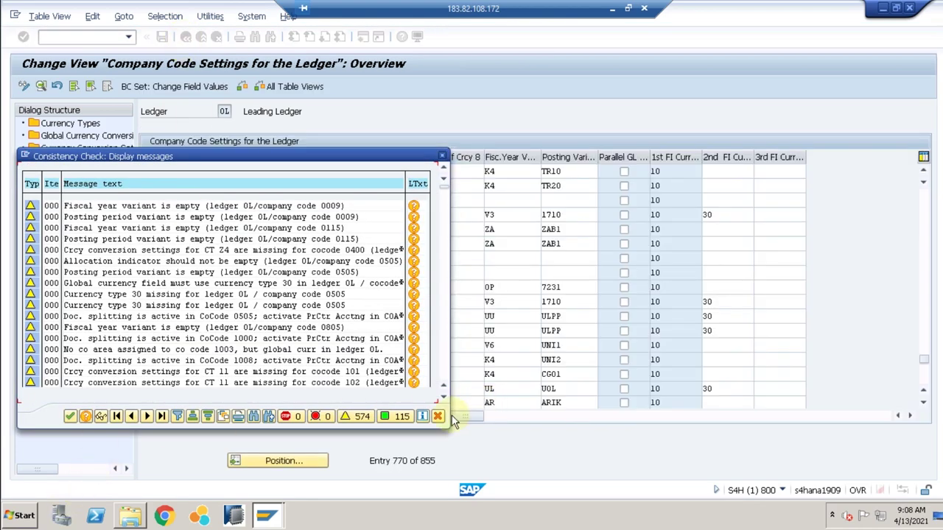
{"action": "left_click", "coordinate": [438, 417]}
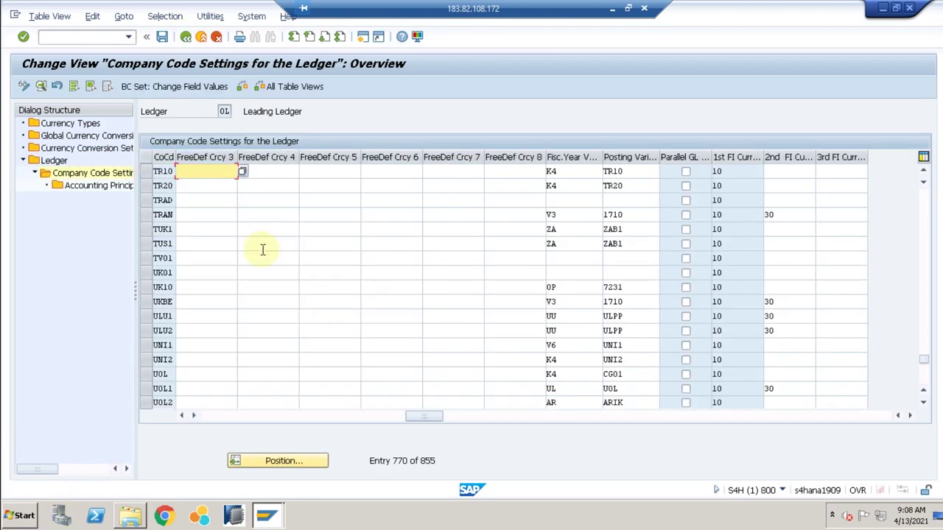
{"action": "left_click", "coordinate": [185, 39]}
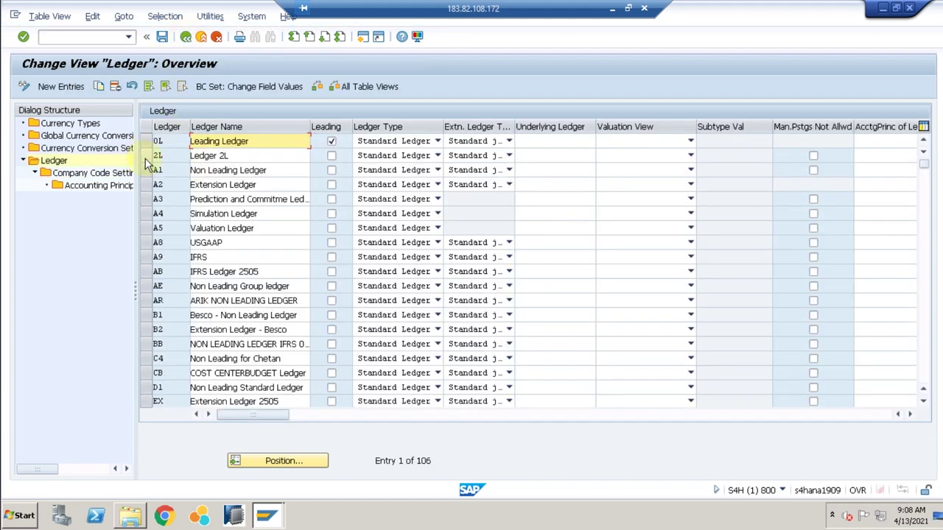
Open the company code settings for ledger 2L and dismiss the consistency check messages.
{"action": "left_click", "coordinate": [146, 155]}
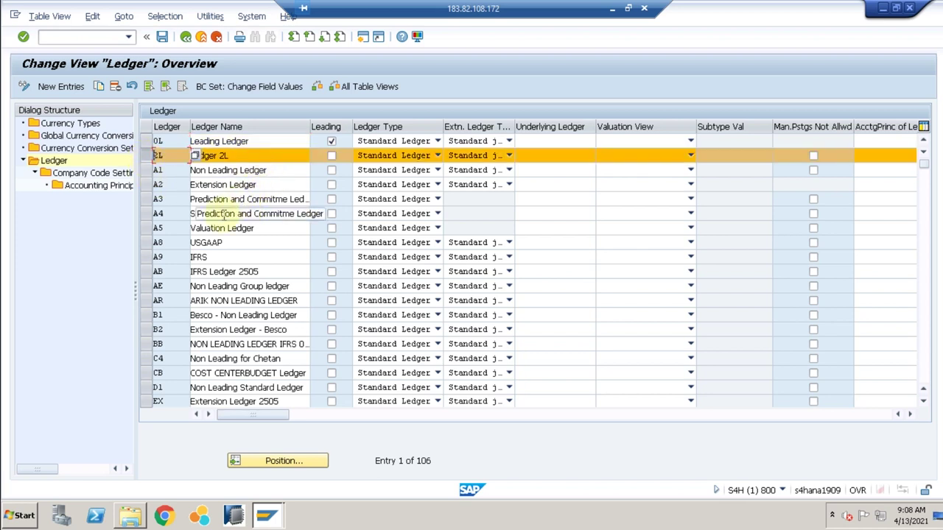
{"action": "double_click", "coordinate": [94, 173]}
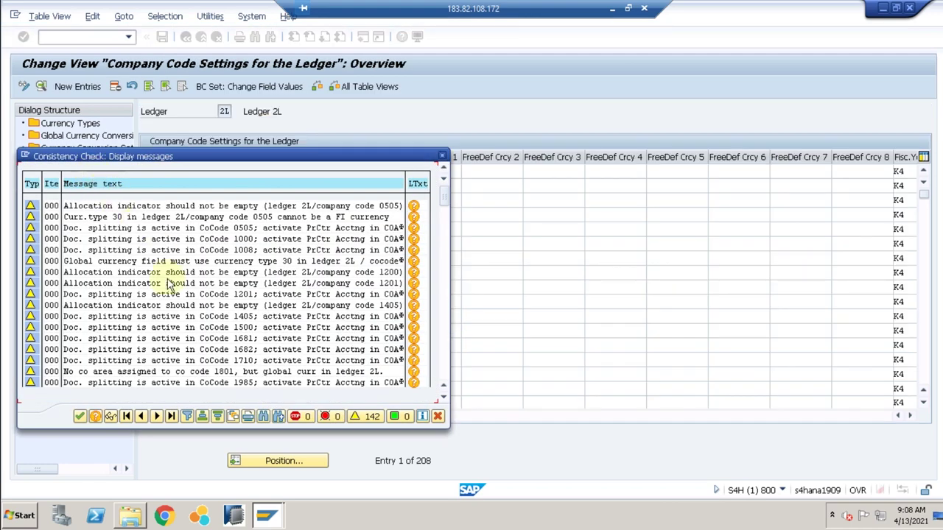
{"action": "left_click", "coordinate": [80, 416]}
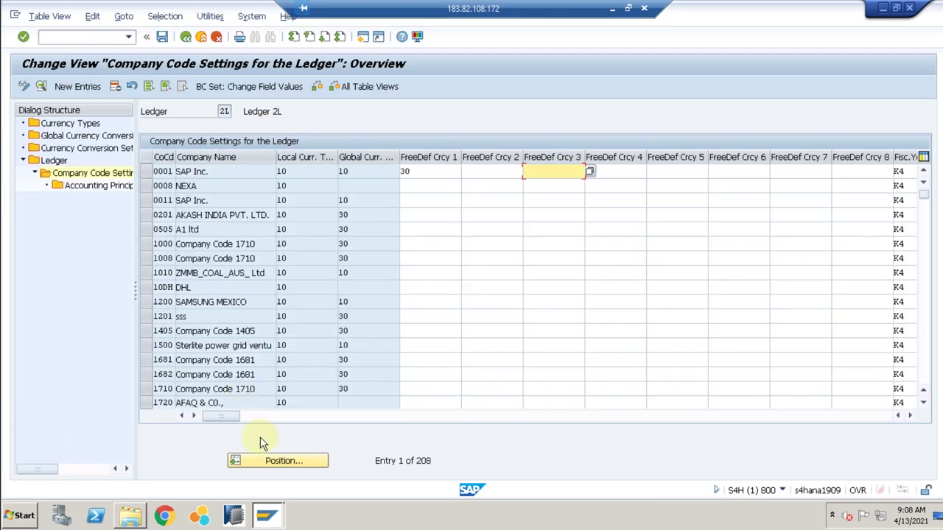
Position the ledger 2L company code list at TRAN to check whether TR10 and TR20 are assigned.
{"action": "left_click", "coordinate": [268, 459]}
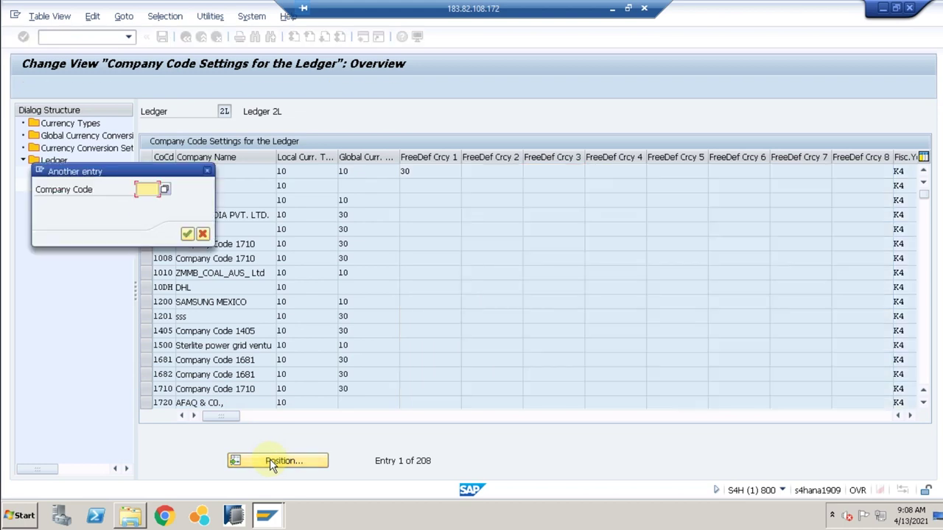
{"action": "type", "text": "tran"}
{"action": "key", "text": "Return"}
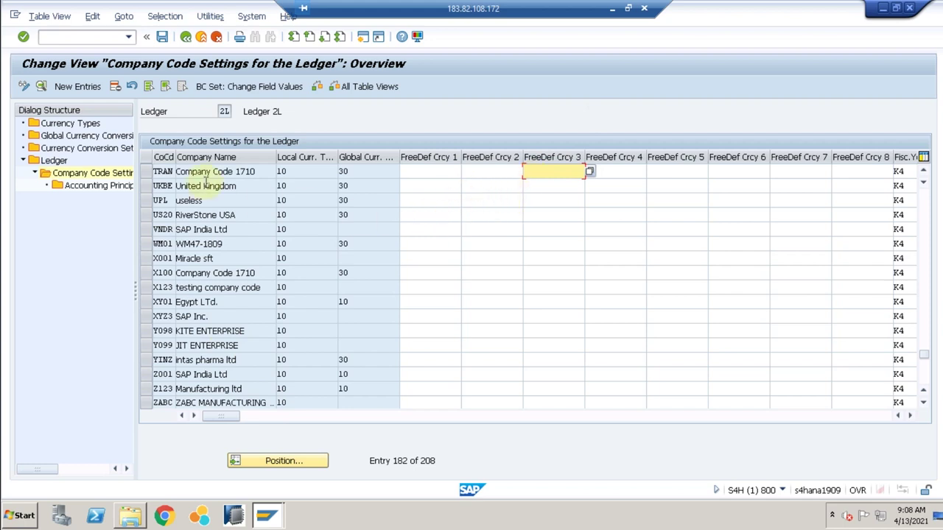
{"action": "left_click", "coordinate": [163, 174]}
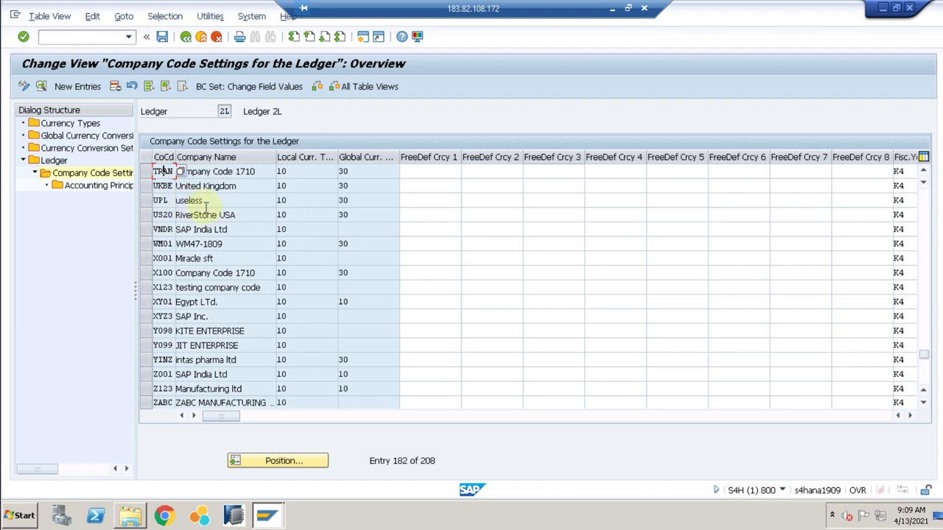
Create a new company code entry for ledger 2L, dismiss the consistency messages, and enter company code TR10.
{"action": "left_click", "coordinate": [78, 87]}
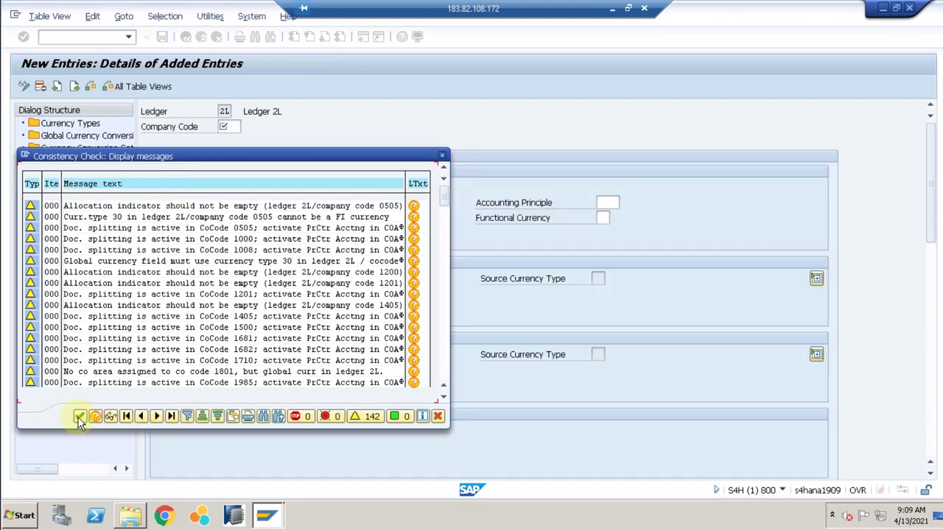
{"action": "left_click", "coordinate": [79, 417]}
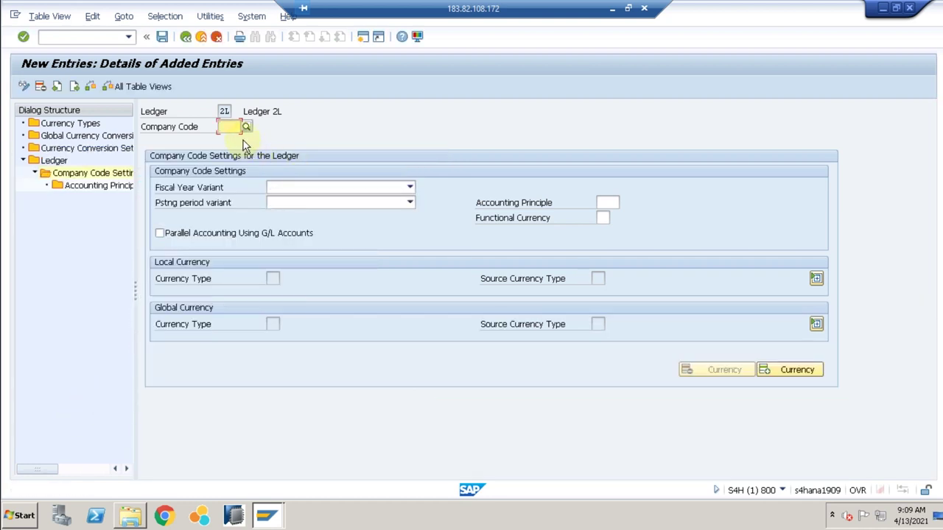
{"action": "type", "text": "trl"}
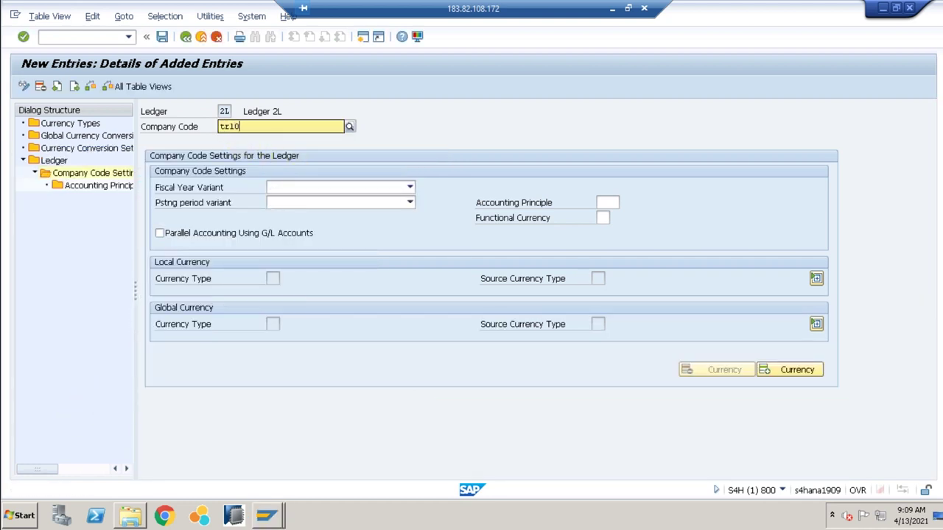
{"action": "left_click", "coordinate": [302, 154]}
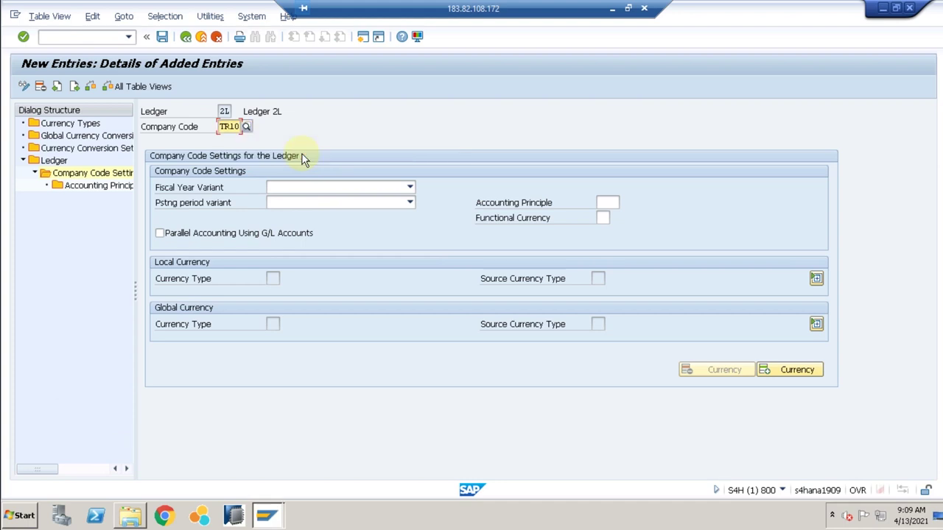
Set the fiscal year variant of the TR10 entry to K4 Cal. Year, 4 Special Periods.
{"action": "left_click", "coordinate": [311, 187]}
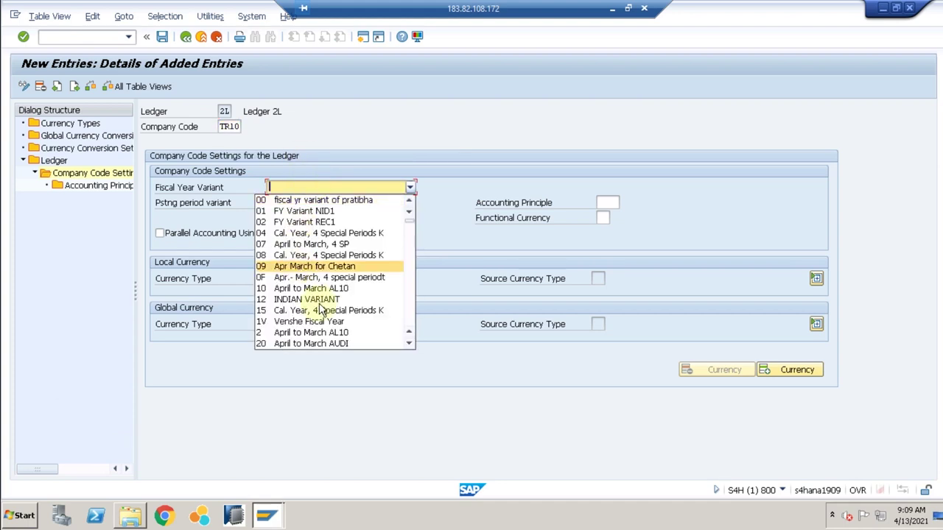
{"action": "scroll", "coordinate": [321, 309], "scroll_direction": "down", "scroll_amount": 3}
{"action": "scroll", "coordinate": [321, 309], "scroll_direction": "down", "scroll_amount": 10}
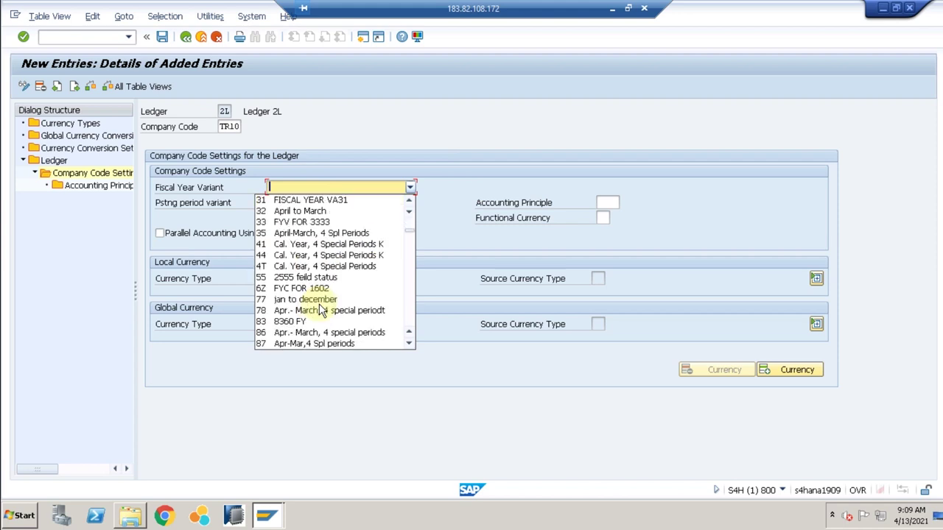
{"action": "scroll", "coordinate": [321, 309], "scroll_direction": "down", "scroll_amount": 10}
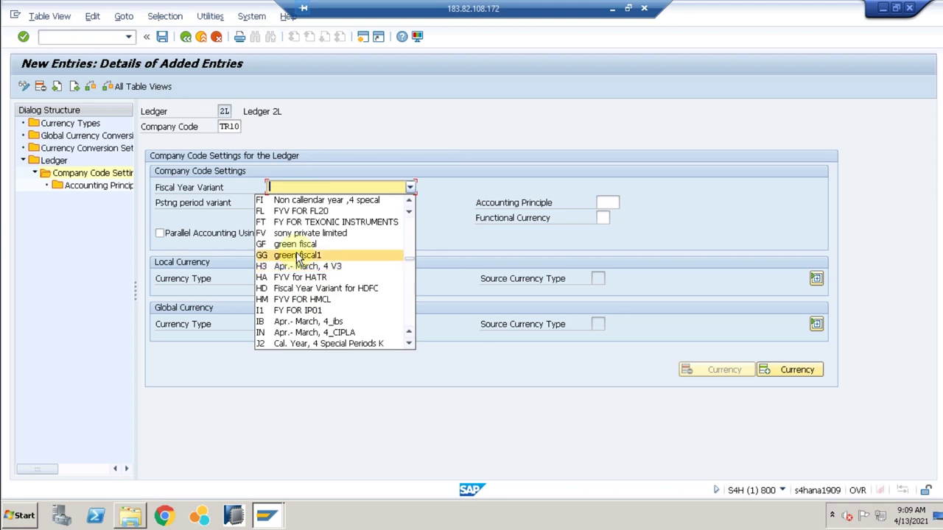
{"action": "key", "text": "k"}
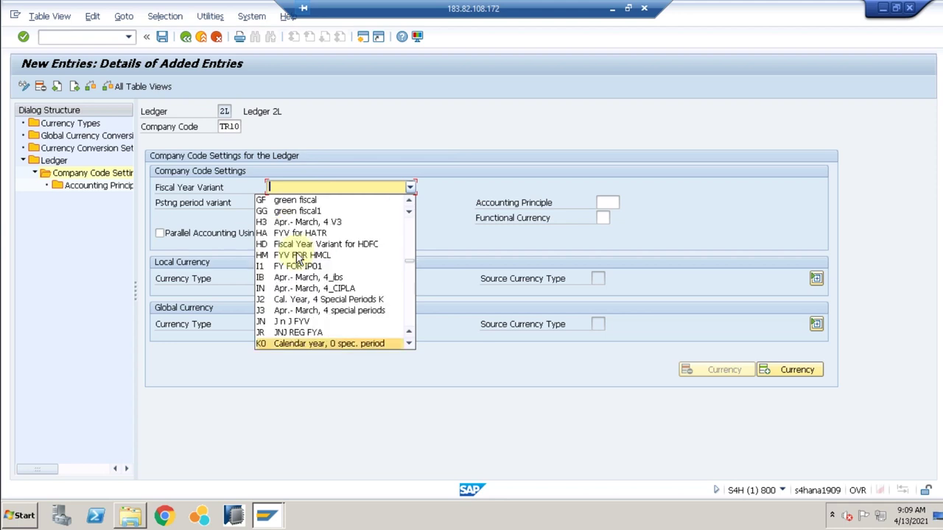
{"action": "key", "text": "Down"}
{"action": "key", "text": "Down"}
{"action": "key", "text": "Down"}
{"action": "key", "text": "Down"}
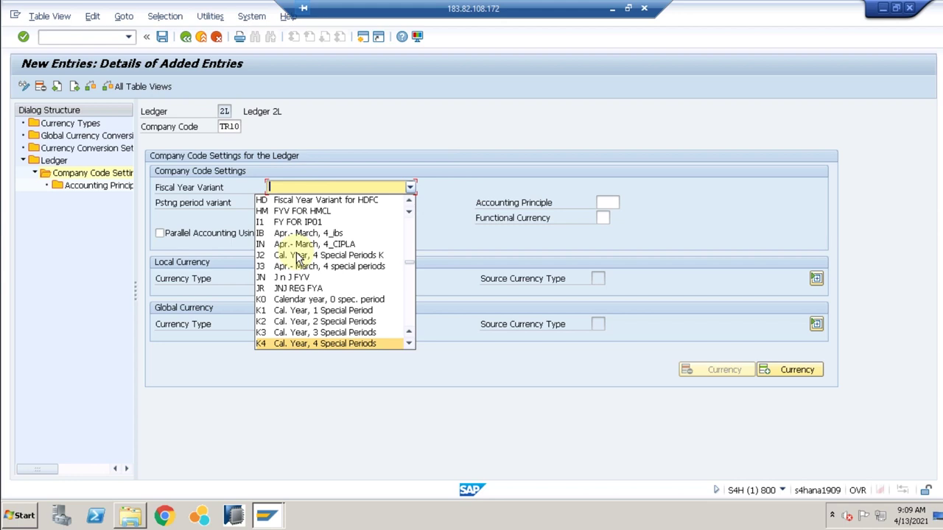
{"action": "left_click", "coordinate": [315, 344]}
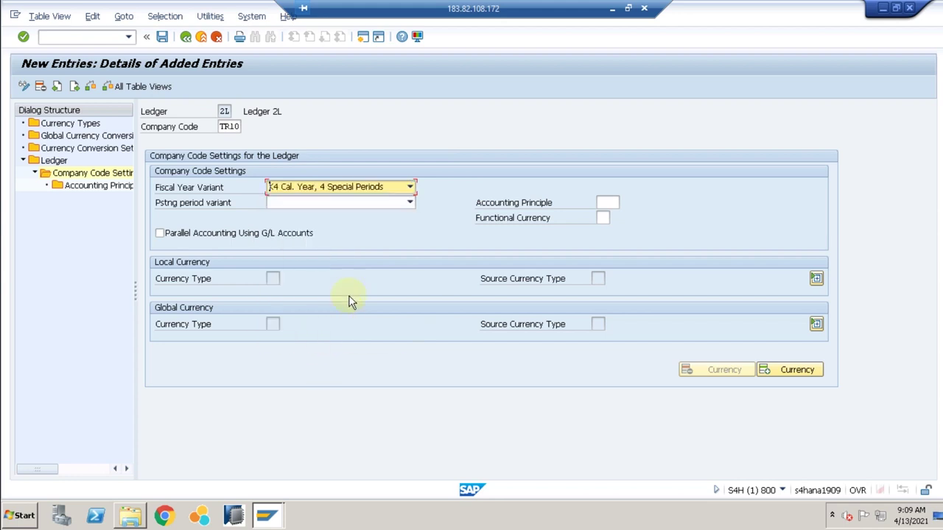
Set the posting period variant to TR10 PPV for Training Company 1 and expand the local and global currency details.
{"action": "left_click", "coordinate": [343, 207]}
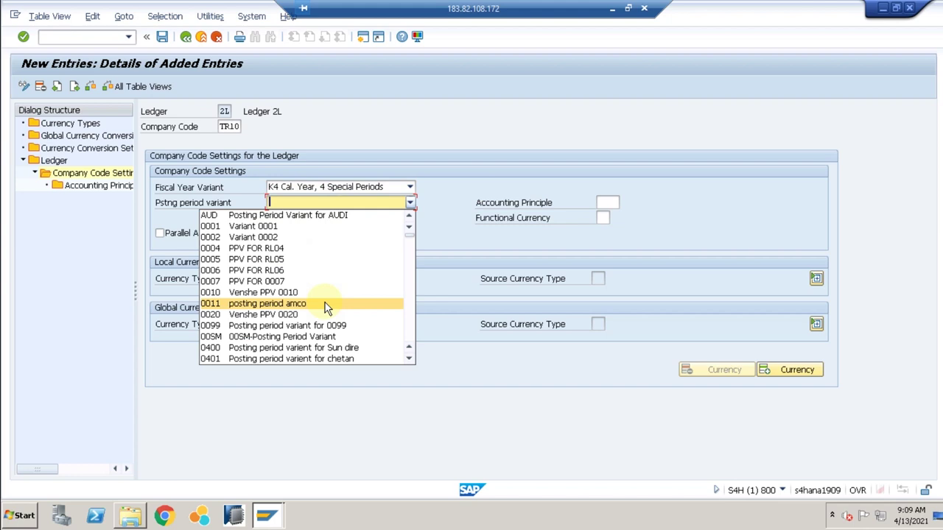
{"action": "type", "text": "TR"}
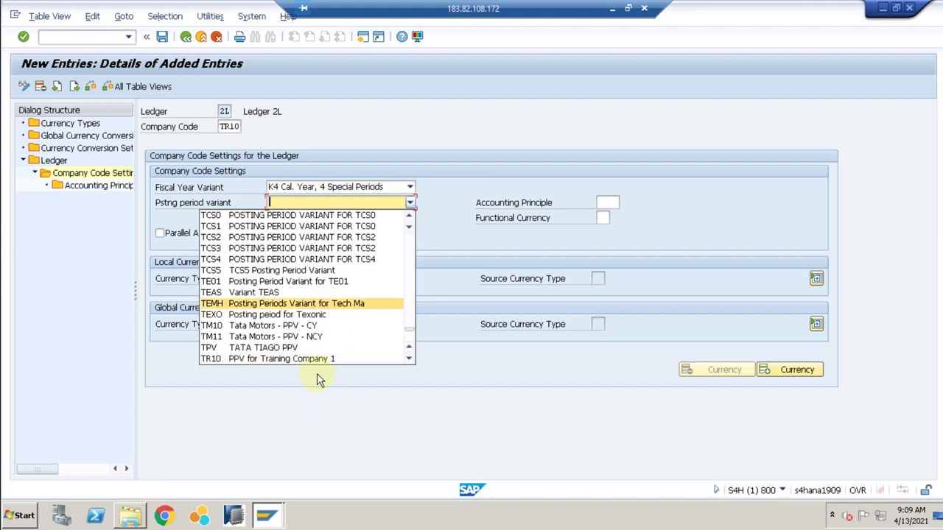
{"action": "left_click", "coordinate": [311, 359]}
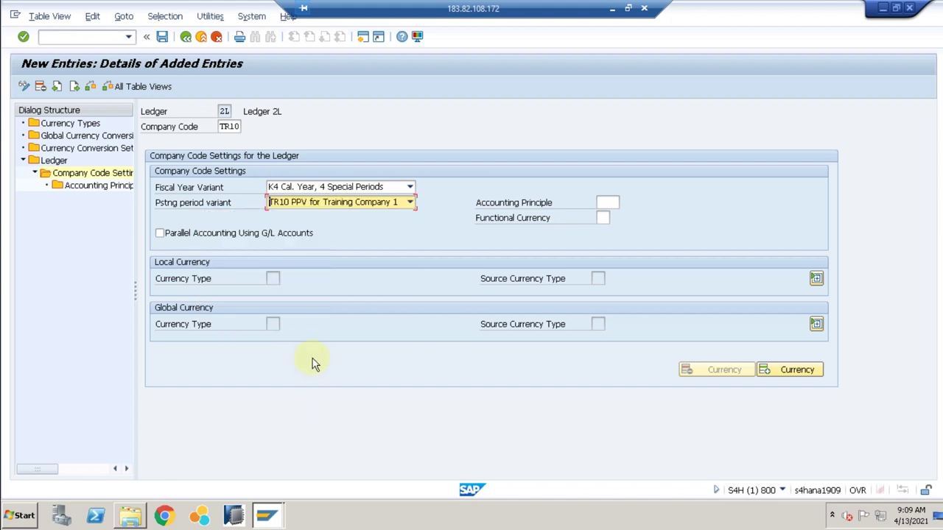
{"action": "key", "text": "Return"}
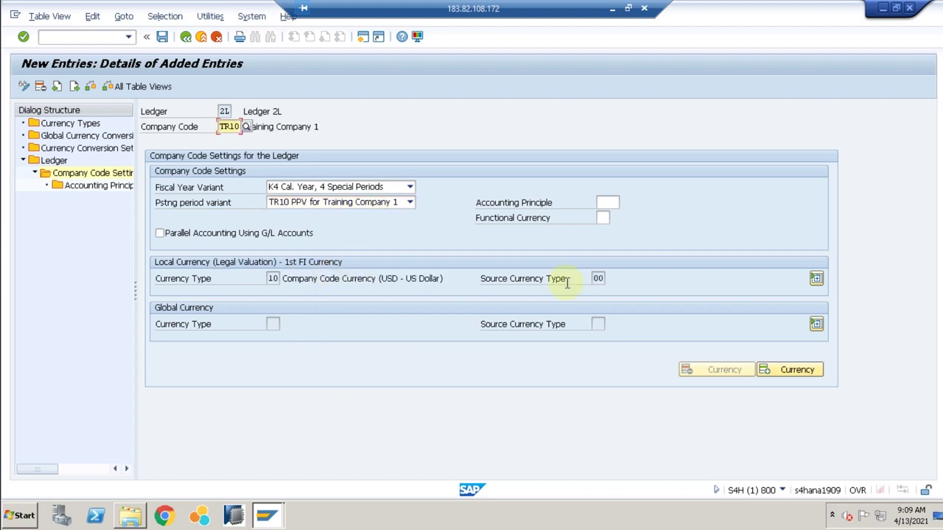
{"action": "left_click", "coordinate": [816, 279]}
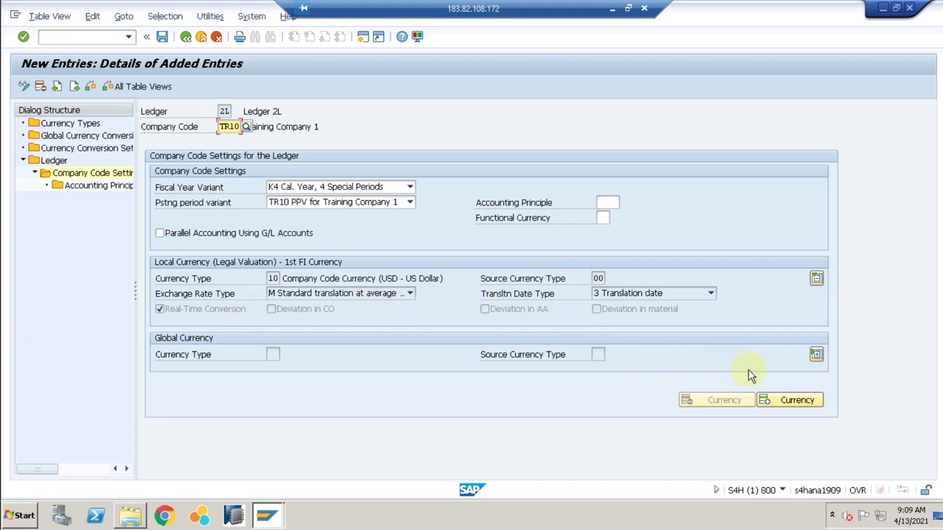
{"action": "left_click", "coordinate": [817, 356]}
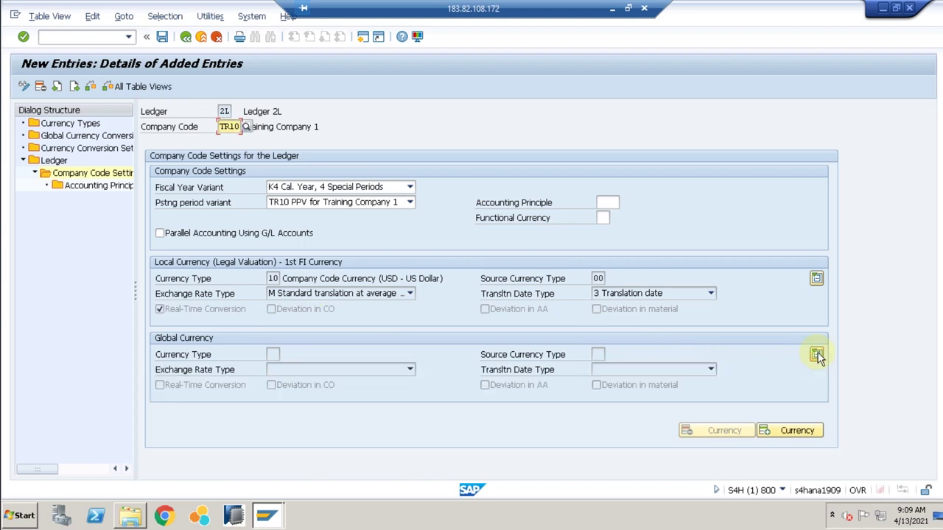
{"action": "left_click", "coordinate": [795, 433]}
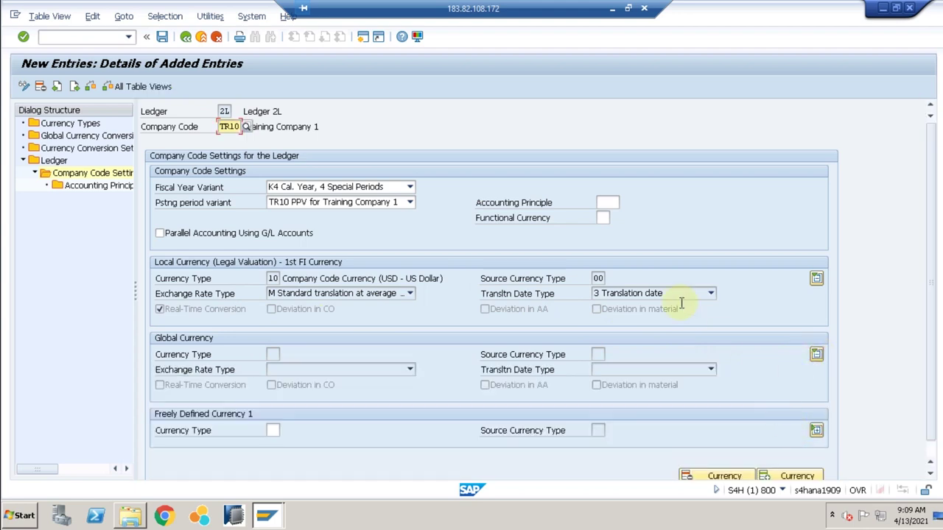
{"action": "scroll", "coordinate": [680, 308], "scroll_direction": "down", "scroll_amount": 2}
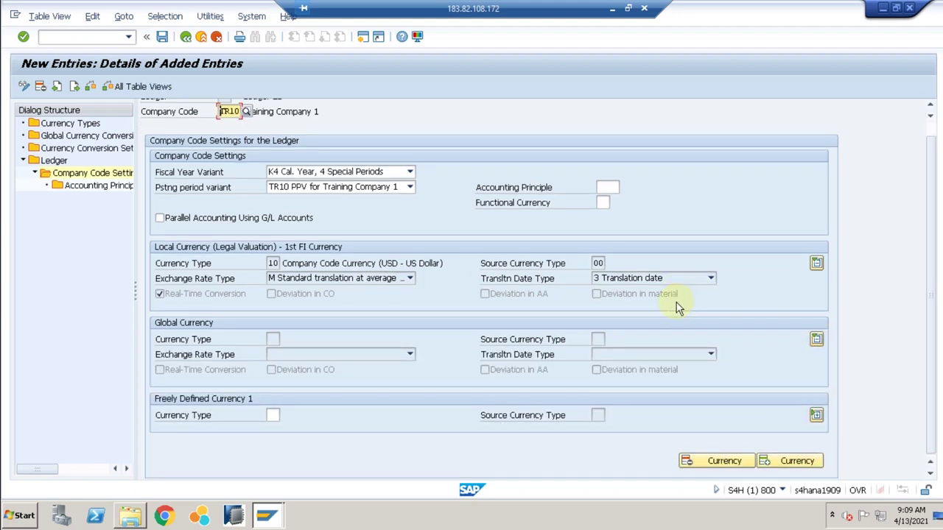
{"action": "left_click", "coordinate": [697, 459]}
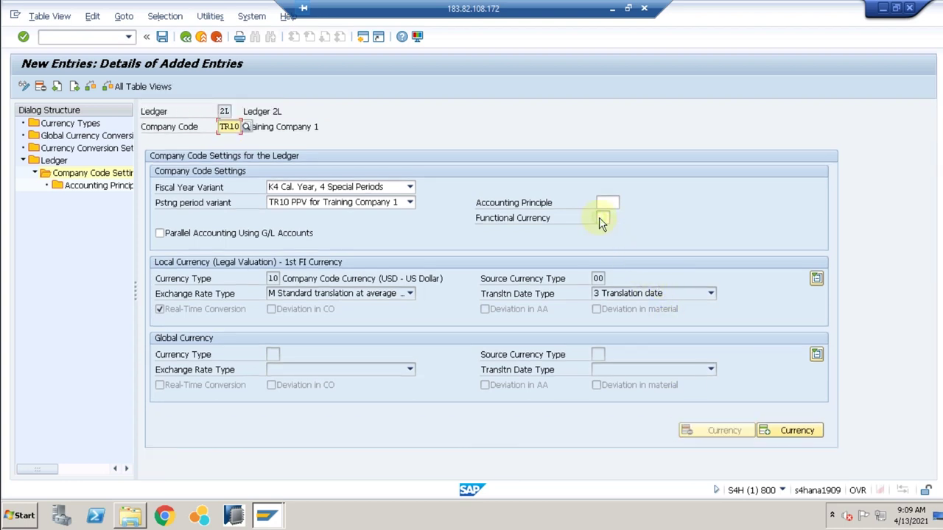
Set the functional currency of the TR10 entry to currency type 10, Company Code Currency.
{"action": "left_click", "coordinate": [602, 218]}
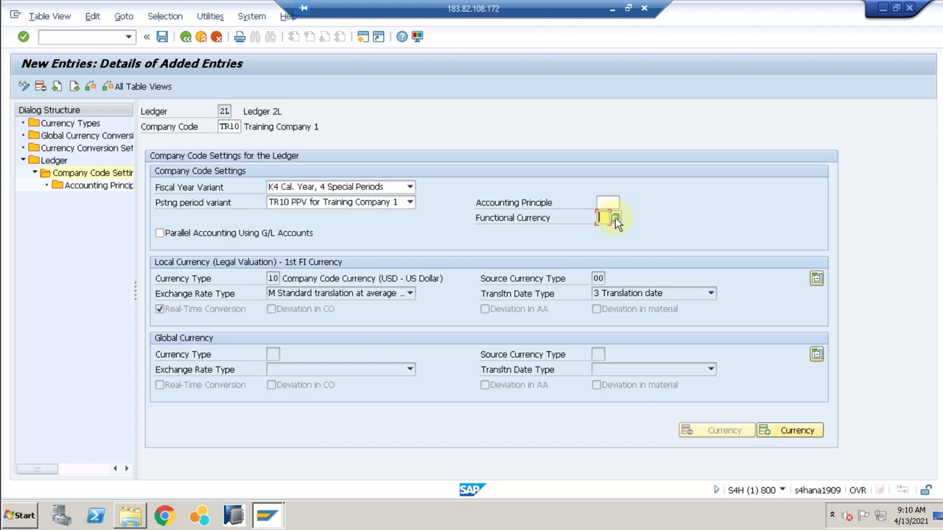
{"action": "left_click", "coordinate": [615, 218]}
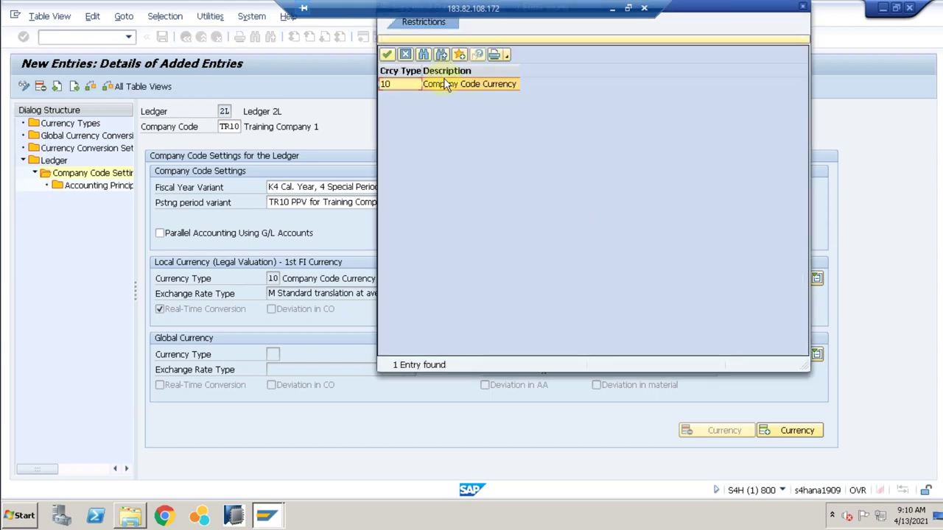
{"action": "double_click", "coordinate": [444, 82]}
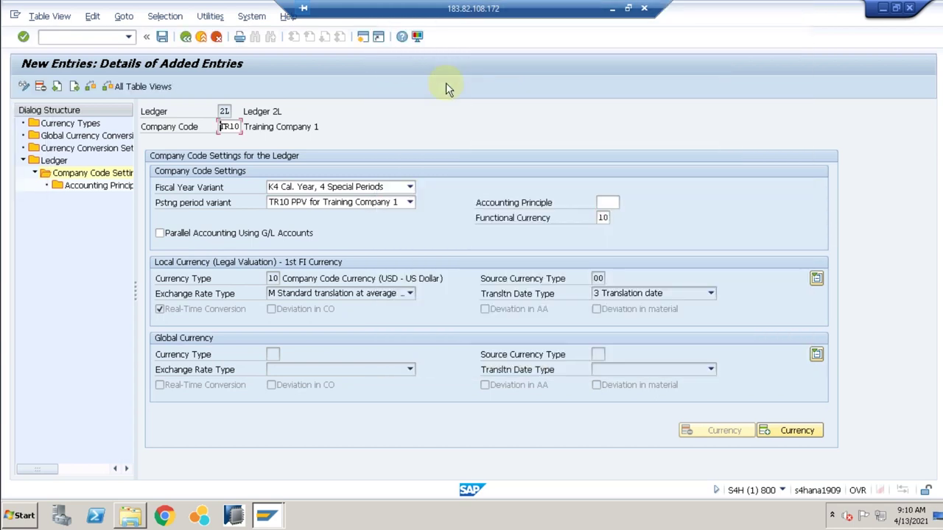
{"action": "key", "text": "Return"}
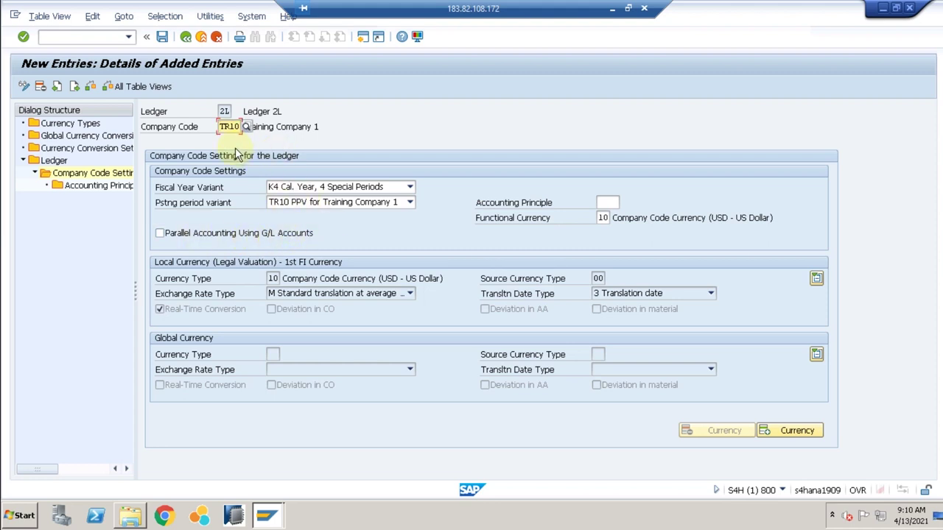
Save the TR10 entry for ledger 2L to the Training Company customizing request and return to the company code settings overview.
{"action": "left_click", "coordinate": [162, 36]}
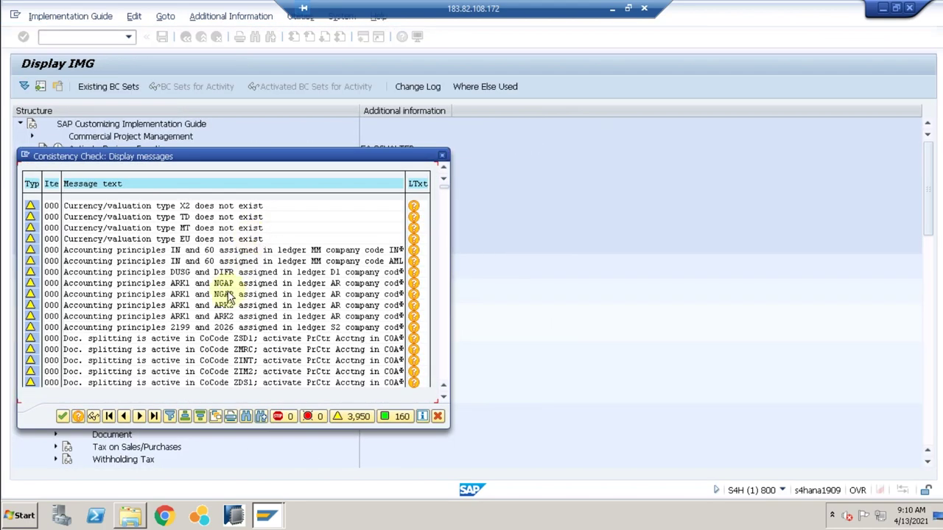
{"action": "left_click", "coordinate": [62, 416]}
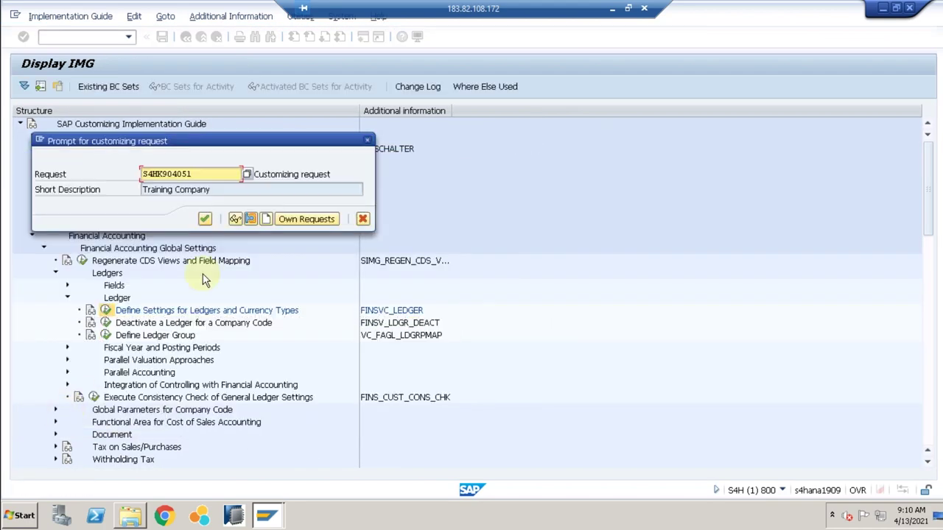
{"action": "left_click", "coordinate": [205, 219]}
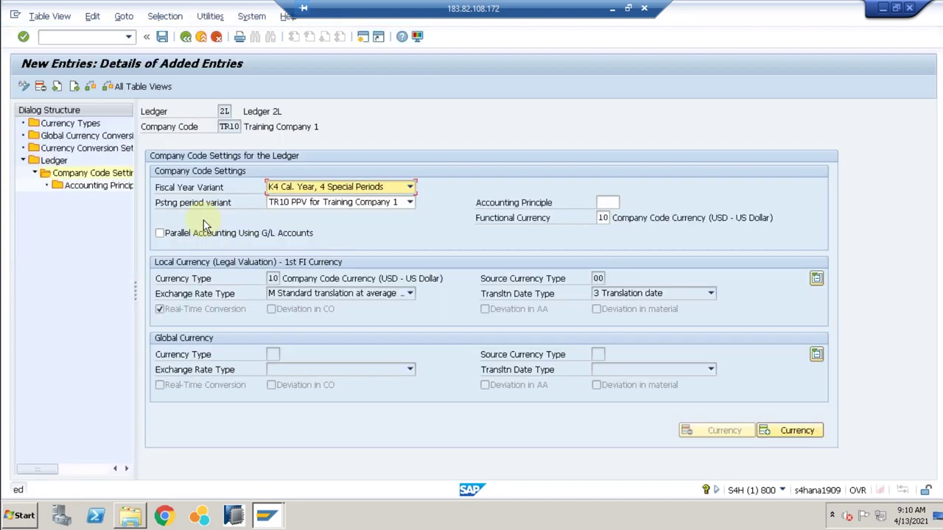
{"action": "left_click", "coordinate": [186, 36]}
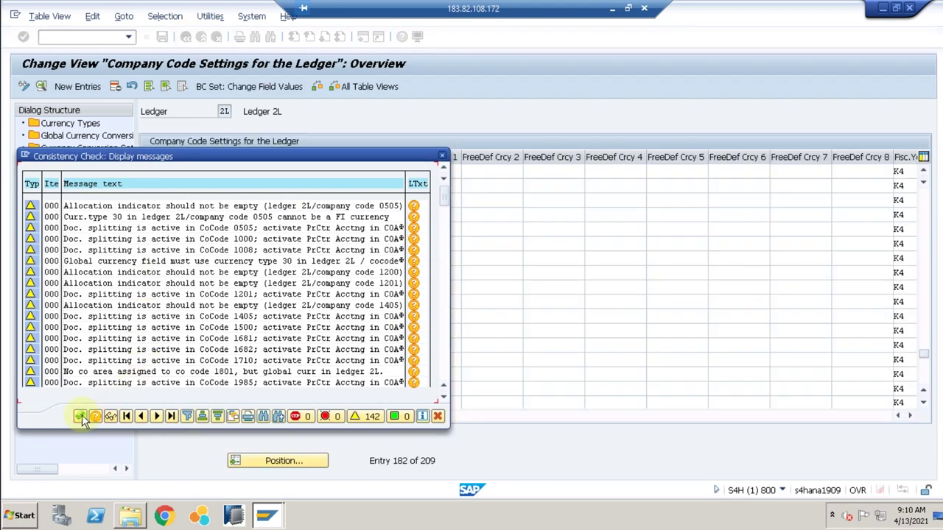
{"action": "left_click", "coordinate": [79, 416]}
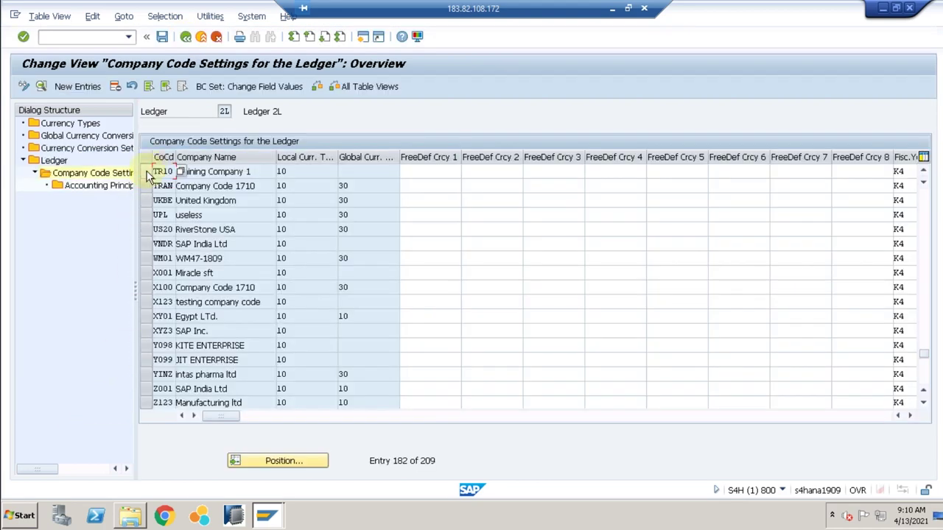
Create another new company code entry for ledger 2L and enter company code TR20.
{"action": "left_click", "coordinate": [147, 171]}
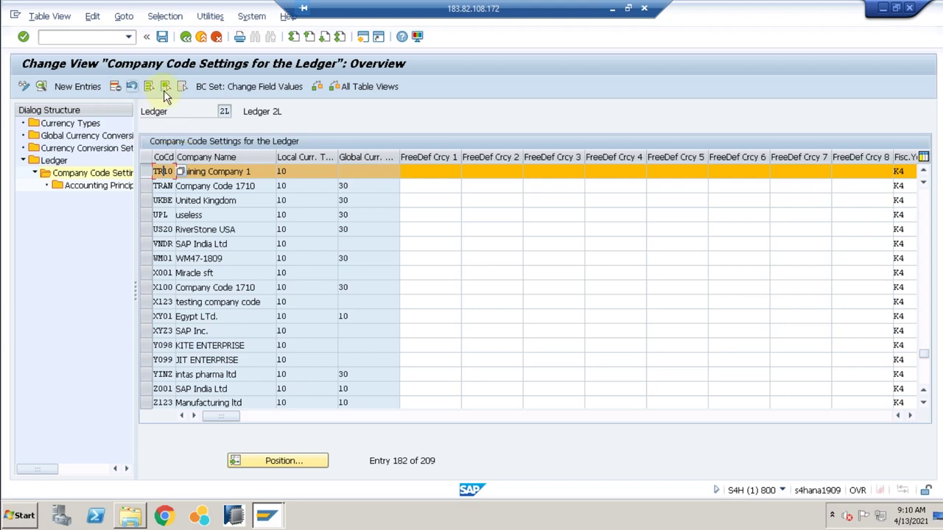
{"action": "left_click", "coordinate": [149, 172]}
{"action": "left_click", "coordinate": [73, 87]}
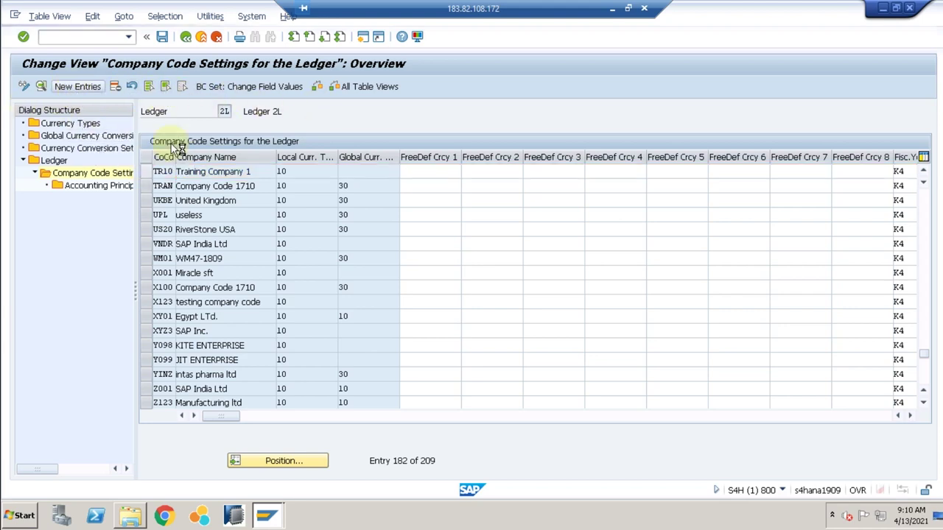
{"action": "key", "text": "Return"}
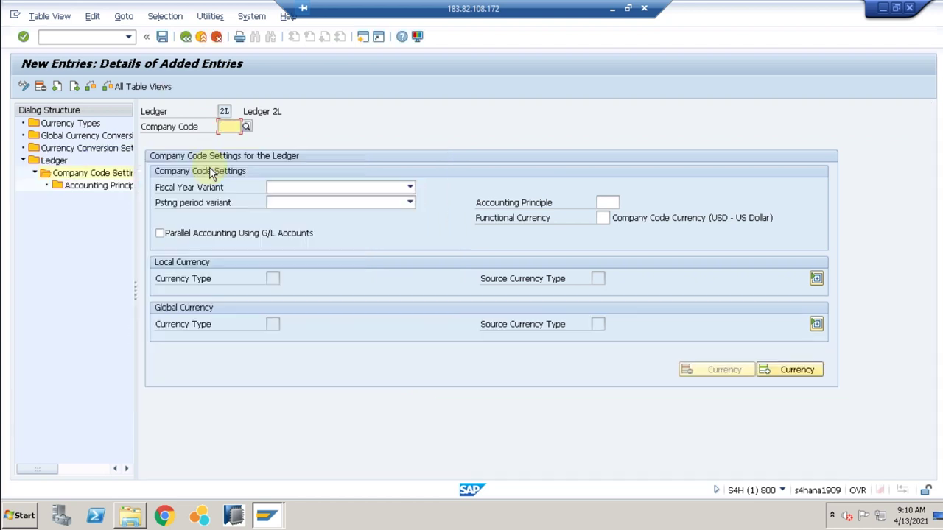
{"action": "left_click", "coordinate": [232, 129]}
{"action": "left_click", "coordinate": [233, 140]}
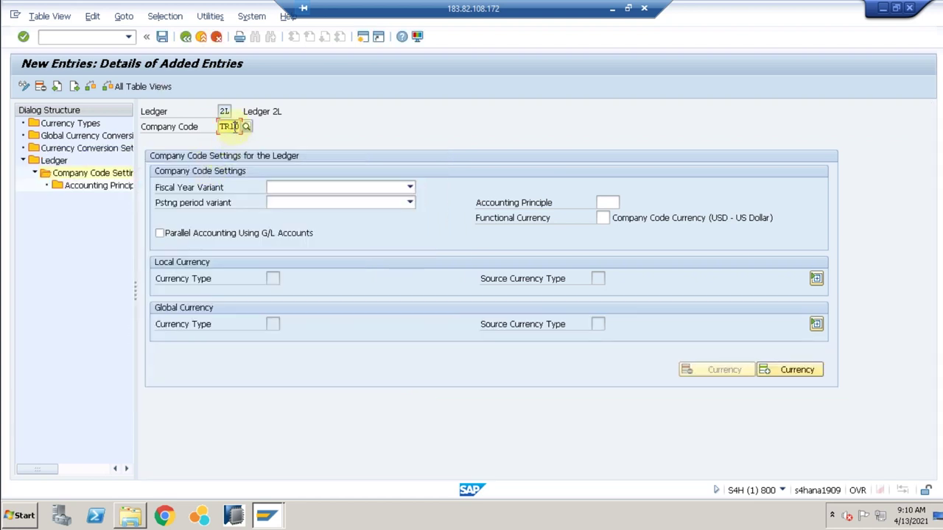
{"action": "left_click", "coordinate": [233, 127]}
{"action": "key", "text": "BackSpace"}
{"action": "key", "text": "BackSpace"}
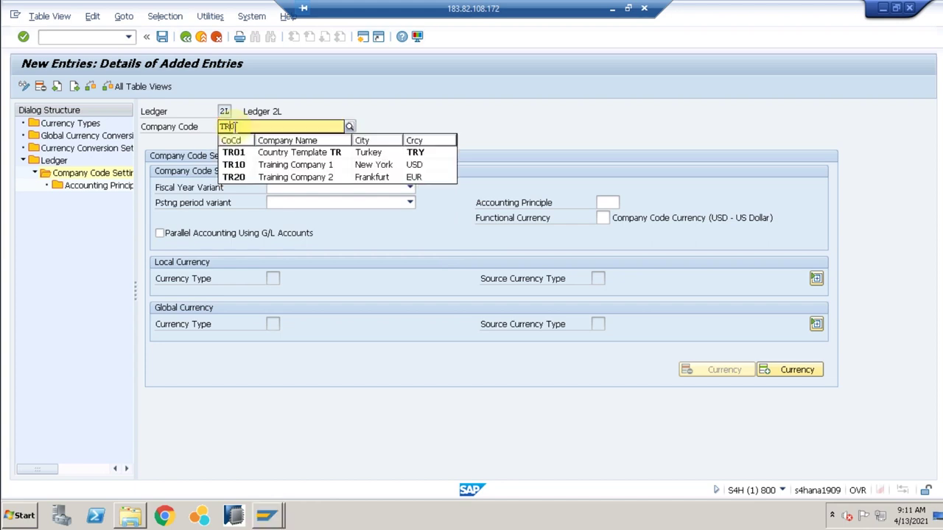
{"action": "type", "text": "2"}
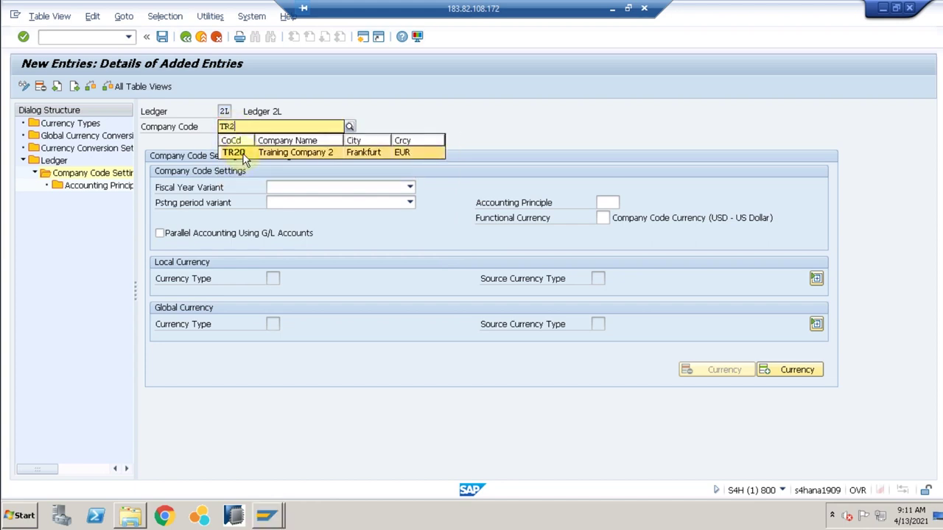
{"action": "left_click", "coordinate": [243, 153]}
Set the TR20 entry's fiscal year variant to K4 Cal. Year, 4 Special Periods and its posting period variant to TR20 PPV for Training Company 2.
{"action": "left_click", "coordinate": [297, 188]}
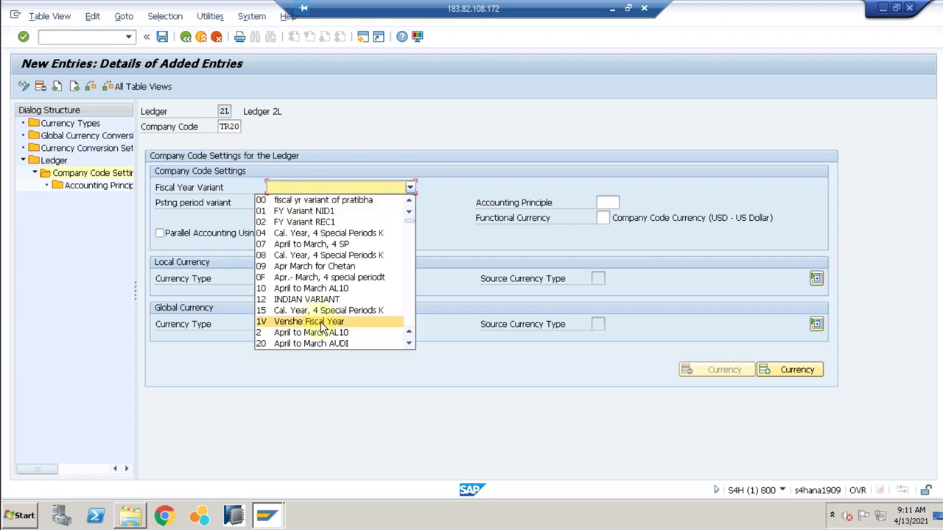
{"action": "type", "text": "K4"}
{"action": "key", "text": "Return"}
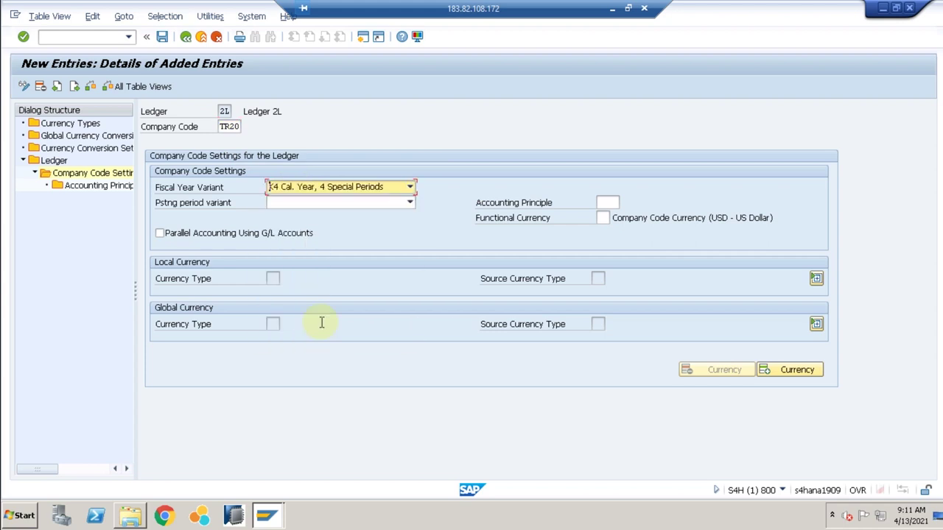
{"action": "left_click", "coordinate": [359, 204]}
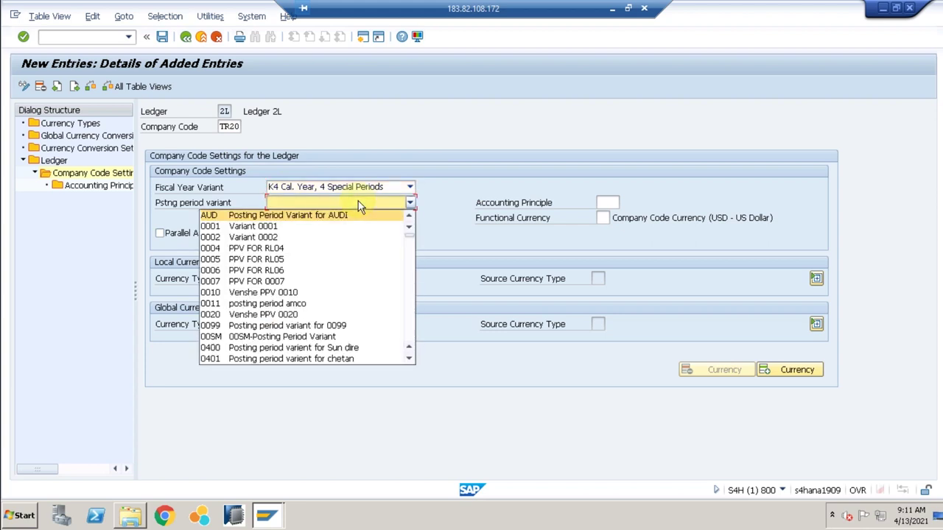
{"action": "type", "text": "TR20"}
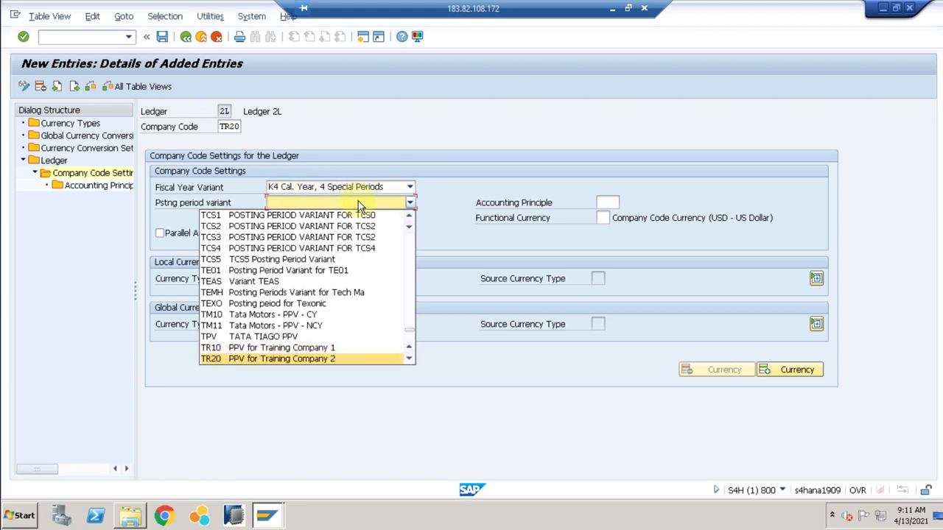
{"action": "key", "text": "Return"}
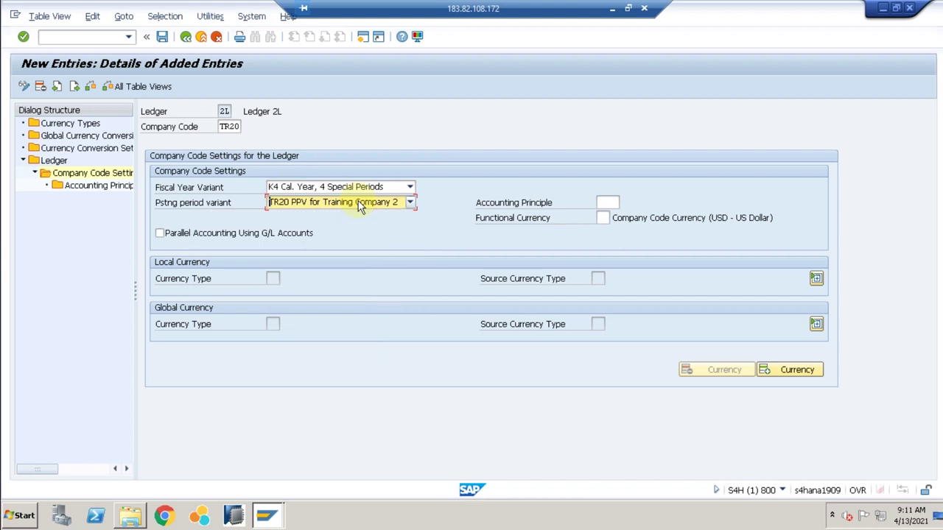
Set the functional currency of the TR20 entry to currency type 10, Company Code Currency.
{"action": "left_click", "coordinate": [604, 218]}
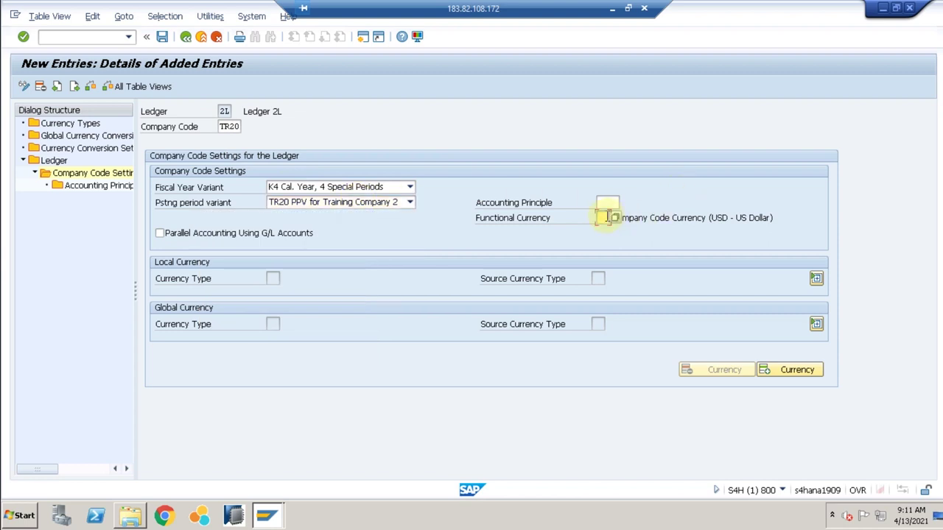
{"action": "type", "text": "10"}
{"action": "key", "text": "Return"}
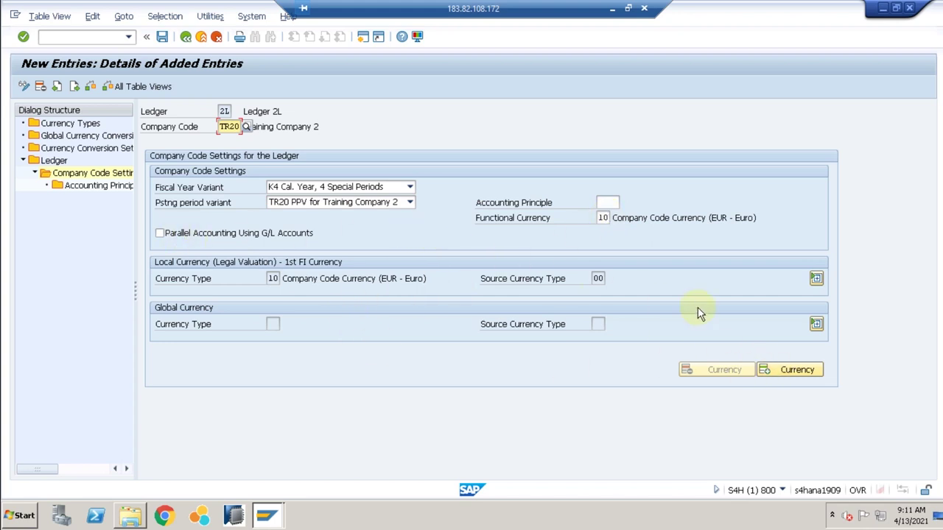
Save the TR20 entry for ledger 2L, accept the consistency messages, and return to the implementation guide.
{"action": "left_click", "coordinate": [162, 37]}
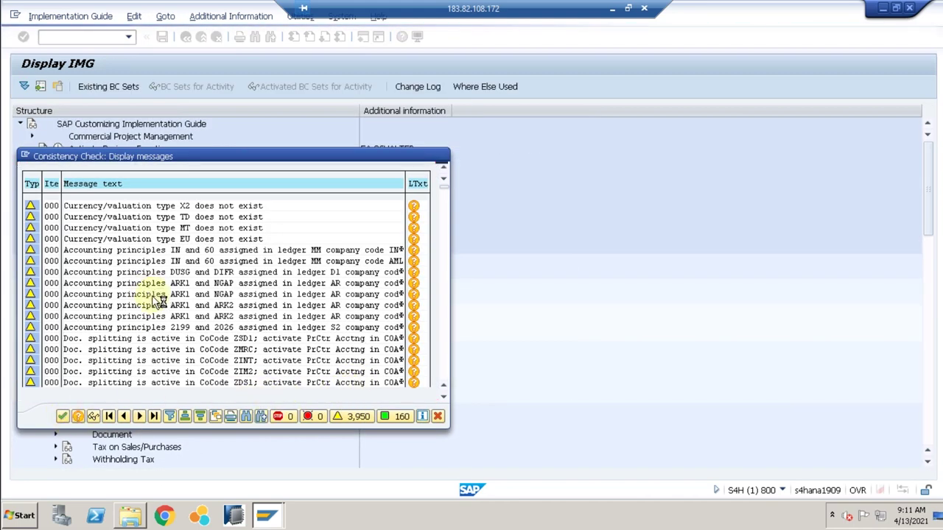
{"action": "left_click", "coordinate": [63, 415]}
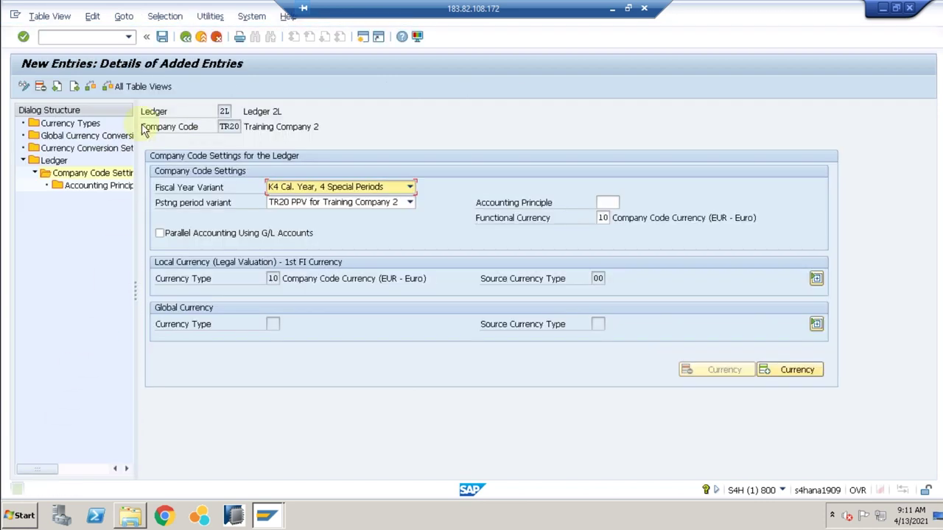
{"action": "left_click", "coordinate": [187, 37]}
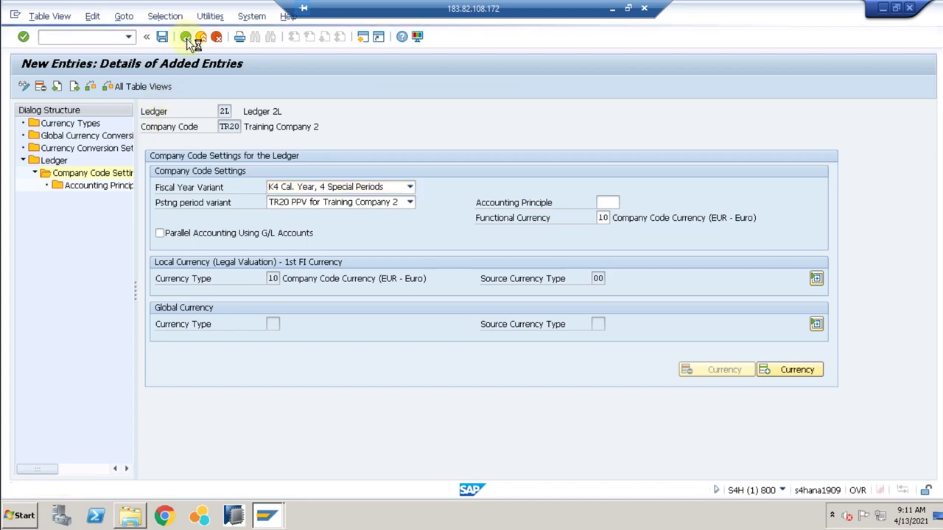
{"action": "left_click", "coordinate": [81, 416]}
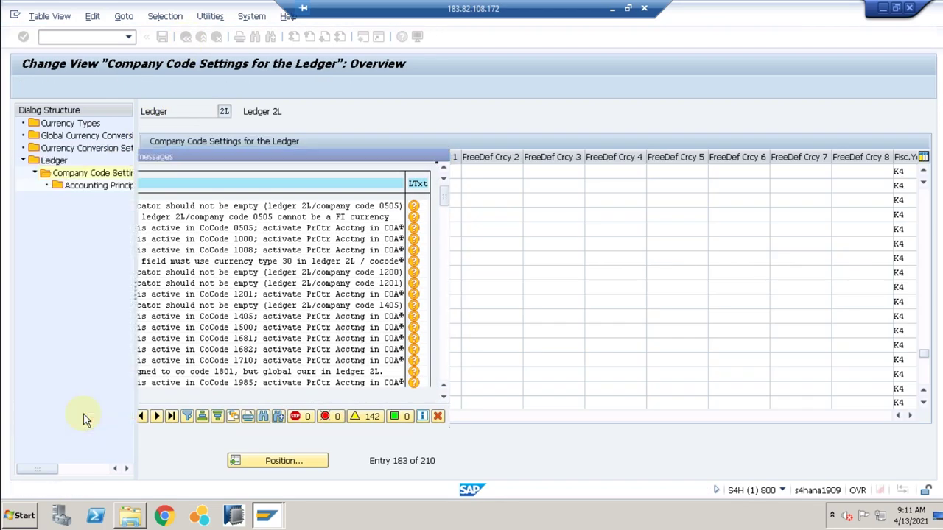
{"action": "left_click", "coordinate": [185, 36]}
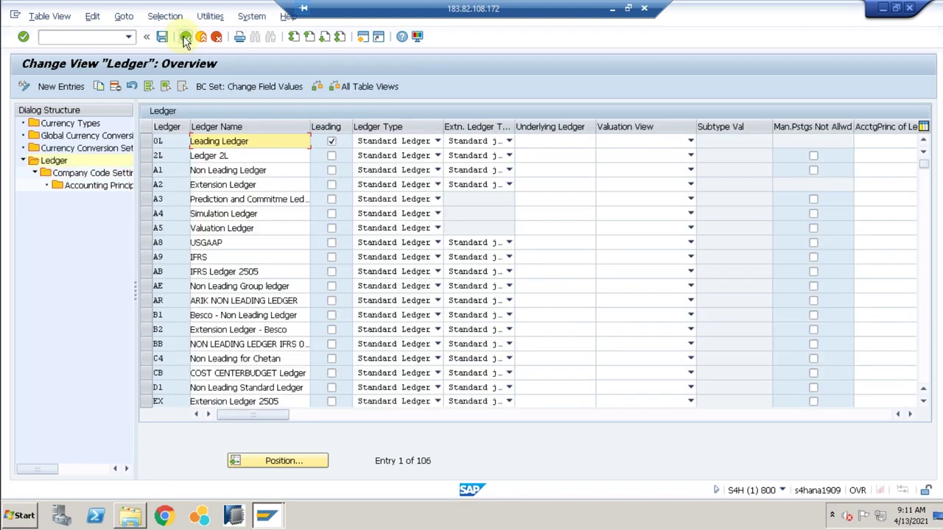
{"action": "left_click", "coordinate": [184, 36]}
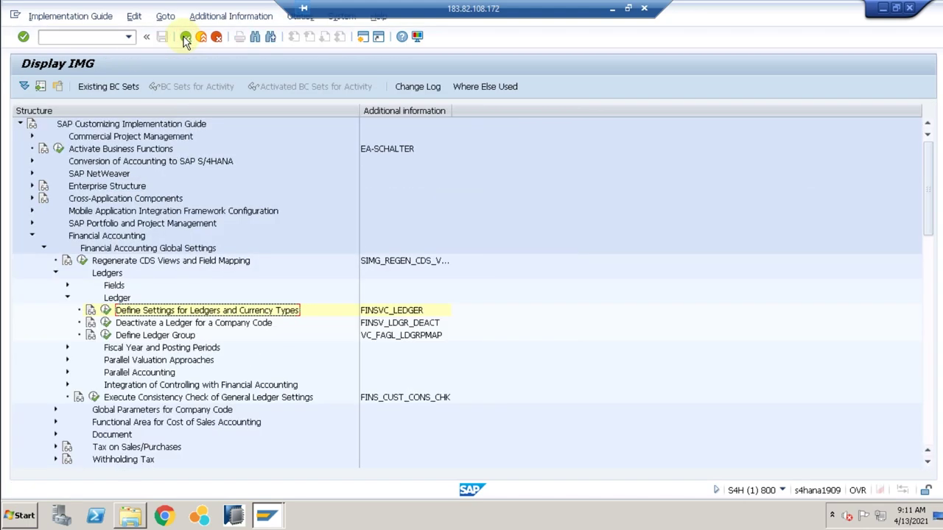
Open Define Ledger Group, examine the ledger assignments of groups 0L and 2L and the group list, and return to the implementation guide.
{"action": "left_click", "coordinate": [105, 336]}
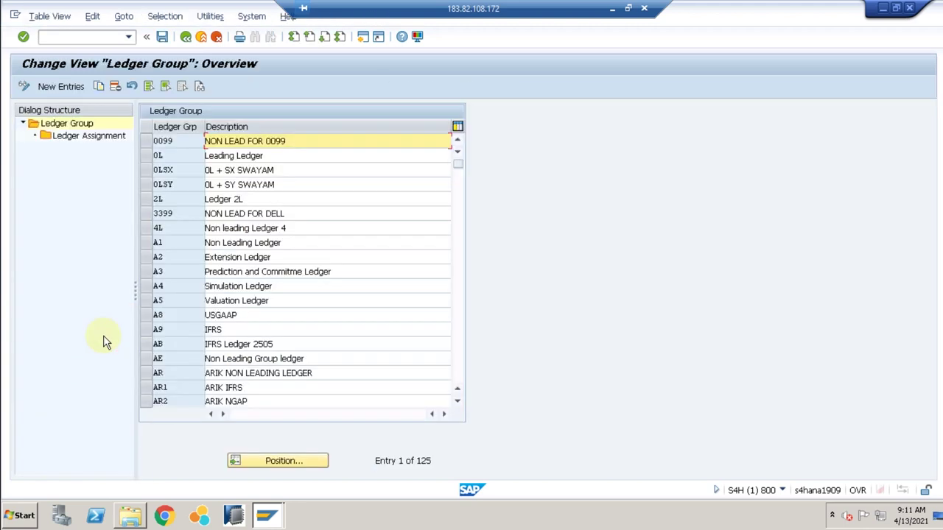
{"action": "left_click", "coordinate": [149, 157]}
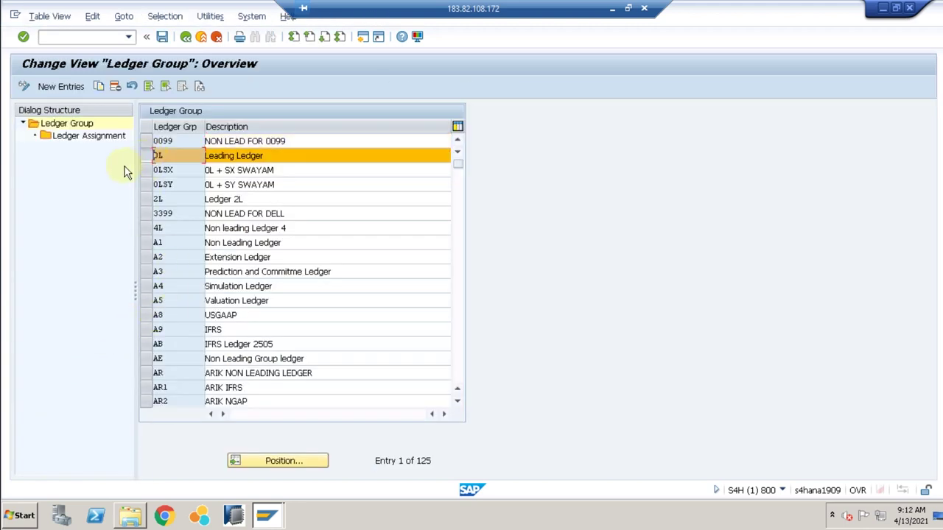
{"action": "double_click", "coordinate": [82, 137]}
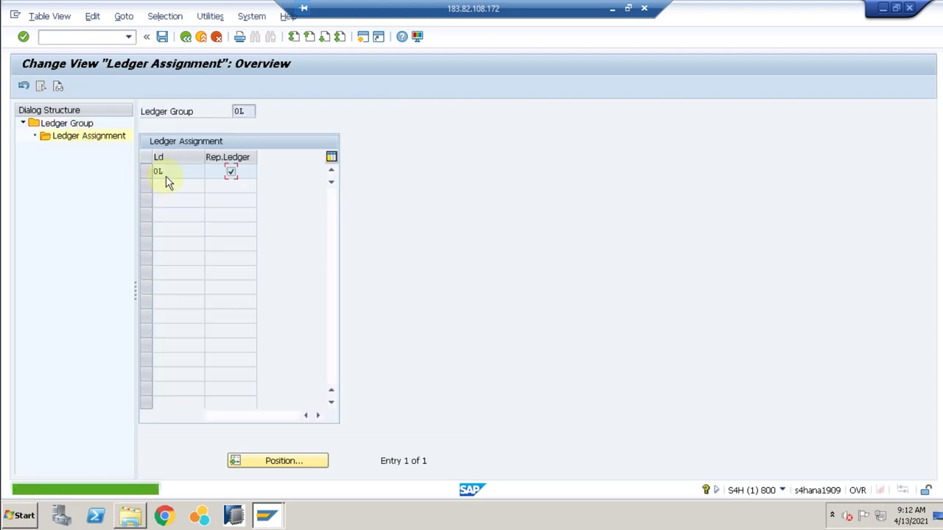
{"action": "left_click", "coordinate": [186, 37]}
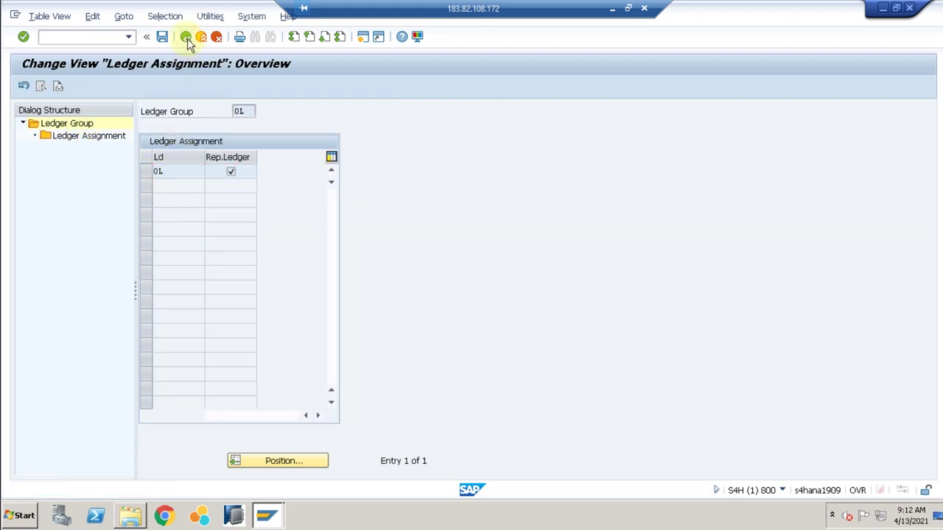
{"action": "left_click", "coordinate": [147, 200]}
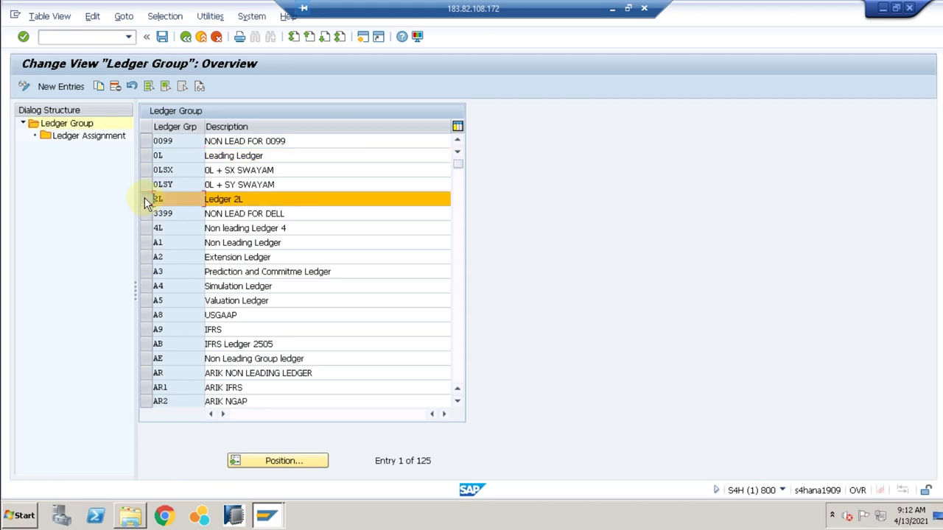
{"action": "double_click", "coordinate": [100, 138]}
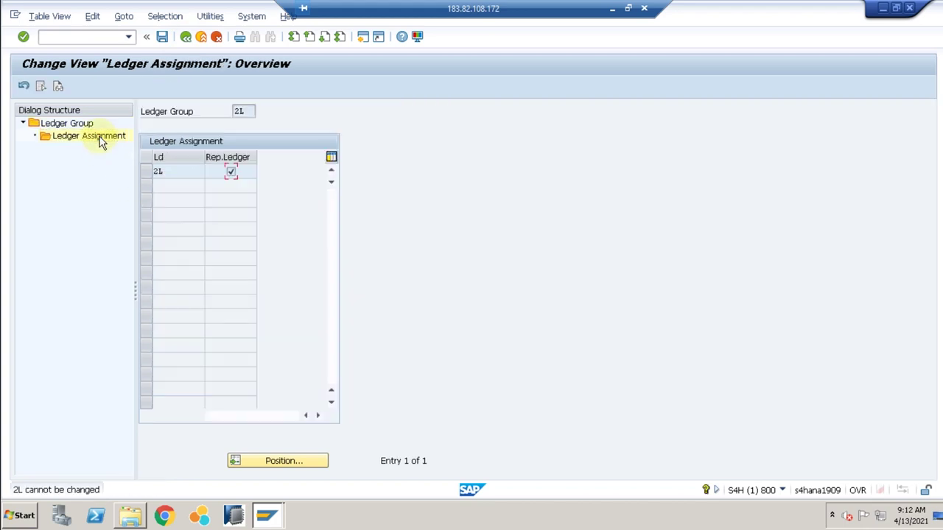
{"action": "left_click", "coordinate": [231, 171]}
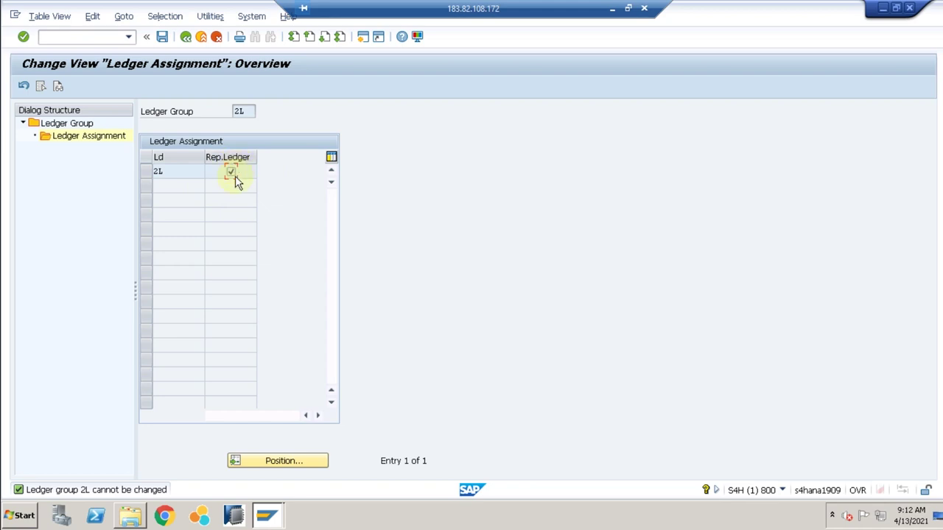
{"action": "left_click", "coordinate": [185, 37]}
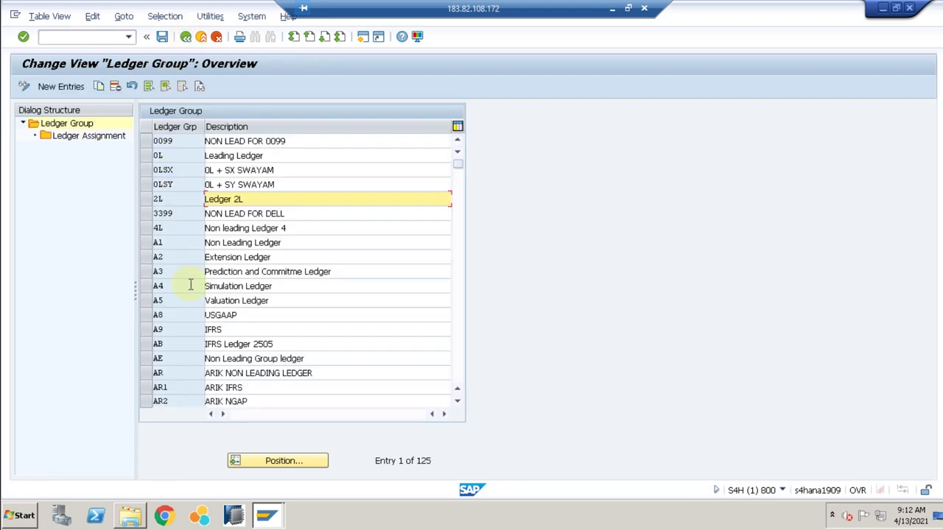
{"action": "scroll", "coordinate": [190, 287], "scroll_direction": "down", "scroll_amount": 5}
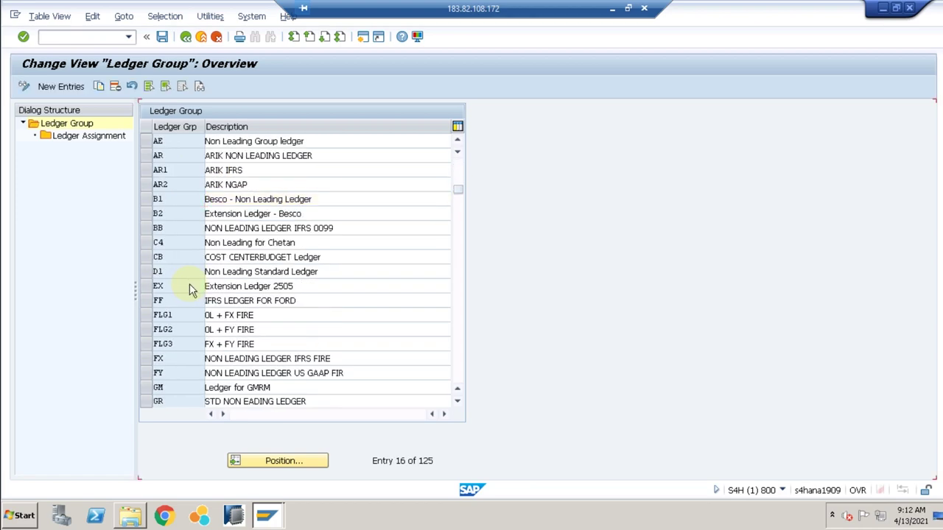
{"action": "scroll", "coordinate": [190, 289], "scroll_direction": "down", "scroll_amount": 3}
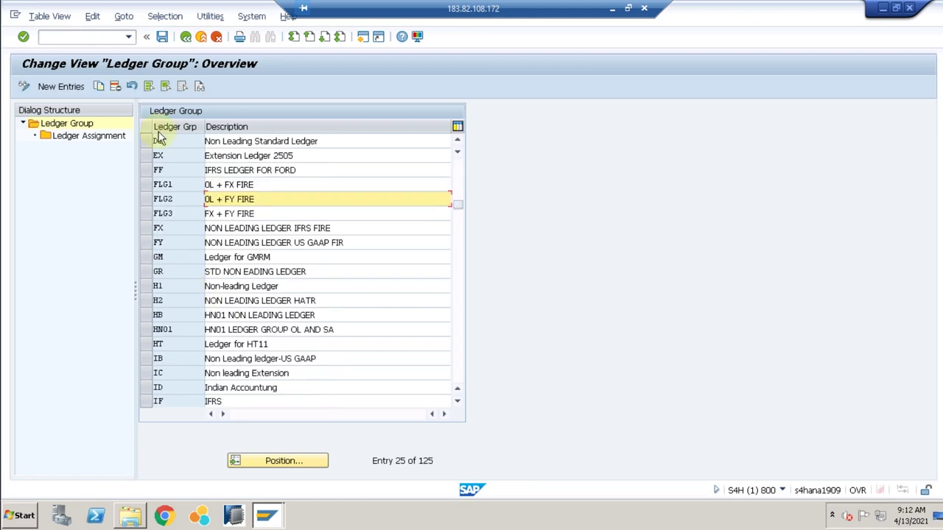
{"action": "left_click", "coordinate": [186, 37]}
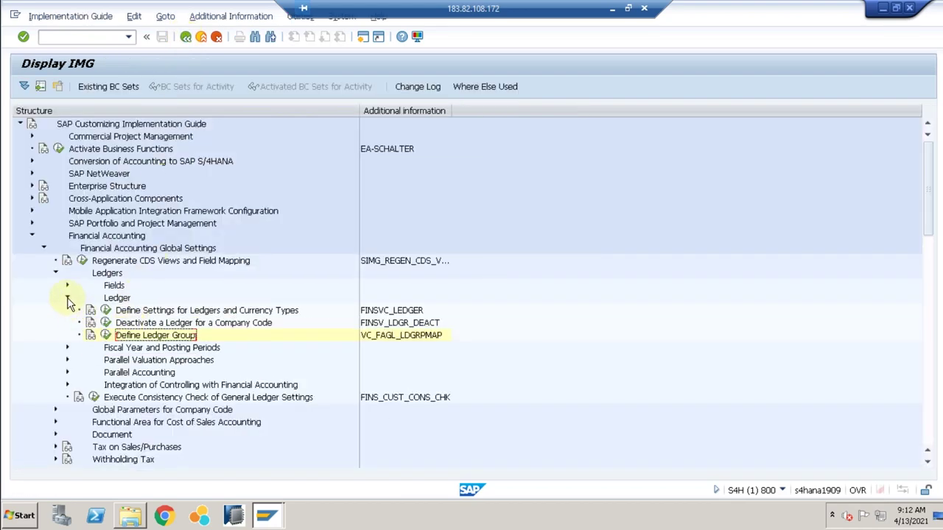
Review the activities under Fiscal Year and Posting Periods and the Basic Settings of Multiple Valuation Approaches/Transfer Prices.
{"action": "left_click", "coordinate": [67, 298]}
{"action": "left_click", "coordinate": [67, 311]}
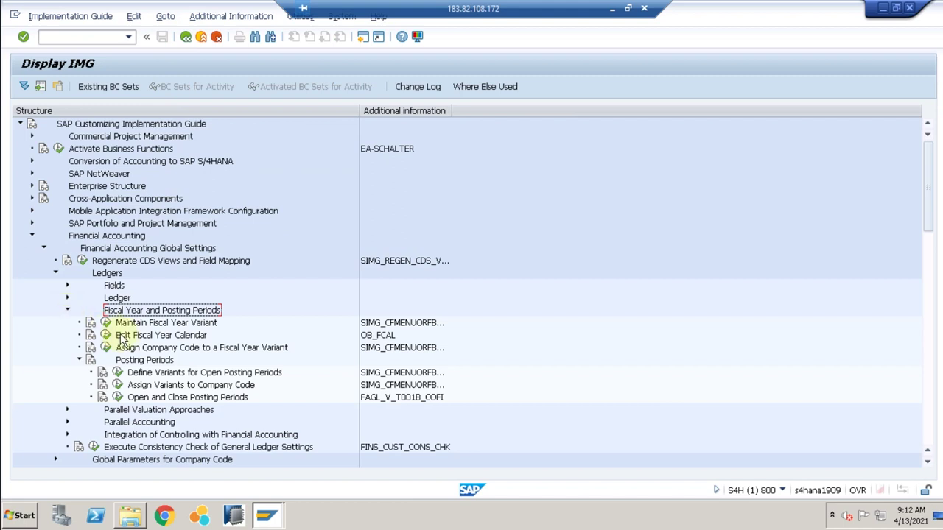
{"action": "left_click", "coordinate": [78, 359]}
{"action": "left_click", "coordinate": [67, 311]}
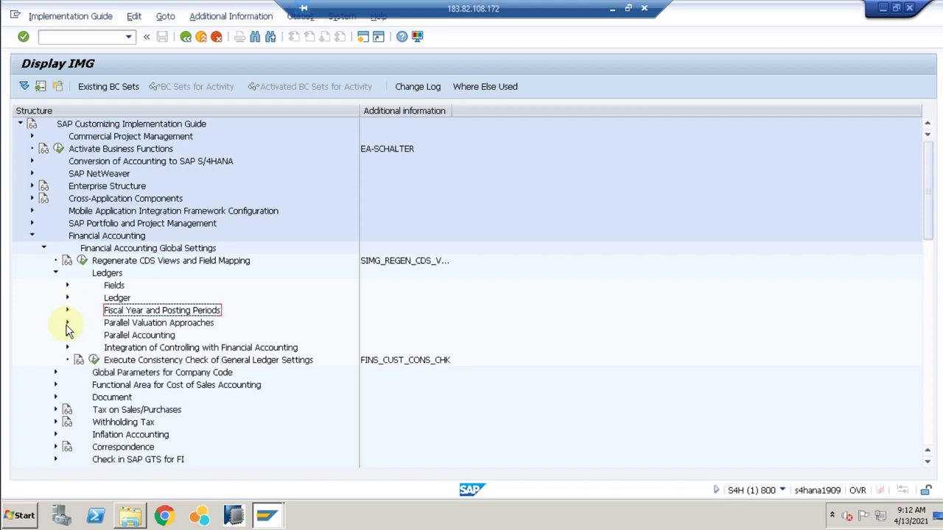
{"action": "left_click", "coordinate": [67, 324]}
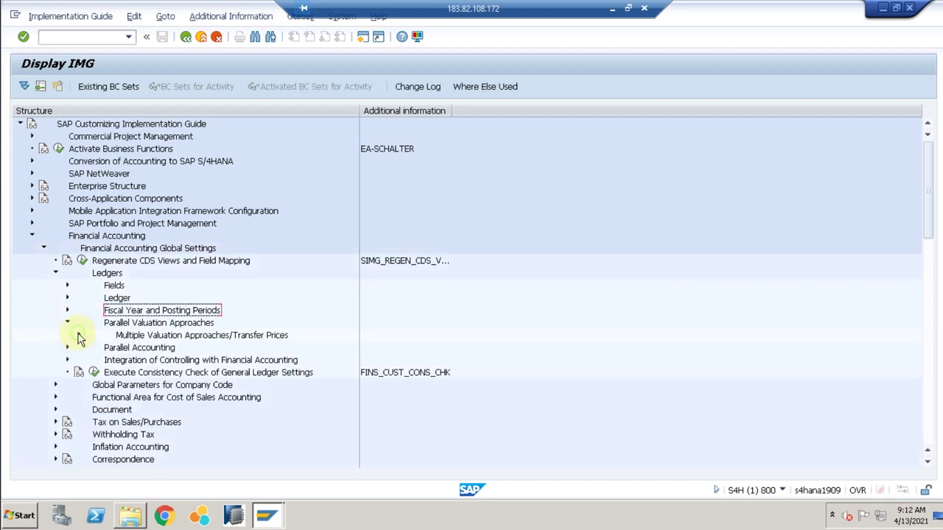
{"action": "left_click", "coordinate": [79, 336]}
{"action": "left_click", "coordinate": [91, 360]}
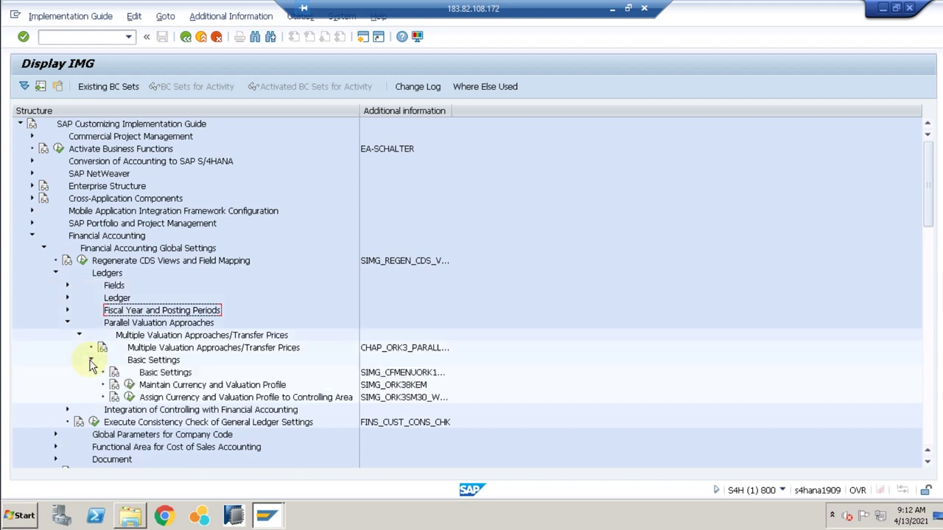
{"action": "scroll", "coordinate": [94, 358], "scroll_direction": "down", "scroll_amount": 2}
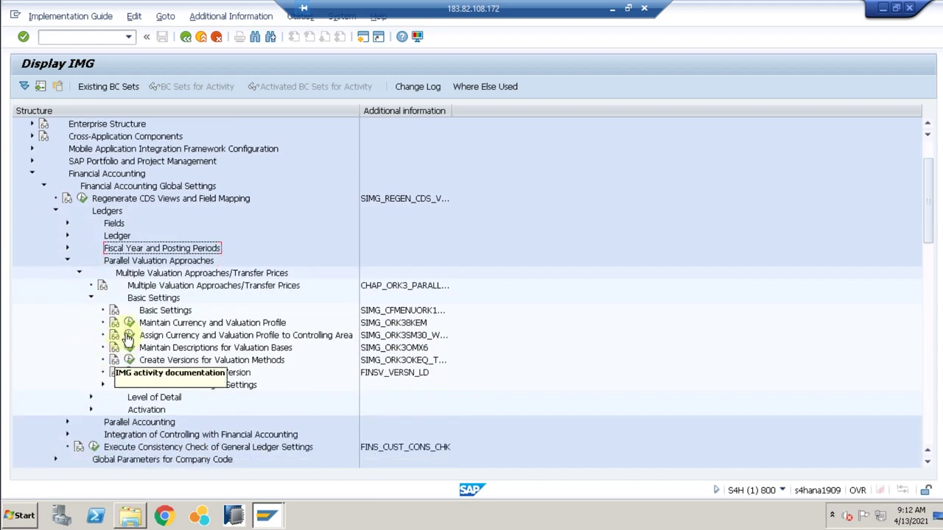
Open the Maintain Currency and Valuation Profile activity and display the details of profile 10.
{"action": "left_click", "coordinate": [128, 322]}
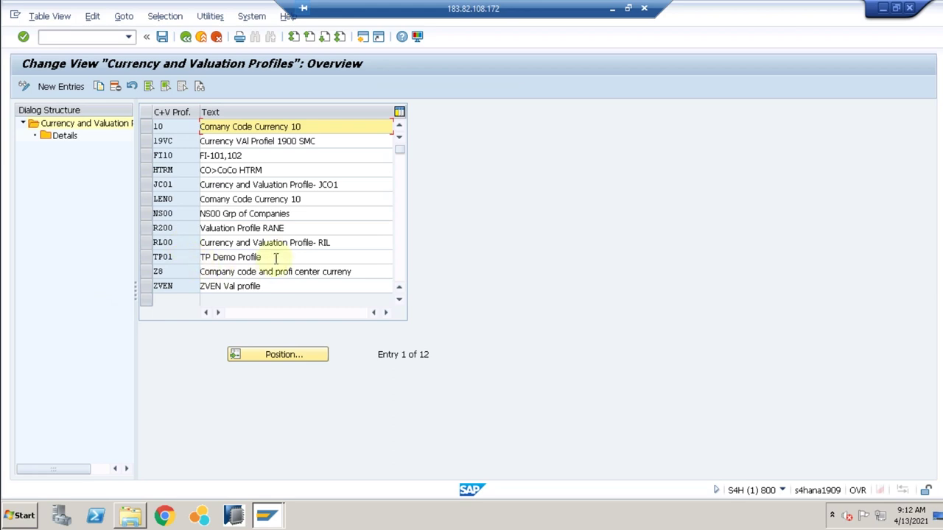
{"action": "scroll", "coordinate": [277, 264], "scroll_direction": "down", "scroll_amount": 2}
{"action": "scroll", "coordinate": [277, 263], "scroll_direction": "up", "scroll_amount": 2}
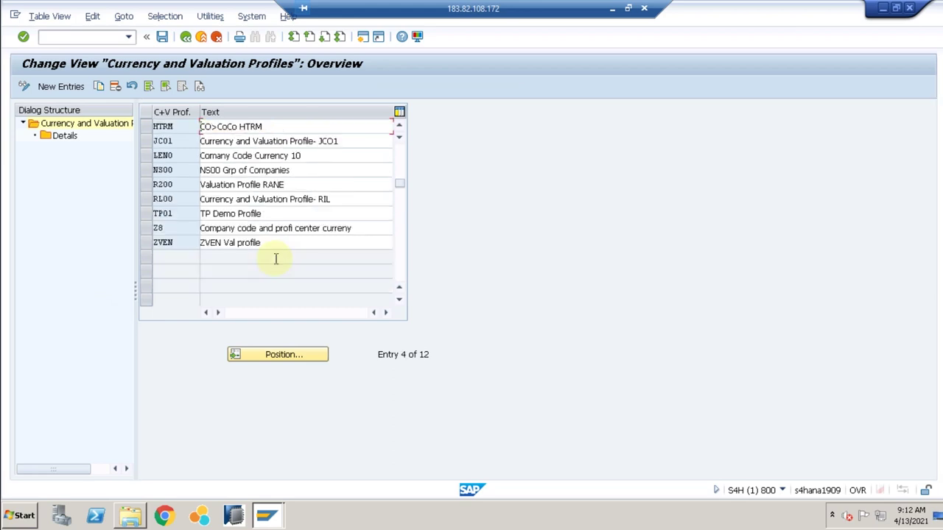
{"action": "left_click", "coordinate": [146, 127]}
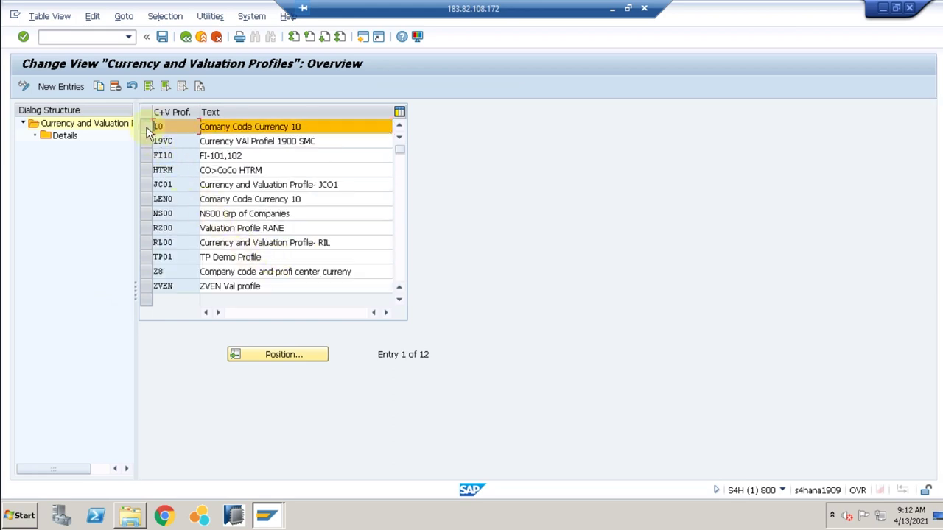
{"action": "double_click", "coordinate": [62, 137]}
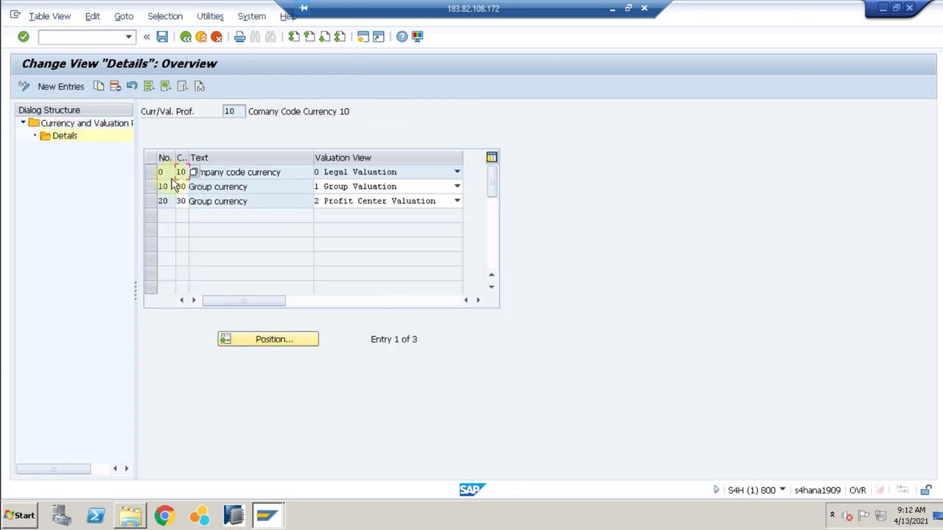
Examine the currency types and valuation views assigned to profile 10, then return to the implementation guide.
{"action": "left_click", "coordinate": [215, 186]}
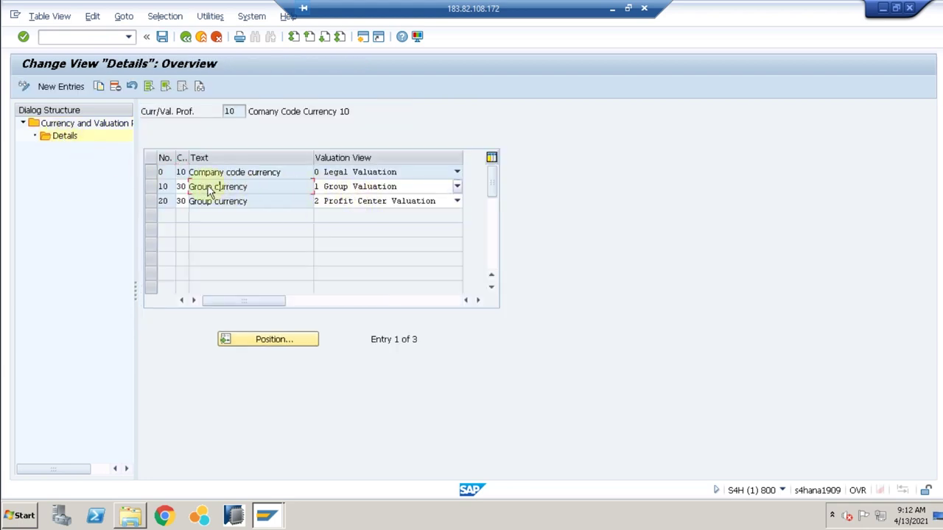
{"action": "left_click", "coordinate": [152, 172]}
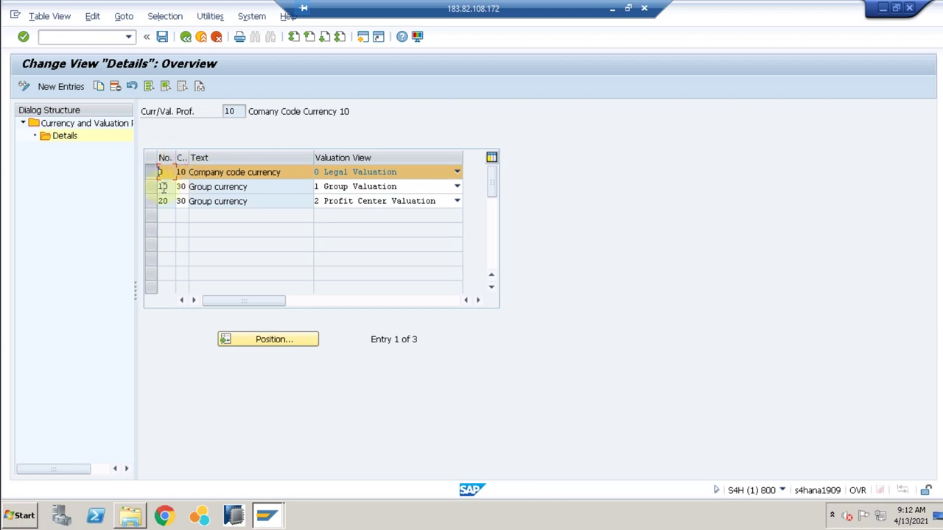
{"action": "left_click", "coordinate": [164, 186]}
{"action": "left_click", "coordinate": [195, 187]}
{"action": "left_click", "coordinate": [235, 187]}
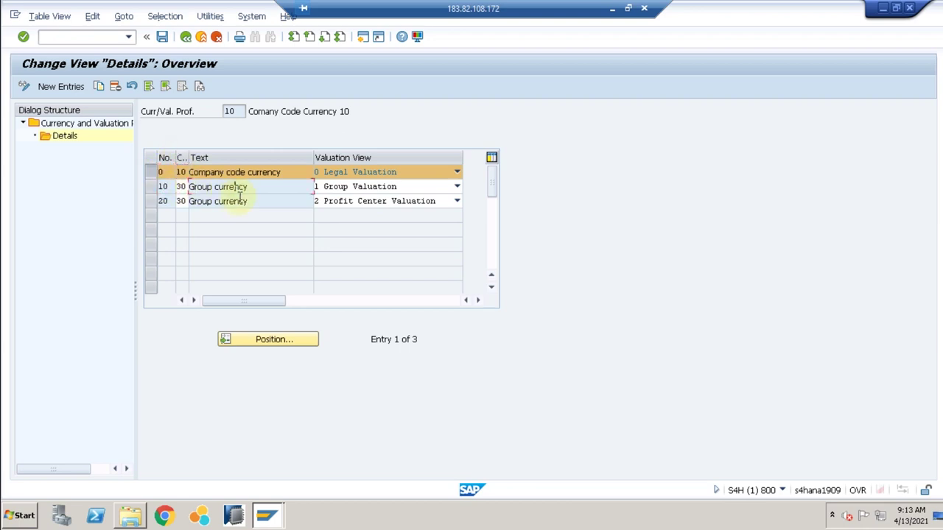
{"action": "left_click", "coordinate": [350, 206]}
{"action": "key", "text": "Return"}
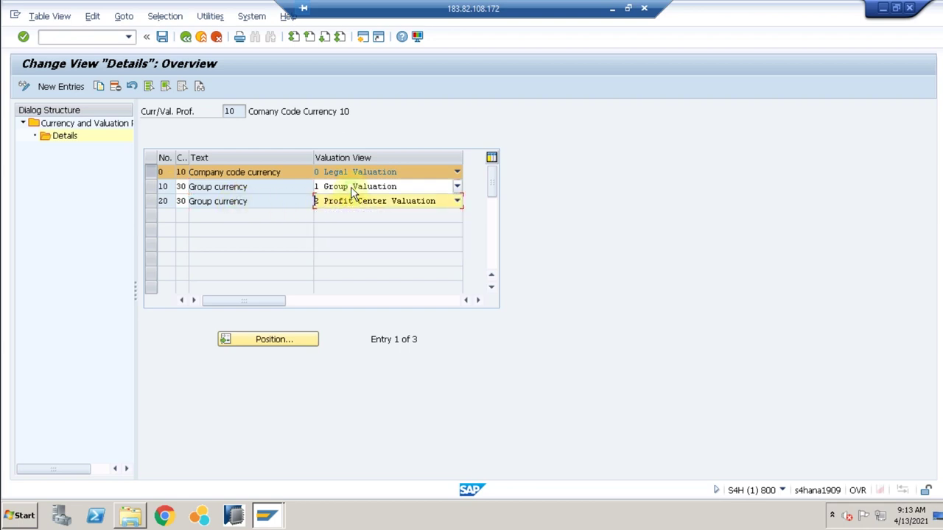
{"action": "left_click", "coordinate": [354, 189]}
{"action": "left_click", "coordinate": [739, 207]}
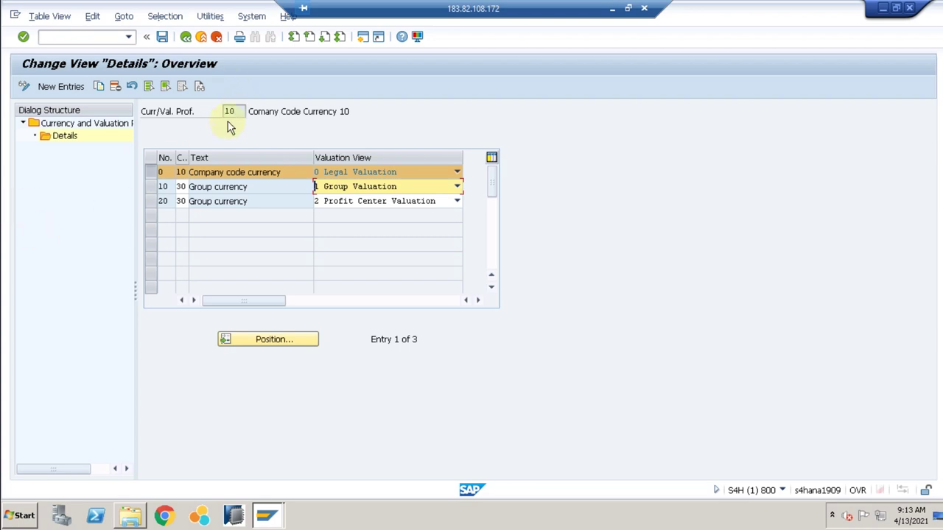
{"action": "left_click", "coordinate": [186, 37]}
{"action": "left_click", "coordinate": [187, 36]}
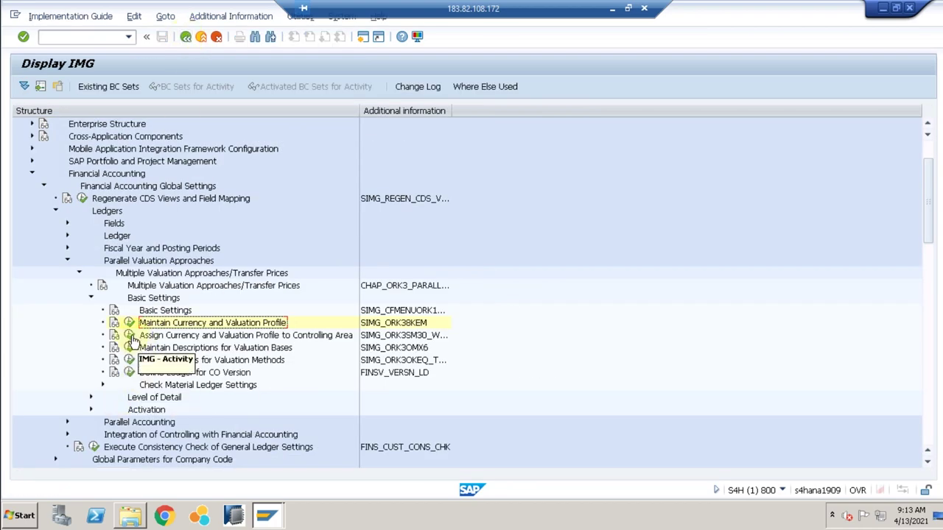
Look up controlling area TR00 in the Assign Currency and Valuation Profile to Controlling Area activity, then return to the implementation guide.
{"action": "left_click", "coordinate": [129, 335]}
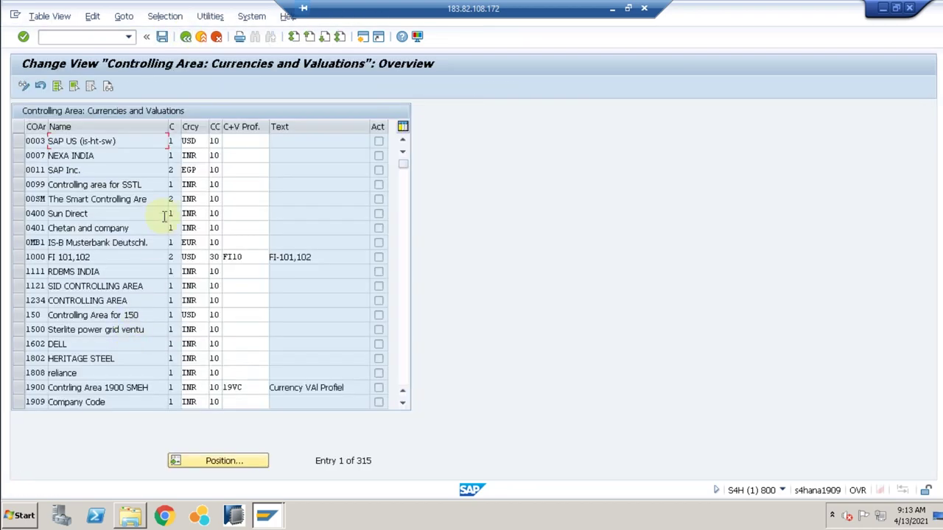
{"action": "left_click", "coordinate": [206, 464]}
{"action": "type", "text": "tr00"}
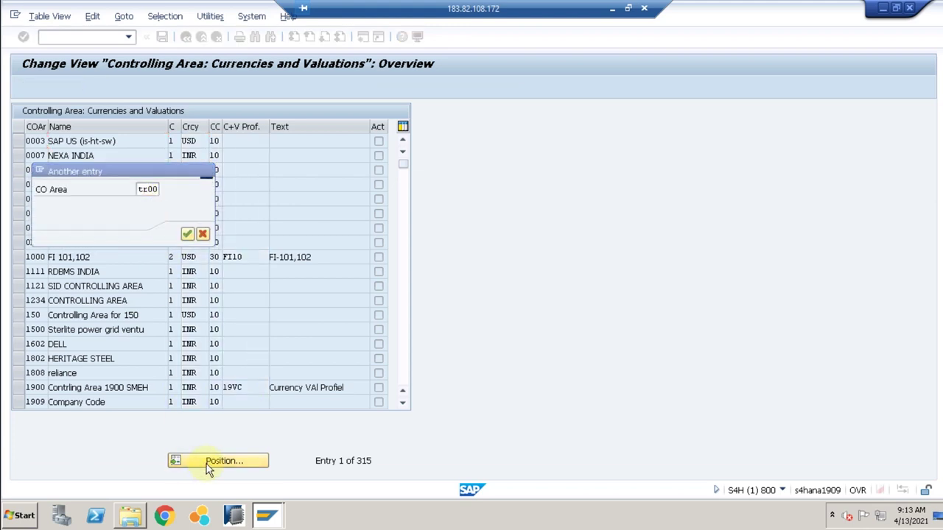
{"action": "key", "text": "Return"}
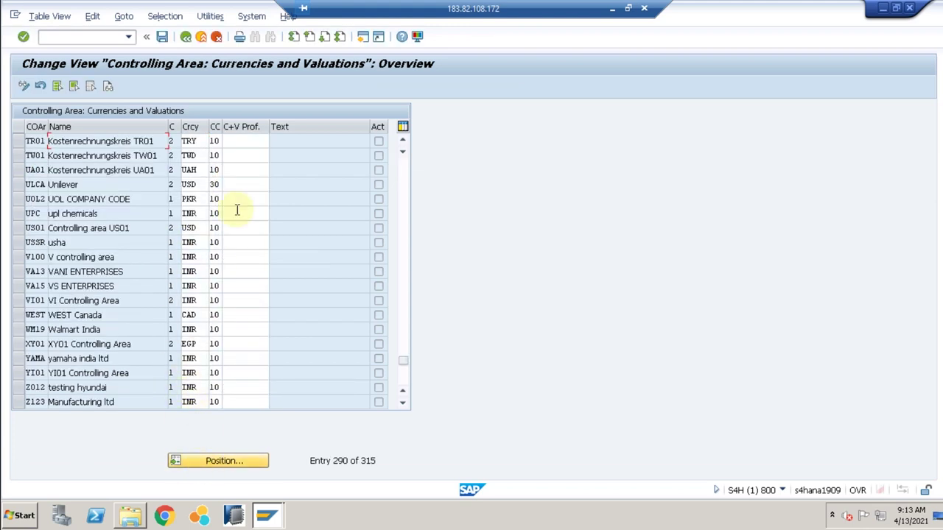
{"action": "left_click", "coordinate": [186, 36]}
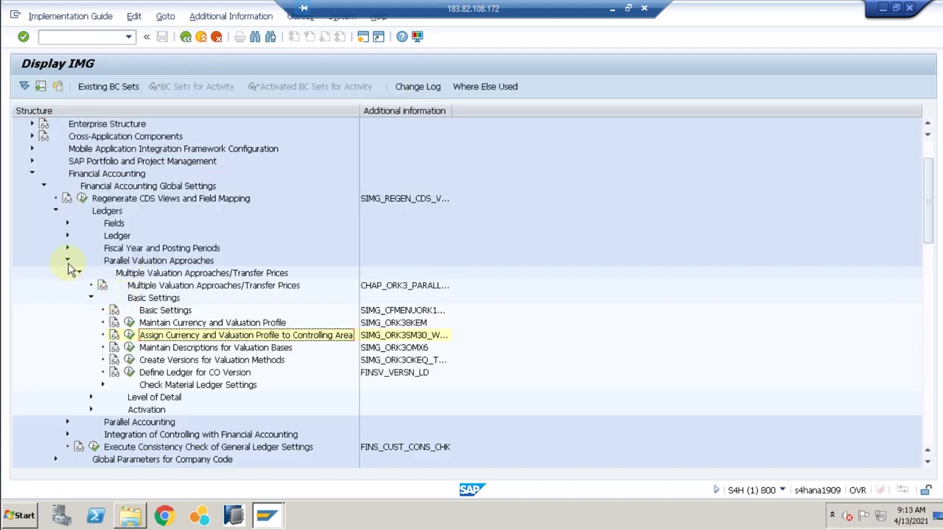
Collapse the Financial Accounting branch of the implementation guide, including its Parallel Valuation Approaches, Ledgers and Global Settings nodes.
{"action": "left_click", "coordinate": [67, 261]}
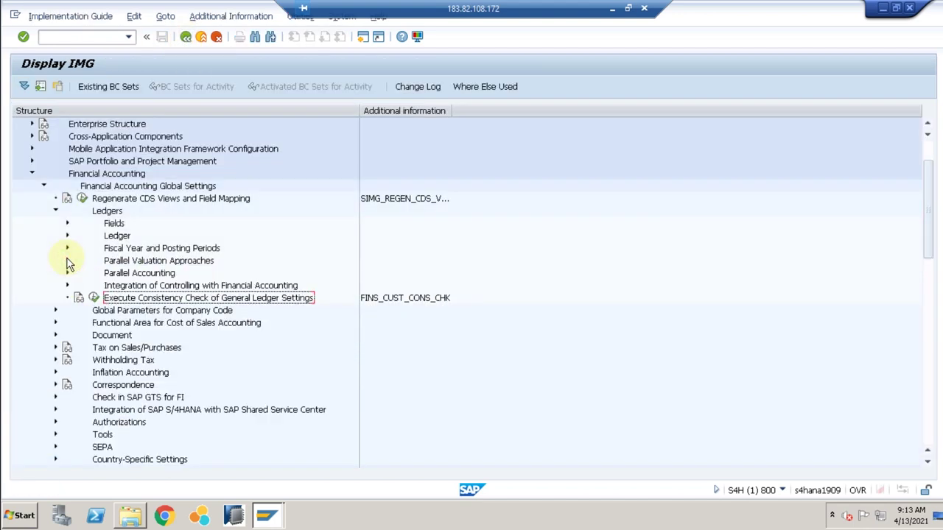
{"action": "left_click", "coordinate": [54, 210]}
{"action": "left_click", "coordinate": [41, 187]}
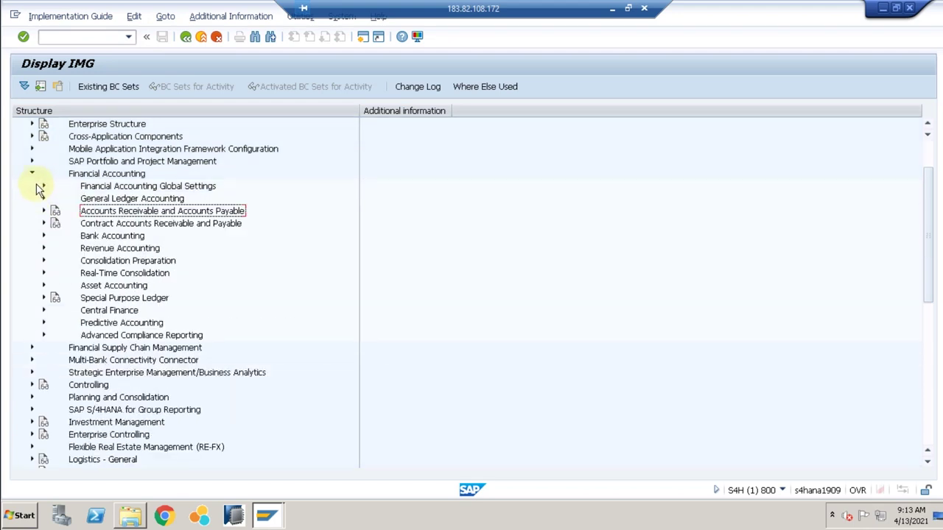
{"action": "left_click", "coordinate": [31, 175]}
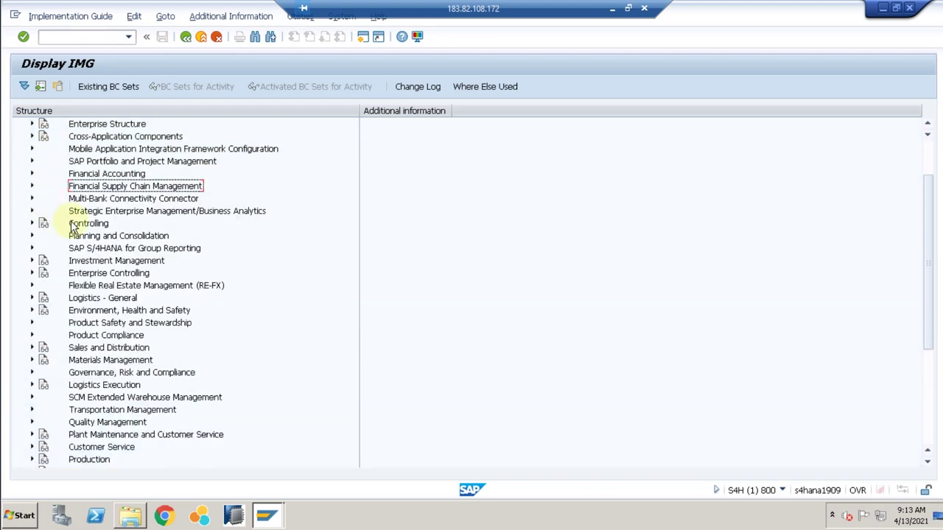
Open the Maintain Controlling Area activity under Controlling, General Controlling, Organization.
{"action": "left_click", "coordinate": [31, 224]}
{"action": "left_click", "coordinate": [31, 224]}
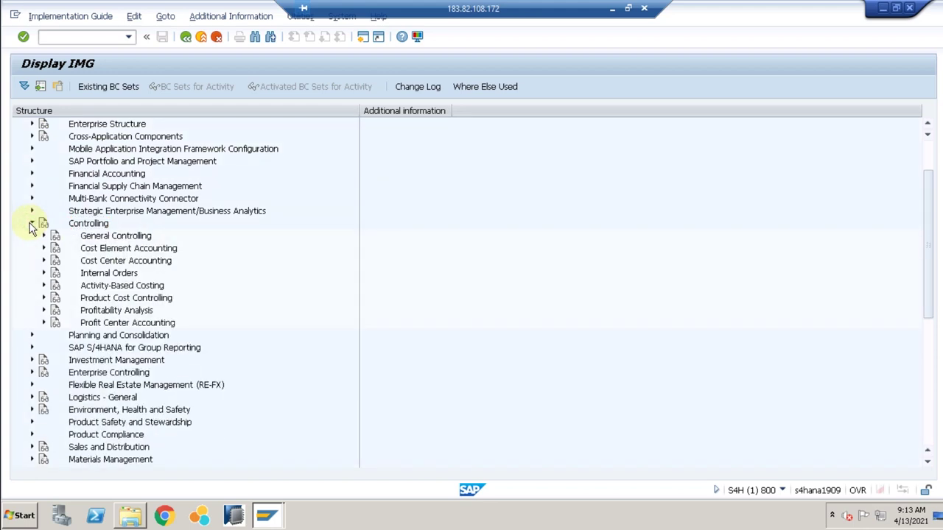
{"action": "left_click", "coordinate": [43, 236]}
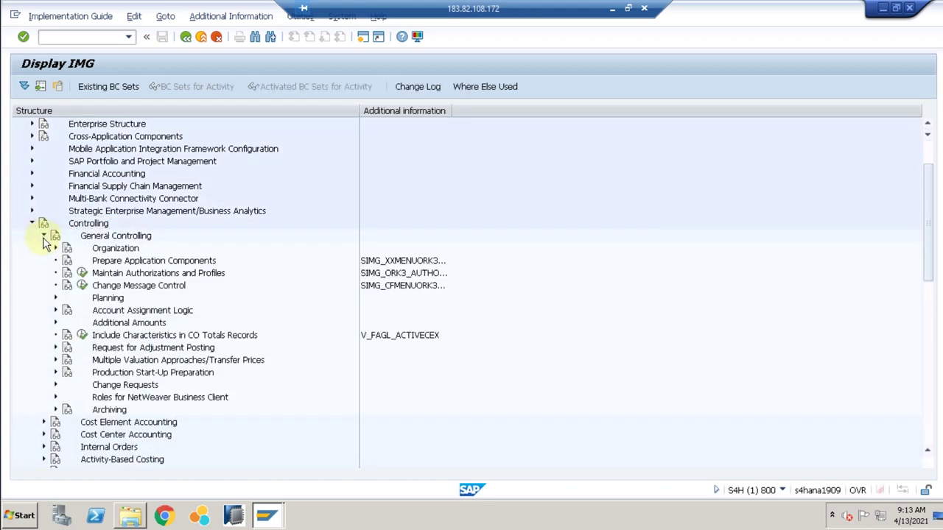
{"action": "left_click", "coordinate": [55, 249]}
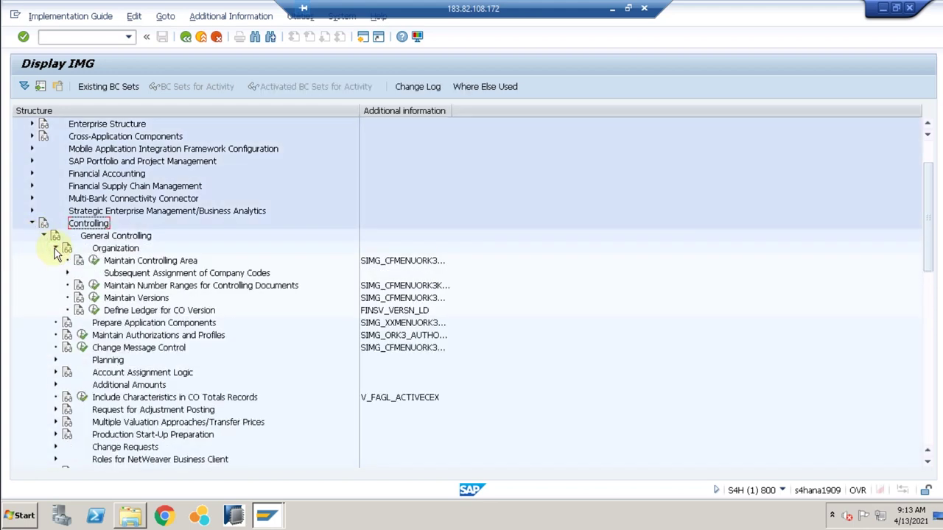
{"action": "left_click", "coordinate": [93, 261]}
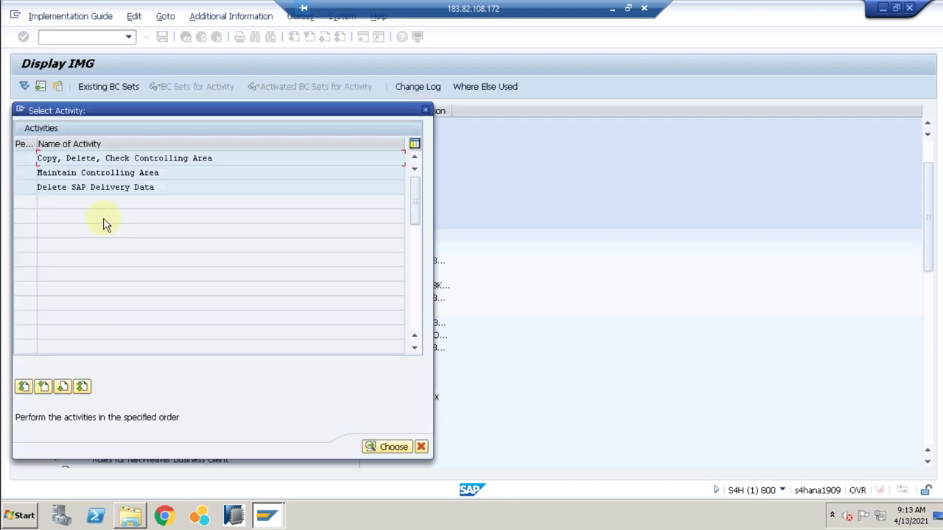
{"action": "double_click", "coordinate": [75, 174]}
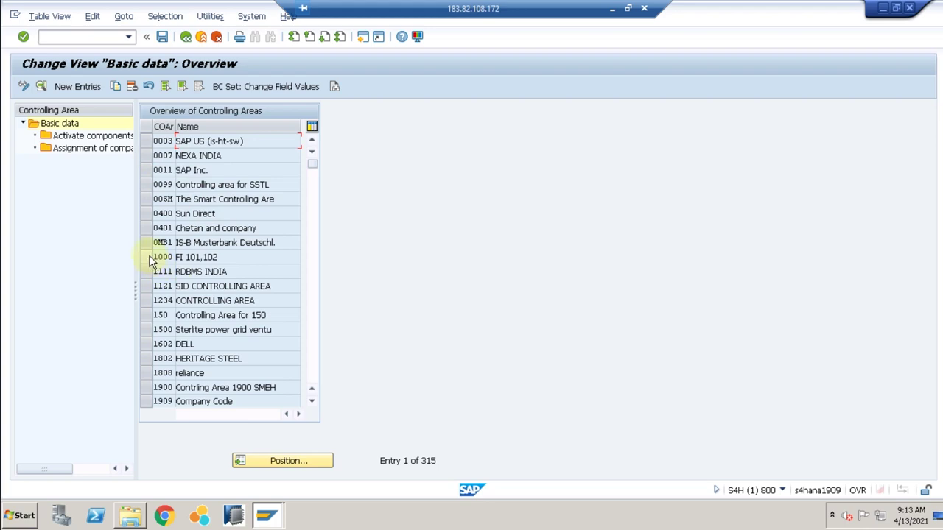
Add a new controlling area TR00 named Training Company CO, with assignment control 2 Cross-company-code cost accounting.
{"action": "left_click", "coordinate": [77, 87]}
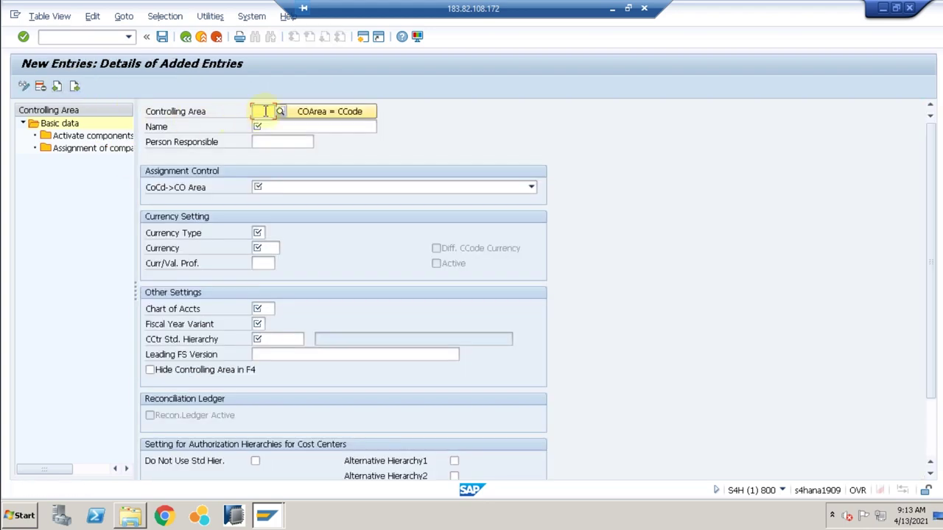
{"action": "left_click", "coordinate": [264, 111]}
{"action": "type", "text": "tr00"}
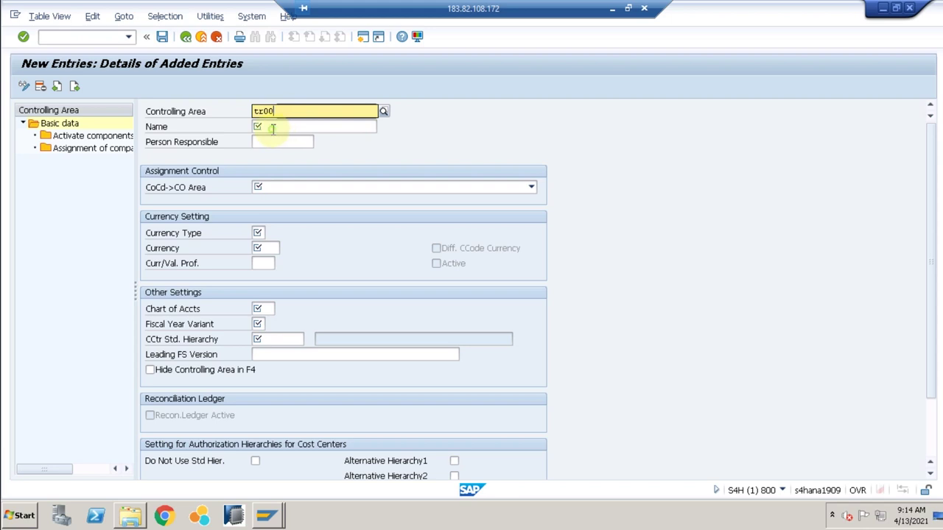
{"action": "left_click", "coordinate": [273, 128]}
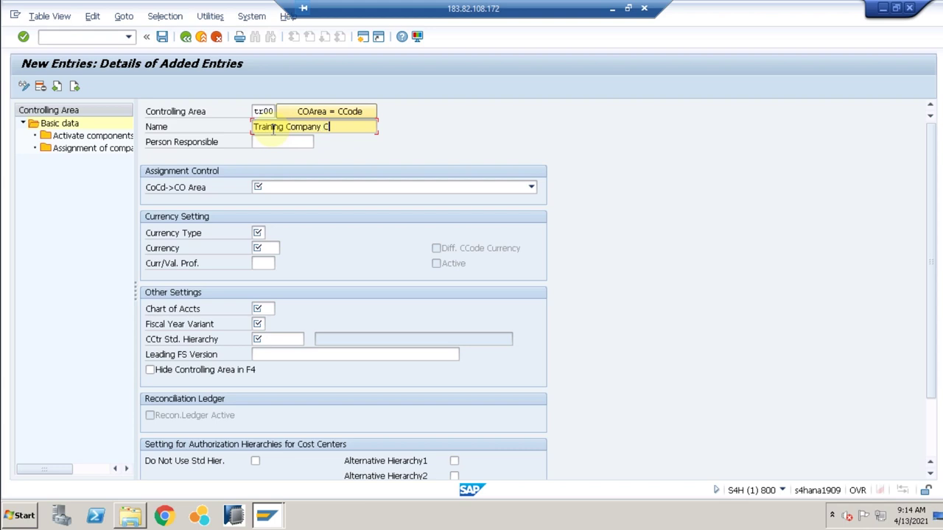
{"action": "left_click", "coordinate": [285, 189]}
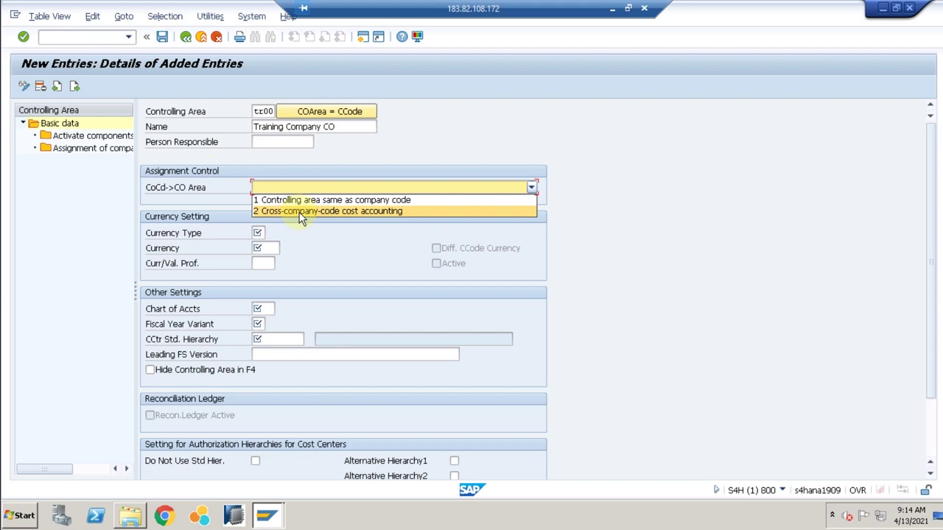
{"action": "left_click", "coordinate": [301, 214]}
Set the controlling area's currency type to 20 Controlling area currency and accept the important note.
{"action": "left_click", "coordinate": [260, 234]}
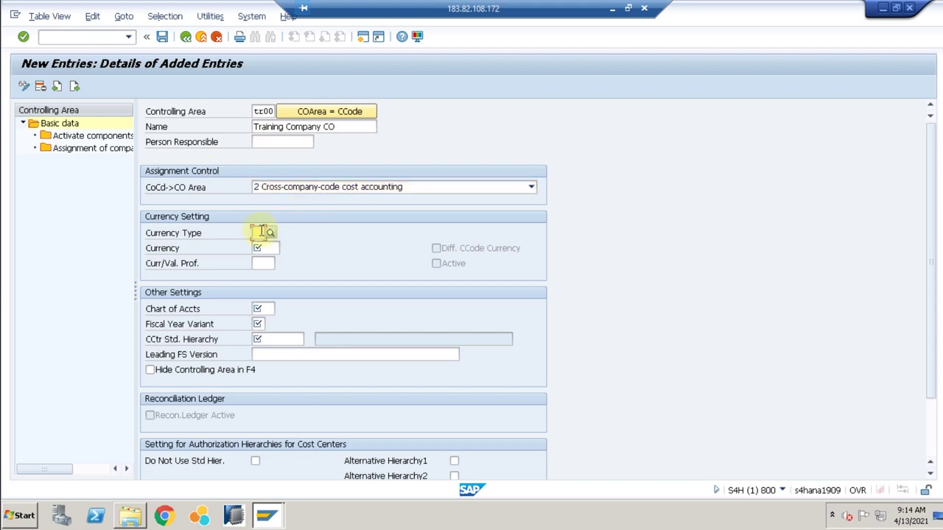
{"action": "left_click", "coordinate": [272, 234]}
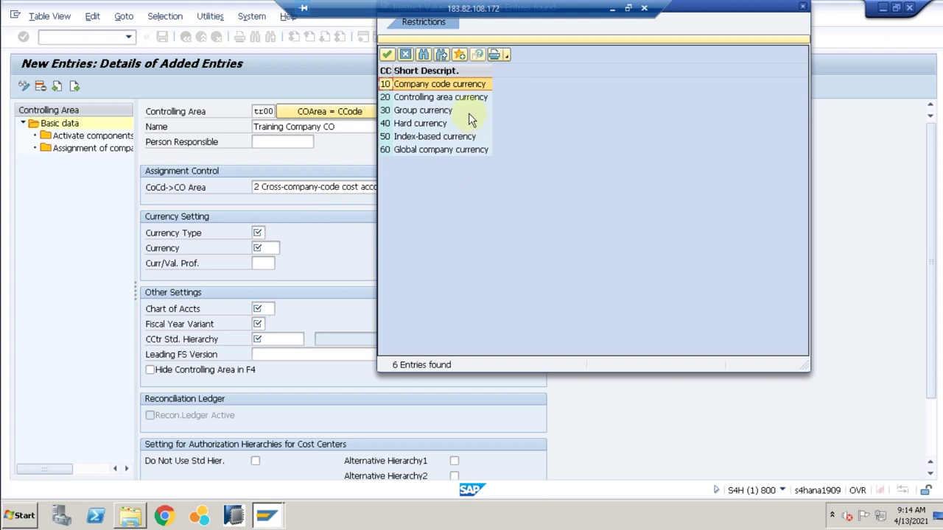
{"action": "left_click", "coordinate": [438, 100]}
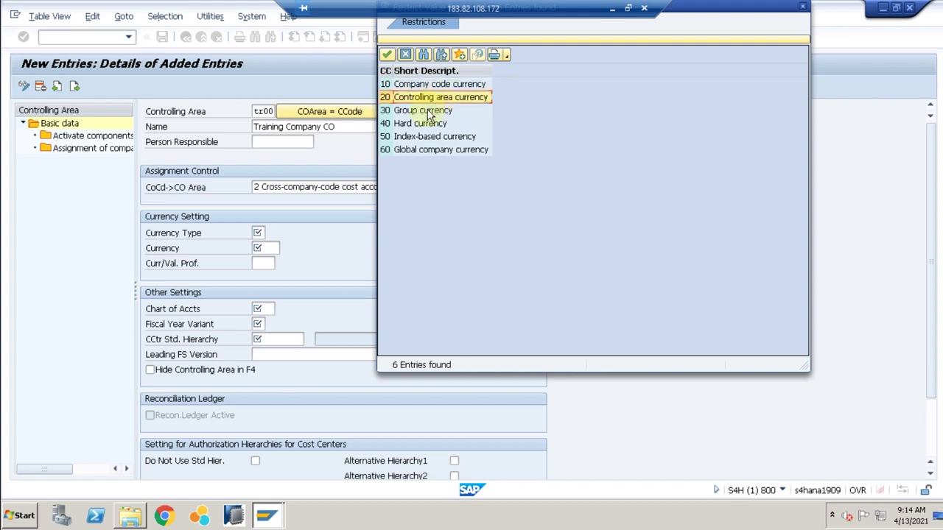
{"action": "left_click", "coordinate": [430, 113]}
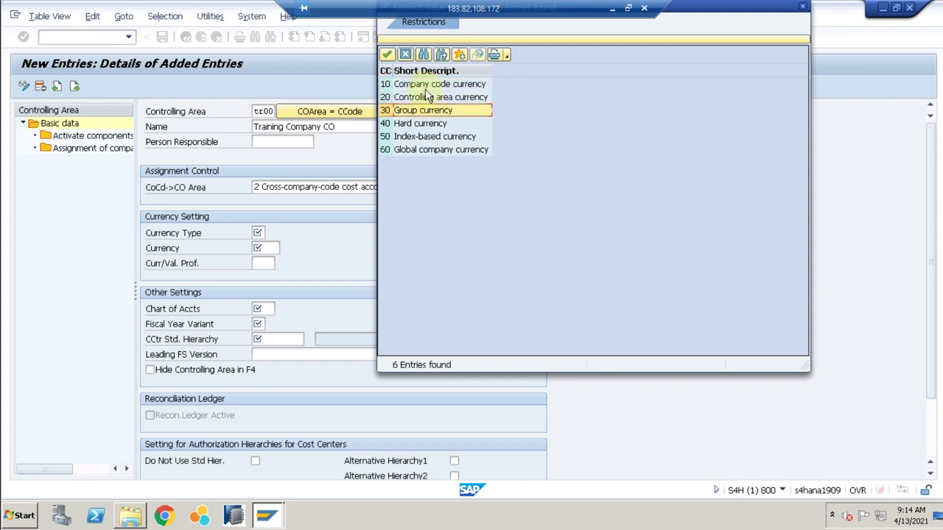
{"action": "left_click", "coordinate": [427, 86]}
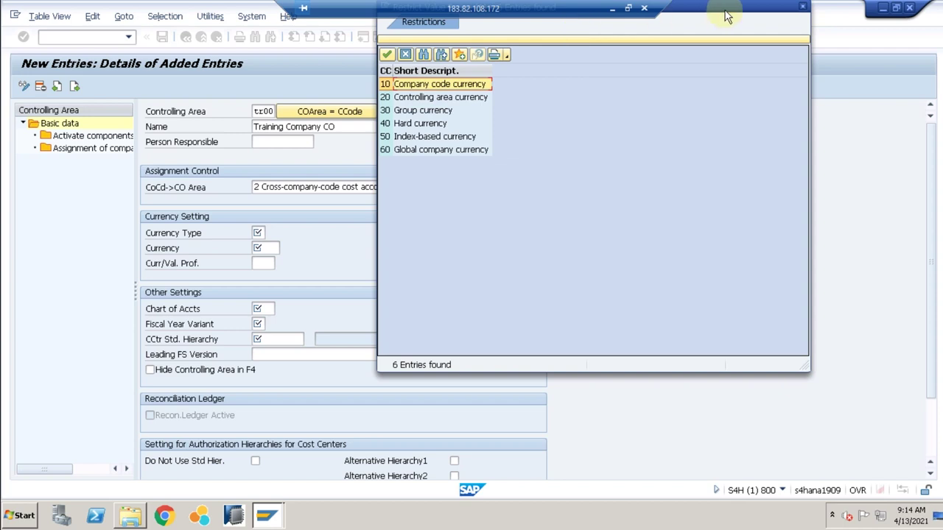
{"action": "left_click_drag", "start_coordinate": [726, 10], "coordinate": [639, 91]}
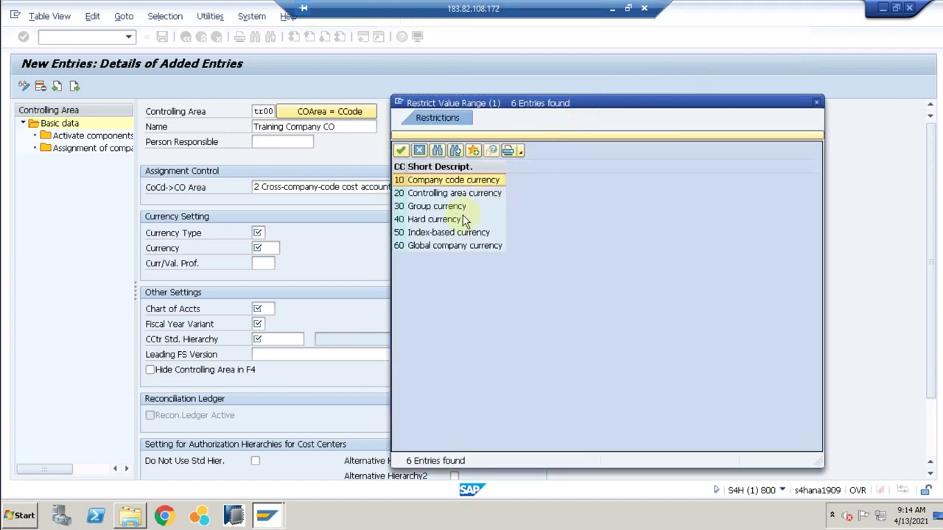
{"action": "left_click", "coordinate": [404, 209]}
{"action": "left_click", "coordinate": [405, 197]}
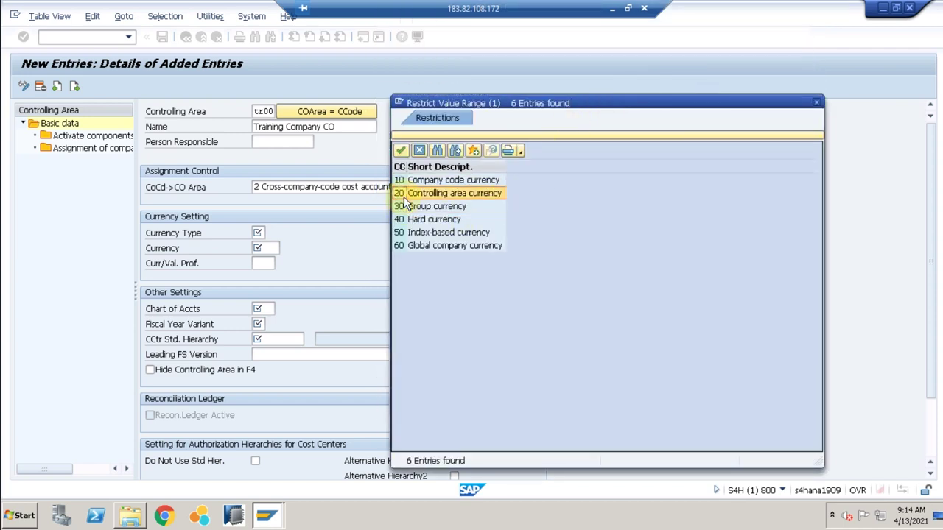
{"action": "double_click", "coordinate": [403, 197]}
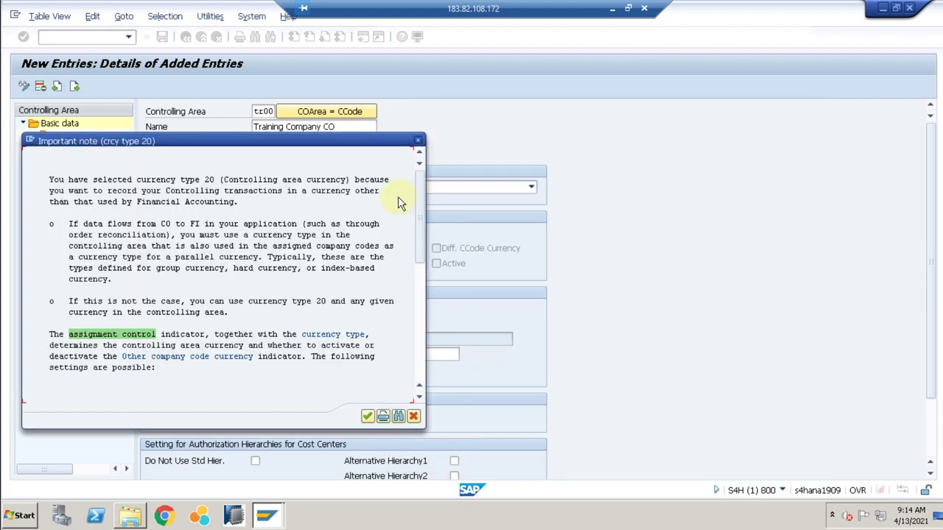
{"action": "key", "text": "Return"}
{"action": "left_click", "coordinate": [264, 249]}
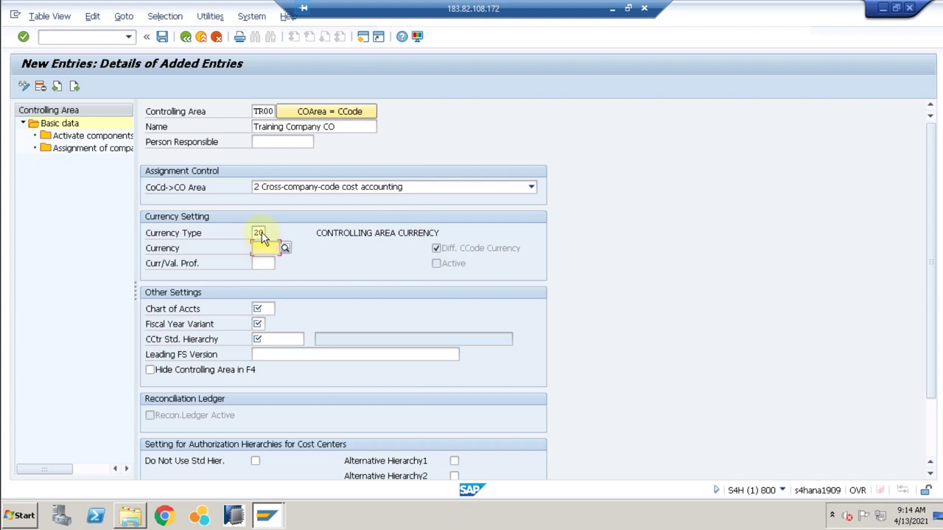
Set the controlling area's currency type to 30 Group currency and its currency to EUR.
{"action": "left_click", "coordinate": [259, 233]}
{"action": "key", "text": "BackSpace"}
{"action": "key", "text": "BackSpace"}
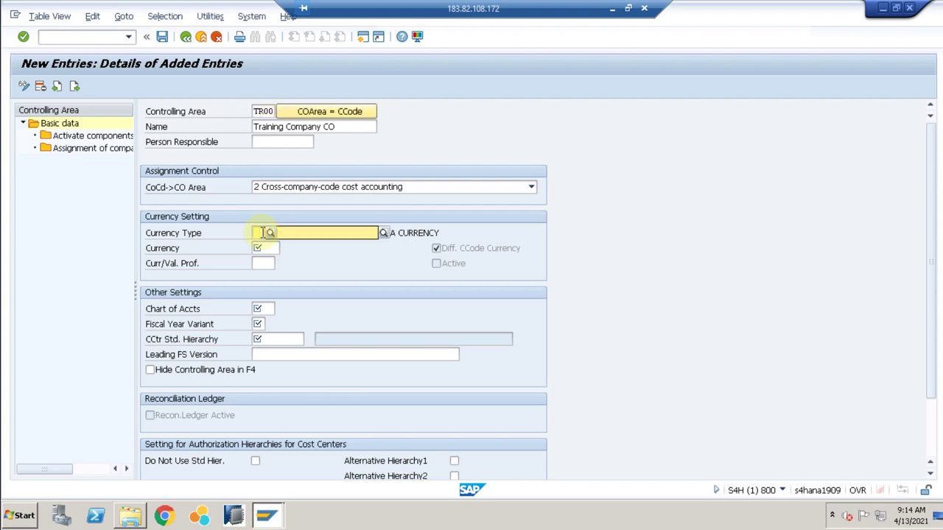
{"action": "type", "text": "30"}
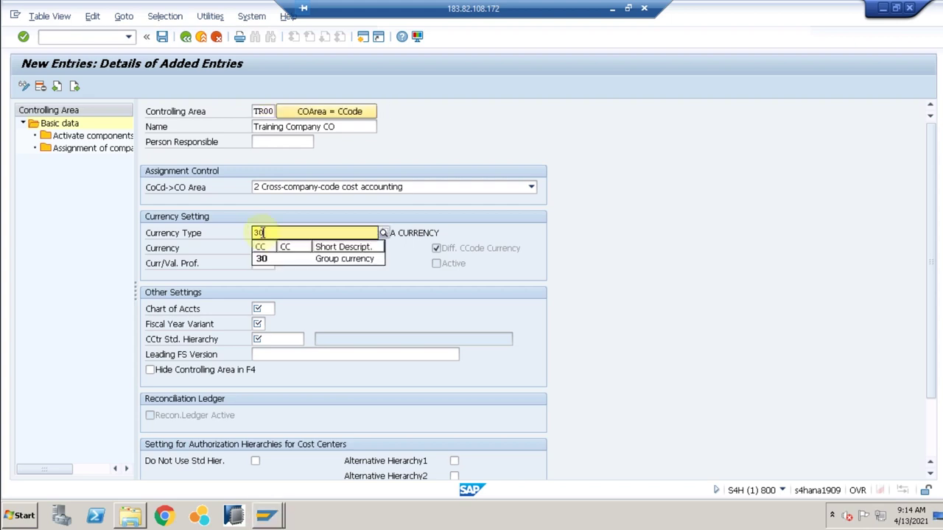
{"action": "left_click", "coordinate": [293, 264]}
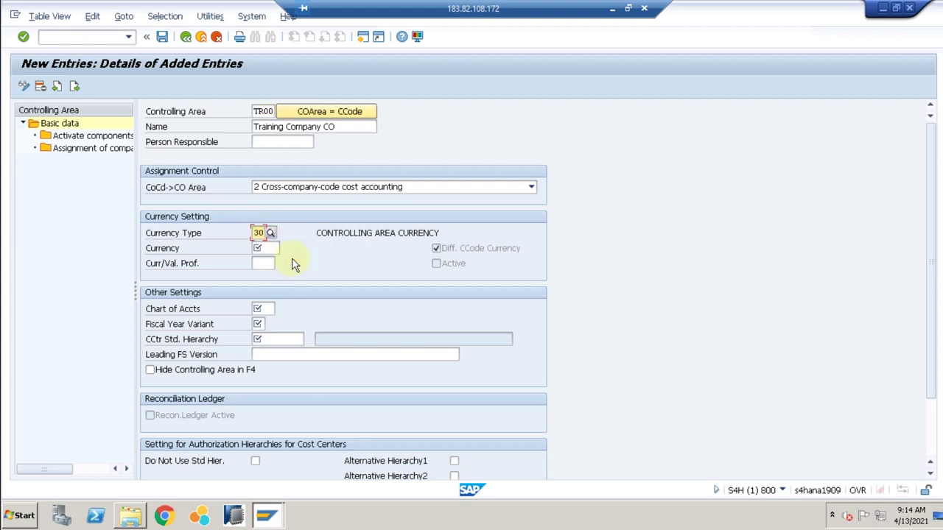
{"action": "left_click", "coordinate": [267, 249]}
{"action": "type", "text": "eur"}
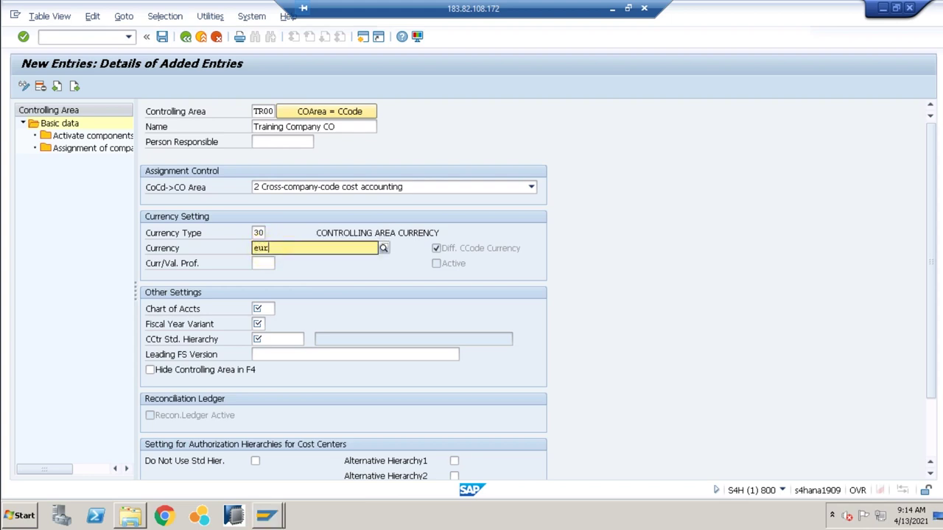
{"action": "key", "text": "Return"}
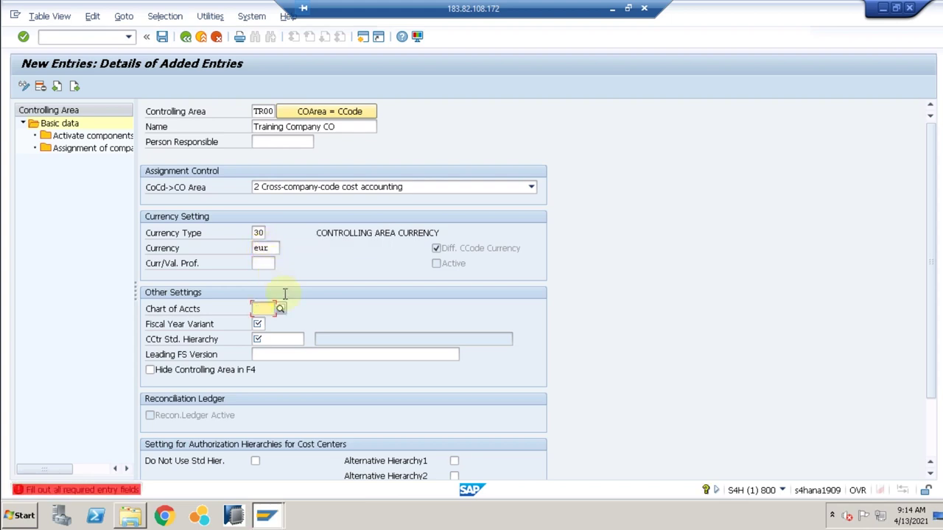
Look through the available charts of accounts for controlling area TR00 and close the list without choosing one.
{"action": "key", "text": "F4"}
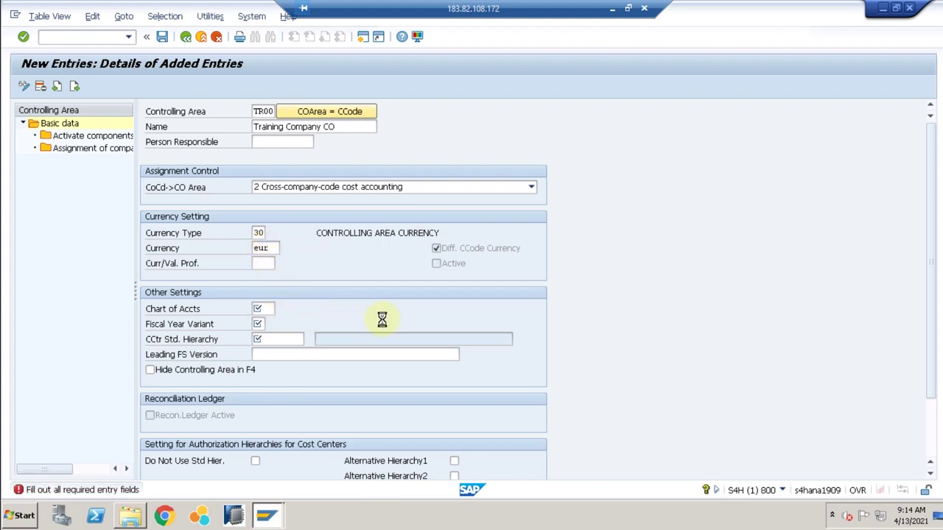
{"action": "scroll", "coordinate": [414, 317], "scroll_direction": "down", "scroll_amount": 20}
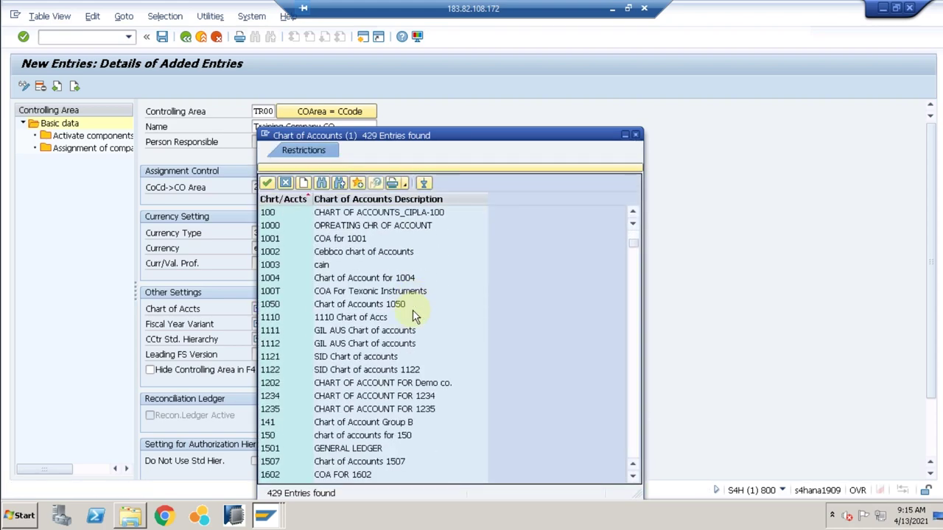
{"action": "scroll", "coordinate": [415, 317], "scroll_direction": "down", "scroll_amount": 15}
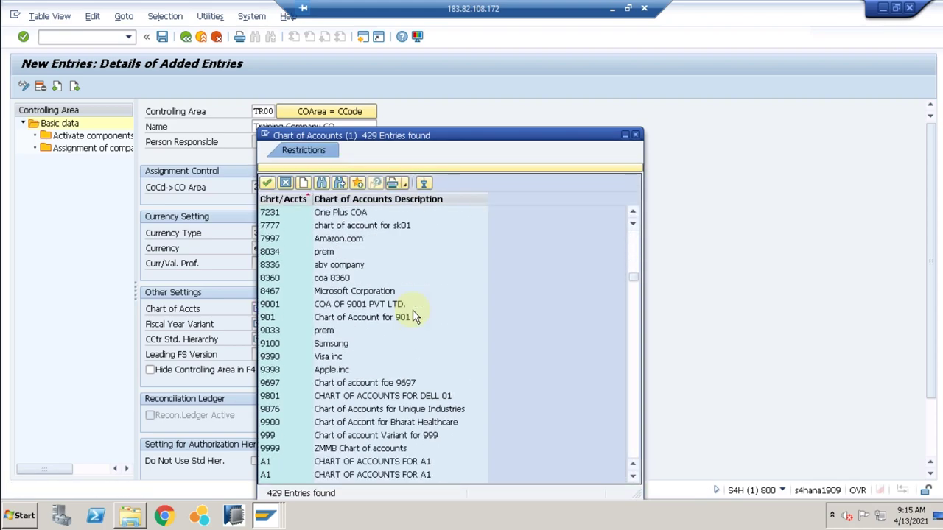
{"action": "left_click", "coordinate": [285, 183]}
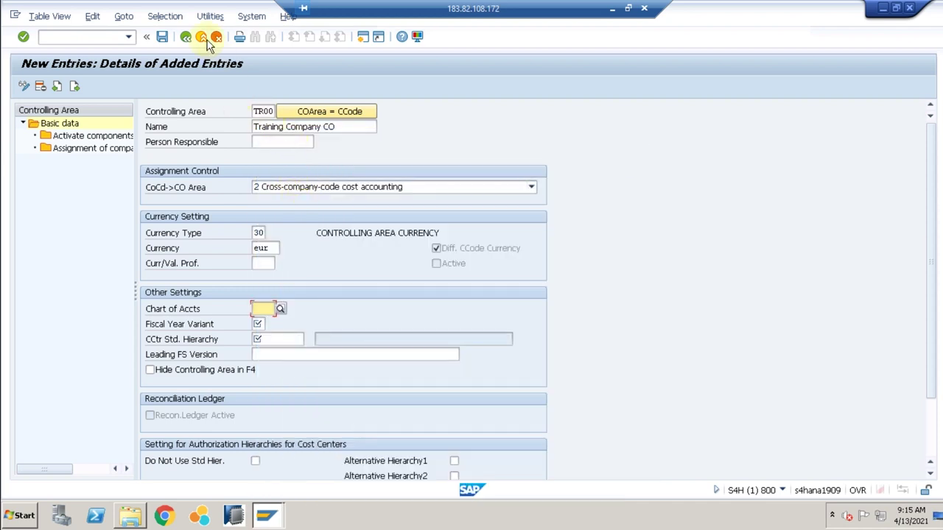
Start a second session and open the SAP Reference IMG through transaction SPRO.
{"action": "left_click", "coordinate": [364, 36]}
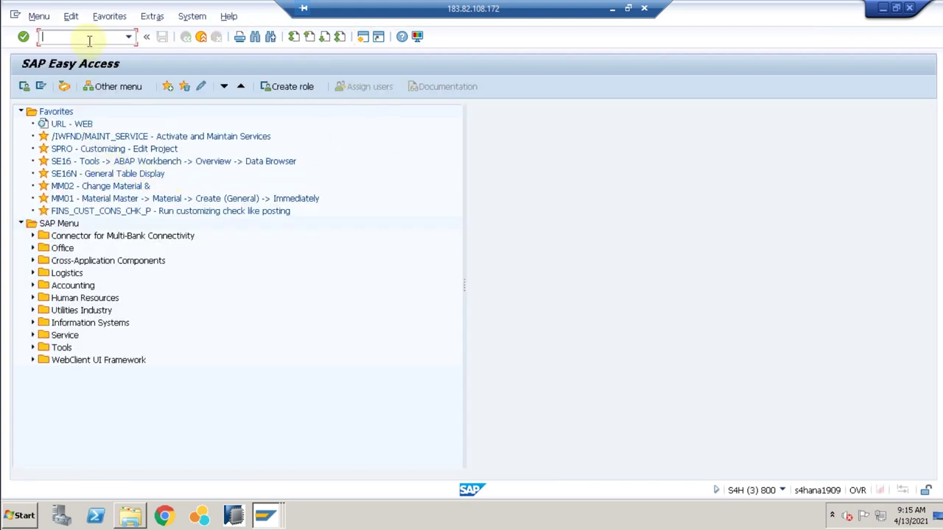
{"action": "type", "text": "spro"}
{"action": "key", "text": "Return"}
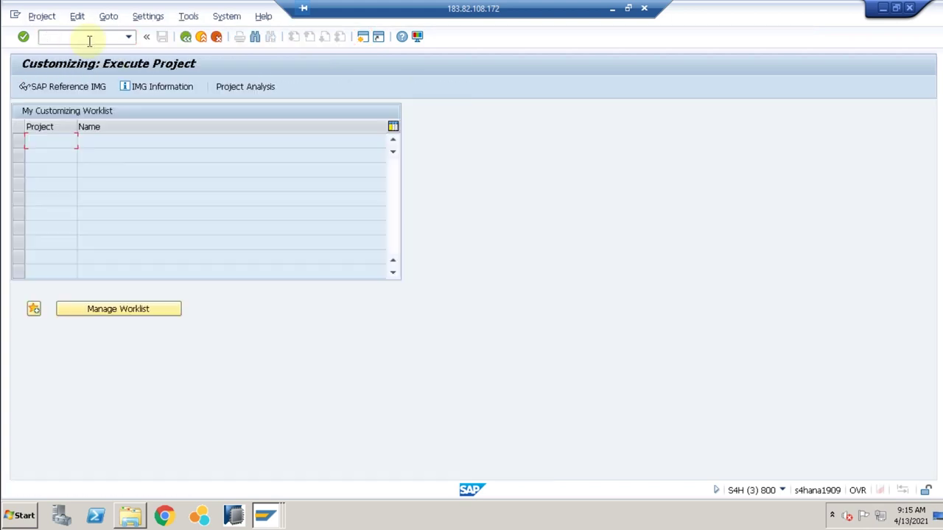
{"action": "left_click", "coordinate": [79, 87]}
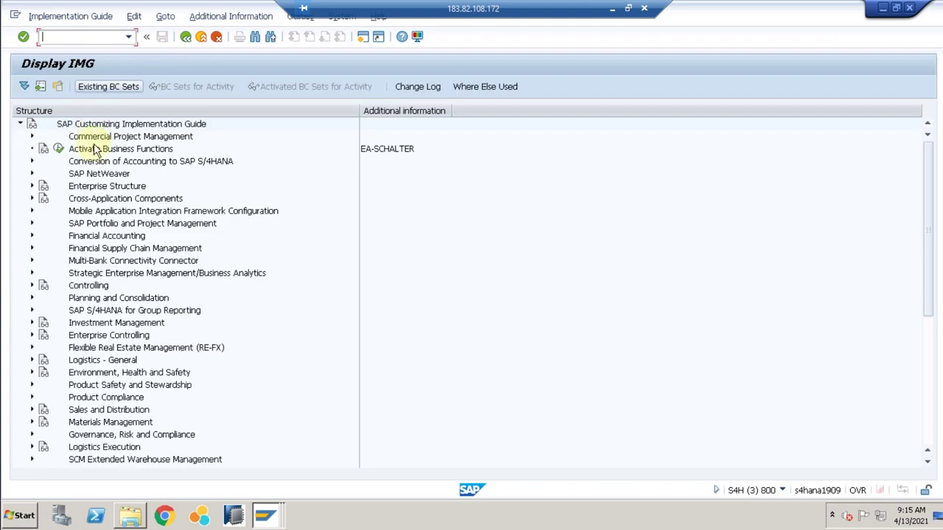
Open the Edit Chart of Accounts List activity under Financial Accounting, General Ledger Accounting, Master Data, G/L Accounts, Preparations.
{"action": "left_click", "coordinate": [32, 236]}
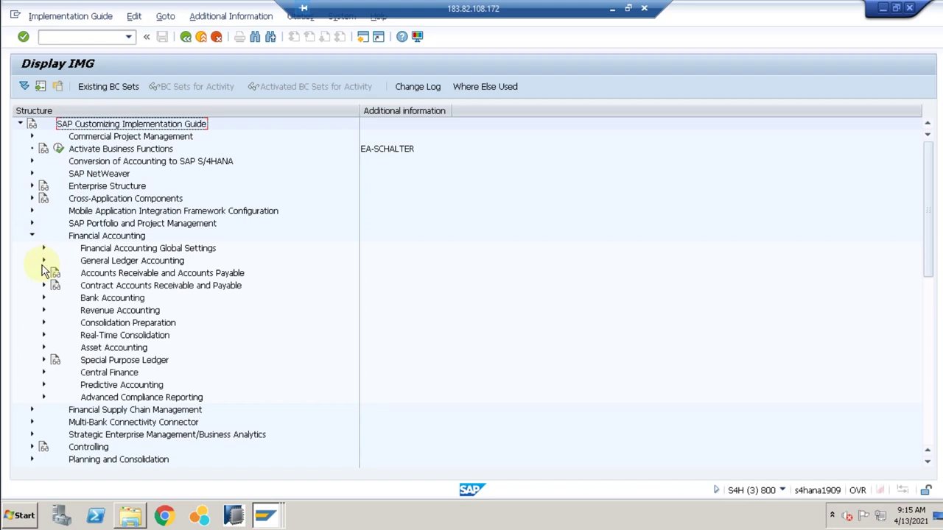
{"action": "left_click", "coordinate": [43, 261]}
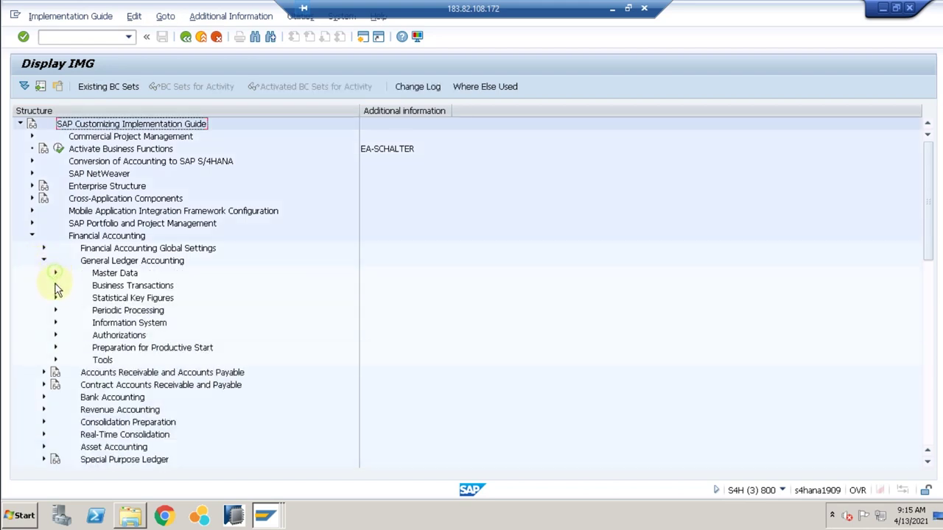
{"action": "left_click", "coordinate": [56, 273]}
{"action": "left_click", "coordinate": [67, 285]}
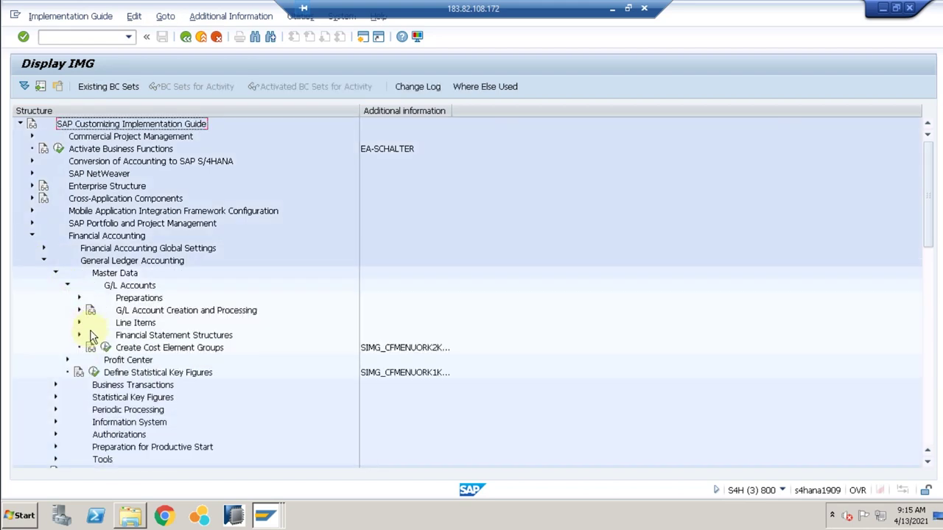
{"action": "left_click", "coordinate": [78, 298]}
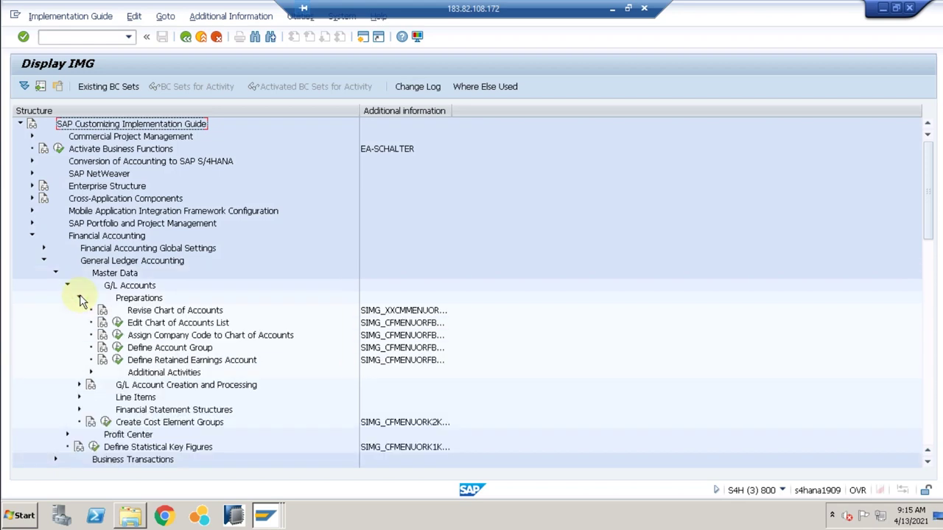
{"action": "left_click", "coordinate": [116, 325]}
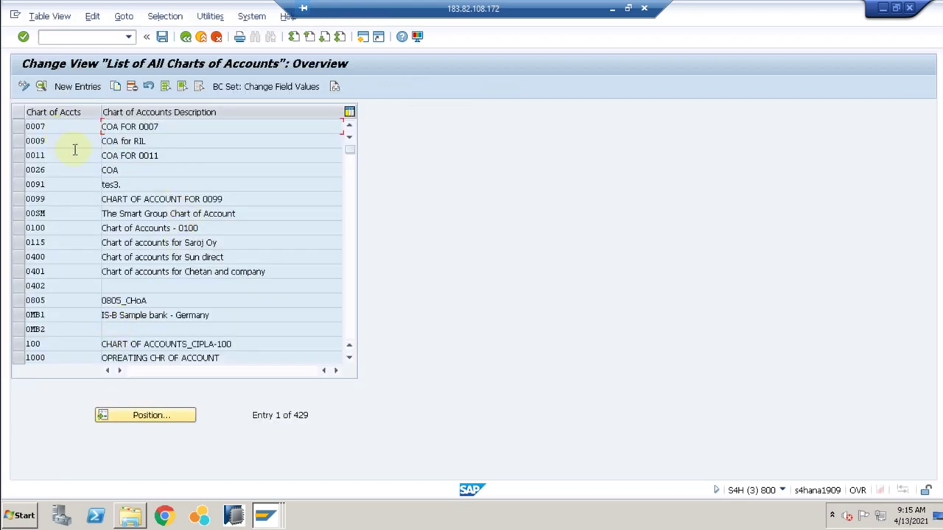
Add a new chart of accounts TR00 with the description COA for Training Company.
{"action": "scroll", "coordinate": [170, 223], "scroll_direction": "down", "scroll_amount": 8}
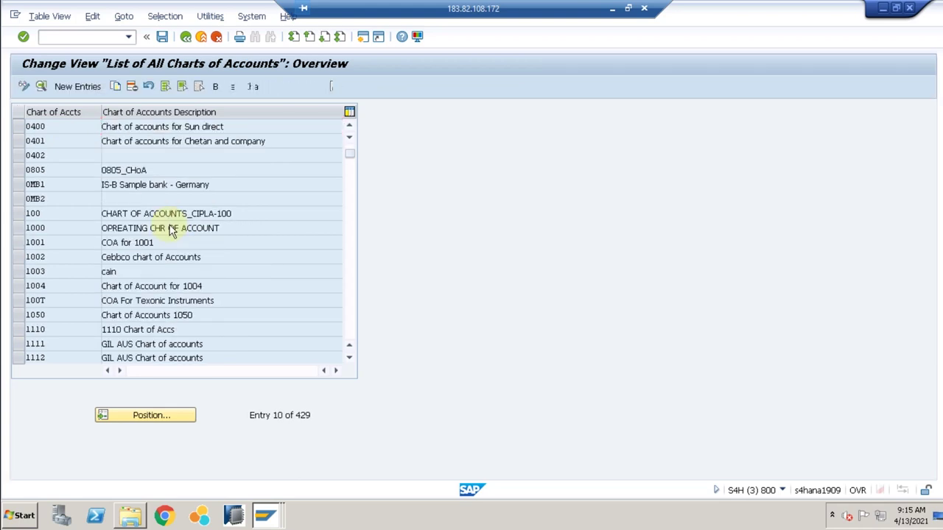
{"action": "scroll", "coordinate": [171, 224], "scroll_direction": "down", "scroll_amount": 5}
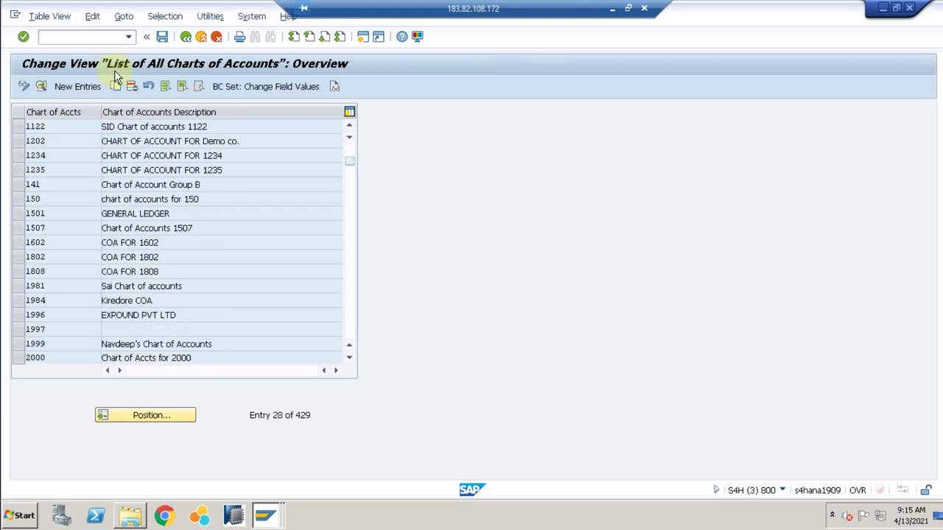
{"action": "left_click", "coordinate": [76, 86]}
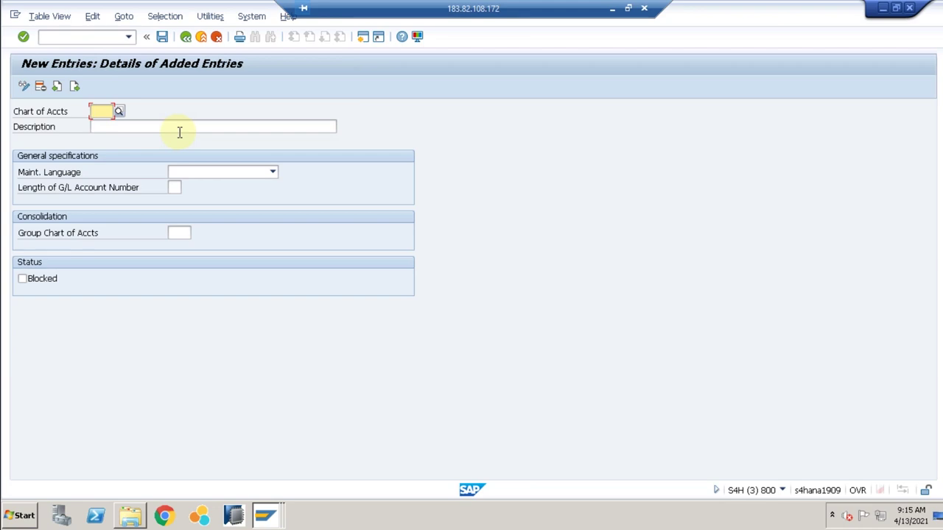
{"action": "type", "text": "tr00"}
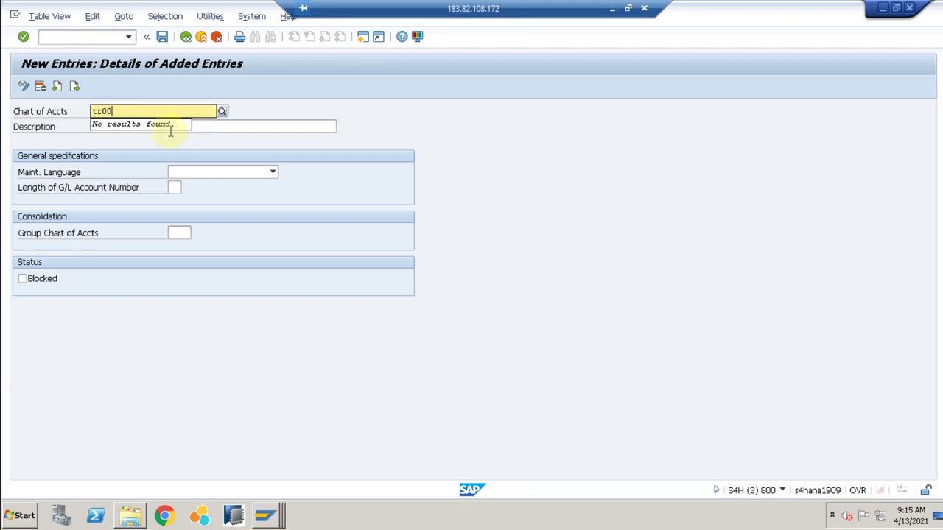
{"action": "left_click", "coordinate": [222, 126]}
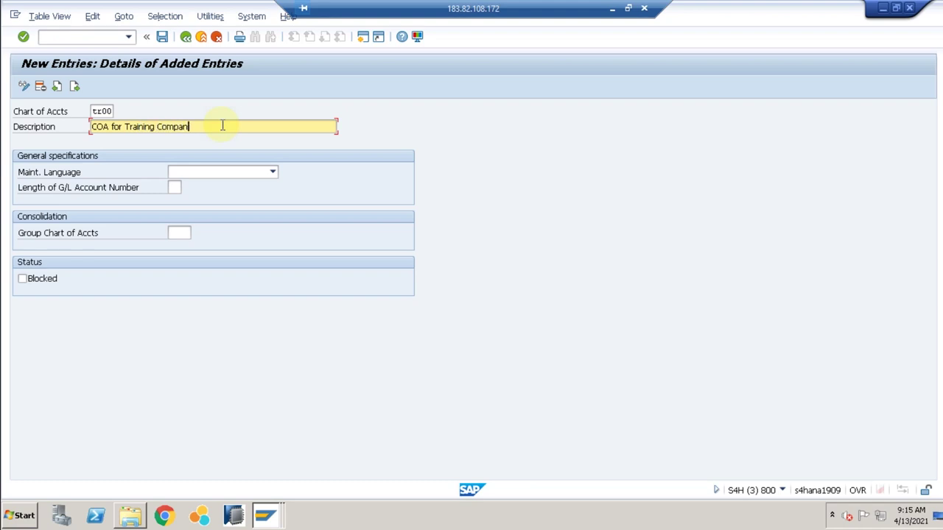
Set the chart of accounts' maintenance language to EN English and its G/L account number length to 10.
{"action": "left_click", "coordinate": [244, 174]}
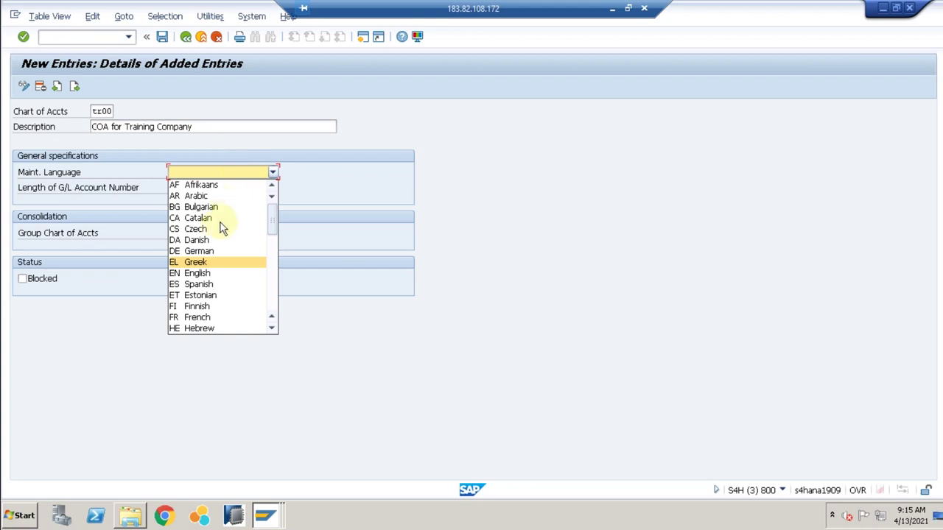
{"action": "left_click", "coordinate": [197, 273]}
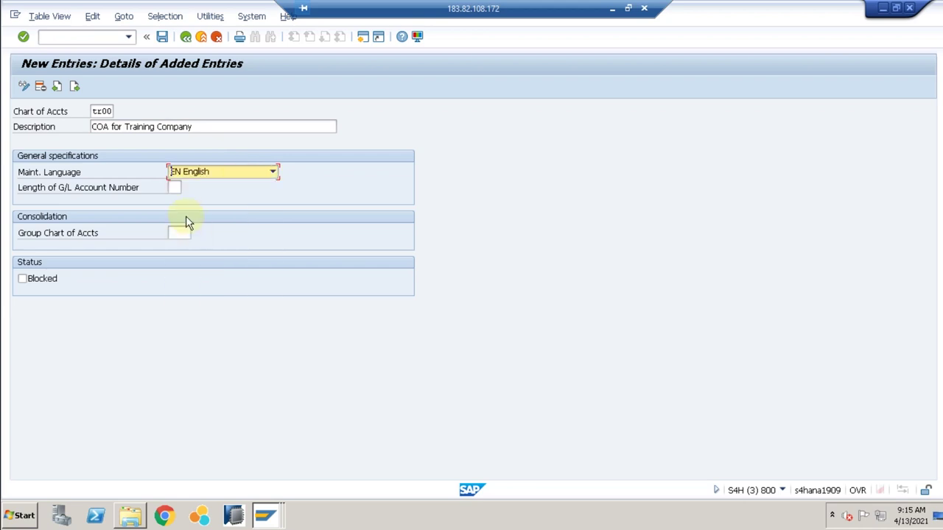
{"action": "left_click", "coordinate": [179, 189]}
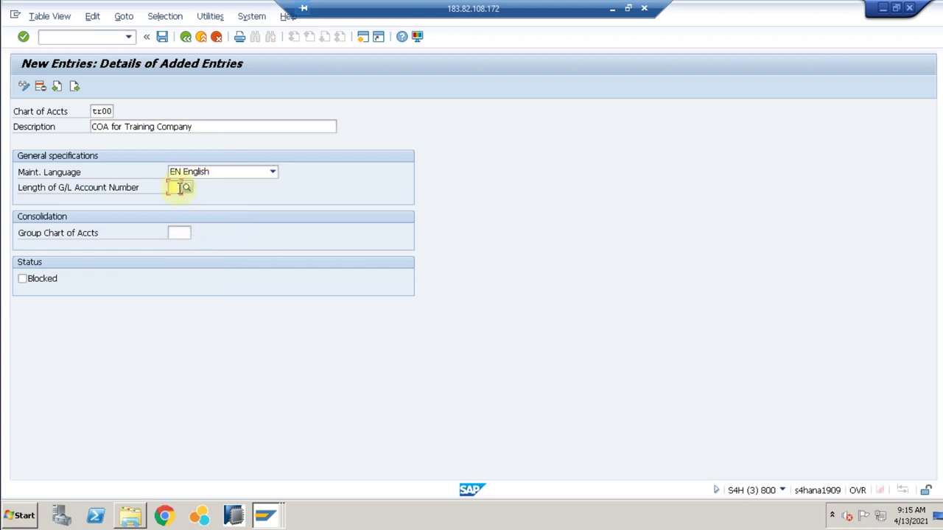
{"action": "type", "text": "10"}
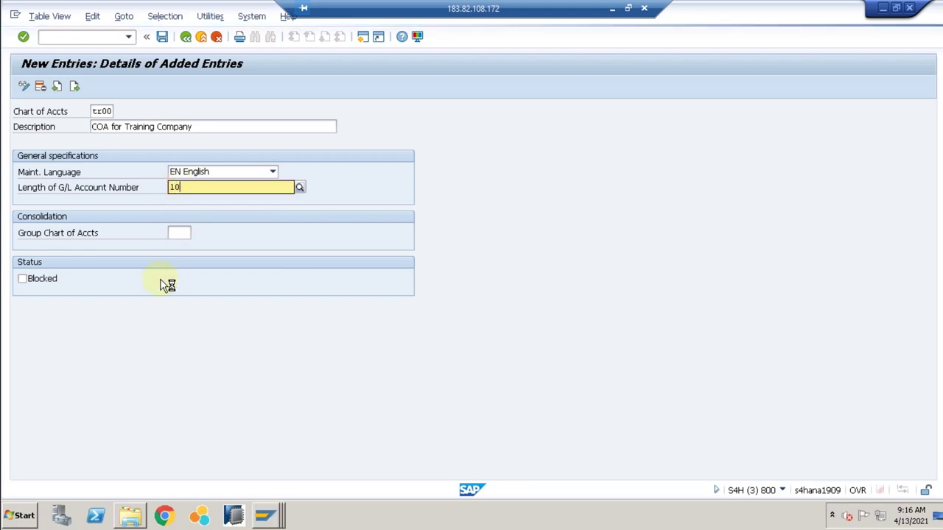
{"action": "key", "text": "Return"}
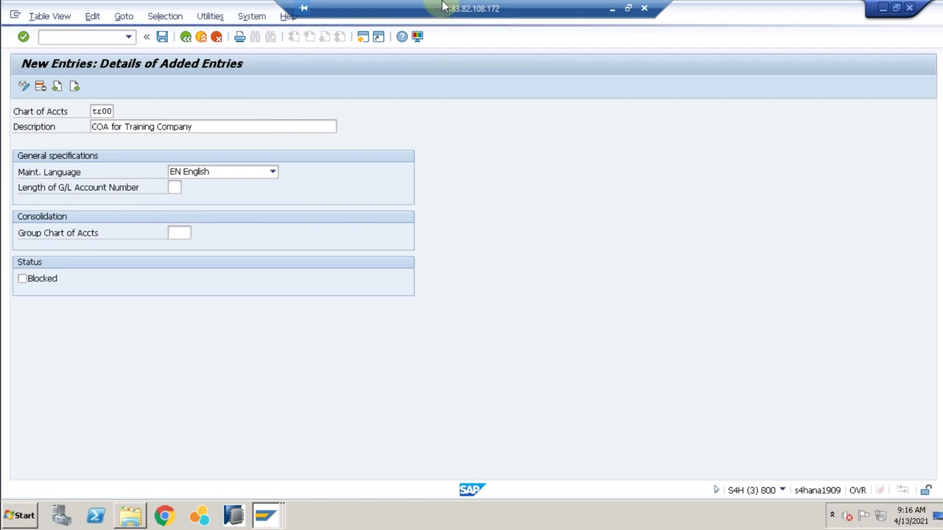
{"action": "mouse_move", "coordinate": [437, 7]}
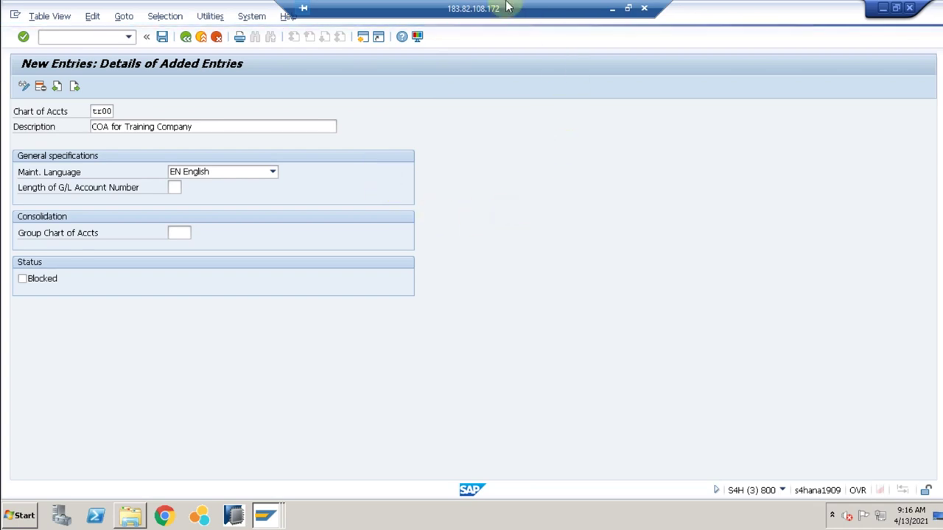
{"action": "left_click", "coordinate": [541, 10]}
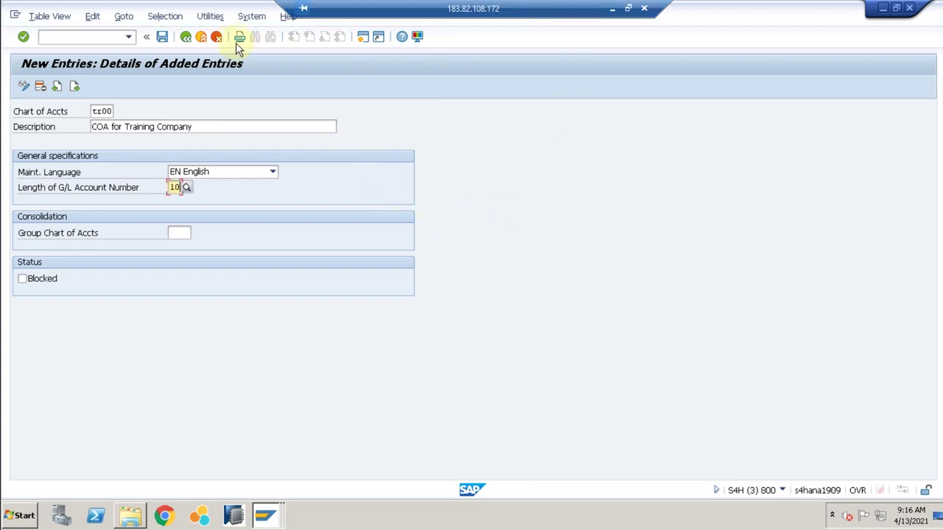
Save chart of accounts TR00 to the Training Company customizing request and return to the implementation guide.
{"action": "left_click", "coordinate": [162, 37]}
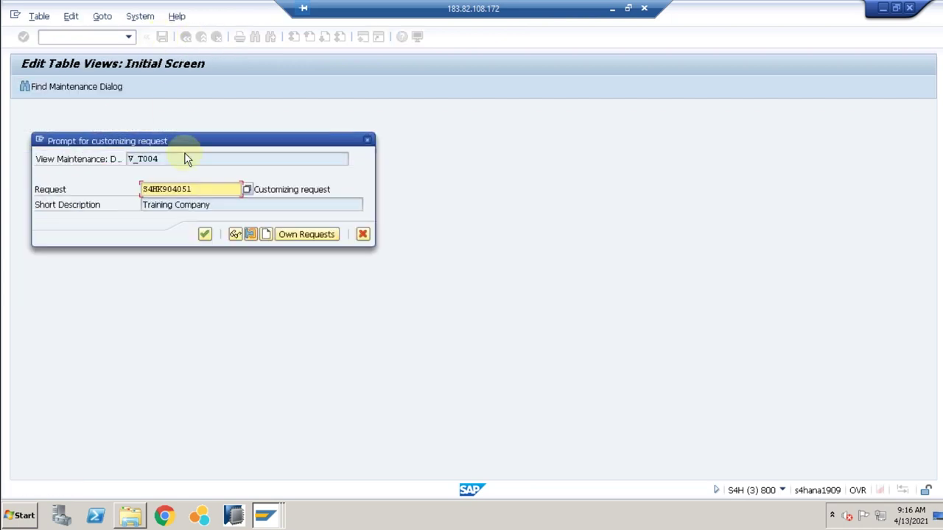
{"action": "left_click", "coordinate": [204, 233]}
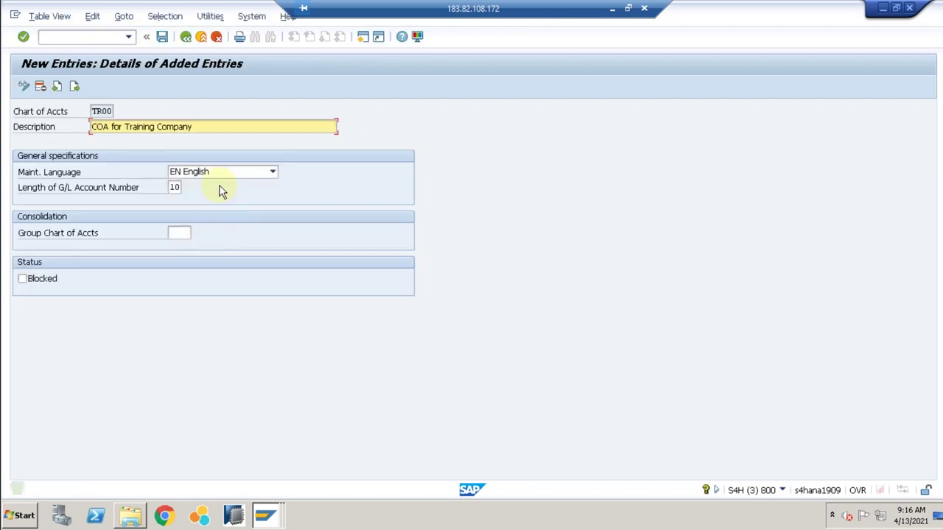
{"action": "left_click", "coordinate": [186, 41]}
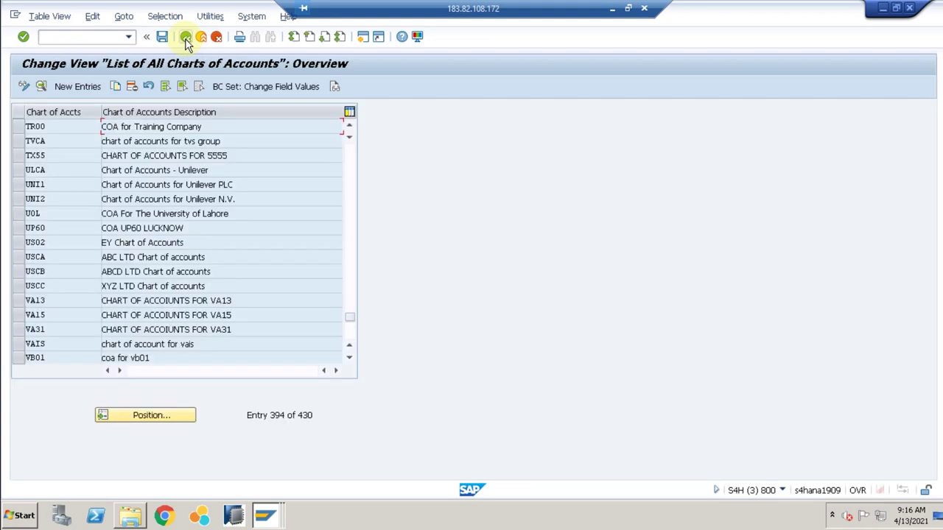
{"action": "left_click", "coordinate": [186, 38]}
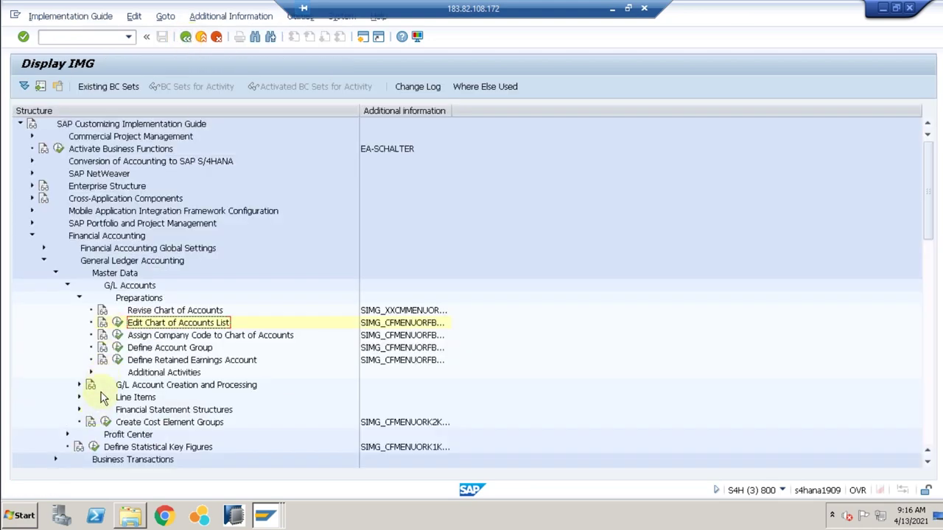
Open the Assign Company Code to Chart of Accounts activity and choose to display the locked data.
{"action": "left_click", "coordinate": [118, 335]}
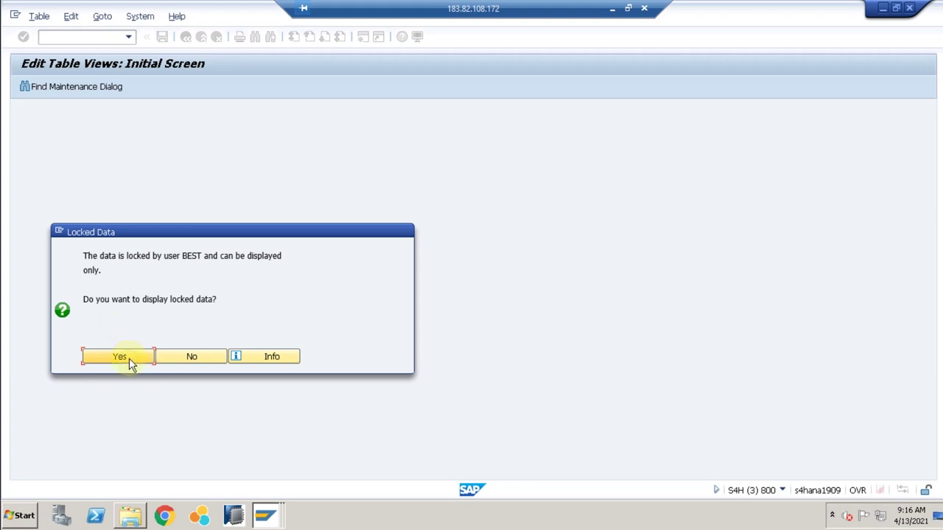
{"action": "left_click", "coordinate": [129, 358]}
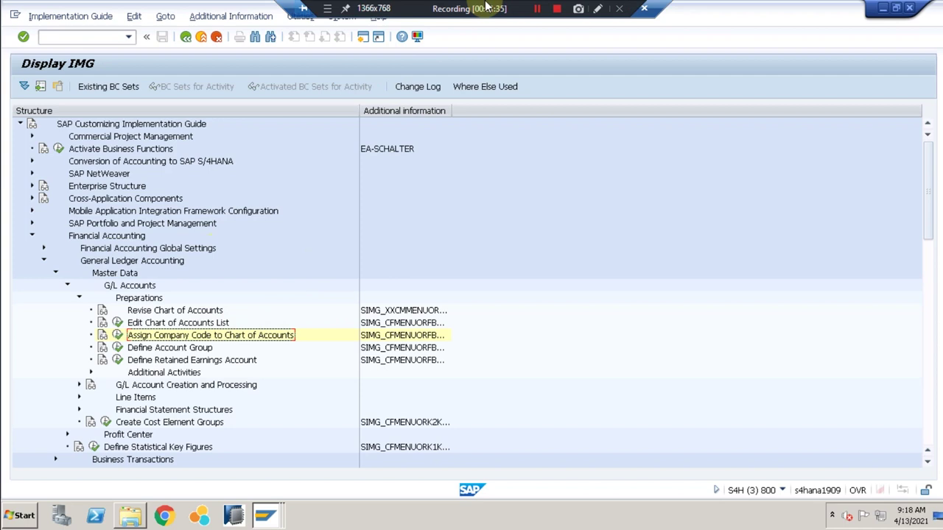
{"action": "left_click", "coordinate": [536, 9]}
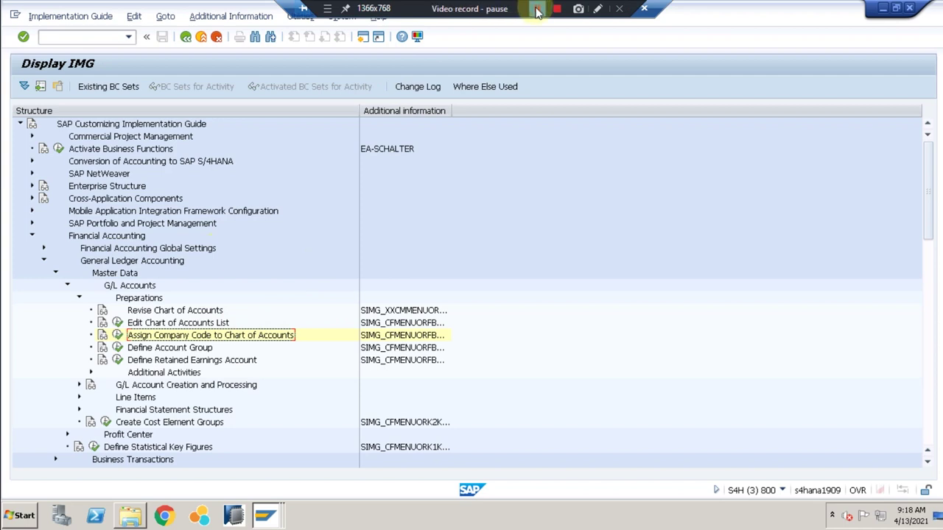
Open the Assign Company Code to Chart of Accounts activity and position the list at company code TR10.
{"action": "left_click", "coordinate": [117, 335]}
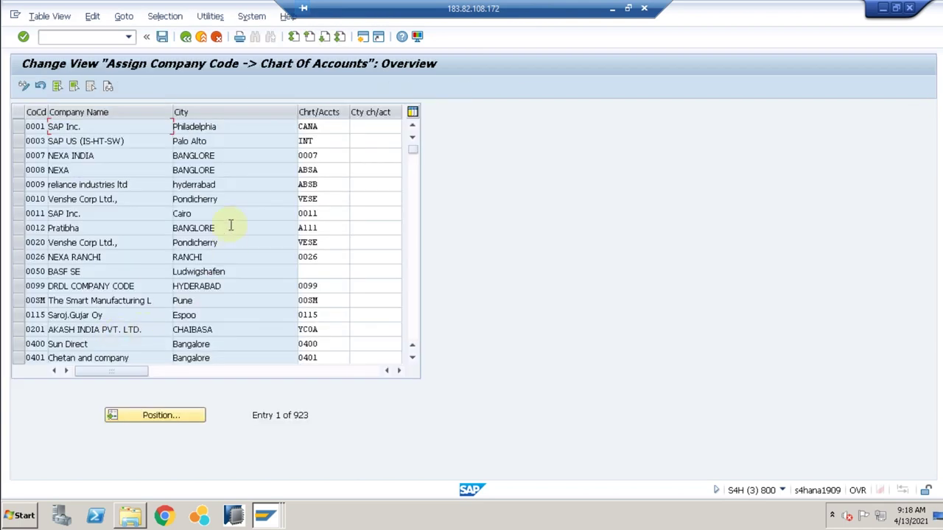
{"action": "left_click", "coordinate": [179, 415]}
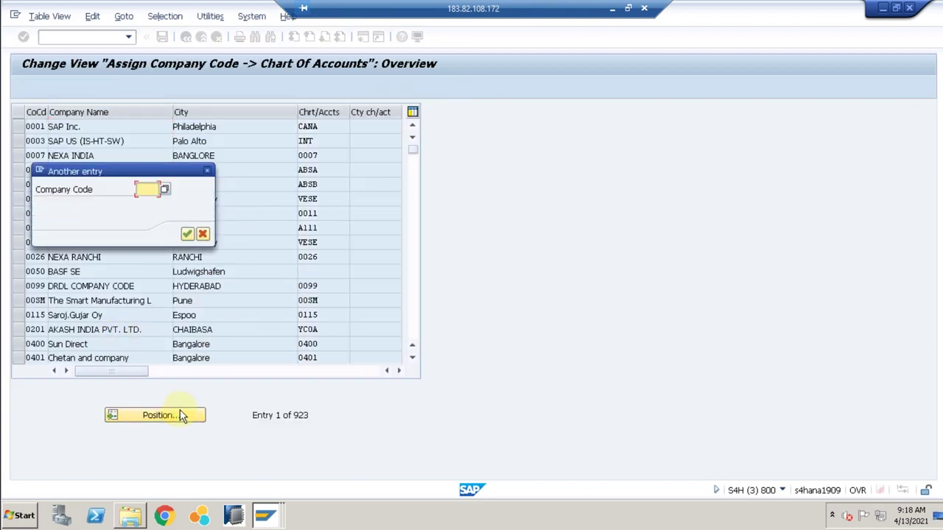
{"action": "type", "text": "tr10"}
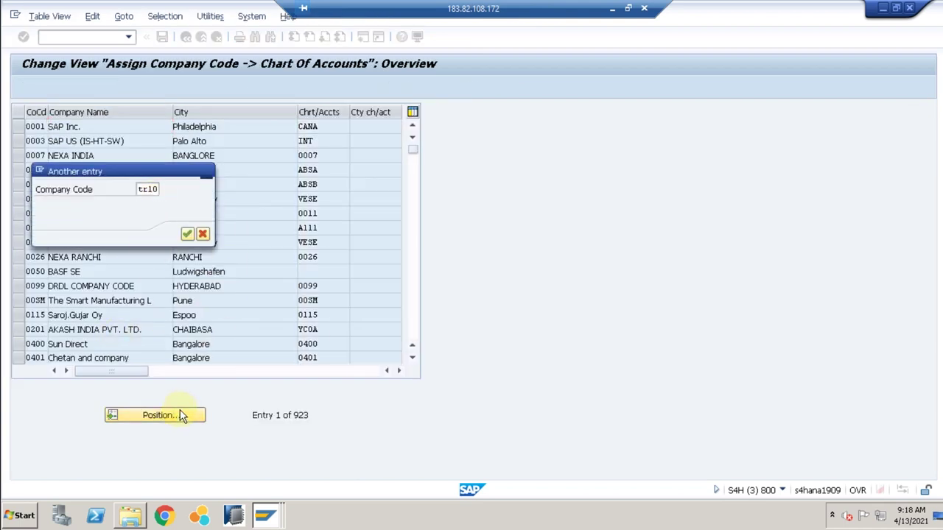
{"action": "key", "text": "Return"}
Assign chart of accounts TR00 to company codes TR10 and TR20.
{"action": "left_click", "coordinate": [321, 127]}
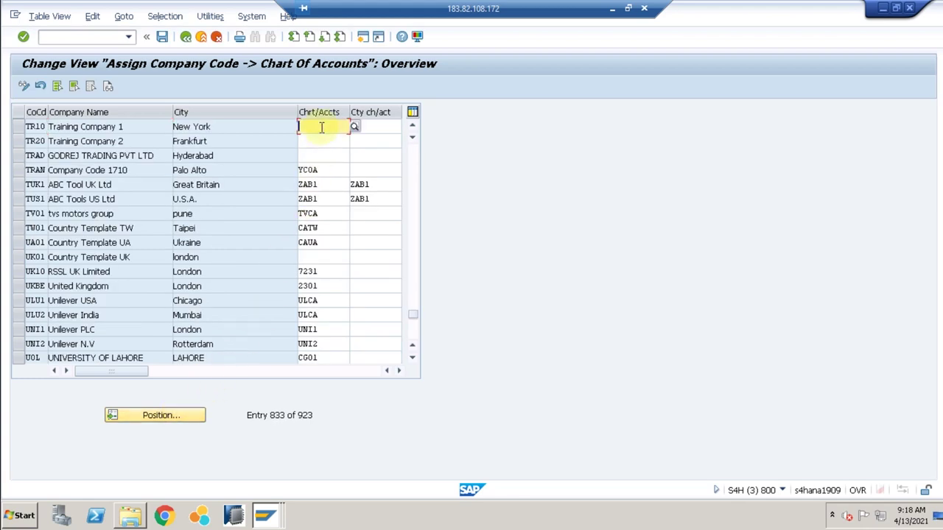
{"action": "type", "text": "tr00"}
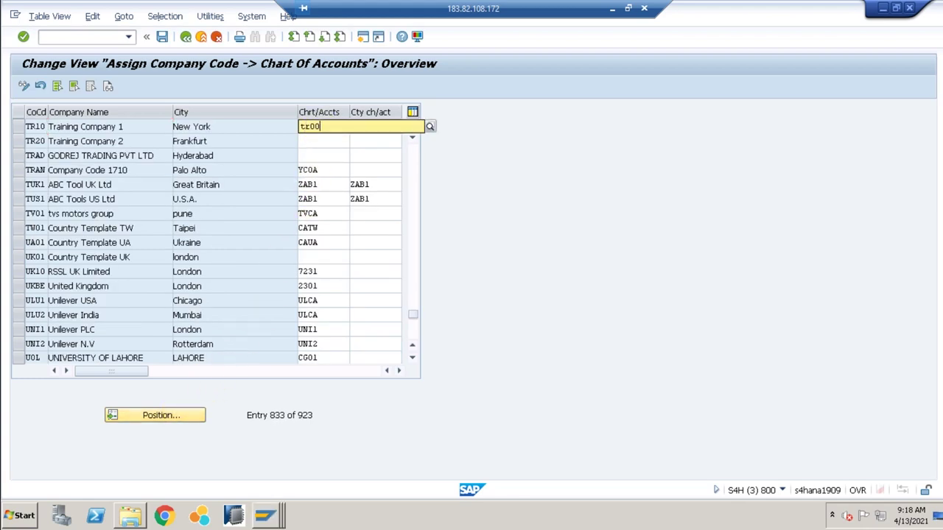
{"action": "key", "text": "Return"}
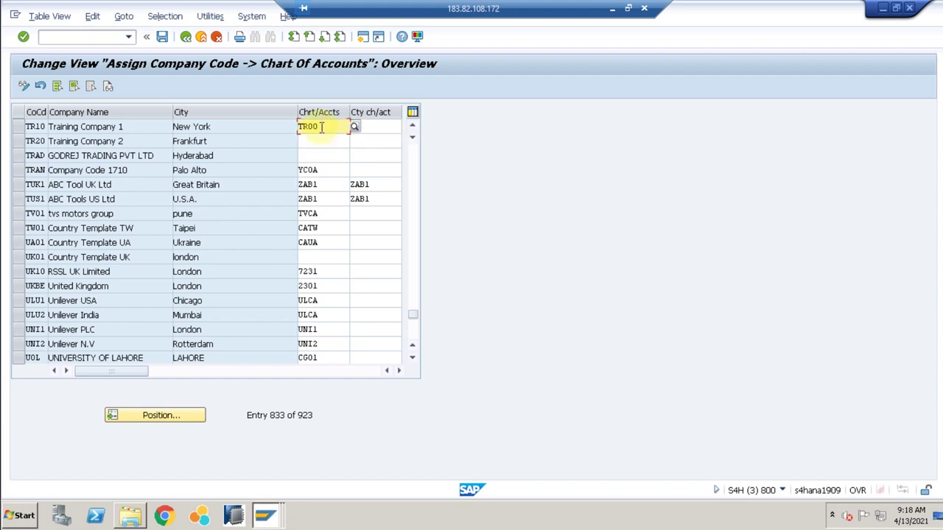
{"action": "key", "text": "Down"}
{"action": "type", "text": "t"}
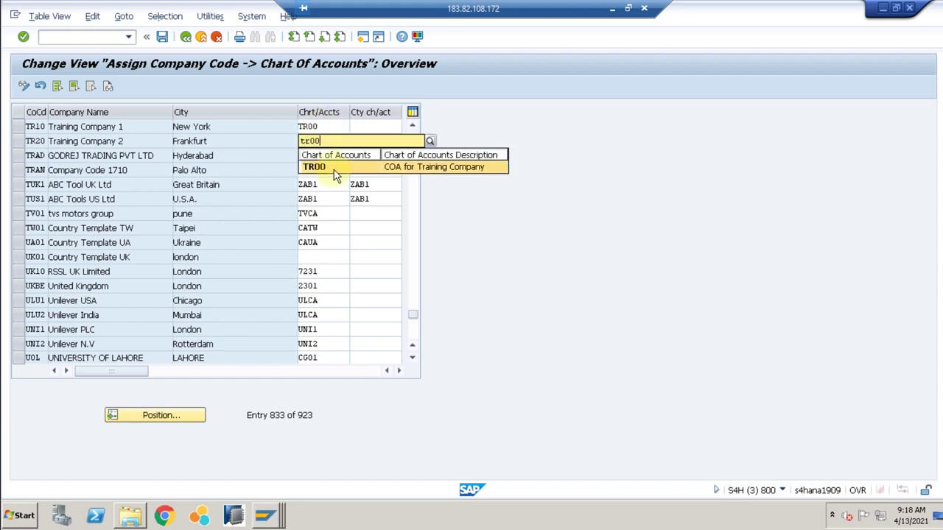
{"action": "left_click", "coordinate": [324, 166]}
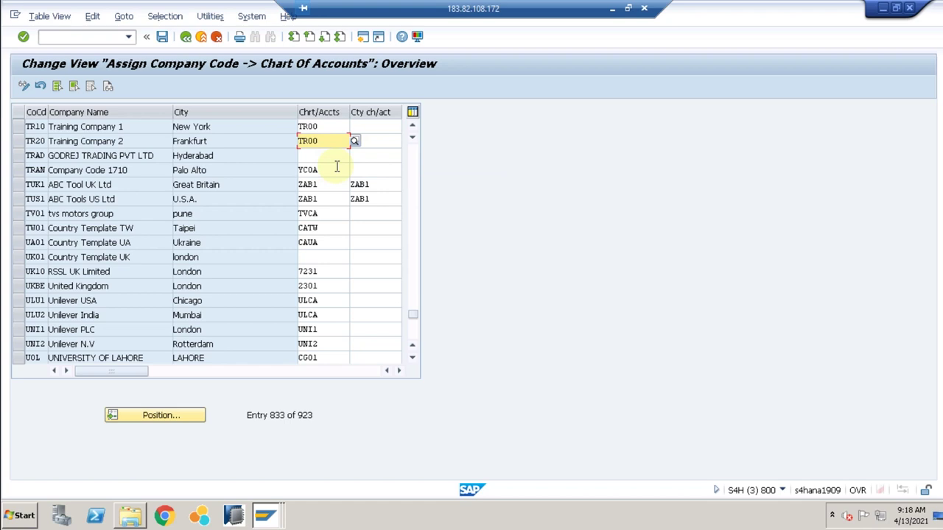
Save the company code assignments to the Training Company customizing request and return to the implementation guide.
{"action": "left_click", "coordinate": [162, 37]}
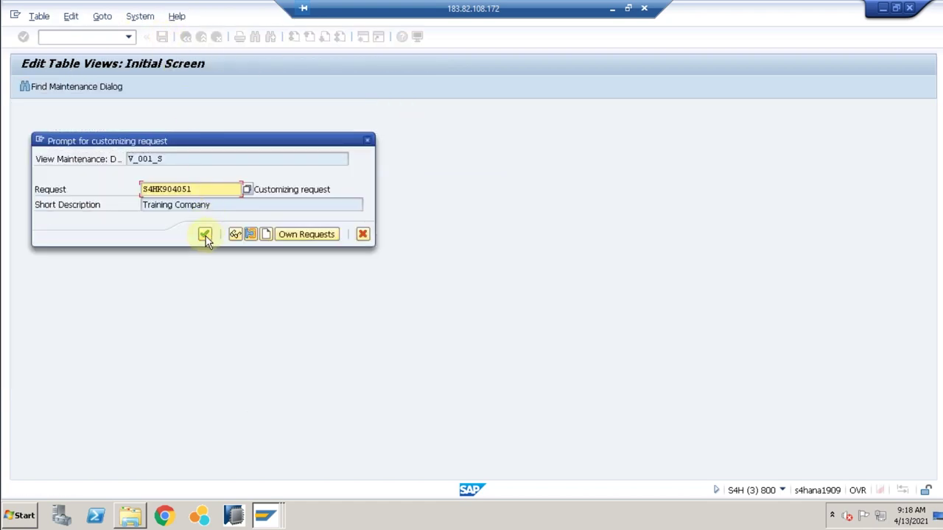
{"action": "left_click", "coordinate": [205, 235]}
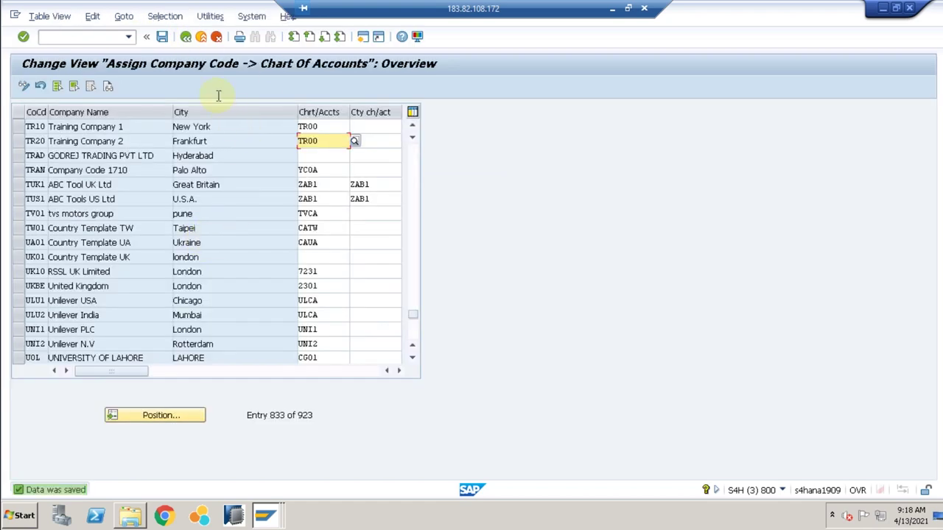
{"action": "left_click", "coordinate": [161, 40]}
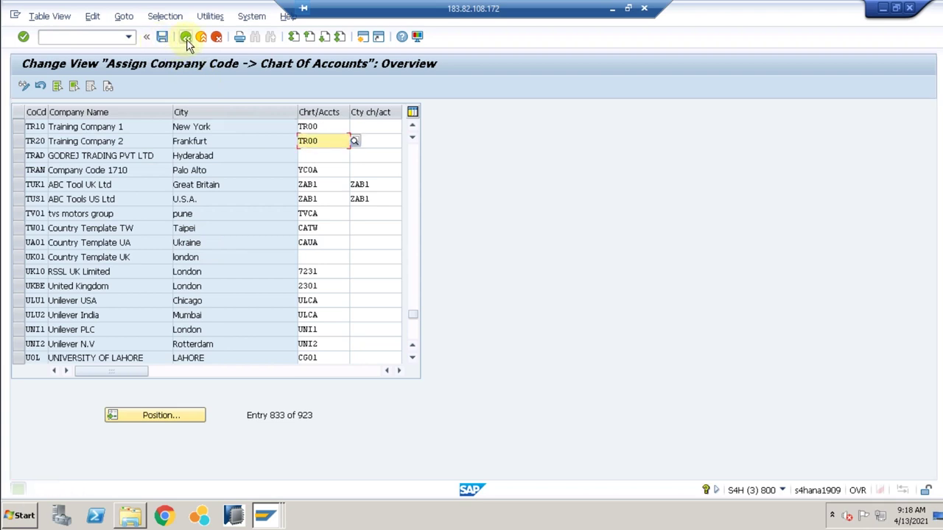
{"action": "left_click", "coordinate": [187, 41]}
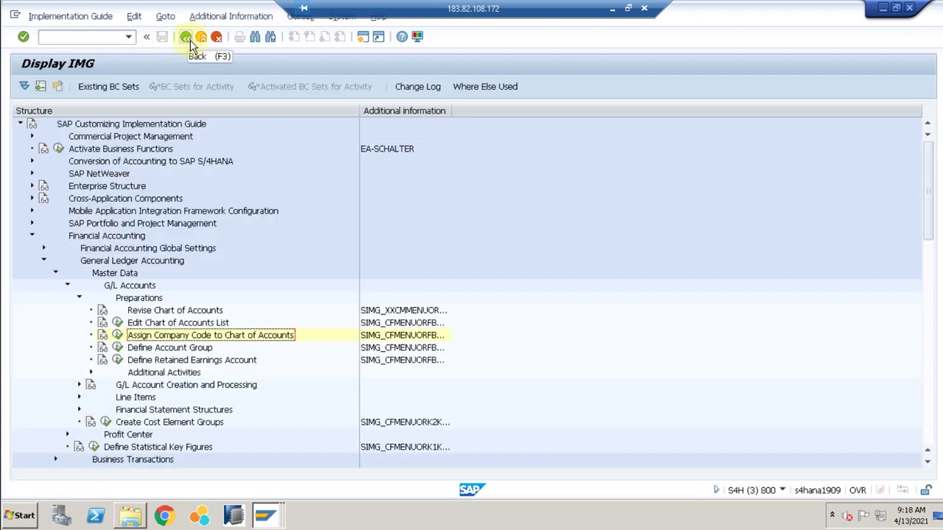
Switch to the session with the new controlling area entry and set its chart of accounts to TR00 and fiscal year variant to K4.
{"action": "left_click", "coordinate": [266, 518]}
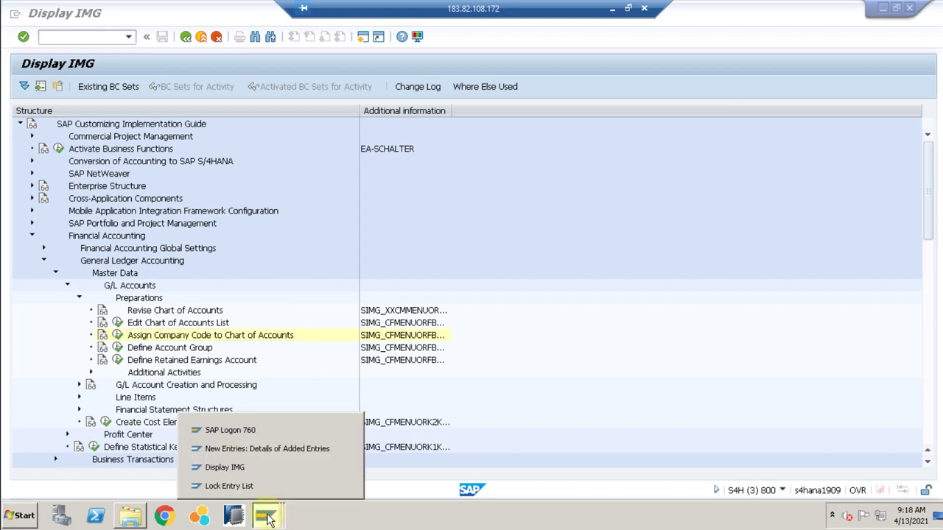
{"action": "left_click", "coordinate": [250, 448]}
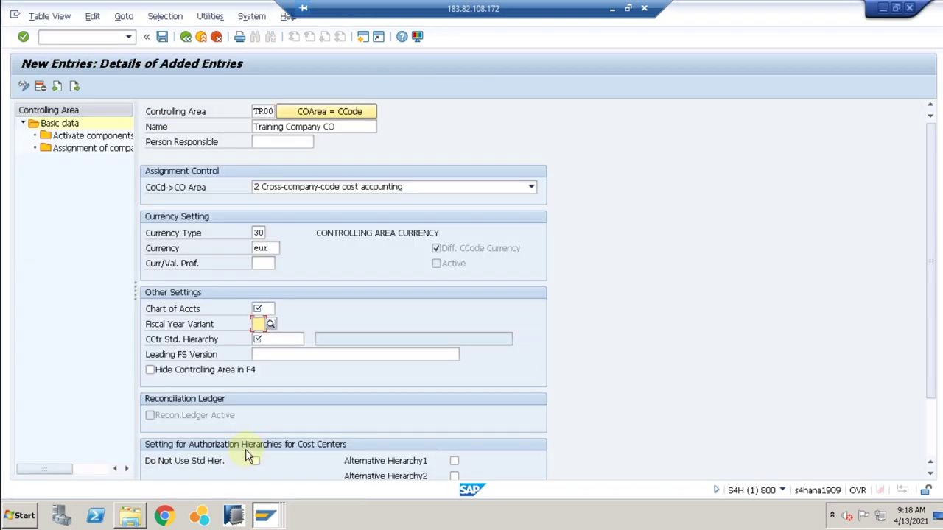
{"action": "left_click", "coordinate": [263, 308]}
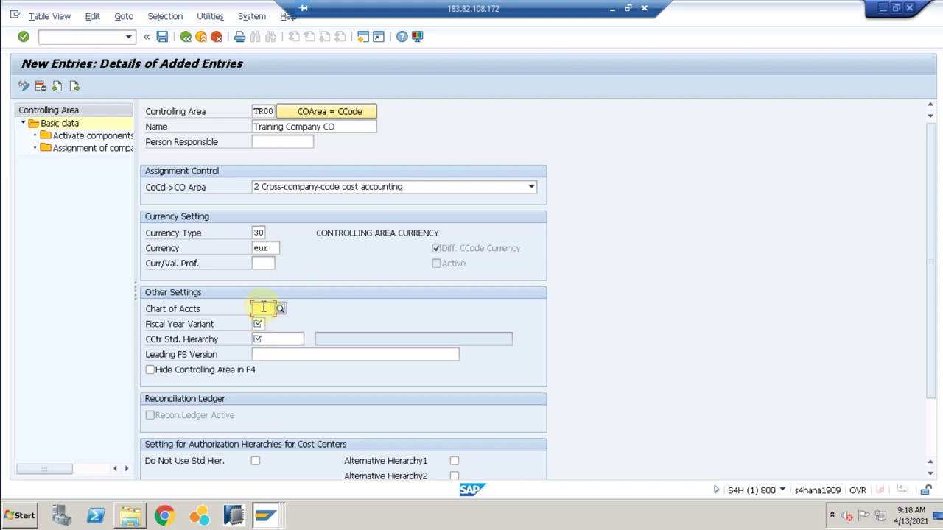
{"action": "type", "text": "tr00"}
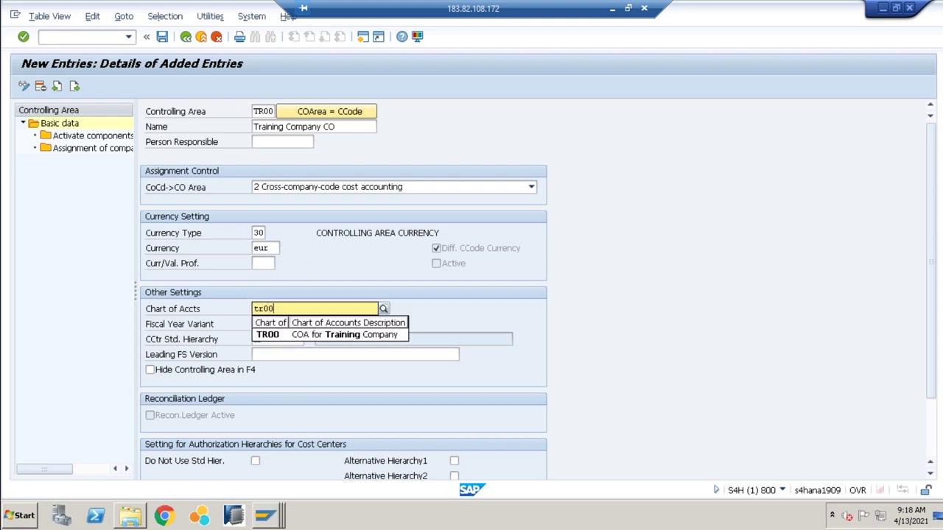
{"action": "left_click", "coordinate": [273, 333]}
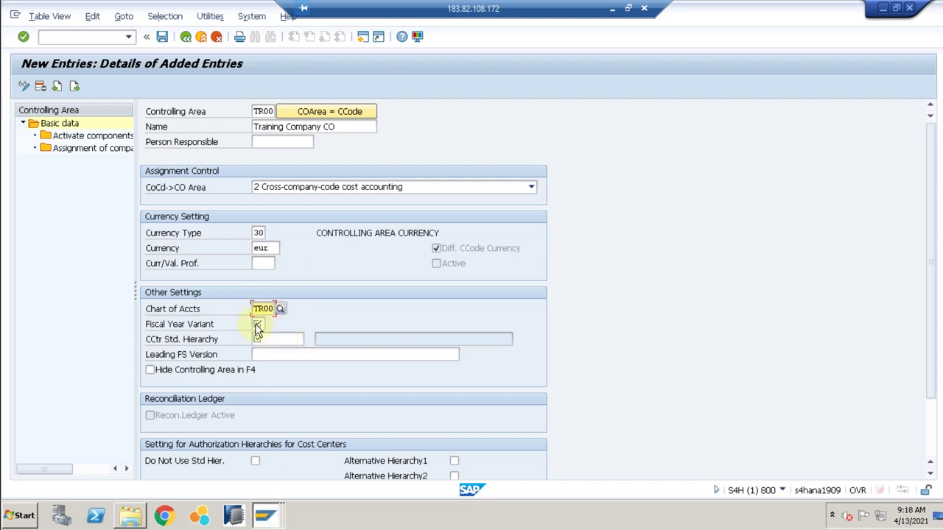
{"action": "left_click", "coordinate": [256, 324]}
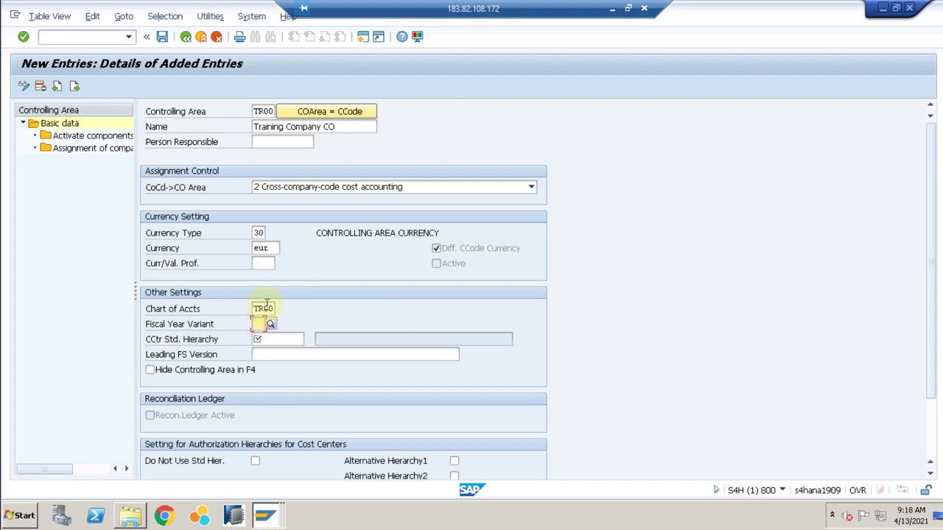
{"action": "type", "text": "k4"}
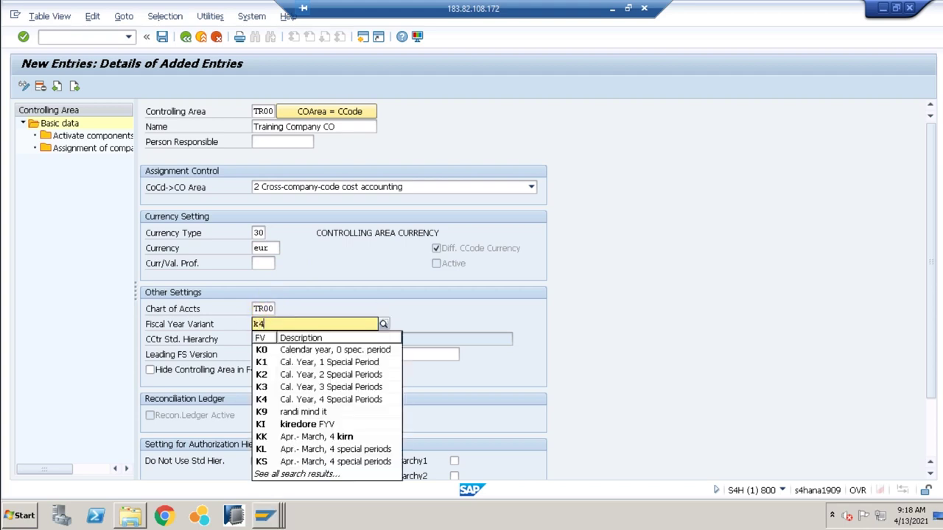
{"action": "left_click", "coordinate": [286, 350]}
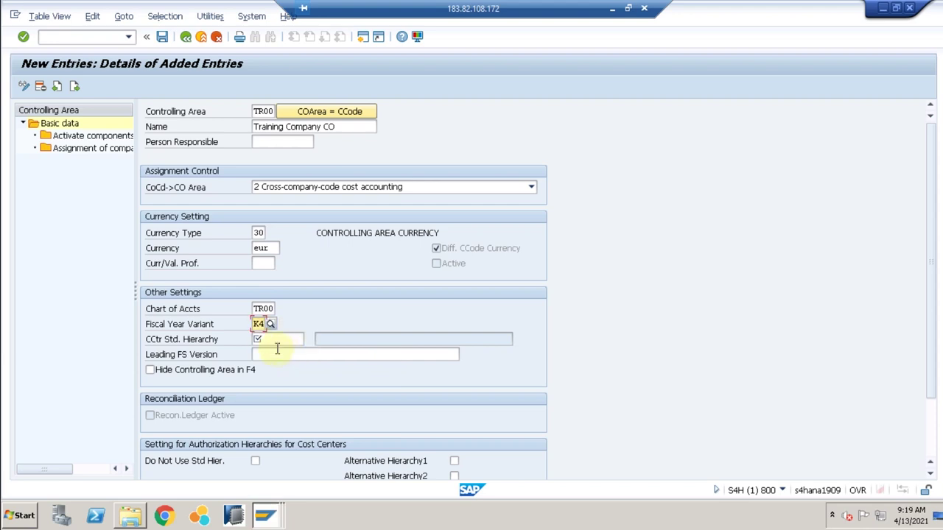
Enter TR00_CCH as the controlling area's cost center standard hierarchy and validate the entry.
{"action": "left_click", "coordinate": [277, 340]}
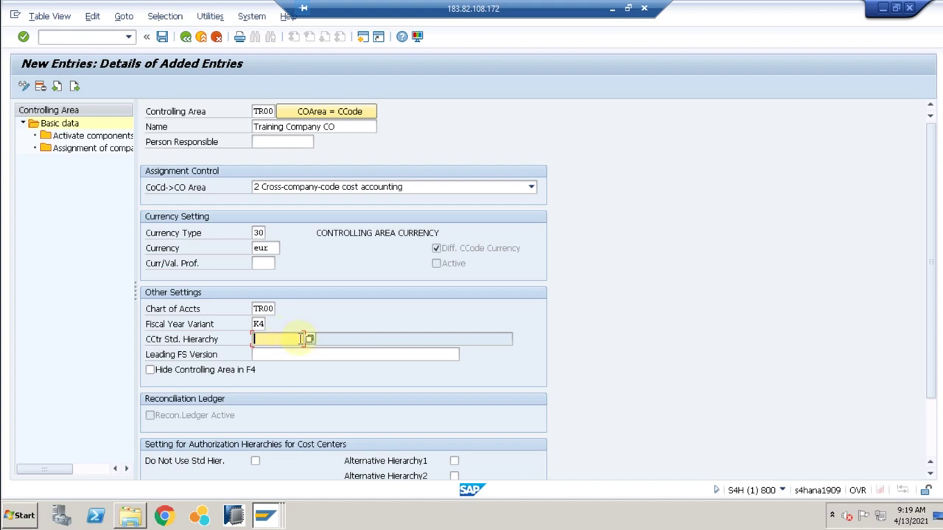
{"action": "left_click", "coordinate": [309, 340]}
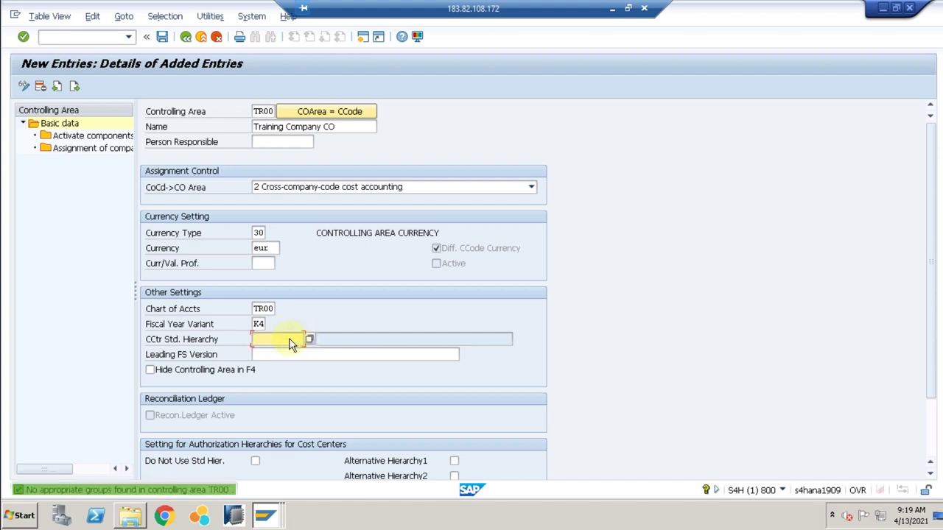
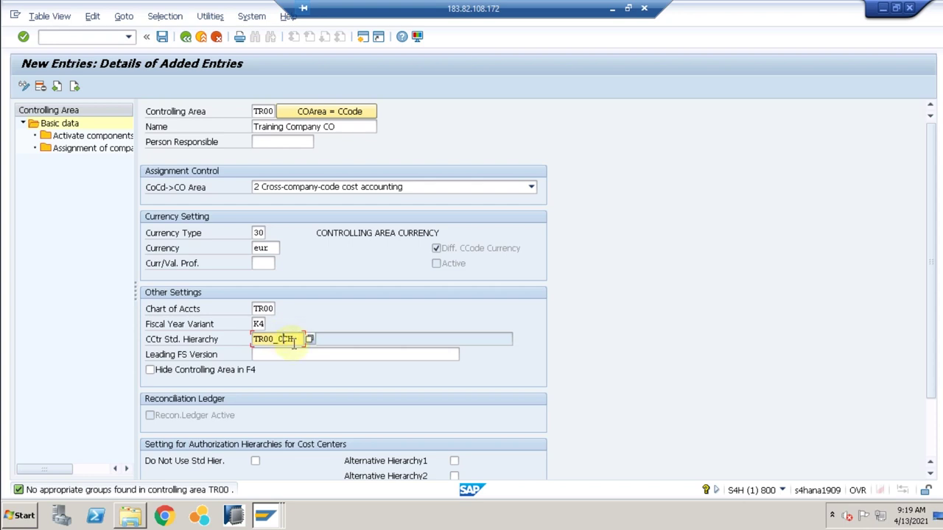
{"action": "left_click", "coordinate": [254, 338]}
{"action": "left_click", "coordinate": [296, 354]}
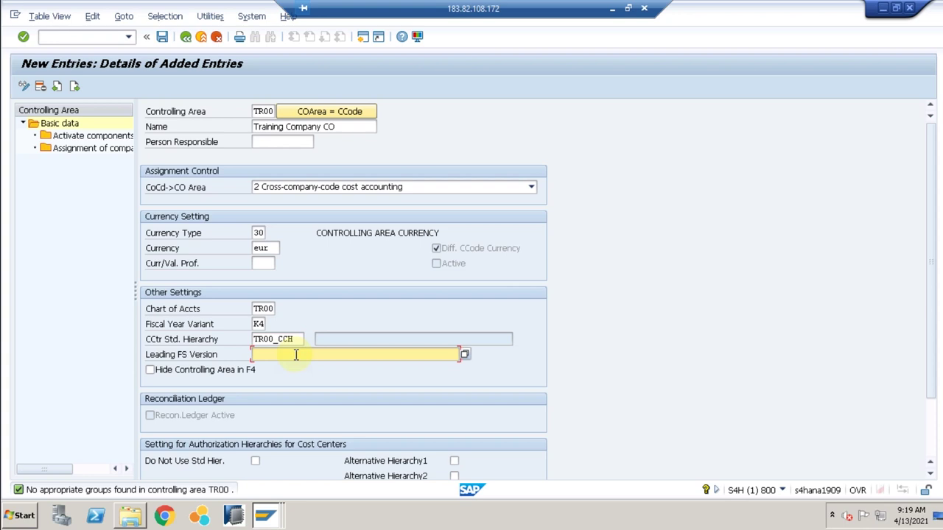
{"action": "key", "text": "Return"}
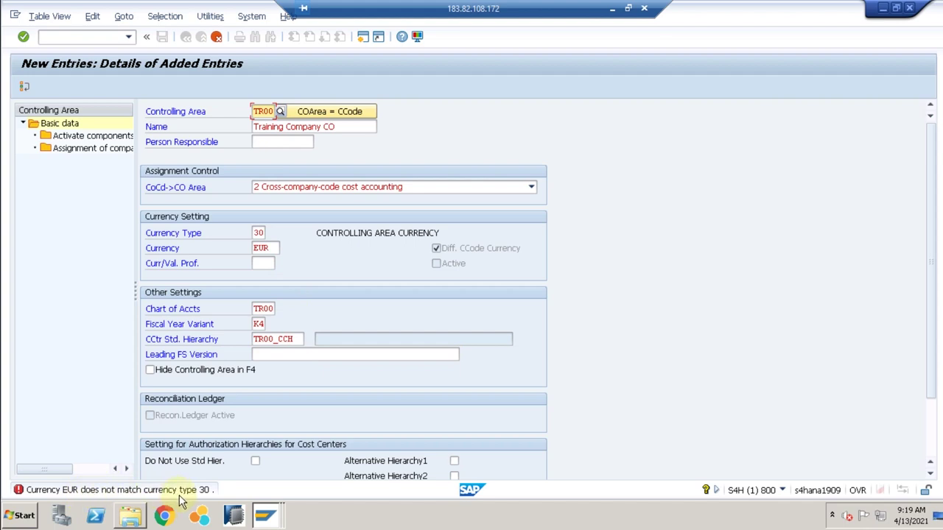
Set the controlling area's currency type to 20, agree to create TR00_CCH as standard hierarchy, and acknowledge the currency type note.
{"action": "double_click", "coordinate": [266, 248]}
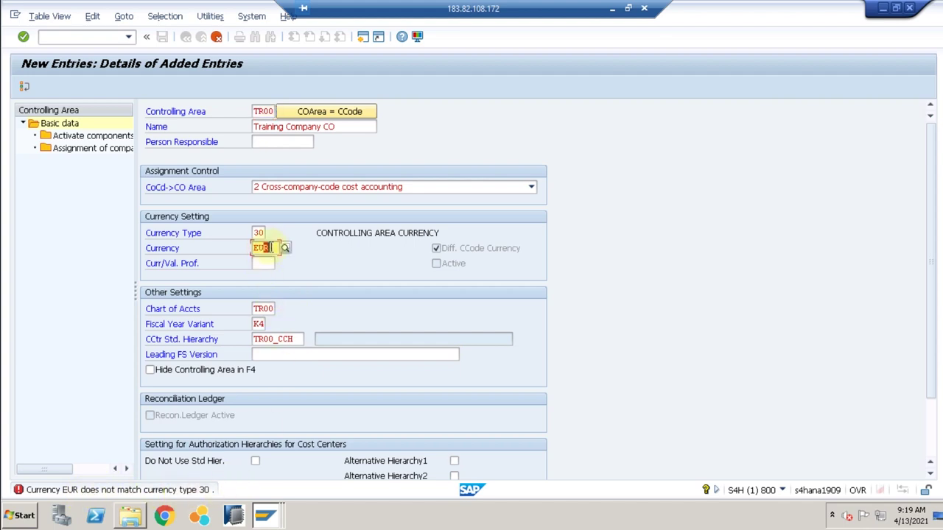
{"action": "double_click", "coordinate": [259, 232]}
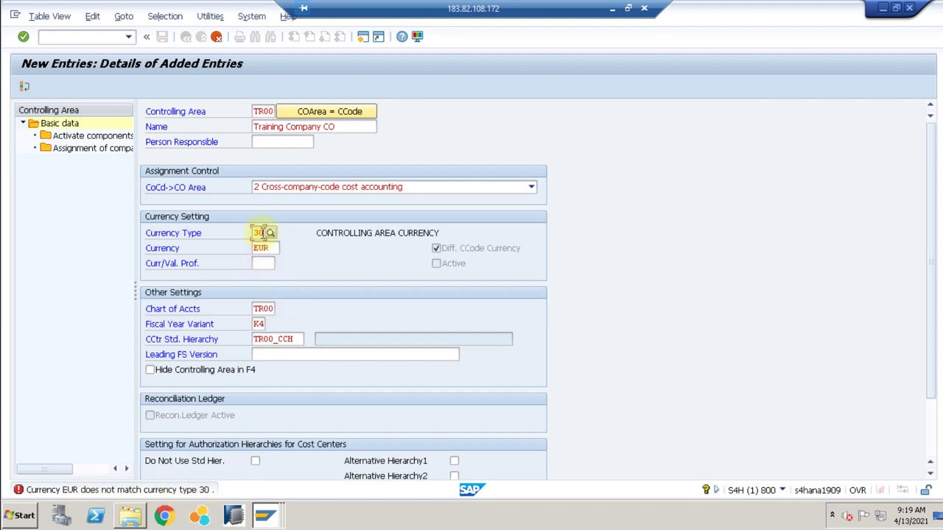
{"action": "key", "text": "BackSpace"}
{"action": "type", "text": "10"}
{"action": "key", "text": "Return"}
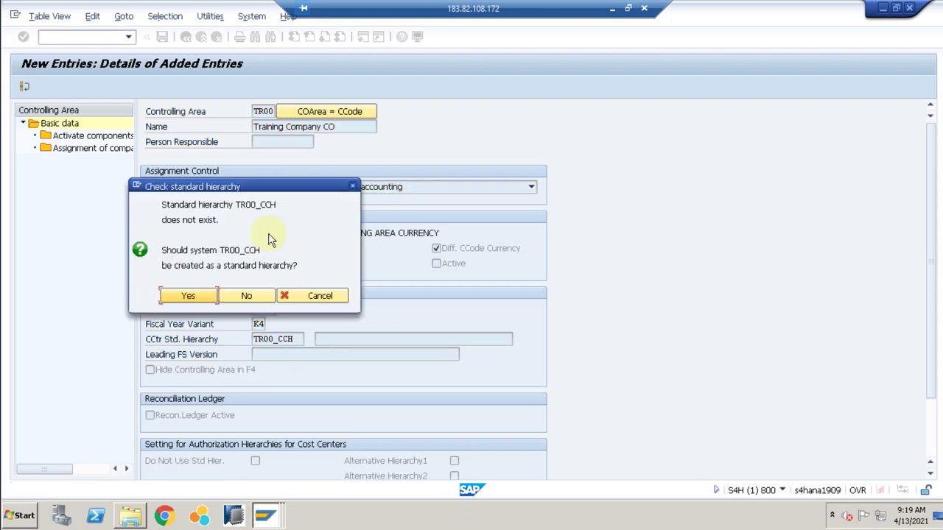
{"action": "left_click", "coordinate": [181, 295]}
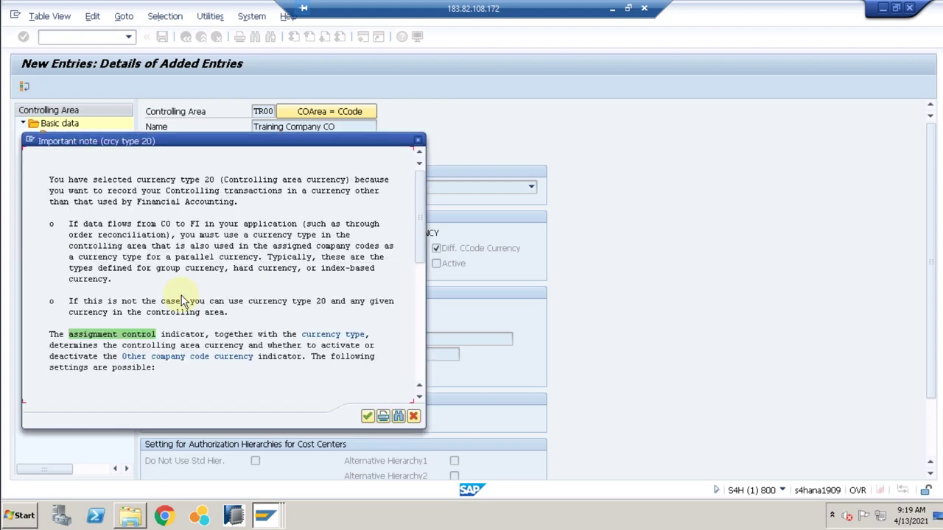
{"action": "left_click", "coordinate": [368, 416]}
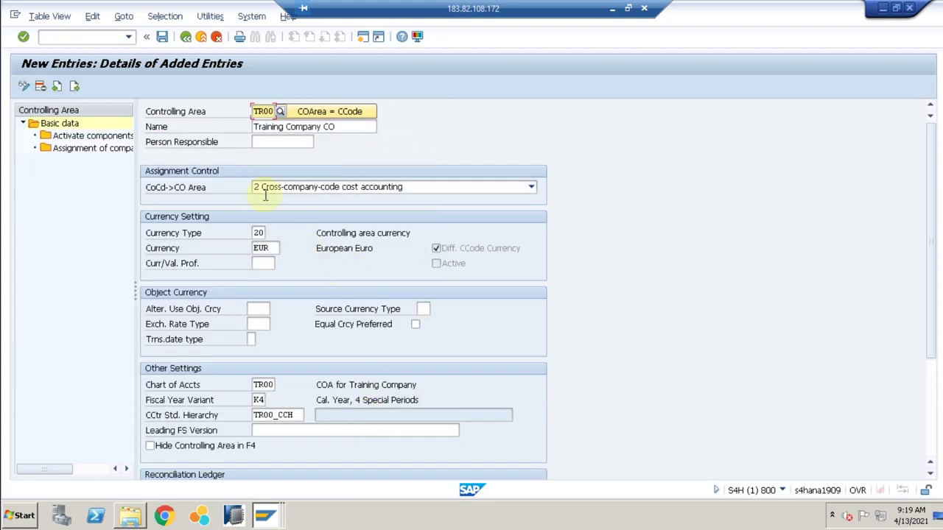
Save controlling area TR00 to the Training Company customizing request, agreeing to create hierarchy TR00_CCH and accepting the message log.
{"action": "left_click", "coordinate": [162, 37]}
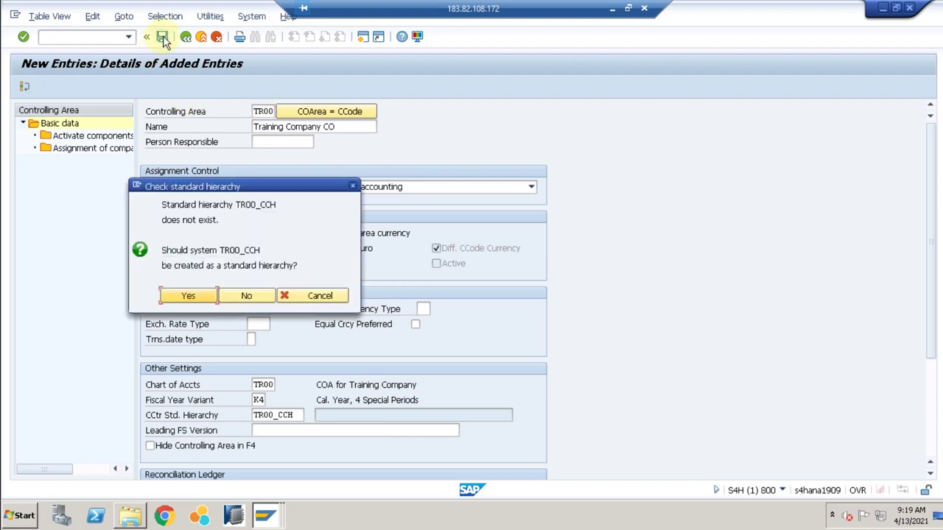
{"action": "left_click", "coordinate": [200, 292]}
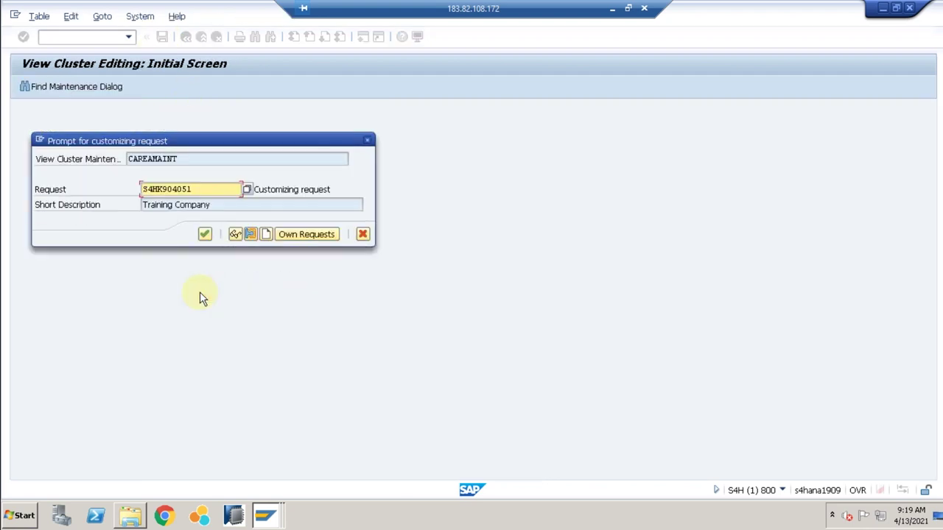
{"action": "left_click", "coordinate": [205, 235]}
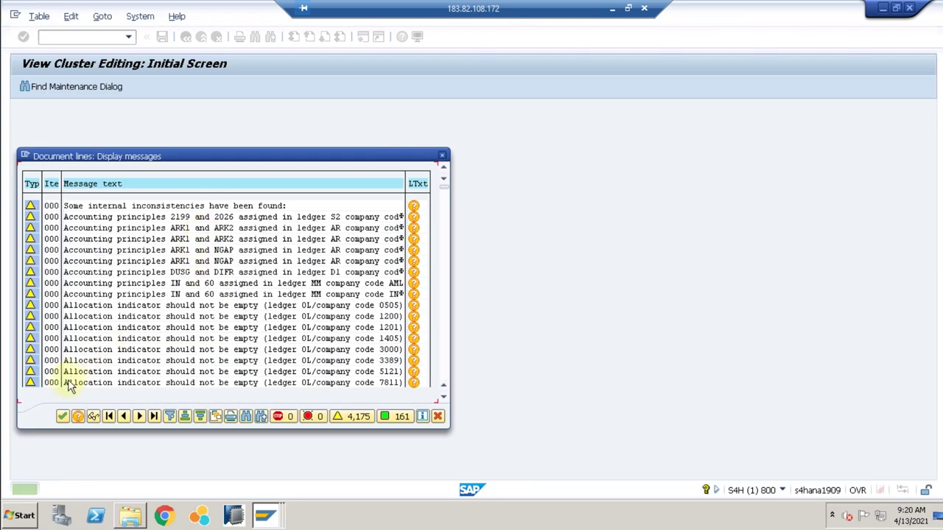
{"action": "left_click", "coordinate": [62, 417]}
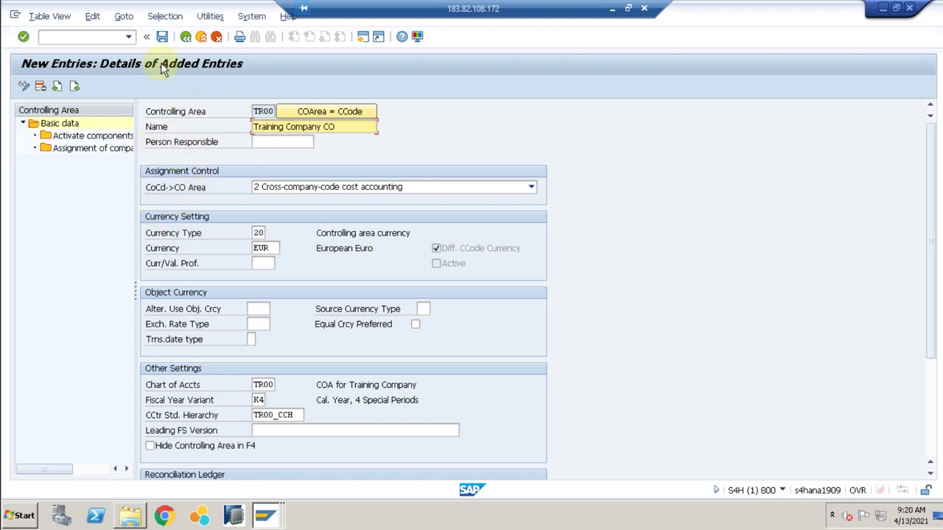
Add a new control indicators entry for controlling area TR00 starting in fiscal year 2010.
{"action": "left_click", "coordinate": [185, 37]}
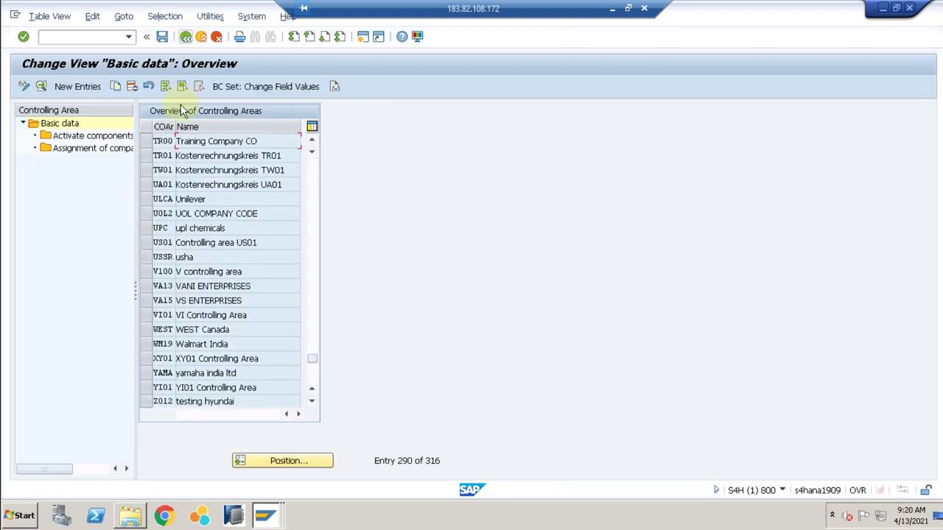
{"action": "left_click", "coordinate": [159, 156]}
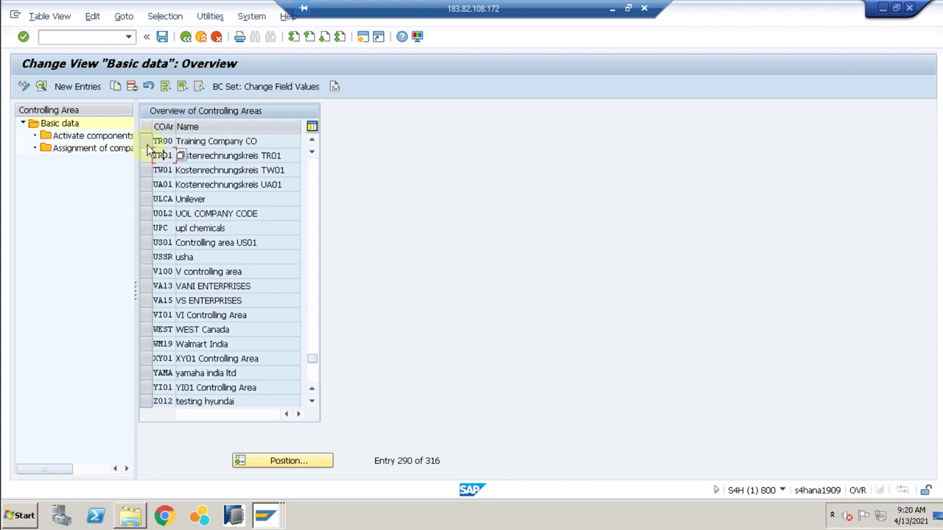
{"action": "left_click", "coordinate": [146, 142]}
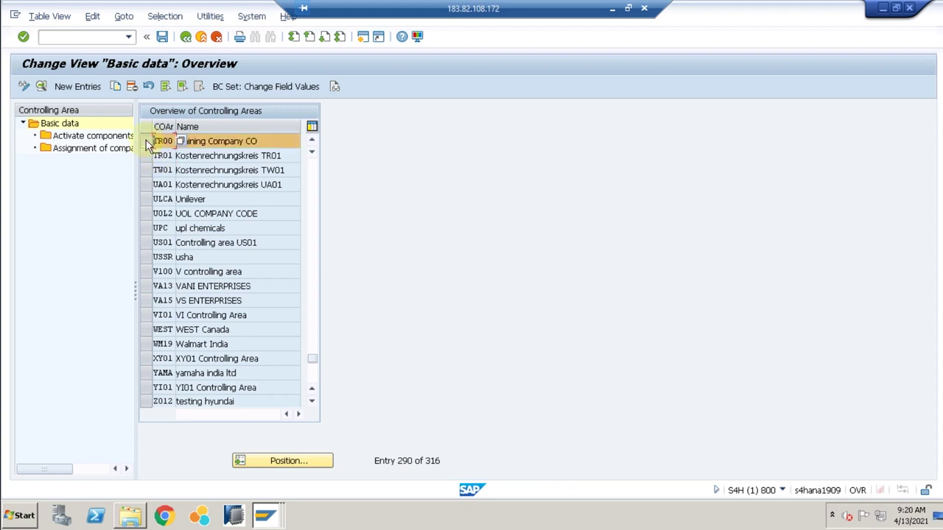
{"action": "double_click", "coordinate": [101, 138]}
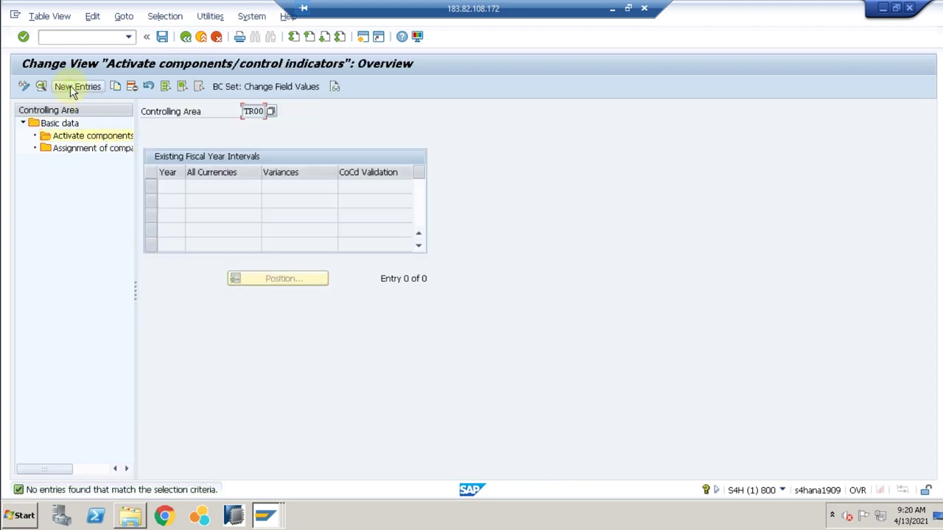
{"action": "left_click", "coordinate": [74, 86]}
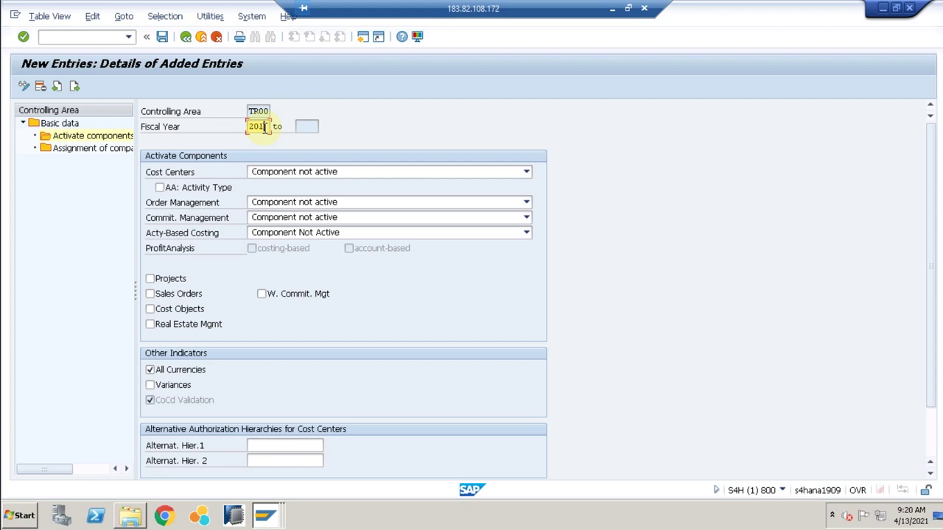
Set cost centers and order management to 1 Component active and commitment management to 1 Components active.
{"action": "left_click", "coordinate": [298, 175]}
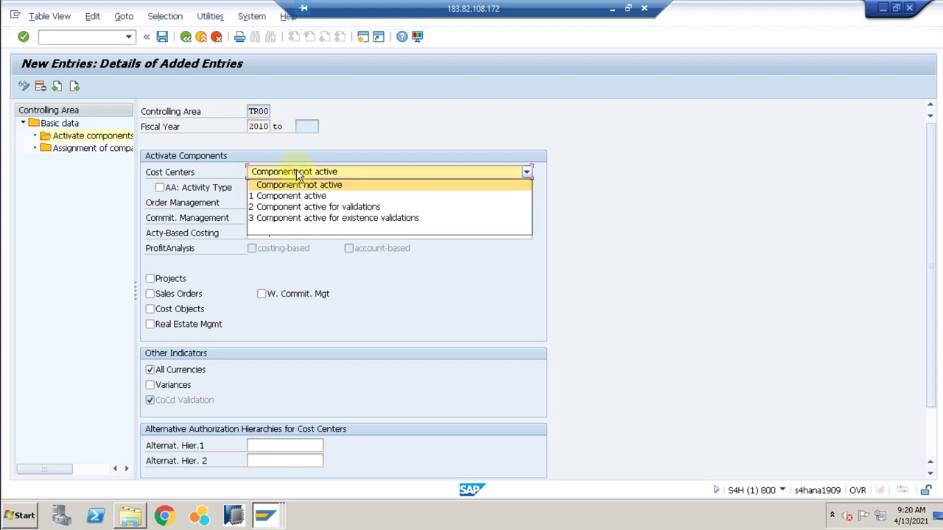
{"action": "left_click", "coordinate": [291, 197]}
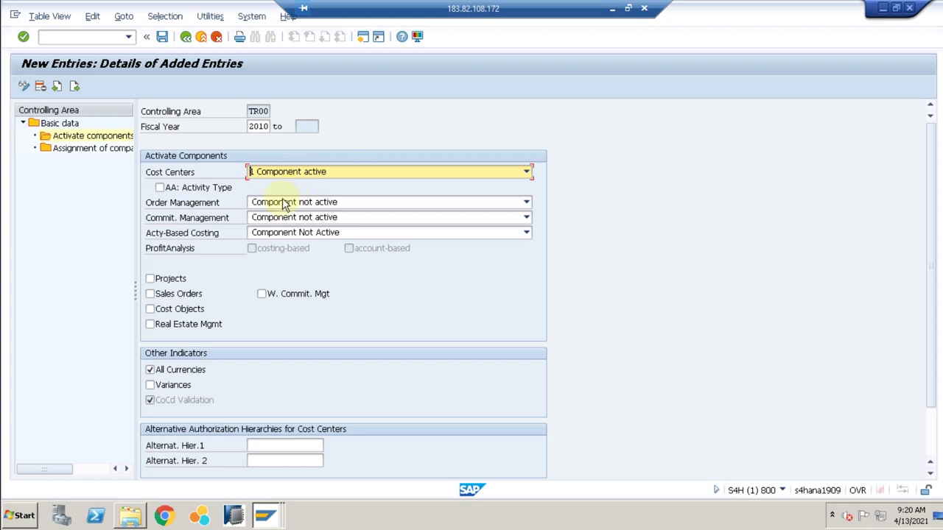
{"action": "left_click", "coordinate": [280, 205]}
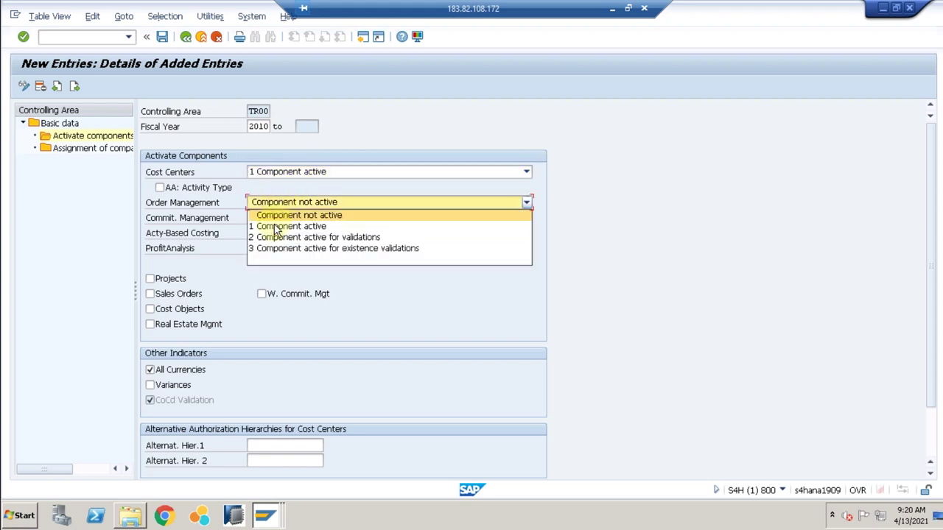
{"action": "left_click", "coordinate": [275, 226]}
{"action": "left_click", "coordinate": [280, 218]}
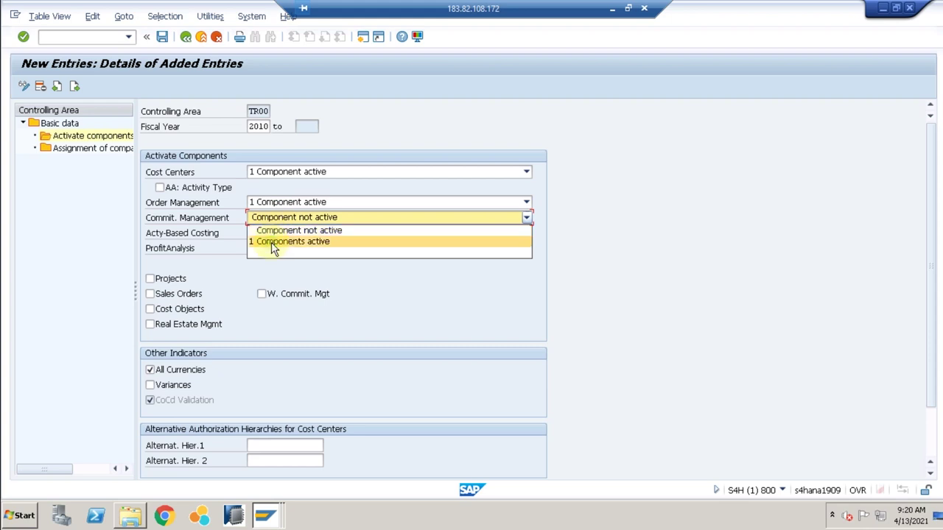
{"action": "left_click", "coordinate": [273, 243]}
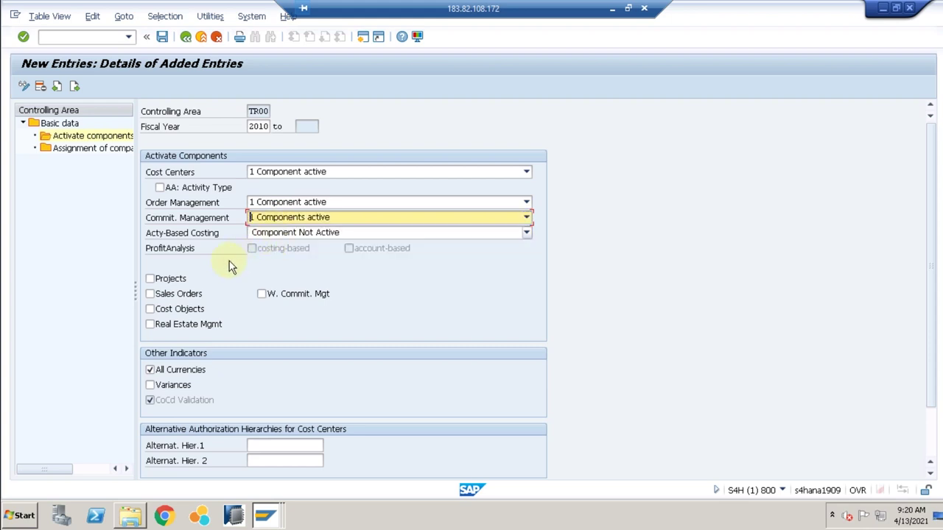
Activate sales orders with commitment management, cost objects and variances in the TR00 control indicators.
{"action": "left_click", "coordinate": [173, 296]}
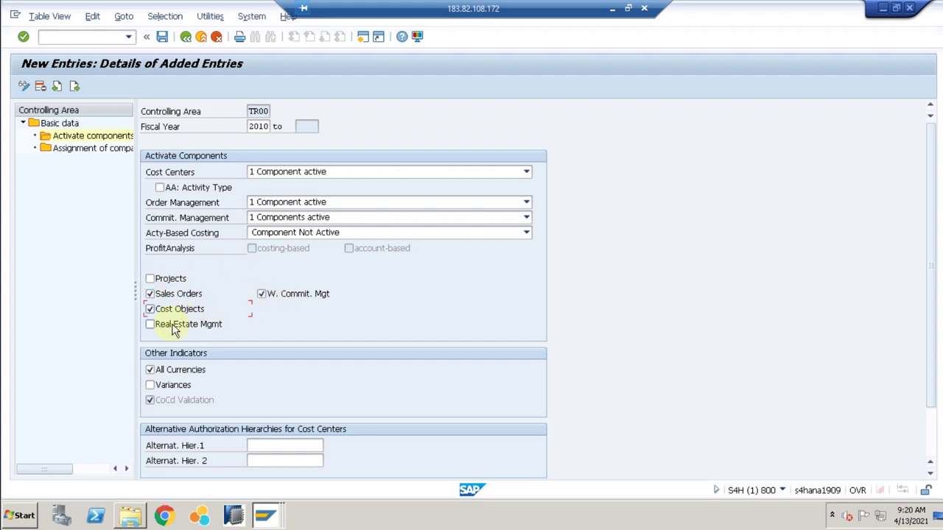
{"action": "left_click", "coordinate": [151, 386]}
{"action": "scroll", "coordinate": [248, 350], "scroll_direction": "down", "scroll_amount": 3}
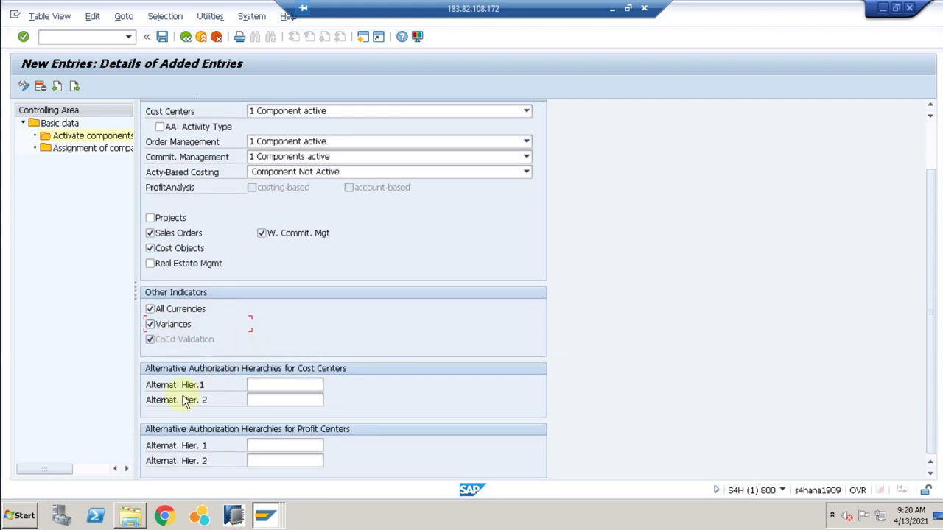
{"action": "left_click", "coordinate": [270, 384]}
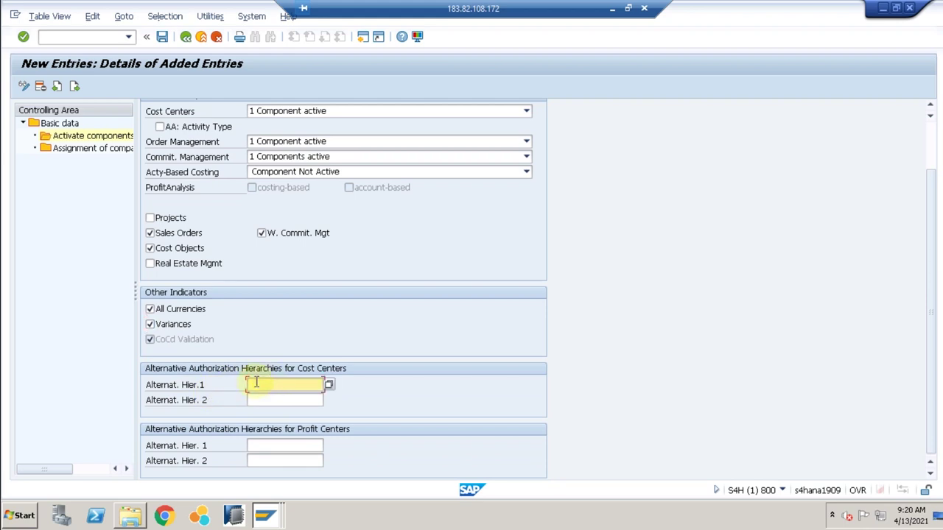
Save the TR00 control indicators, acknowledging the critical transport note and accepting the message log.
{"action": "left_click", "coordinate": [162, 36]}
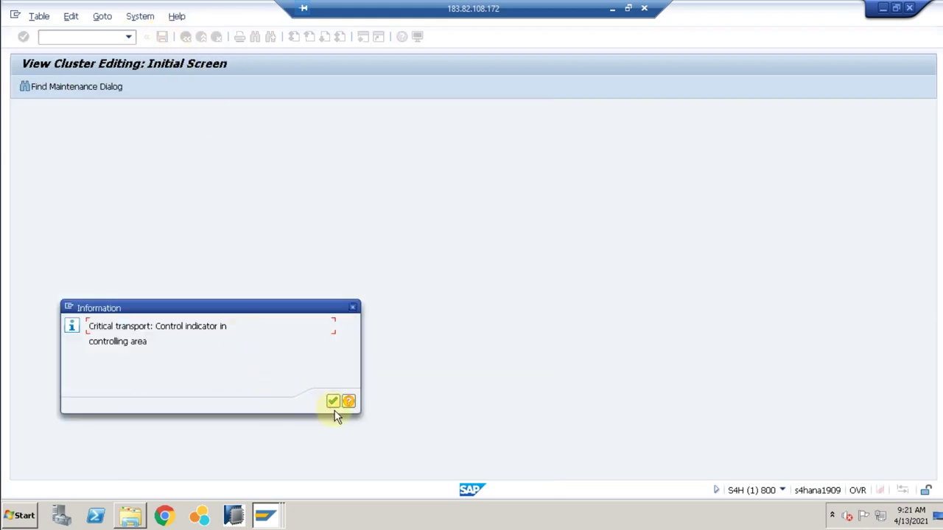
{"action": "left_click", "coordinate": [333, 401]}
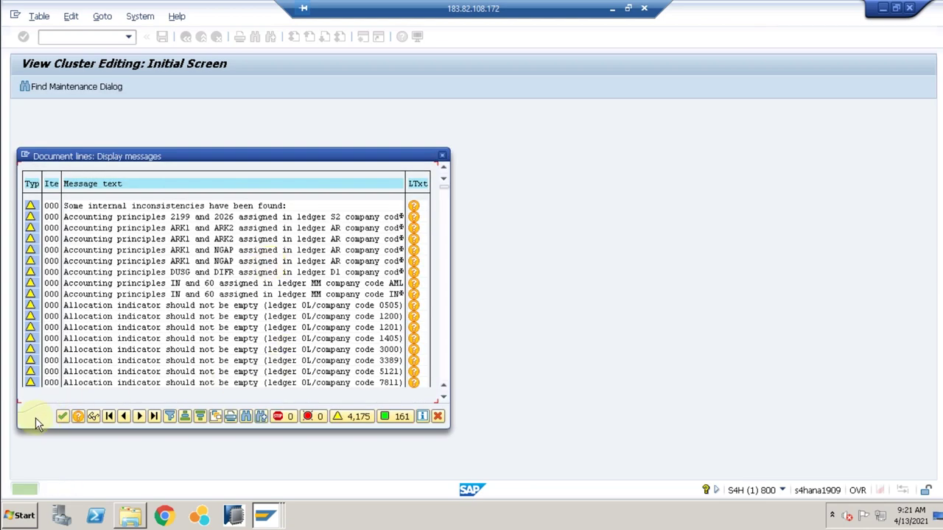
{"action": "left_click", "coordinate": [59, 419]}
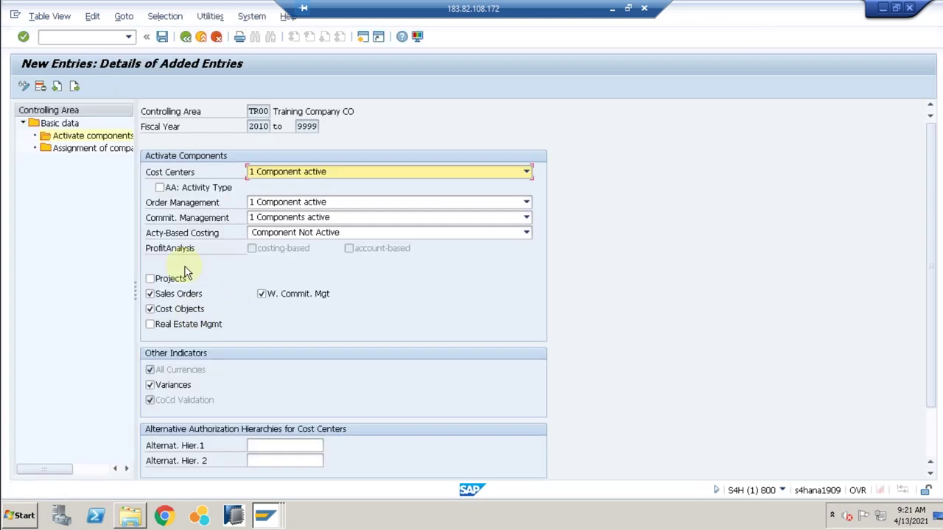
Return to the controlling areas overview and start new company code assignment entries for TR00.
{"action": "left_click", "coordinate": [185, 36]}
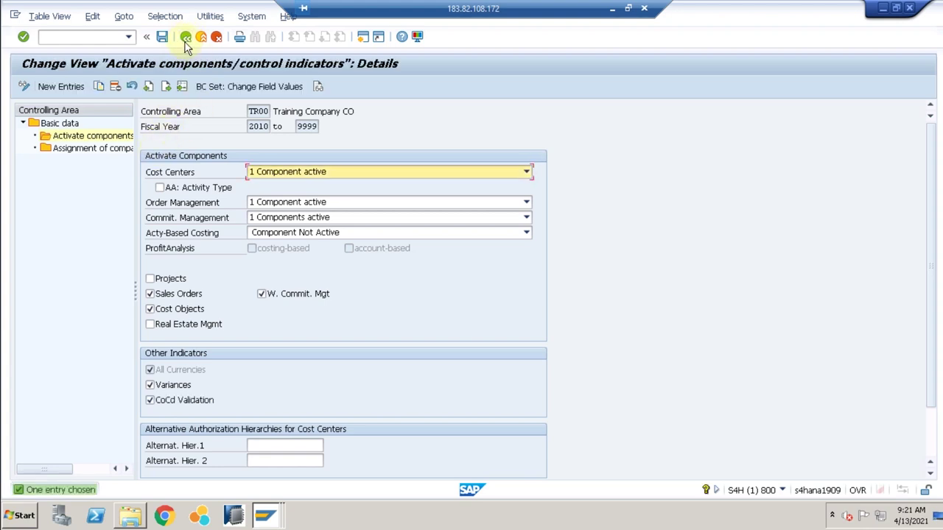
{"action": "left_click", "coordinate": [186, 37]}
{"action": "left_click", "coordinate": [185, 37]}
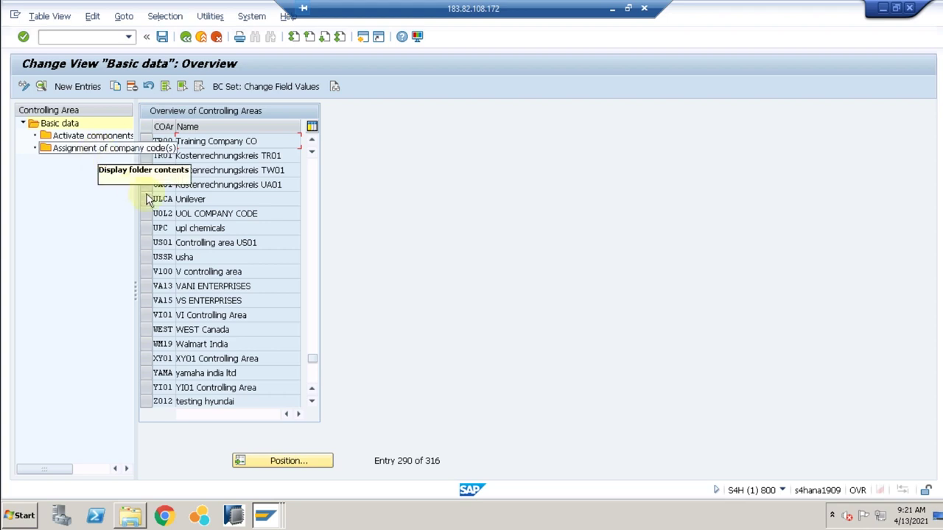
{"action": "left_click", "coordinate": [153, 141]}
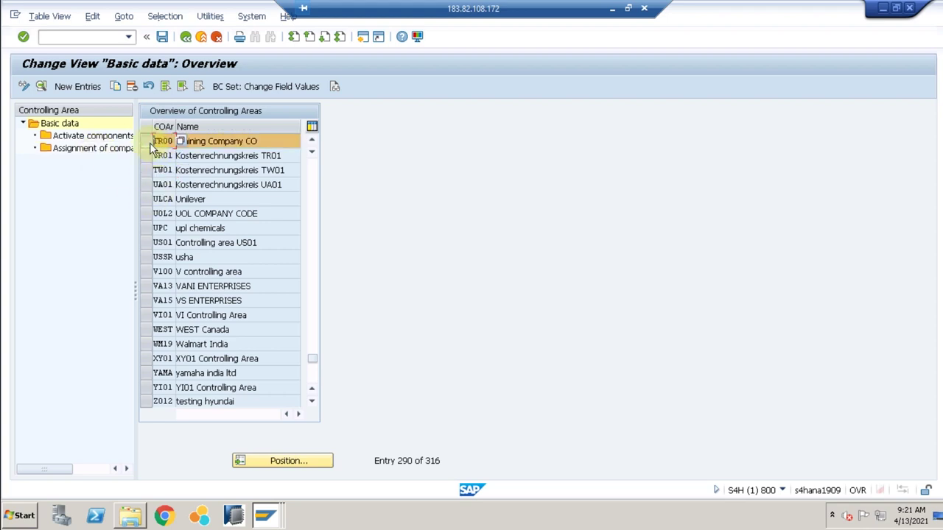
{"action": "double_click", "coordinate": [91, 151]}
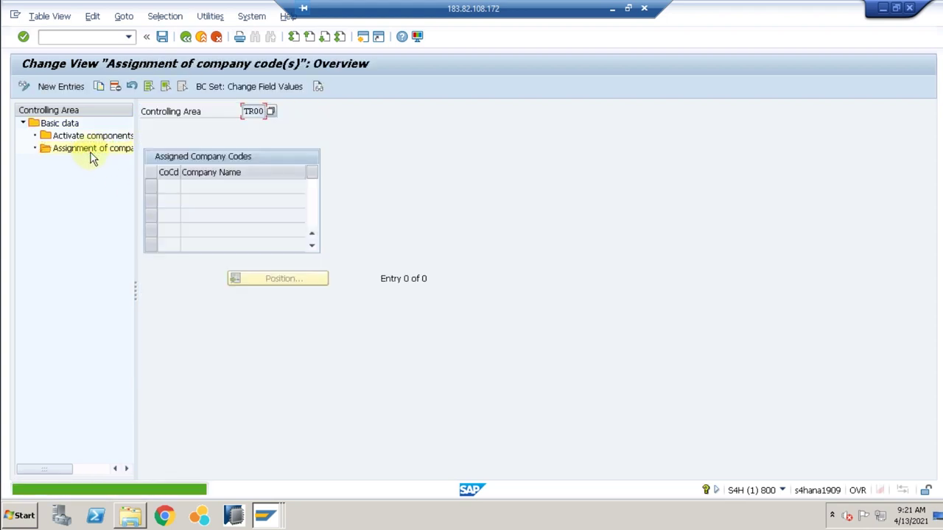
{"action": "left_click", "coordinate": [65, 87]}
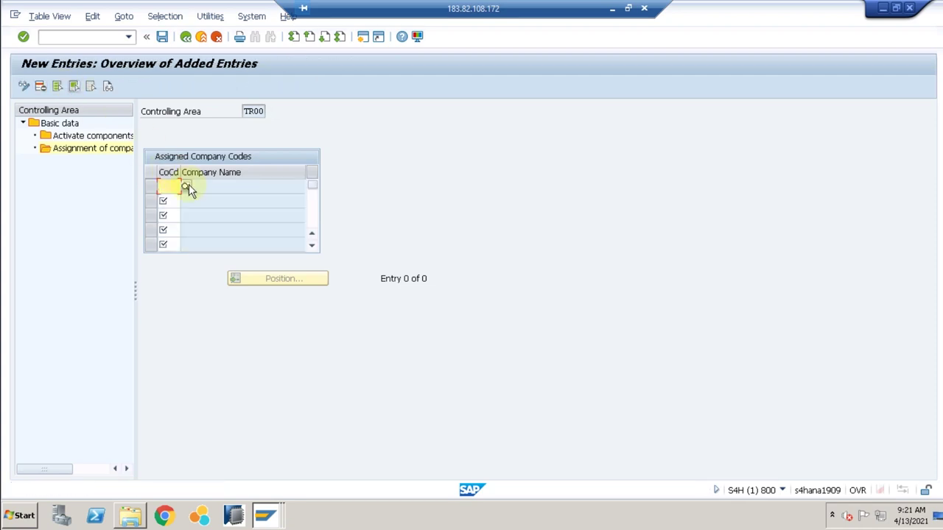
Try to assign company codes TR10 and TR20 to controlling area TR00 and read the error's long text.
{"action": "type", "text": "tr0"}
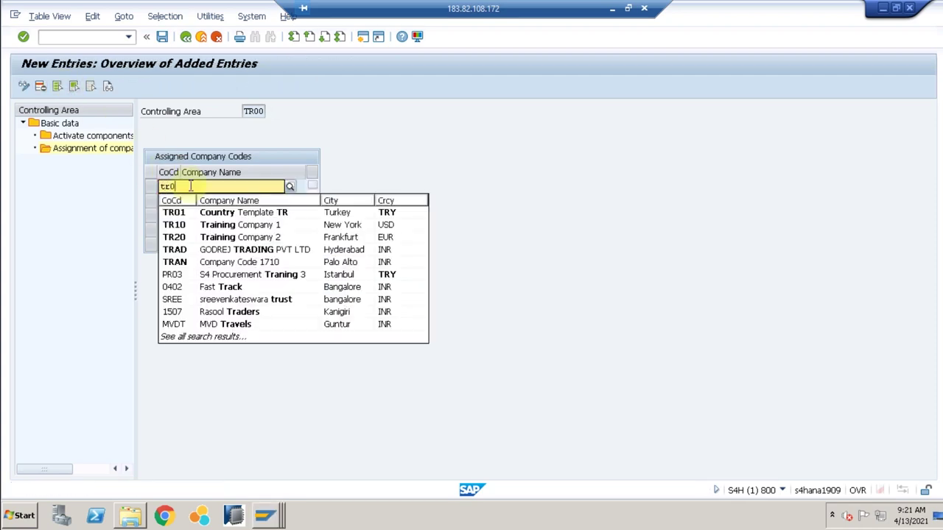
{"action": "type", "text": "10"}
{"action": "key", "text": "Return"}
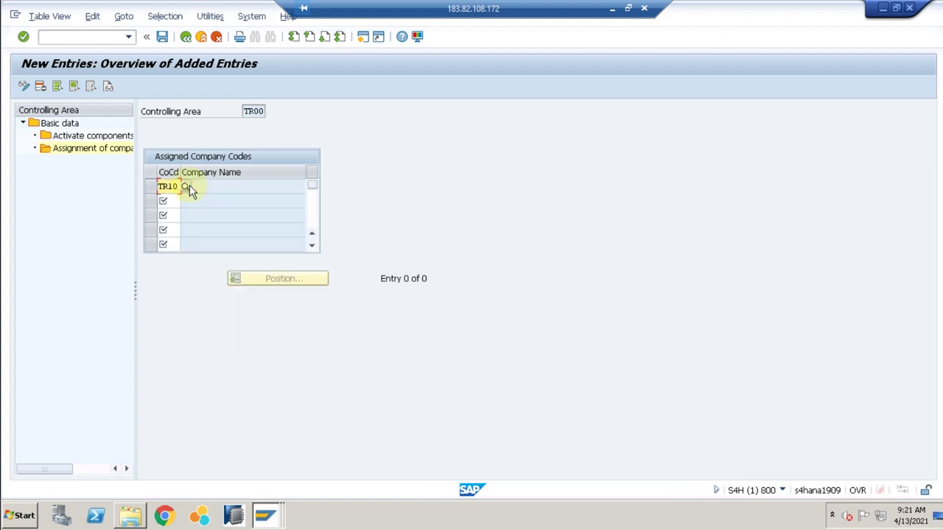
{"action": "type", "text": "tr20"}
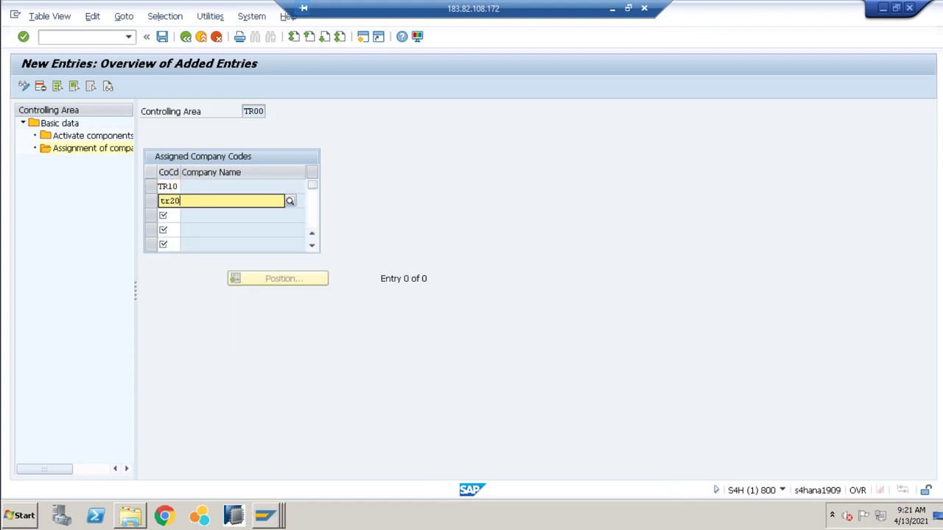
{"action": "key", "text": "Return"}
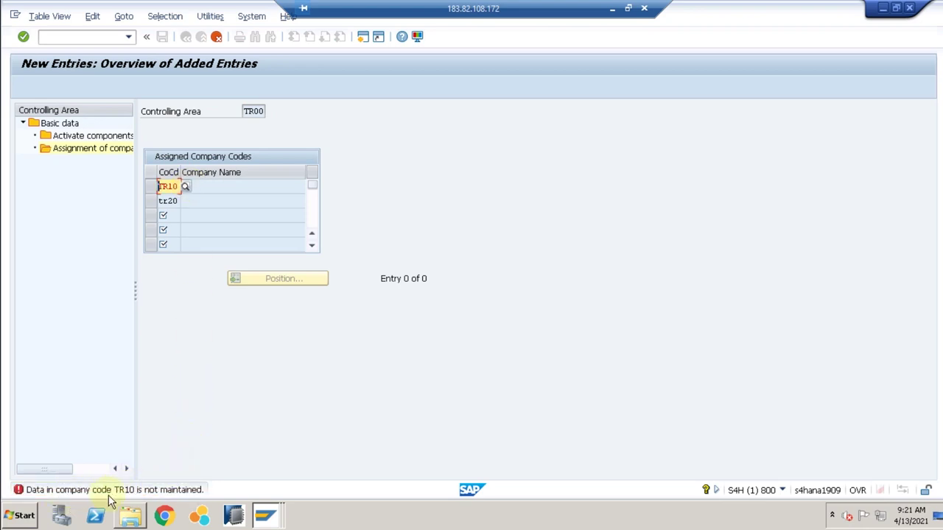
{"action": "double_click", "coordinate": [114, 492]}
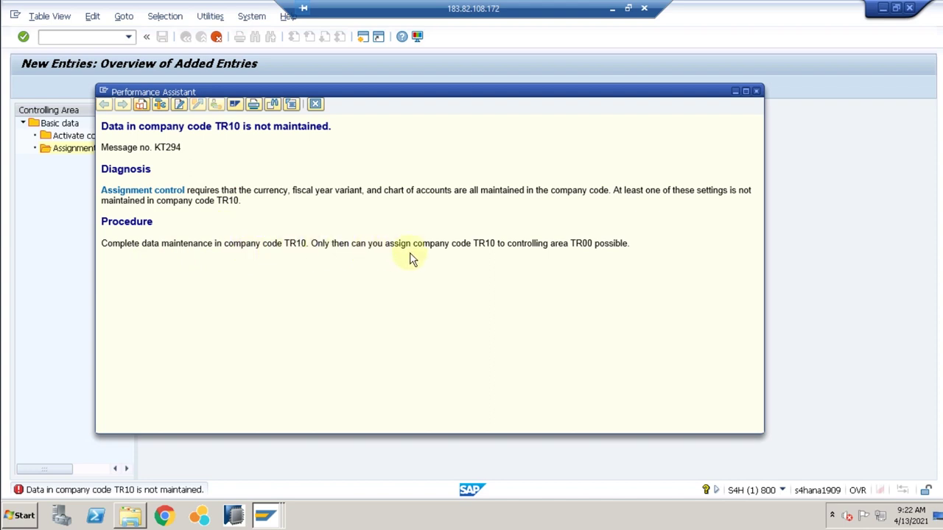
{"action": "left_click", "coordinate": [316, 104]}
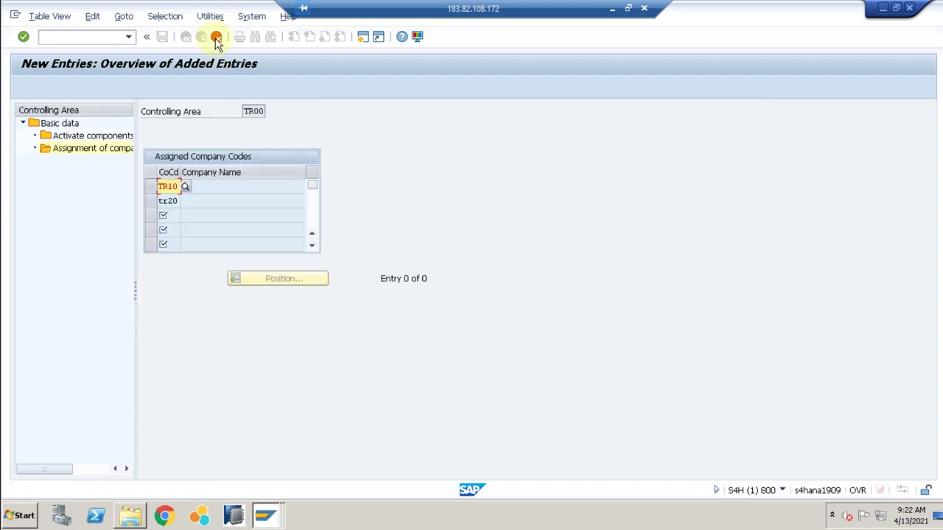
Discard the company code assignment entries and leave controlling area maintenance for the implementation guide structure.
{"action": "left_click", "coordinate": [216, 37]}
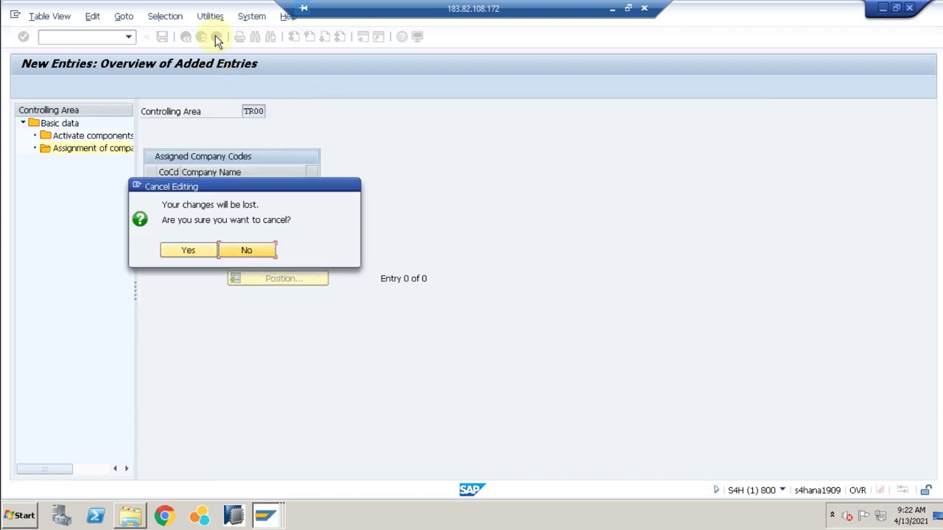
{"action": "left_click", "coordinate": [189, 251]}
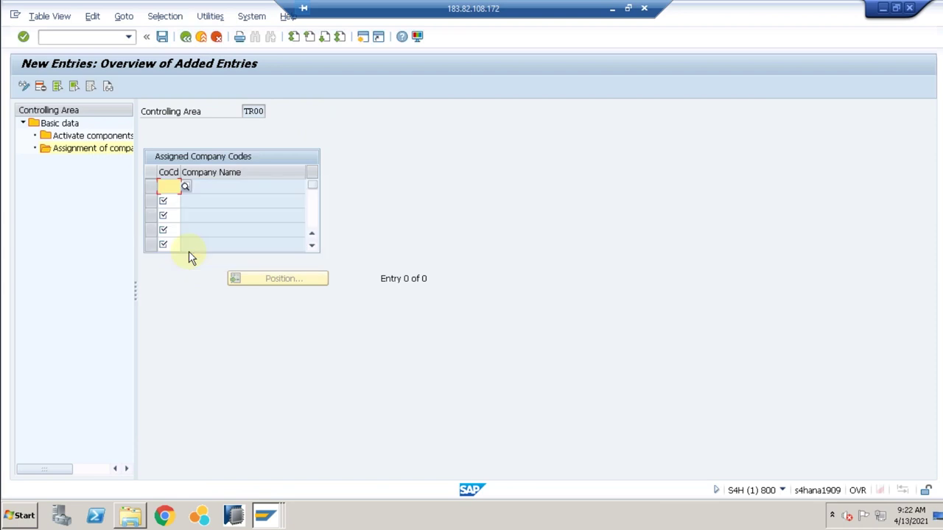
{"action": "left_click", "coordinate": [205, 38]}
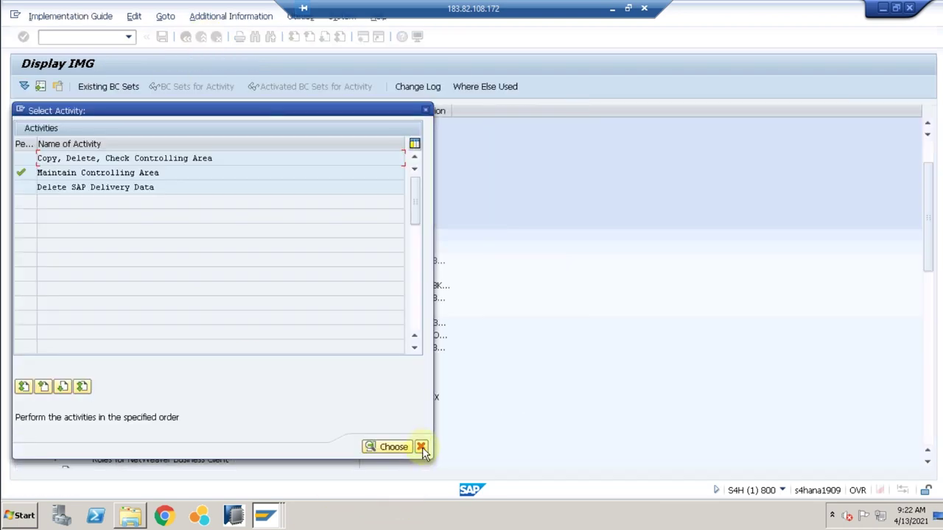
{"action": "left_click", "coordinate": [422, 447]}
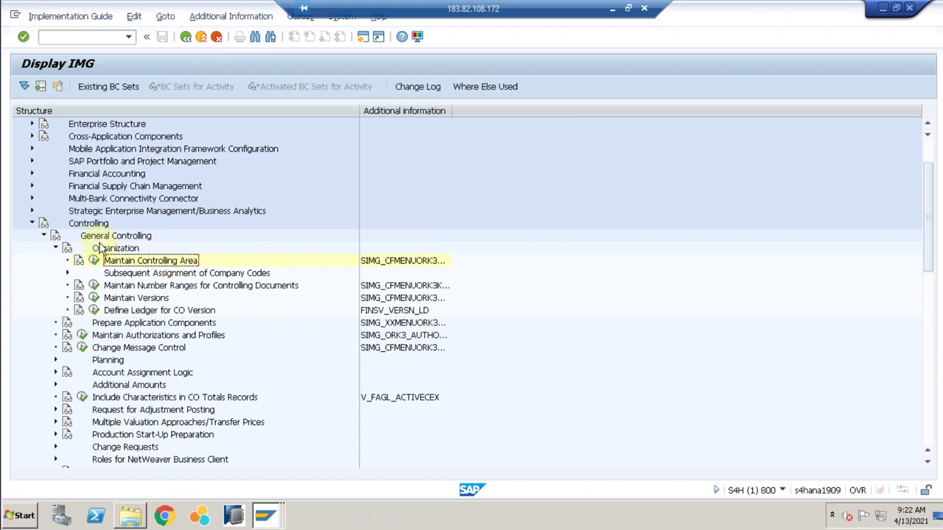
Open the Define Settings for Ledgers and Currency Types activity under Financial Accounting Global Settings, Ledgers, Ledger.
{"action": "scroll", "coordinate": [44, 221], "scroll_direction": "up", "scroll_amount": 4}
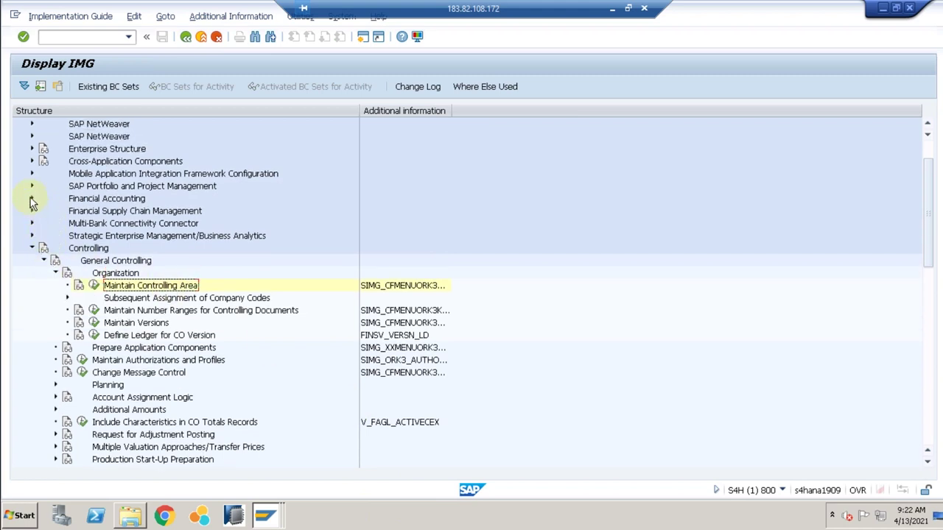
{"action": "left_click", "coordinate": [31, 223]}
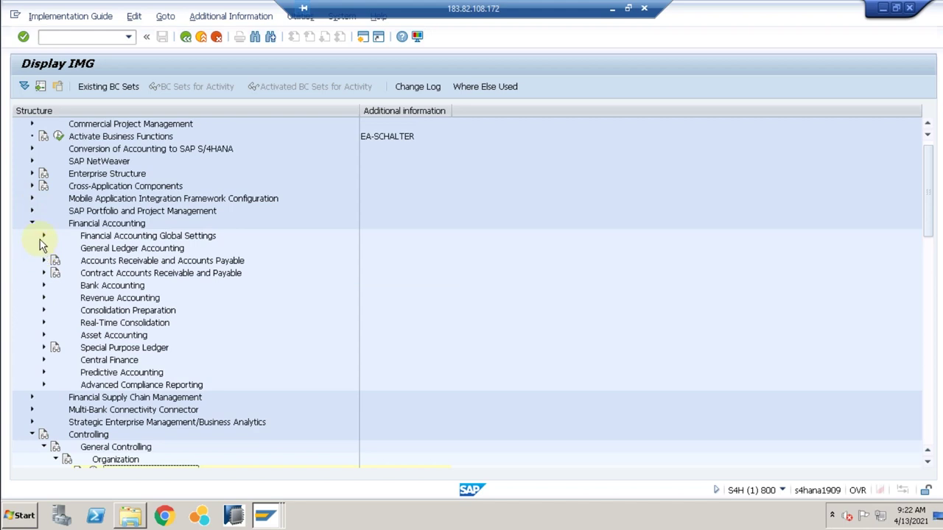
{"action": "left_click", "coordinate": [43, 237]}
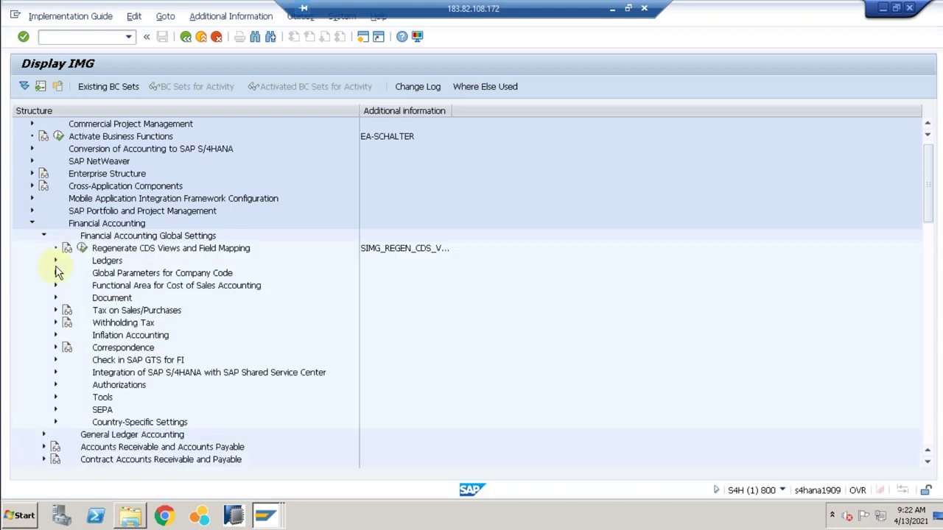
{"action": "left_click", "coordinate": [56, 261]}
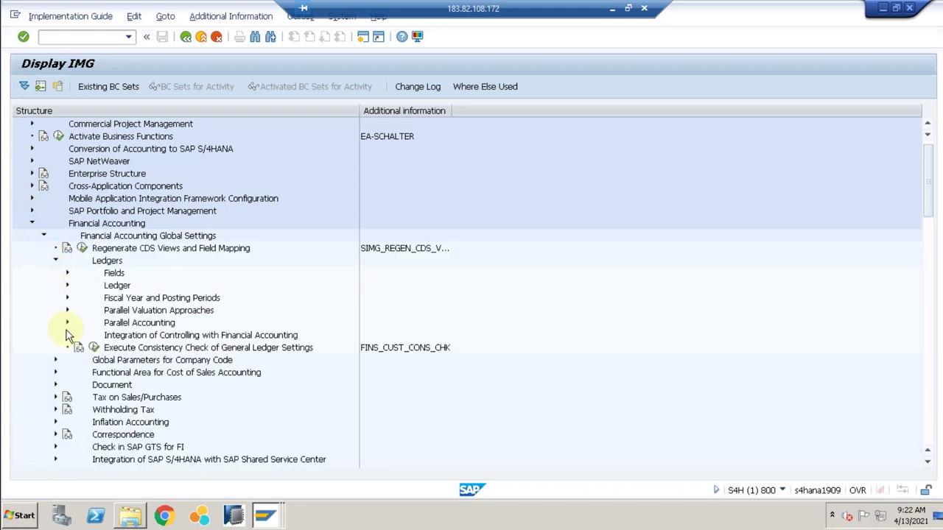
{"action": "left_click", "coordinate": [66, 287]}
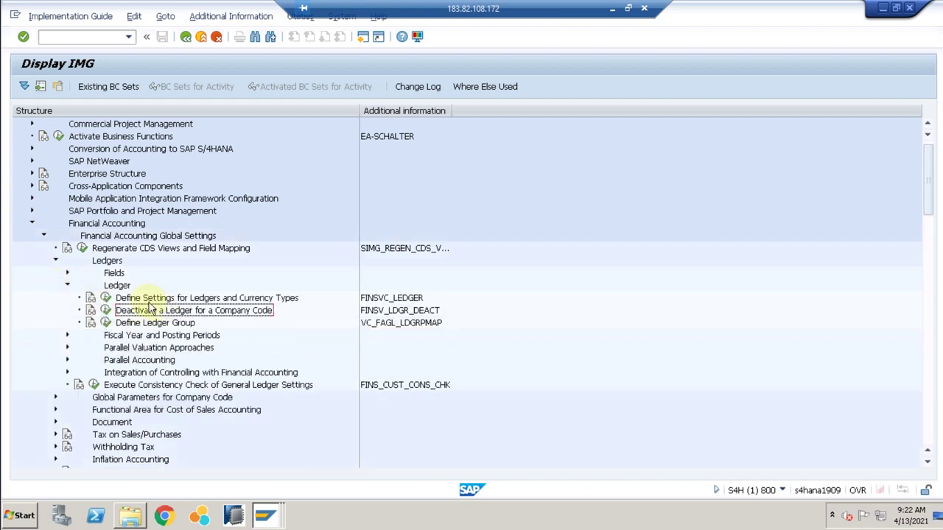
{"action": "left_click", "coordinate": [106, 298]}
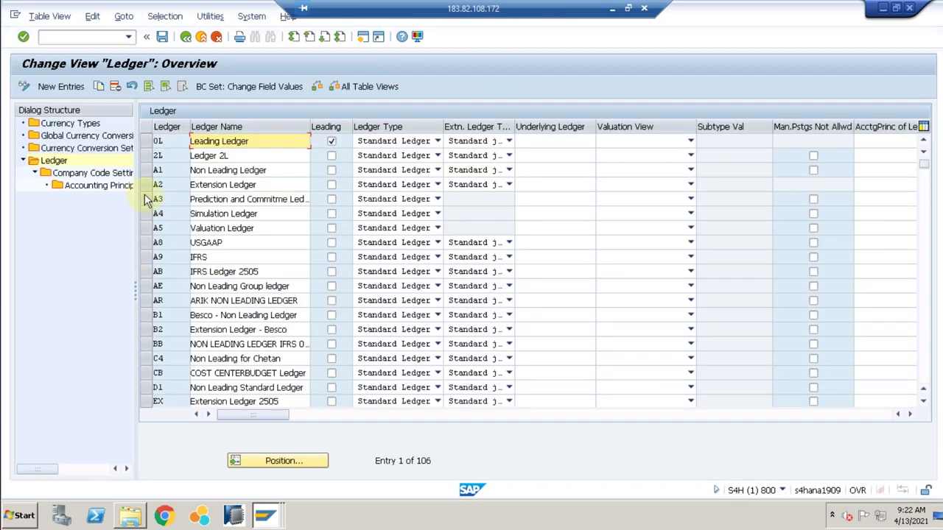
Examine the Controlling Area Currency entry and its source currency type in the global currency conversion settings.
{"action": "left_click", "coordinate": [148, 142]}
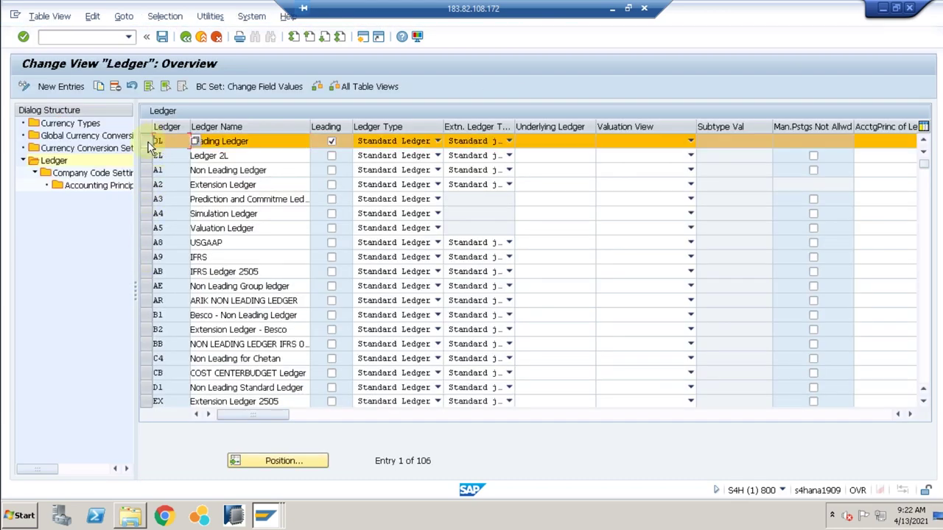
{"action": "double_click", "coordinate": [63, 137]}
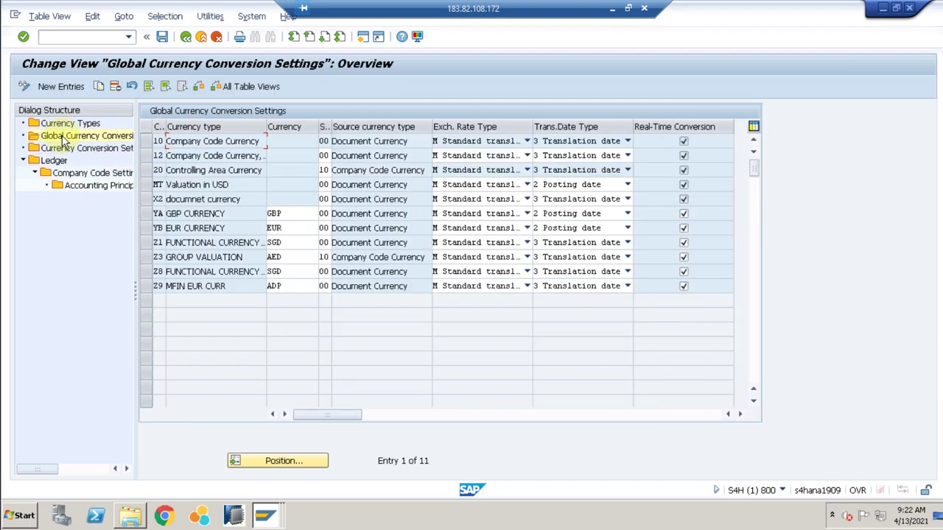
{"action": "left_click", "coordinate": [145, 171]}
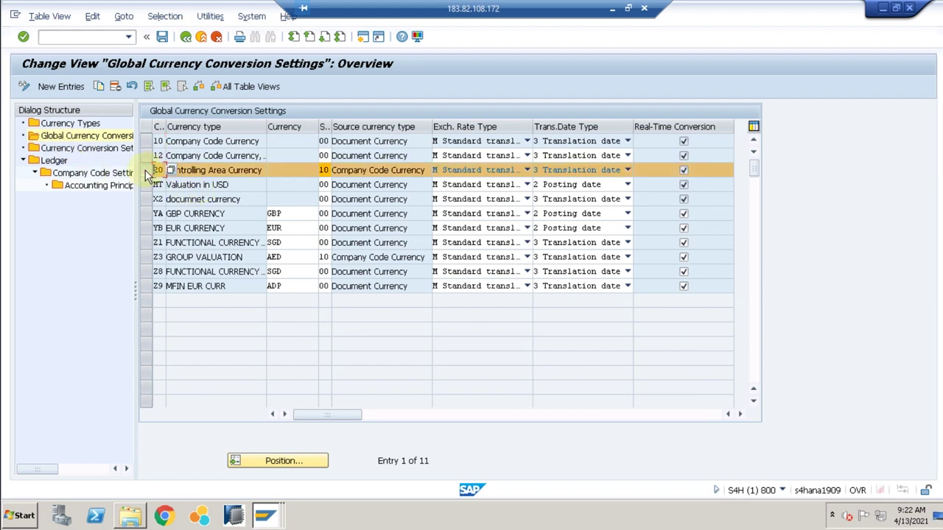
{"action": "left_click", "coordinate": [358, 171]}
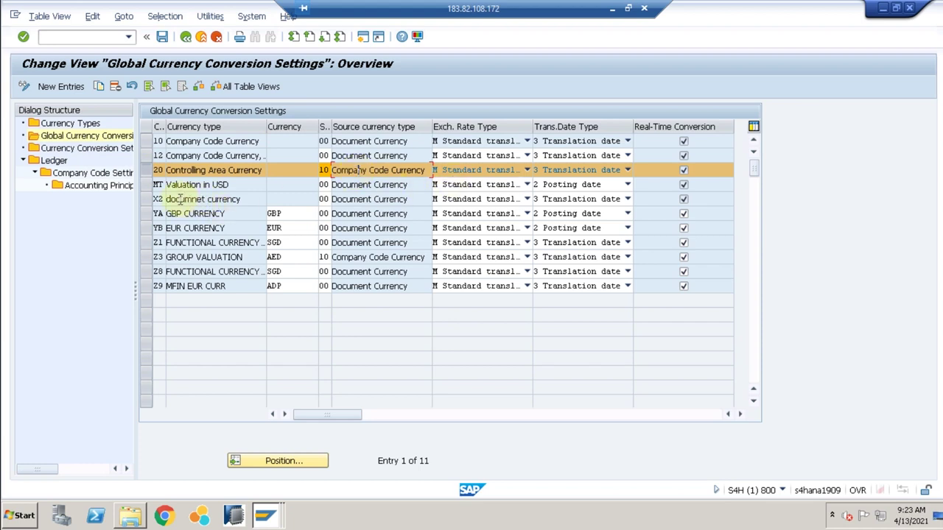
{"action": "left_click", "coordinate": [149, 170]}
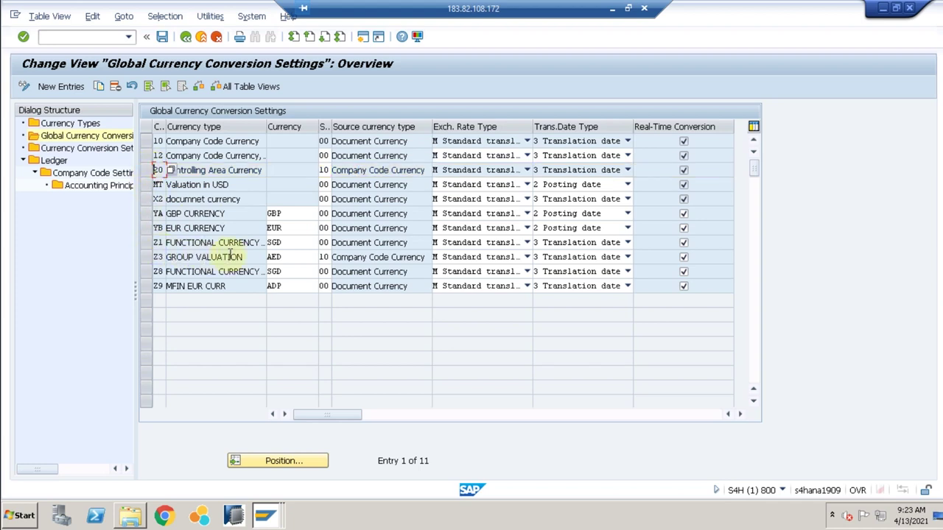
{"action": "left_click", "coordinate": [146, 170]}
{"action": "left_click", "coordinate": [102, 85]}
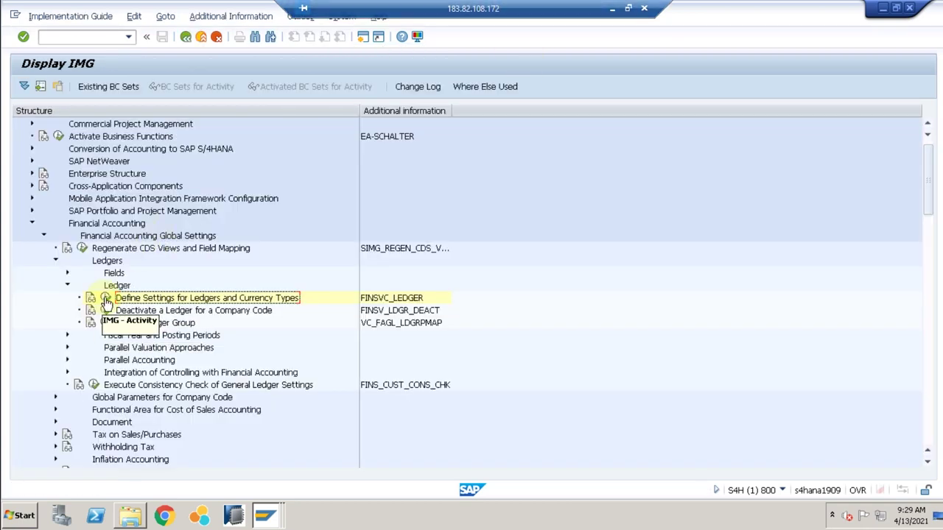
Reopen the ledger and currency type settings and display the currency conversion settings for company codes, accepting the consistency check messages.
{"action": "left_click", "coordinate": [163, 302]}
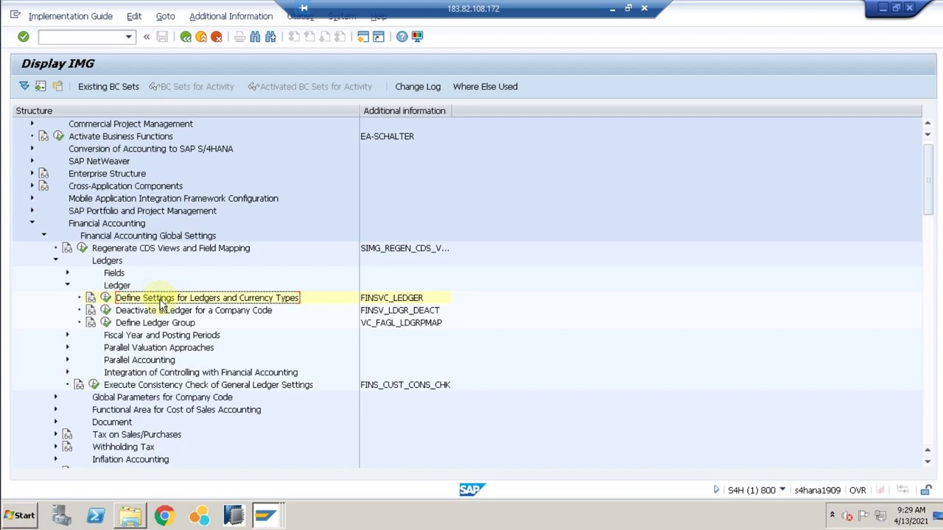
{"action": "left_click", "coordinate": [106, 297]}
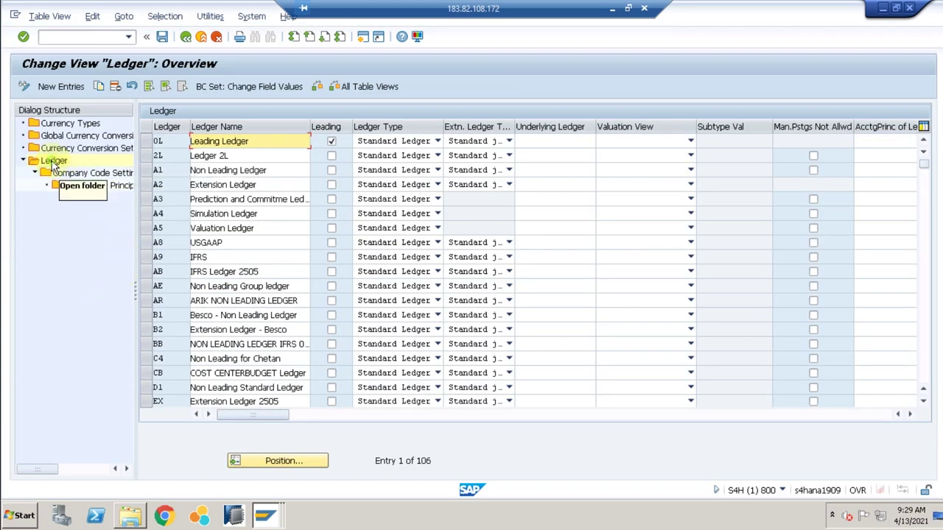
{"action": "left_click", "coordinate": [53, 160]}
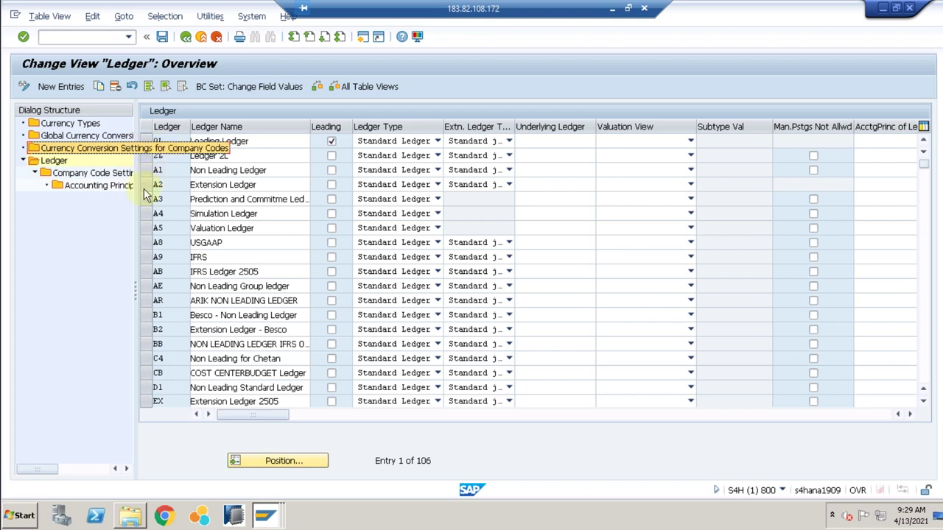
{"action": "double_click", "coordinate": [85, 151]}
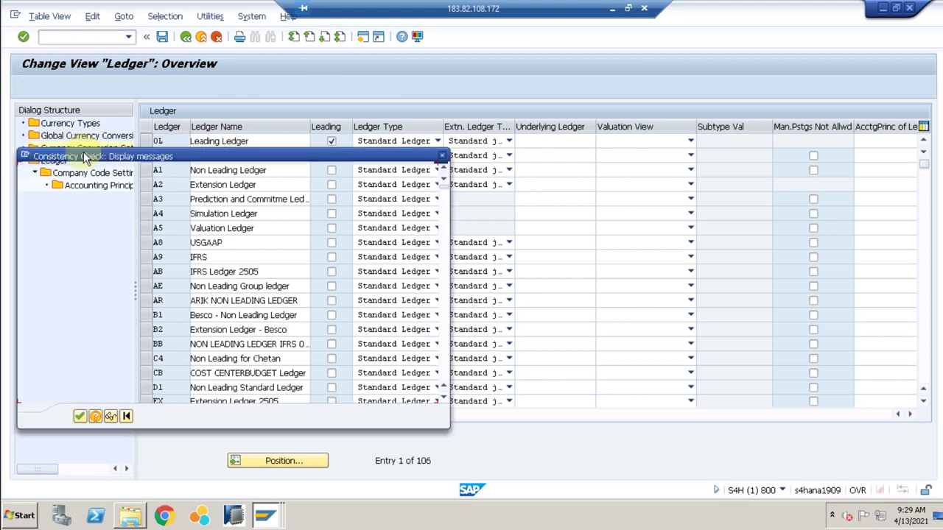
{"action": "left_click", "coordinate": [80, 417]}
Look up the company codes starting with TR in the currency conversion settings for company codes.
{"action": "left_click", "coordinate": [262, 464]}
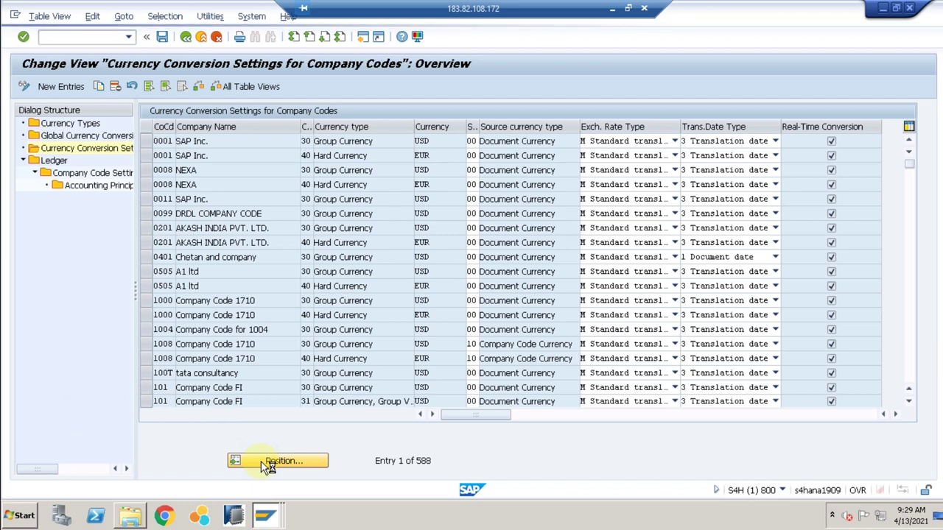
{"action": "type", "text": "tr"}
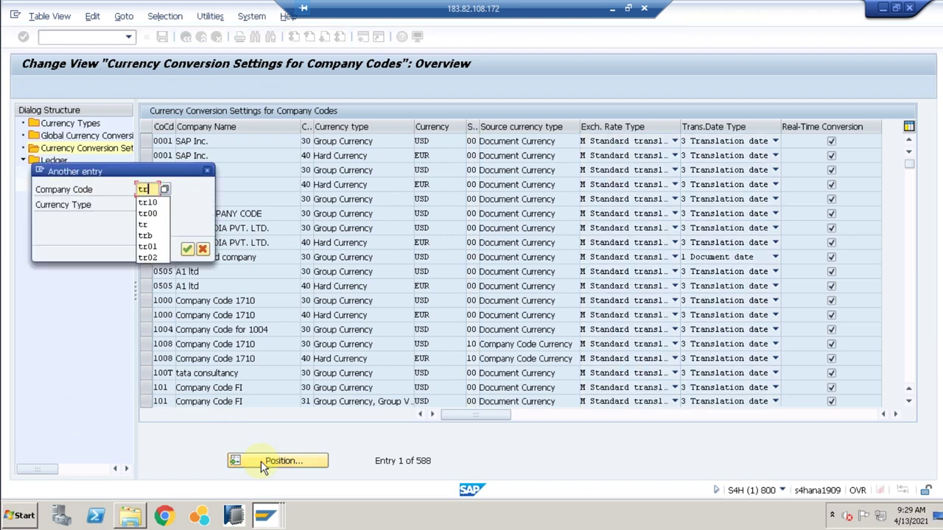
{"action": "type", "text": "an"}
{"action": "key", "text": "Return"}
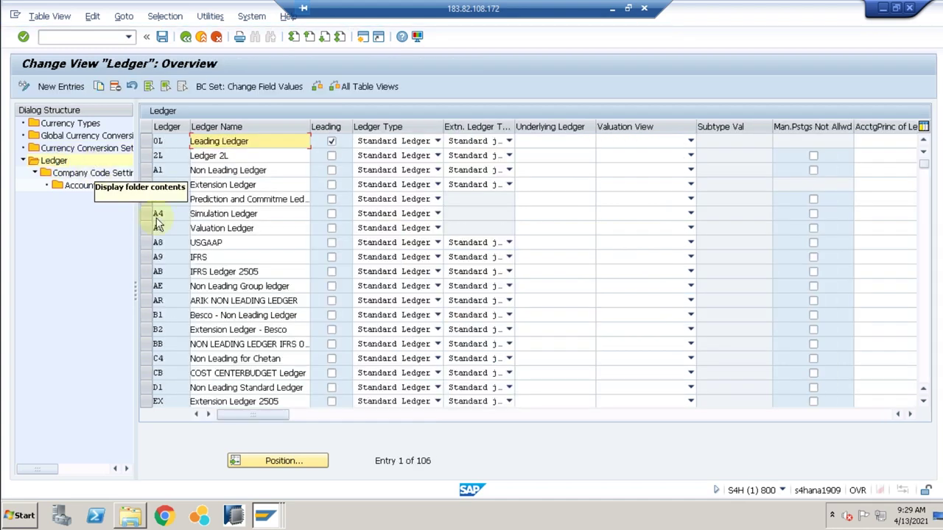
Open the company code settings for leading ledger 0L and accept the consistency check messages.
{"action": "left_click", "coordinate": [145, 142]}
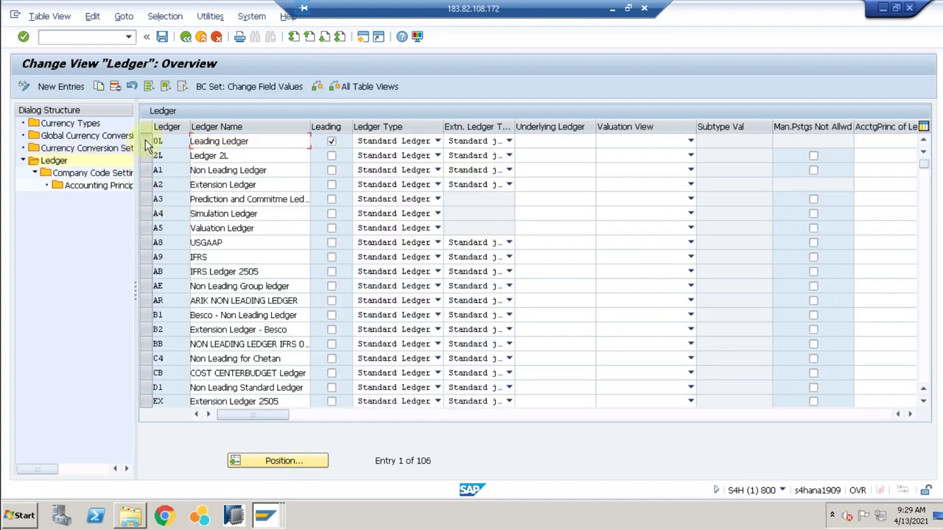
{"action": "double_click", "coordinate": [114, 176]}
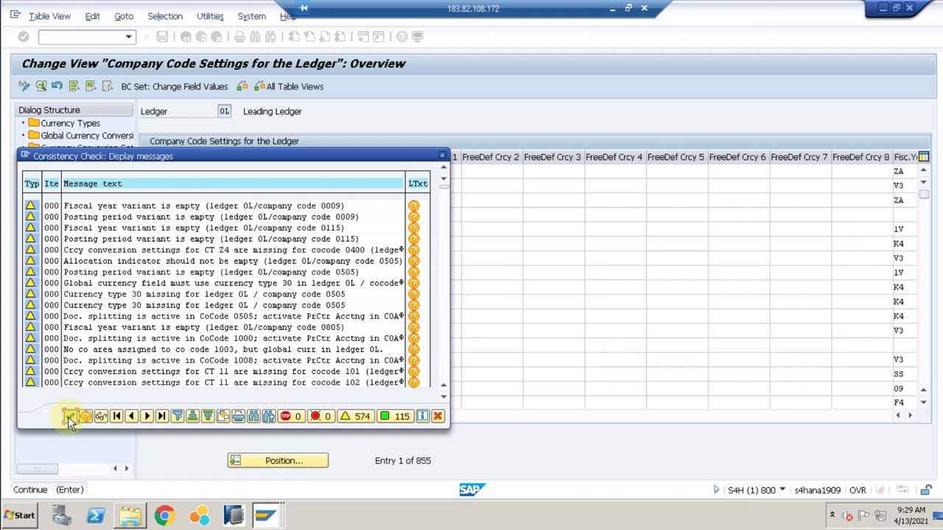
{"action": "left_click", "coordinate": [69, 417]}
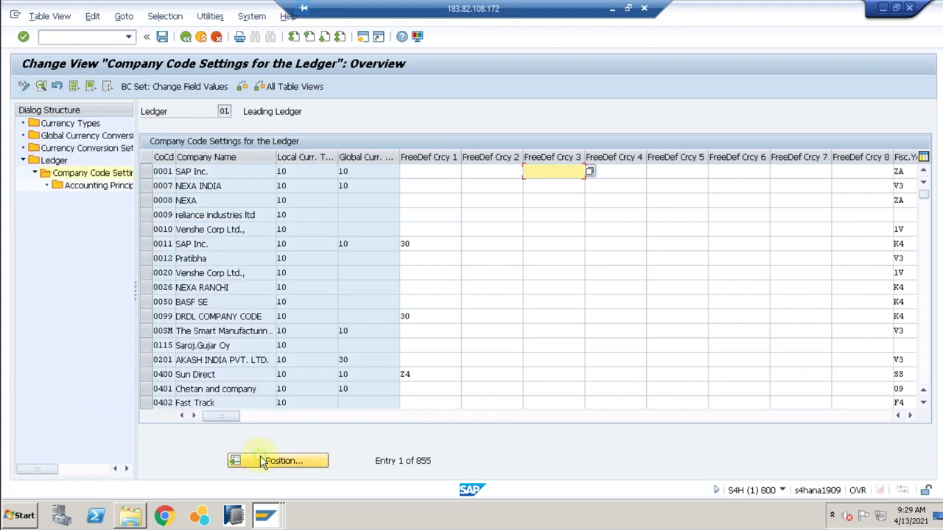
Locate company code TR10 in the leading ledger's company code settings and check its global currency type.
{"action": "left_click", "coordinate": [261, 460]}
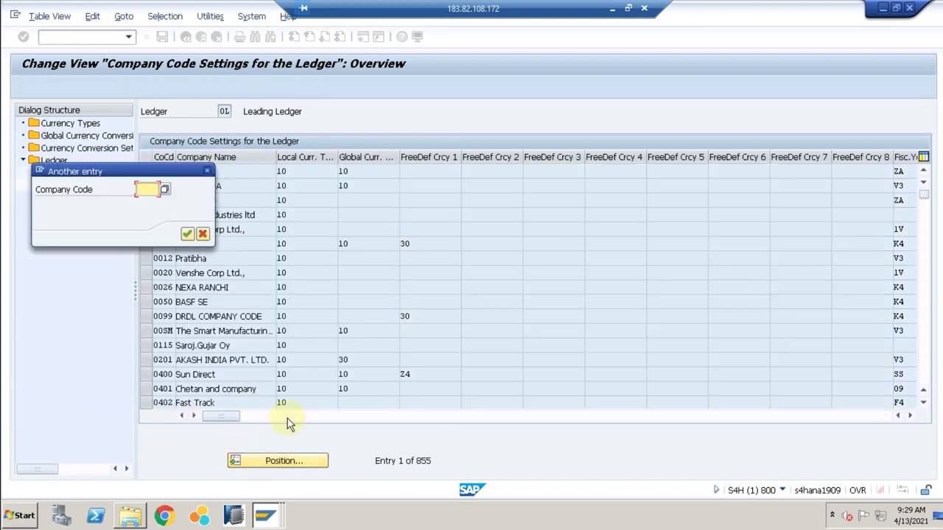
{"action": "type", "text": "TR10"}
{"action": "key", "text": "Return"}
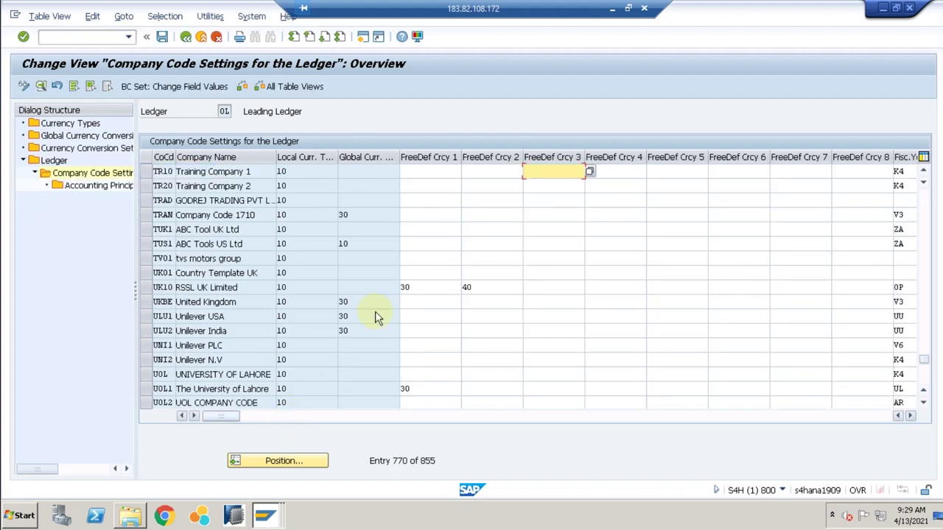
{"action": "left_click", "coordinate": [370, 173]}
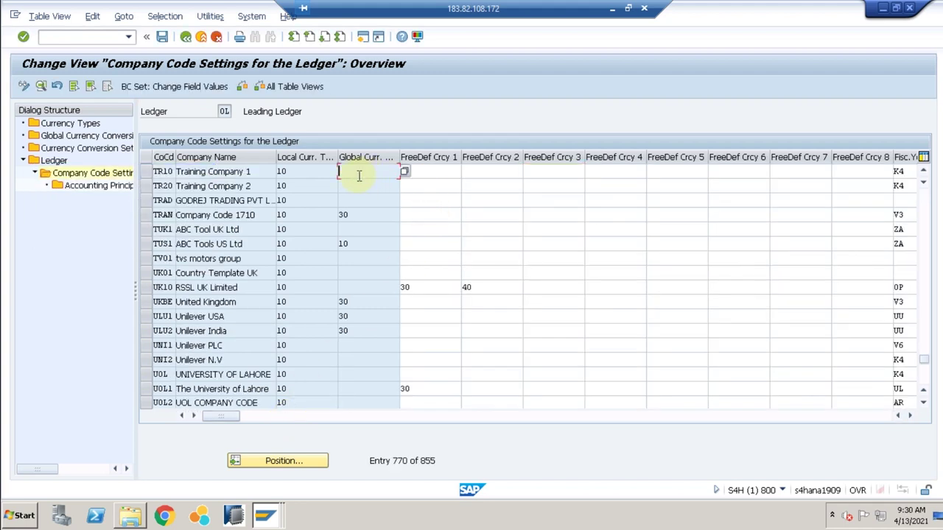
{"action": "left_click", "coordinate": [145, 174]}
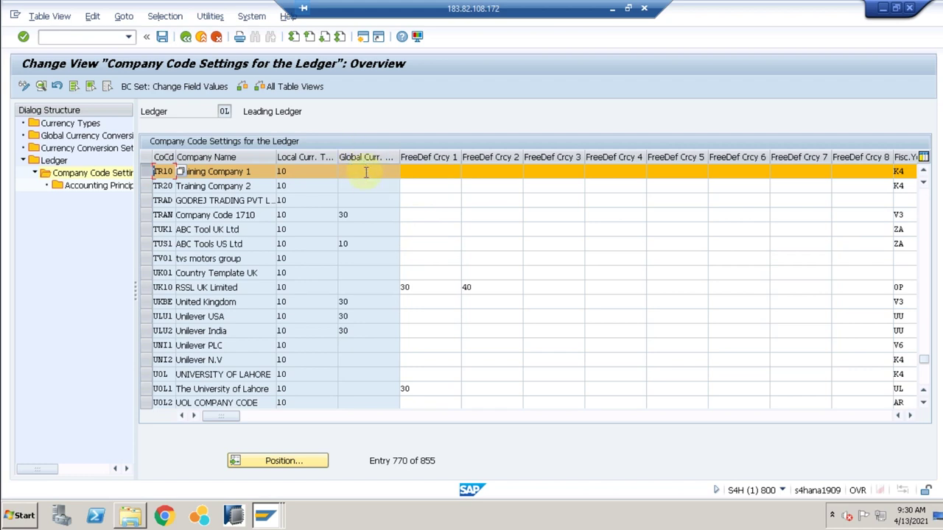
Return to the currency conversion settings for company codes, accepting the consistency check messages, and start new entries.
{"action": "double_click", "coordinate": [83, 150]}
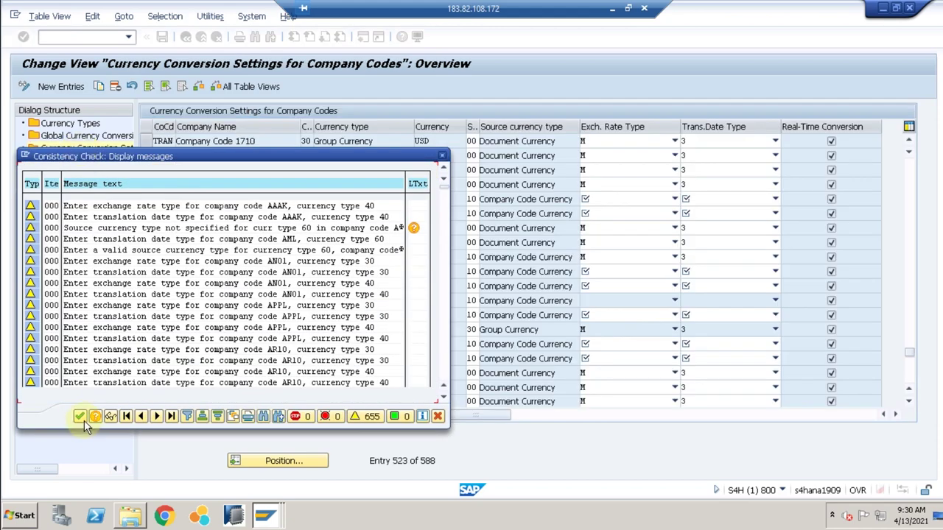
{"action": "left_click", "coordinate": [78, 417]}
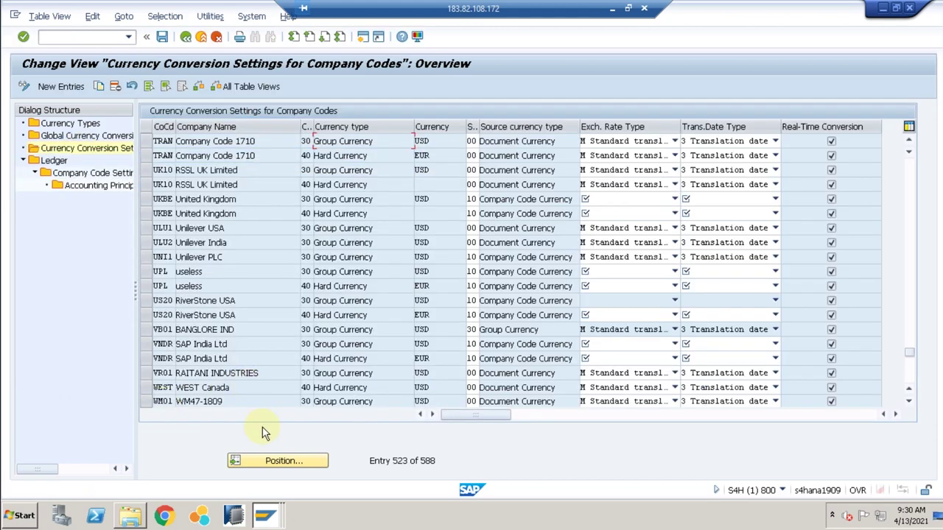
{"action": "left_click", "coordinate": [271, 461]}
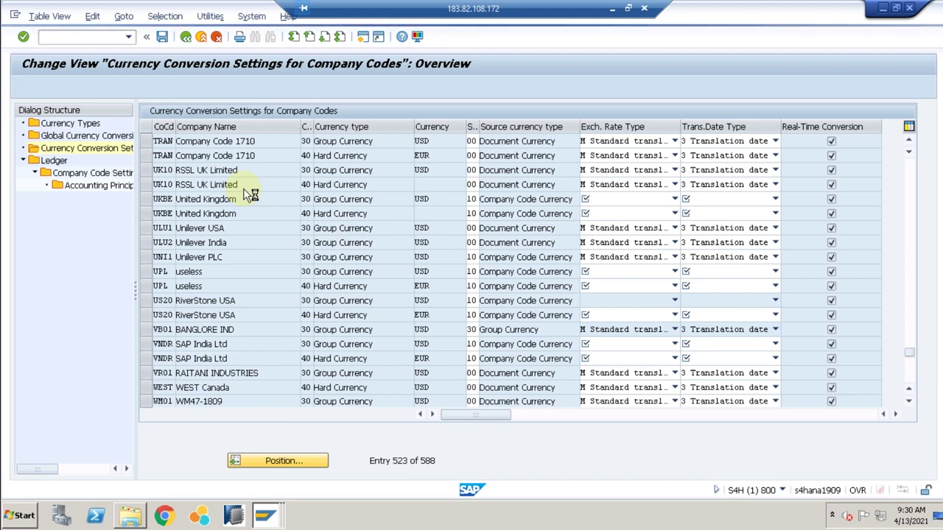
{"action": "type", "text": "ULU1"}
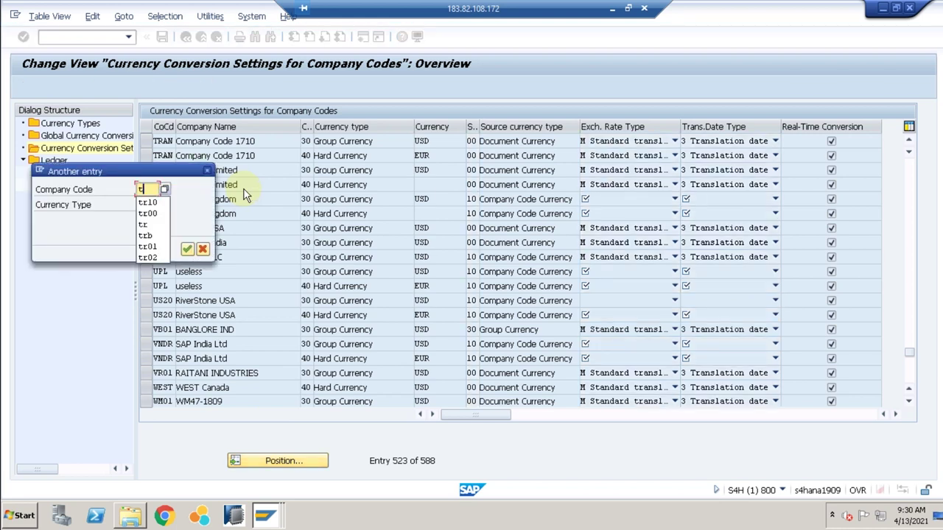
{"action": "key", "text": "Return"}
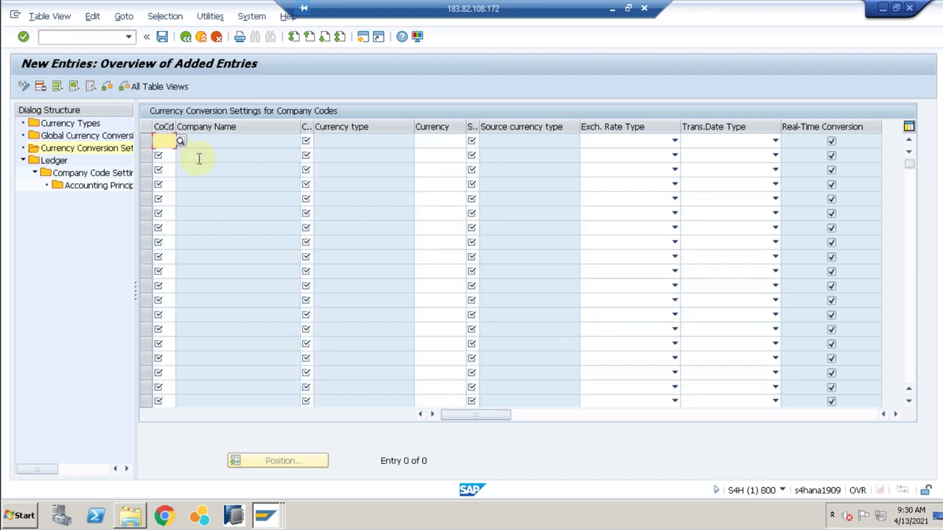
Enter company codes TR10 and TR20 as two new currency conversion entries.
{"action": "type", "text": "tr"}
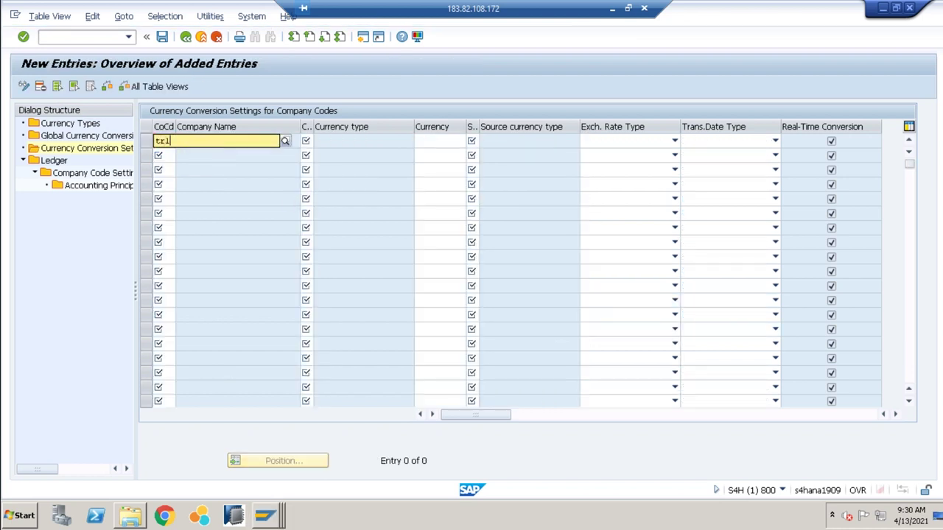
{"action": "type", "text": "10"}
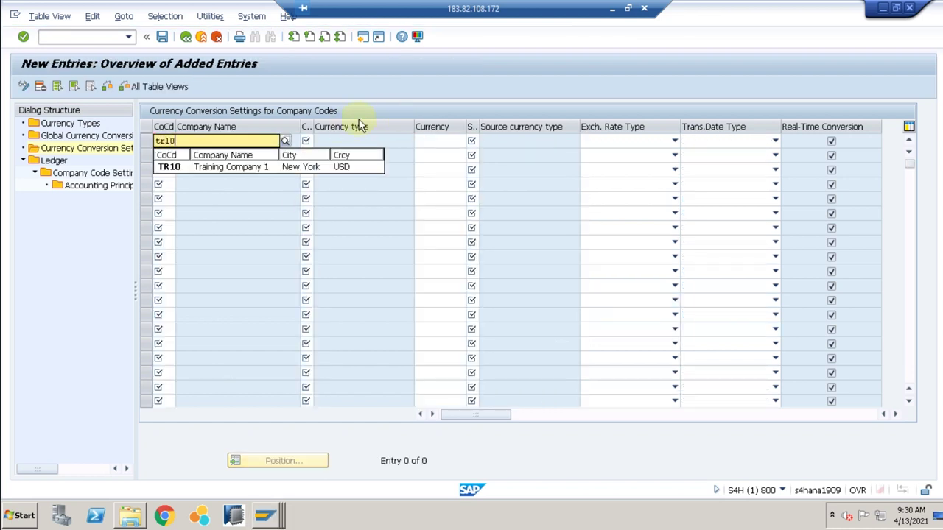
{"action": "left_click", "coordinate": [170, 167]}
{"action": "left_click", "coordinate": [166, 157]}
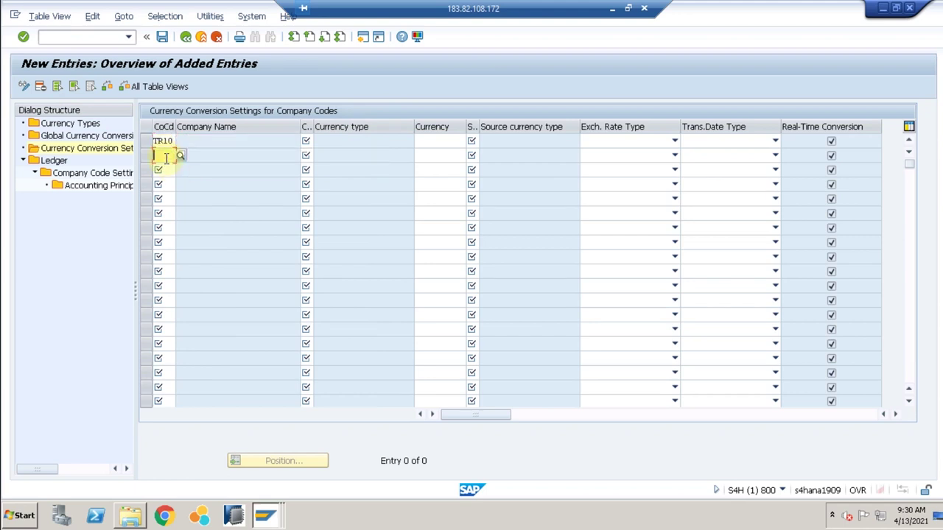
{"action": "type", "text": "tr"}
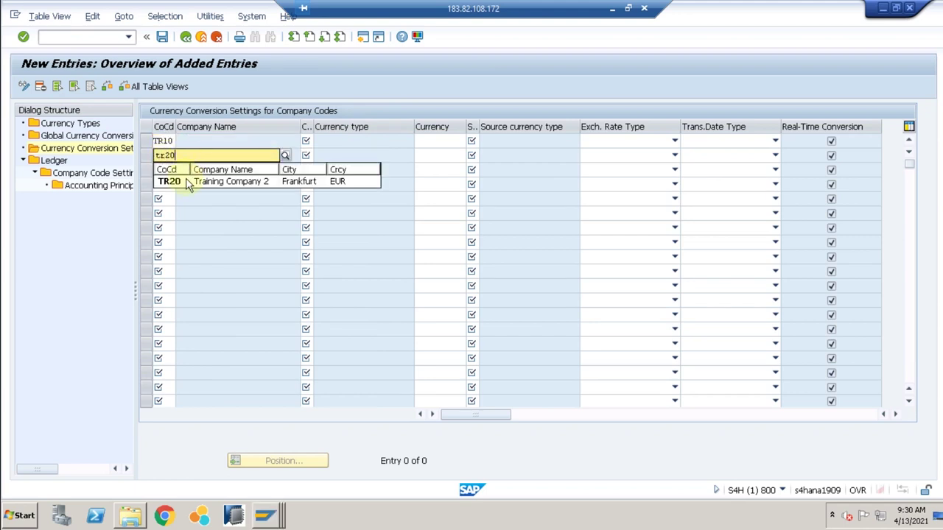
{"action": "type", "text": "20"}
{"action": "left_click", "coordinate": [187, 183]}
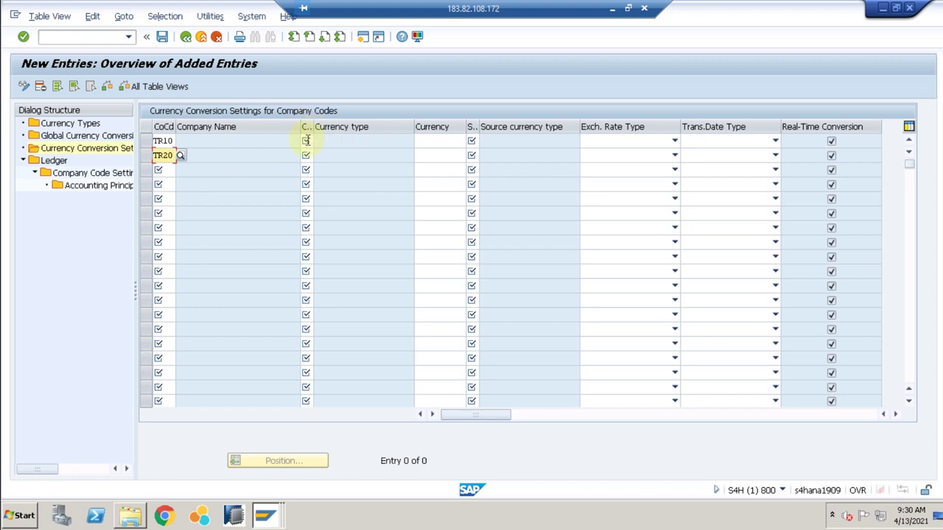
Set currency type 30 and source currency type 10 for both TR10 and TR20.
{"action": "left_click", "coordinate": [307, 141]}
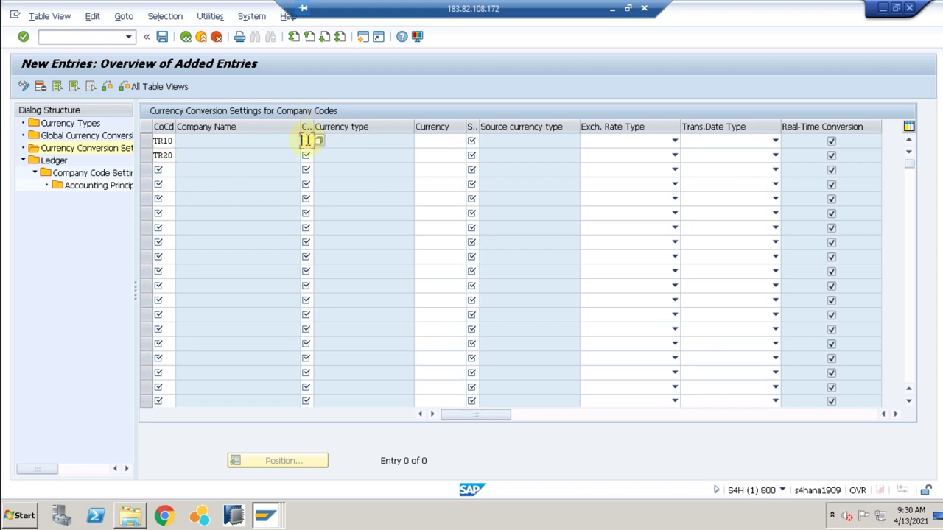
{"action": "left_click", "coordinate": [306, 154]}
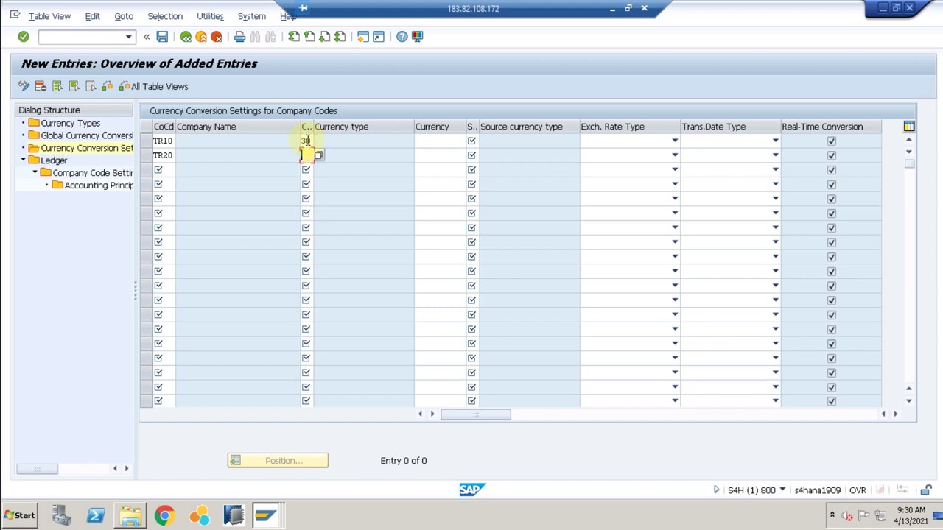
{"action": "left_click", "coordinate": [452, 141]}
{"action": "left_click", "coordinate": [488, 142]}
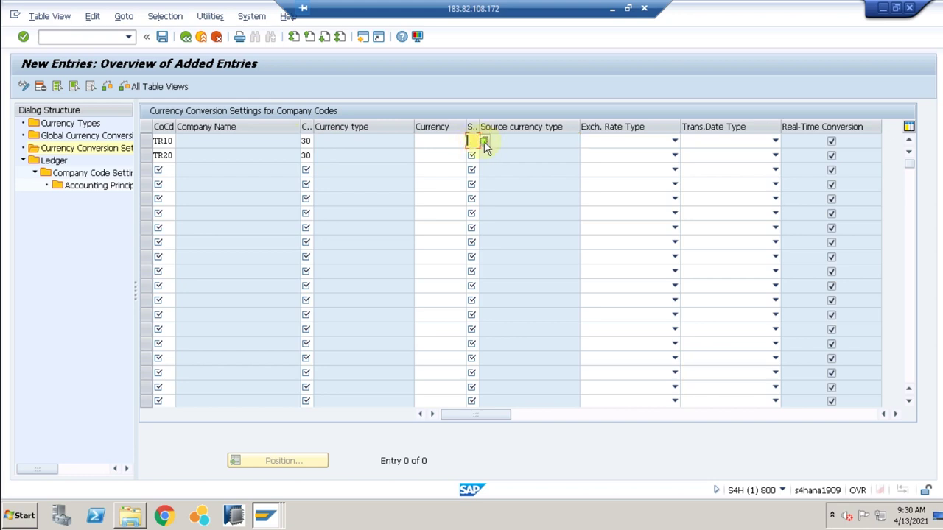
{"action": "left_click", "coordinate": [484, 141]}
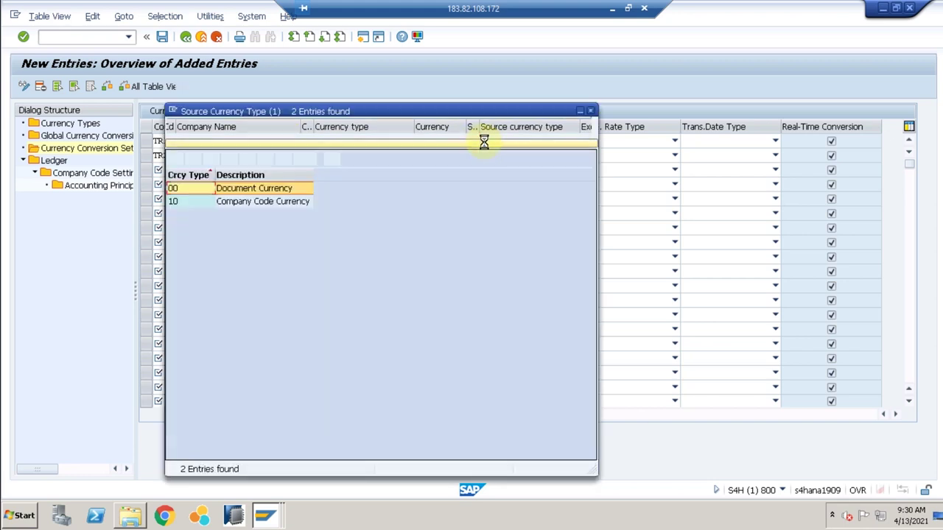
{"action": "double_click", "coordinate": [190, 204]}
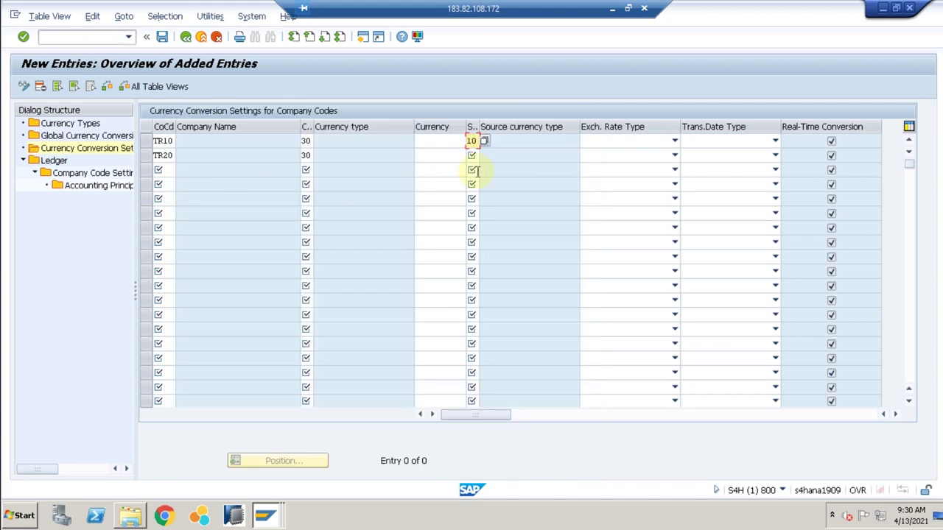
{"action": "left_click", "coordinate": [472, 155]}
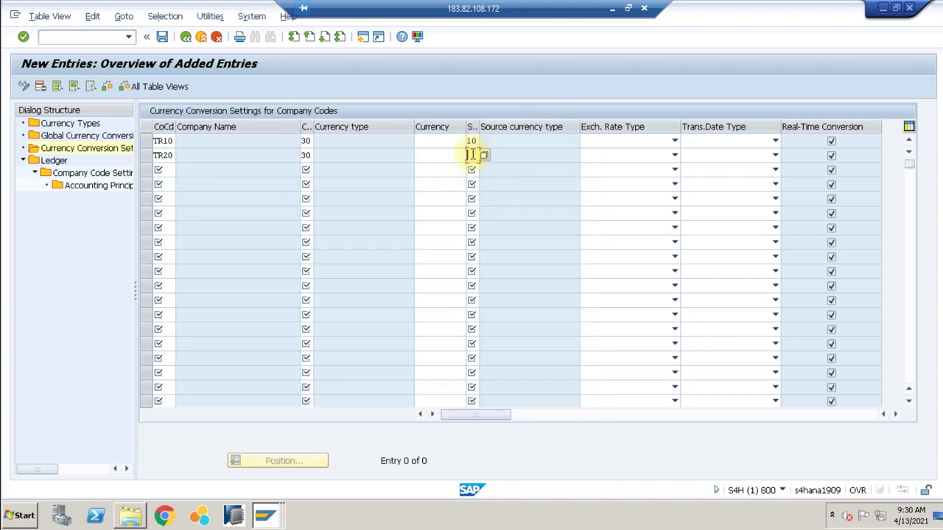
Set the exchange rate type of both TR10 and TR20 to M, standard translation at average rate.
{"action": "left_click", "coordinate": [634, 141]}
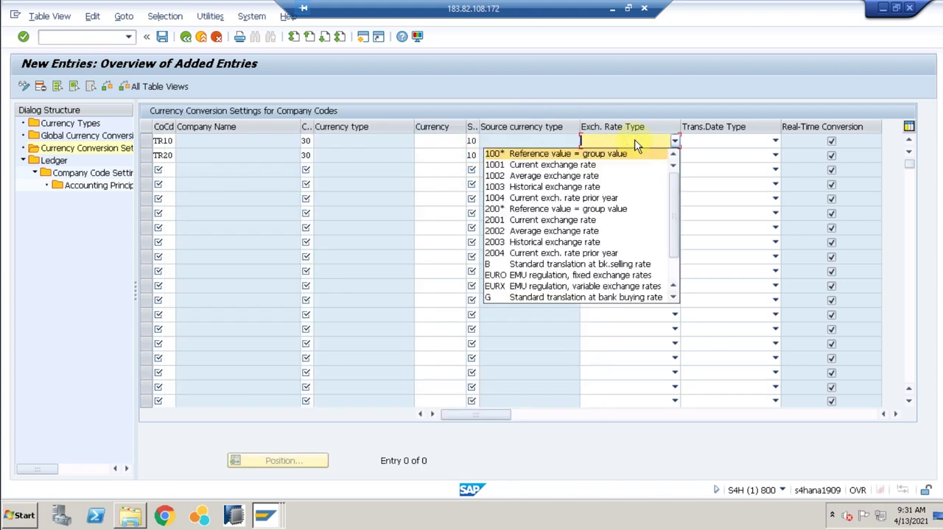
{"action": "scroll", "coordinate": [561, 287], "scroll_direction": "down", "scroll_amount": 1}
{"action": "scroll", "coordinate": [561, 287], "scroll_direction": "down", "scroll_amount": 1}
{"action": "left_click", "coordinate": [560, 285]}
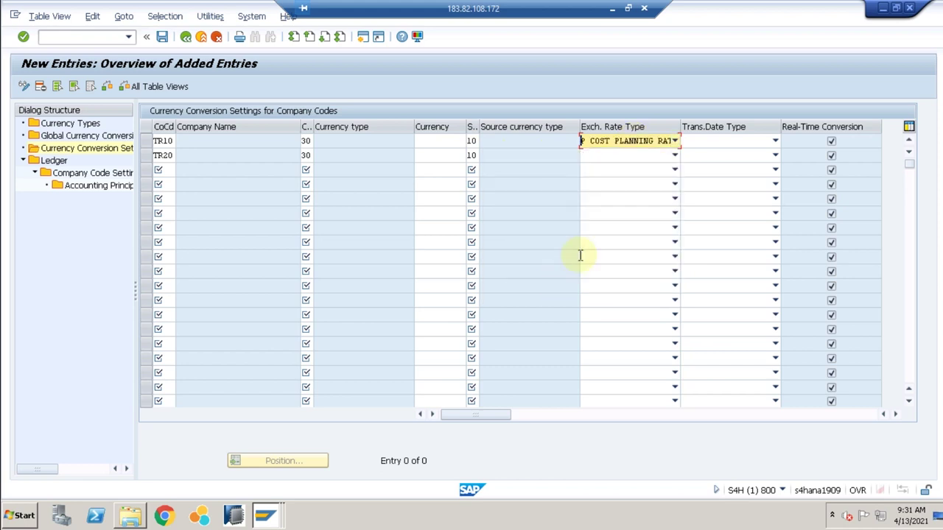
{"action": "type", "text": "M Standard translat"}
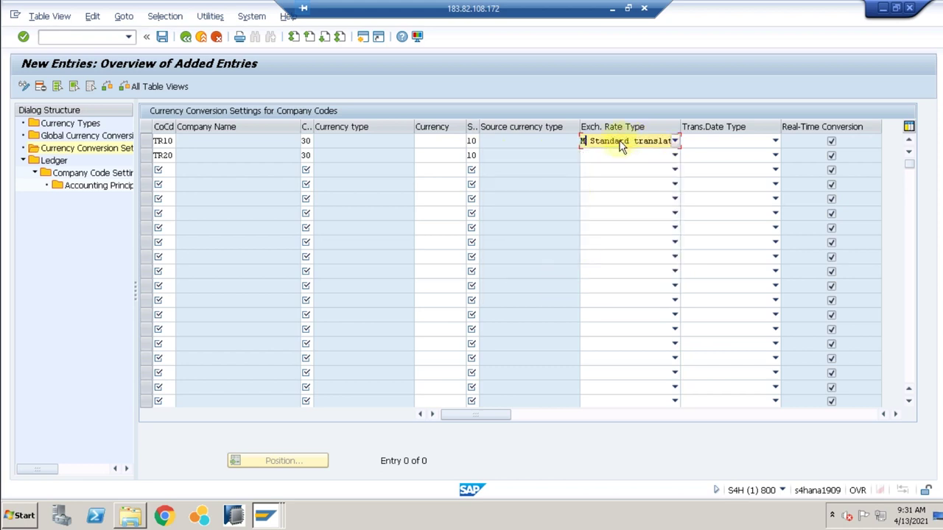
{"action": "left_click", "coordinate": [627, 158]}
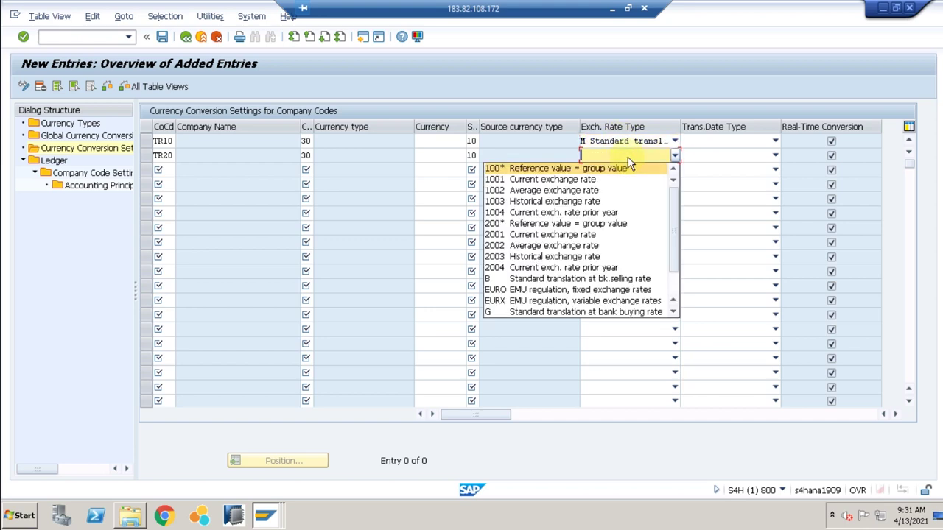
{"action": "key", "text": "m"}
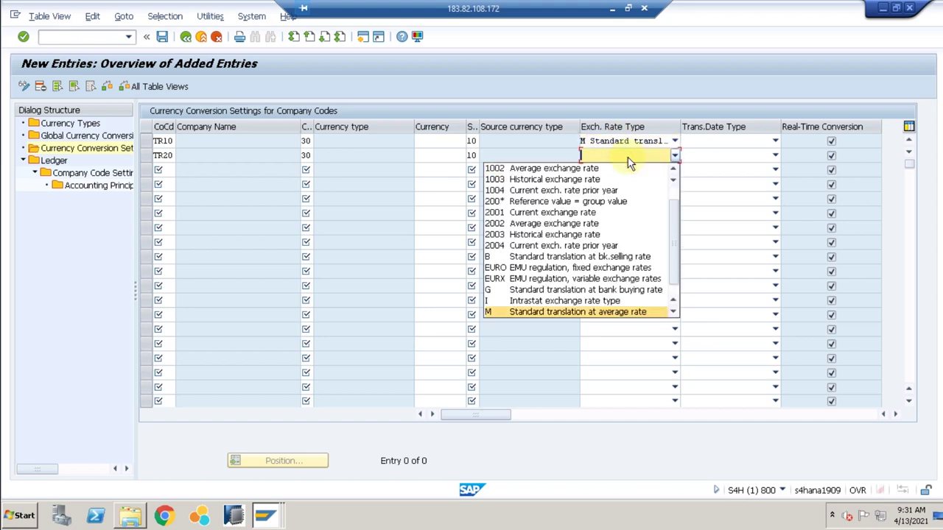
{"action": "key", "text": "Return"}
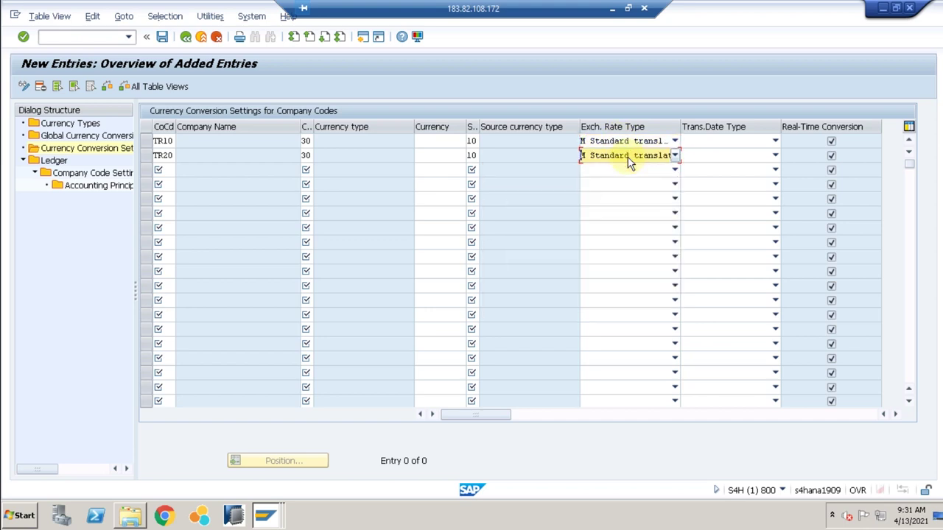
Set the translation date type of both company codes to 3 Translation date and validate the entries.
{"action": "left_click", "coordinate": [774, 142]}
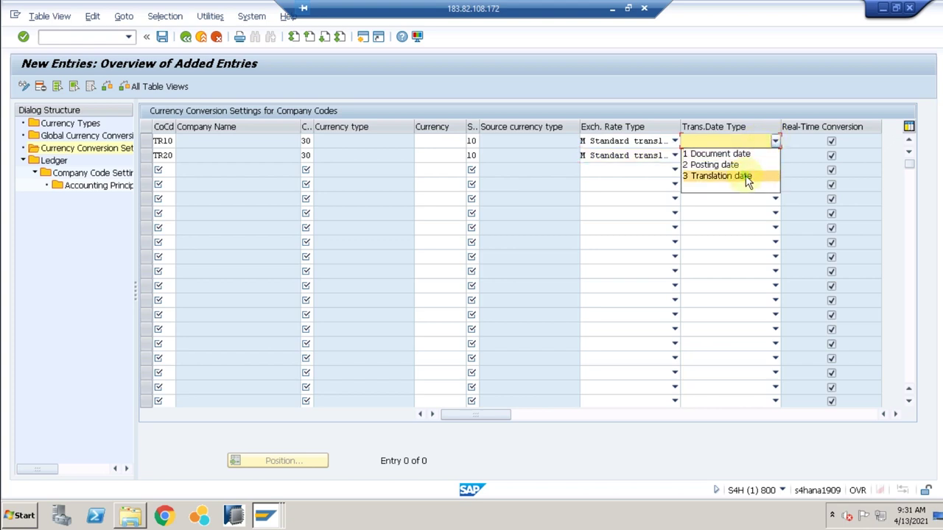
{"action": "left_click", "coordinate": [752, 175]}
{"action": "left_click", "coordinate": [772, 157]}
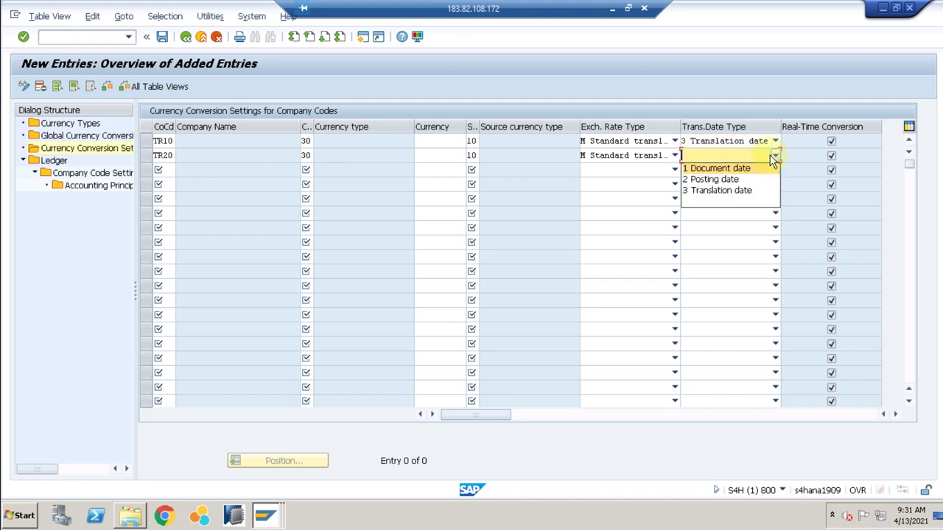
{"action": "left_click", "coordinate": [726, 191]}
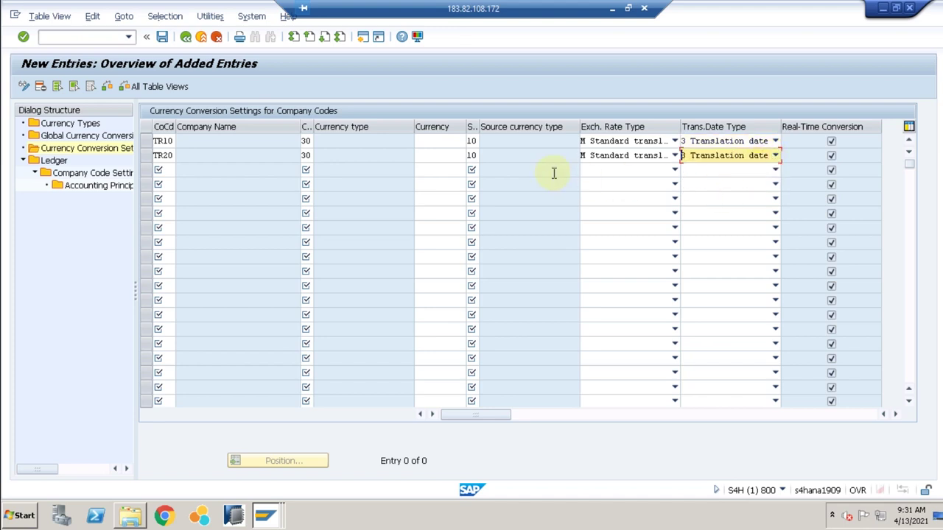
{"action": "key", "text": "Return"}
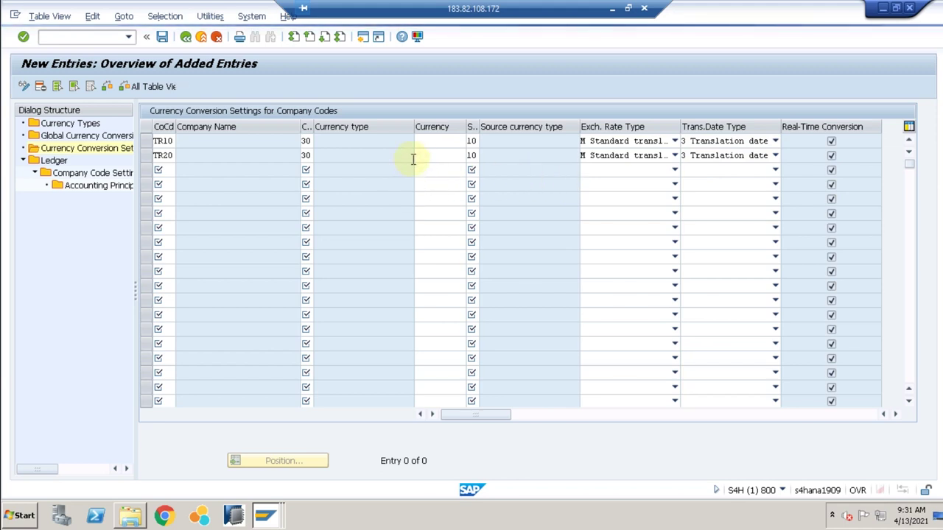
Check the currency of both new entries and save them, accepting the consistency check messages and the customizing request.
{"action": "left_click", "coordinate": [438, 142]}
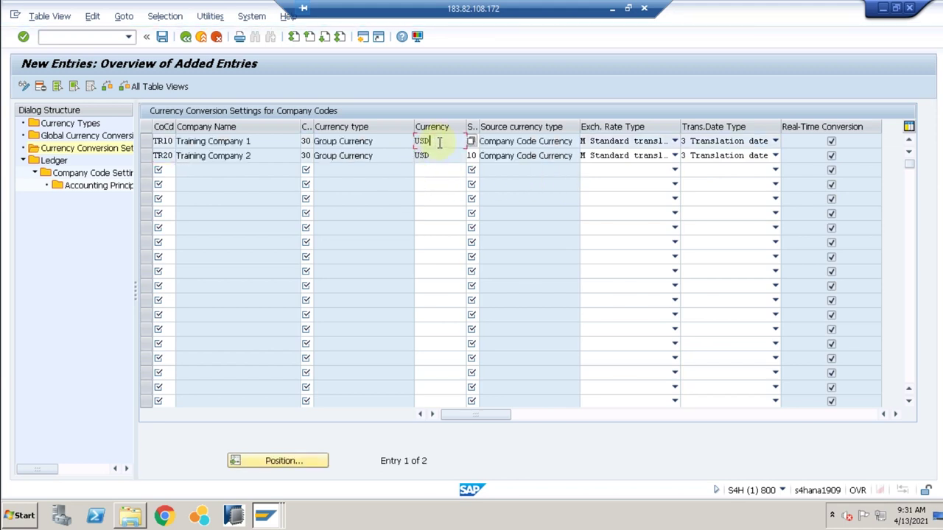
{"action": "double_click", "coordinate": [413, 141]}
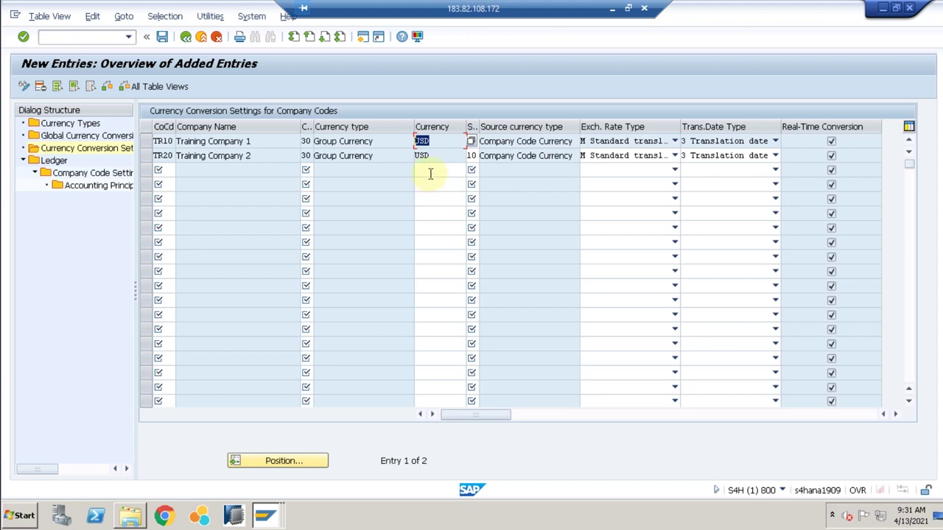
{"action": "left_click", "coordinate": [305, 169]}
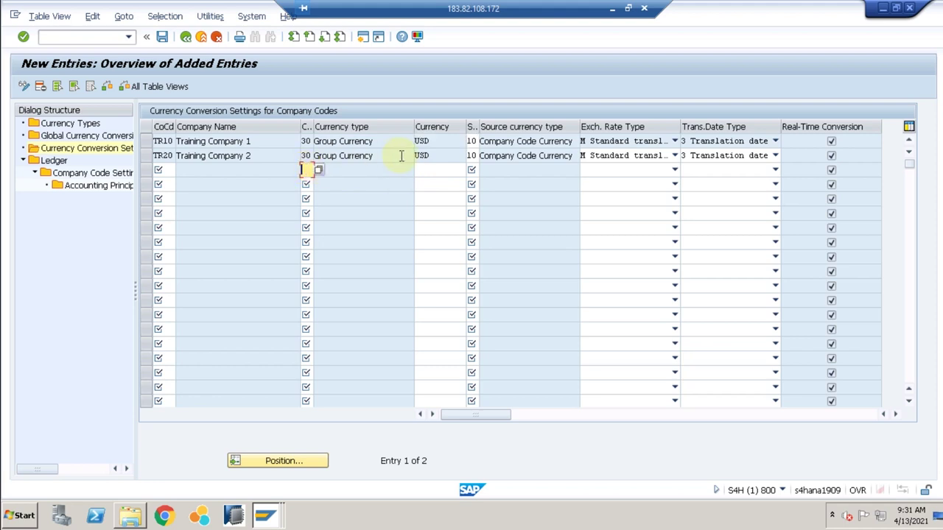
{"action": "left_click", "coordinate": [426, 159]}
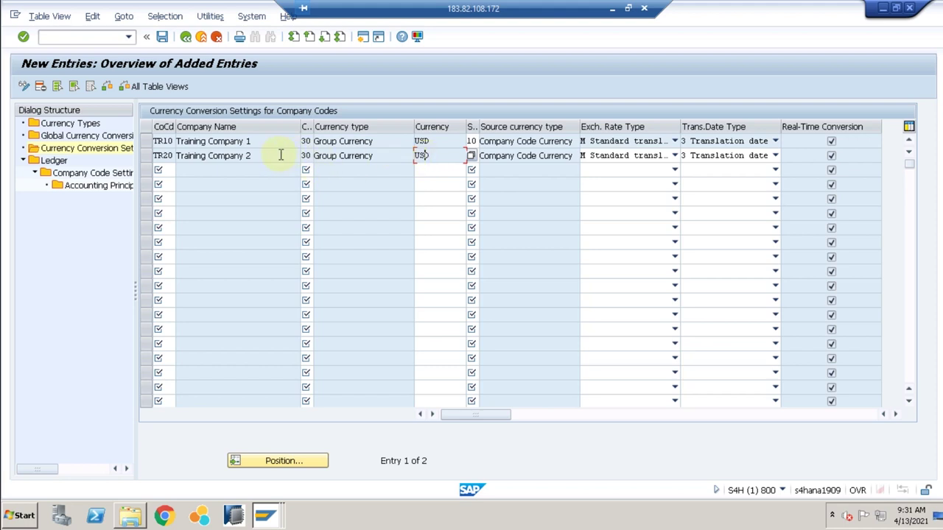
{"action": "left_click", "coordinate": [163, 37]}
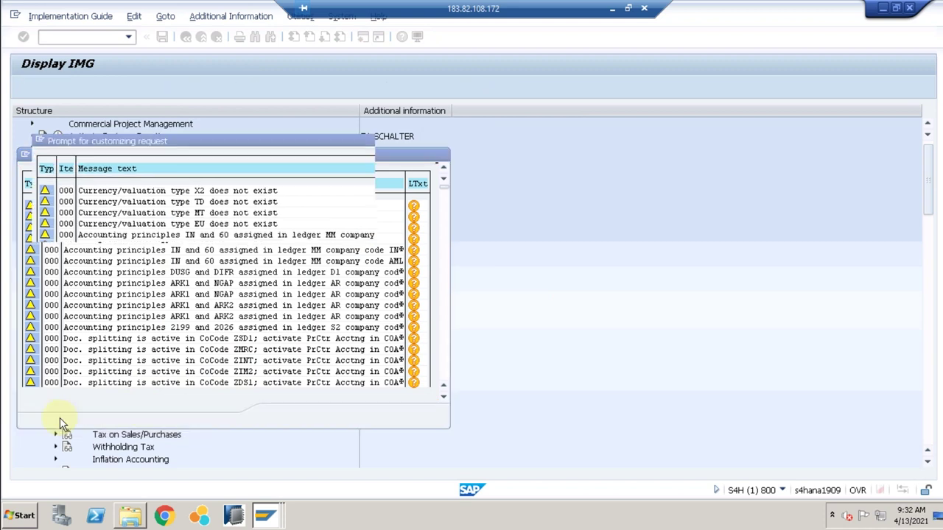
{"action": "left_click", "coordinate": [60, 417]}
{"action": "left_click", "coordinate": [205, 234]}
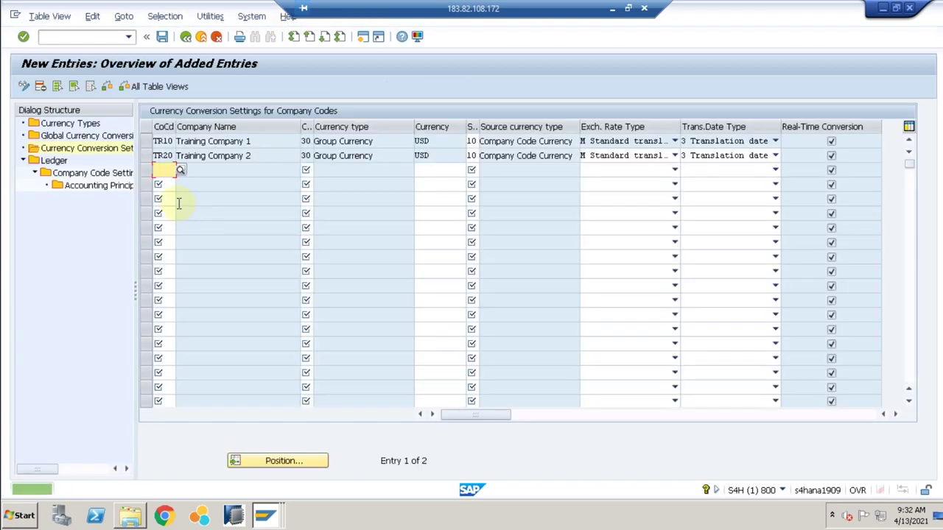
Open the company code settings for leading ledger 0L, accept the consistency check messages, and check the global currency type of TR10.
{"action": "left_click", "coordinate": [56, 170]}
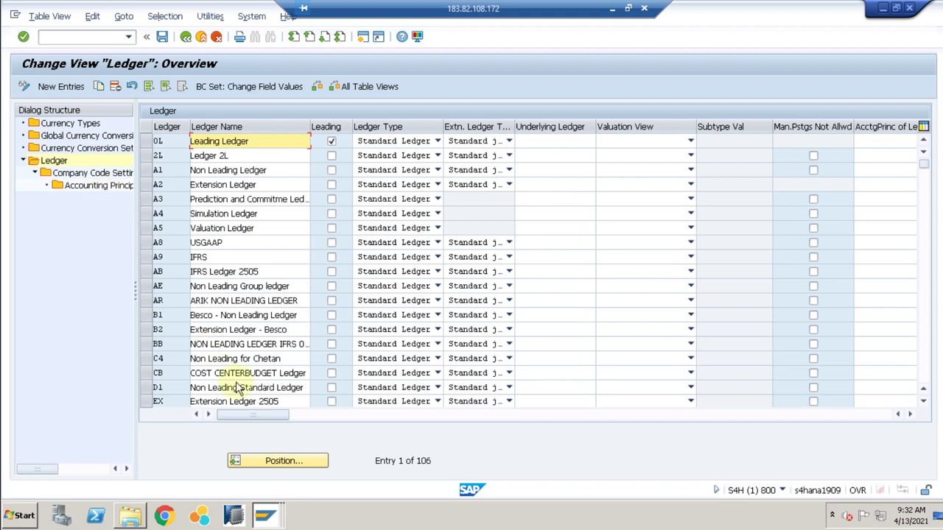
{"action": "left_click", "coordinate": [148, 141]}
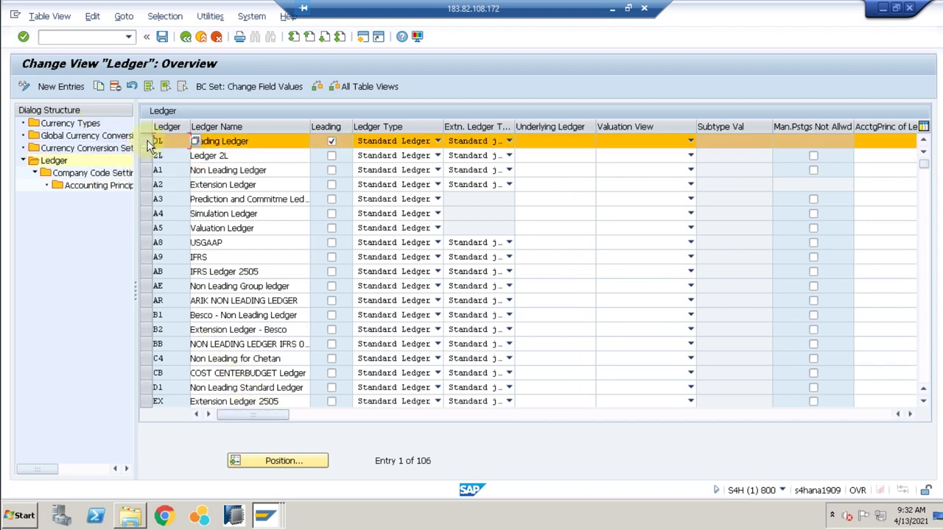
{"action": "double_click", "coordinate": [101, 181]}
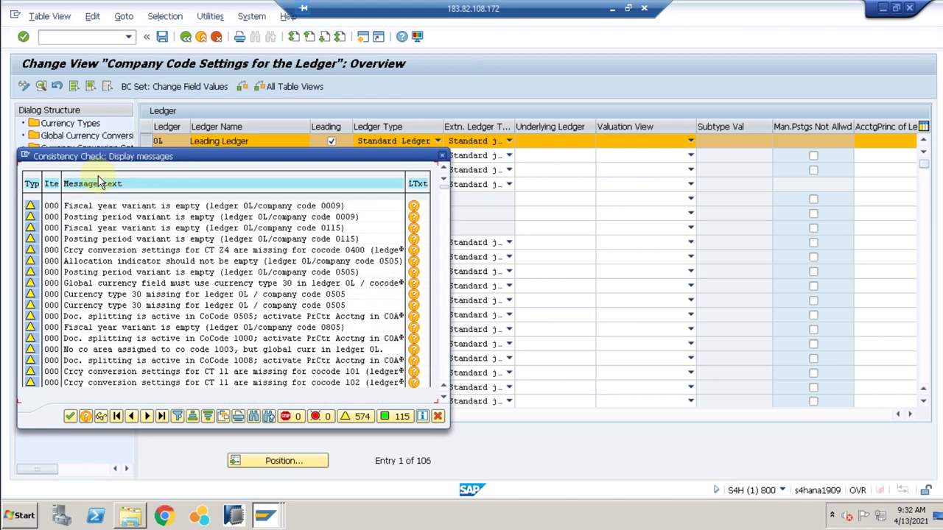
{"action": "left_click", "coordinate": [69, 416]}
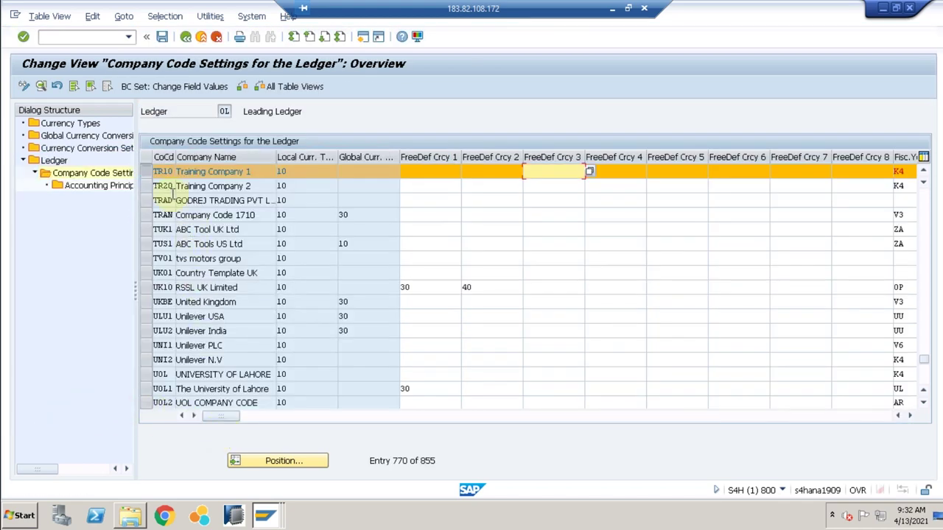
{"action": "left_click", "coordinate": [145, 174]}
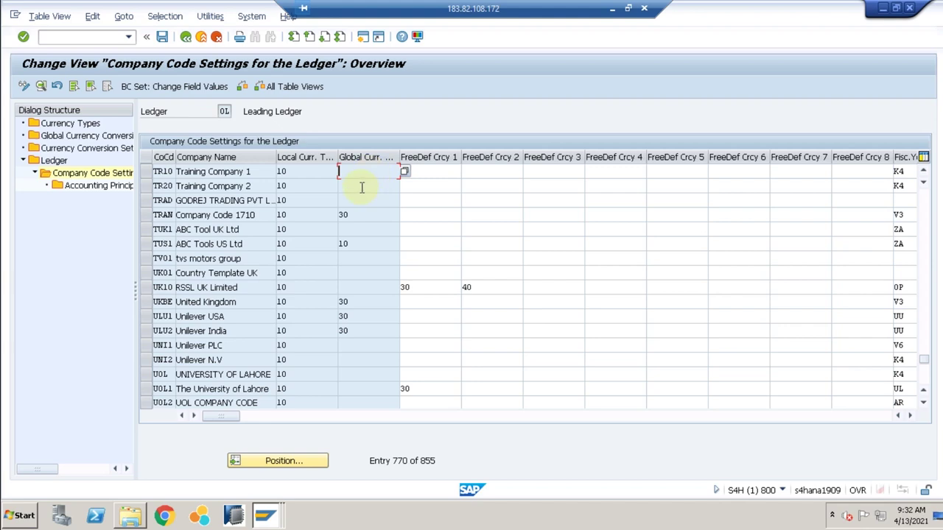
Reopen the settings for ledgers and currency types and open the company code settings of leading ledger 0L, accepting the consistency check messages.
{"action": "left_click", "coordinate": [199, 38]}
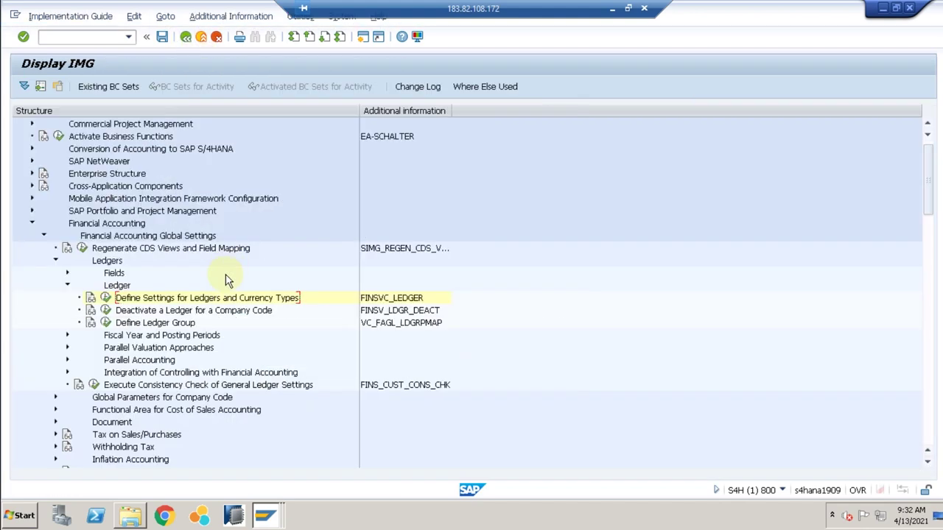
{"action": "left_click", "coordinate": [106, 298]}
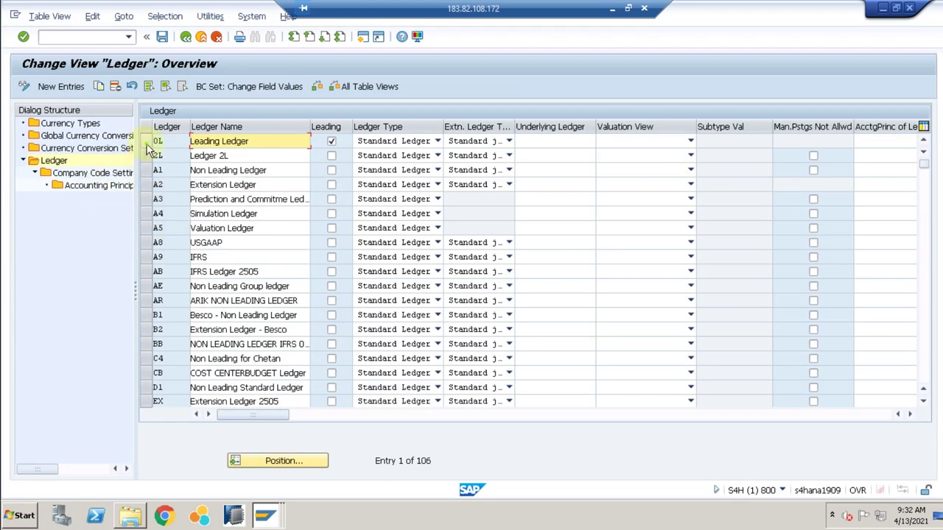
{"action": "left_click", "coordinate": [147, 145]}
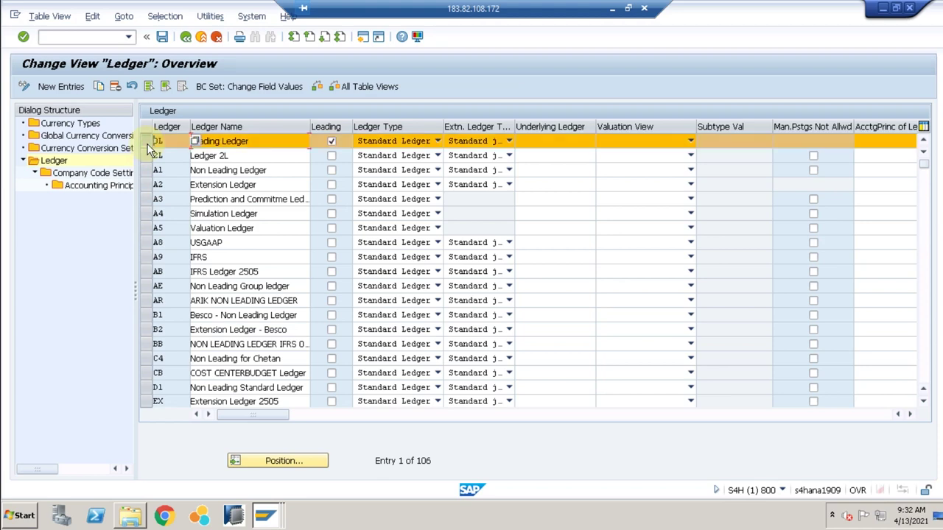
{"action": "double_click", "coordinate": [91, 177]}
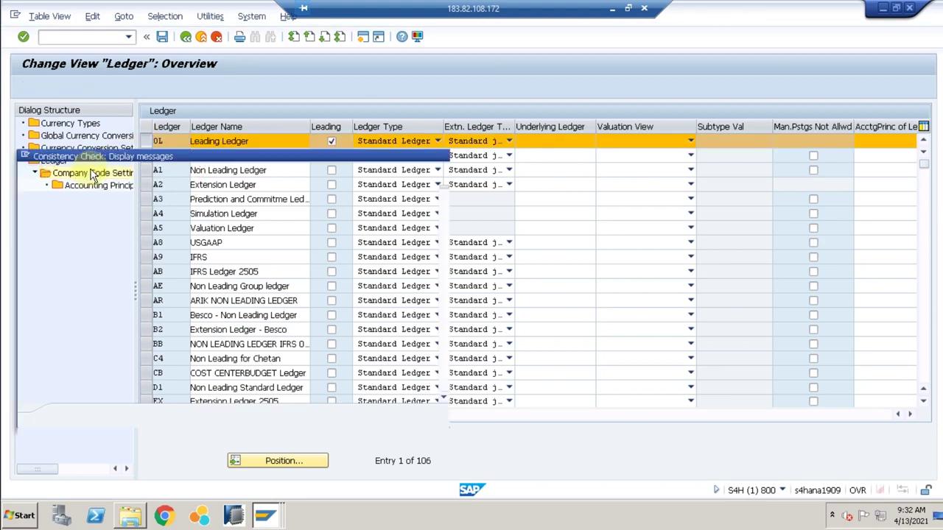
{"action": "key", "text": "Return"}
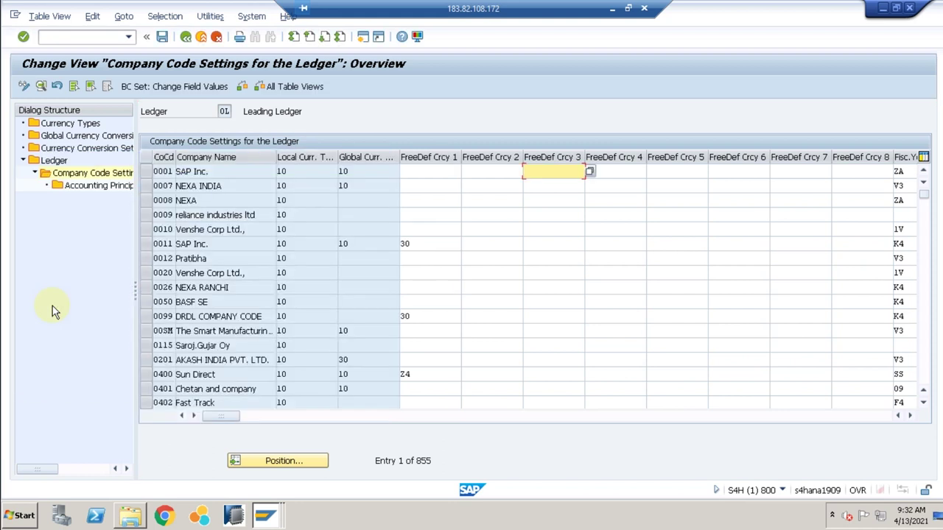
Locate company code TR10 in the ledger 0L settings and open its details.
{"action": "left_click", "coordinate": [290, 460]}
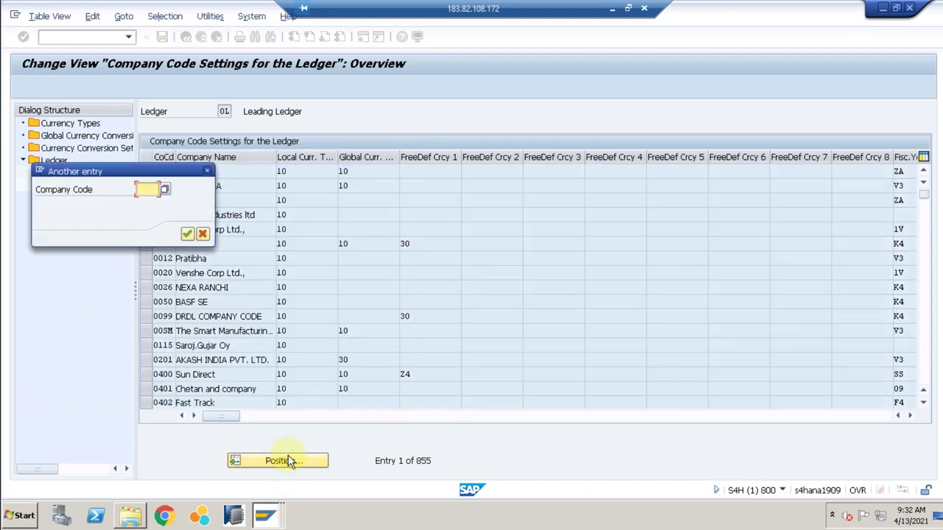
{"action": "type", "text": "TR10"}
{"action": "key", "text": "Return"}
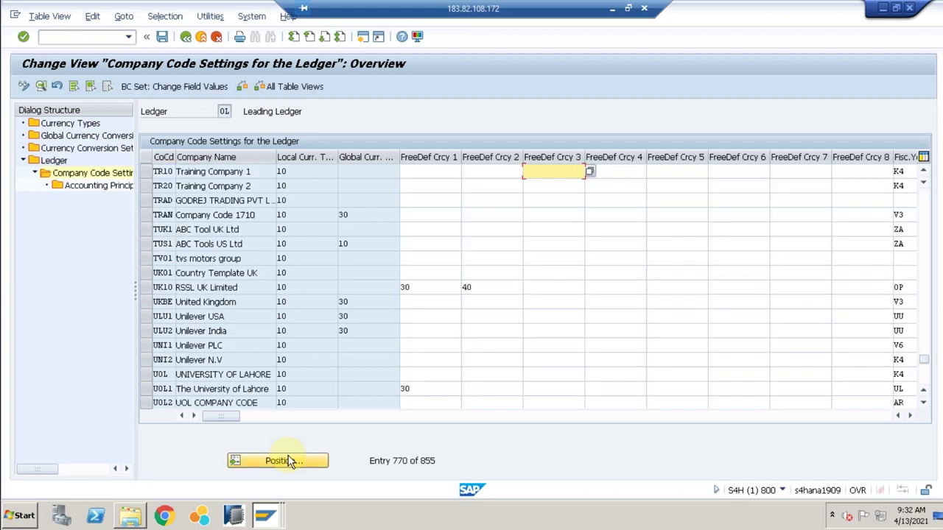
{"action": "double_click", "coordinate": [225, 171]}
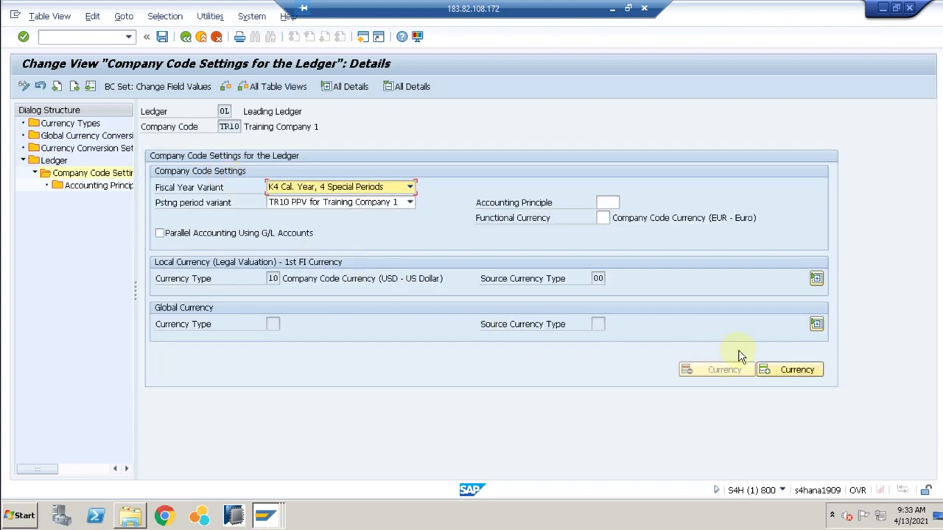
Expand the global currency details of TR10 and set its functional currency to 10, company code currency.
{"action": "left_click", "coordinate": [816, 325]}
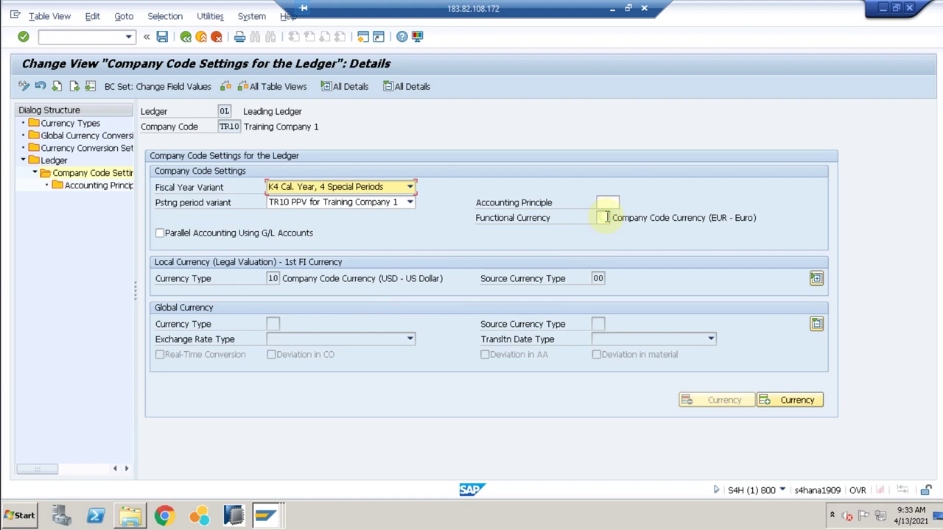
{"action": "left_click", "coordinate": [604, 217]}
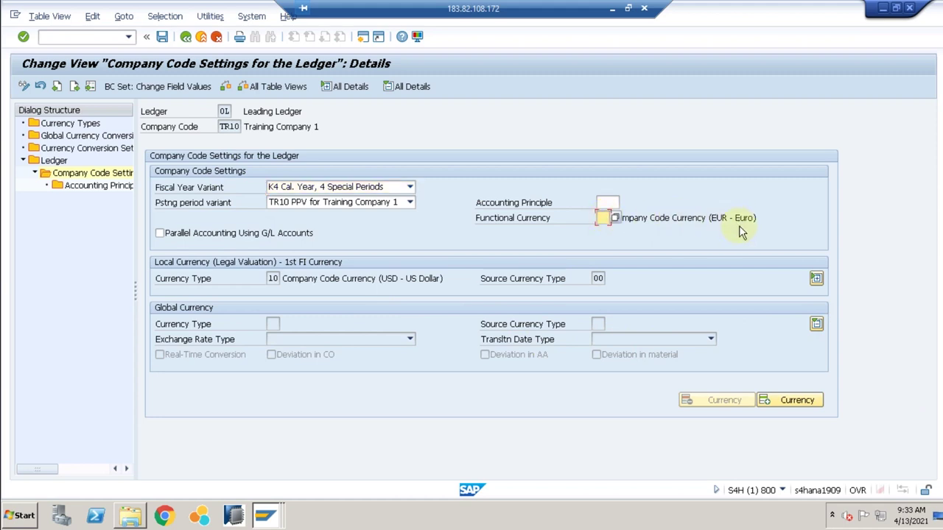
{"action": "type", "text": "10"}
{"action": "key", "text": "Return"}
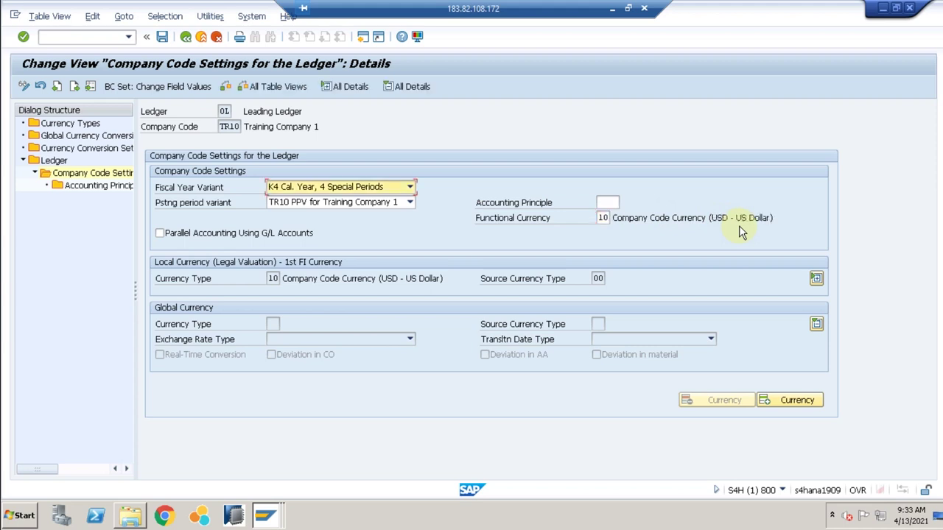
Save the TR10 ledger settings with the customizing request and return to the company code overview, accepting the consistency check messages.
{"action": "left_click", "coordinate": [162, 37]}
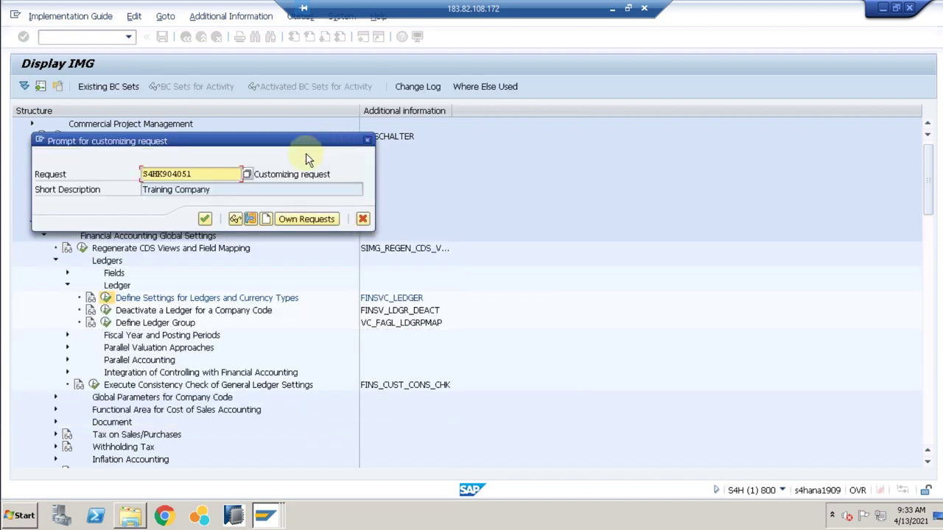
{"action": "key", "text": "Return"}
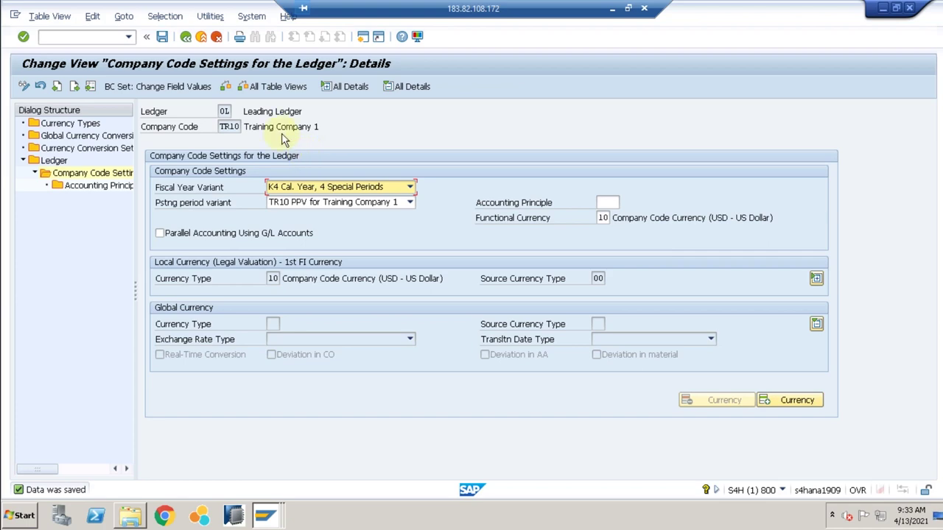
{"action": "left_click", "coordinate": [185, 37]}
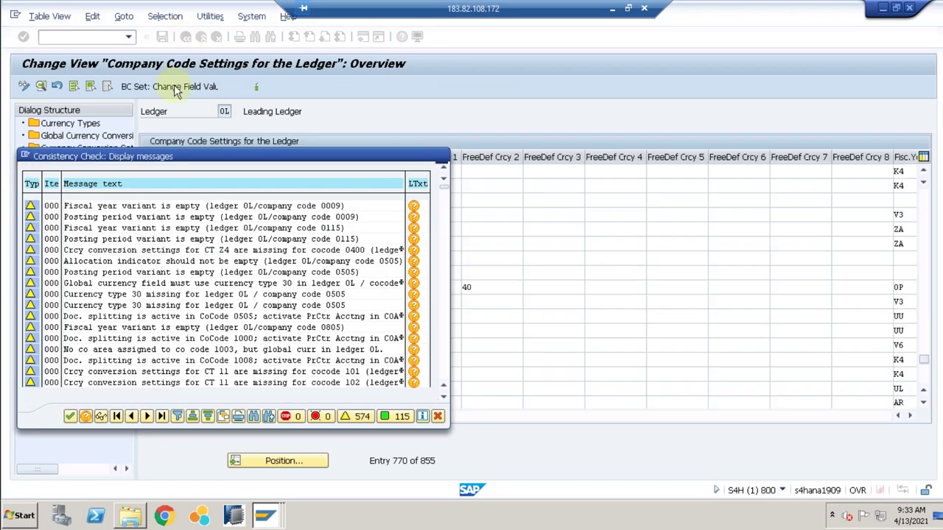
{"action": "key", "text": "Return"}
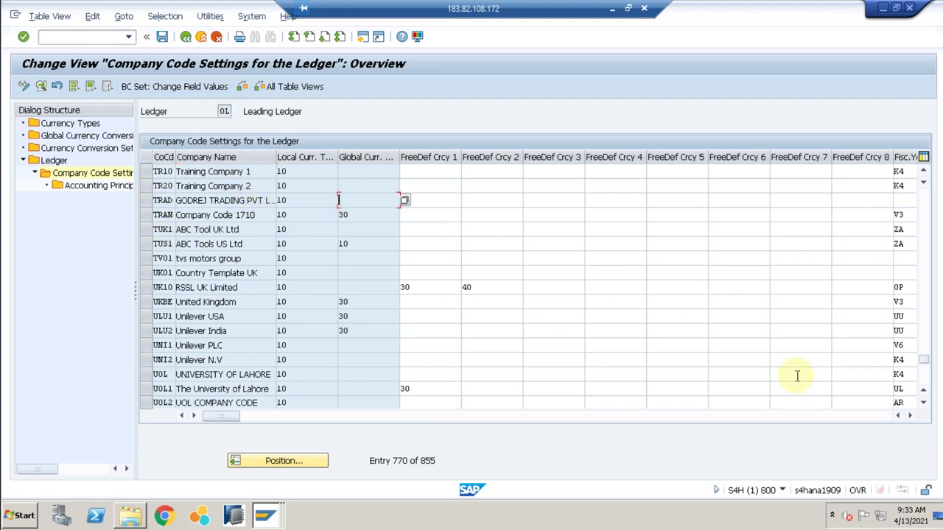
Try to set the 2nd FI currency of company codes TR10 and TR20 to 30.
{"action": "left_click", "coordinate": [910, 417]}
{"action": "left_click", "coordinate": [910, 417]}
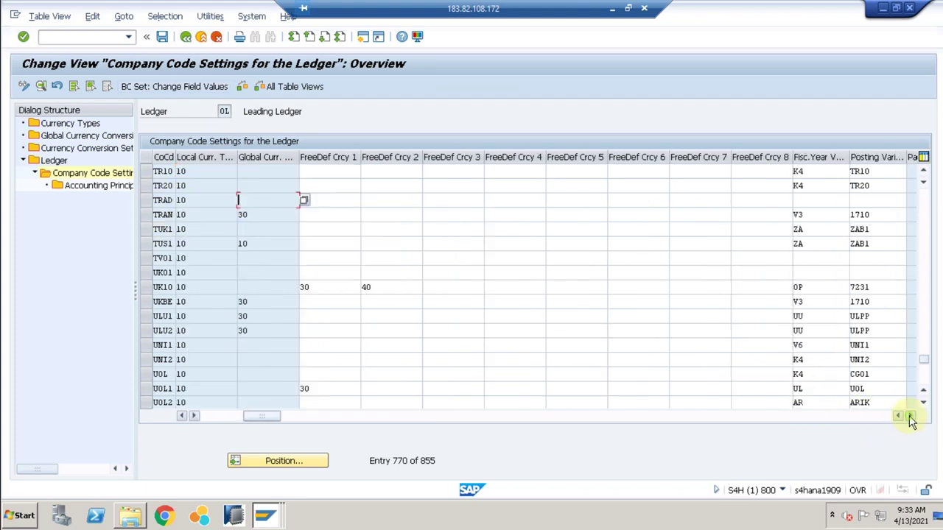
{"action": "left_click", "coordinate": [910, 417]}
{"action": "left_click", "coordinate": [910, 417]}
{"action": "left_click", "coordinate": [910, 416]}
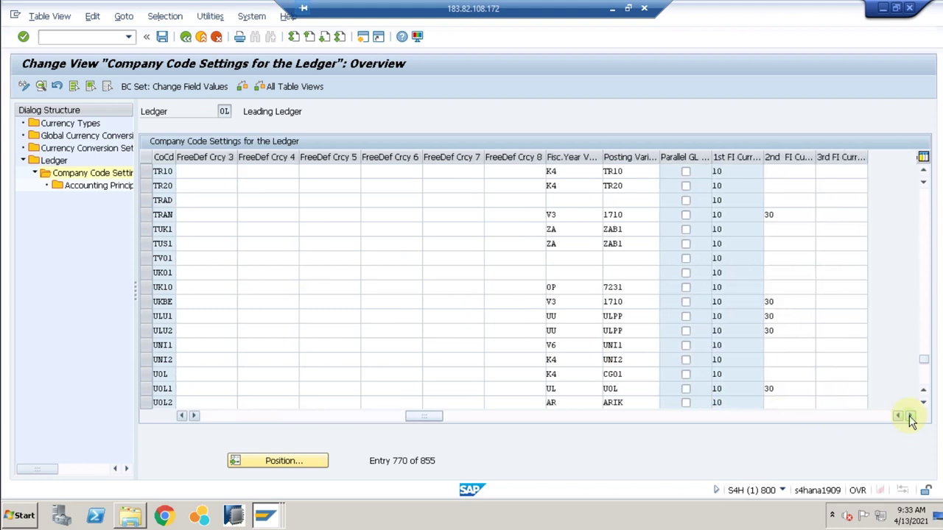
{"action": "left_click", "coordinate": [911, 417]}
{"action": "left_click", "coordinate": [910, 417]}
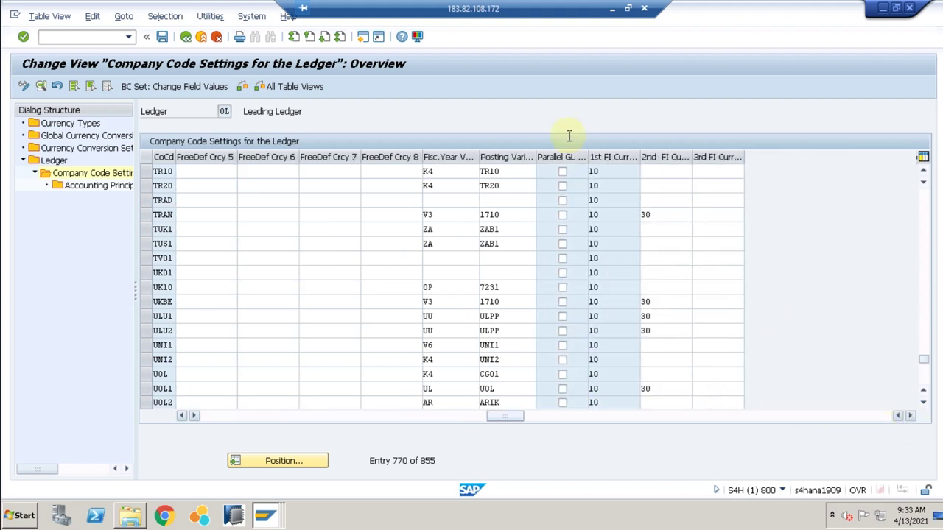
{"action": "left_click", "coordinate": [653, 172]}
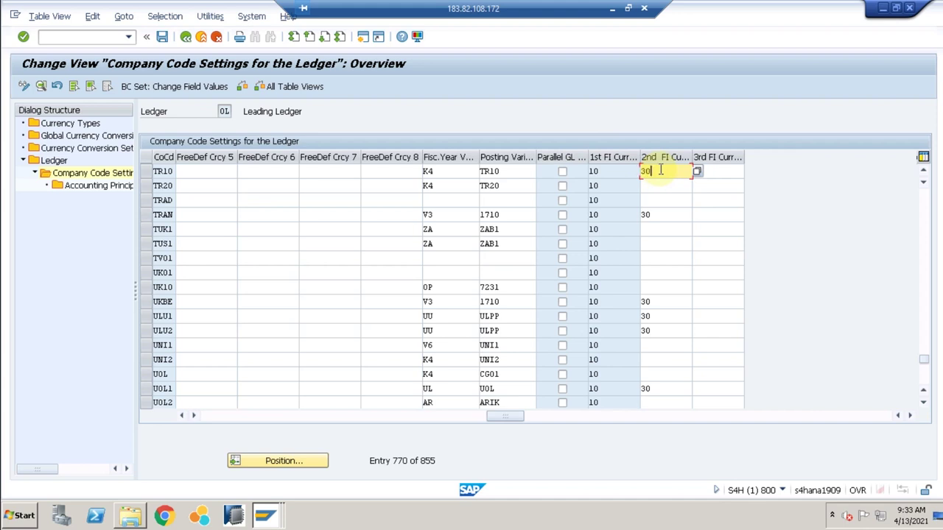
{"action": "key", "text": "Down"}
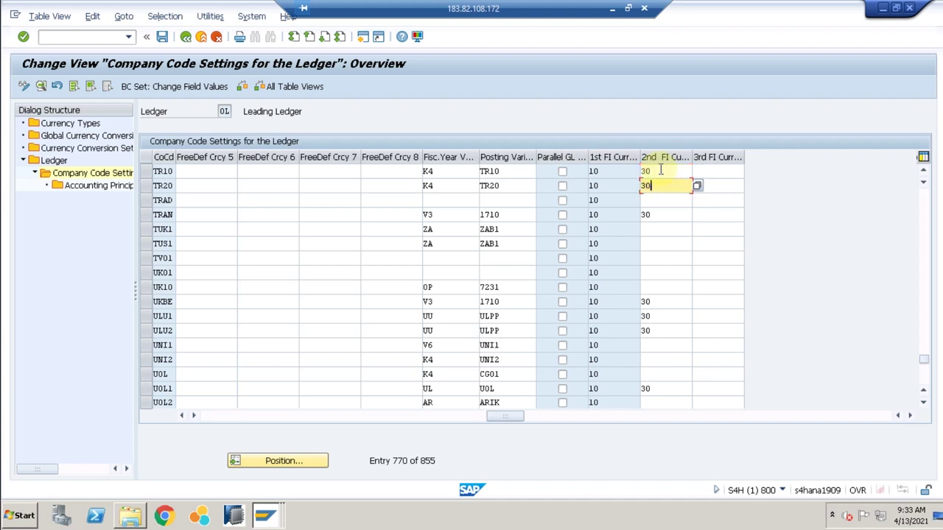
{"action": "type", "text": "30"}
{"action": "key", "text": "Return"}
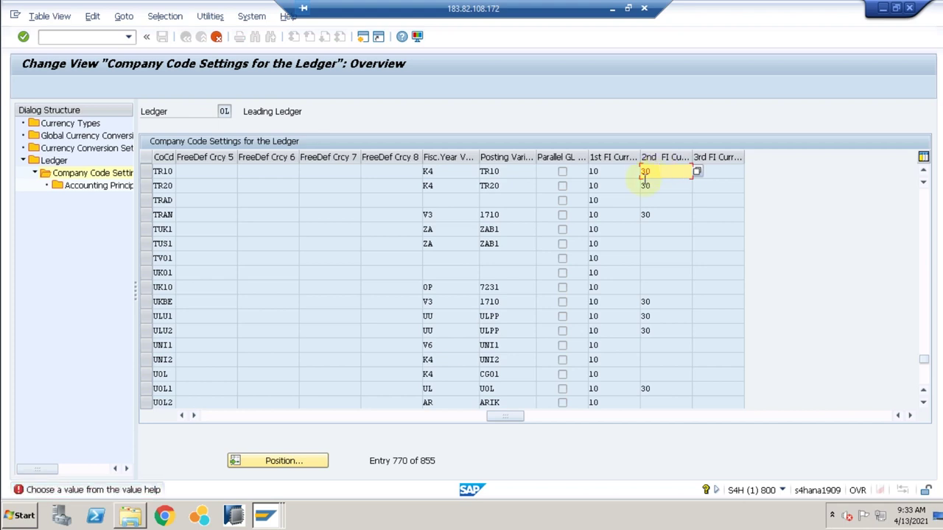
Clear the 2nd FI currency entries of TR10 and TR20.
{"action": "key", "text": "Down"}
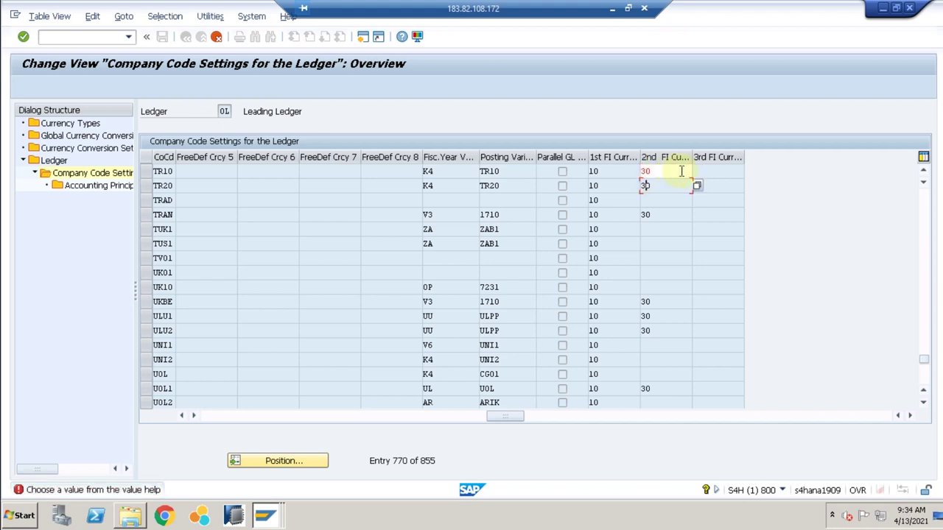
{"action": "left_click", "coordinate": [673, 171]}
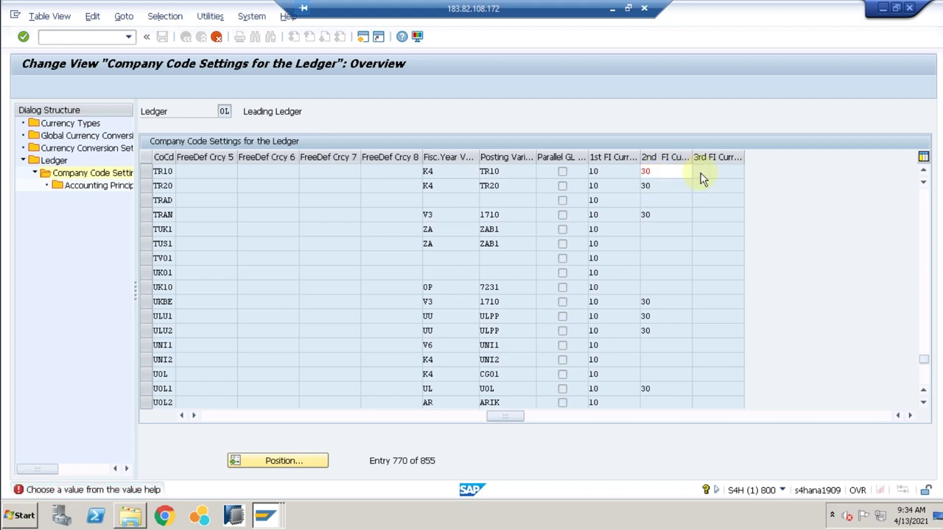
{"action": "key", "text": "Return"}
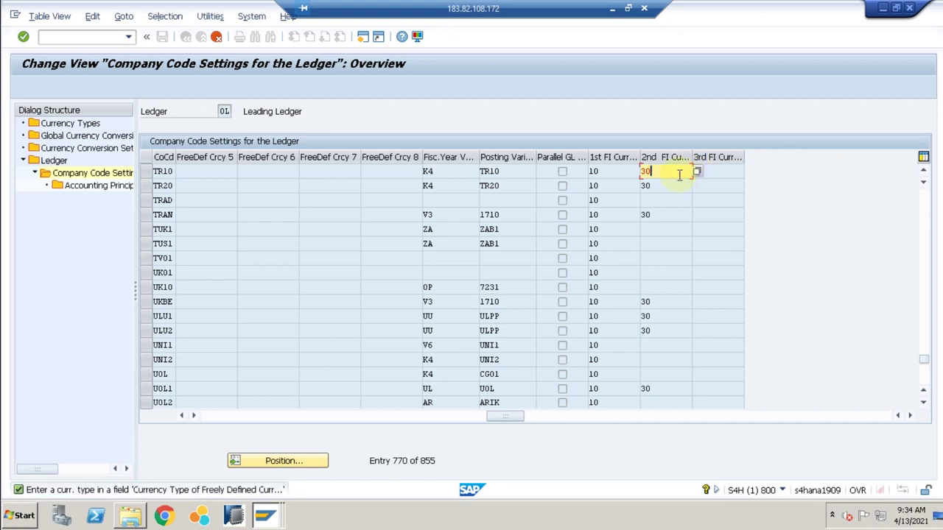
{"action": "key", "text": "BackSpace"}
{"action": "key", "text": "BackSpace"}
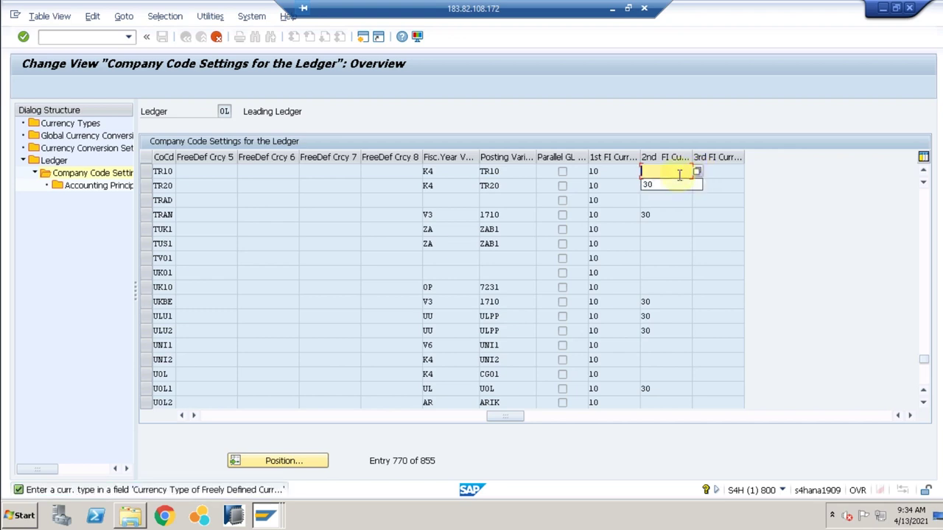
{"action": "key", "text": "Return"}
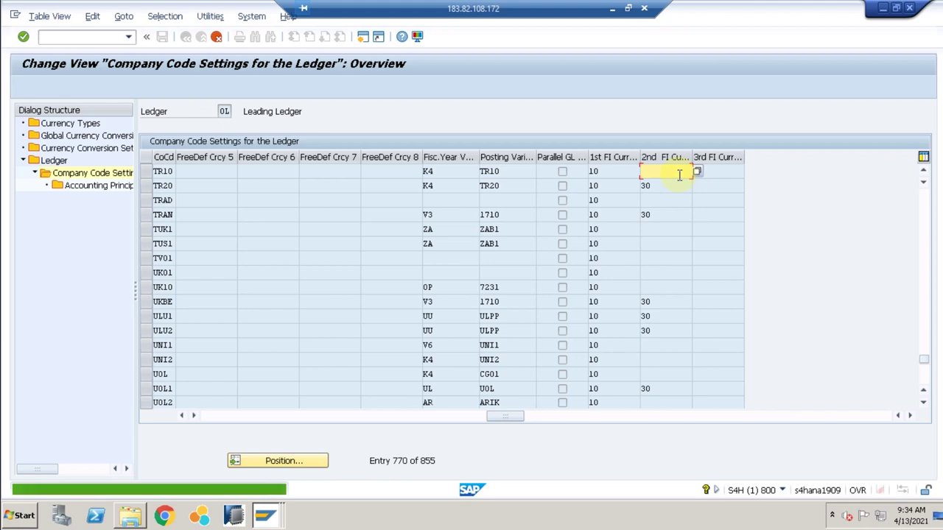
{"action": "key", "text": "Return"}
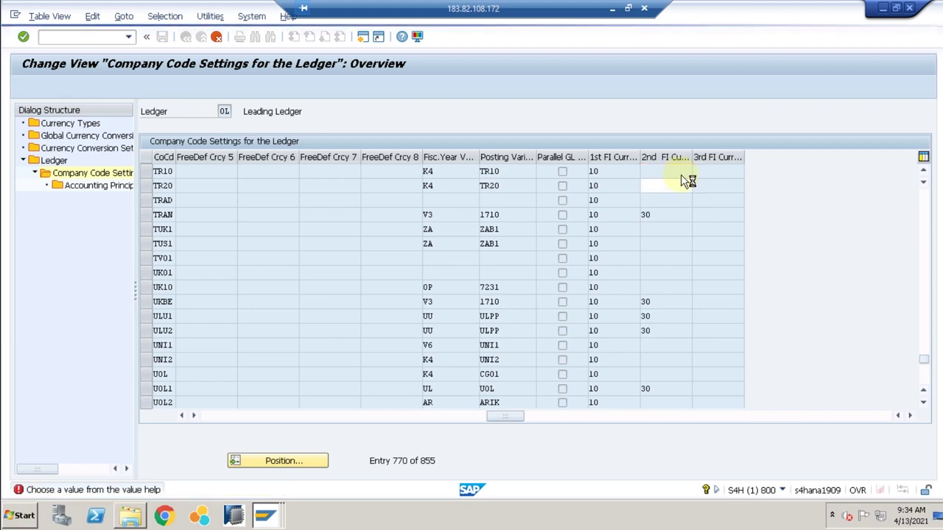
{"action": "key", "text": "Return"}
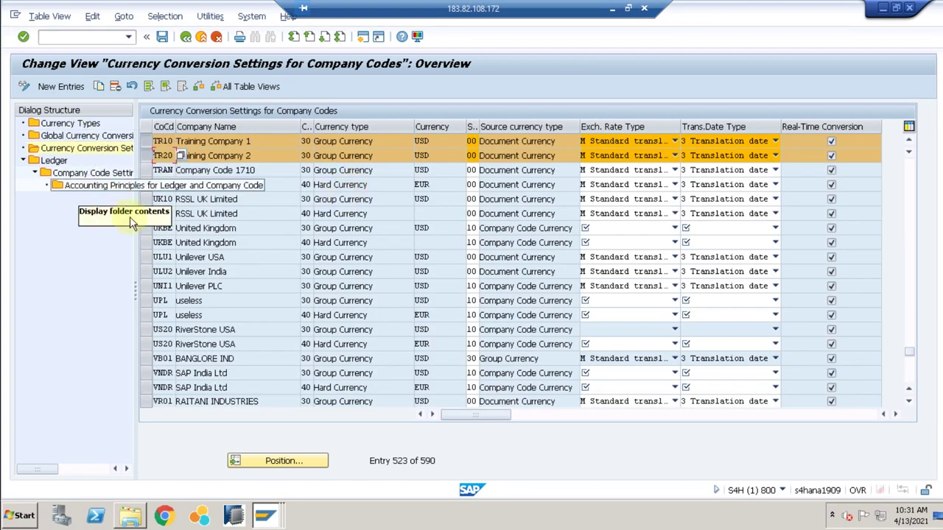
Examine the currency conversion settings of TR10 and TR20 with widened columns, and return to the implementation guide.
{"action": "left_click_drag", "start_coordinate": [134, 264], "coordinate": [179, 265]}
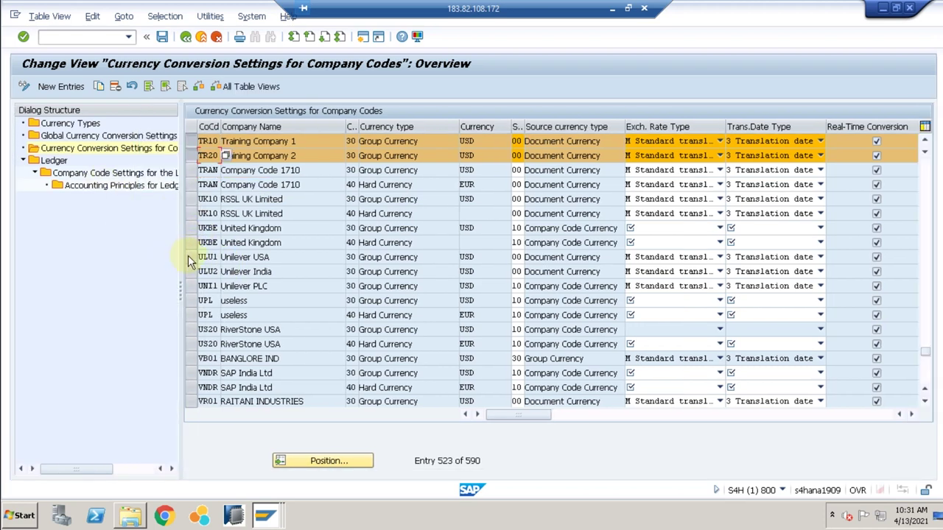
{"action": "left_click_drag", "start_coordinate": [182, 264], "coordinate": [231, 264]}
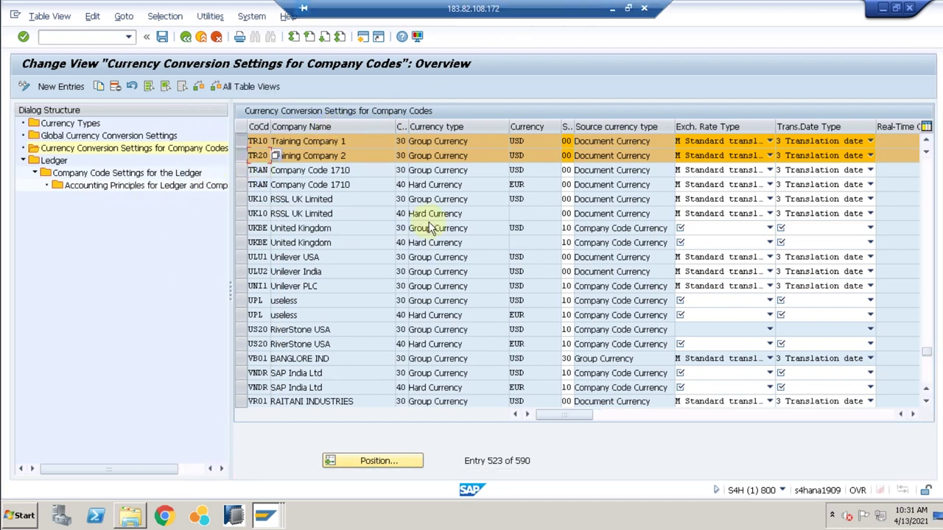
{"action": "left_click", "coordinate": [532, 142]}
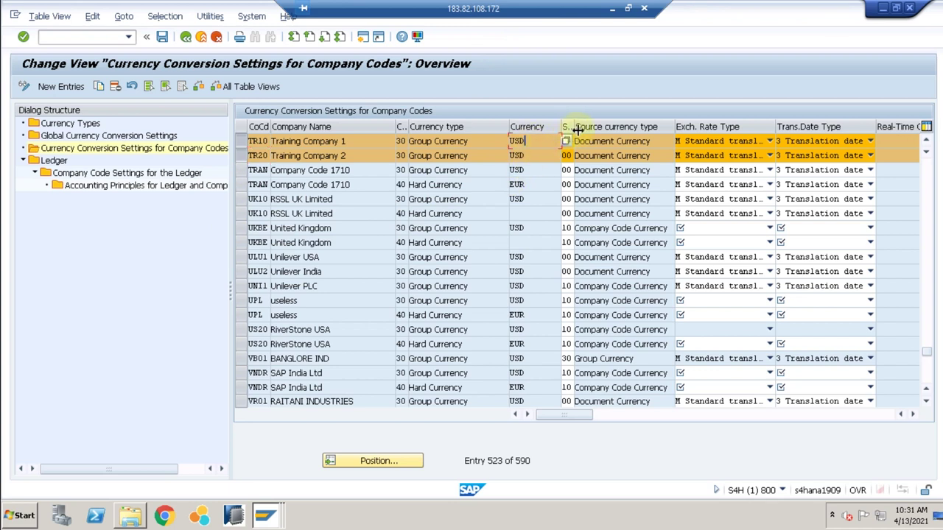
{"action": "left_click_drag", "start_coordinate": [577, 129], "coordinate": [587, 127]}
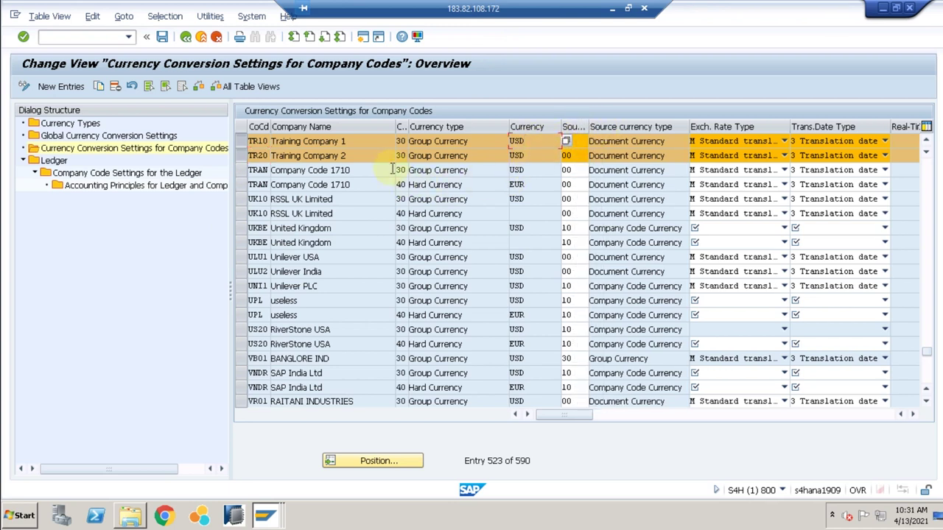
{"action": "left_click", "coordinate": [345, 141]}
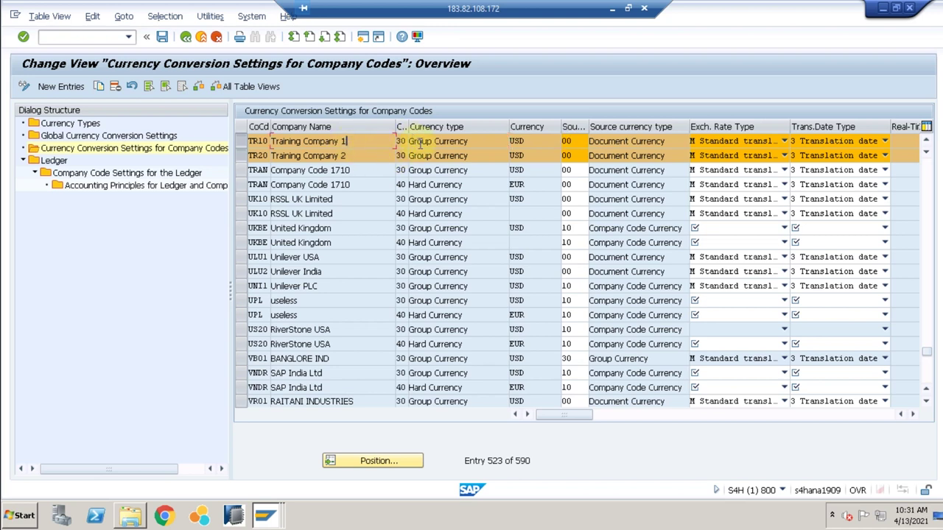
{"action": "left_click", "coordinate": [186, 37]}
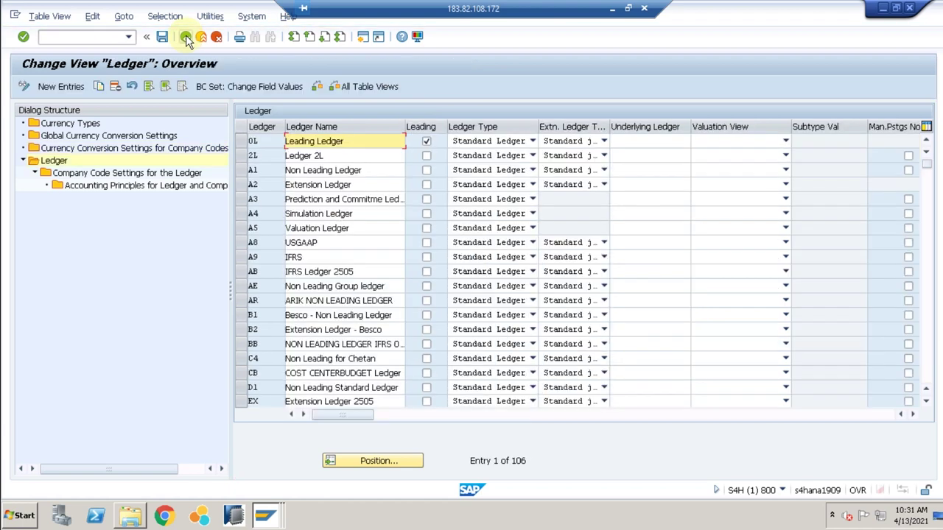
{"action": "left_click", "coordinate": [187, 36]}
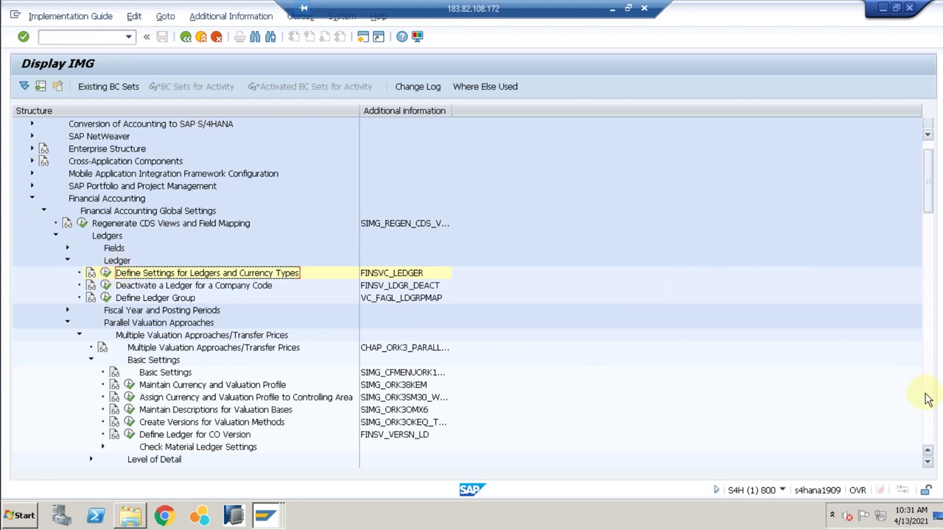
Open the company code assignment of controlling area TR00 from the Maintain Controlling Area activity.
{"action": "left_click", "coordinate": [929, 409]}
{"action": "left_click", "coordinate": [929, 409]}
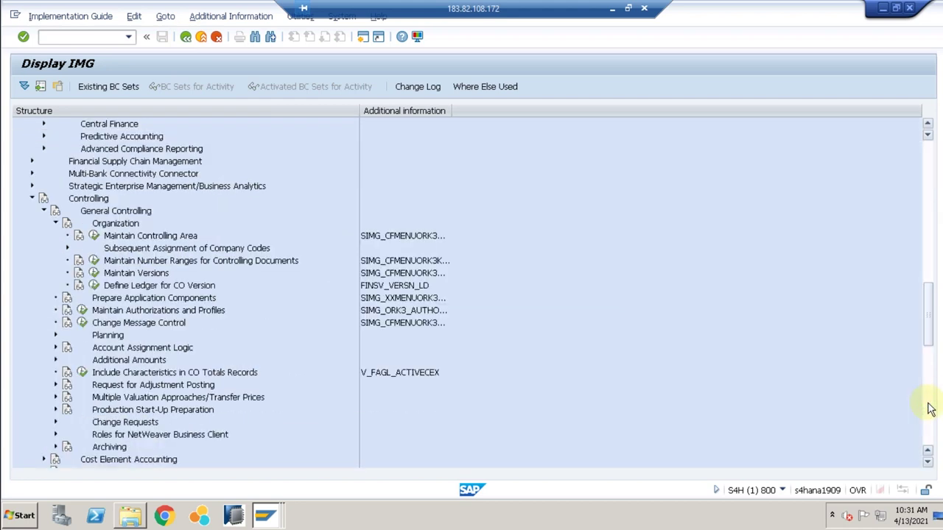
{"action": "left_click", "coordinate": [93, 236]}
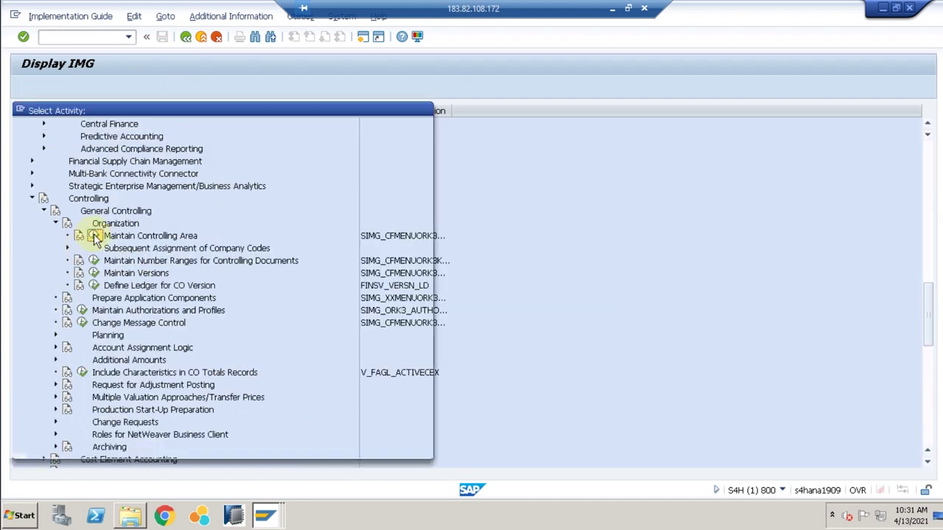
{"action": "double_click", "coordinate": [89, 172]}
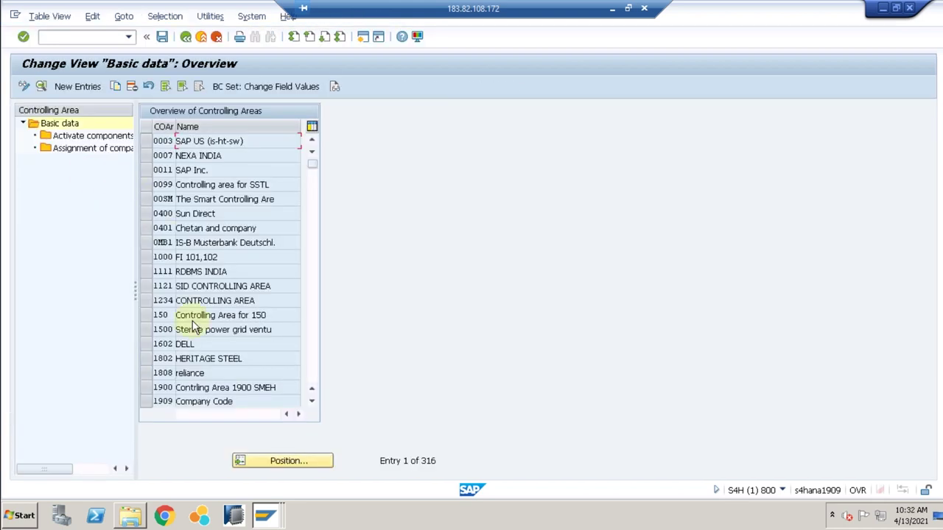
{"action": "left_click", "coordinate": [275, 465]}
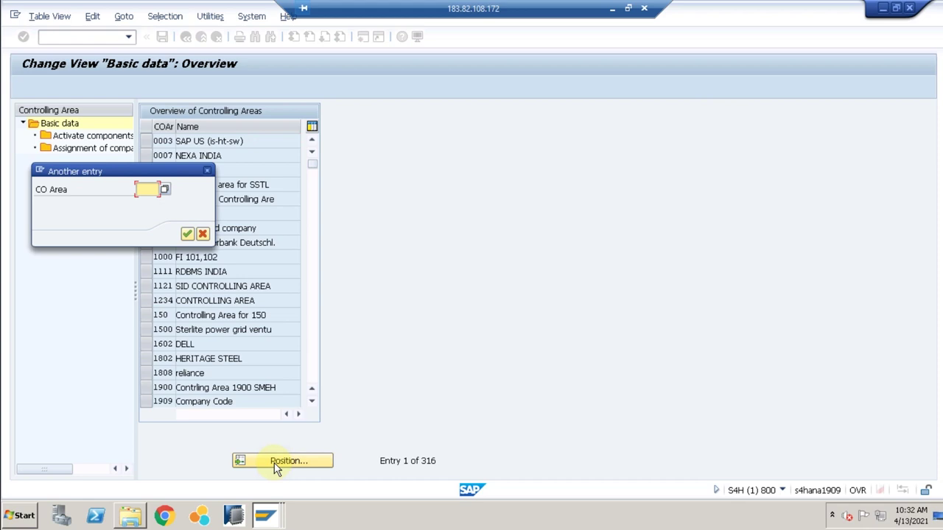
{"action": "type", "text": "tr00"}
{"action": "key", "text": "Return"}
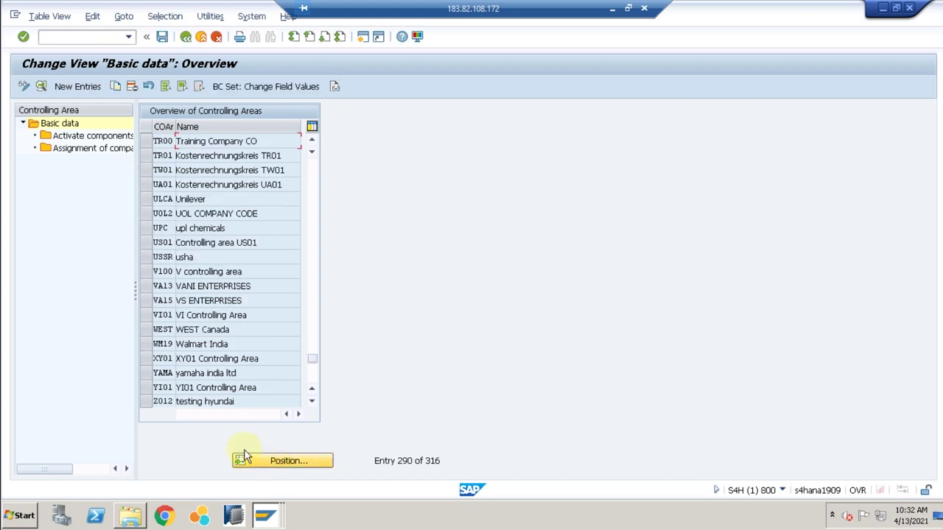
{"action": "left_click", "coordinate": [146, 143]}
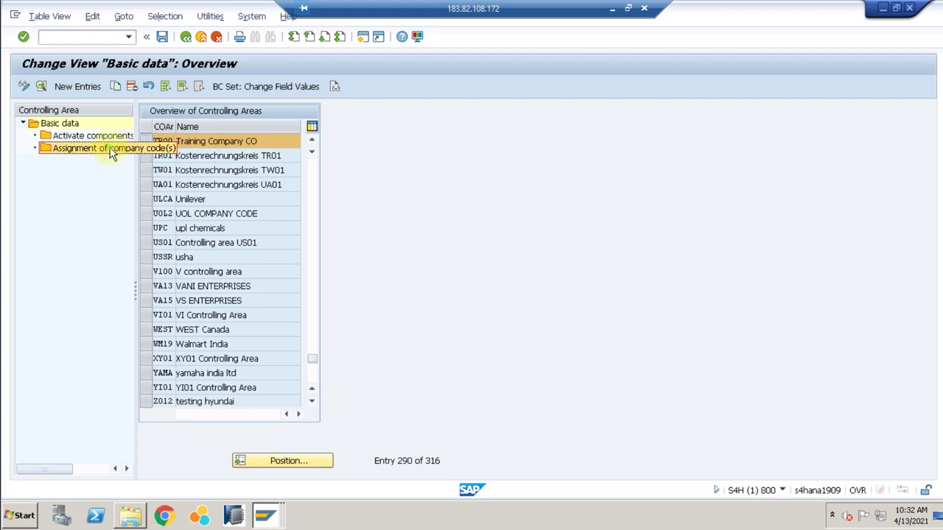
{"action": "double_click", "coordinate": [112, 152]}
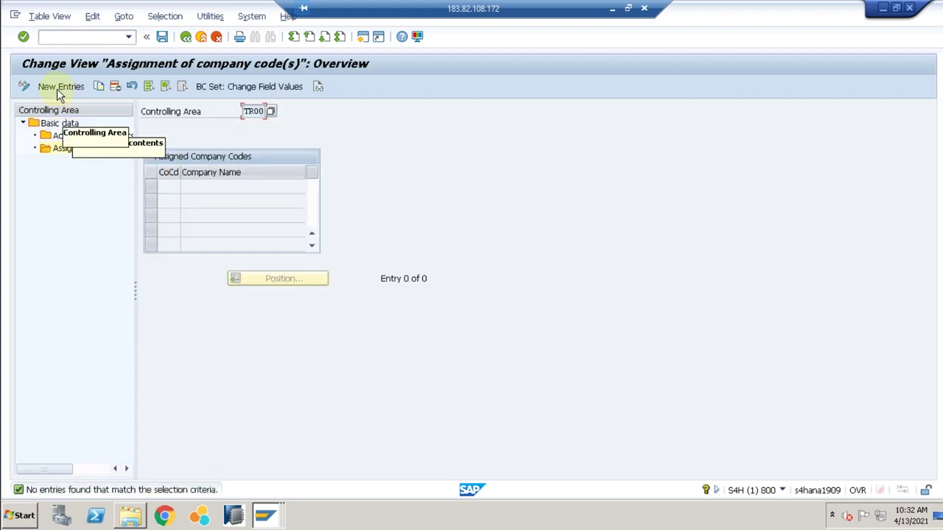
Add company codes TR10 and TR20 as new assignment entries for controlling area TR00.
{"action": "key", "text": "F5"}
{"action": "left_click", "coordinate": [175, 187]}
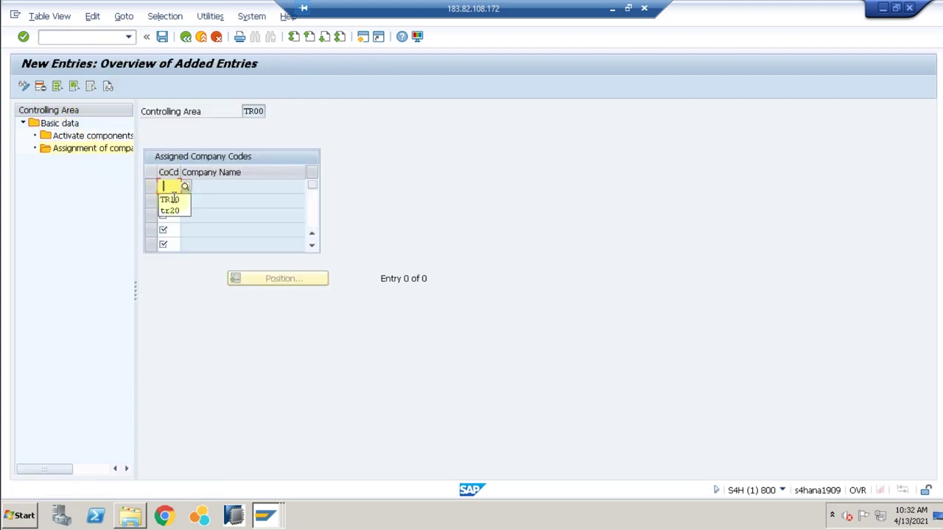
{"action": "left_click", "coordinate": [171, 202]}
{"action": "left_click", "coordinate": [167, 203]}
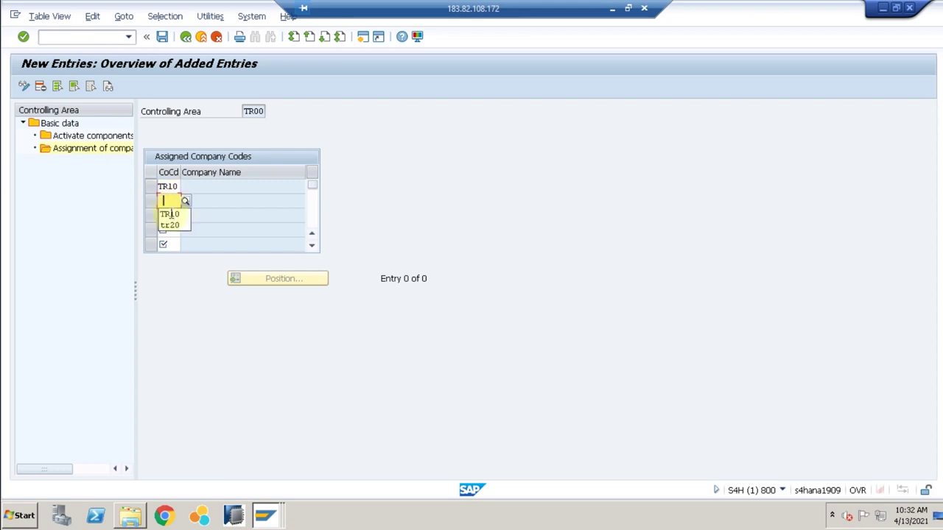
{"action": "left_click", "coordinate": [171, 225]}
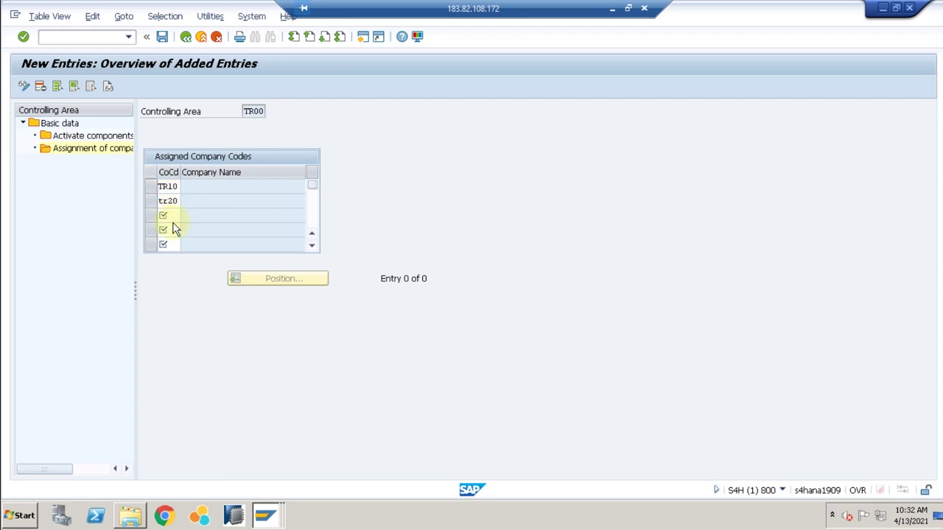
{"action": "key", "text": "Return"}
{"action": "left_click", "coordinate": [244, 199]}
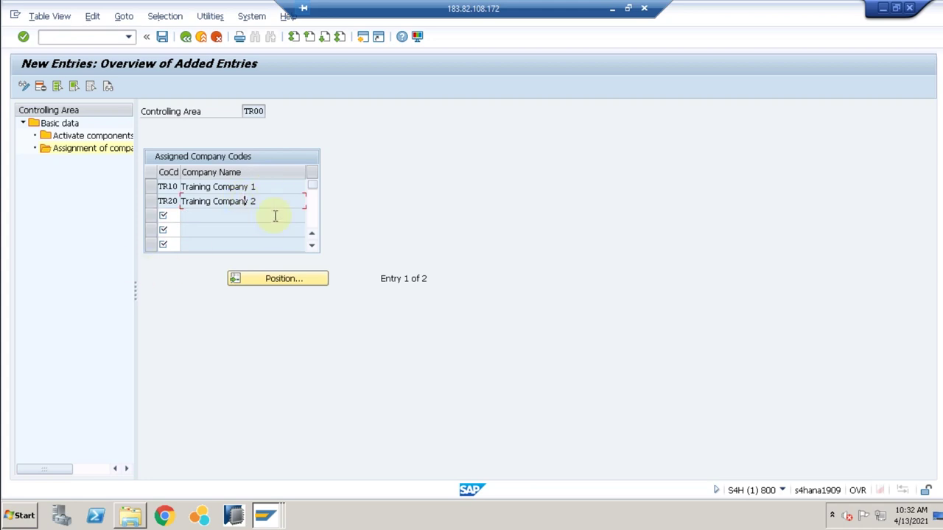
Save the company code assignments with the Training Company customizing request, accepting the consistency check messages.
{"action": "left_click", "coordinate": [163, 38]}
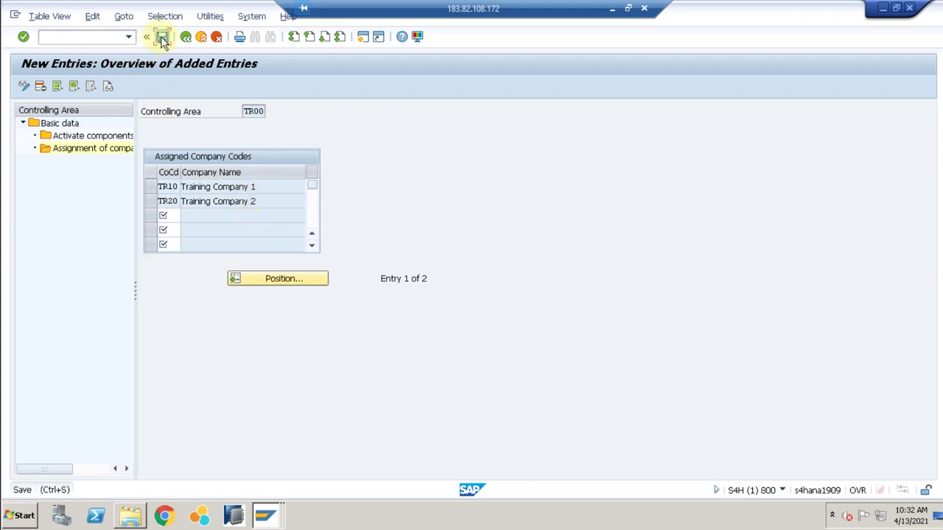
{"action": "key", "text": "Return"}
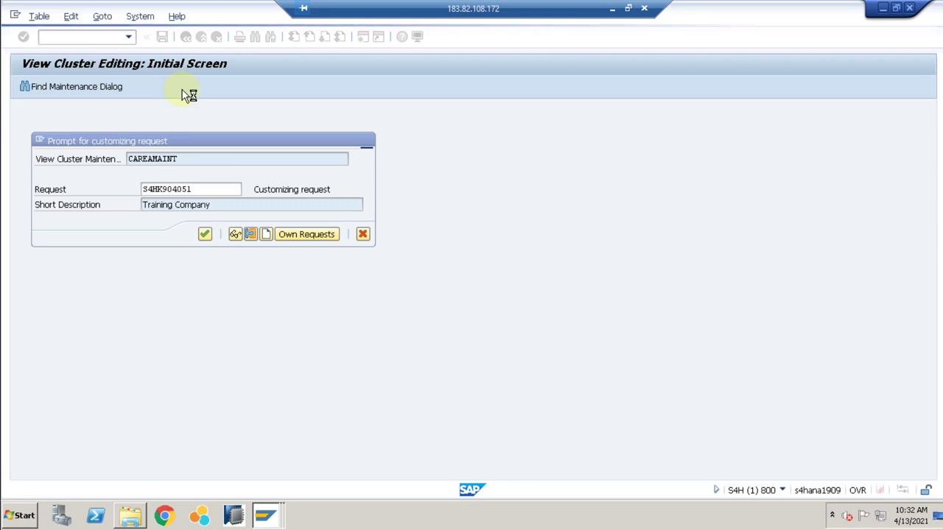
{"action": "left_click_drag", "start_coordinate": [177, 138], "coordinate": [319, 145]}
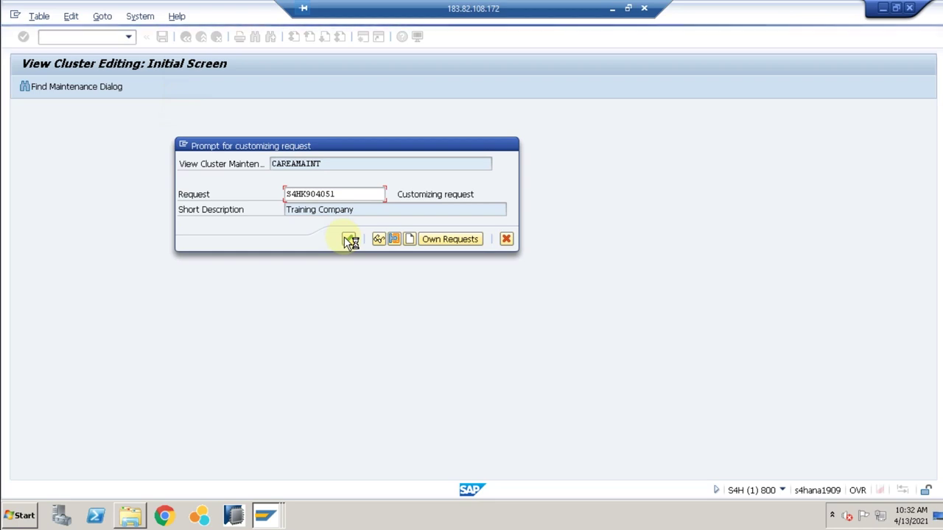
{"action": "left_click", "coordinate": [349, 239]}
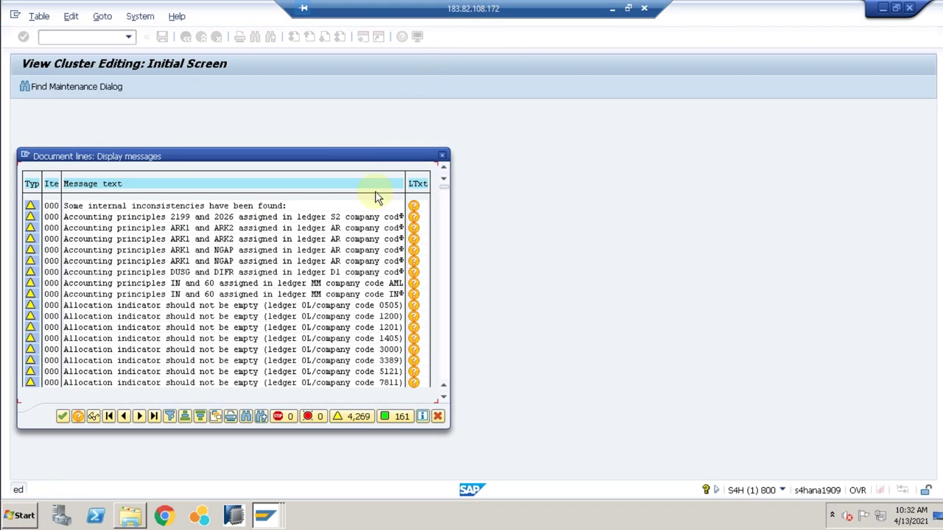
{"action": "left_click", "coordinate": [61, 417]}
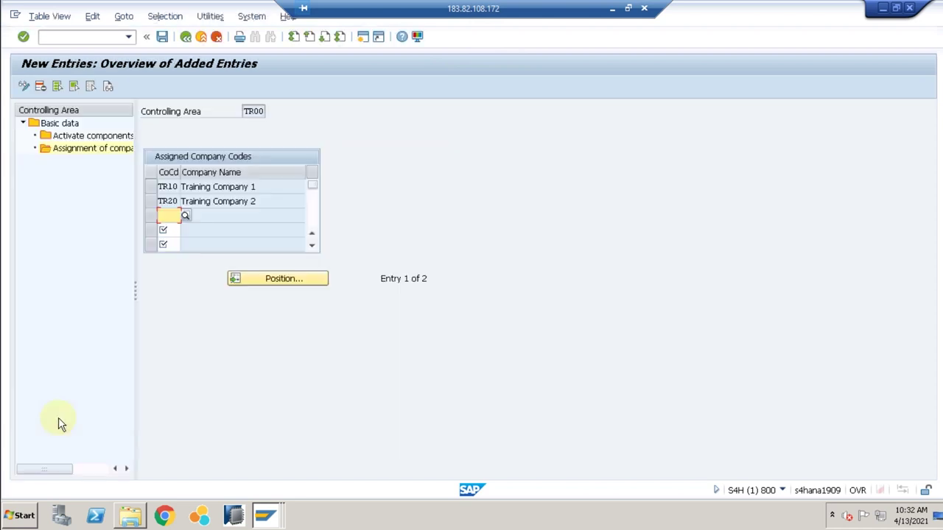
Leave the controlling area maintenance and return to the implementation guide.
{"action": "left_click", "coordinate": [186, 37]}
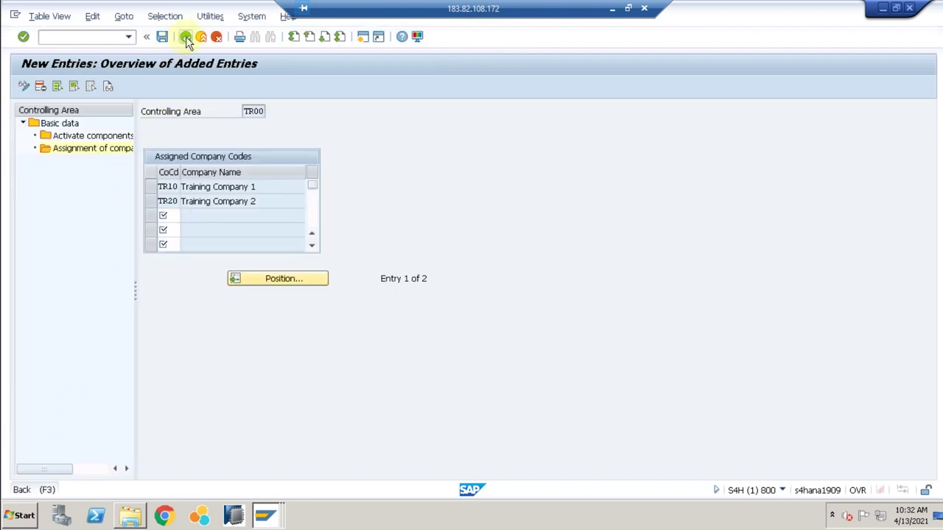
{"action": "left_click", "coordinate": [186, 36]}
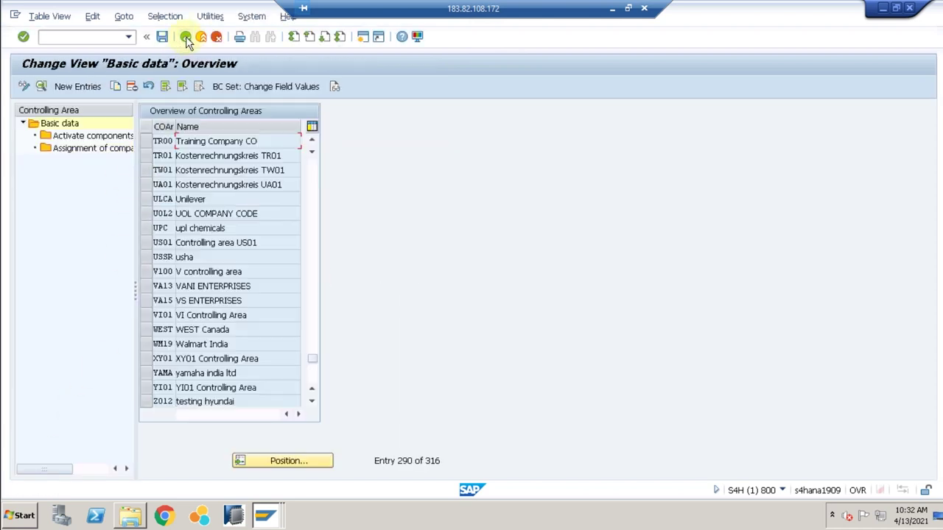
{"action": "left_click", "coordinate": [186, 37]}
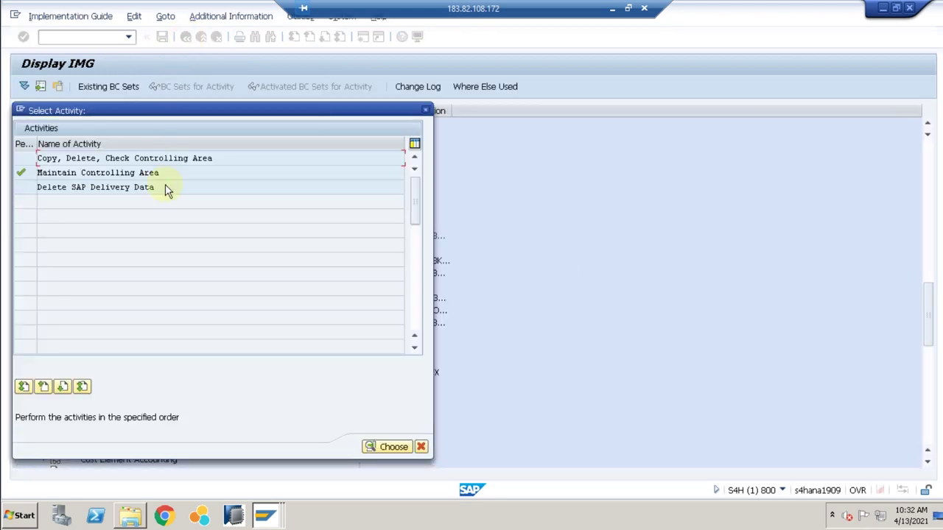
{"action": "left_click", "coordinate": [421, 447]}
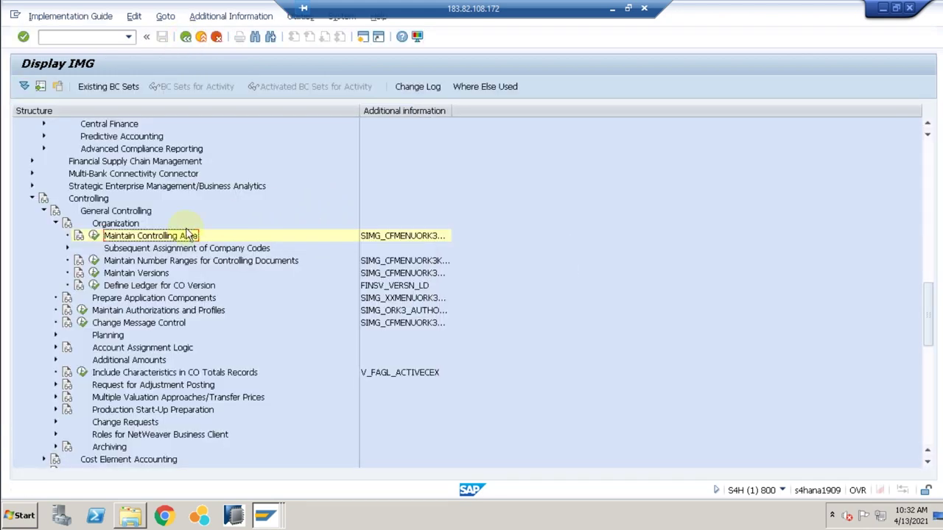
Set the controlling area to TR00 in the basic settings of Profit Center Accounting.
{"action": "left_click", "coordinate": [55, 224]}
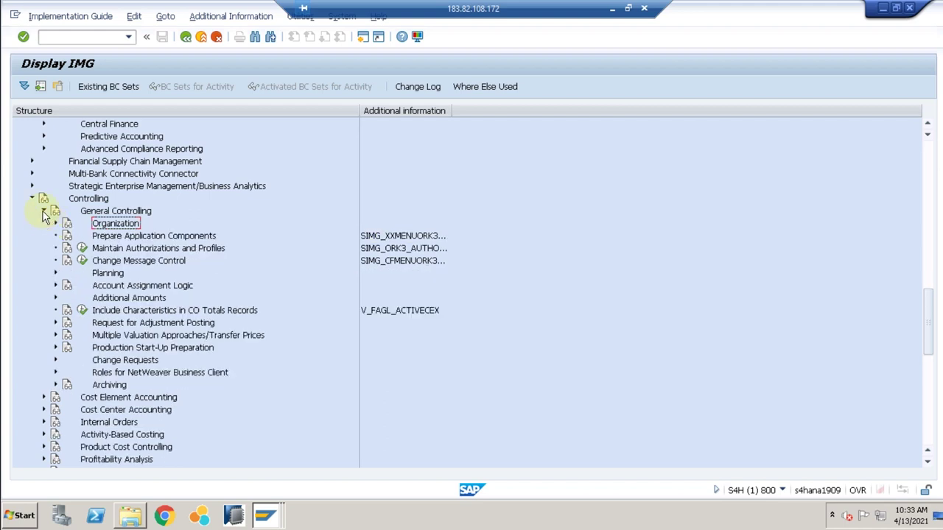
{"action": "left_click", "coordinate": [44, 212]}
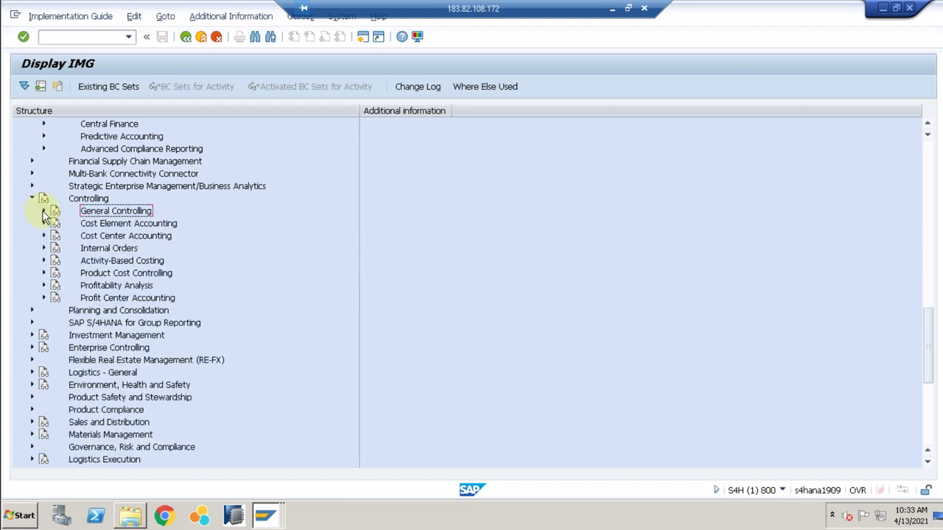
{"action": "left_click", "coordinate": [103, 261]}
{"action": "left_click", "coordinate": [44, 298]}
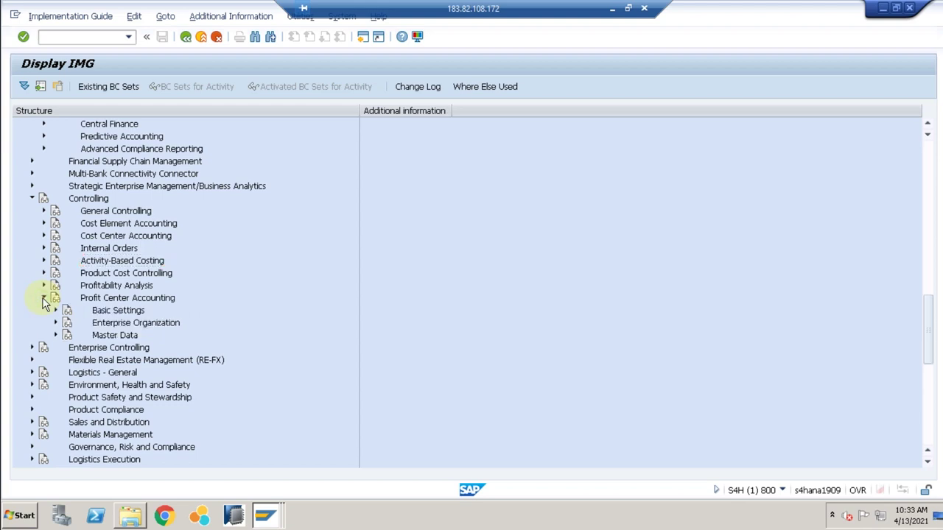
{"action": "left_click", "coordinate": [56, 310]}
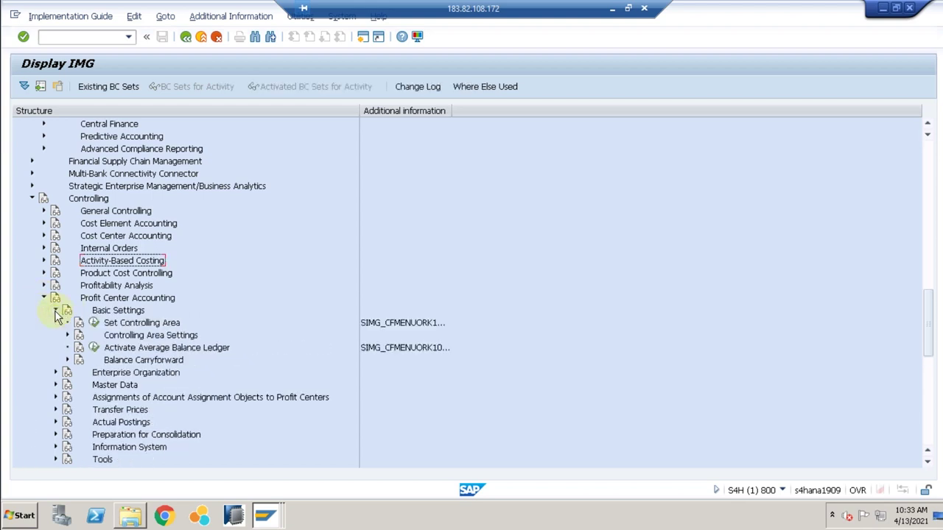
{"action": "left_click", "coordinate": [93, 324]}
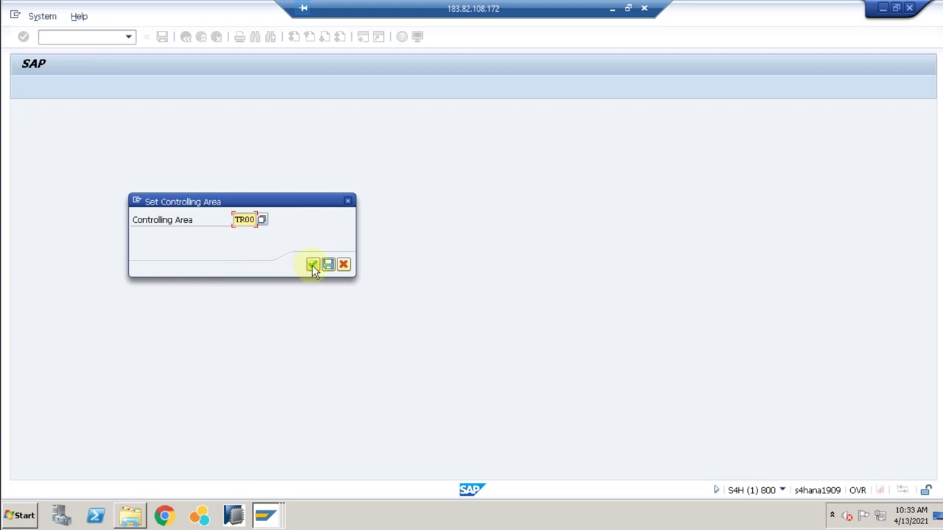
{"action": "left_click", "coordinate": [312, 264]}
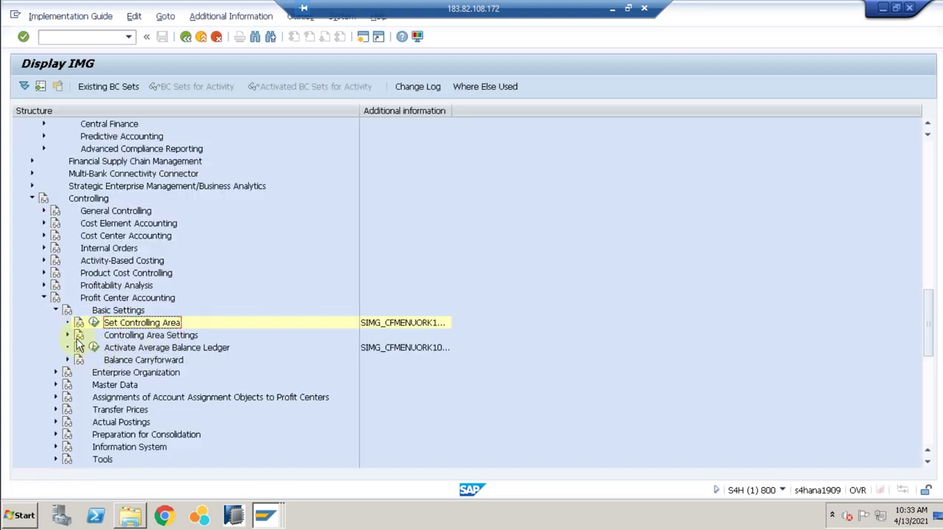
Open the Profit Center Accounting controlling area settings and enter TR00_PCH as the standard hierarchy.
{"action": "left_click", "coordinate": [67, 335]}
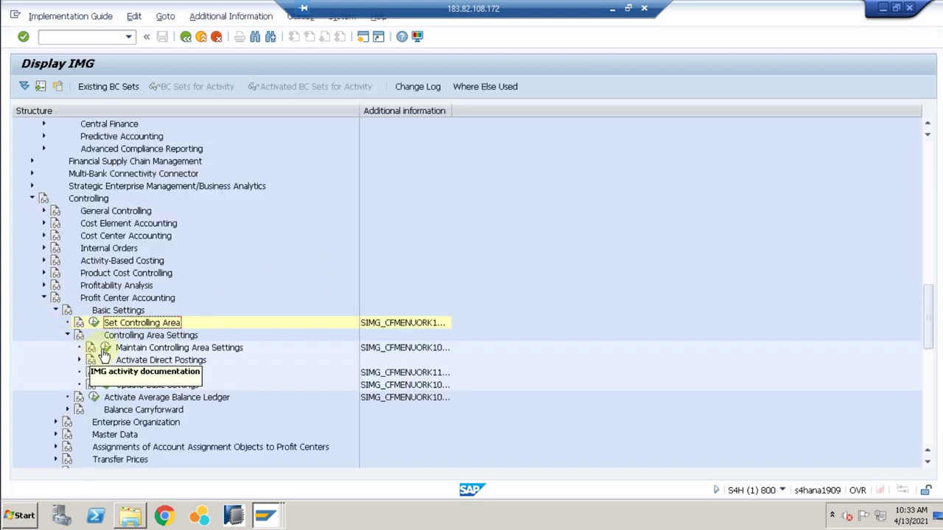
{"action": "left_click", "coordinate": [106, 349]}
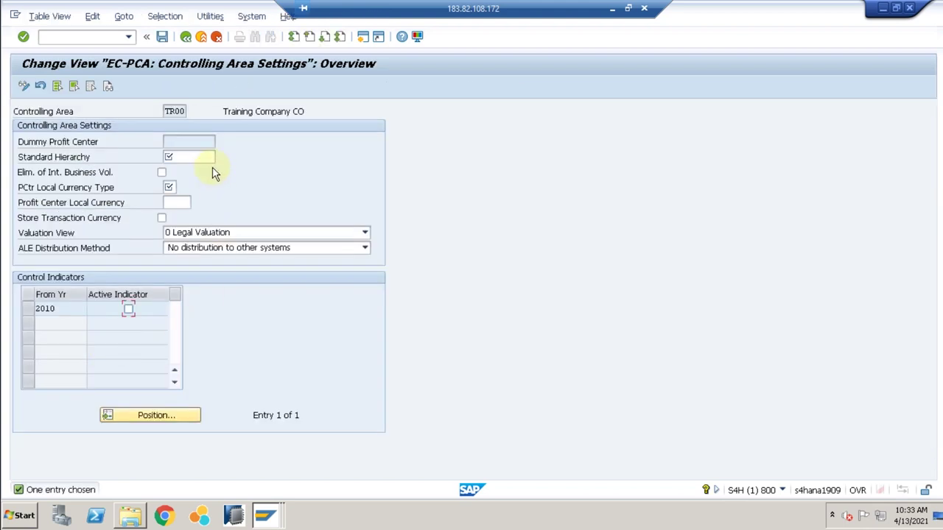
{"action": "left_click", "coordinate": [195, 156]}
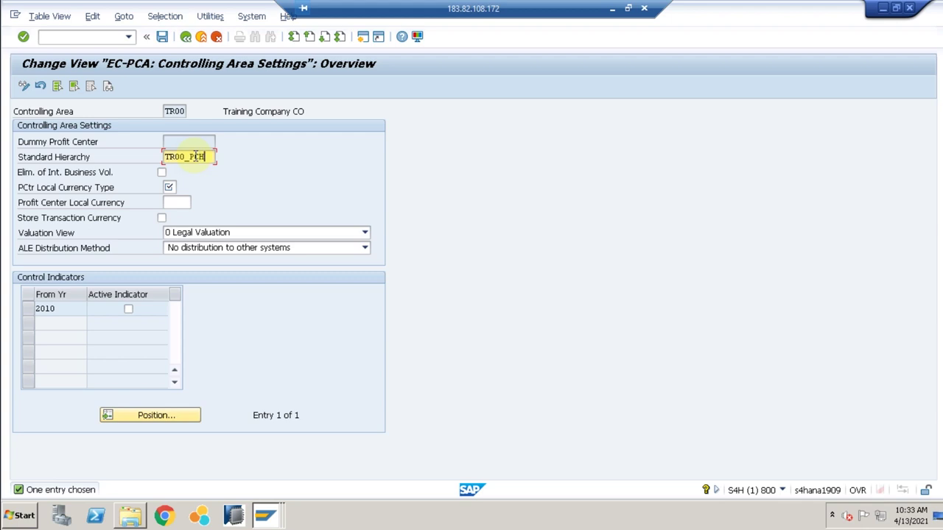
Choose currency type 30, Group currency, as the profit center local currency type from the available currency types.
{"action": "left_click", "coordinate": [169, 188]}
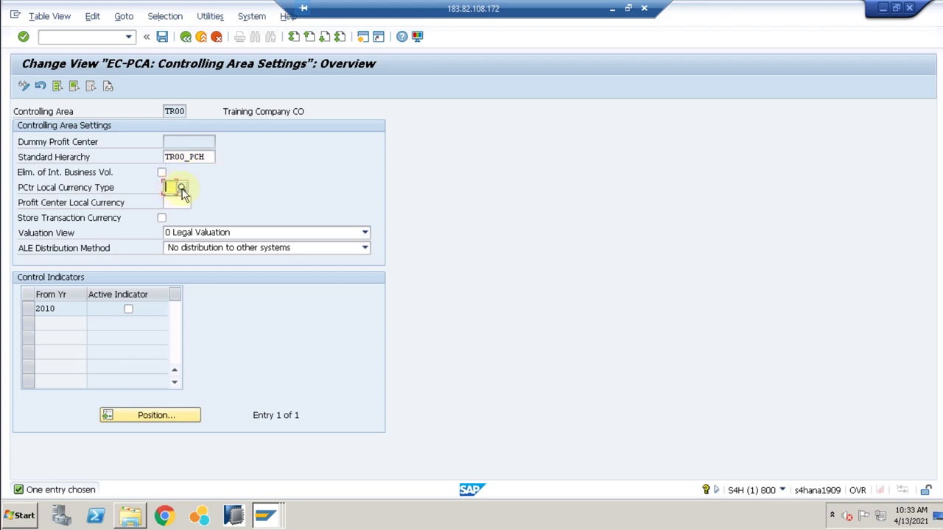
{"action": "left_click", "coordinate": [182, 189]}
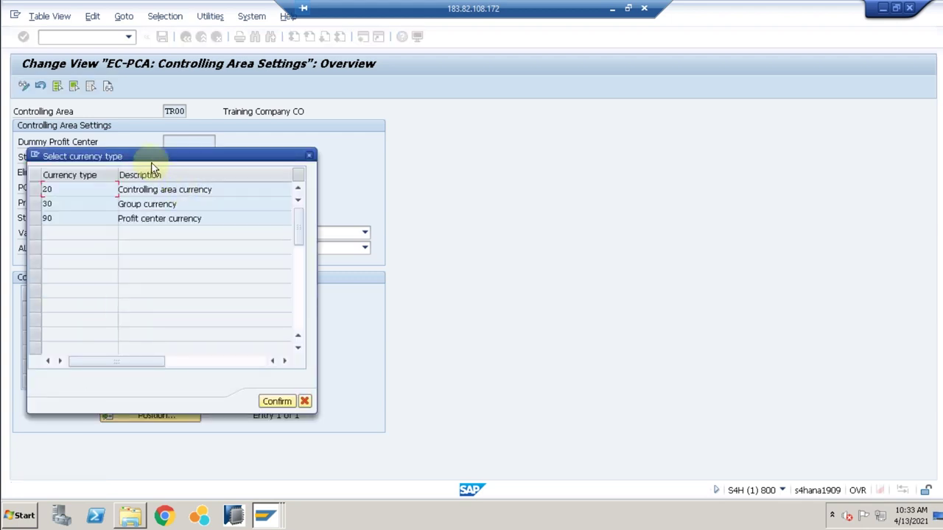
{"action": "left_click_drag", "start_coordinate": [151, 157], "coordinate": [368, 155]}
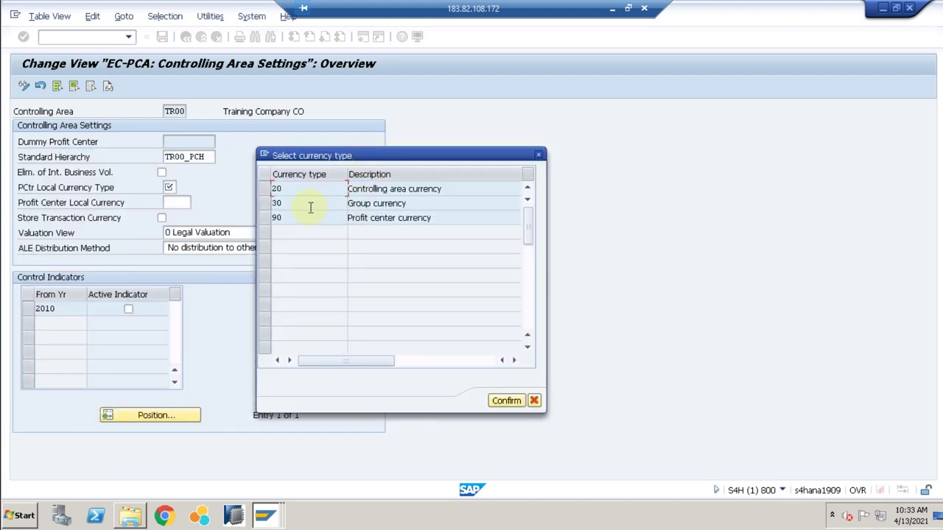
{"action": "left_click", "coordinate": [269, 218]}
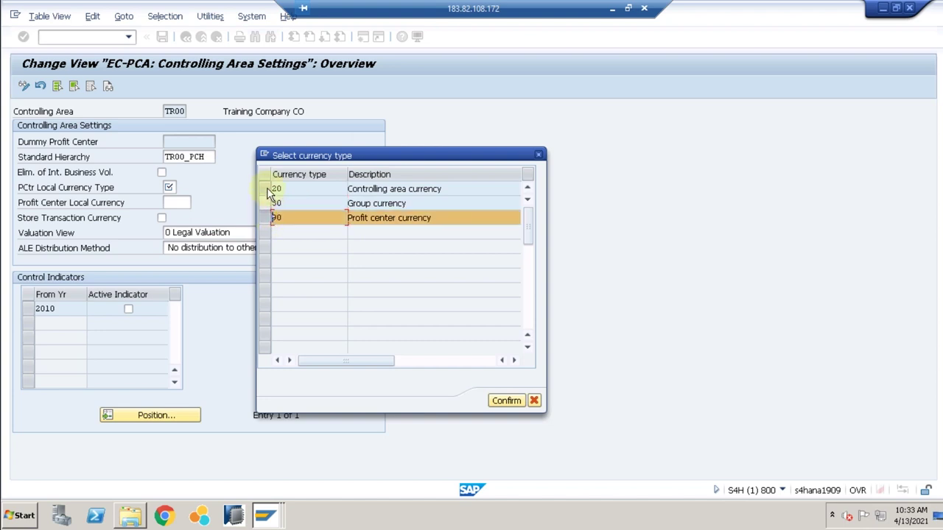
{"action": "left_click", "coordinate": [269, 190]}
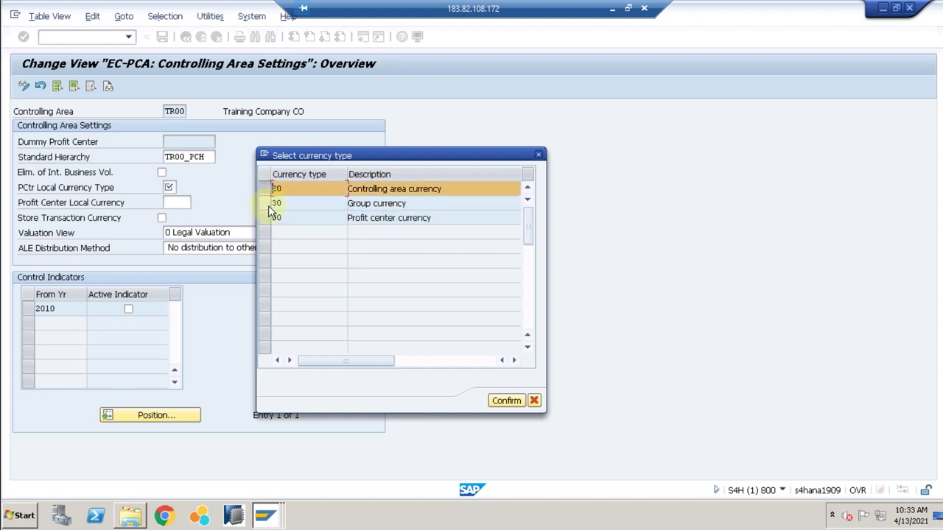
{"action": "left_click", "coordinate": [268, 203]}
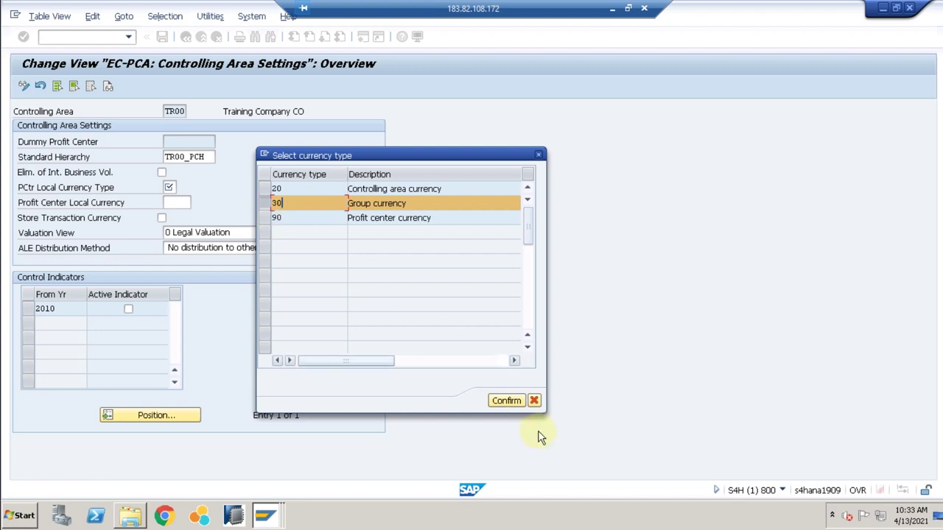
{"action": "left_click", "coordinate": [505, 402]}
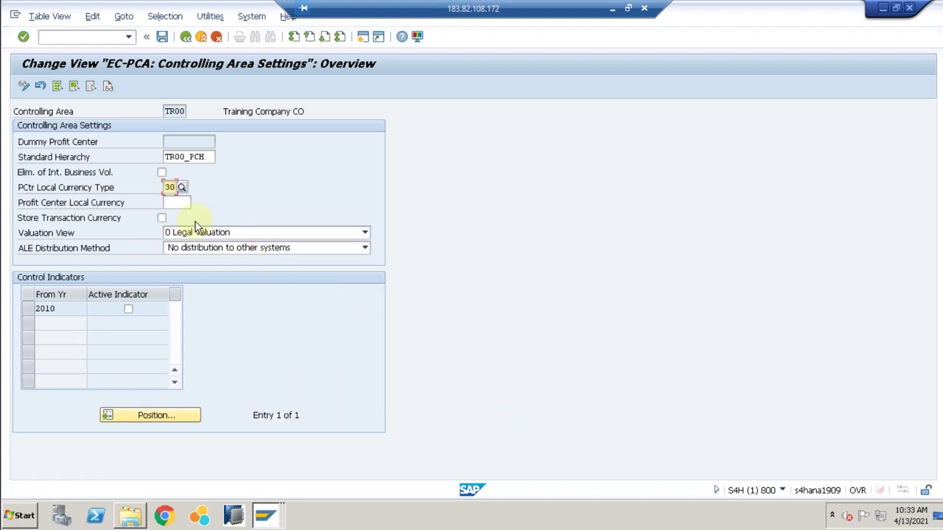
Try to set the profit center local currency to EUR with currency type 30.
{"action": "left_click", "coordinate": [173, 203]}
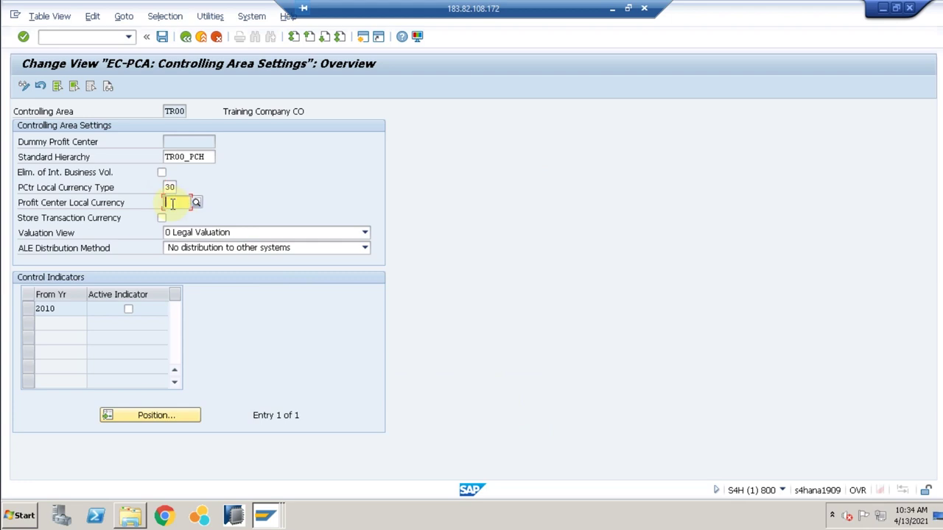
{"action": "type", "text": "eur"}
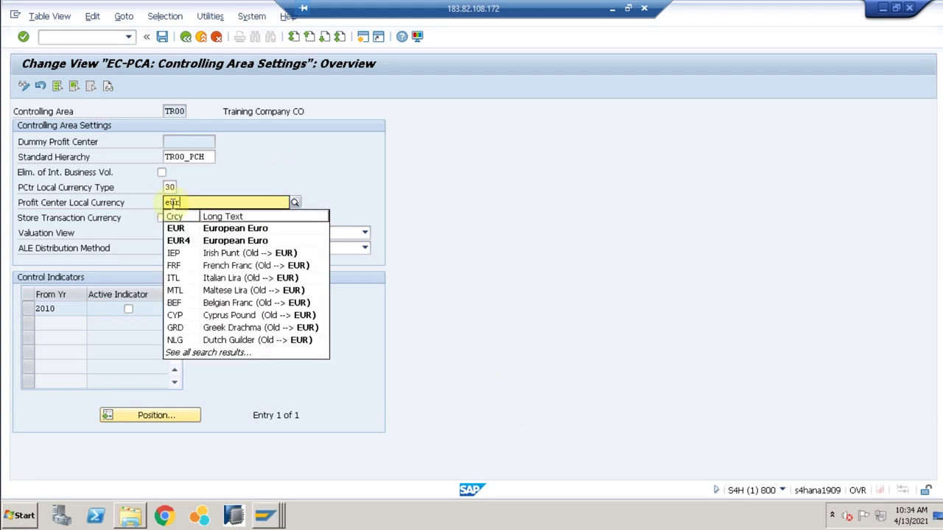
{"action": "key", "text": "Down"}
{"action": "key", "text": "Return"}
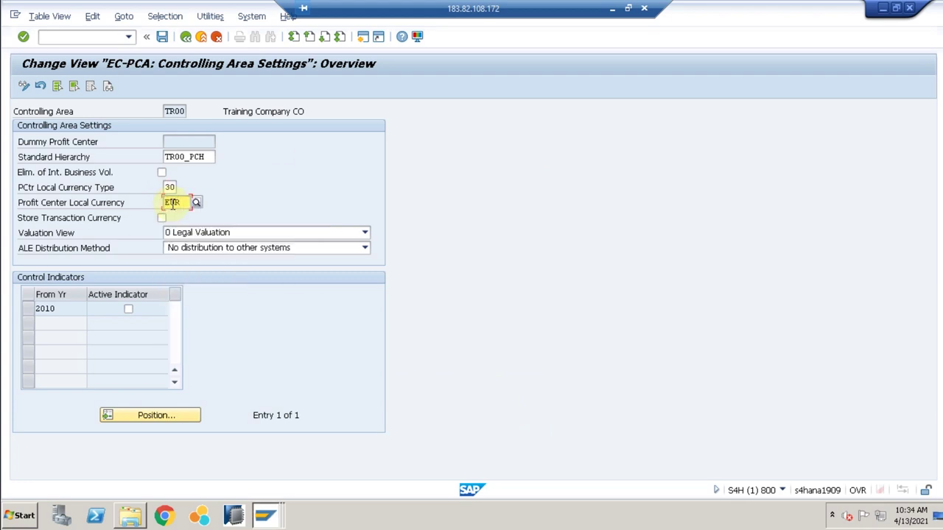
{"action": "key", "text": "Return"}
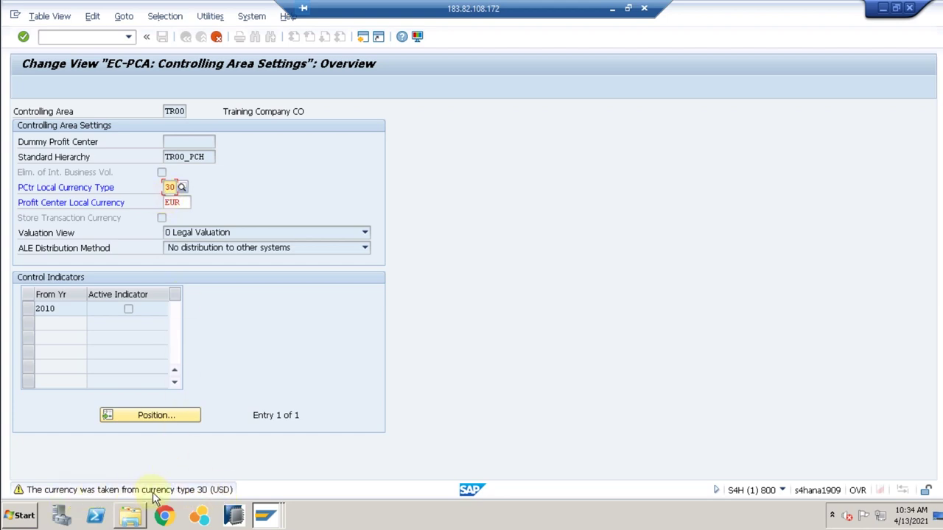
{"action": "key", "text": "Return"}
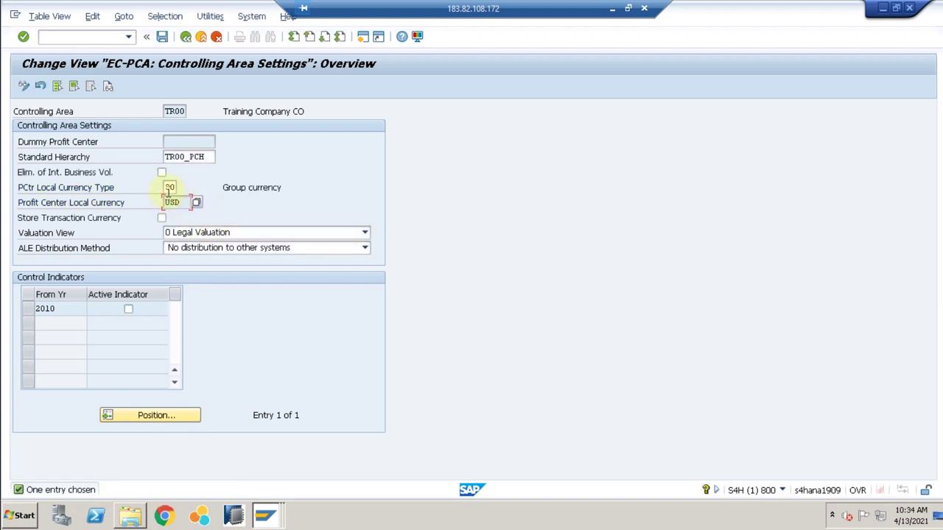
Set the profit center local currency type to 20, the controlling area currency.
{"action": "left_click", "coordinate": [169, 188]}
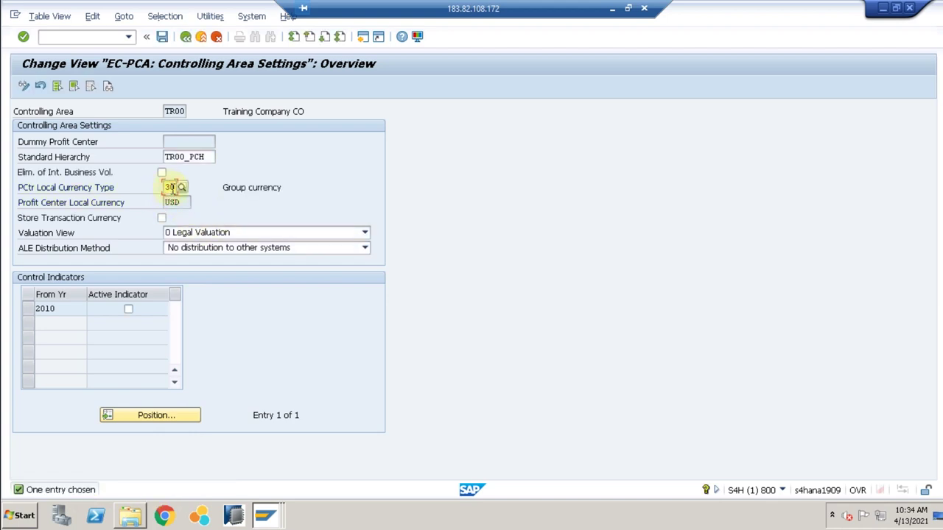
{"action": "left_click", "coordinate": [182, 203]}
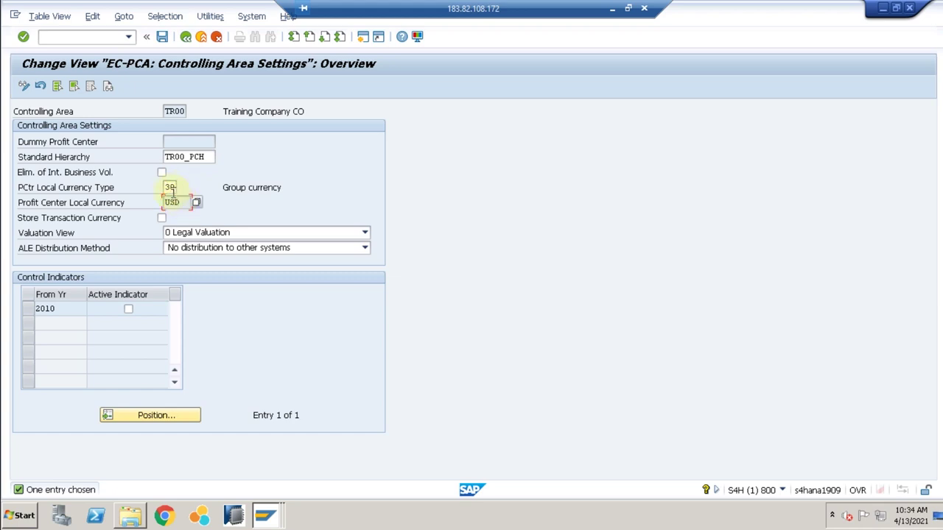
{"action": "left_click", "coordinate": [169, 189]}
{"action": "left_click_drag", "start_coordinate": [167, 188], "coordinate": [176, 189]}
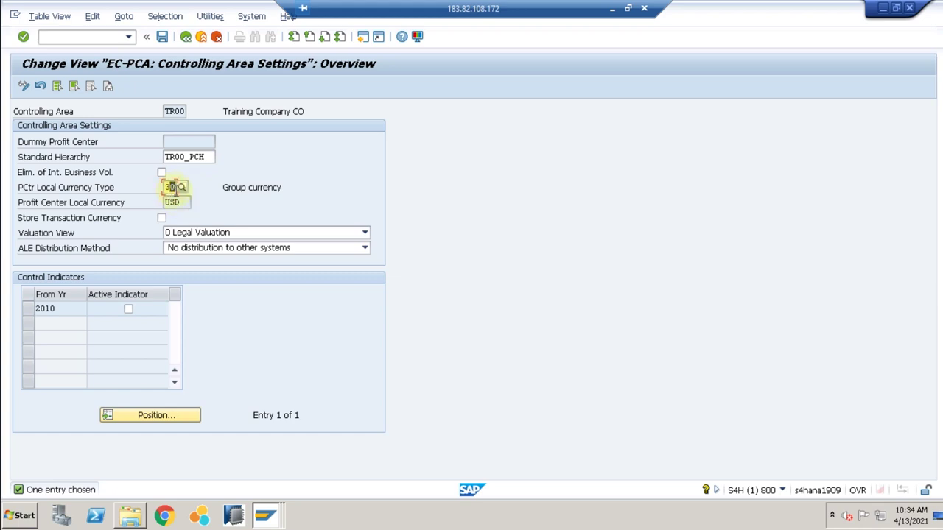
{"action": "key", "text": "Delete"}
{"action": "type", "text": "20"}
{"action": "key", "text": "Return"}
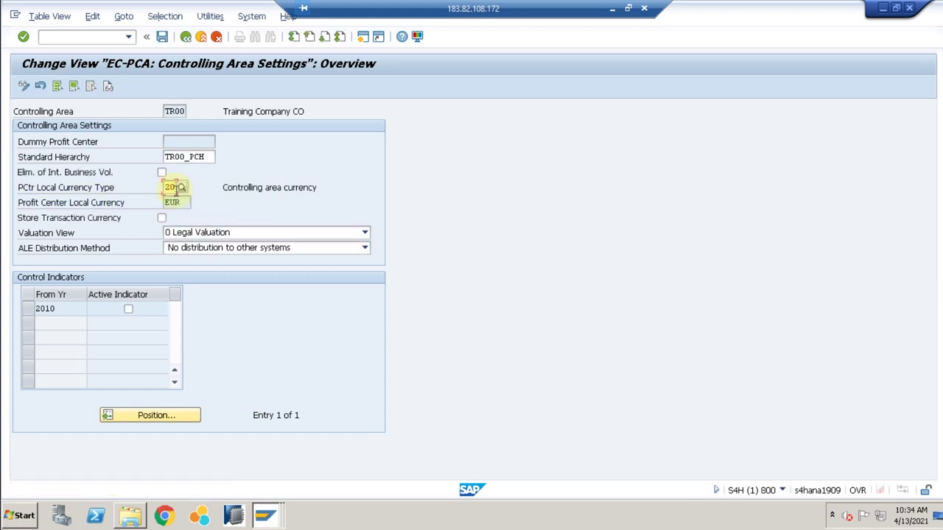
{"action": "left_click", "coordinate": [180, 204]}
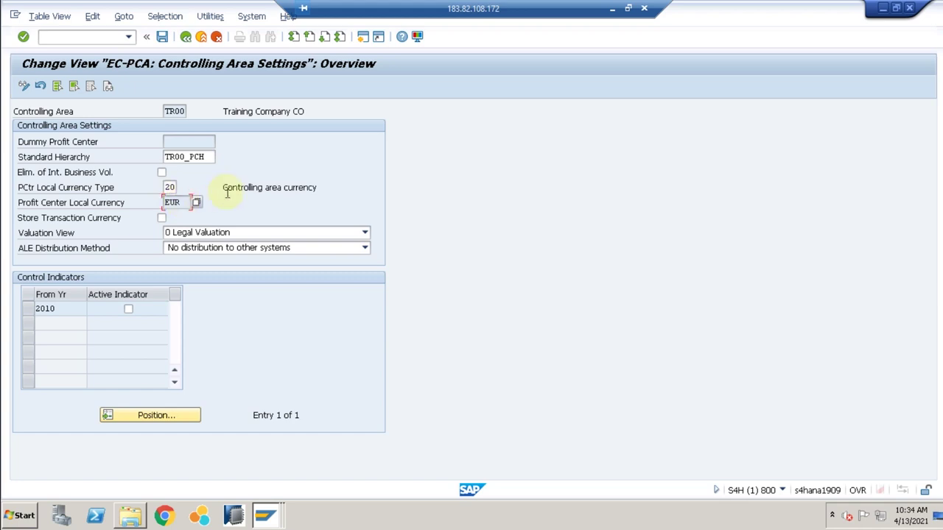
{"action": "left_click_drag", "start_coordinate": [227, 190], "coordinate": [331, 192]}
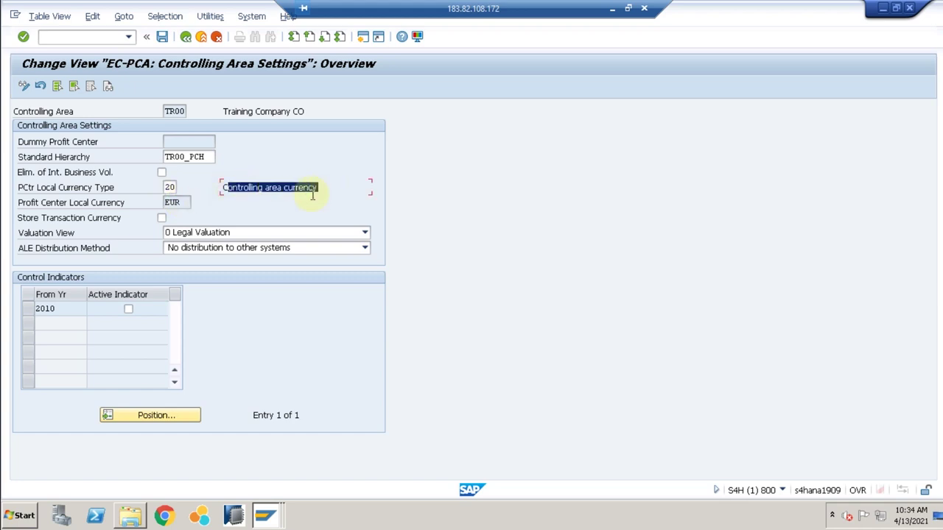
{"action": "left_click", "coordinate": [169, 187]}
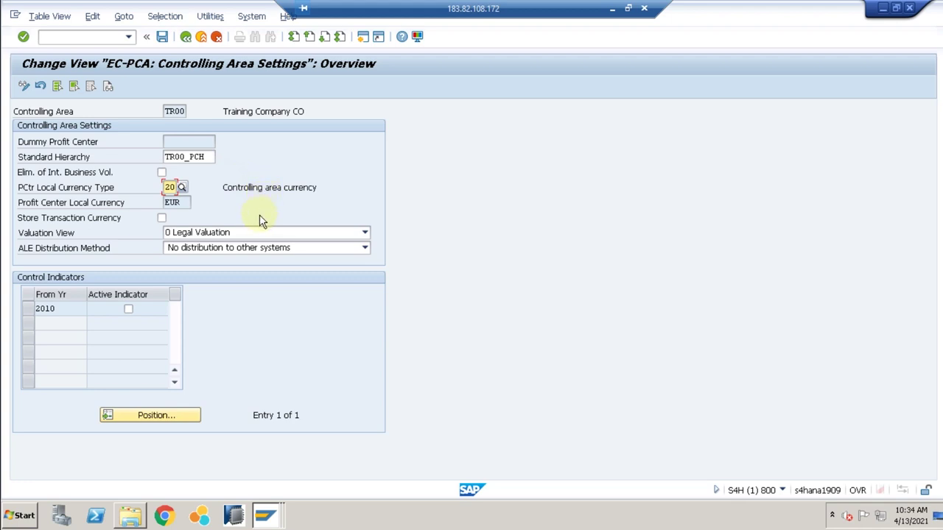
Activate the control indicator from year 2010, then save the controlling area settings and return to the implementation guide.
{"action": "left_click", "coordinate": [231, 233]}
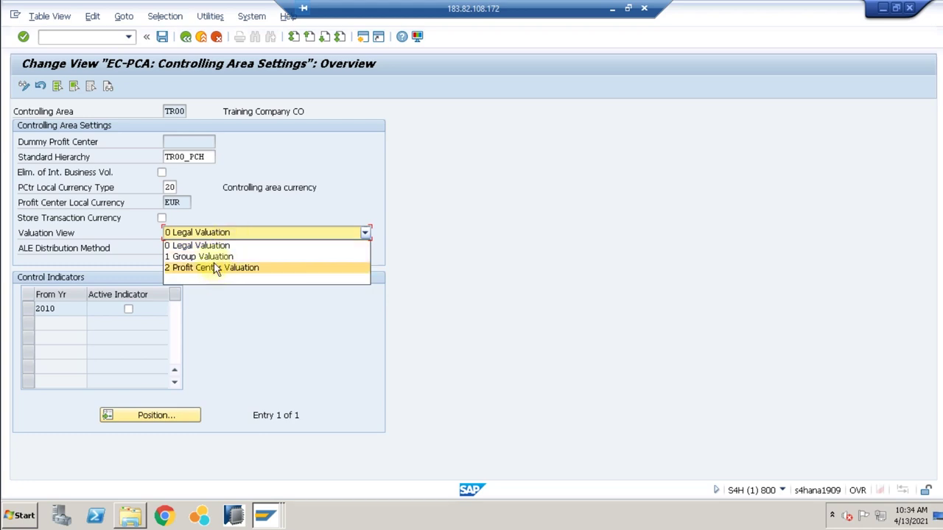
{"action": "left_click", "coordinate": [445, 192]}
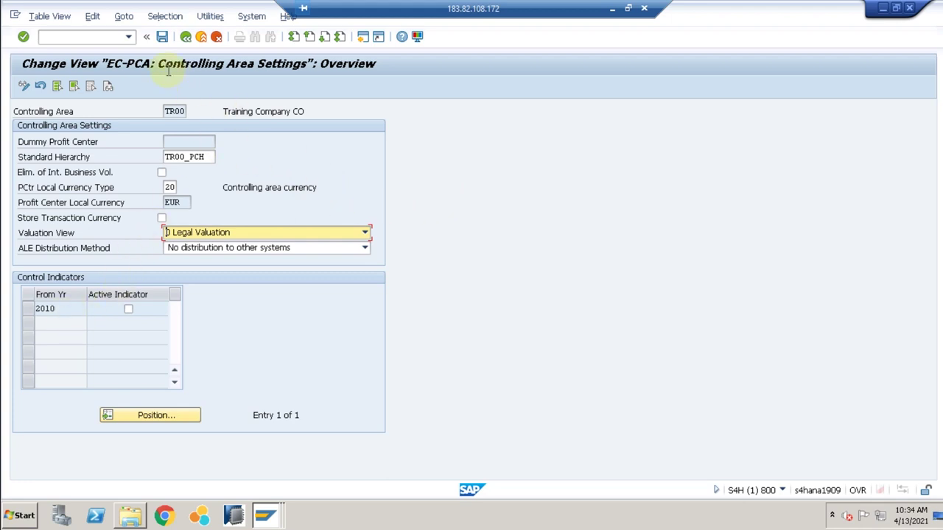
{"action": "left_click", "coordinate": [127, 311]}
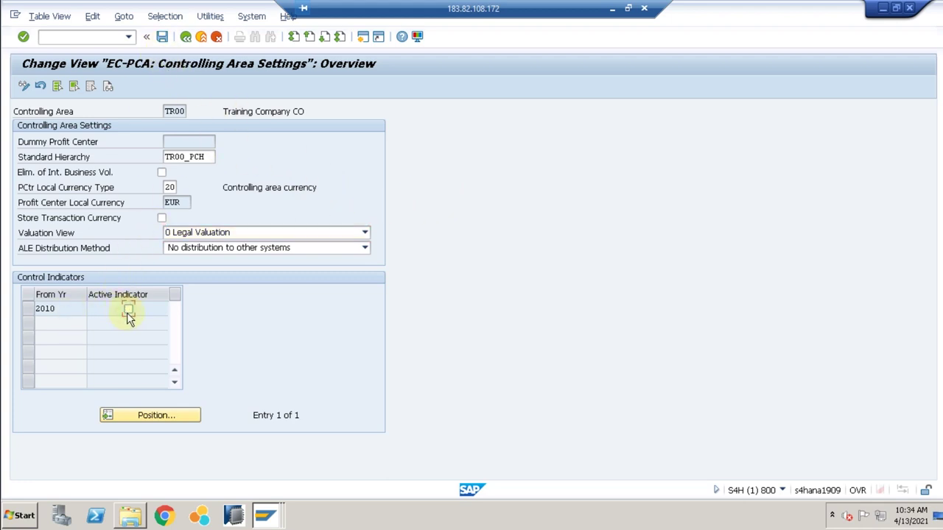
{"action": "left_click", "coordinate": [163, 37]}
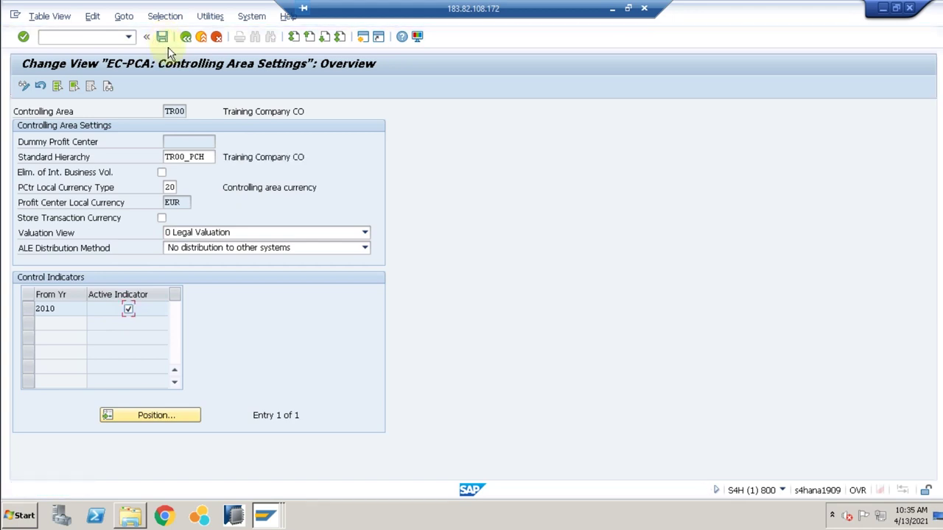
{"action": "left_click", "coordinate": [186, 36]}
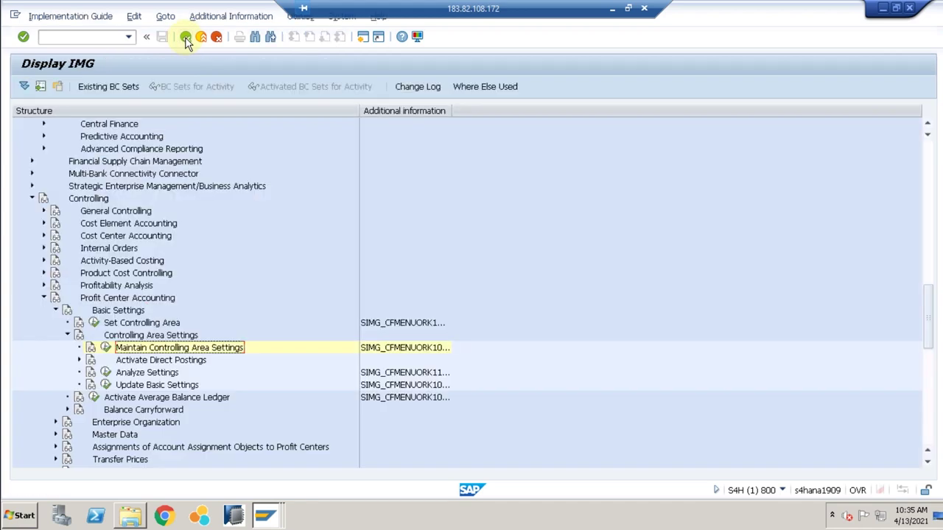
Try to add a control parameter entry for actual postings in controlling area TR00 from year 2010.
{"action": "left_click", "coordinate": [79, 360]}
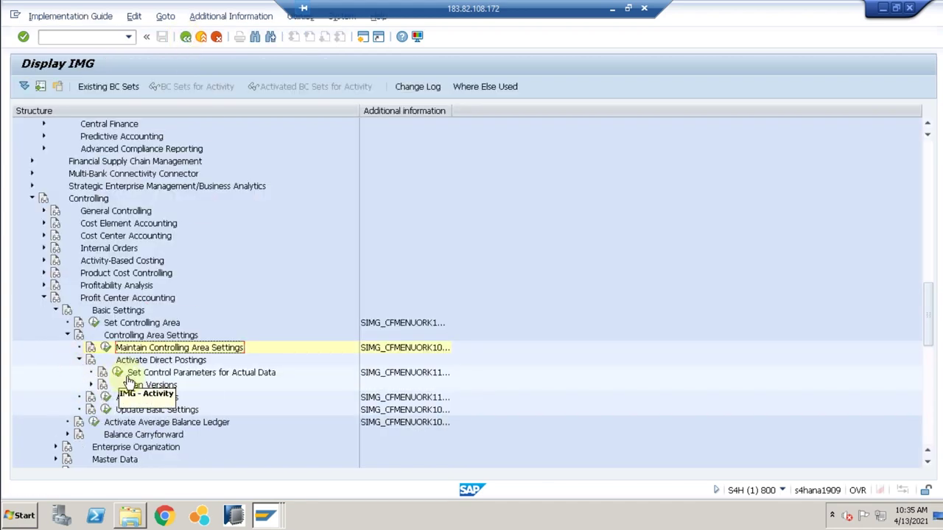
{"action": "left_click", "coordinate": [117, 374]}
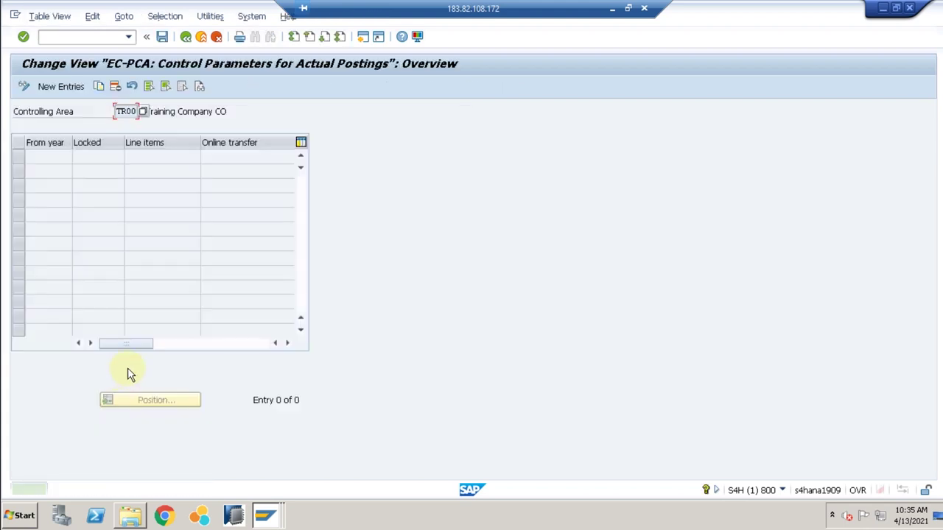
{"action": "left_click", "coordinate": [58, 86]}
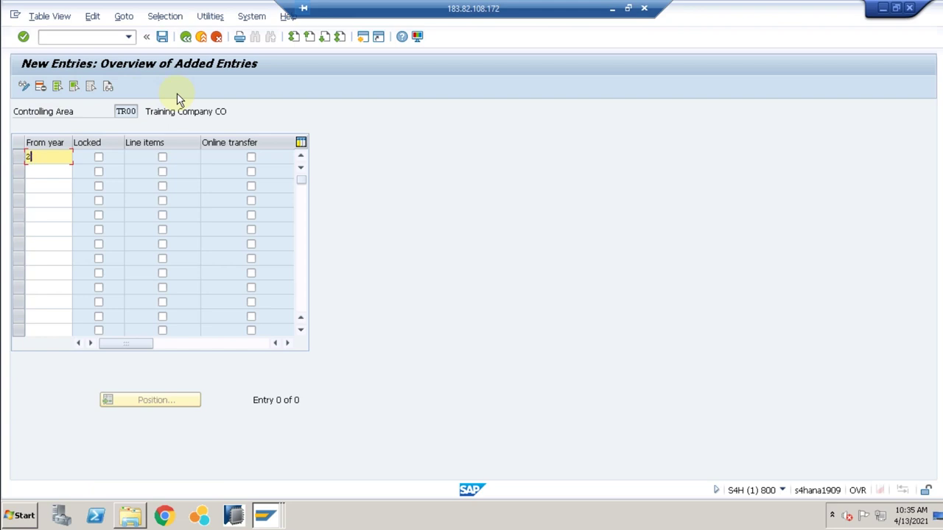
{"action": "type", "text": "2010"}
{"action": "key", "text": "Return"}
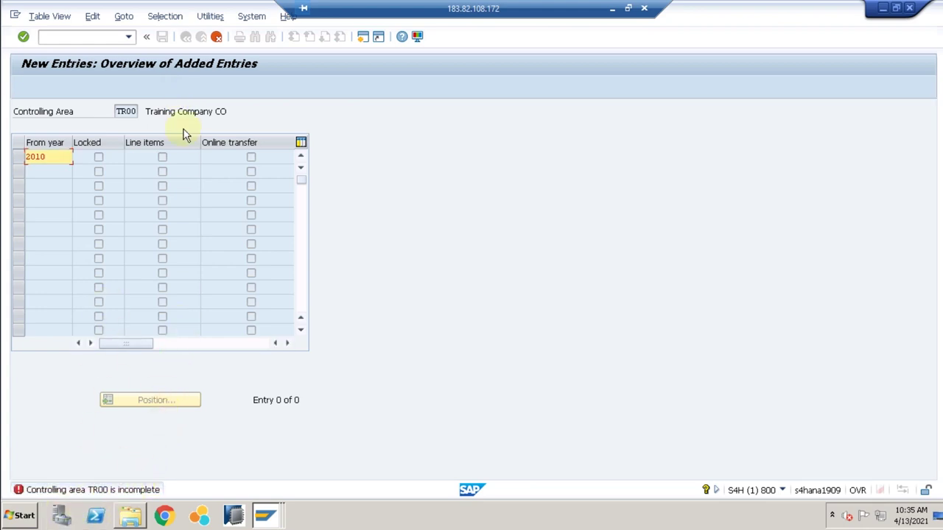
{"action": "left_click", "coordinate": [214, 37]}
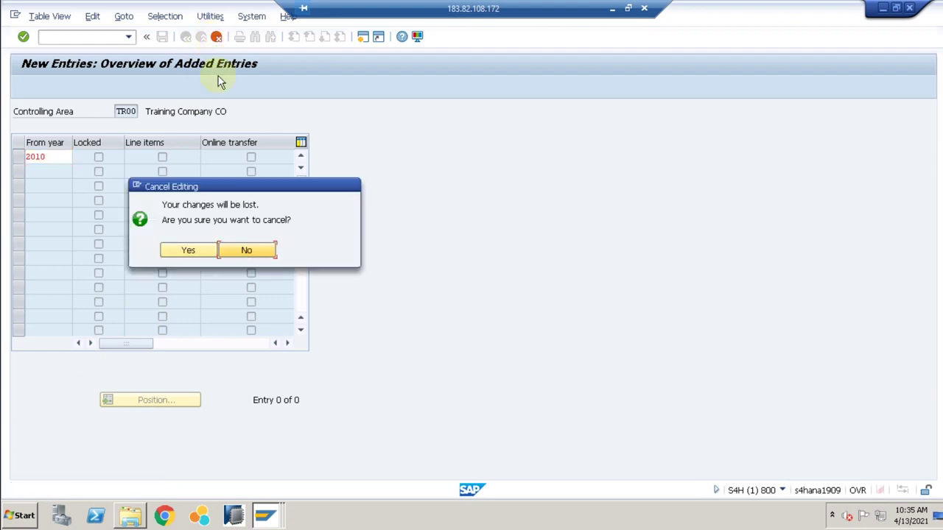
{"action": "left_click", "coordinate": [188, 251]}
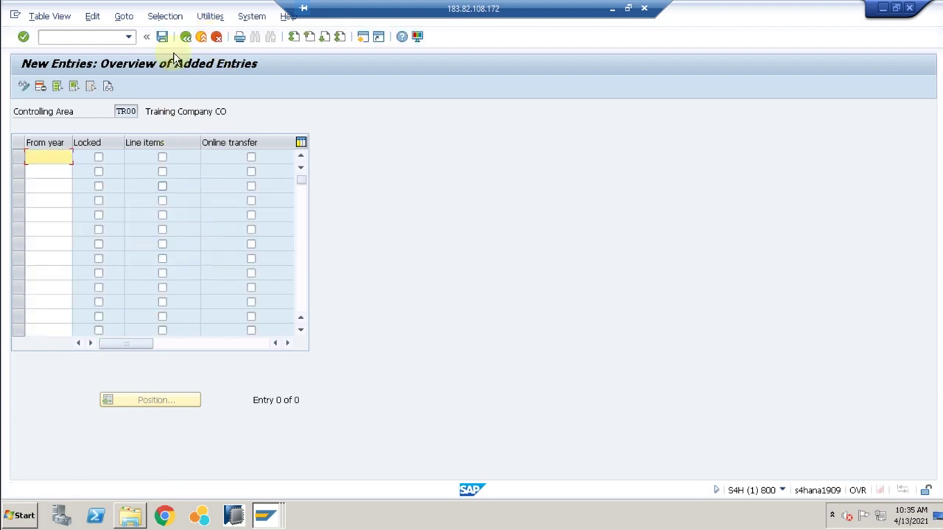
{"action": "left_click", "coordinate": [185, 38]}
{"action": "left_click", "coordinate": [187, 38]}
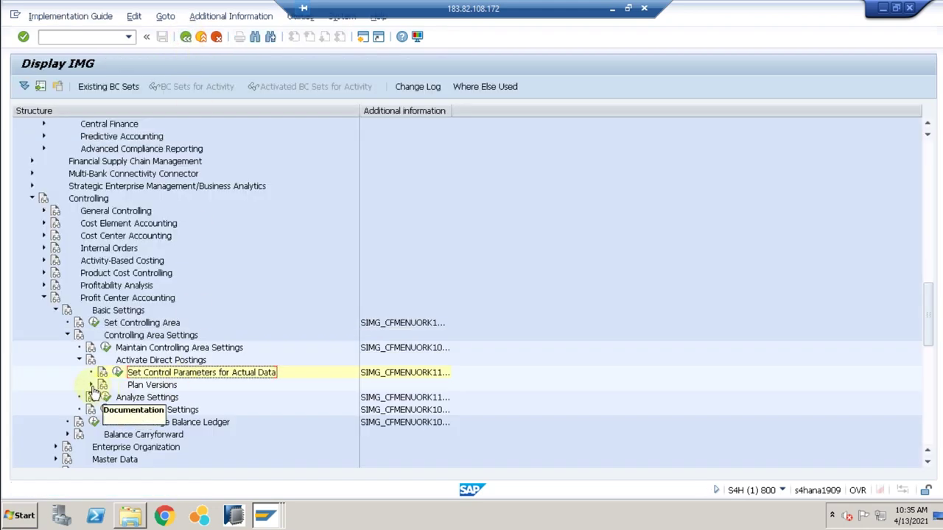
Open the plan version maintenance under direct postings and display the controlling area settings for version 0.
{"action": "left_click", "coordinate": [92, 386]}
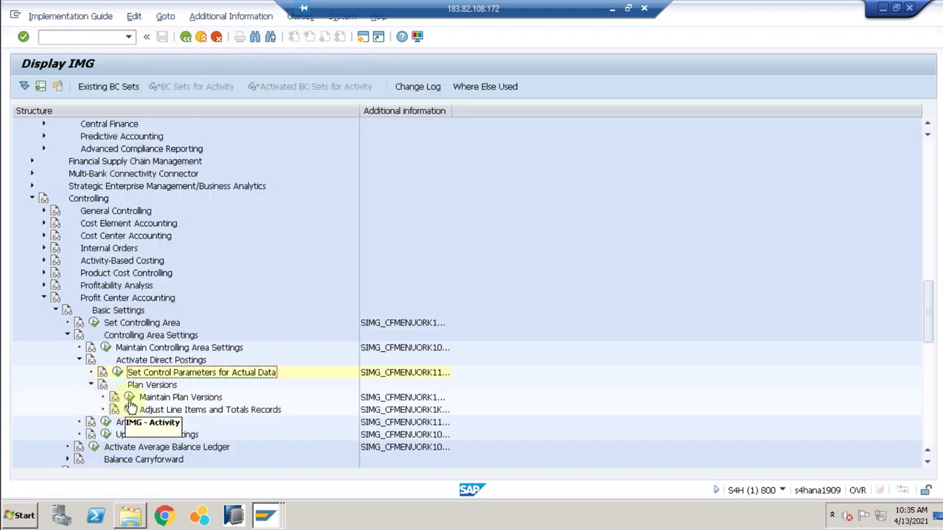
{"action": "left_click", "coordinate": [129, 401]}
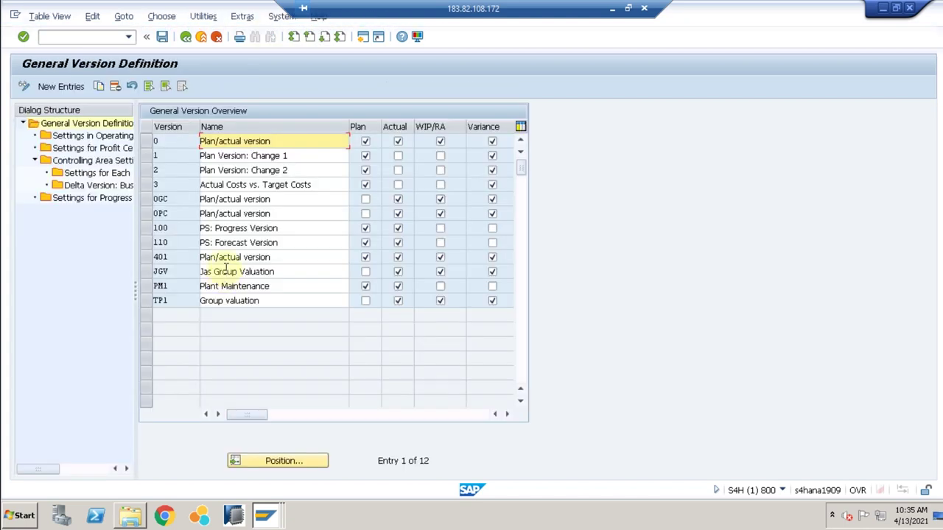
{"action": "left_click", "coordinate": [146, 141]}
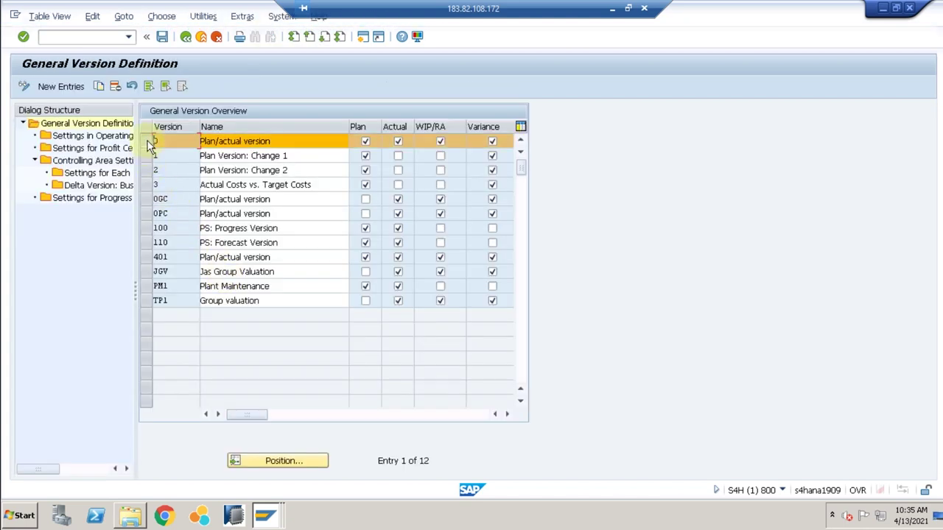
{"action": "double_click", "coordinate": [122, 161]}
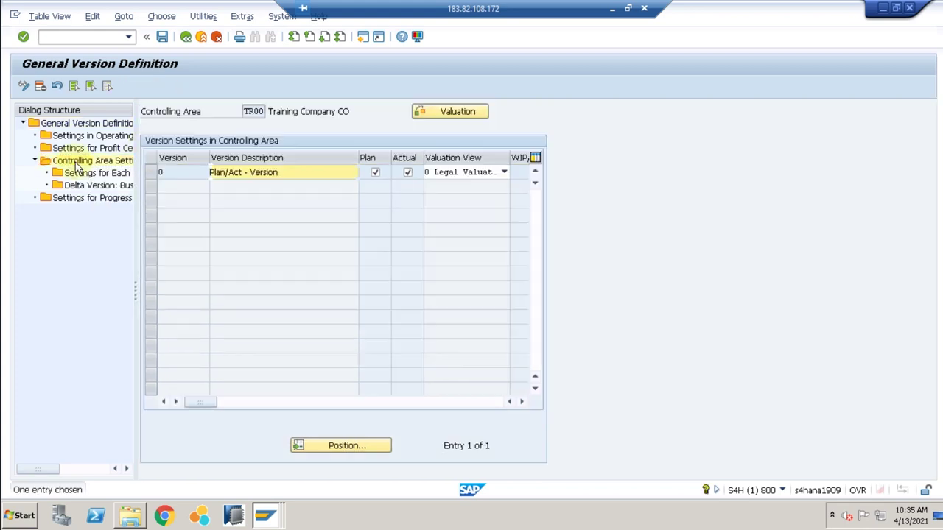
Select version 0 in controlling area TR00 and display its settings for each fiscal year.
{"action": "left_click", "coordinate": [151, 172]}
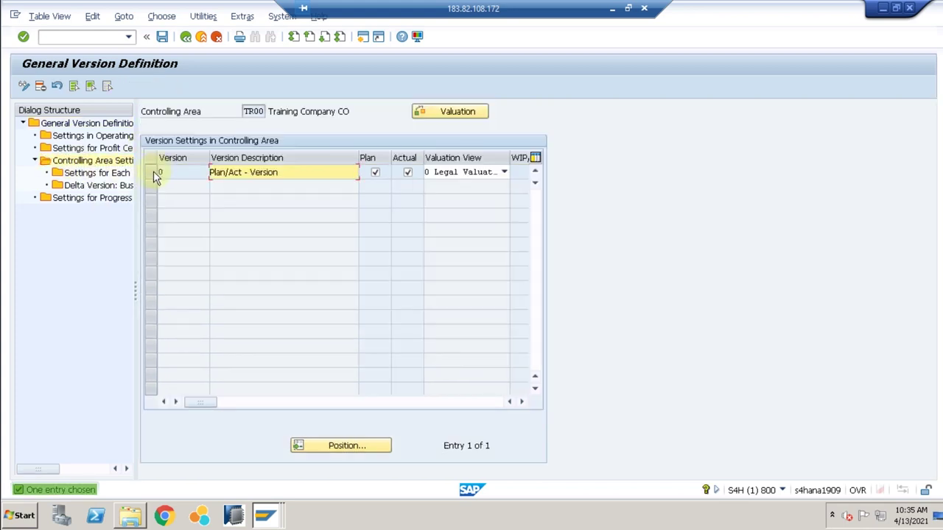
{"action": "double_click", "coordinate": [103, 175]}
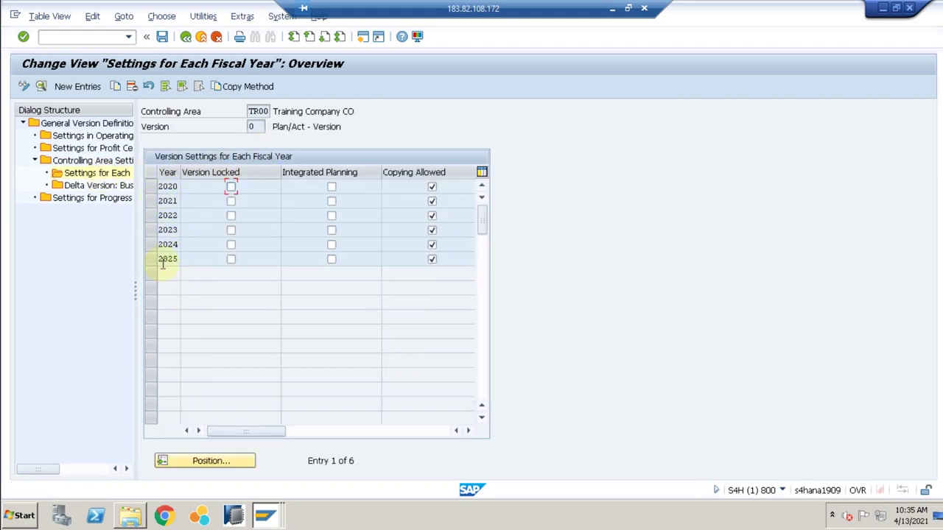
{"action": "left_click", "coordinate": [84, 200]}
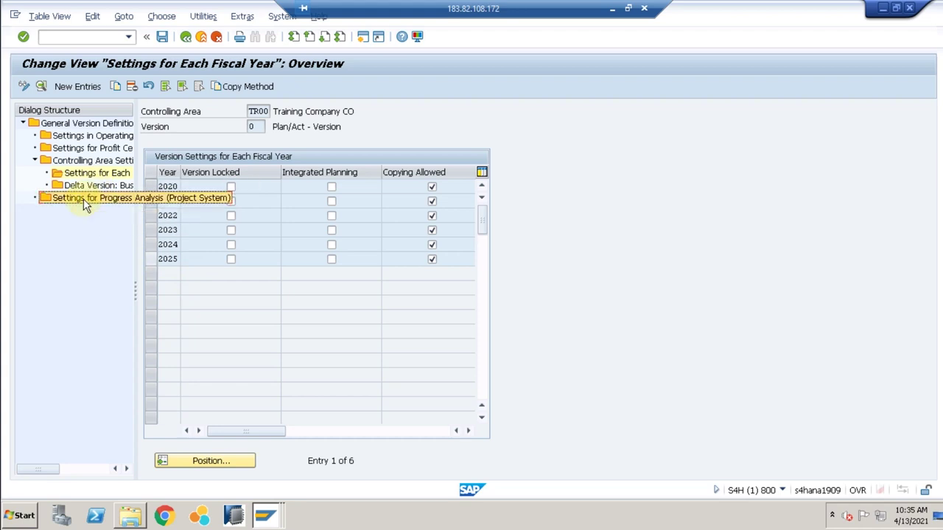
Try to open the profit center accounting settings from the fiscal year view, and return to the controlling area version settings.
{"action": "double_click", "coordinate": [73, 150]}
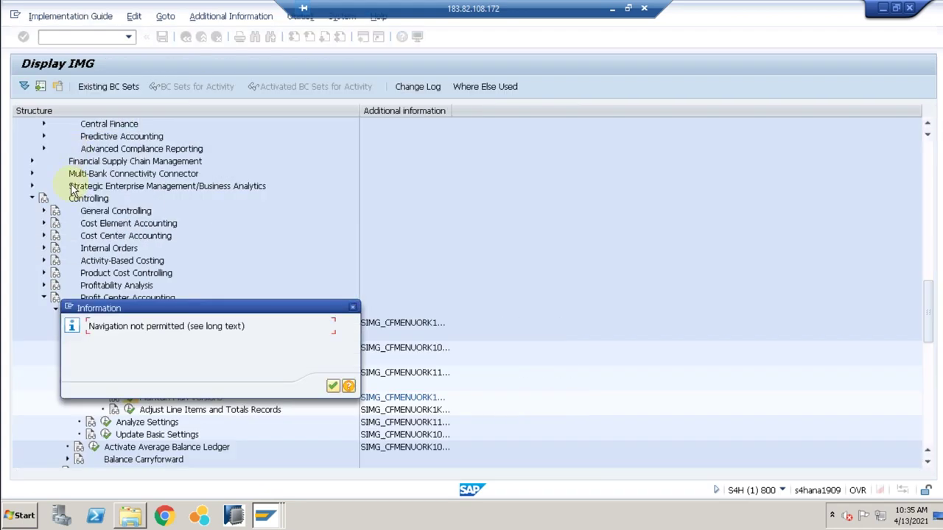
{"action": "key", "text": "Return"}
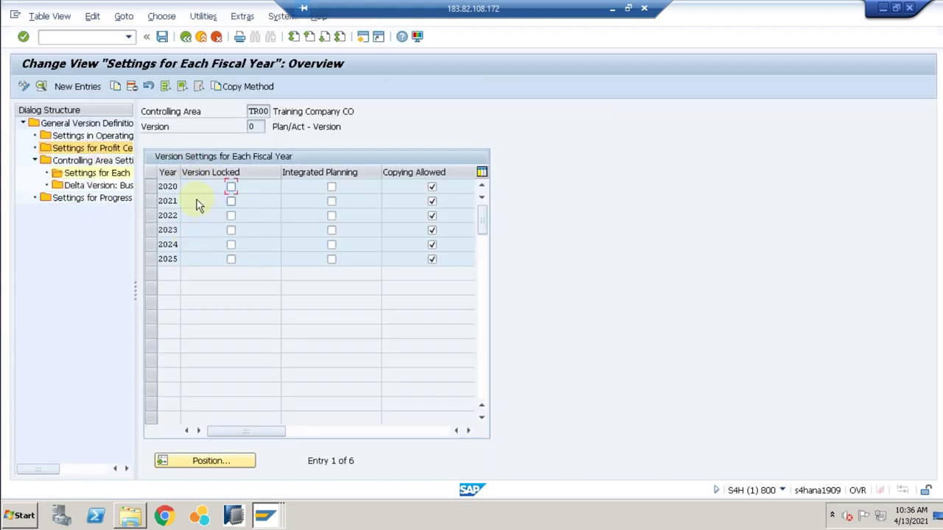
{"action": "double_click", "coordinate": [92, 149]}
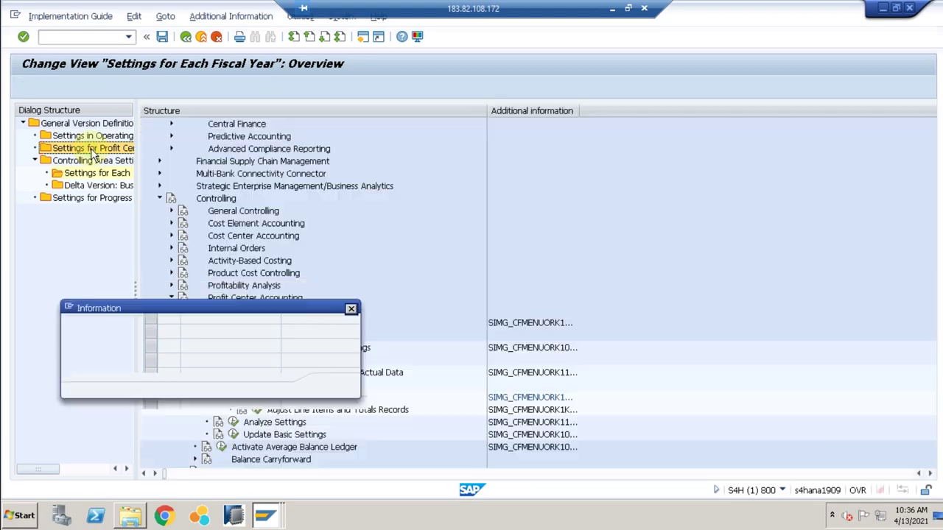
{"action": "key", "text": "Return"}
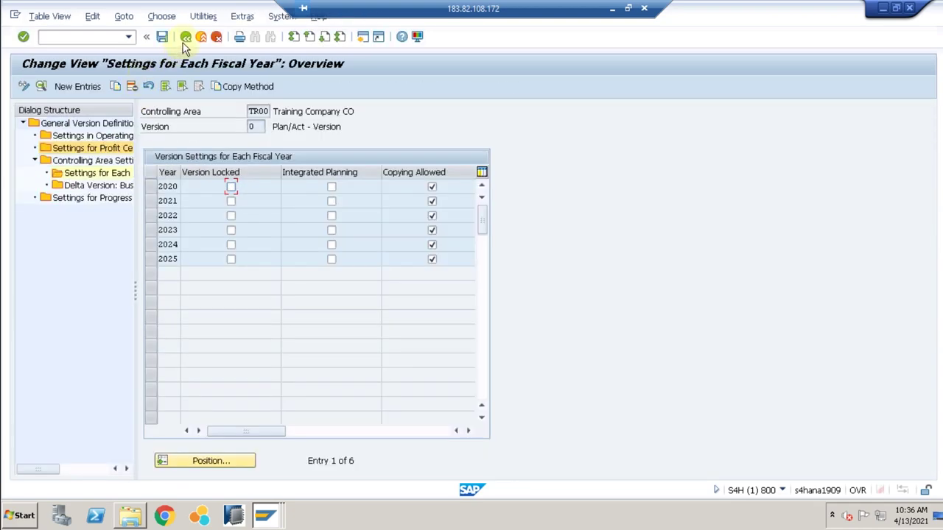
{"action": "left_click", "coordinate": [184, 41]}
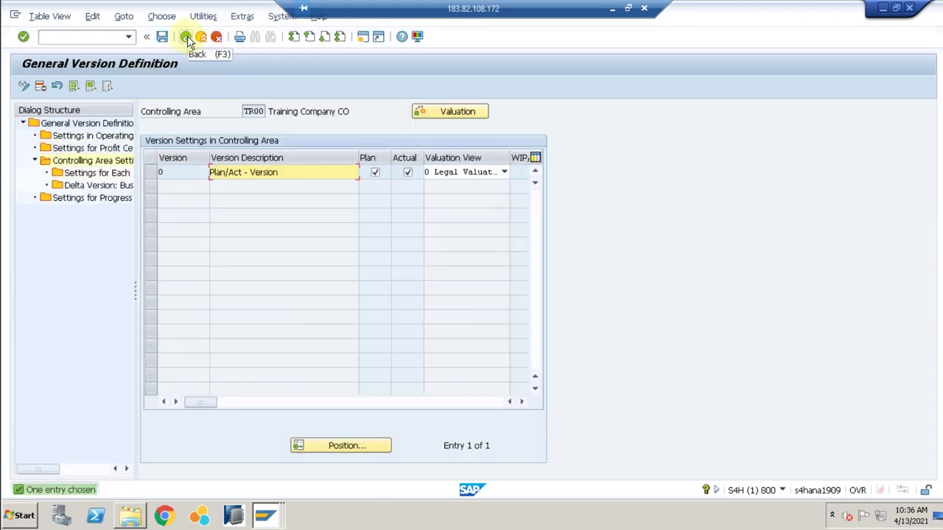
Open the profit center accounting settings for version 0, Plan/actual version.
{"action": "left_click", "coordinate": [187, 38]}
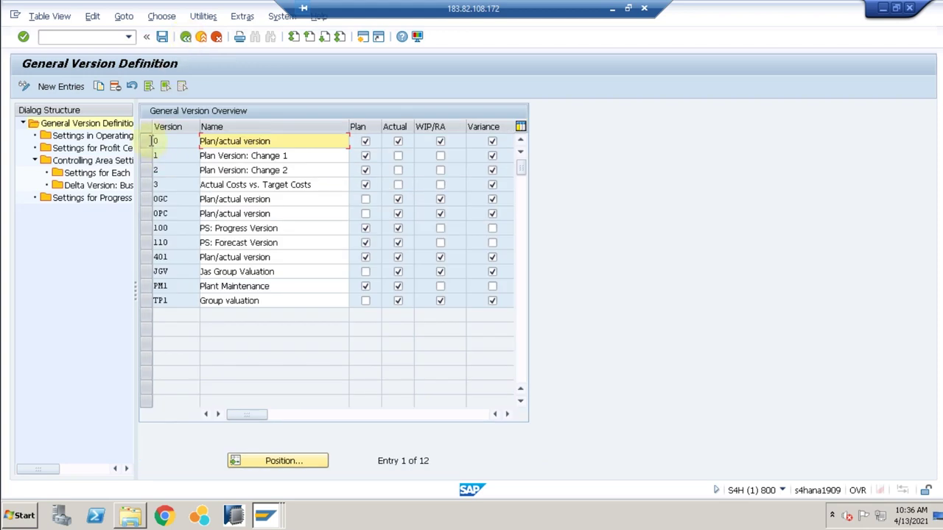
{"action": "left_click", "coordinate": [146, 144]}
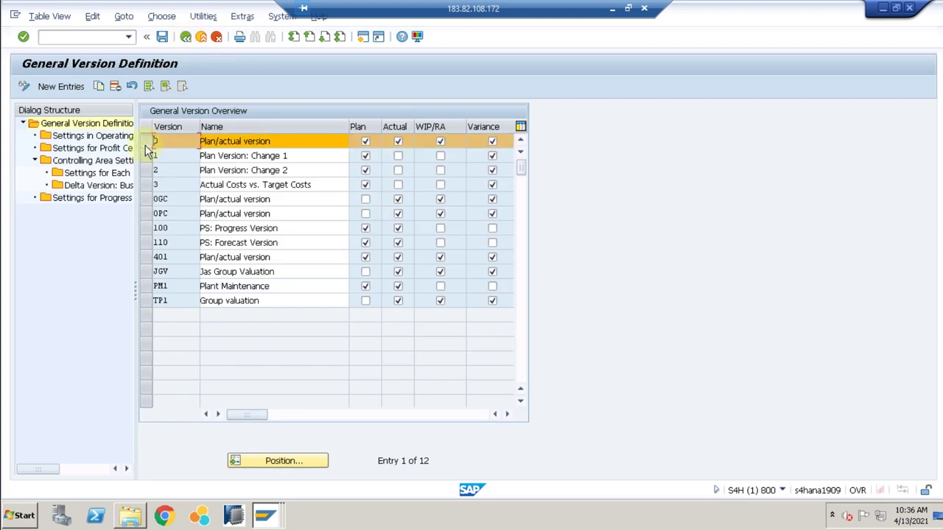
{"action": "left_click", "coordinate": [85, 149]}
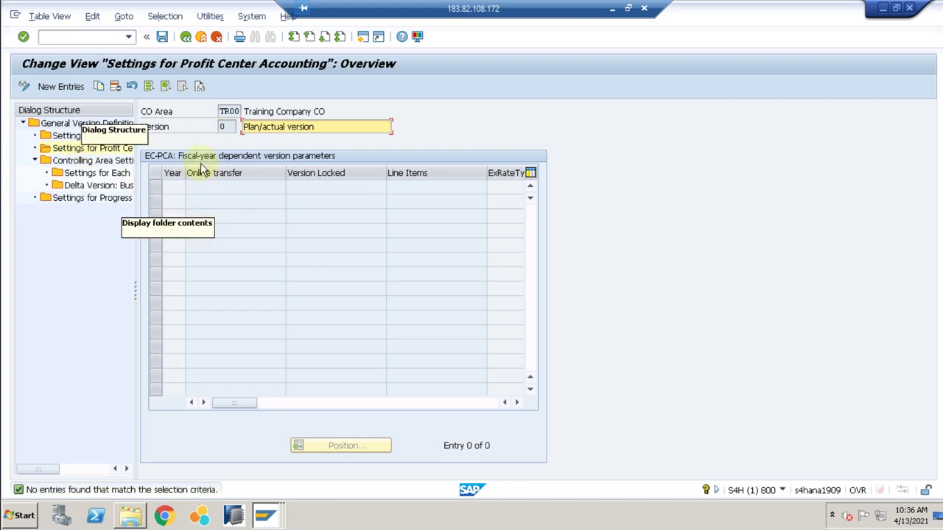
Add a fiscal-year parameter entry for 2010 with exchange rate type M and value date 01.01.2010.
{"action": "left_click", "coordinate": [62, 87]}
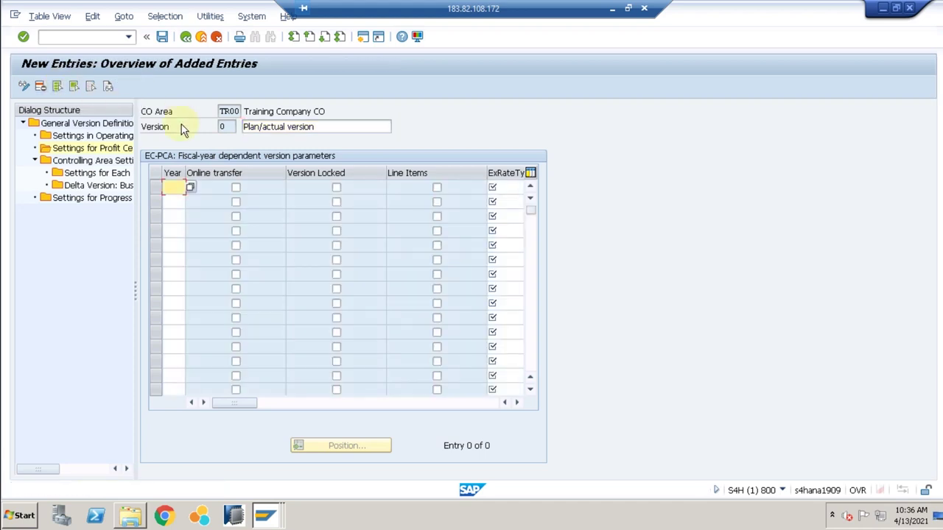
{"action": "key", "text": "Return"}
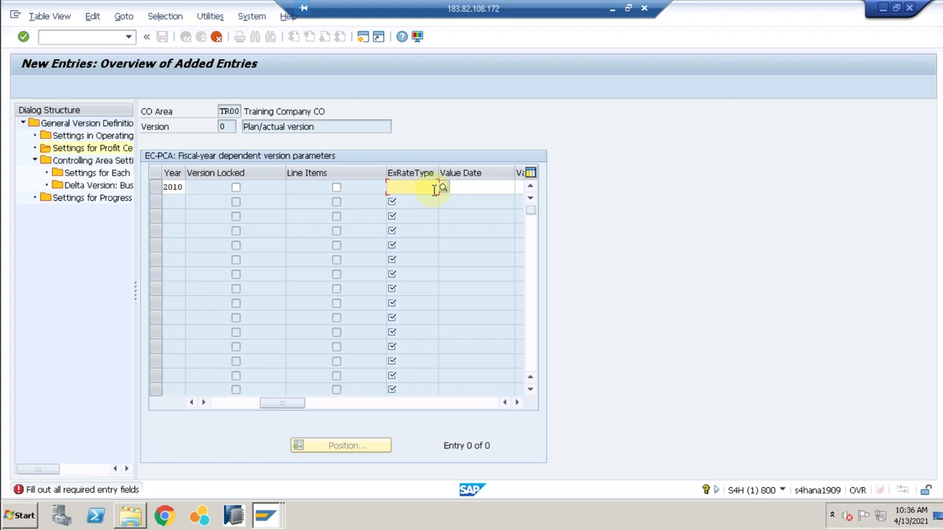
{"action": "type", "text": "M"}
{"action": "key", "text": "Return"}
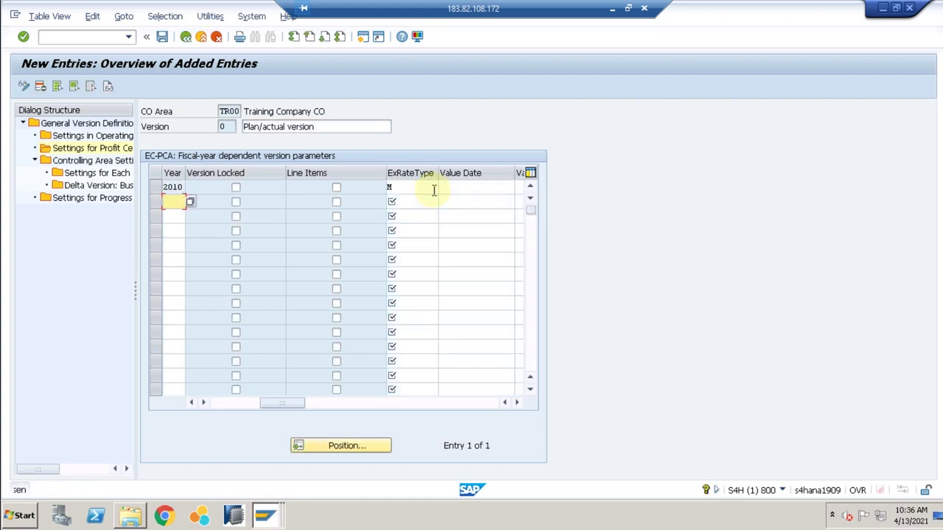
{"action": "left_click", "coordinate": [472, 190]}
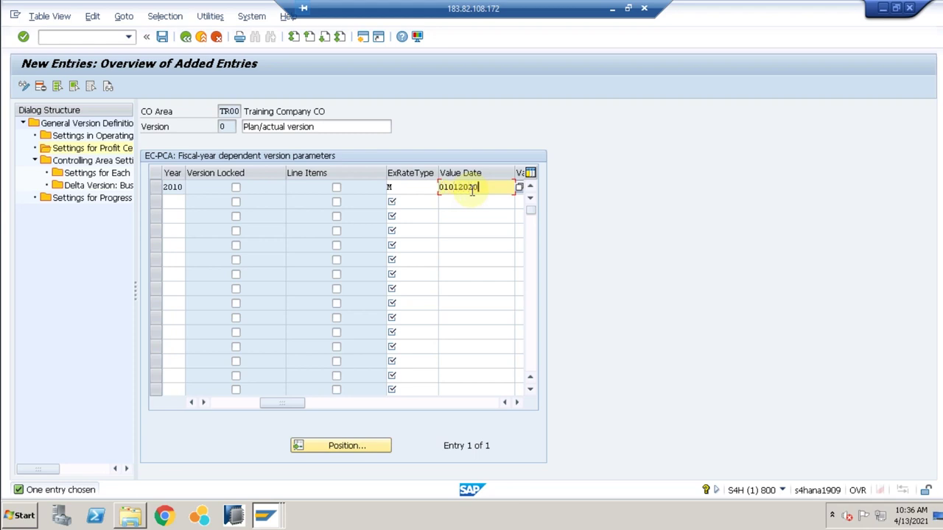
{"action": "key", "text": "Return"}
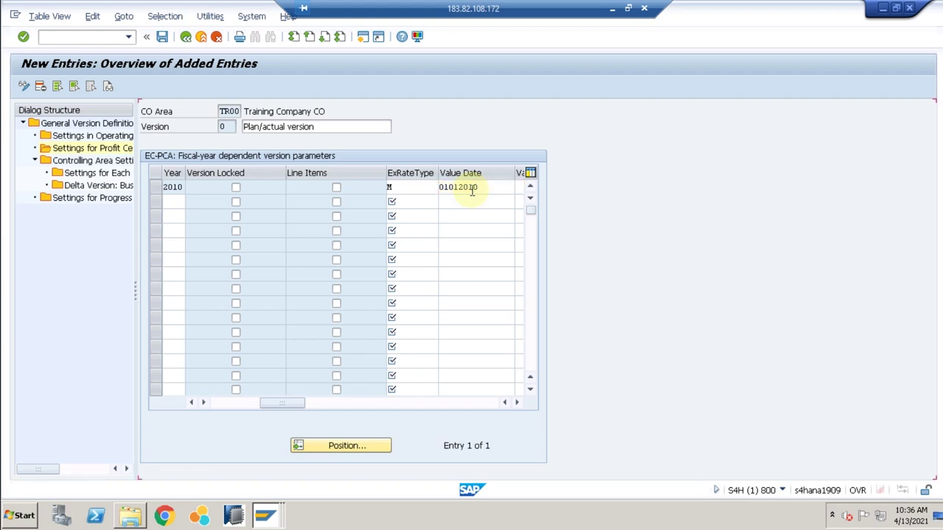
Save the 2010 profit center version entry under customizing request S4HK904051.
{"action": "left_click", "coordinate": [516, 402]}
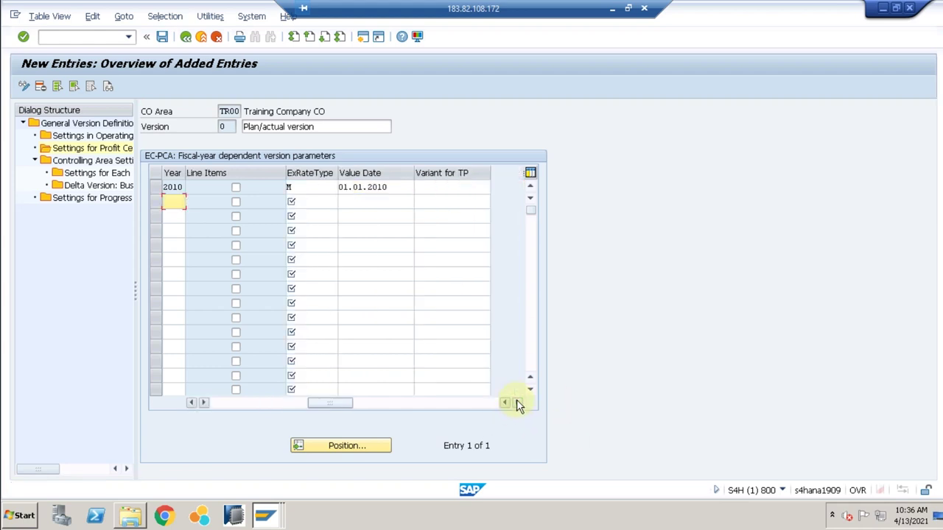
{"action": "double_click", "coordinate": [363, 186]}
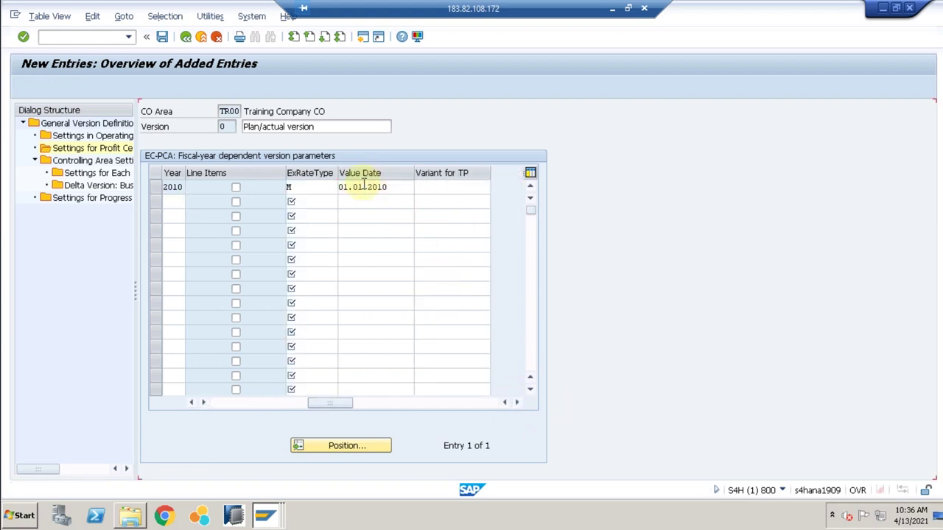
{"action": "left_click", "coordinate": [157, 187]}
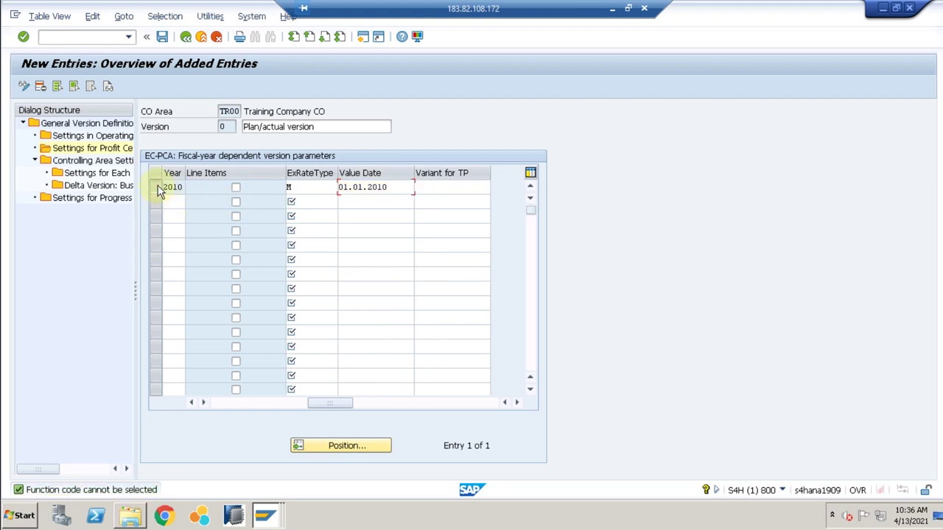
{"action": "left_click", "coordinate": [158, 187]}
{"action": "left_click", "coordinate": [162, 38]}
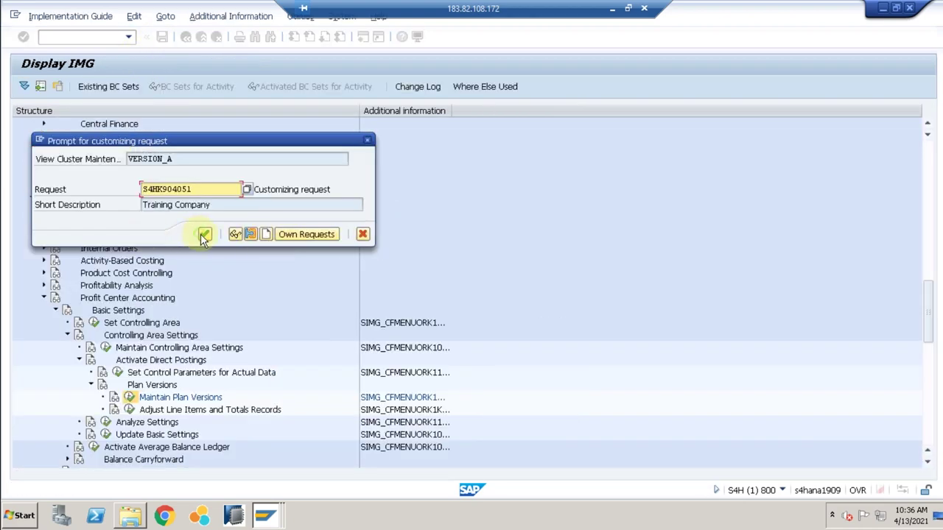
{"action": "left_click", "coordinate": [203, 236]}
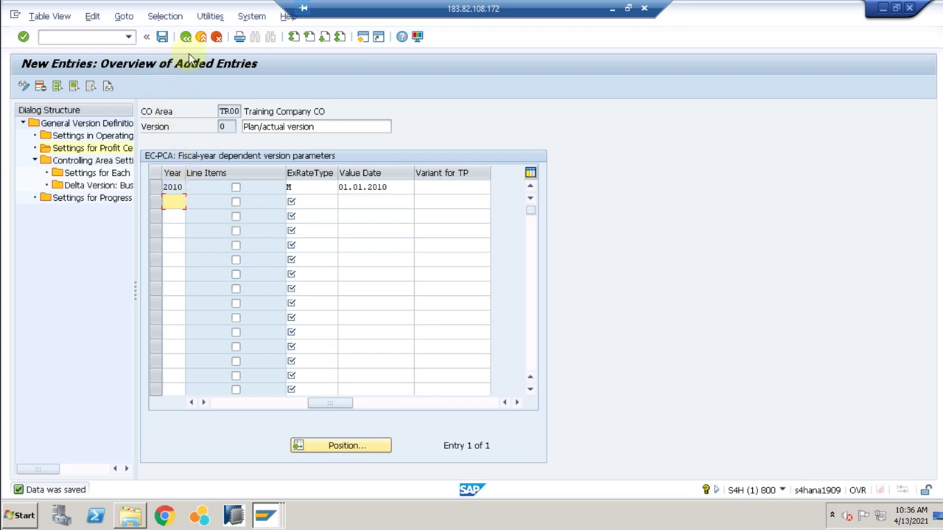
Add fiscal years 2020 and 2021 as new rows below the 2010 entry.
{"action": "type", "text": "20"}
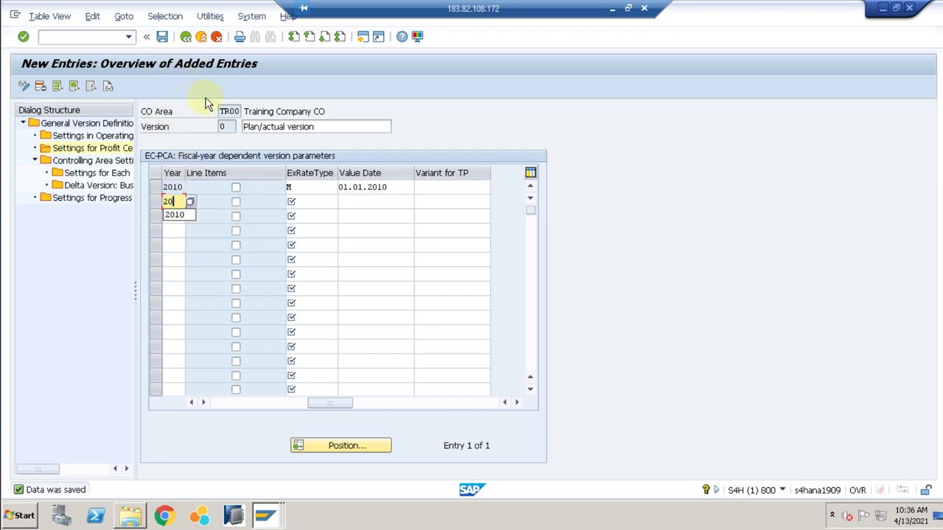
{"action": "type", "text": "20"}
{"action": "key", "text": "Down"}
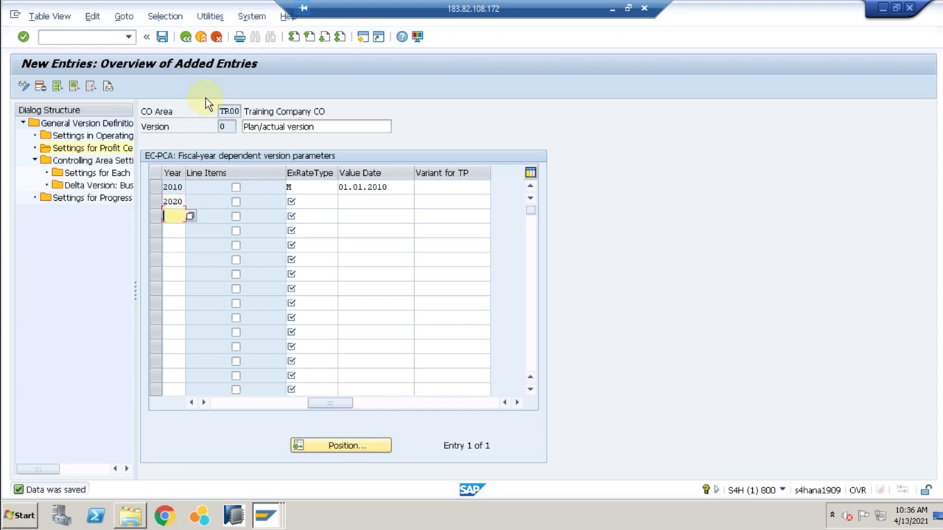
{"action": "type", "text": "2021"}
Enable line items for fiscal years 2010, 2020 and 2021.
{"action": "left_click", "coordinate": [266, 405]}
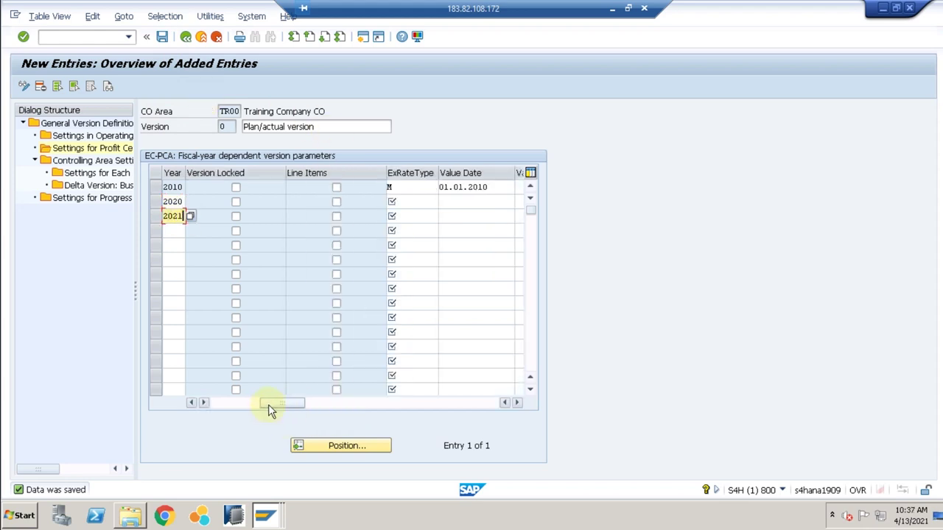
{"action": "left_click", "coordinate": [336, 188]}
{"action": "left_click", "coordinate": [336, 202]}
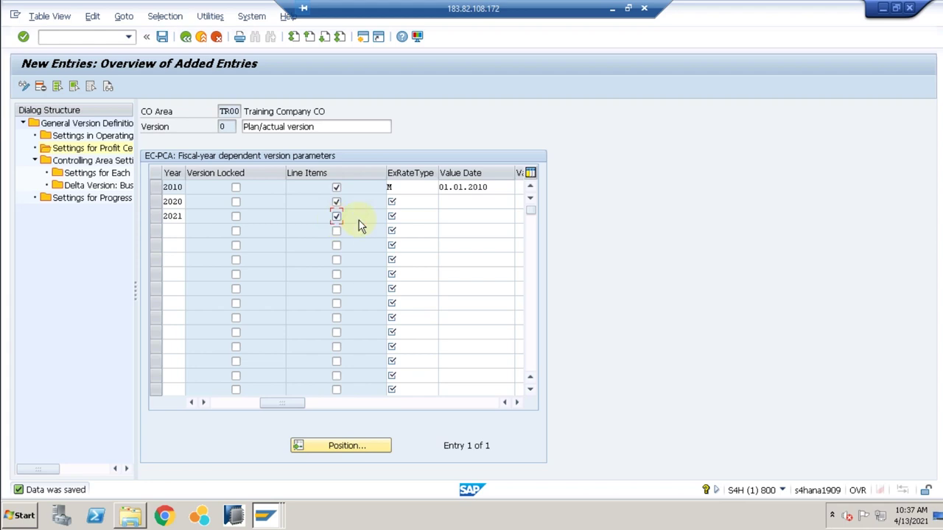
Set the exchange rate type to M for fiscal years 2020 and 2021.
{"action": "left_click", "coordinate": [409, 201]}
{"action": "type", "text": "m"}
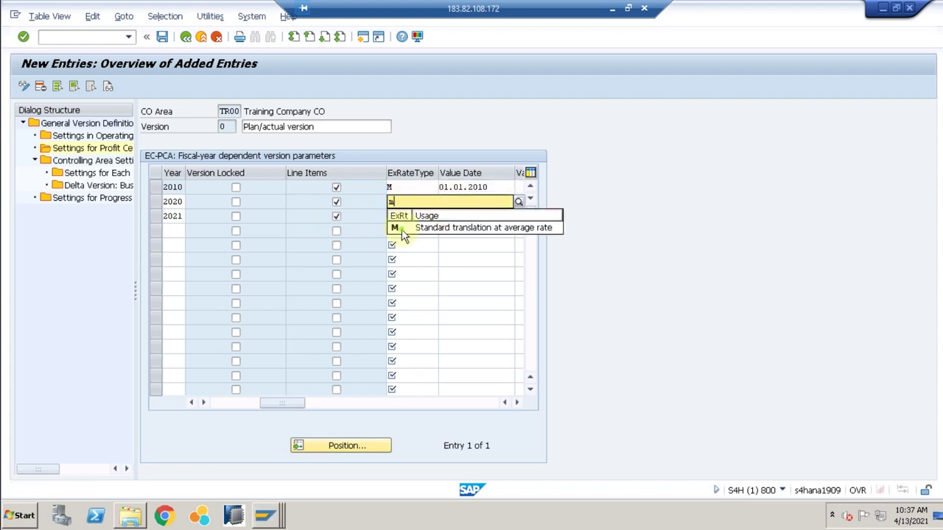
{"action": "left_click", "coordinate": [402, 228]}
{"action": "left_click", "coordinate": [401, 215]}
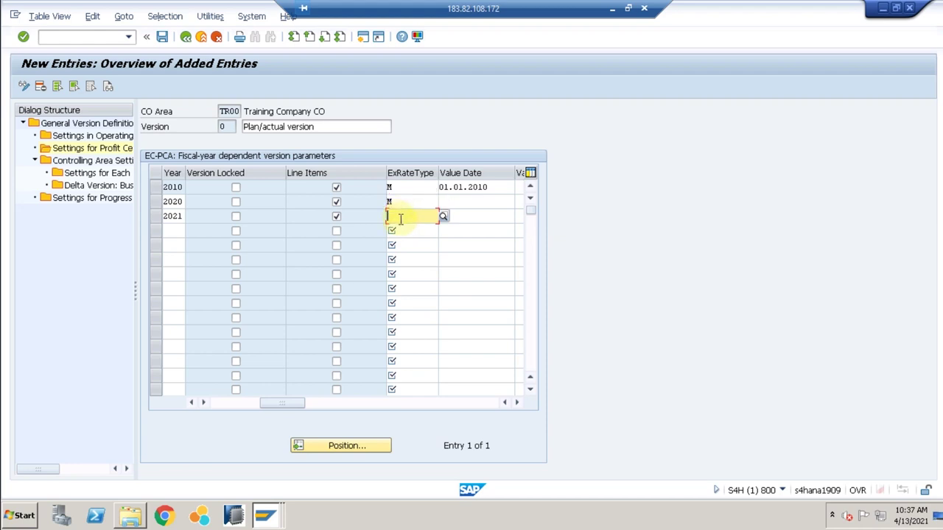
{"action": "type", "text": "m"}
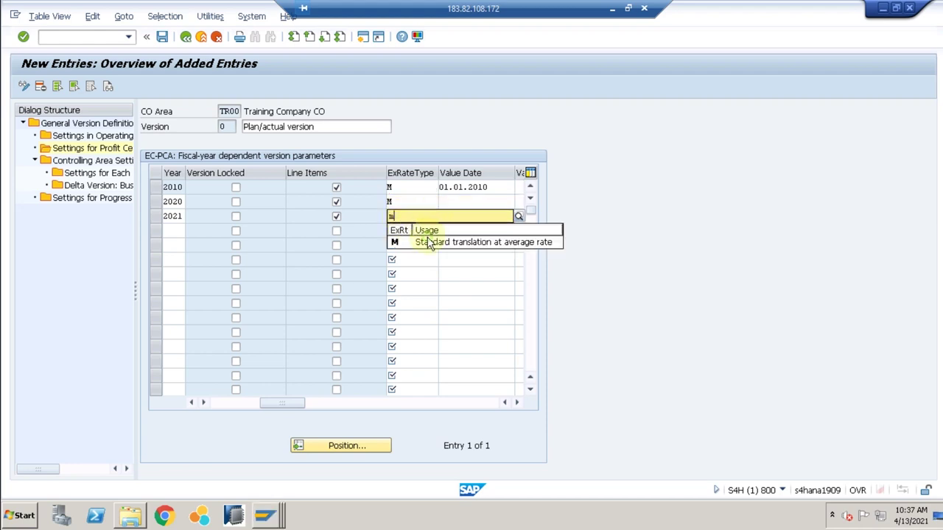
{"action": "left_click", "coordinate": [430, 243]}
Enter value date 01.01.2020 for fiscal year 2020 and 01.01.2021 for fiscal year 2021.
{"action": "left_click", "coordinate": [453, 213]}
{"action": "left_click", "coordinate": [456, 206]}
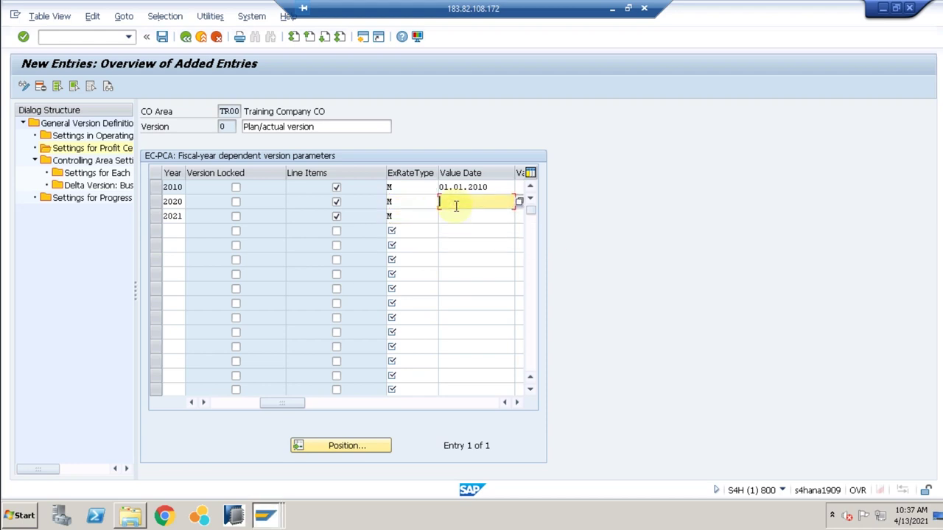
{"action": "type", "text": "010120"}
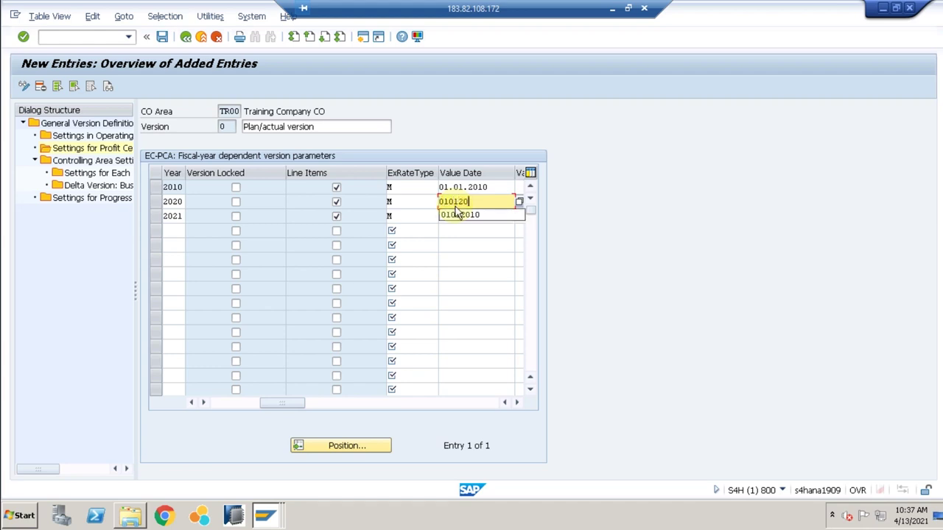
{"action": "type", "text": "20"}
{"action": "key", "text": "Down"}
{"action": "type", "text": "0"}
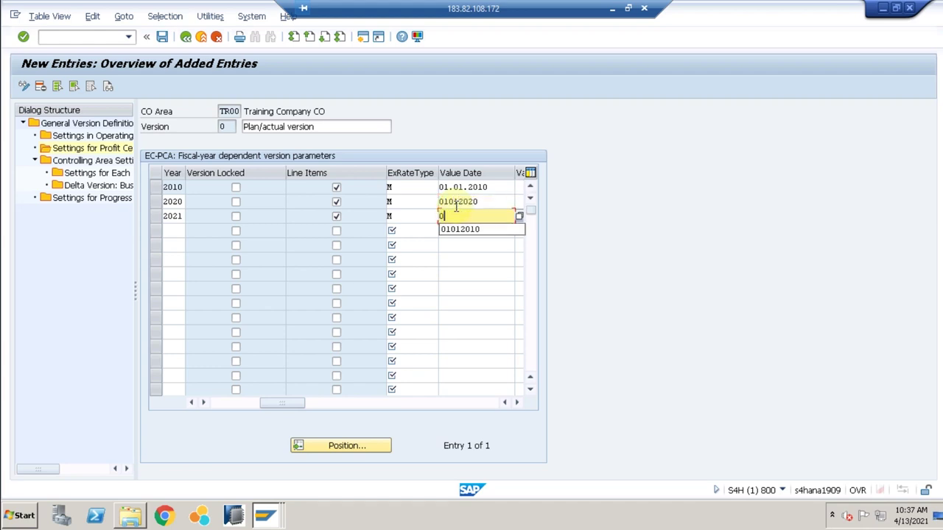
{"action": "type", "text": "1012021"}
Confirm the activation of line item updating and save the fiscal-year version parameters.
{"action": "key", "text": "Return"}
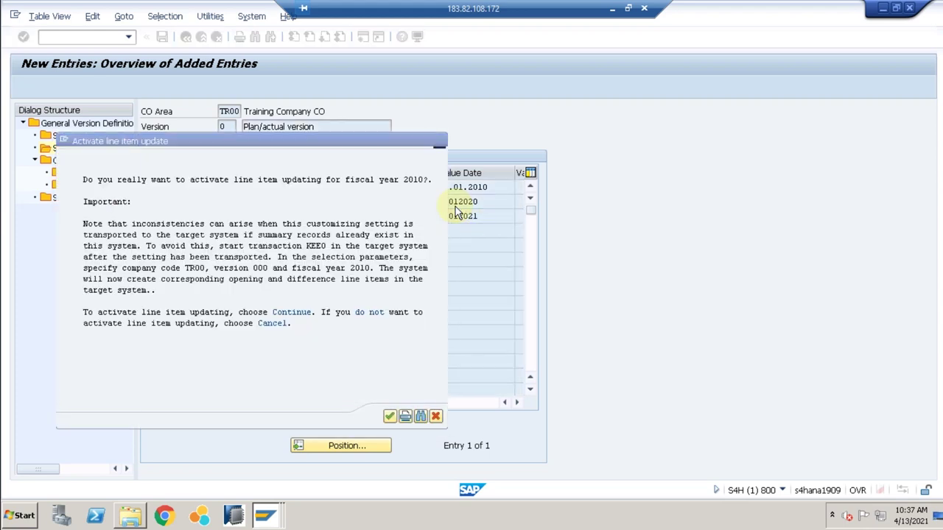
{"action": "key", "text": "Return"}
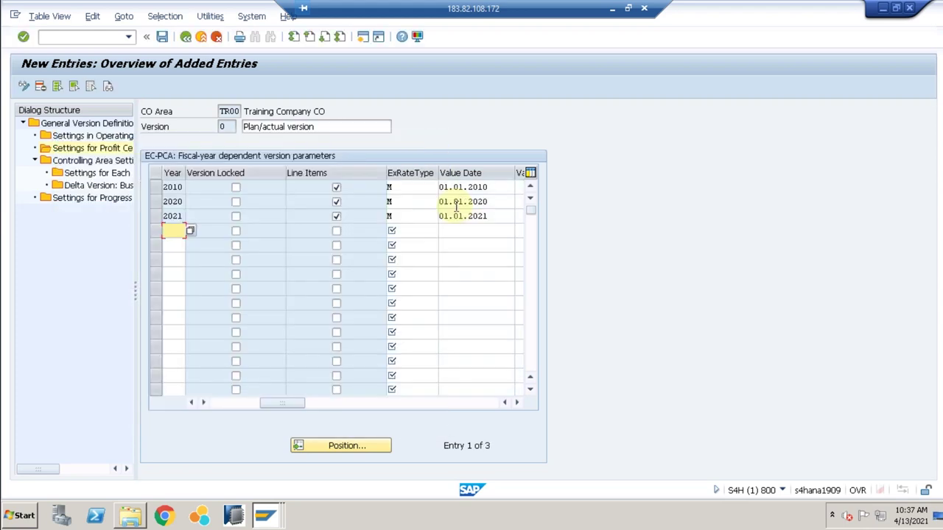
{"action": "left_click", "coordinate": [162, 36]}
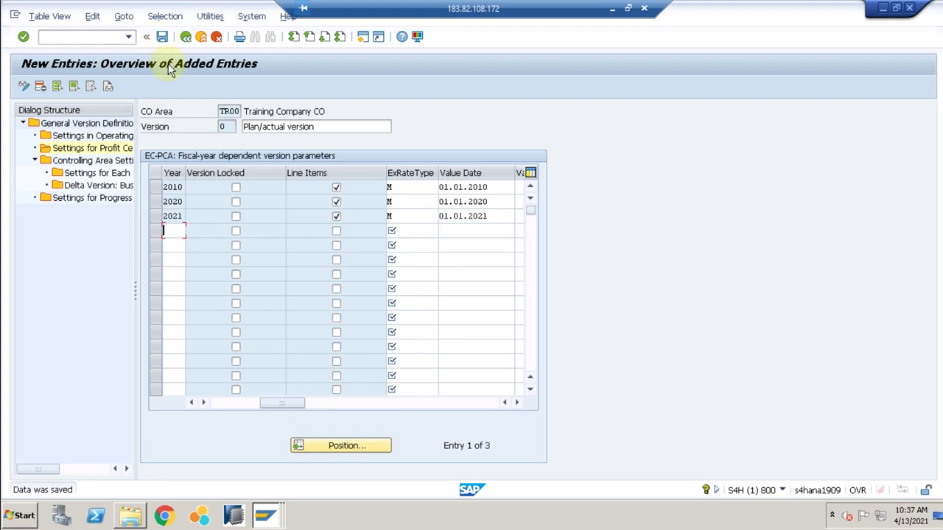
Select the 2020 and 2021 entries, save them again and return to the implementation guide structure.
{"action": "left_click", "coordinate": [159, 190]}
{"action": "left_click", "coordinate": [158, 193]}
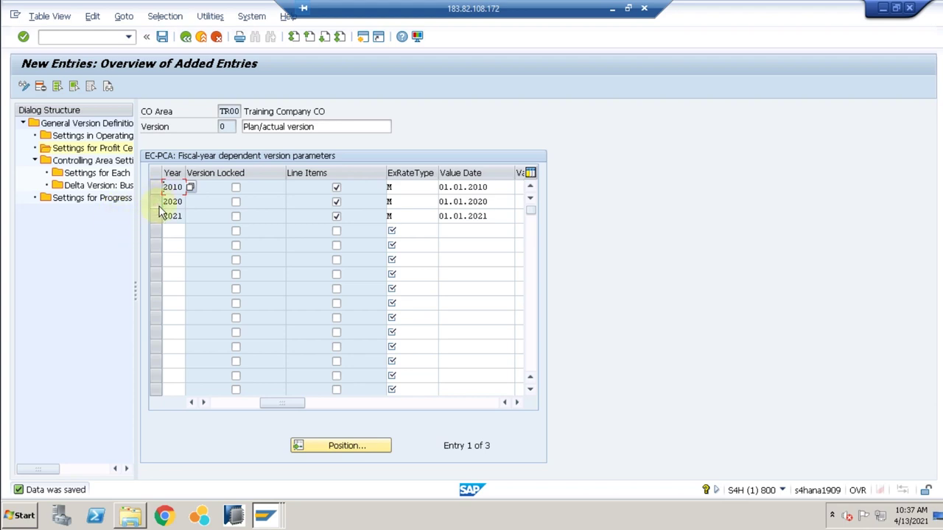
{"action": "left_click", "coordinate": [157, 201]}
{"action": "left_click", "coordinate": [157, 217]}
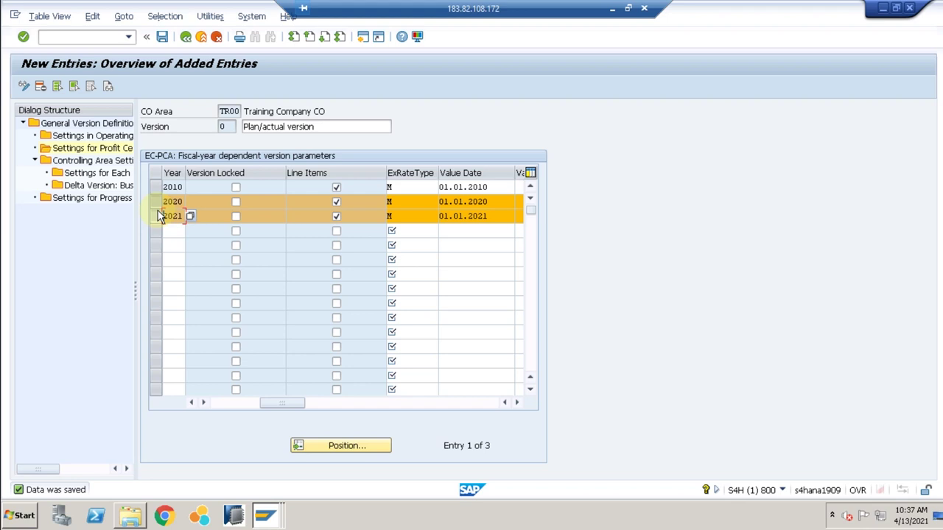
{"action": "left_click", "coordinate": [163, 37]}
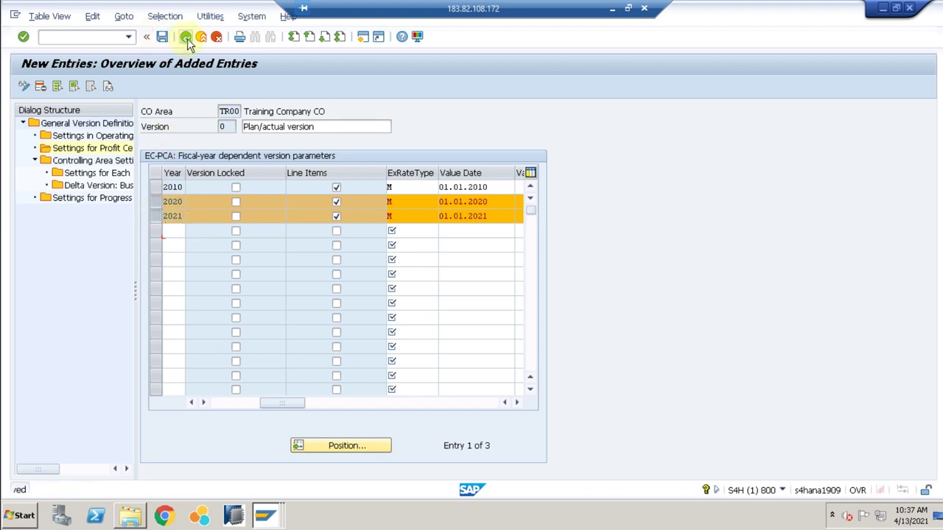
{"action": "left_click", "coordinate": [186, 38]}
{"action": "left_click", "coordinate": [185, 38]}
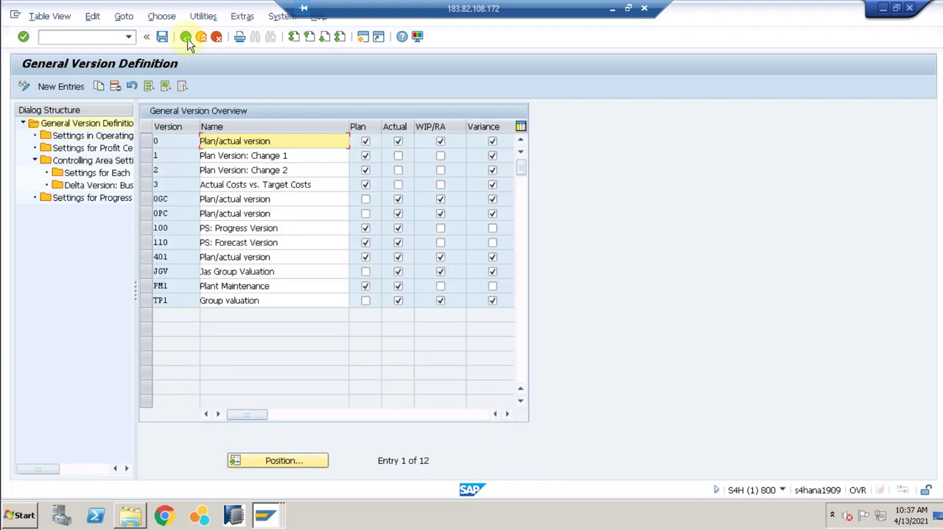
{"action": "left_click", "coordinate": [185, 38]}
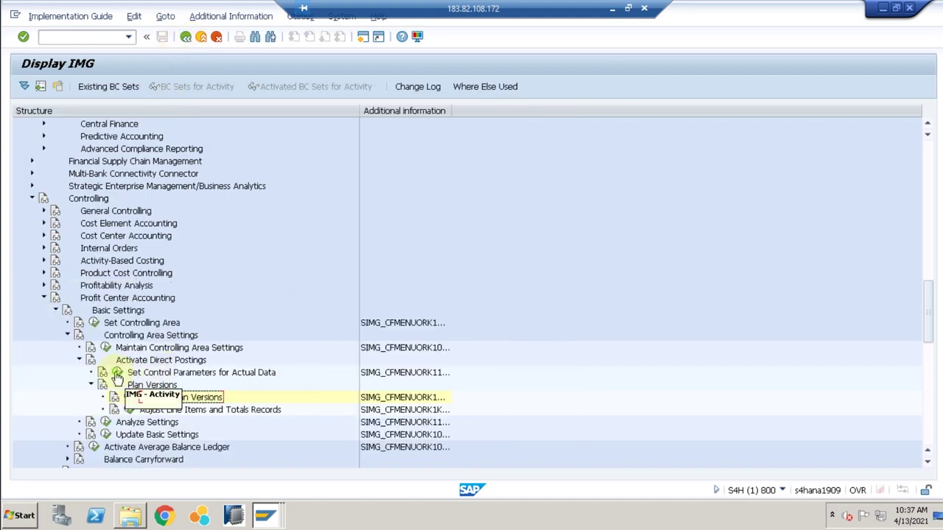
Try to add a from-year 2020 entry to TR00's control parameters for actual data, discard it and return to the implementation guide.
{"action": "left_click", "coordinate": [117, 372]}
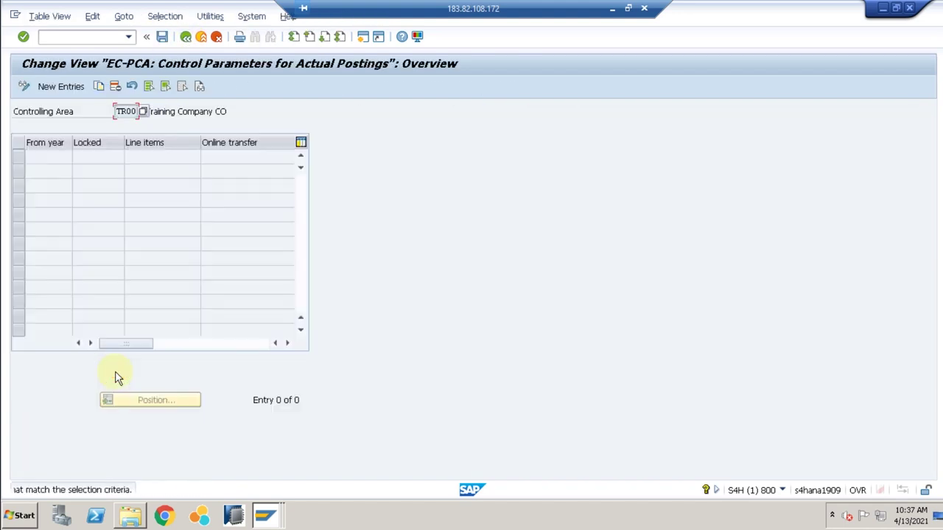
{"action": "left_click", "coordinate": [65, 86]}
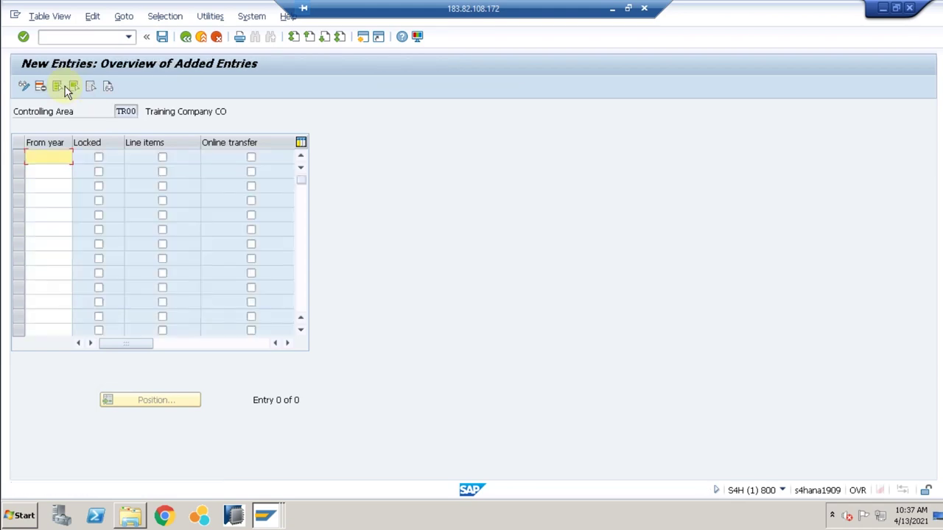
{"action": "type", "text": "2020"}
{"action": "key", "text": "Return"}
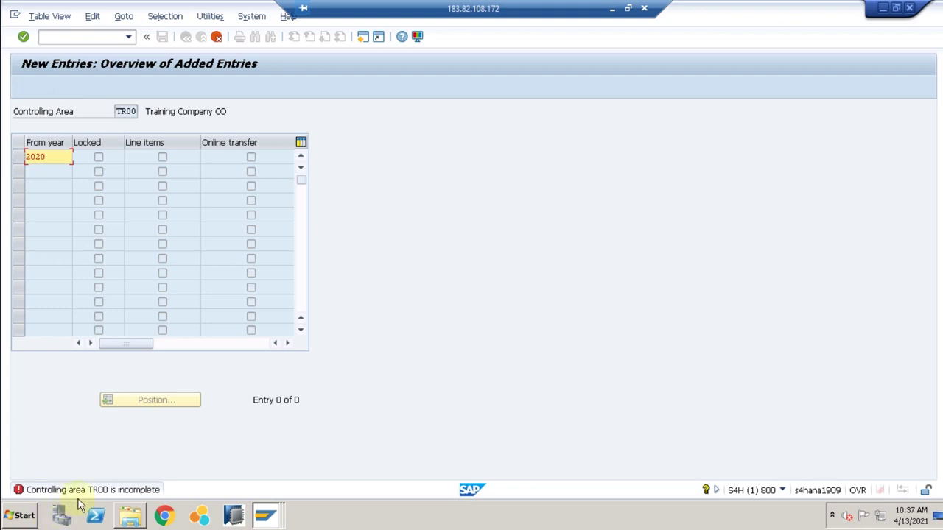
{"action": "left_click", "coordinate": [215, 37]}
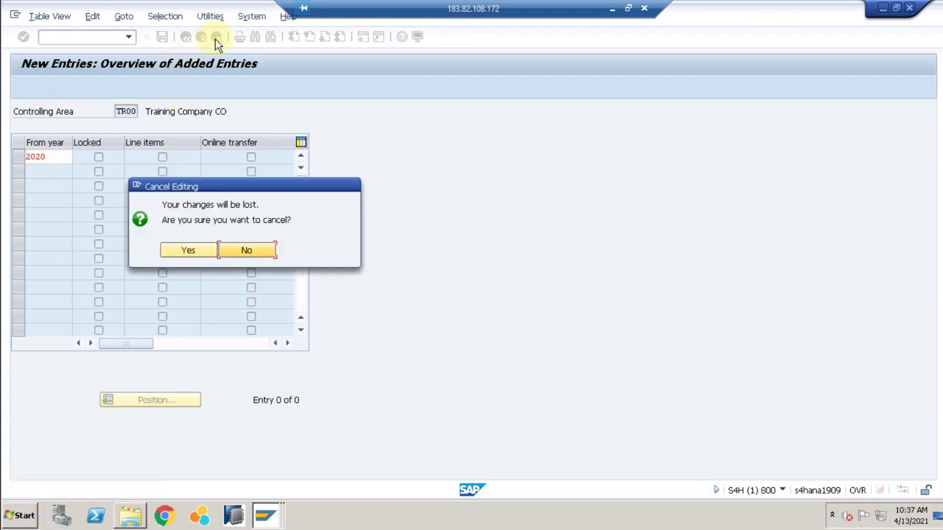
{"action": "left_click", "coordinate": [183, 252]}
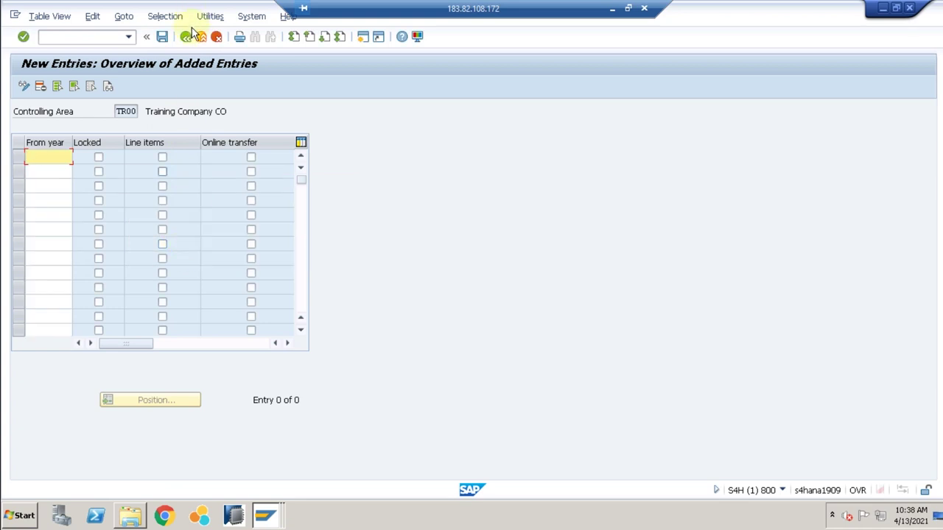
{"action": "left_click", "coordinate": [185, 37]}
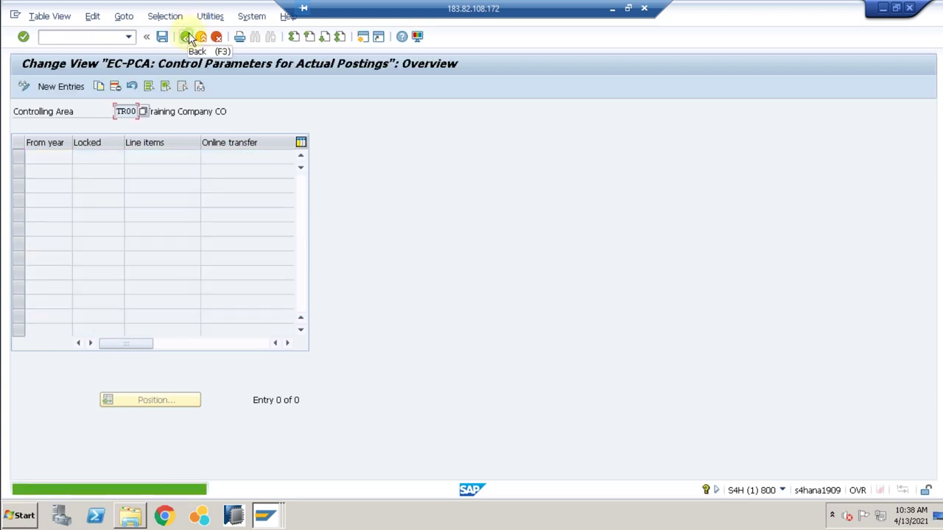
{"action": "left_click", "coordinate": [188, 37]}
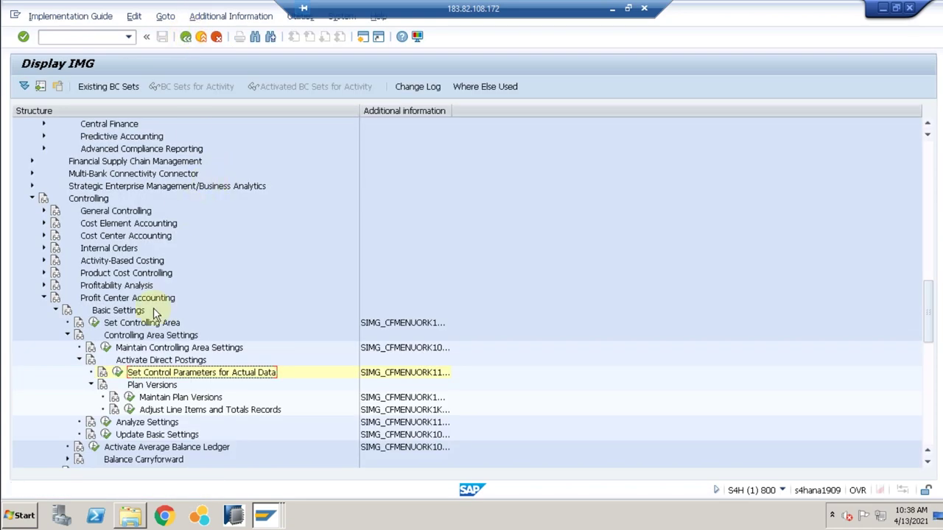
Look into the line item and totals record adjustment activity, then review TR00's controlling area settings and save them.
{"action": "left_click", "coordinate": [128, 410]}
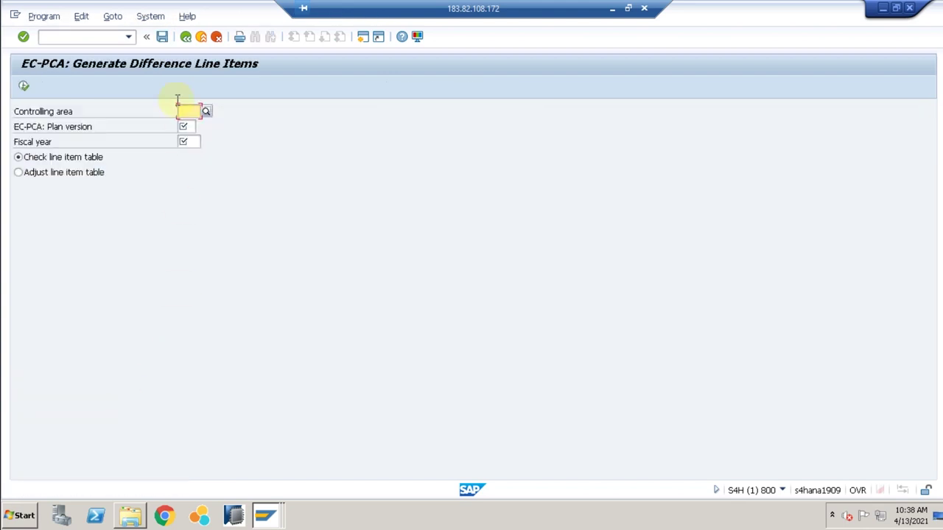
{"action": "left_click", "coordinate": [186, 37]}
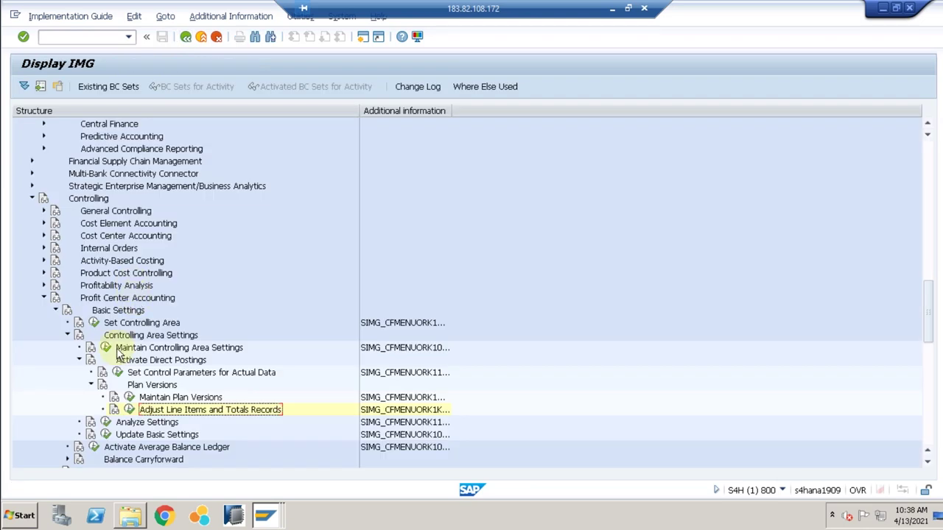
{"action": "left_click", "coordinate": [78, 360]}
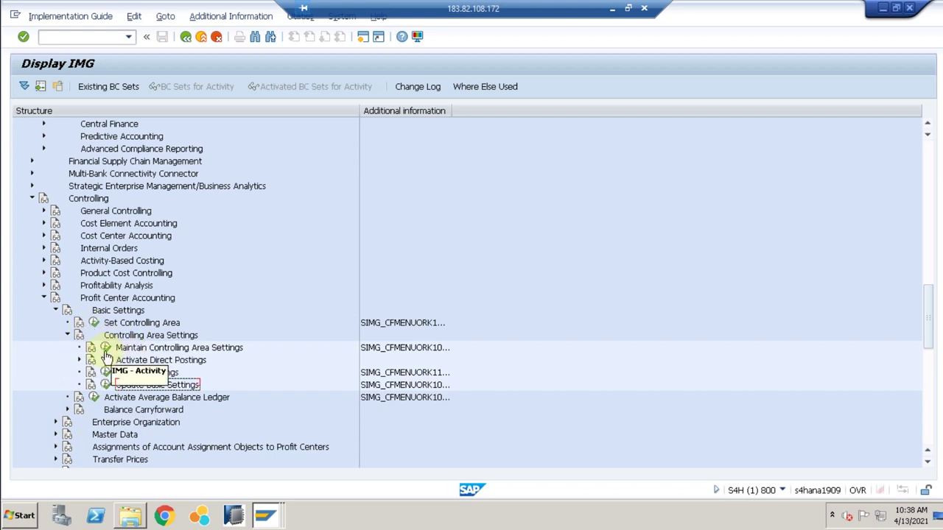
{"action": "left_click", "coordinate": [107, 352]}
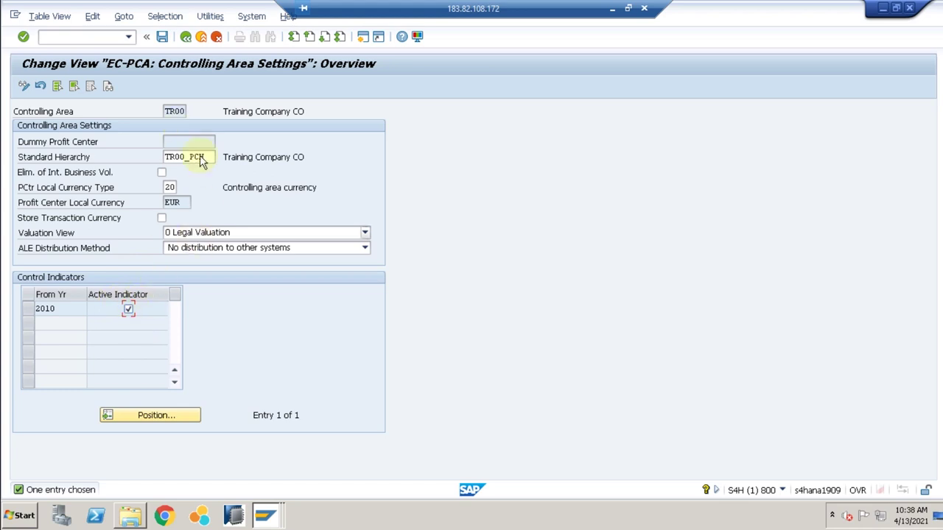
{"action": "left_click", "coordinate": [163, 37]}
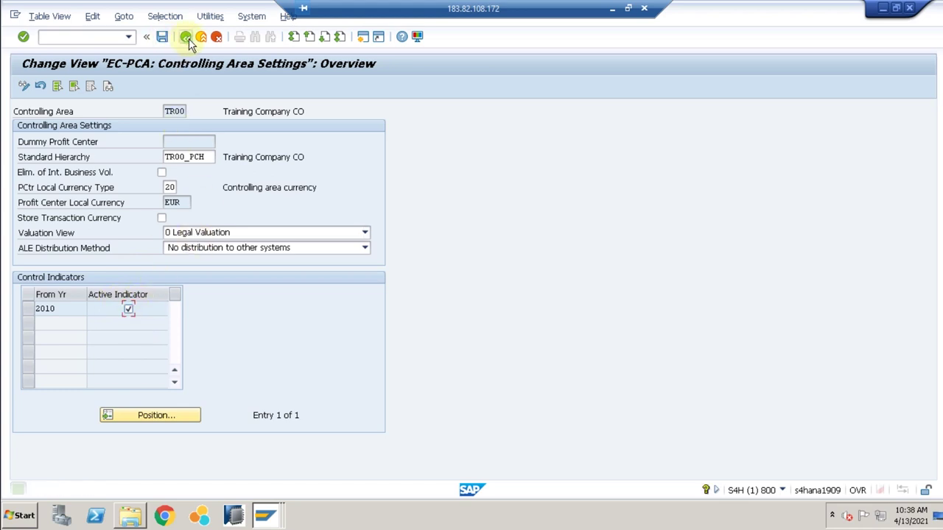
{"action": "left_click", "coordinate": [187, 39]}
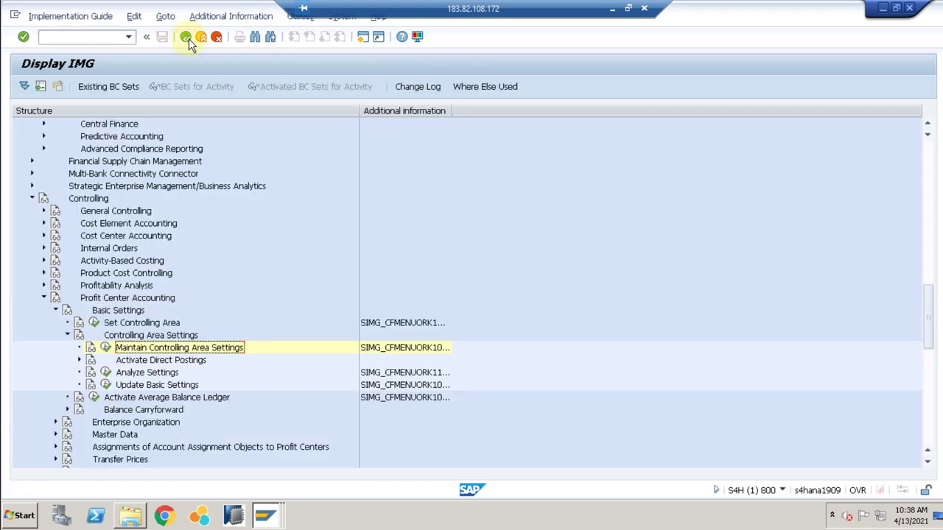
Try again to create the 2020 control parameters for actual postings in TR00, then cancel the new entry and leave the activity.
{"action": "left_click", "coordinate": [79, 361]}
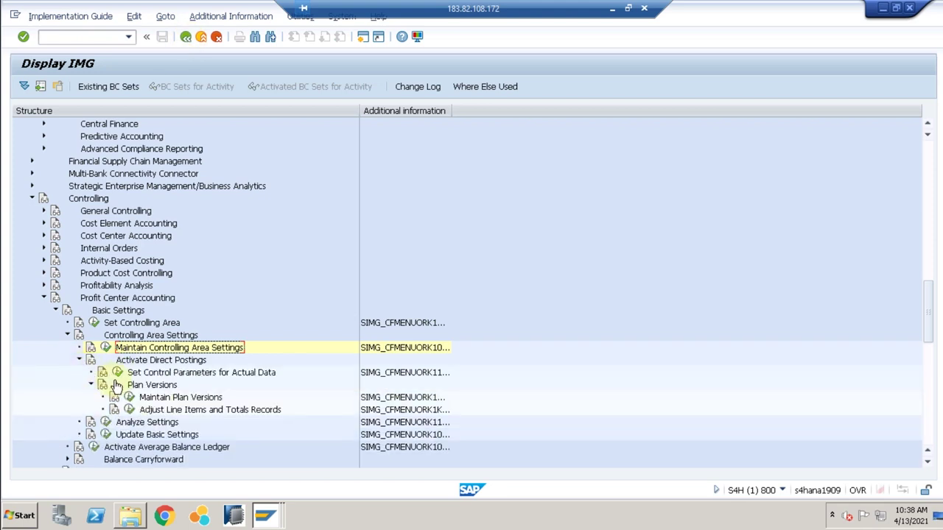
{"action": "left_click", "coordinate": [117, 372]}
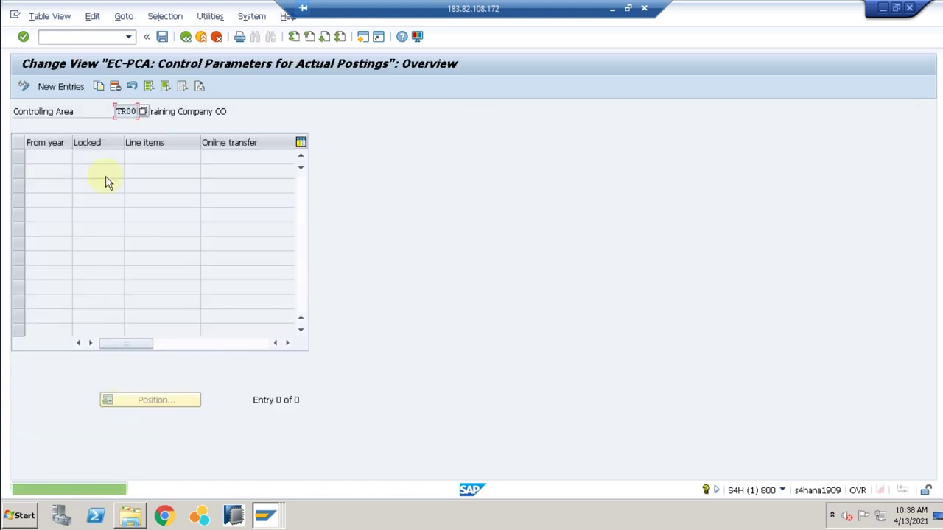
{"action": "left_click", "coordinate": [62, 89]}
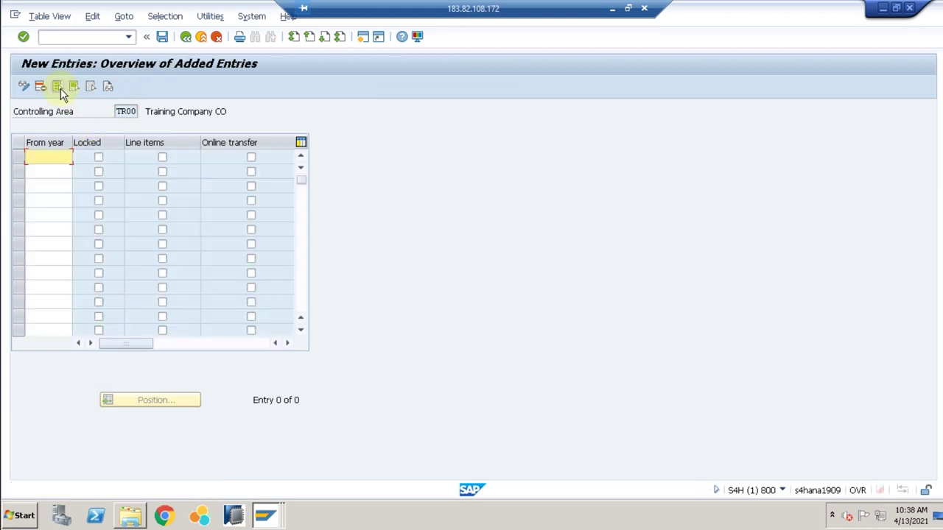
{"action": "type", "text": "2020"}
{"action": "key", "text": "Return"}
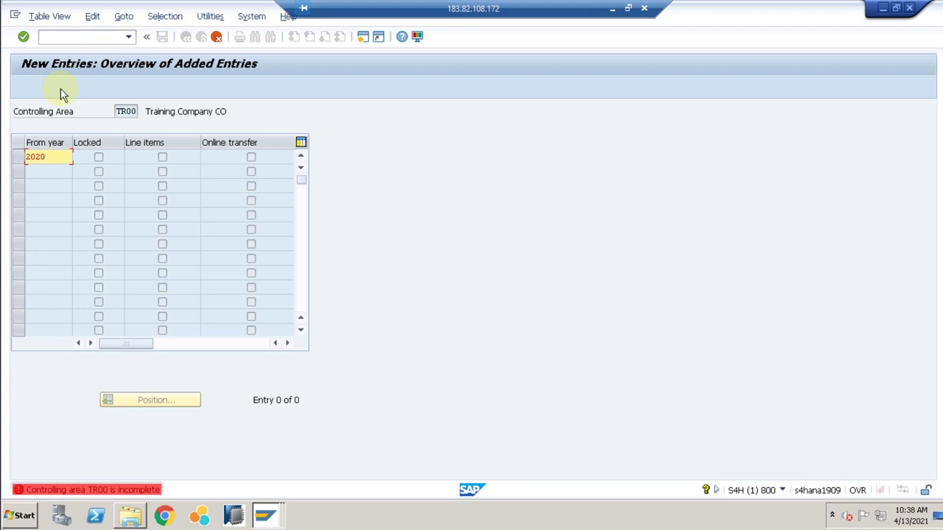
{"action": "key", "text": "F12"}
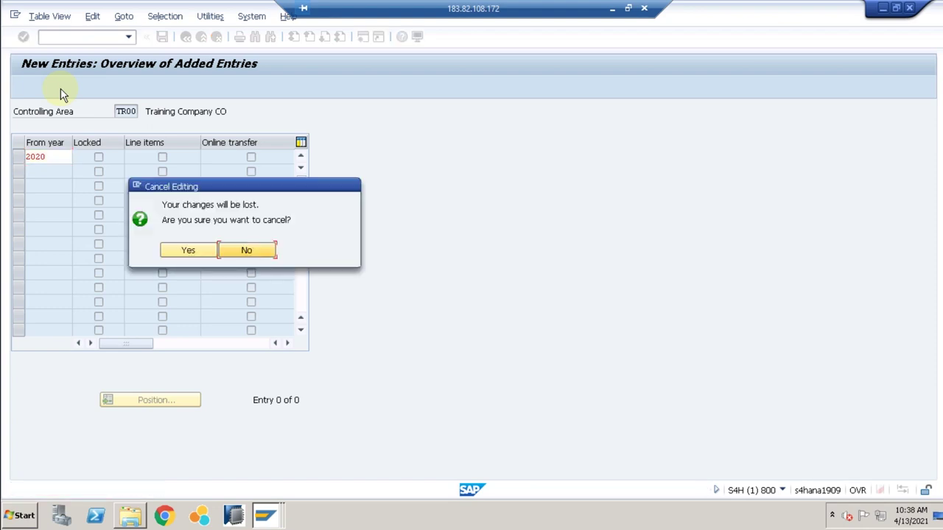
{"action": "left_click", "coordinate": [182, 254]}
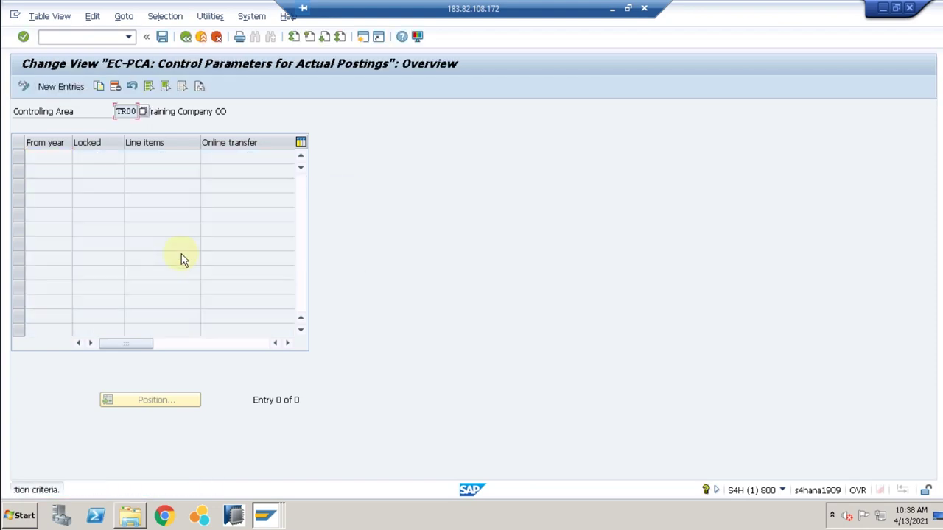
{"action": "key", "text": "F12"}
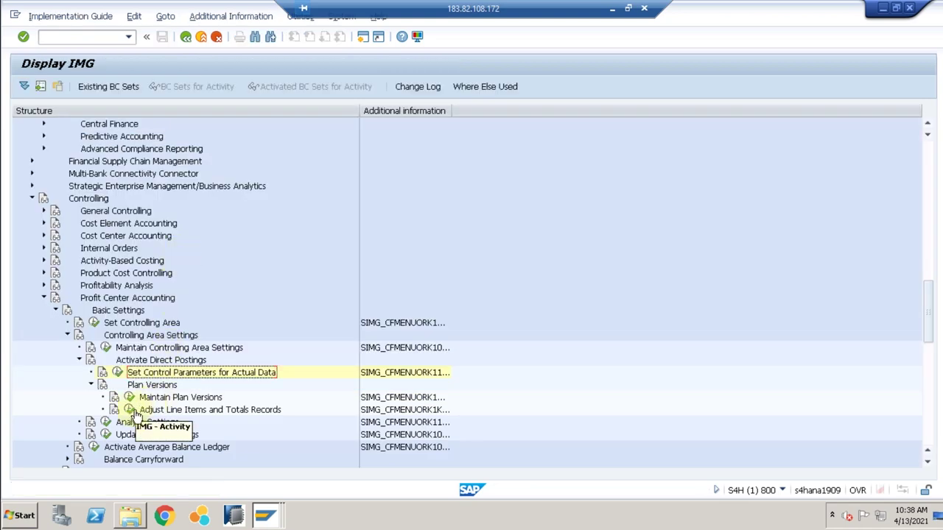
Examine standard hierarchy TR00_PCH in the profit center master data activities and return to the implementation guide.
{"action": "scroll", "coordinate": [168, 409], "scroll_direction": "down", "scroll_amount": 2}
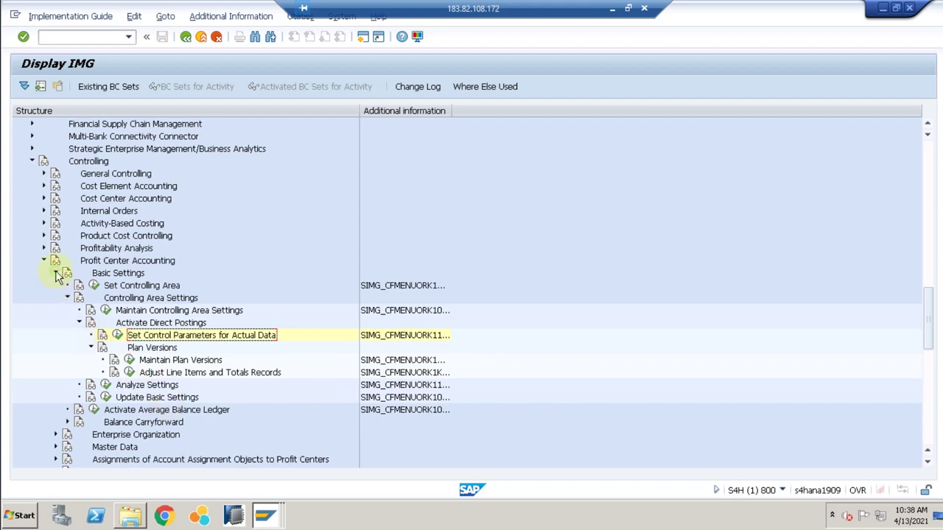
{"action": "left_click", "coordinate": [56, 273]}
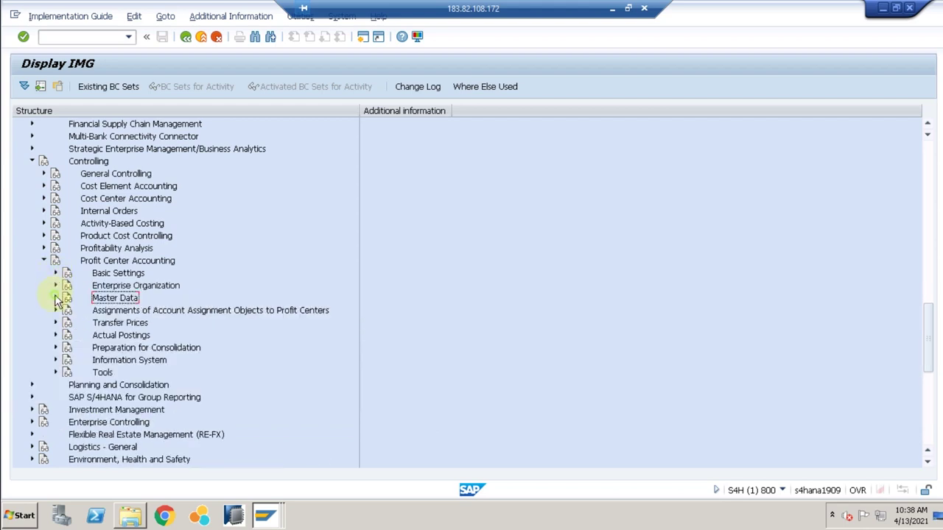
{"action": "left_click", "coordinate": [55, 298]}
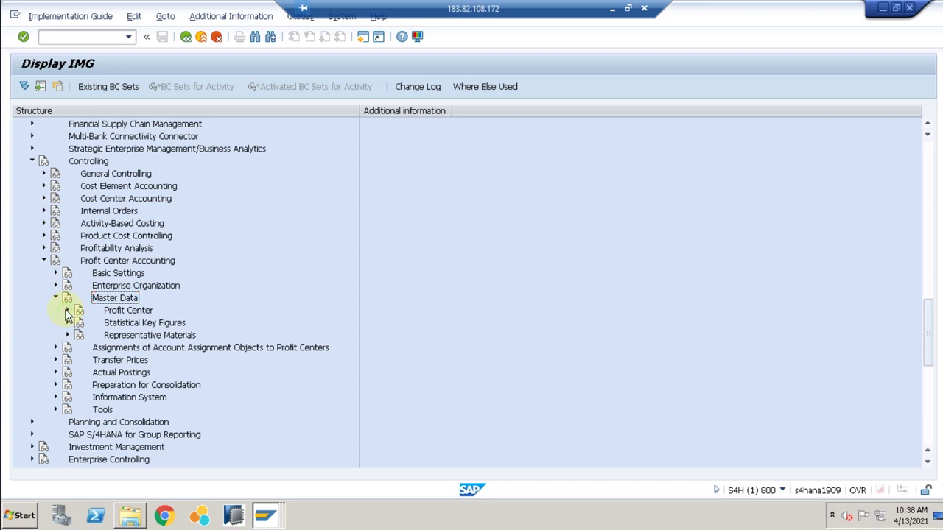
{"action": "left_click", "coordinate": [67, 311]}
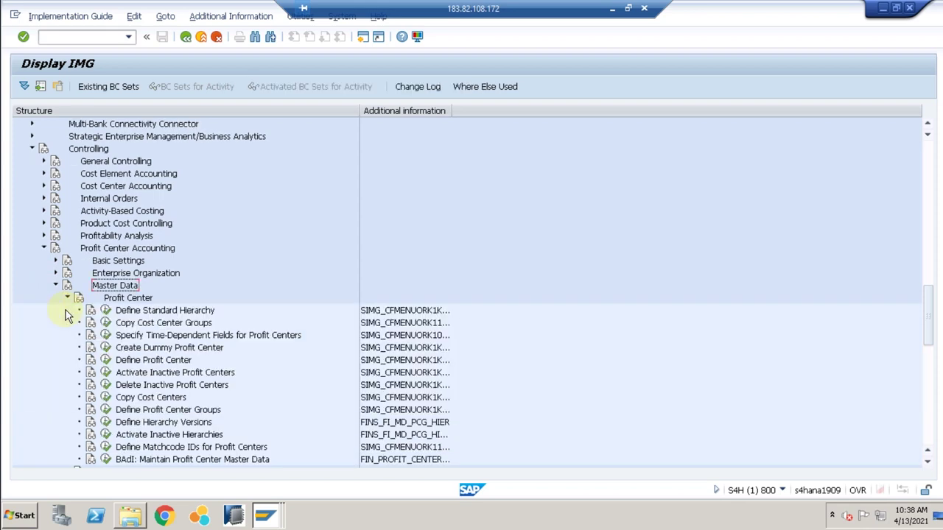
{"action": "left_click", "coordinate": [106, 312]}
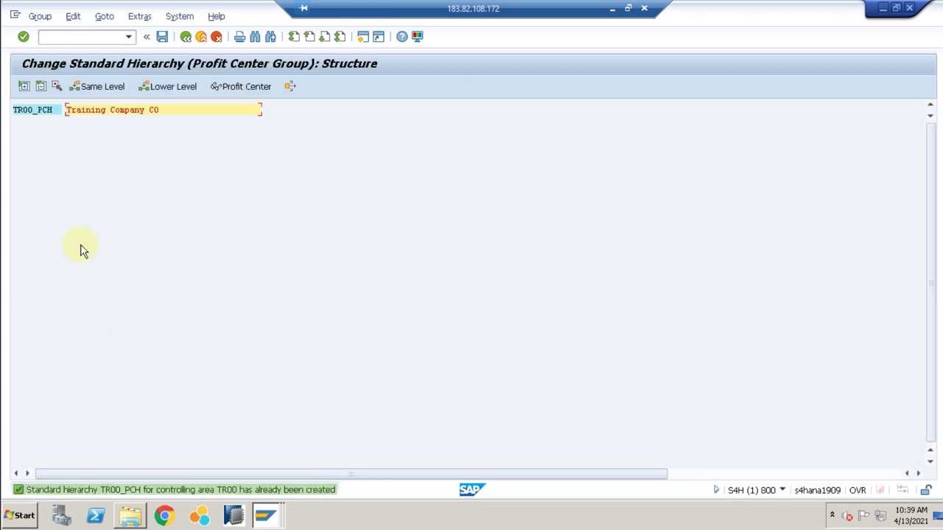
{"action": "left_click", "coordinate": [34, 112]}
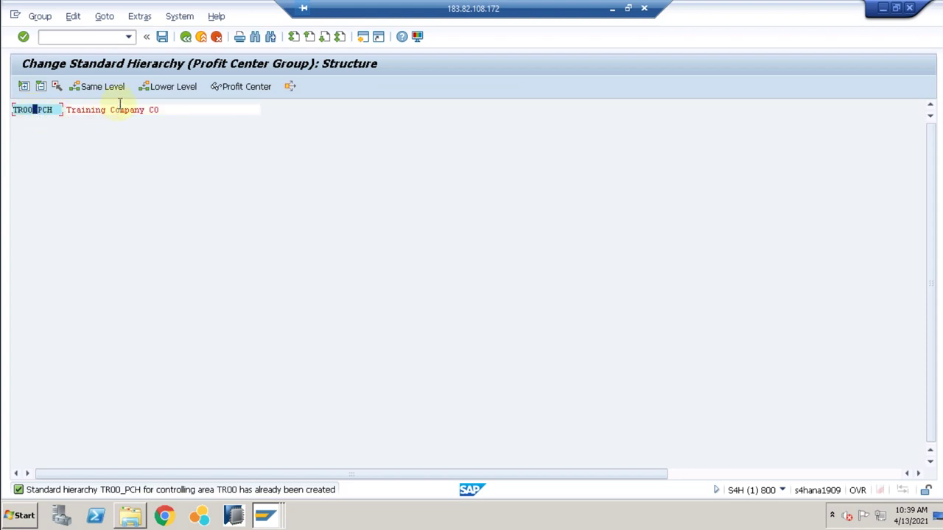
{"action": "left_click", "coordinate": [186, 39]}
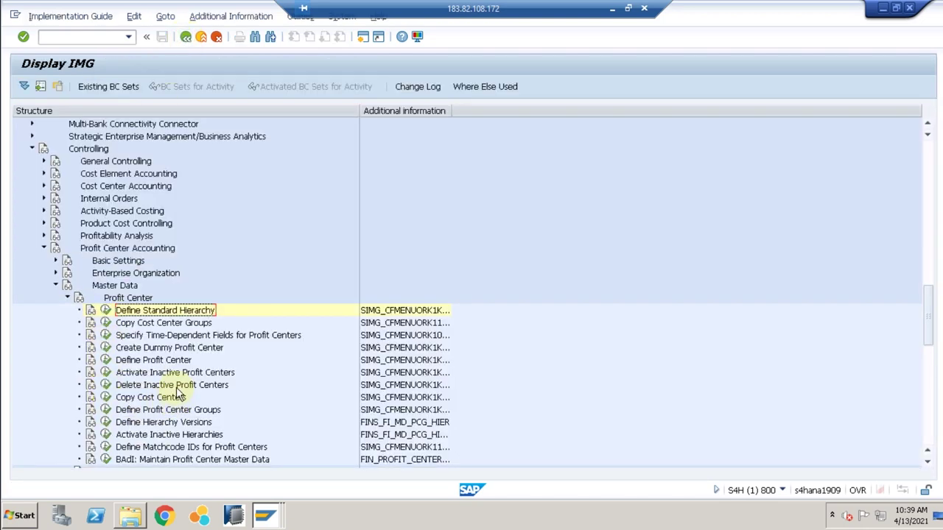
Check the dummy profit center and local currency type fields in TR00's controlling area settings, then return to the implementation guide.
{"action": "scroll", "coordinate": [179, 395], "scroll_direction": "down", "scroll_amount": 3}
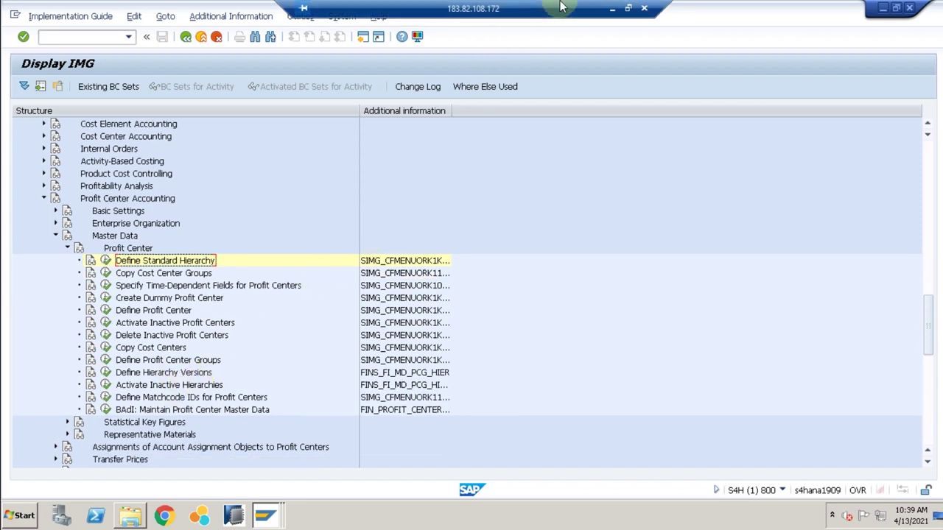
{"action": "left_click", "coordinate": [538, 9]}
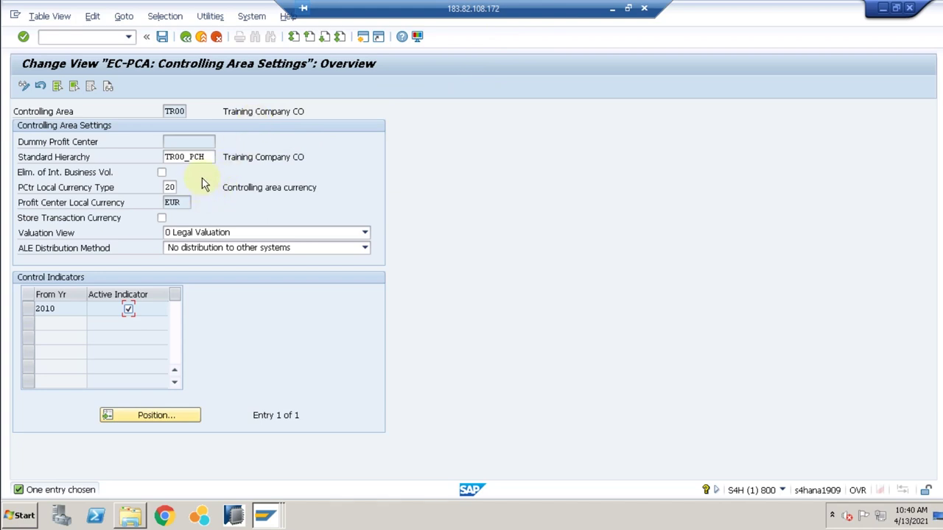
{"action": "left_click", "coordinate": [174, 141]}
{"action": "left_click", "coordinate": [170, 188]}
{"action": "left_click", "coordinate": [207, 142]}
{"action": "left_click", "coordinate": [171, 188]}
{"action": "left_click", "coordinate": [187, 142]}
{"action": "left_click", "coordinate": [186, 37]}
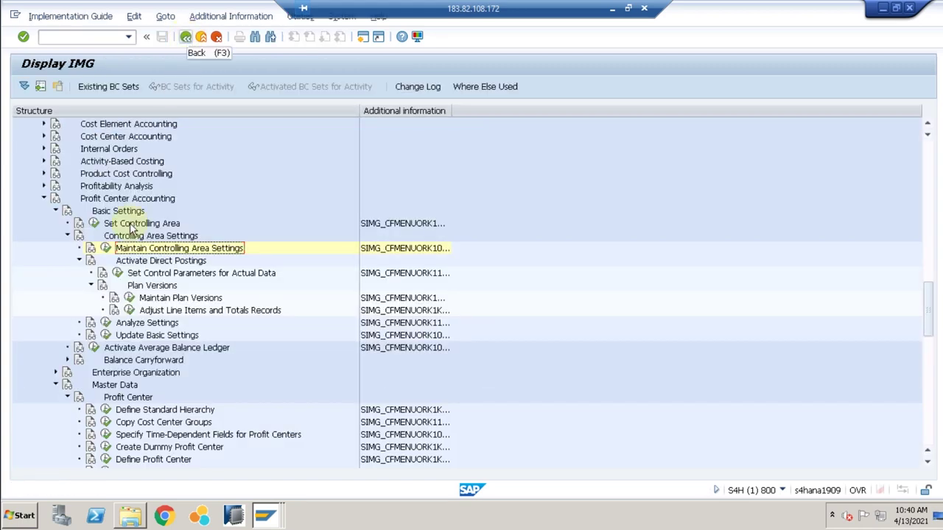
Collapse the controlling area settings in the implementation guide and start the EC-PCA: Create Dummy Profit Center activity.
{"action": "left_click", "coordinate": [78, 262]}
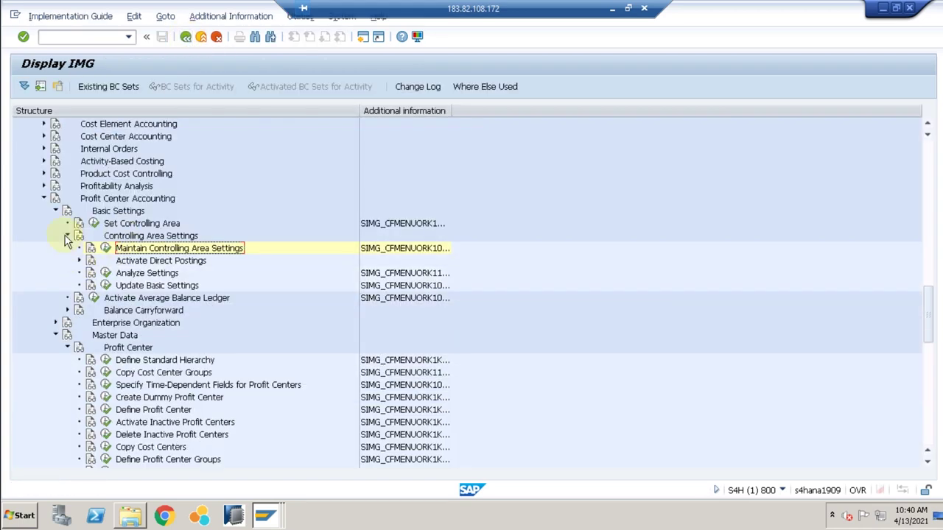
{"action": "left_click", "coordinate": [67, 235]}
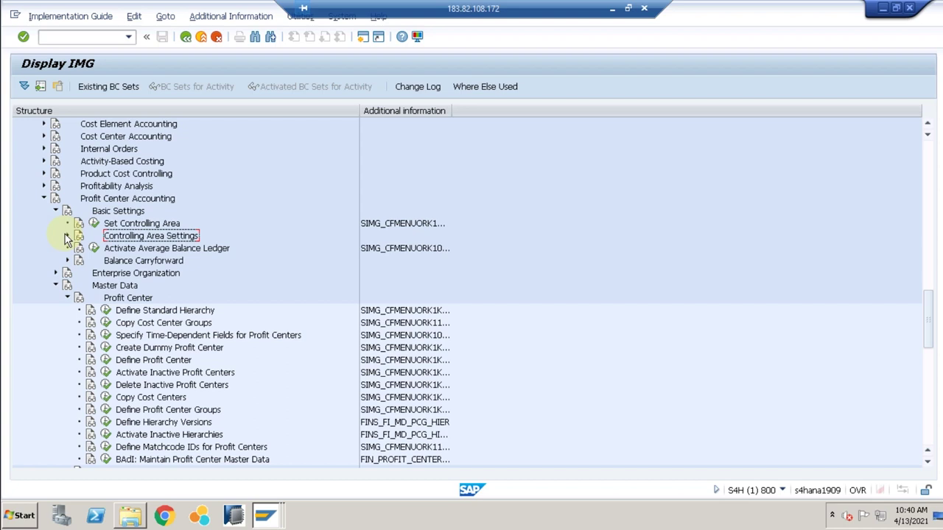
{"action": "left_click", "coordinate": [105, 347]}
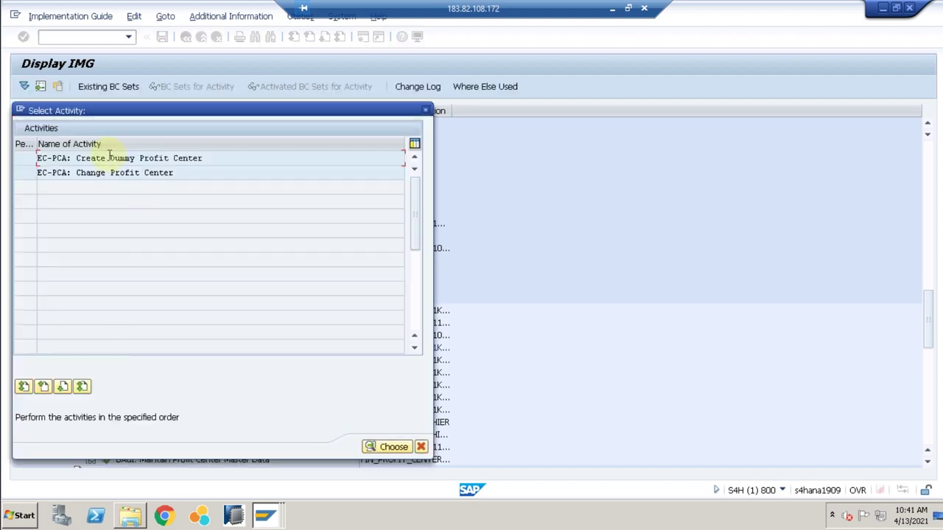
{"action": "double_click", "coordinate": [104, 159]}
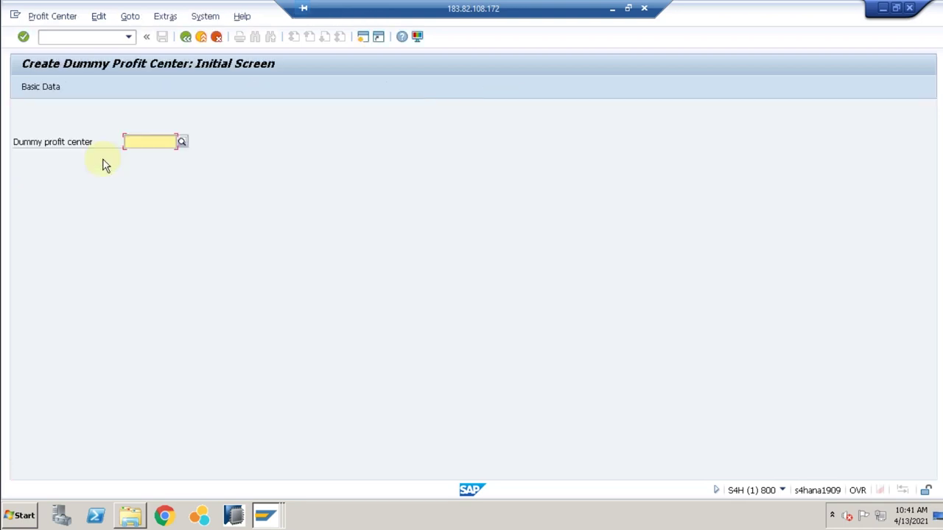
Enter TRPC01 as the dummy profit center and open its basic data.
{"action": "left_click", "coordinate": [148, 145]}
{"action": "type", "text": "tr"}
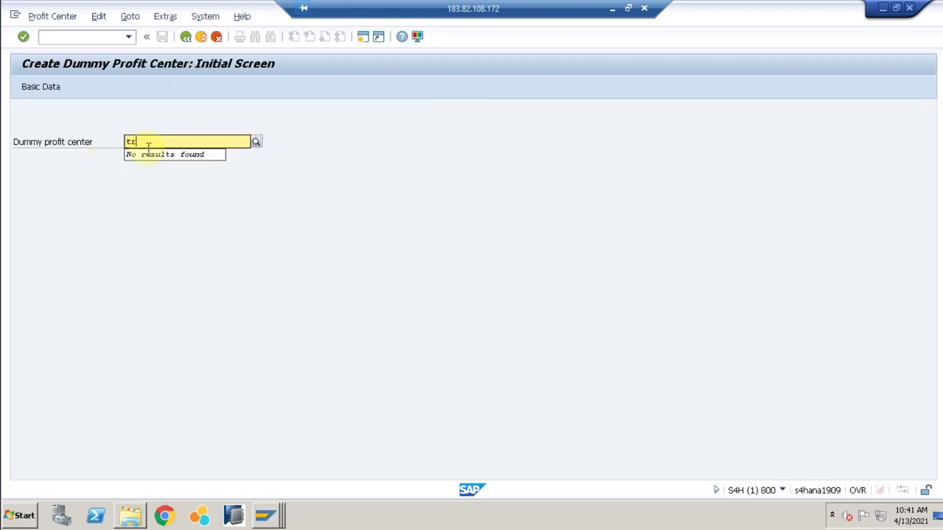
{"action": "type", "text": "00"}
{"action": "type", "text": "pc"}
{"action": "type", "text": "pc01"}
{"action": "key", "text": "Return"}
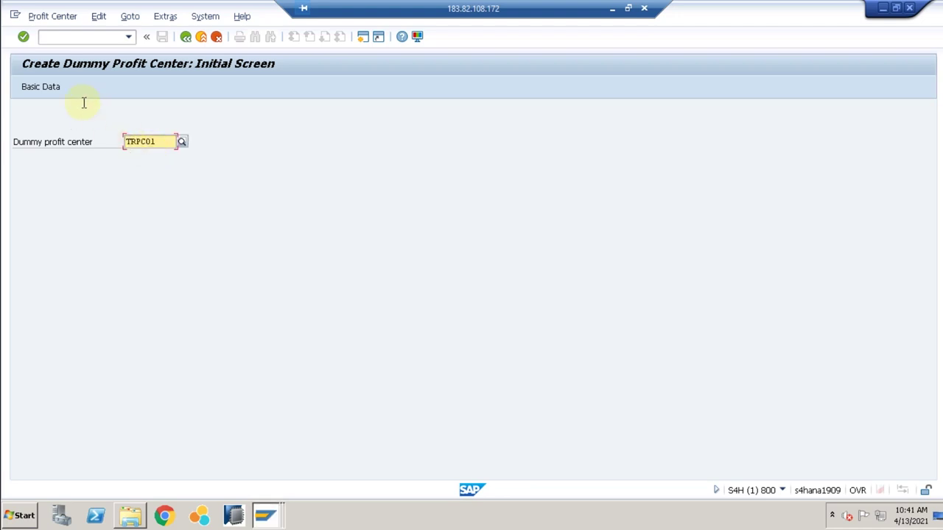
{"action": "left_click", "coordinate": [27, 88]}
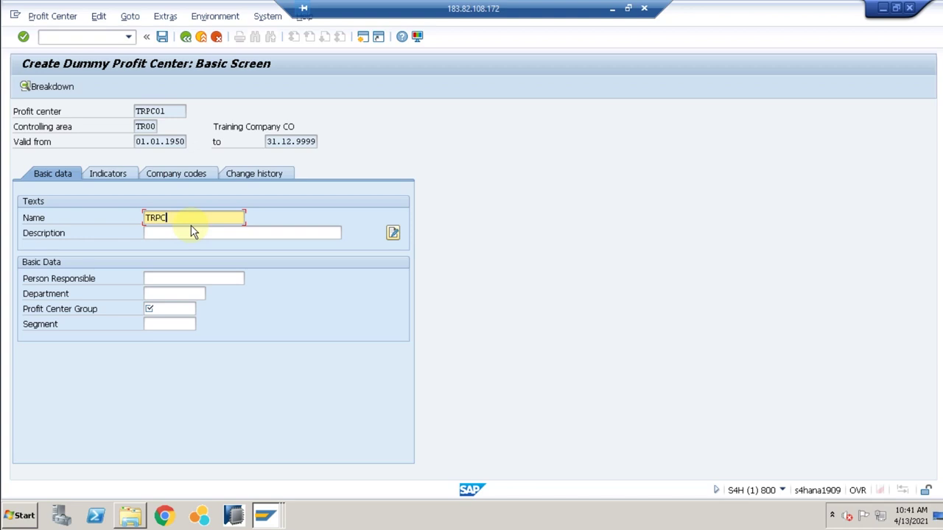
Name the dummy profit center TRPC01, describe it as "Profit Center for TR00" and assign it to profit center group TR00_PCH.
{"action": "left_click", "coordinate": [191, 233]}
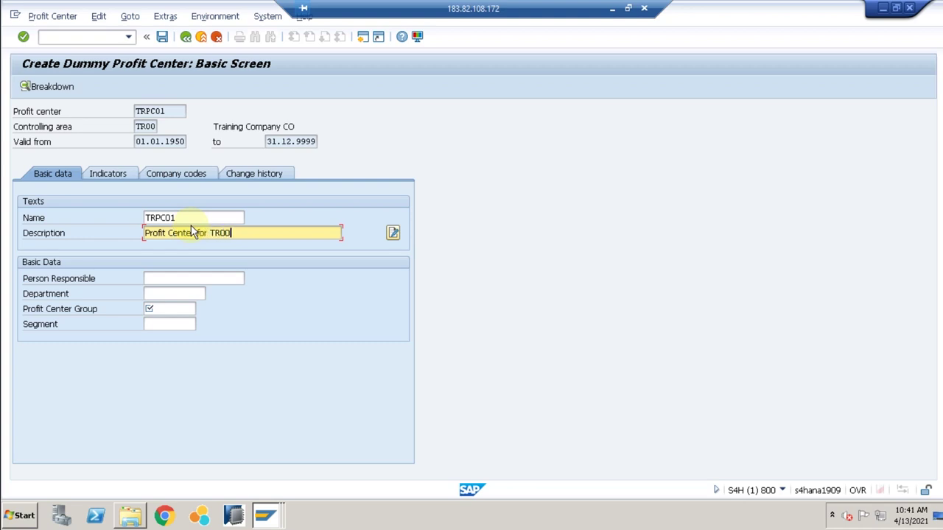
{"action": "left_click", "coordinate": [168, 308]}
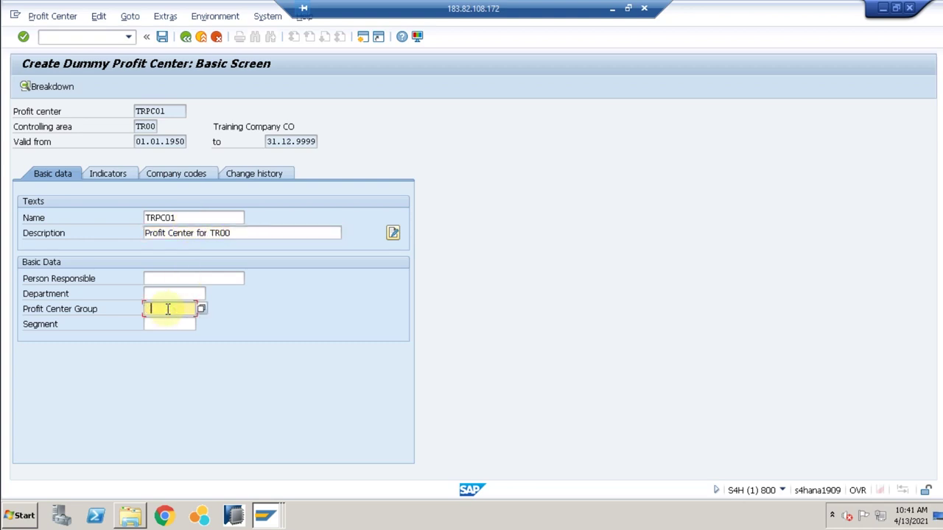
{"action": "type", "text": "TR00_PCH"}
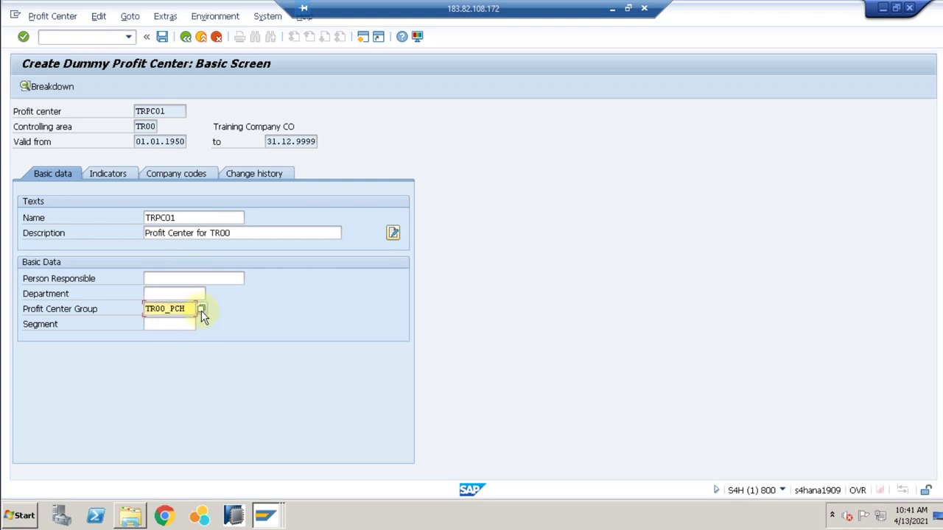
List the available segments for the dummy profit center and search them for "tr", going through the successive matches.
{"action": "left_click", "coordinate": [163, 324]}
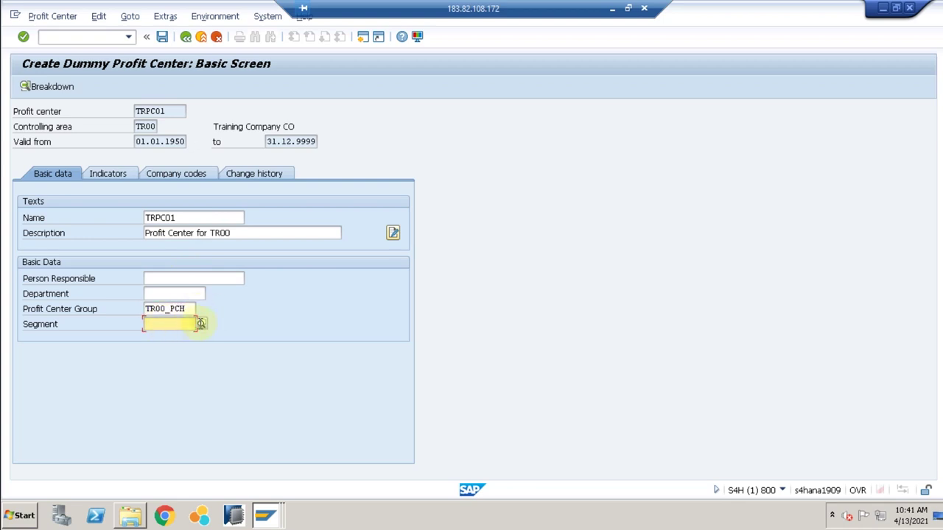
{"action": "left_click", "coordinate": [201, 324]}
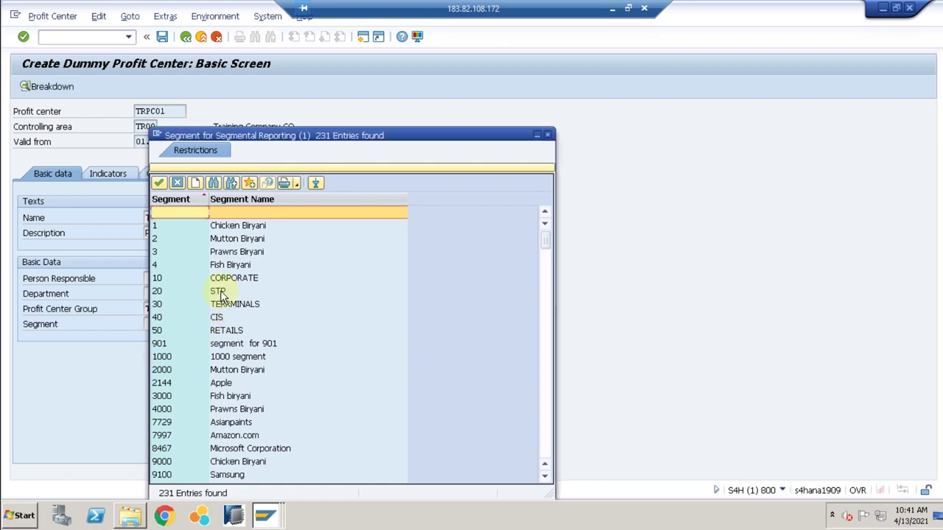
{"action": "scroll", "coordinate": [219, 294], "scroll_direction": "down", "scroll_amount": 10}
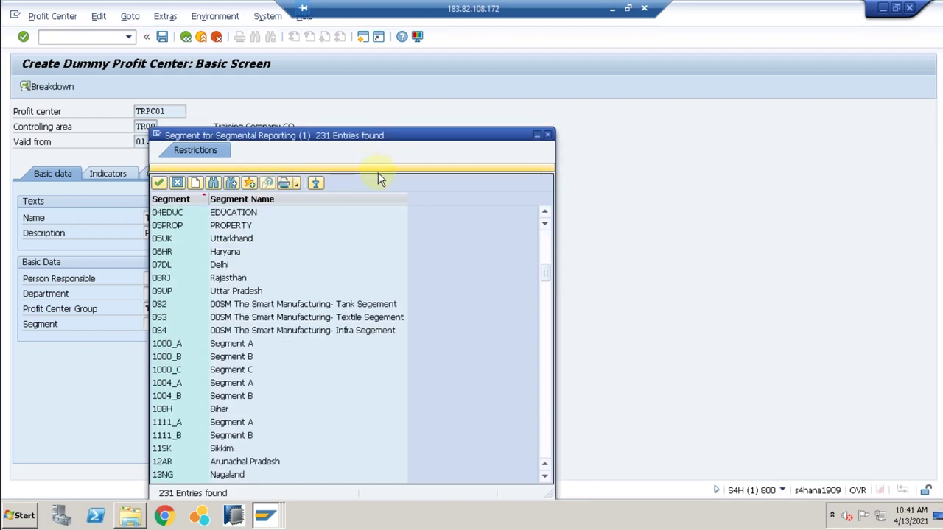
{"action": "scroll", "coordinate": [375, 221], "scroll_direction": "down", "scroll_amount": 20}
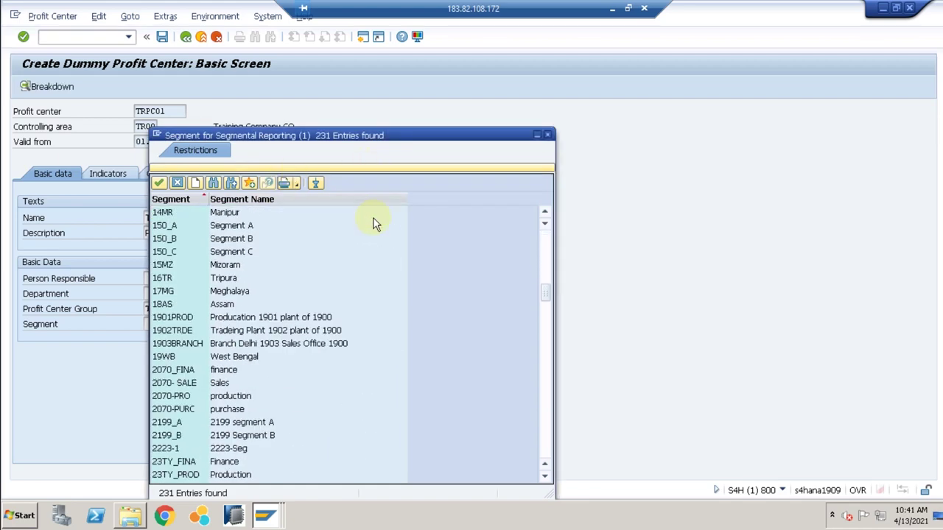
{"action": "left_click", "coordinate": [213, 183]}
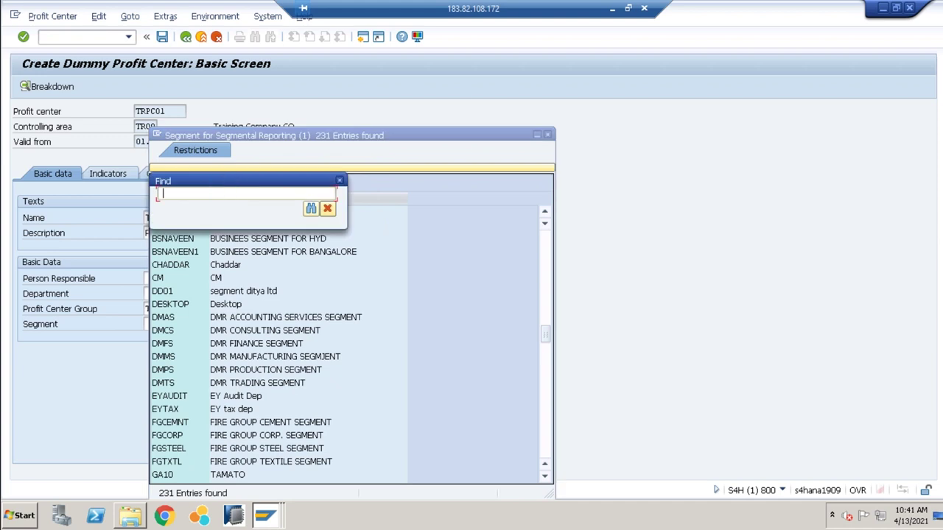
{"action": "type", "text": "tr"}
{"action": "key", "text": "Return"}
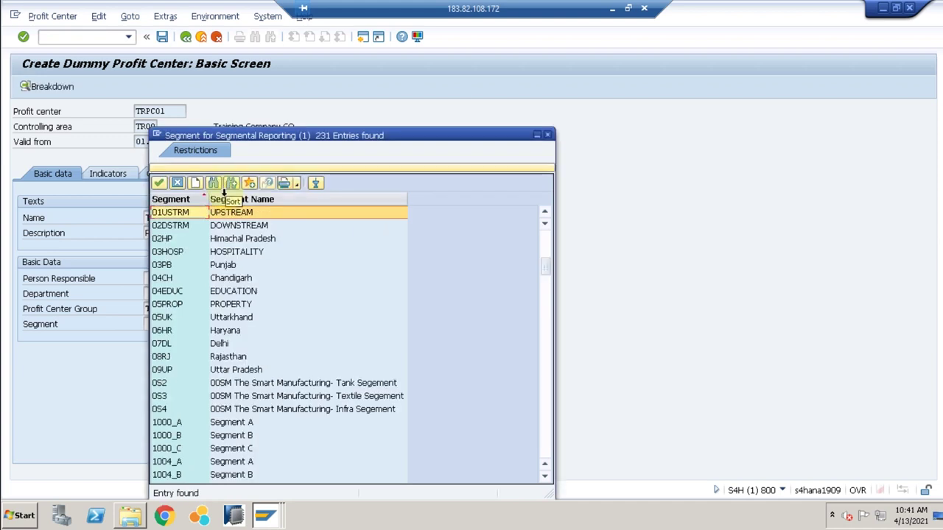
{"action": "left_click", "coordinate": [233, 183]}
{"action": "left_click", "coordinate": [234, 182]}
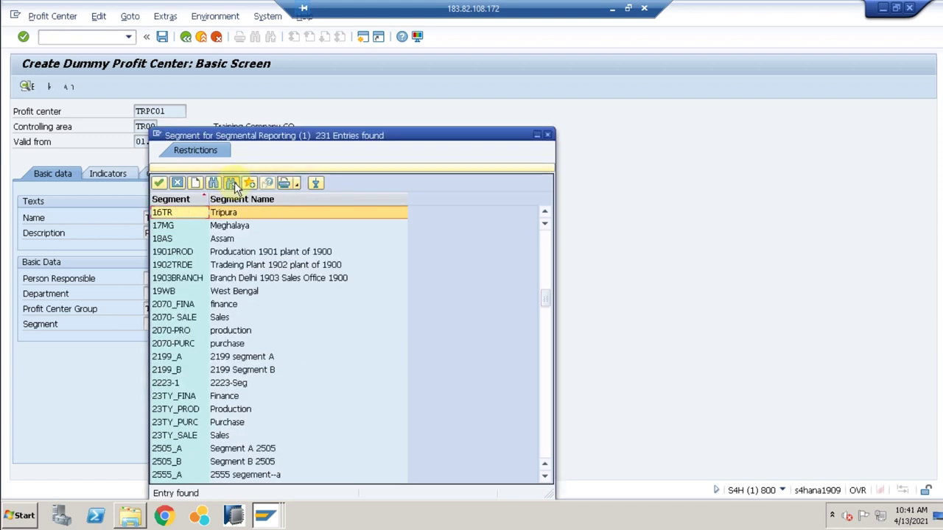
{"action": "left_click", "coordinate": [235, 182]}
{"action": "left_click", "coordinate": [234, 182]}
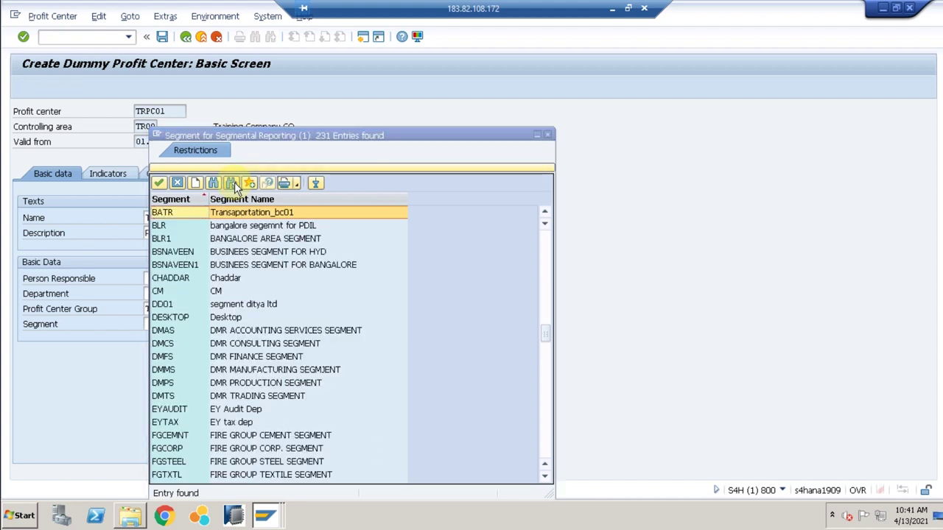
{"action": "left_click", "coordinate": [233, 182]}
{"action": "left_click", "coordinate": [233, 183]}
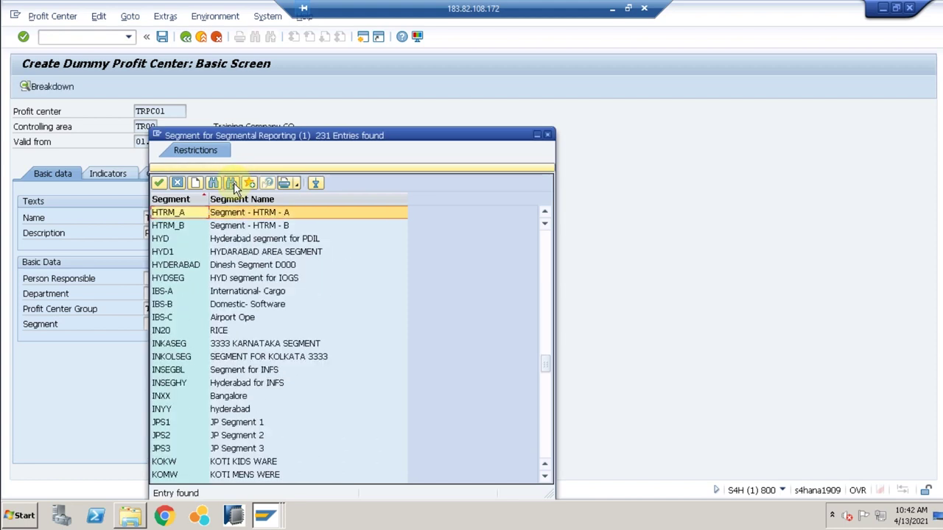
{"action": "left_click", "coordinate": [234, 183]}
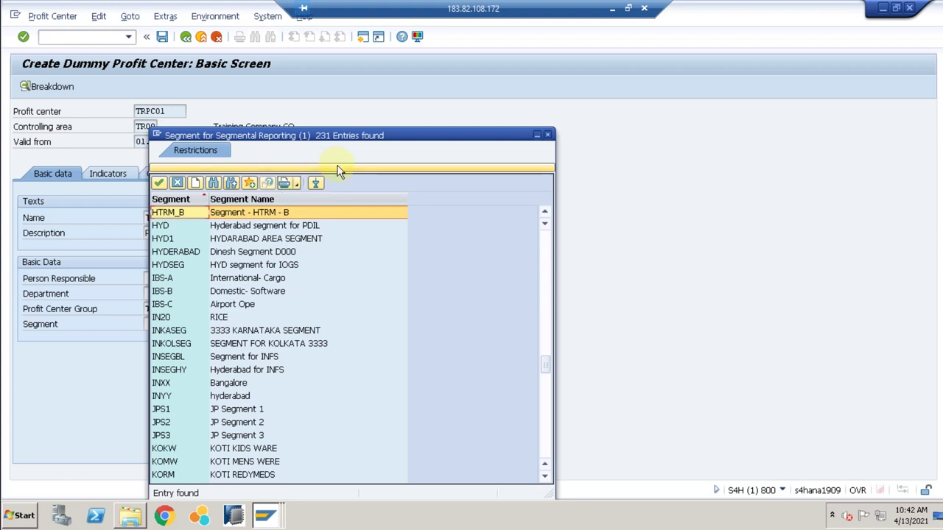
Repeat the segment search for "tr" from the start, step through the matches and browse further down the list.
{"action": "left_click", "coordinate": [213, 182]}
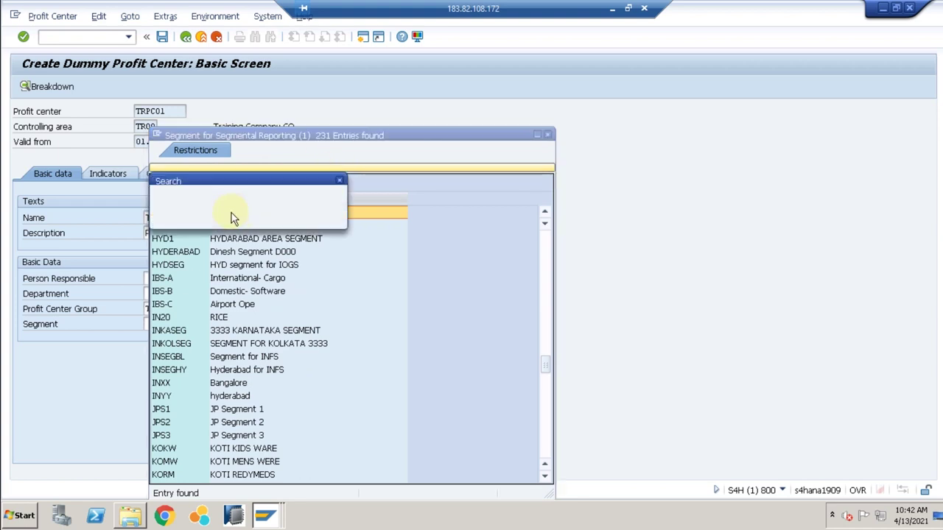
{"action": "left_click", "coordinate": [206, 194]}
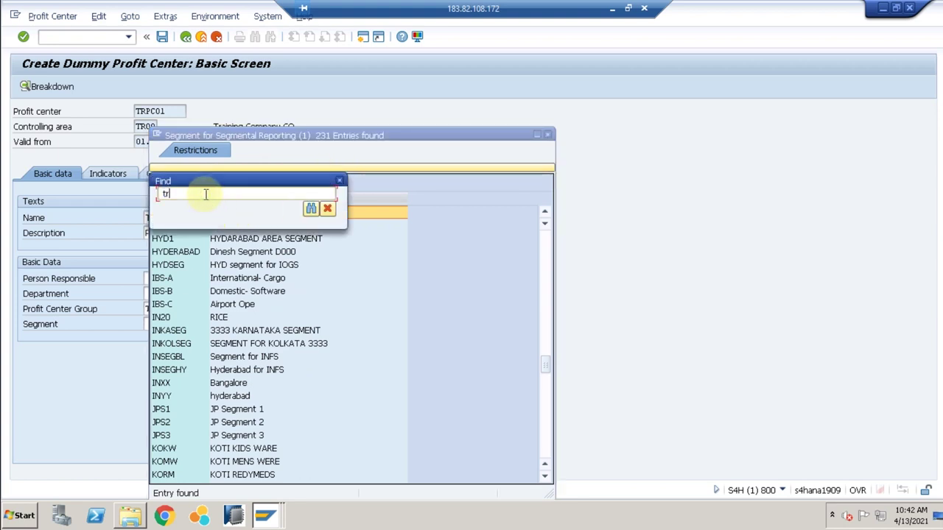
{"action": "key", "text": "Return"}
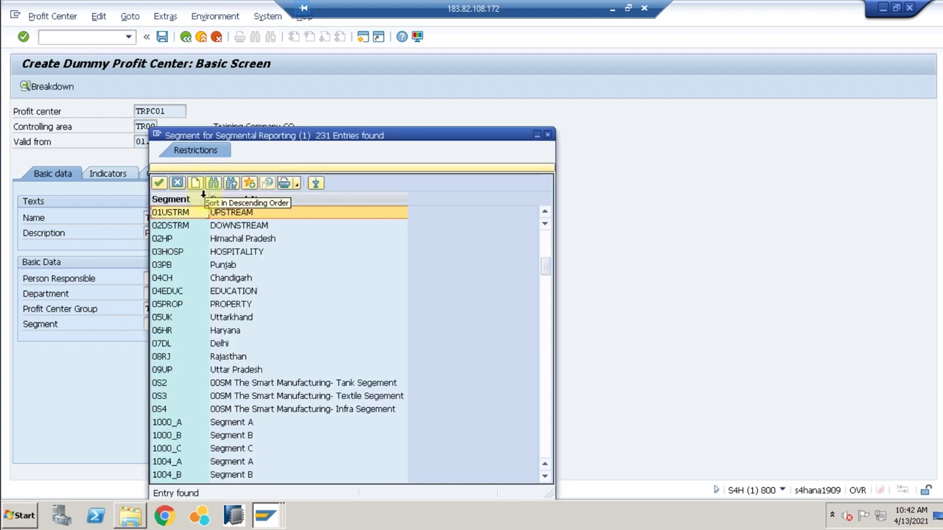
{"action": "left_click", "coordinate": [231, 184]}
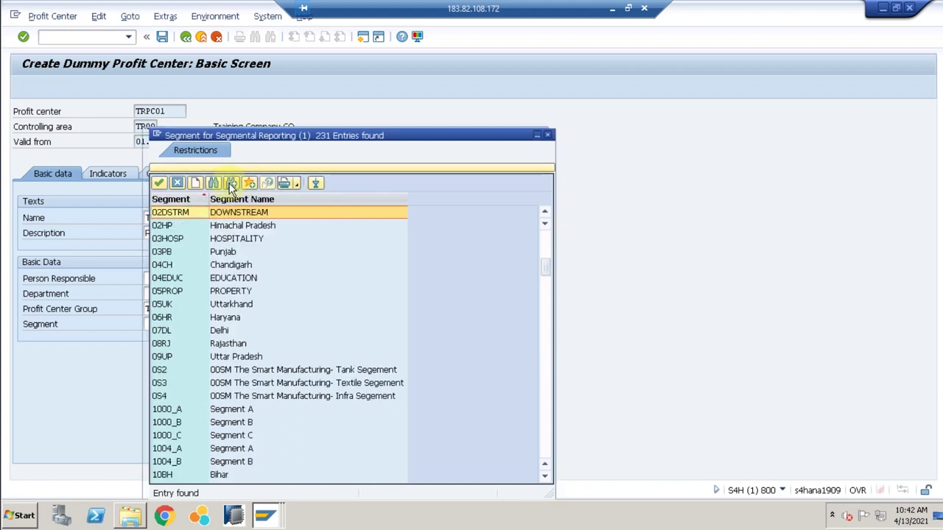
{"action": "left_click", "coordinate": [231, 184]}
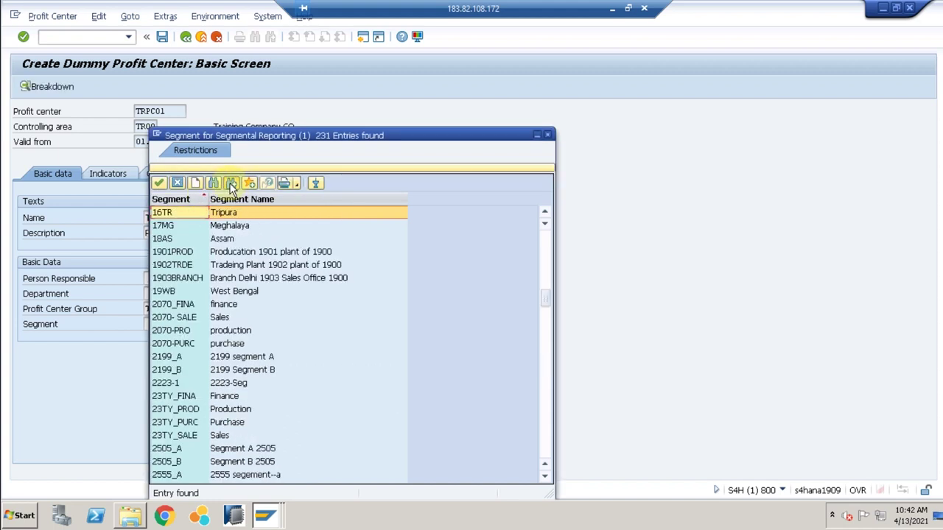
{"action": "left_click", "coordinate": [231, 184]}
{"action": "left_click", "coordinate": [231, 184]}
{"action": "left_click", "coordinate": [232, 184]}
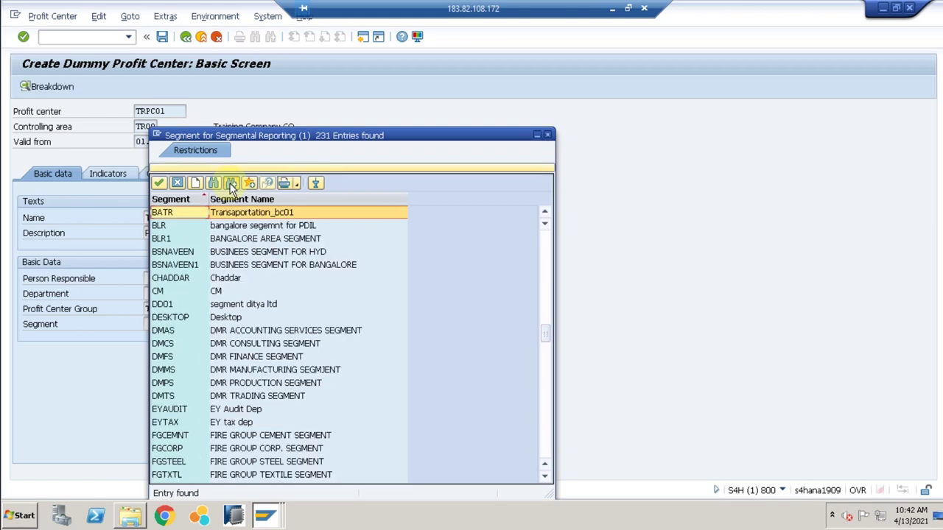
{"action": "left_click", "coordinate": [232, 184]}
{"action": "left_click", "coordinate": [231, 184]}
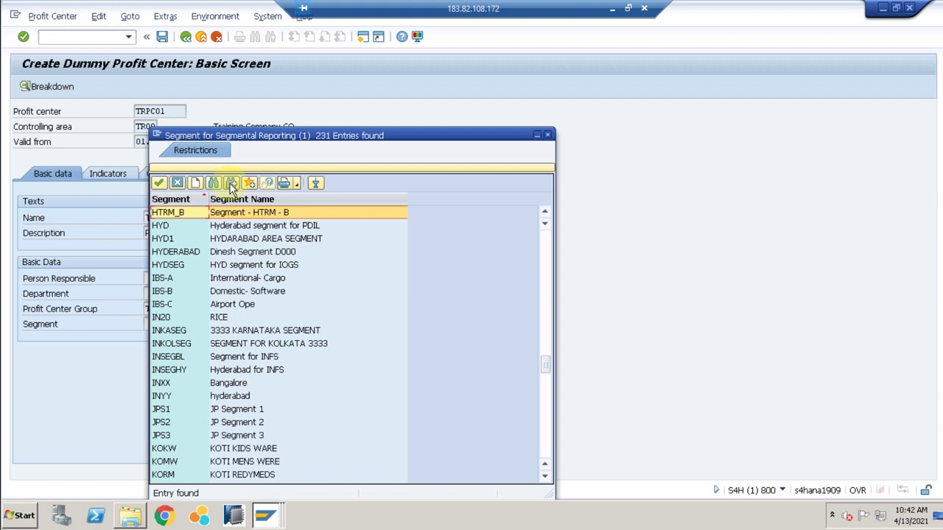
{"action": "scroll", "coordinate": [214, 316], "scroll_direction": "down", "scroll_amount": 6}
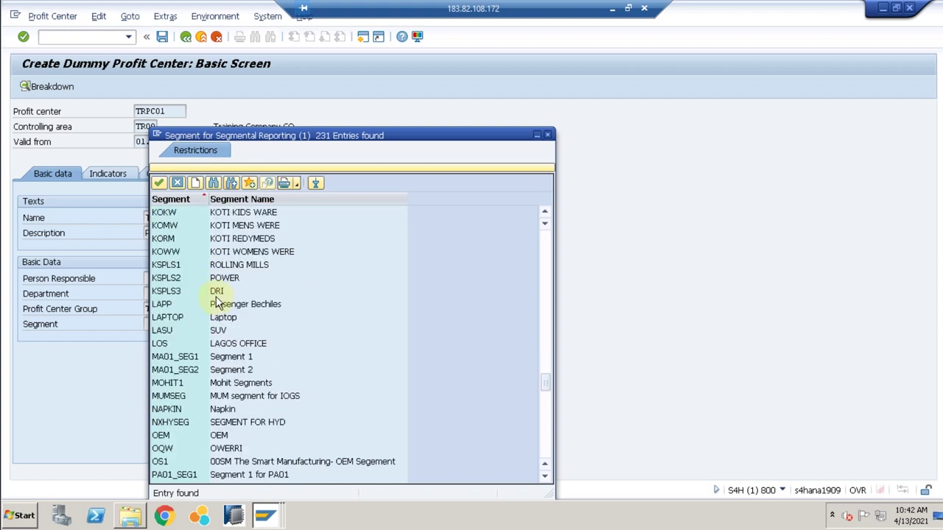
Sort the segment list in descending order and assign segment TRS1 to the dummy profit center.
{"action": "left_click", "coordinate": [179, 197]}
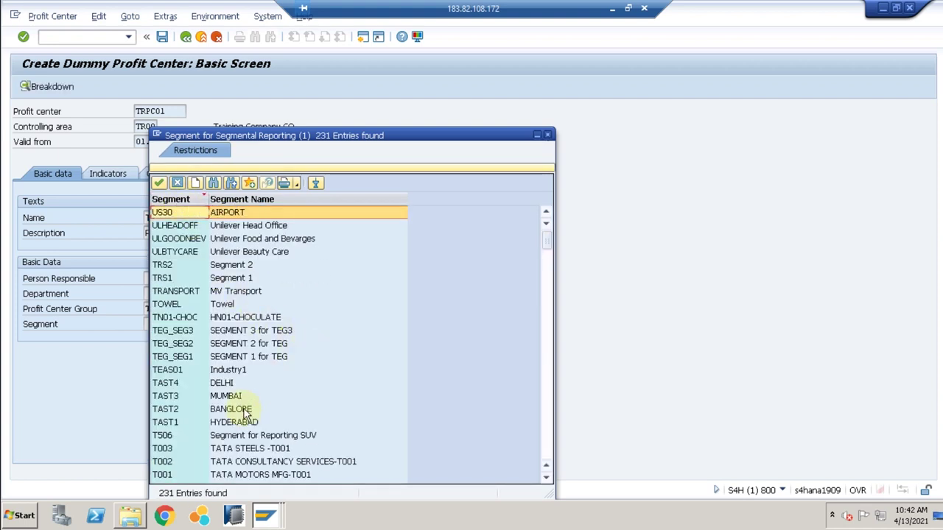
{"action": "left_click", "coordinate": [174, 278]}
{"action": "double_click", "coordinate": [174, 278]}
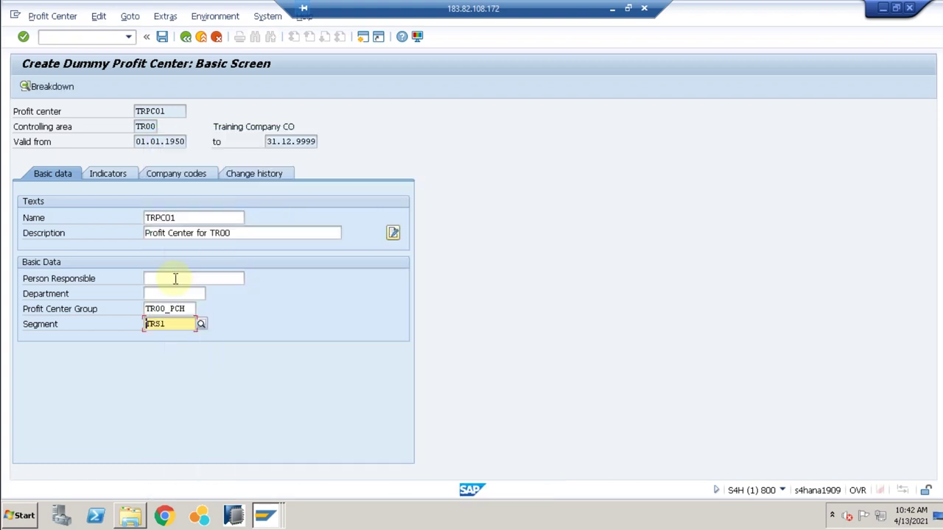
{"action": "key", "text": "Return"}
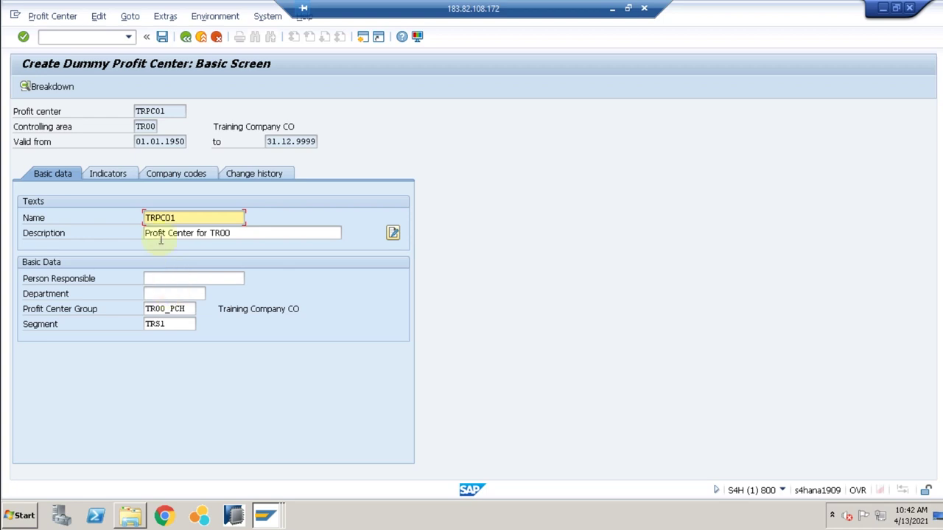
Review the dummy profit center's indicators, company code assignment and change history, then return to its basic data.
{"action": "left_click", "coordinate": [110, 175]}
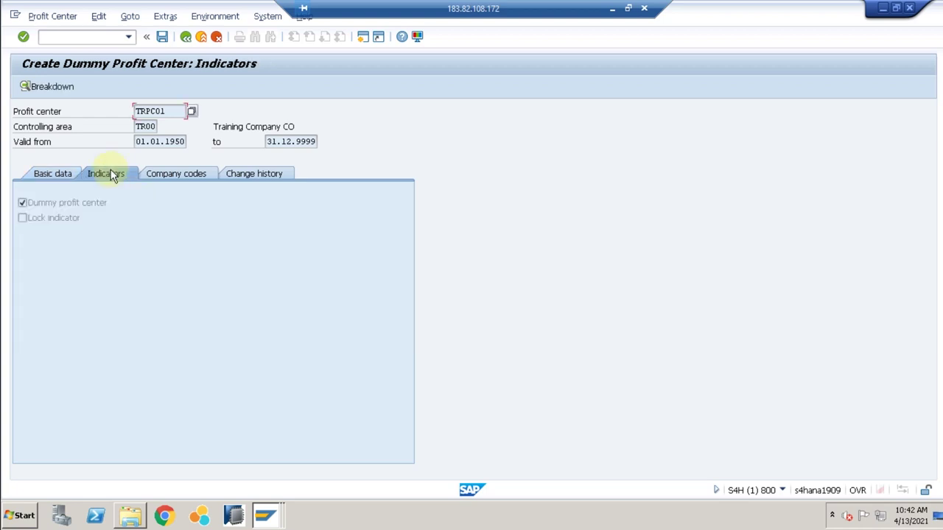
{"action": "left_click", "coordinate": [182, 177]}
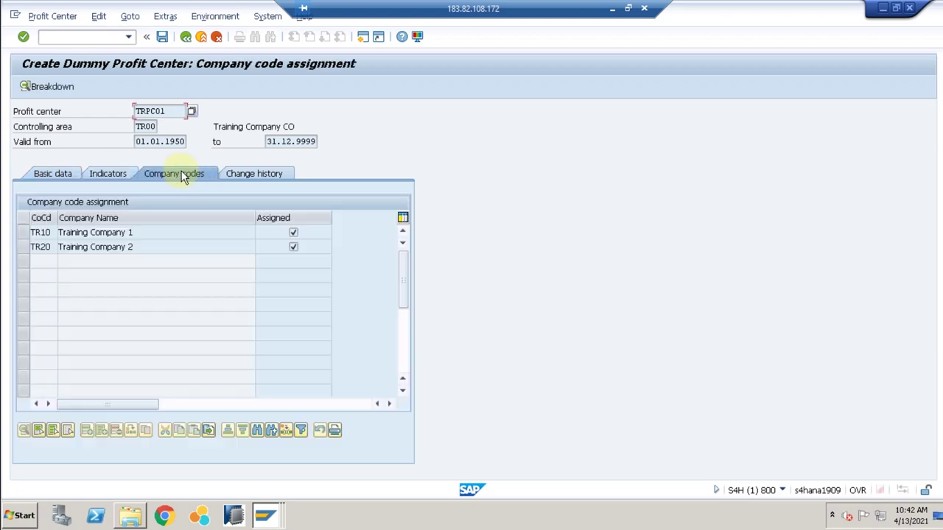
{"action": "left_click", "coordinate": [37, 248]}
{"action": "left_click", "coordinate": [272, 179]}
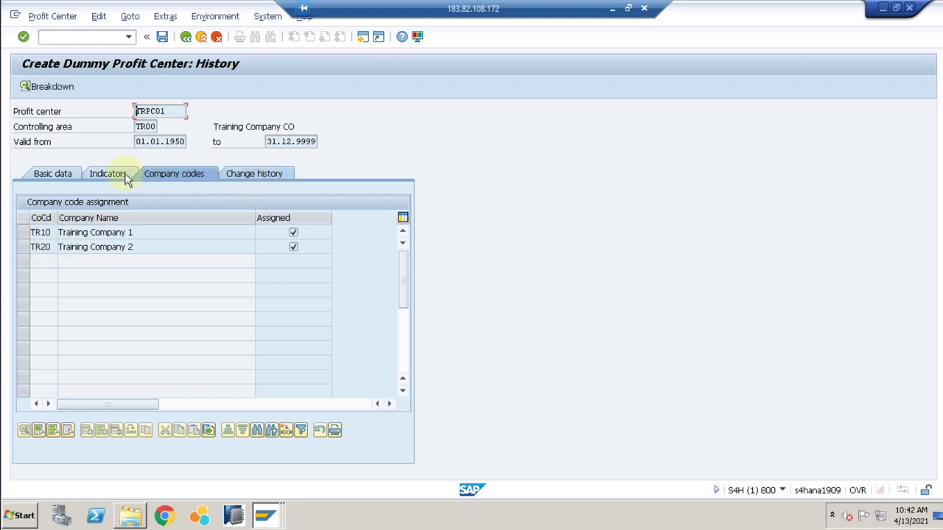
{"action": "left_click", "coordinate": [55, 176]}
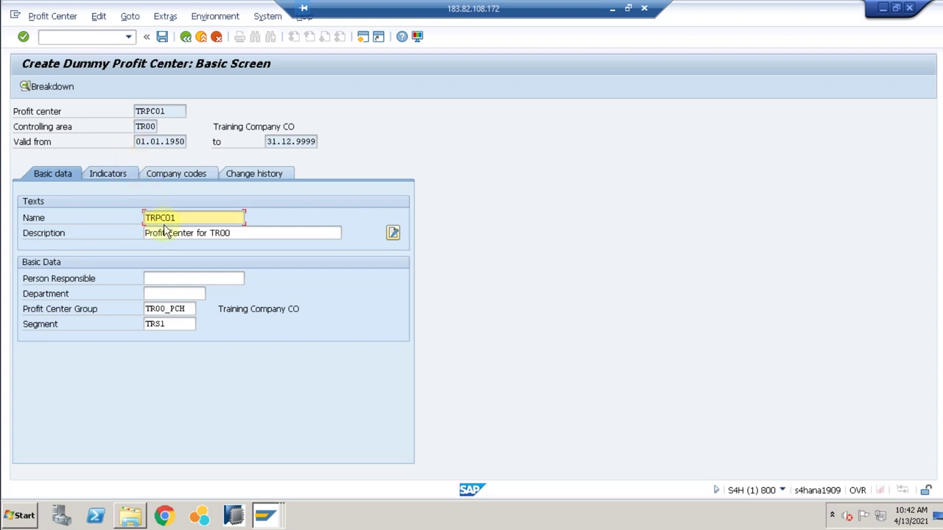
Save dummy profit center TRPC01 and leave the dummy profit center activity selection.
{"action": "left_click", "coordinate": [158, 280]}
{"action": "left_click", "coordinate": [160, 294]}
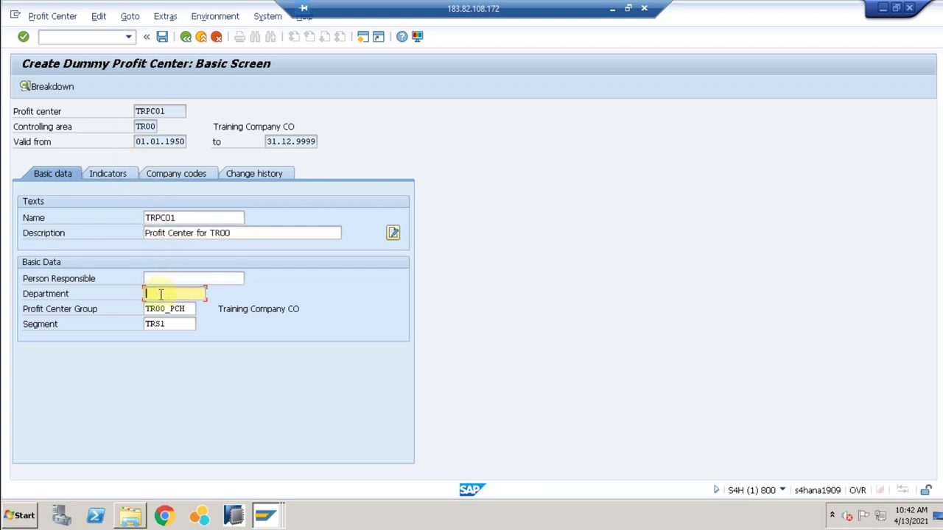
{"action": "left_click", "coordinate": [162, 36]}
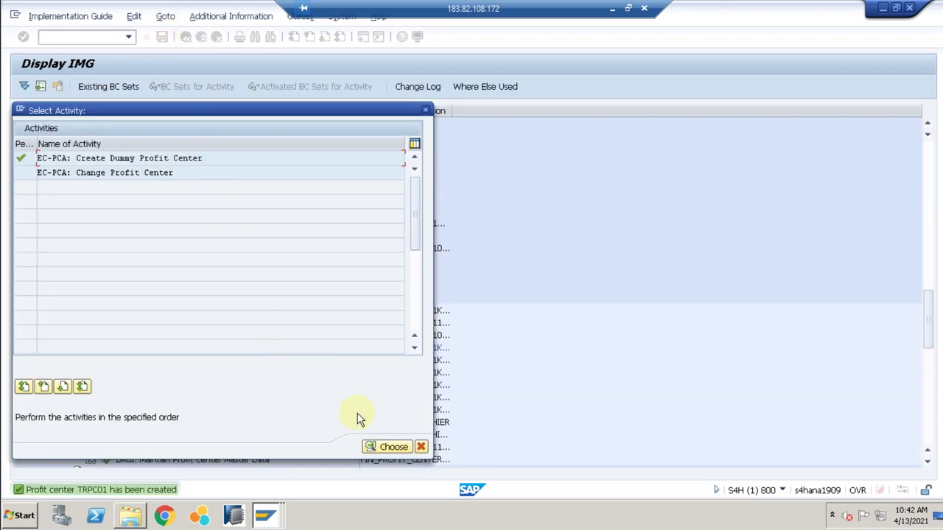
{"action": "left_click", "coordinate": [420, 447]}
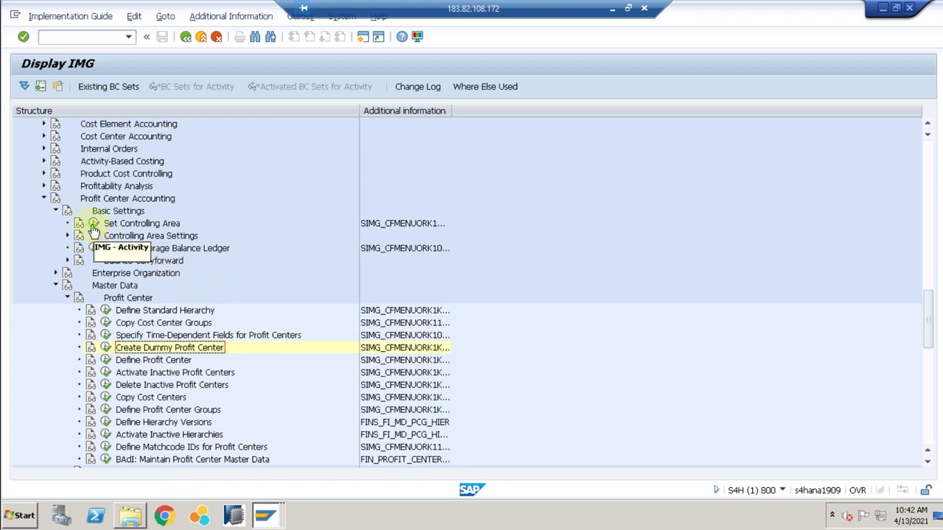
Check which controlling area is set, then review the dummy profit center entry in the controlling area settings.
{"action": "left_click", "coordinate": [93, 224]}
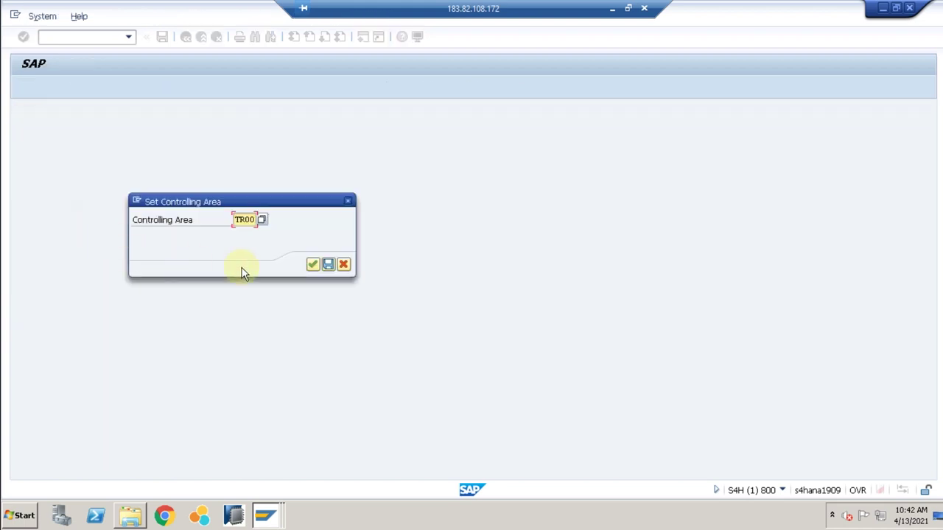
{"action": "left_click", "coordinate": [344, 264]}
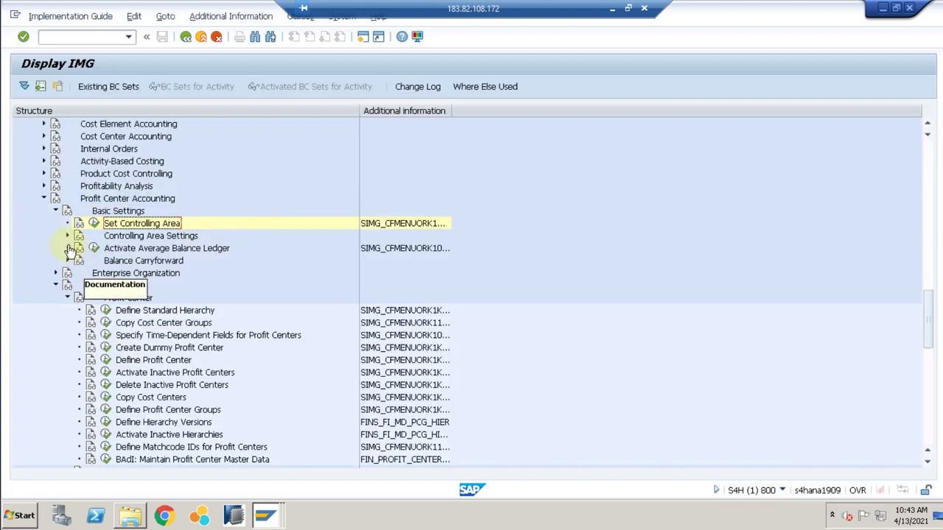
{"action": "left_click", "coordinate": [67, 236]}
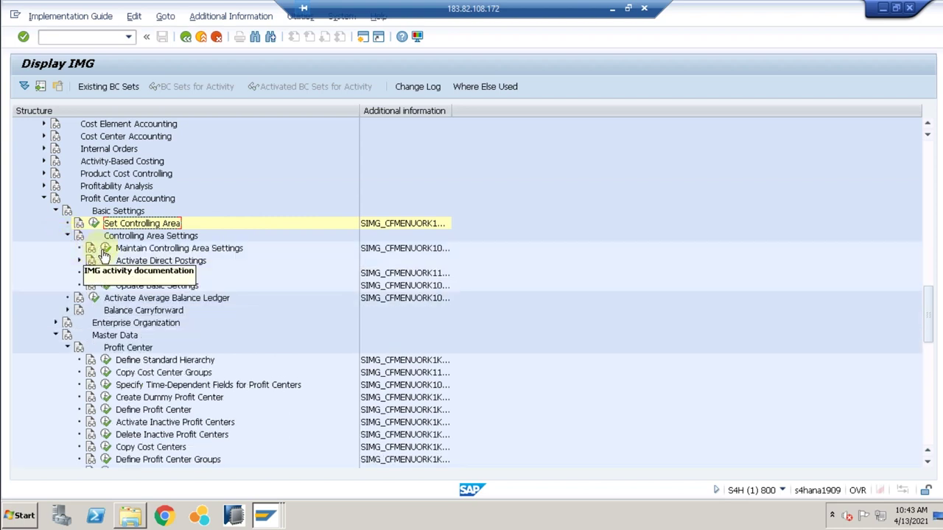
{"action": "left_click", "coordinate": [106, 248]}
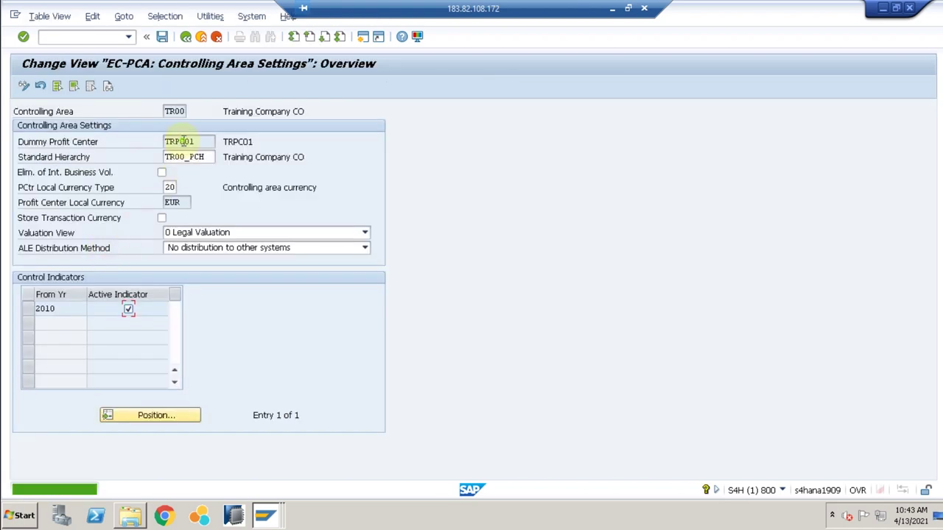
{"action": "left_click", "coordinate": [179, 141]}
{"action": "left_click_drag", "start_coordinate": [194, 142], "coordinate": [165, 179]}
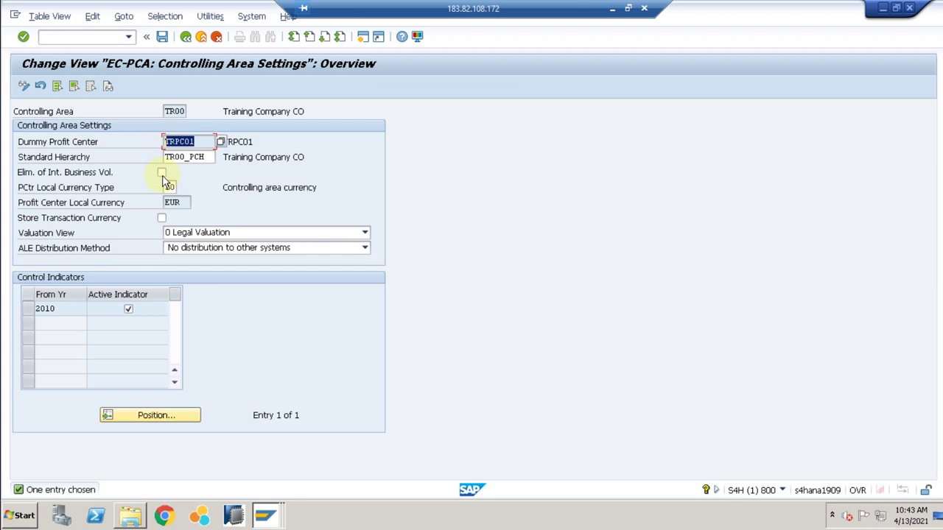
{"action": "left_click", "coordinate": [175, 141]}
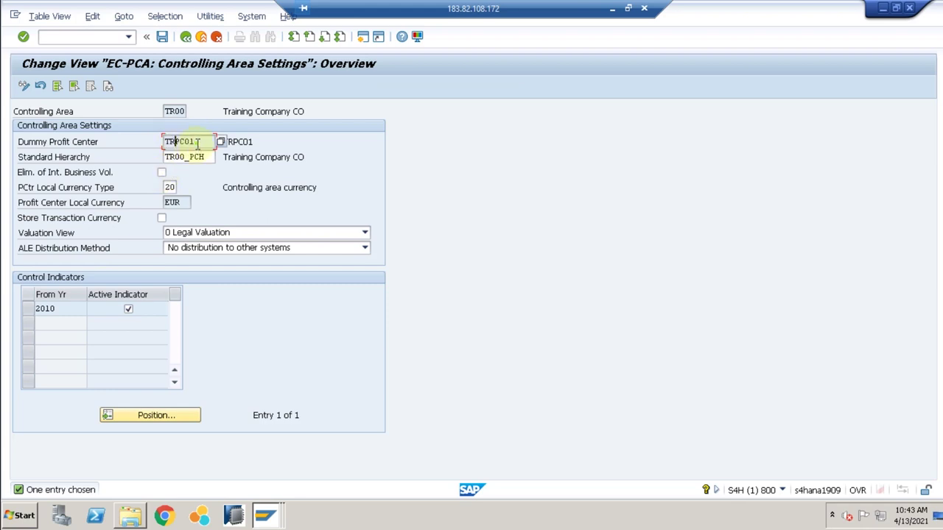
{"action": "left_click_drag", "start_coordinate": [198, 142], "coordinate": [156, 141]}
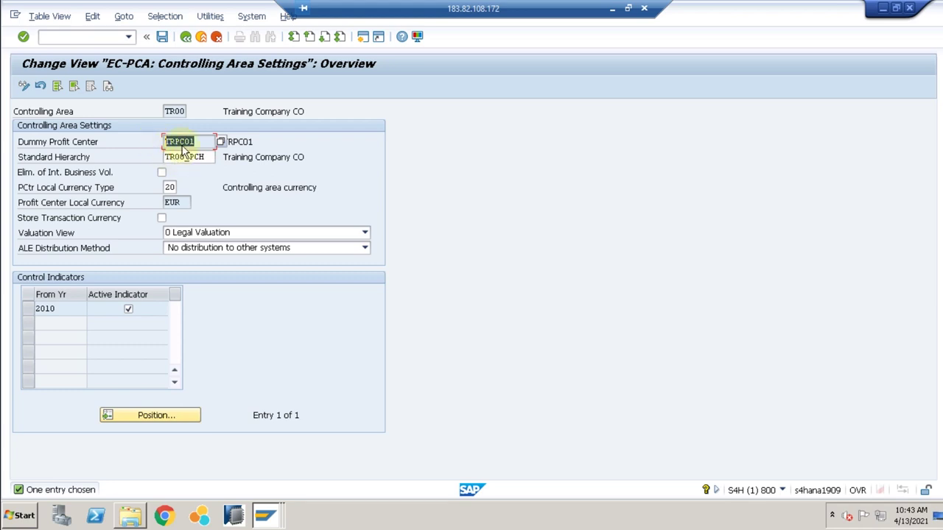
{"action": "left_click", "coordinate": [186, 37]}
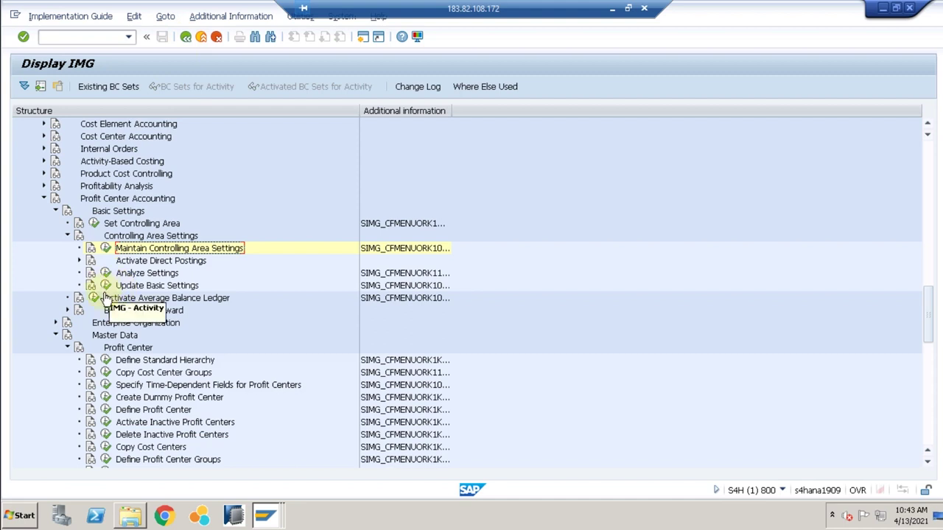
Add a control parameter entry for actual data from year 2020 with line items and online transfer active, and save it.
{"action": "left_click", "coordinate": [79, 260]}
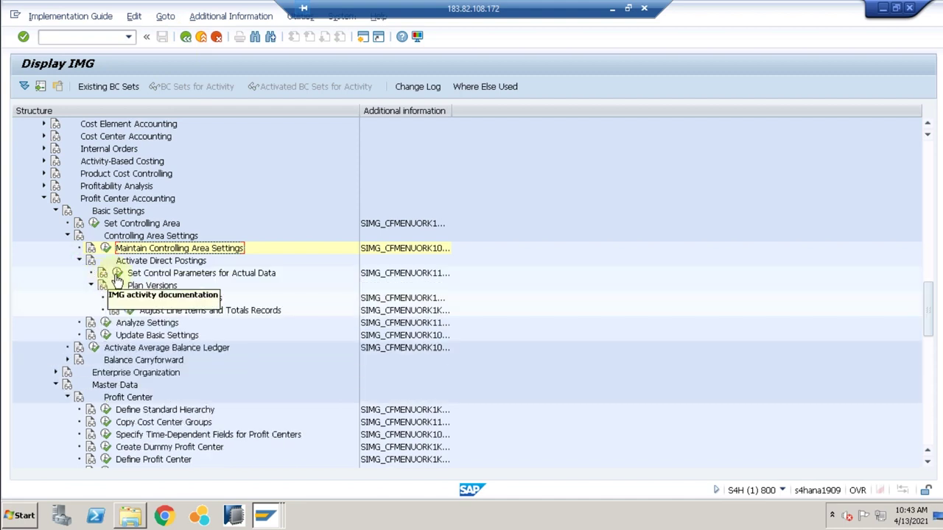
{"action": "left_click", "coordinate": [118, 276]}
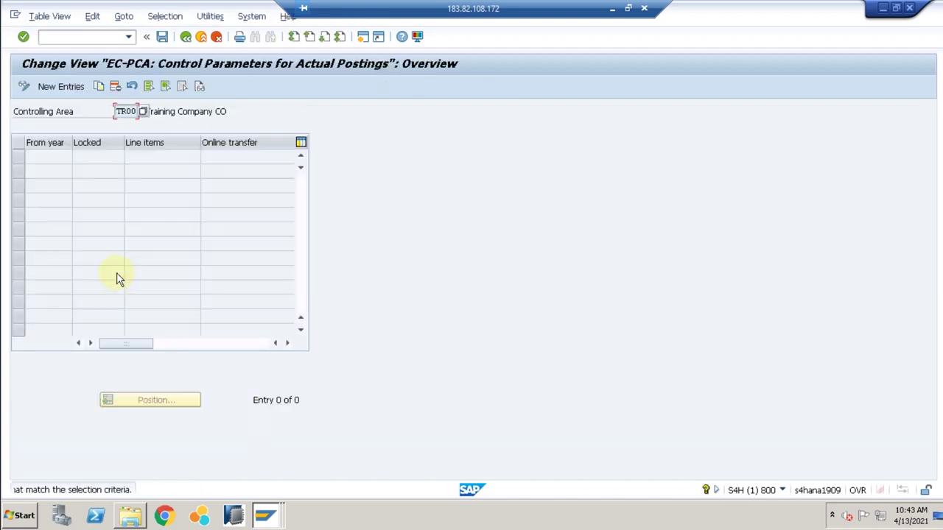
{"action": "left_click", "coordinate": [64, 87]}
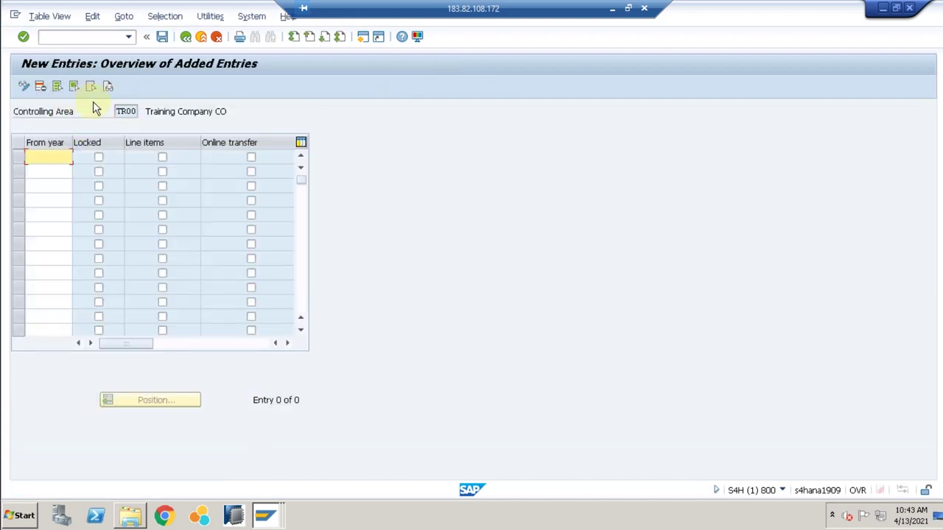
{"action": "type", "text": "2020"}
{"action": "left_click", "coordinate": [162, 156]}
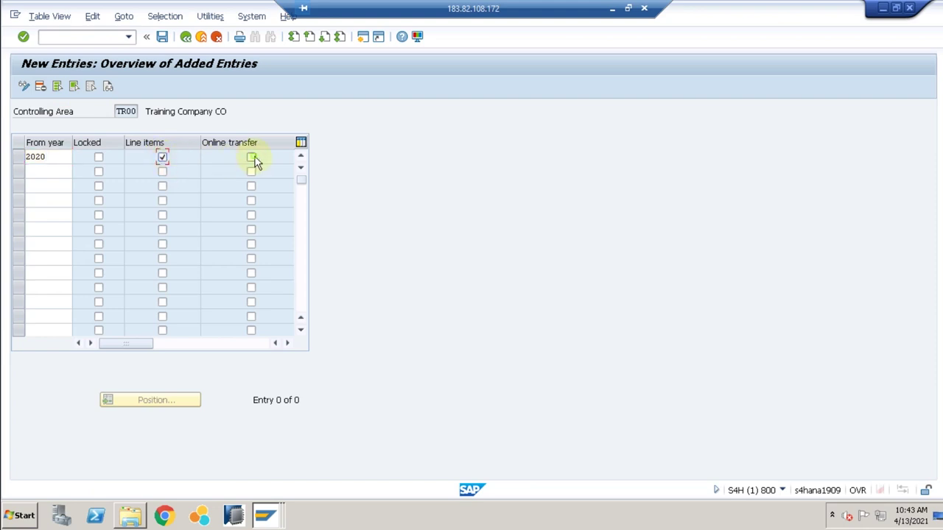
{"action": "left_click", "coordinate": [209, 343]}
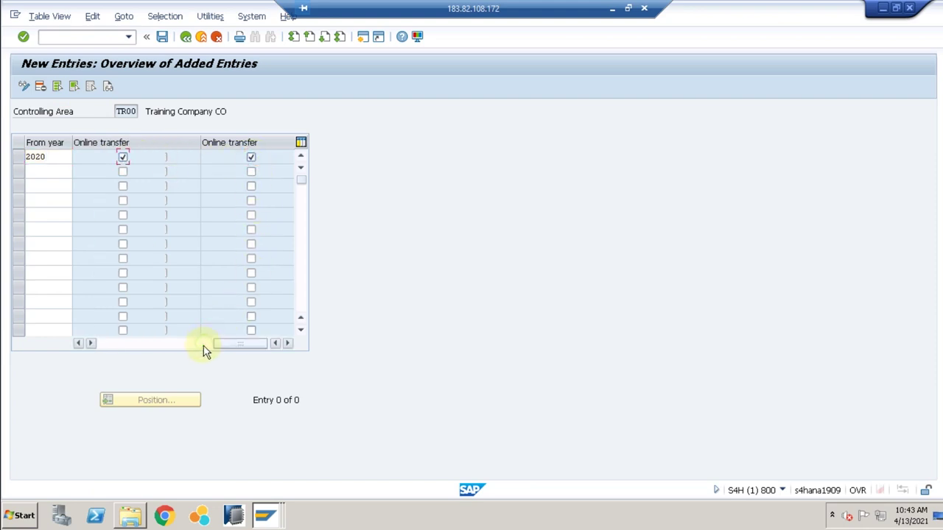
{"action": "left_click", "coordinate": [124, 346]}
{"action": "key", "text": "Return"}
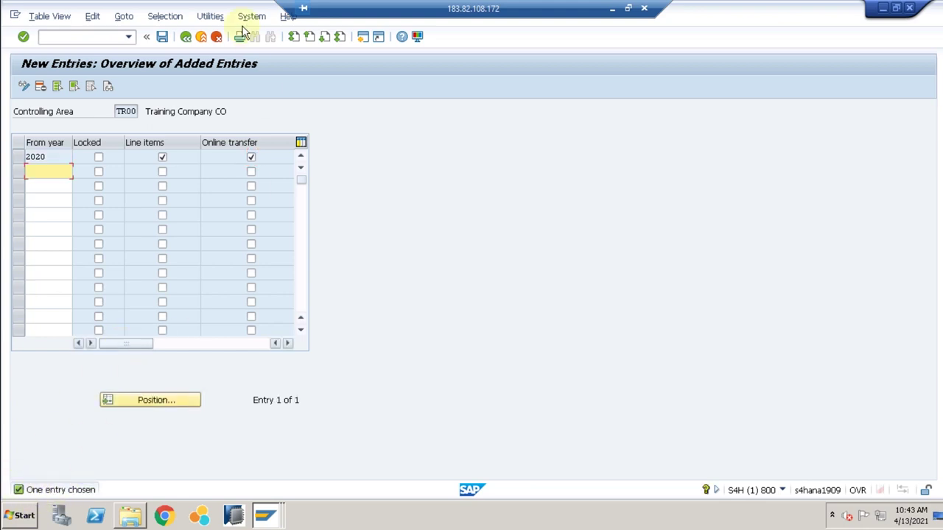
{"action": "left_click", "coordinate": [162, 37]}
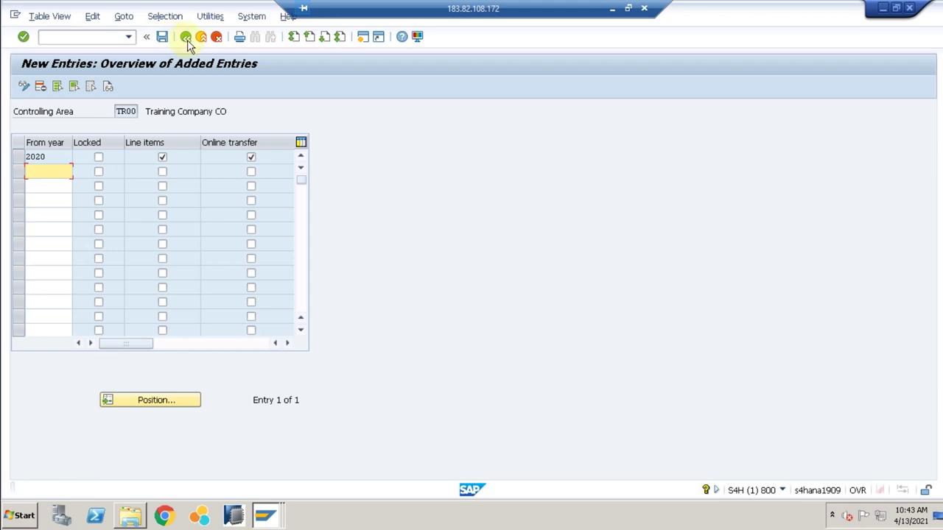
{"action": "left_click", "coordinate": [187, 39]}
{"action": "left_click", "coordinate": [188, 39]}
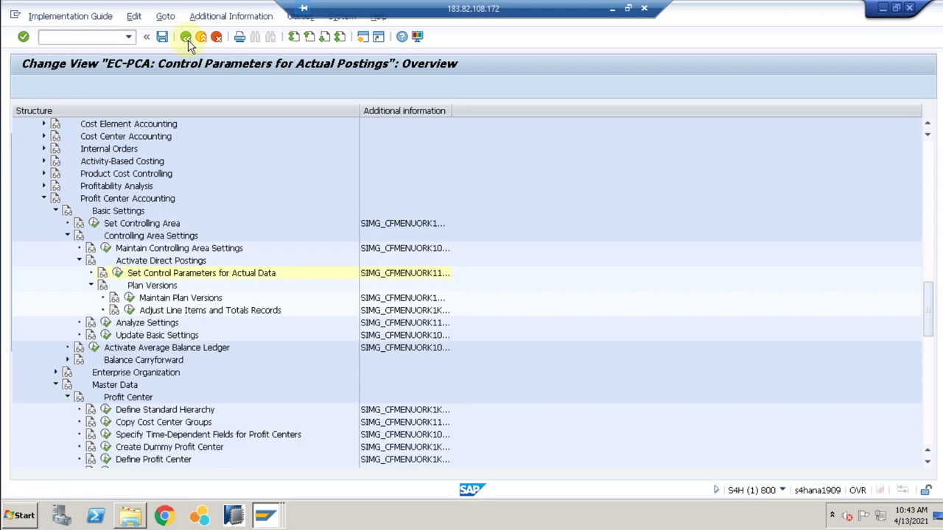
Review the dummy profit center, standard hierarchy and local currency type in the controlling area settings, then save and return.
{"action": "left_click", "coordinate": [107, 251]}
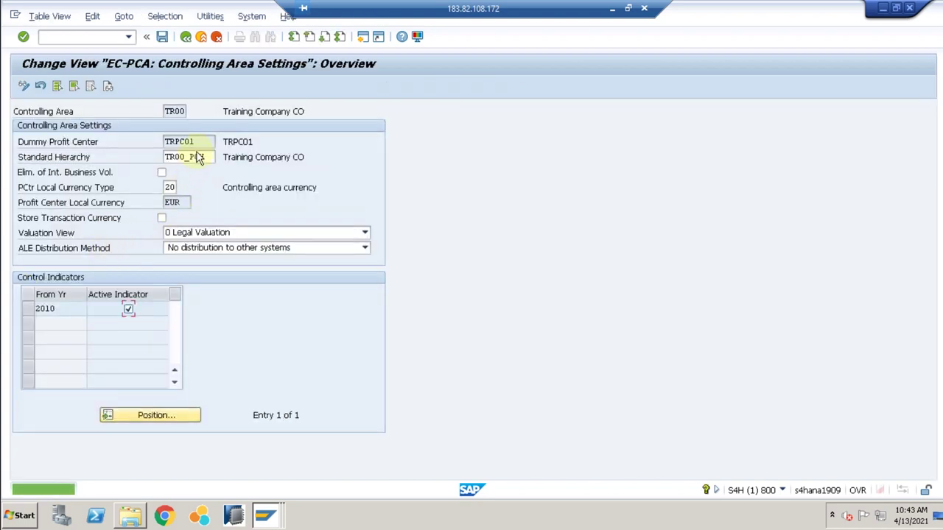
{"action": "left_click", "coordinate": [200, 140]}
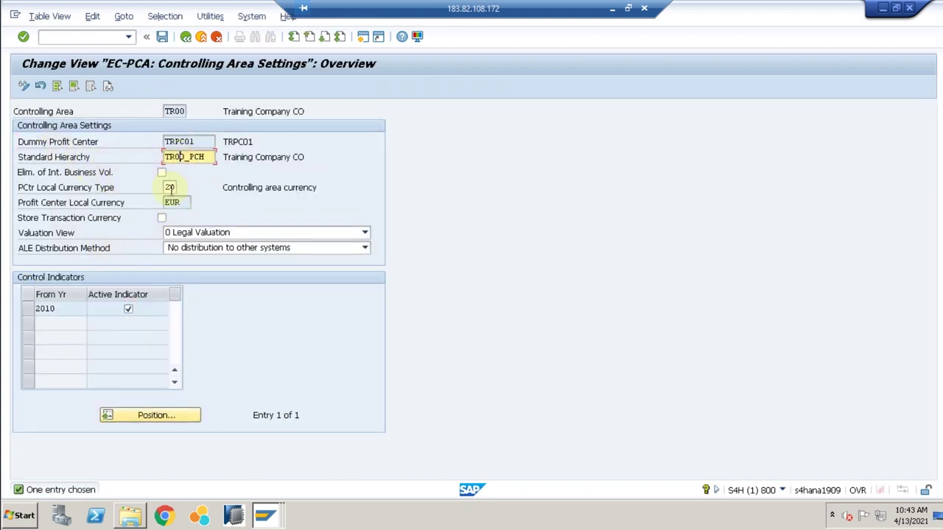
{"action": "left_click", "coordinate": [171, 188]}
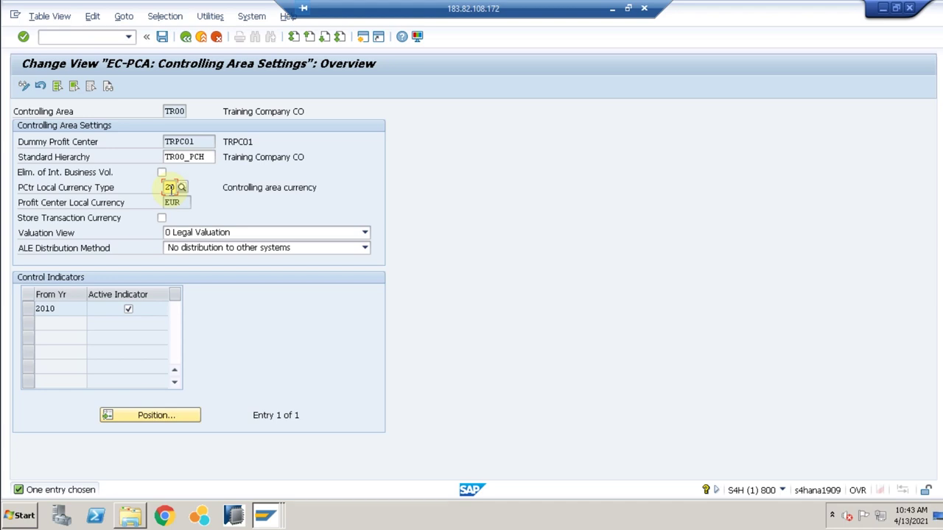
{"action": "left_click", "coordinate": [162, 36]}
{"action": "left_click", "coordinate": [188, 39]}
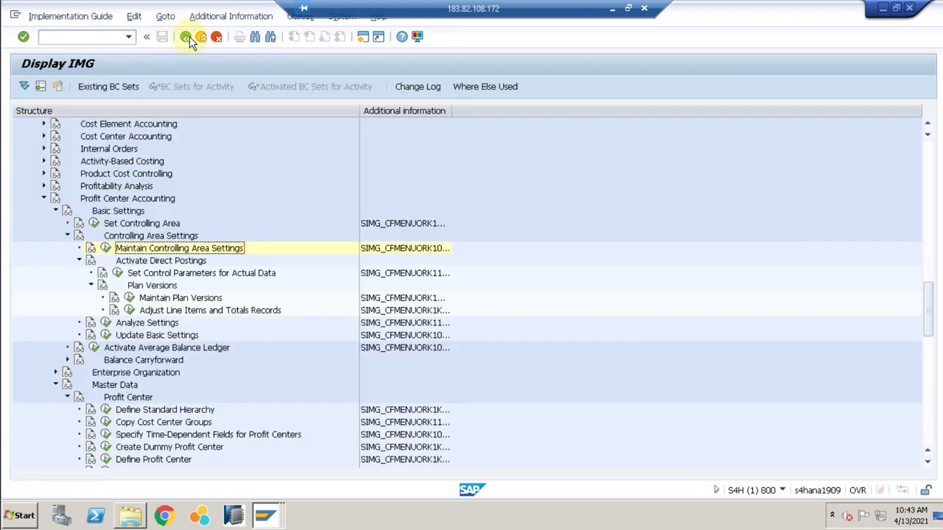
Collapse the controlling area settings, master data and basic settings nodes, and the whole Profit Center Accounting branch.
{"action": "left_click", "coordinate": [79, 261]}
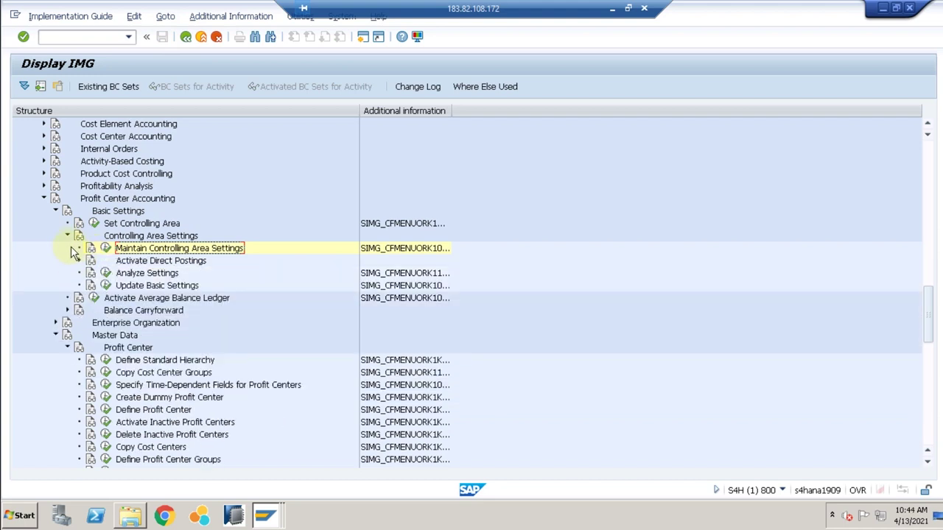
{"action": "left_click", "coordinate": [66, 236]}
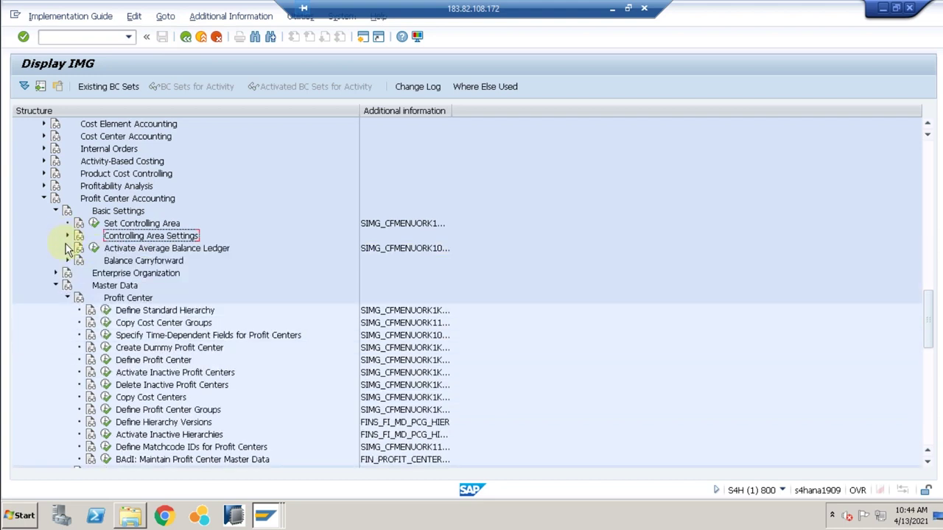
{"action": "left_click", "coordinate": [67, 297]}
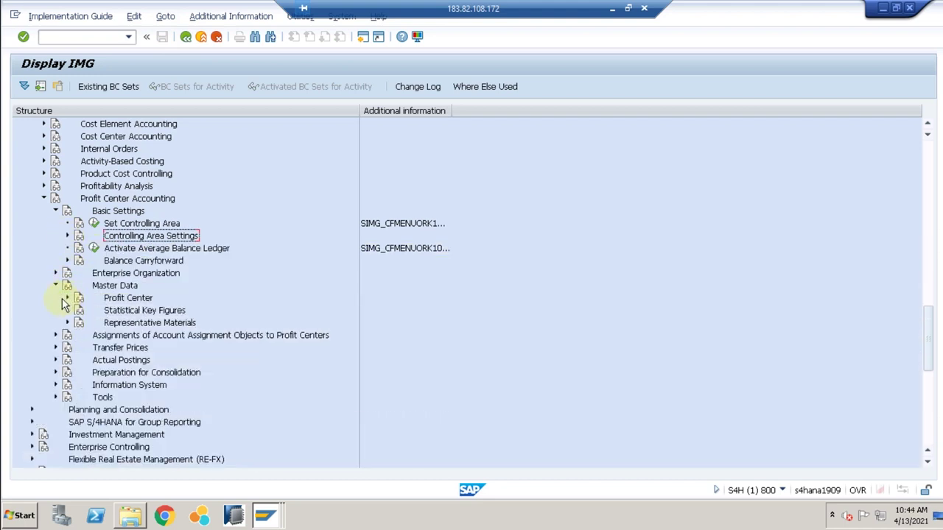
{"action": "left_click", "coordinate": [56, 285]}
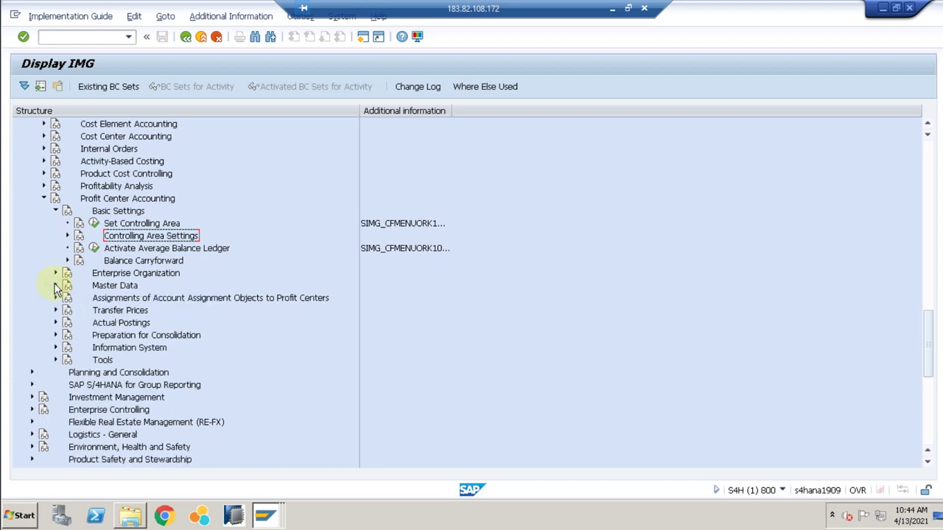
{"action": "left_click", "coordinate": [55, 210]}
{"action": "left_click", "coordinate": [43, 198]}
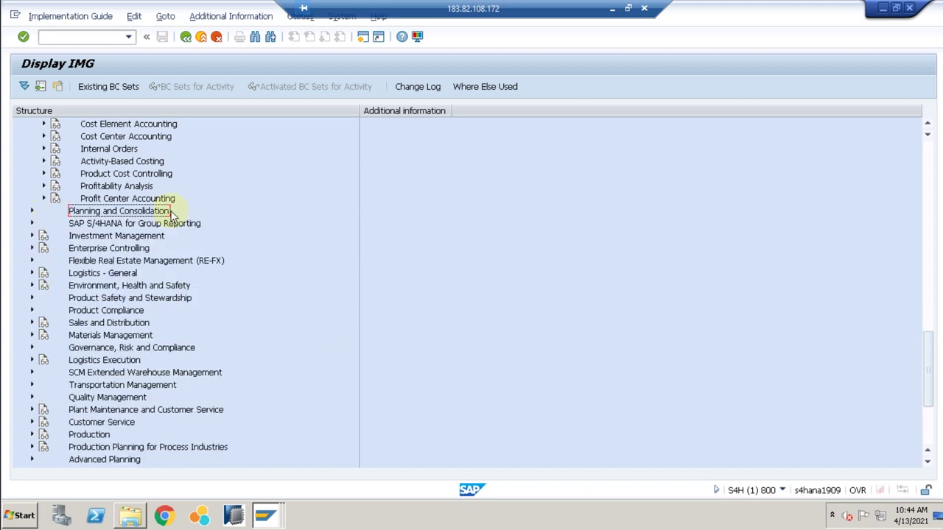
View the ledger overview under Define Settings for Ledgers and Currency Types, then return to the implementation guide.
{"action": "left_click", "coordinate": [928, 221]}
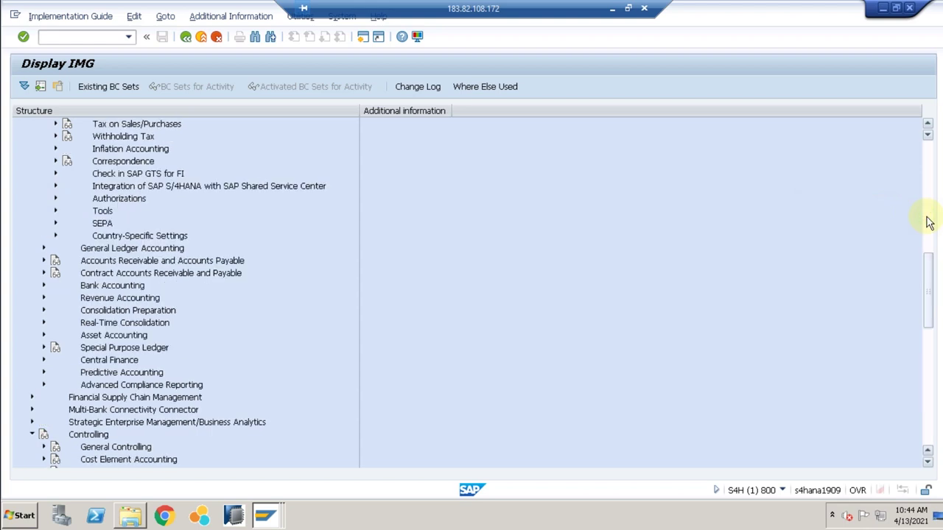
{"action": "left_click", "coordinate": [928, 213]}
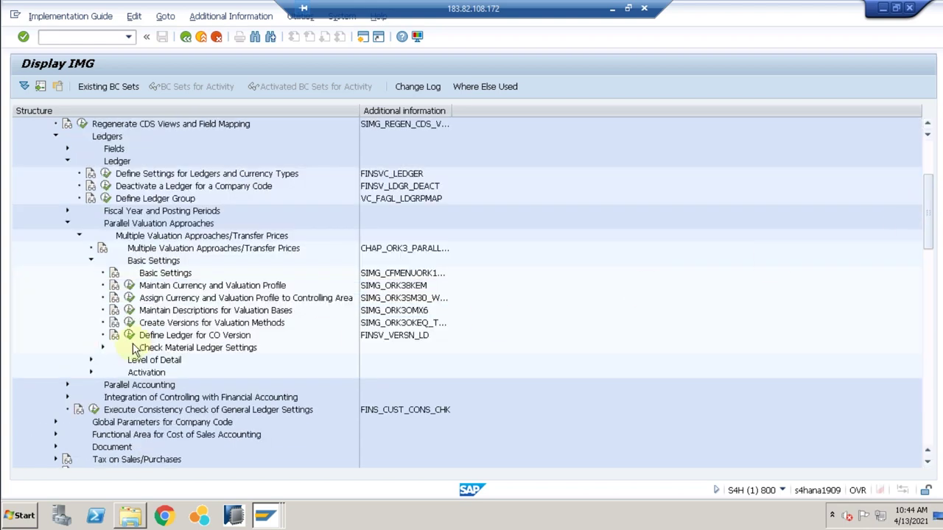
{"action": "scroll", "coordinate": [126, 350], "scroll_direction": "up", "scroll_amount": 3}
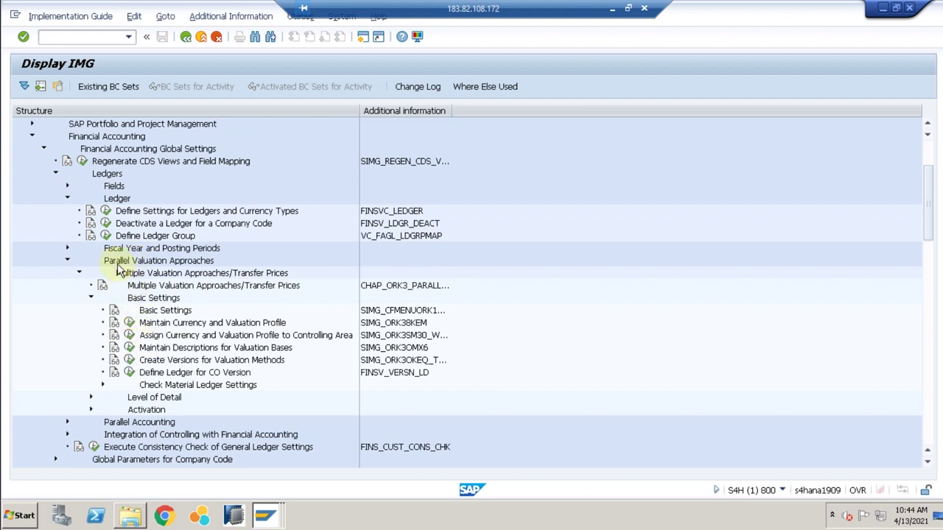
{"action": "left_click", "coordinate": [106, 212]}
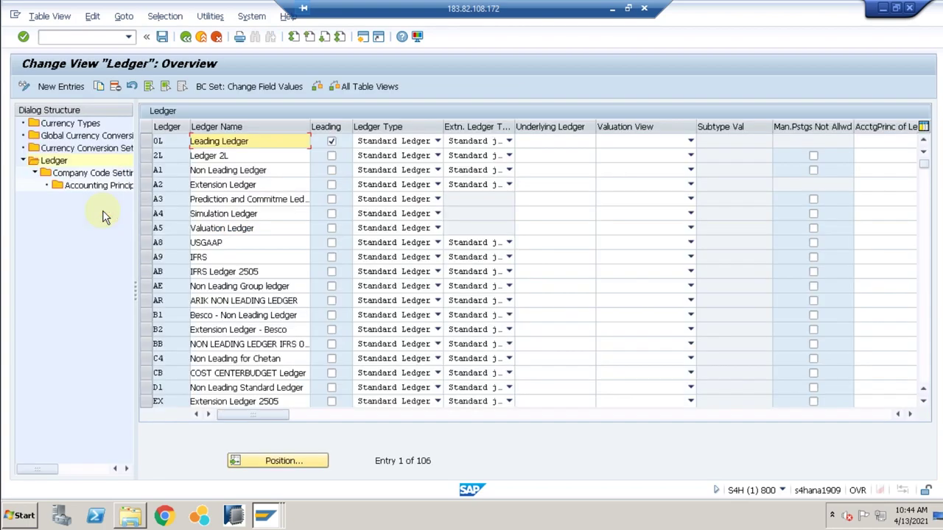
{"action": "left_click", "coordinate": [186, 37]}
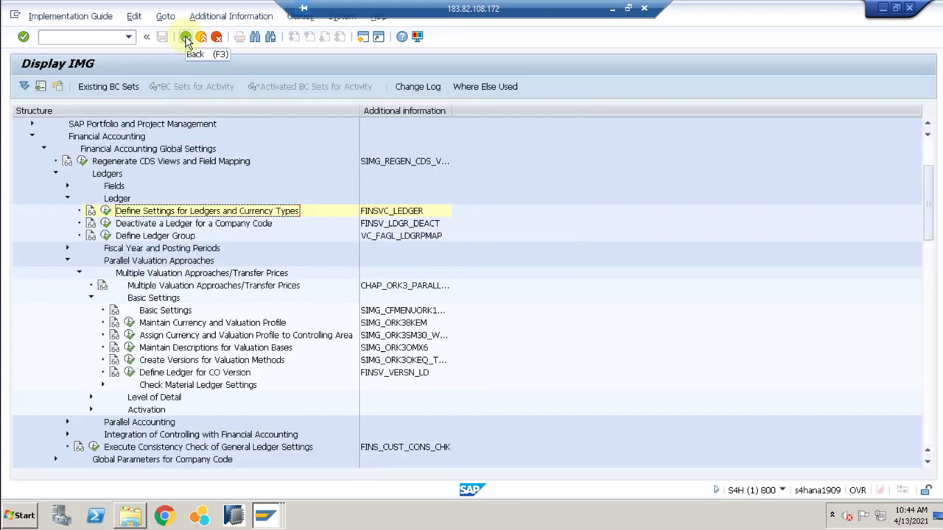
Collapse the valuation approach and ledger nodes, up to and including Financial Accounting Global Settings.
{"action": "left_click", "coordinate": [90, 297]}
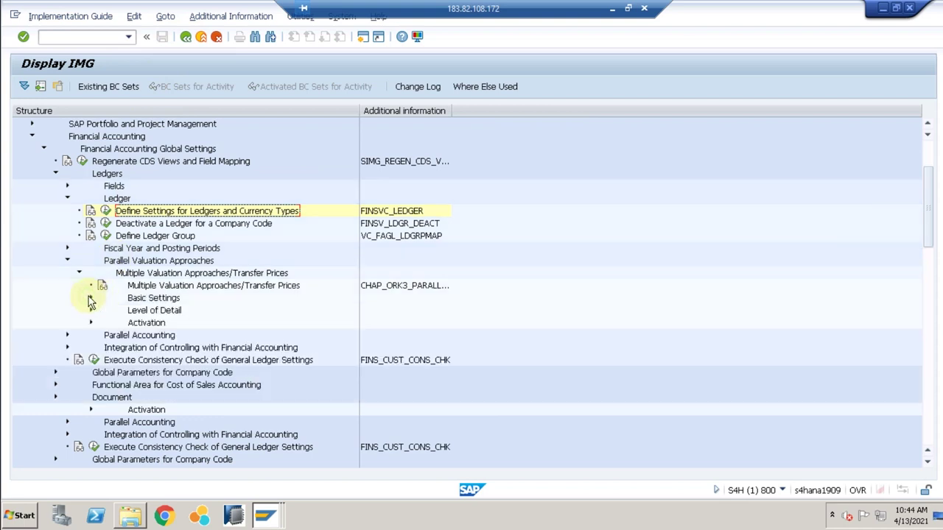
{"action": "left_click", "coordinate": [79, 273]}
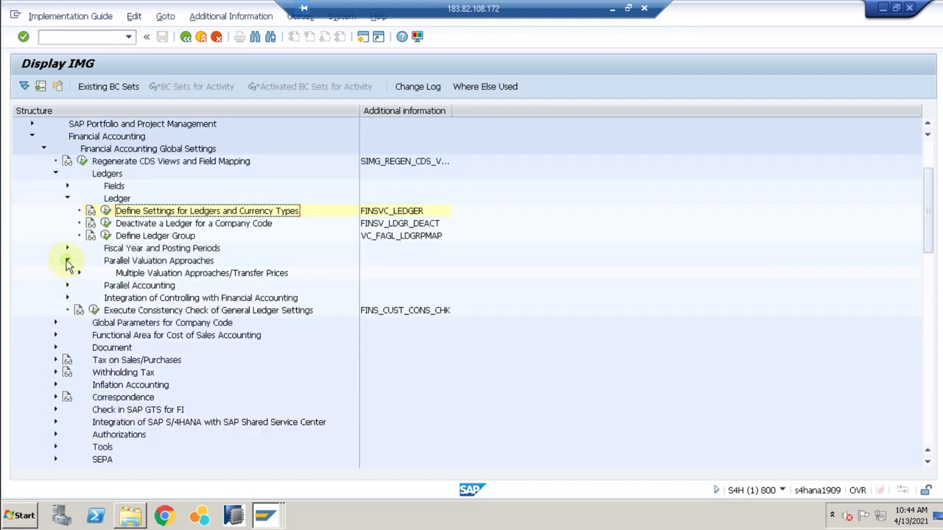
{"action": "left_click", "coordinate": [67, 260]}
{"action": "left_click", "coordinate": [67, 198]}
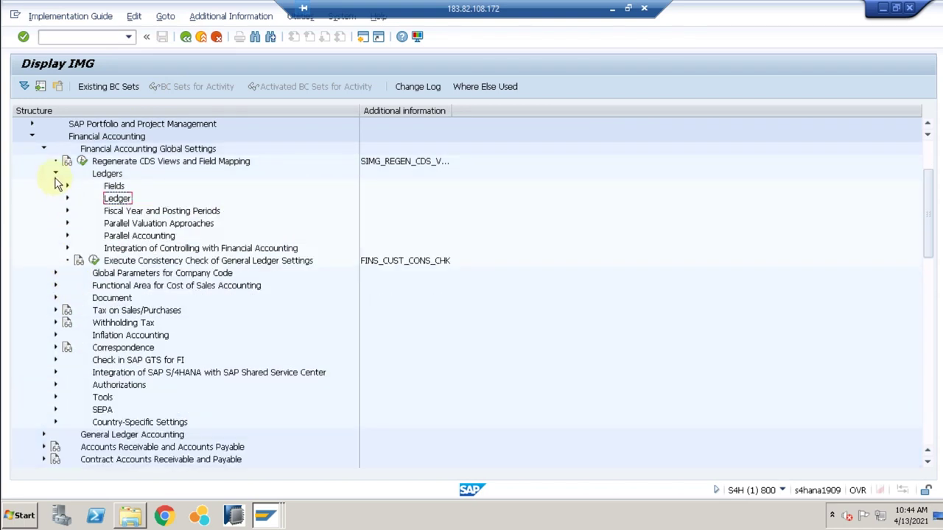
{"action": "left_click", "coordinate": [56, 175]}
{"action": "left_click", "coordinate": [43, 149]}
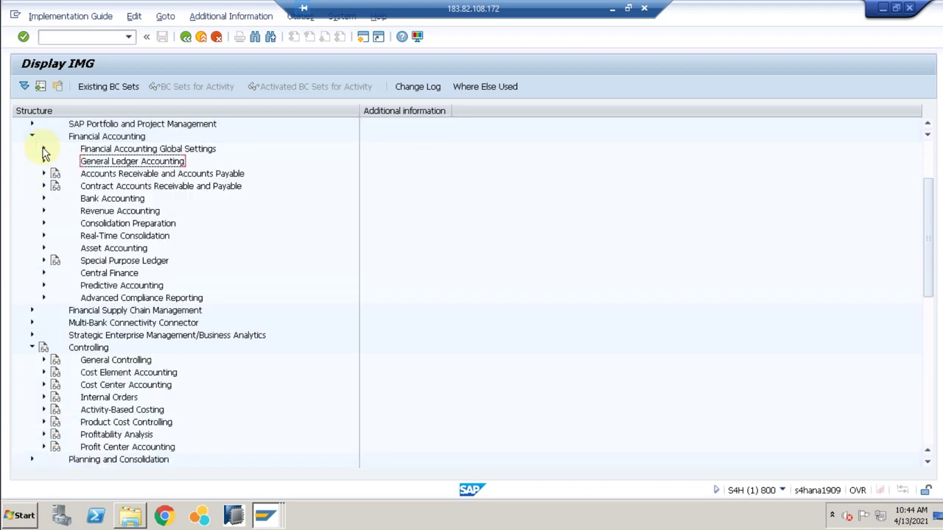
Collapse the Financial Accounting and Controlling branches, leaving Financial Supply Chain Management closed.
{"action": "left_click", "coordinate": [32, 138]}
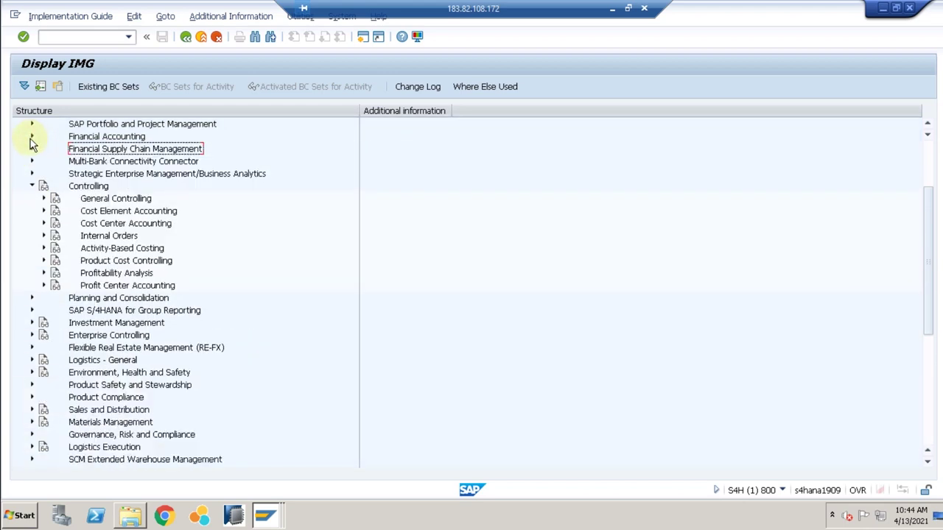
{"action": "left_click", "coordinate": [32, 186]}
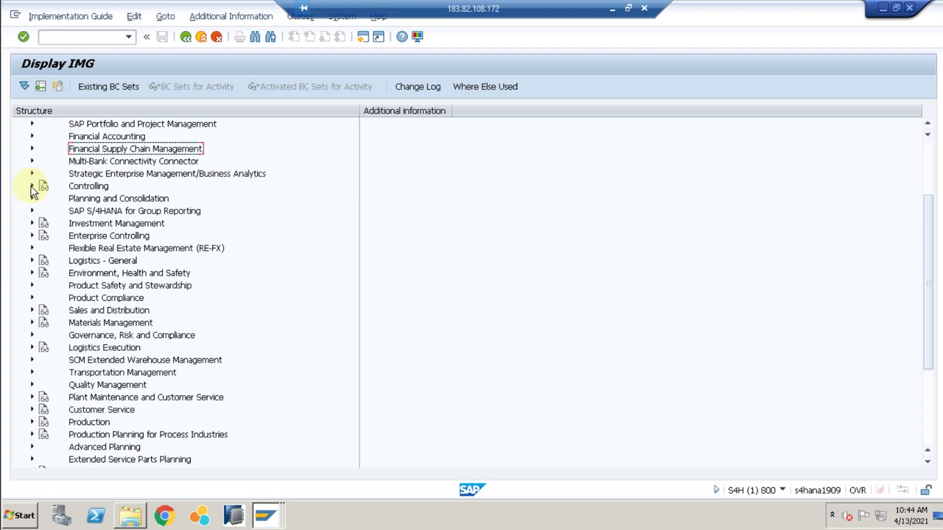
{"action": "left_click", "coordinate": [32, 149]}
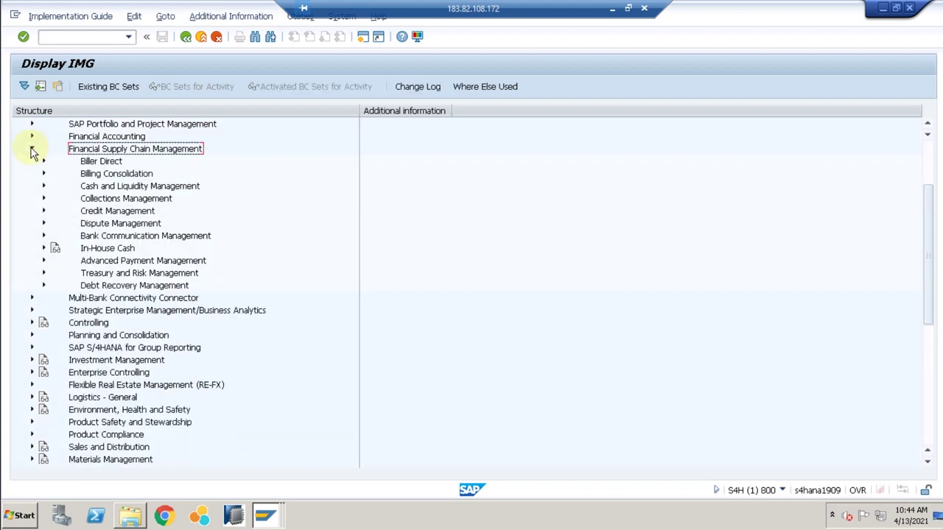
{"action": "left_click", "coordinate": [32, 149]}
Expand Financial Accounting through General Ledger Accounting, Master Data and G/L Accounts down to the Preparations activities.
{"action": "left_click", "coordinate": [32, 137]}
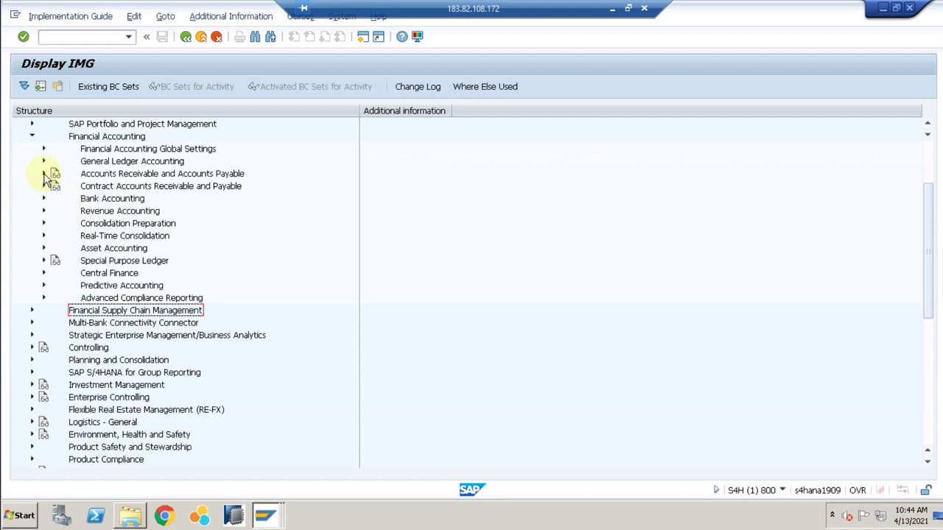
{"action": "left_click", "coordinate": [43, 161]}
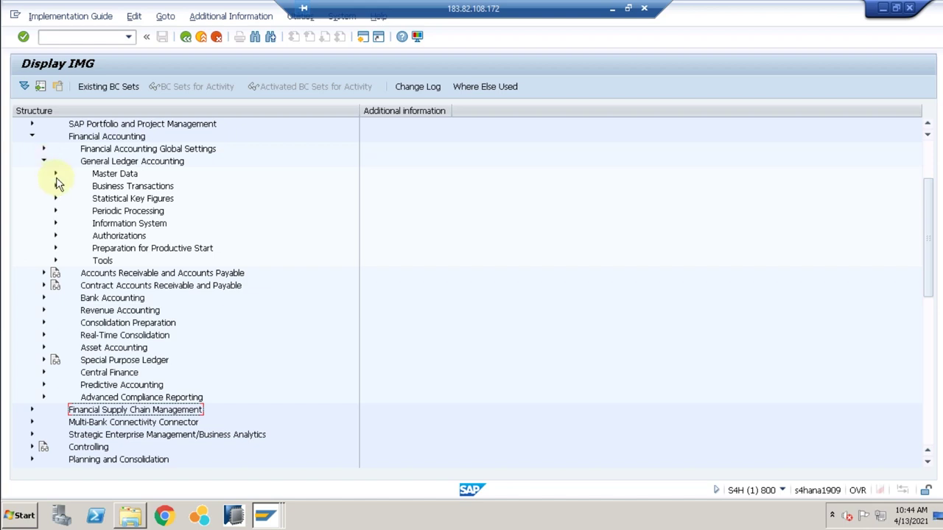
{"action": "left_click", "coordinate": [56, 174]}
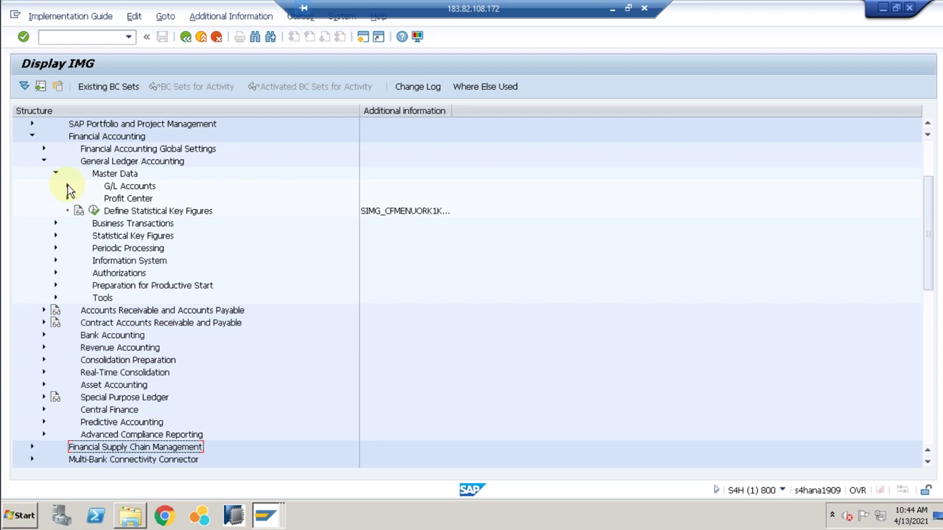
{"action": "left_click", "coordinate": [68, 187]}
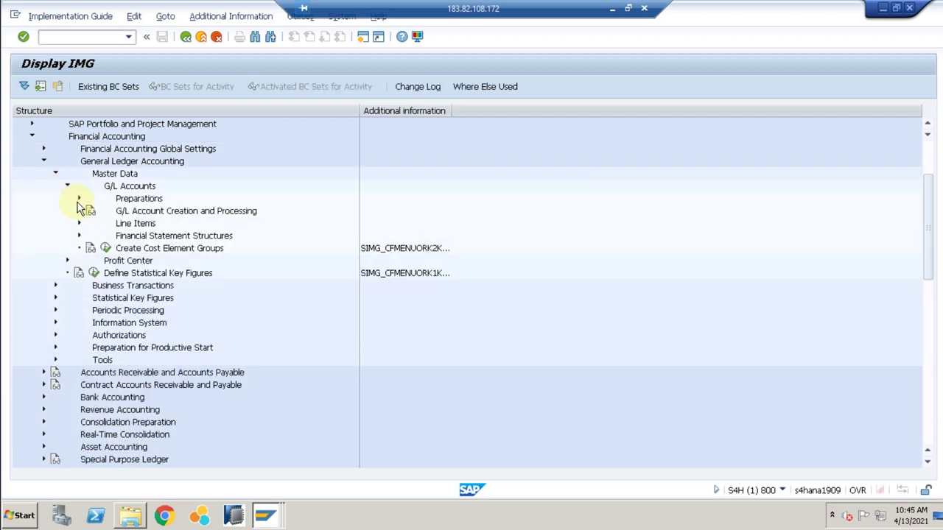
{"action": "left_click", "coordinate": [79, 199]}
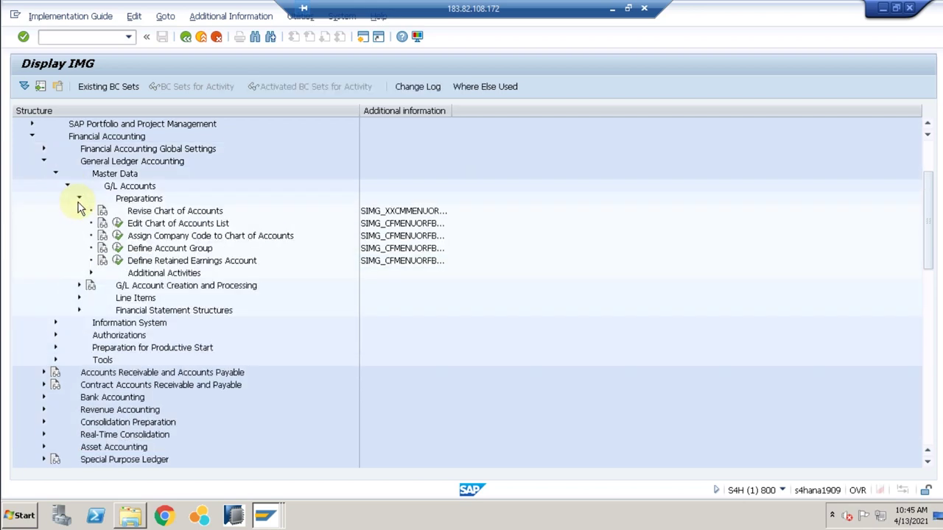
Look up chart of accounts TR00 in Edit Chart of Accounts List, then return to the implementation guide.
{"action": "left_click", "coordinate": [118, 227]}
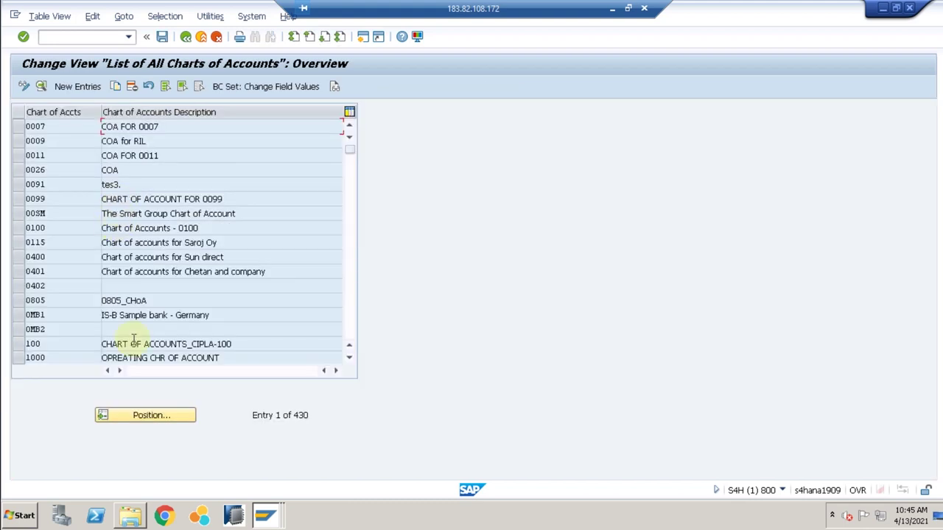
{"action": "left_click", "coordinate": [141, 418]}
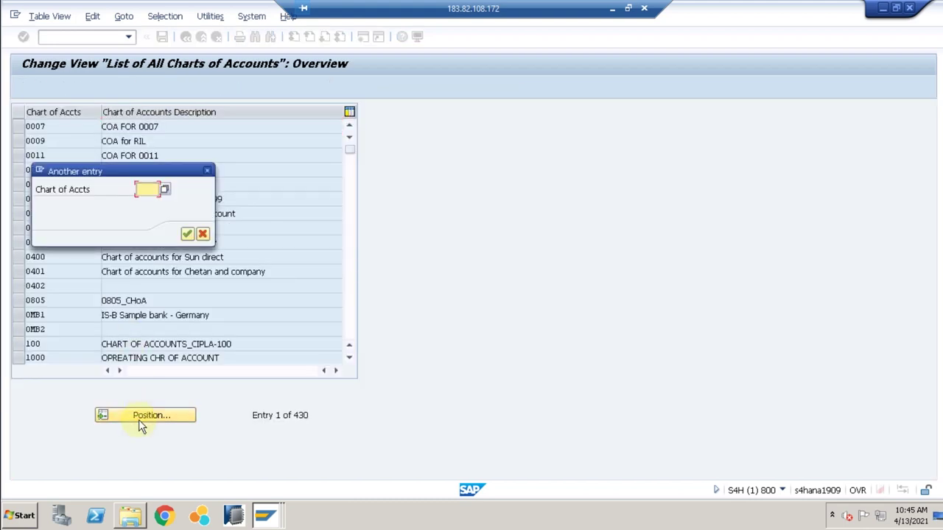
{"action": "type", "text": "tr00"}
{"action": "key", "text": "Return"}
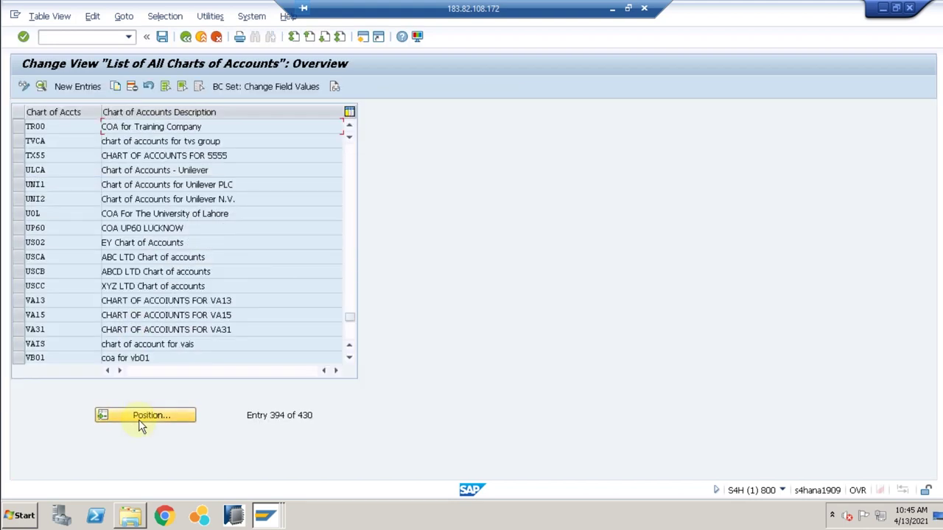
{"action": "left_click", "coordinate": [186, 36]}
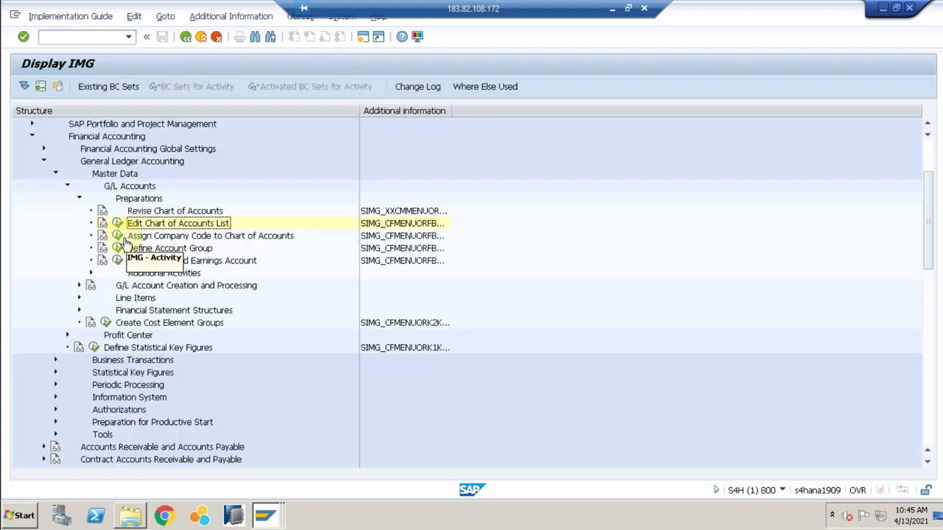
Check the chart of accounts assigned to company codes TR10 and TR20, then return to the implementation guide.
{"action": "left_click", "coordinate": [117, 237]}
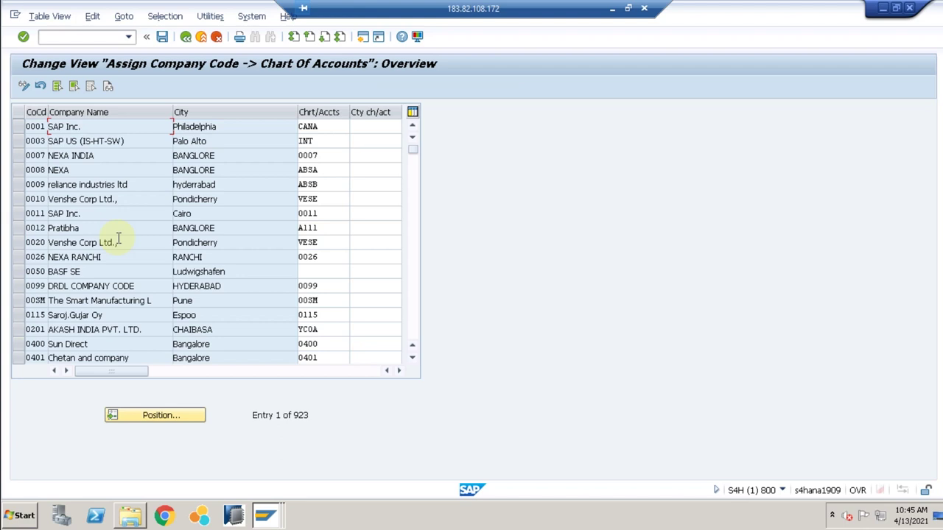
{"action": "left_click", "coordinate": [136, 420]}
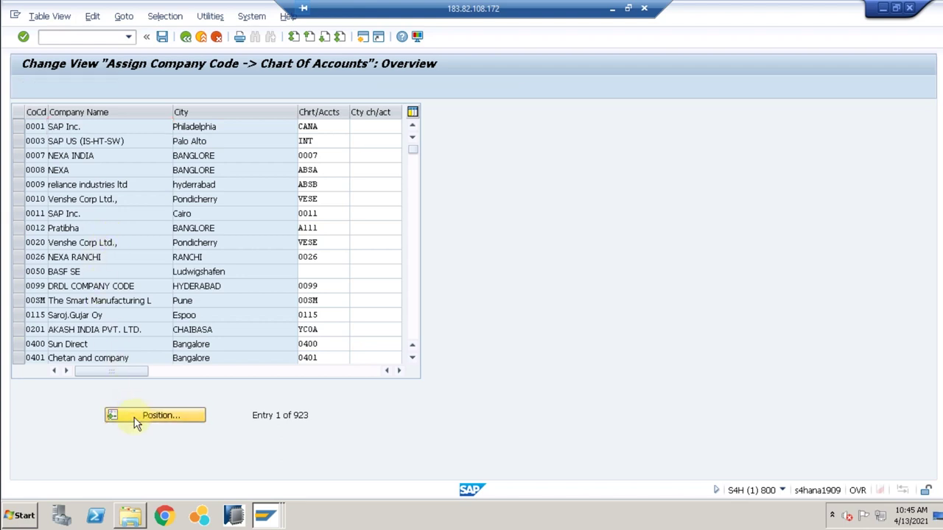
{"action": "type", "text": "tr01"}
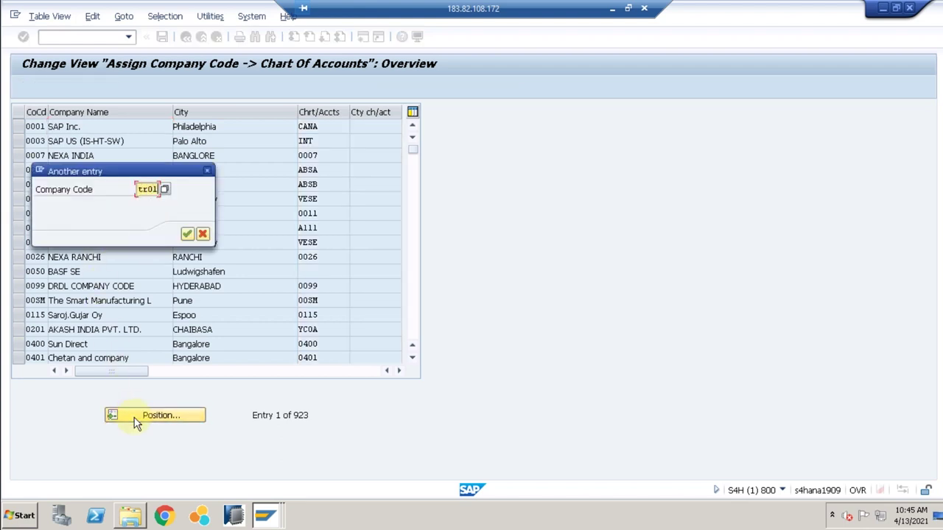
{"action": "key", "text": "BackSpace"}
{"action": "key", "text": "BackSpace"}
{"action": "type", "text": "10"}
{"action": "key", "text": "Return"}
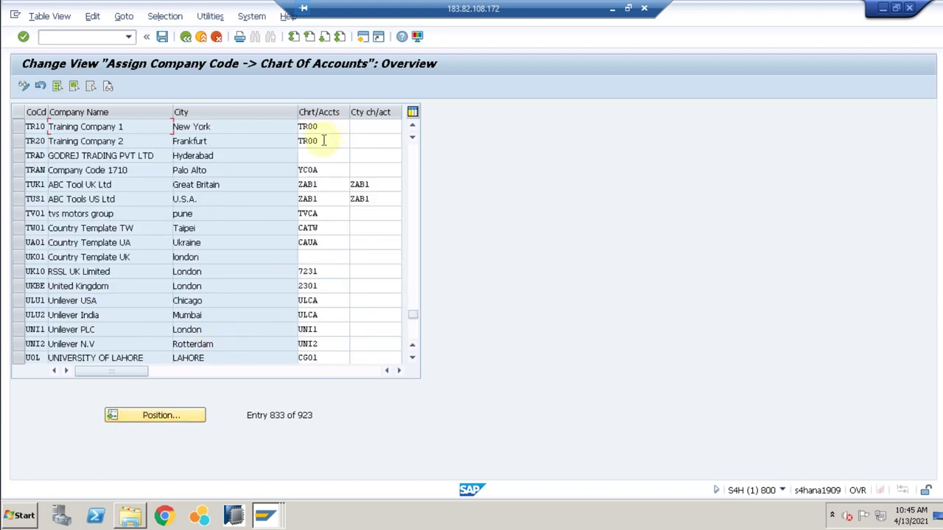
{"action": "left_click", "coordinate": [323, 141]}
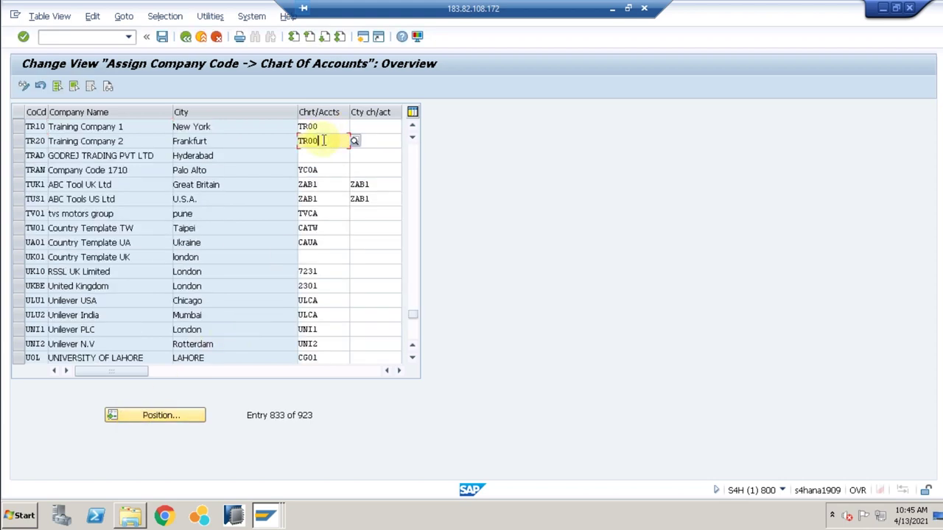
{"action": "left_click", "coordinate": [186, 39]}
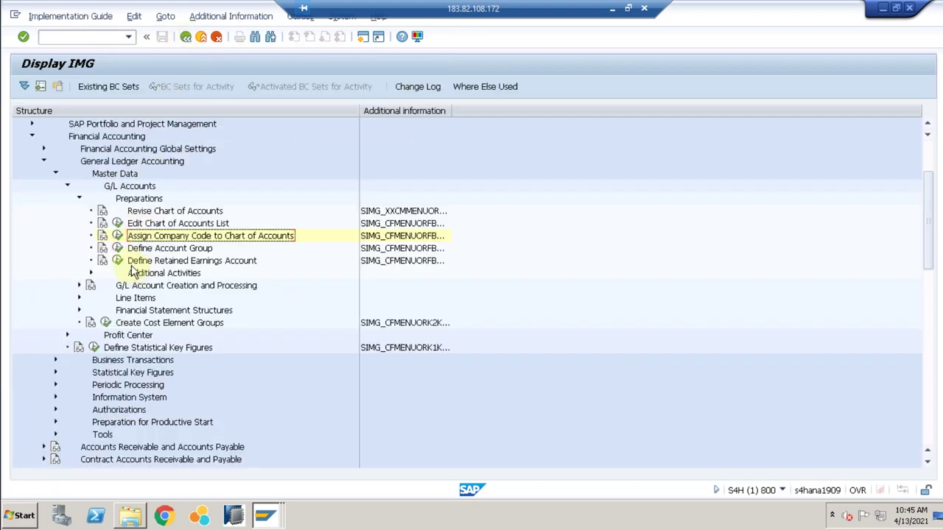
Open Define Account Group and look through the existing G/L account groups of the various charts of accounts.
{"action": "left_click", "coordinate": [117, 249]}
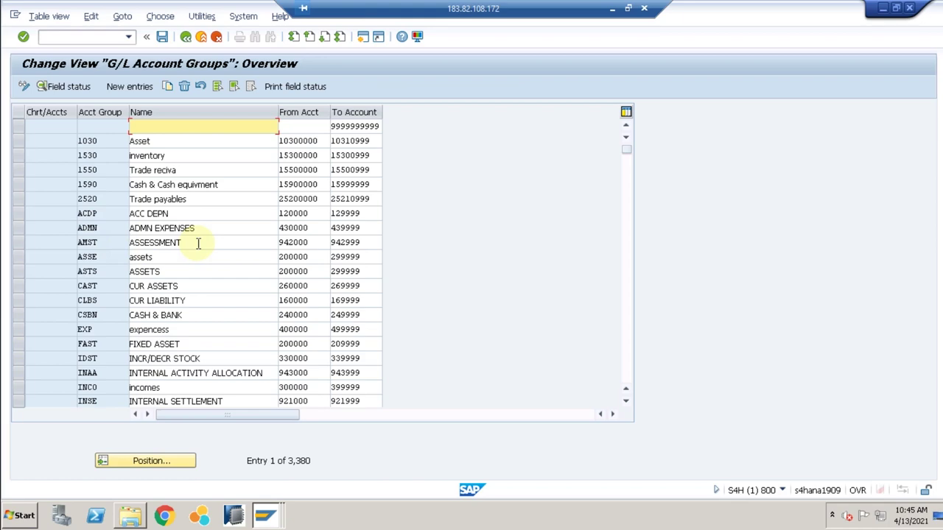
{"action": "scroll", "coordinate": [199, 243], "scroll_direction": "down", "scroll_amount": 6}
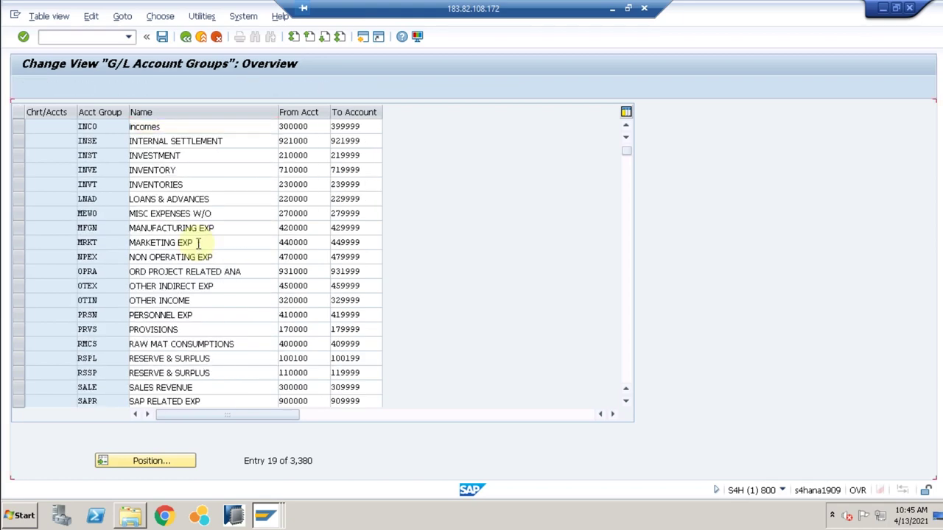
{"action": "scroll", "coordinate": [198, 243], "scroll_direction": "down", "scroll_amount": 14}
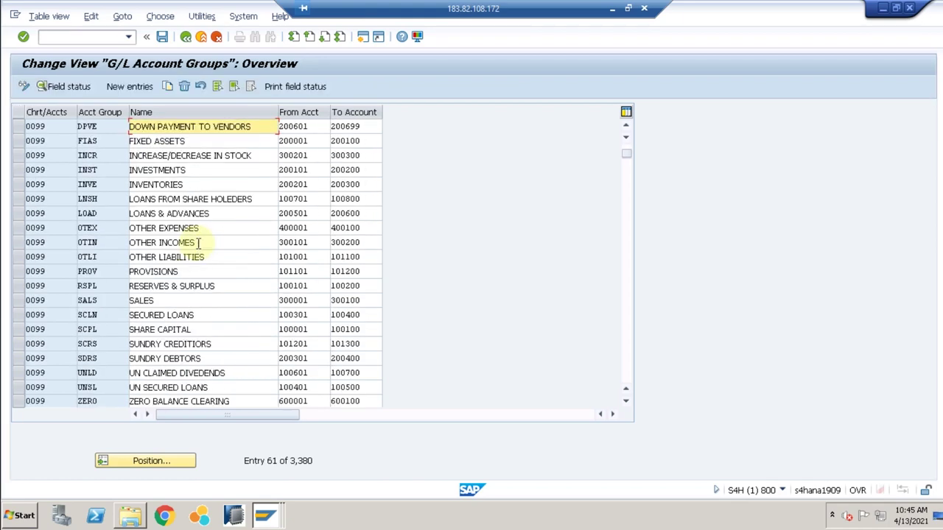
{"action": "scroll", "coordinate": [198, 243], "scroll_direction": "down", "scroll_amount": 20}
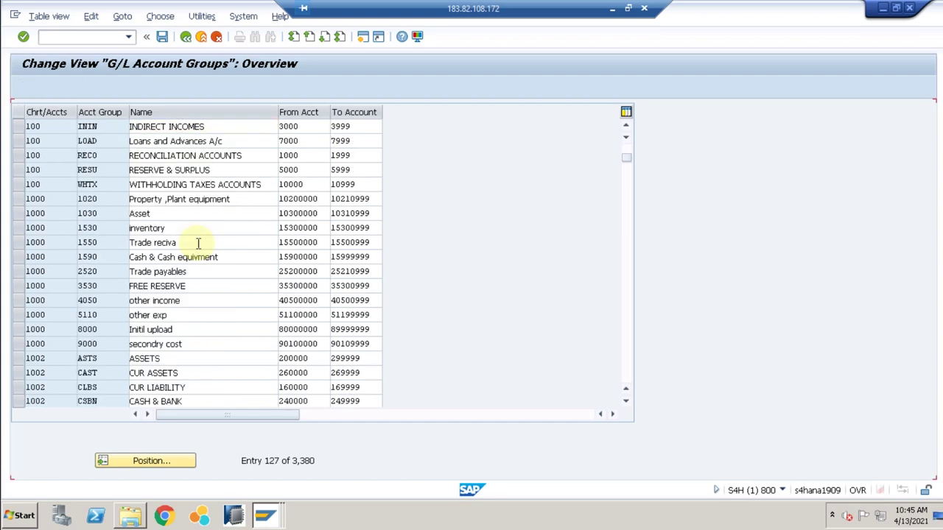
{"action": "scroll", "coordinate": [198, 243], "scroll_direction": "down", "scroll_amount": 18}
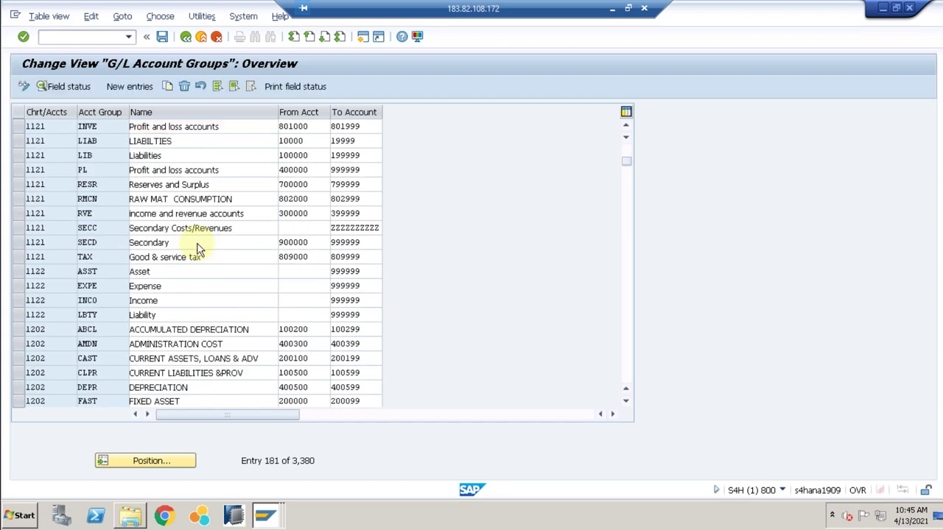
{"action": "scroll", "coordinate": [198, 251], "scroll_direction": "down", "scroll_amount": 12}
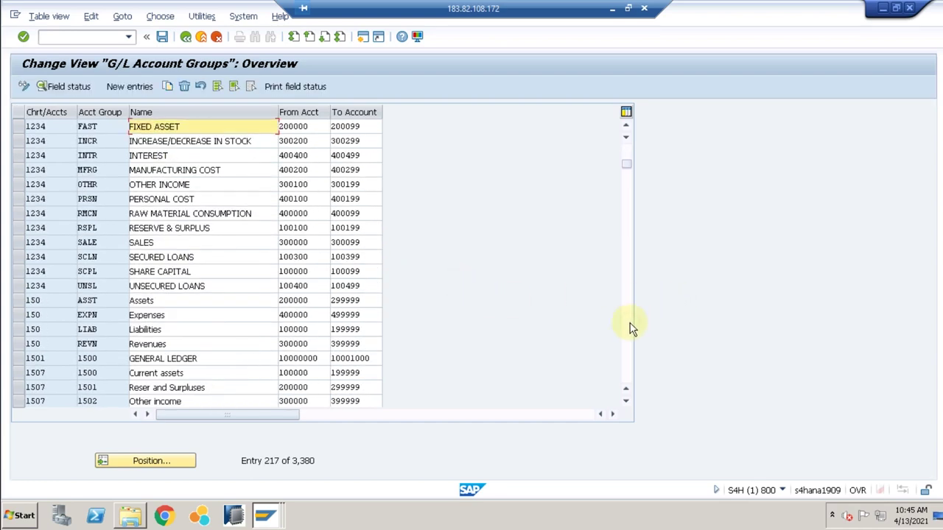
{"action": "scroll", "coordinate": [629, 328], "scroll_direction": "down", "scroll_amount": 13}
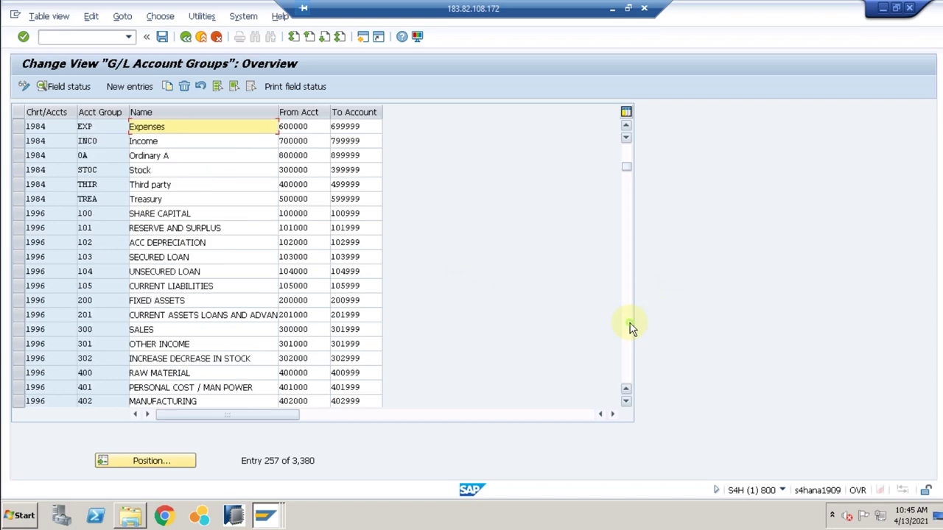
{"action": "scroll", "coordinate": [627, 324], "scroll_direction": "down", "scroll_amount": 7}
{"action": "scroll", "coordinate": [627, 302], "scroll_direction": "down", "scroll_amount": 7}
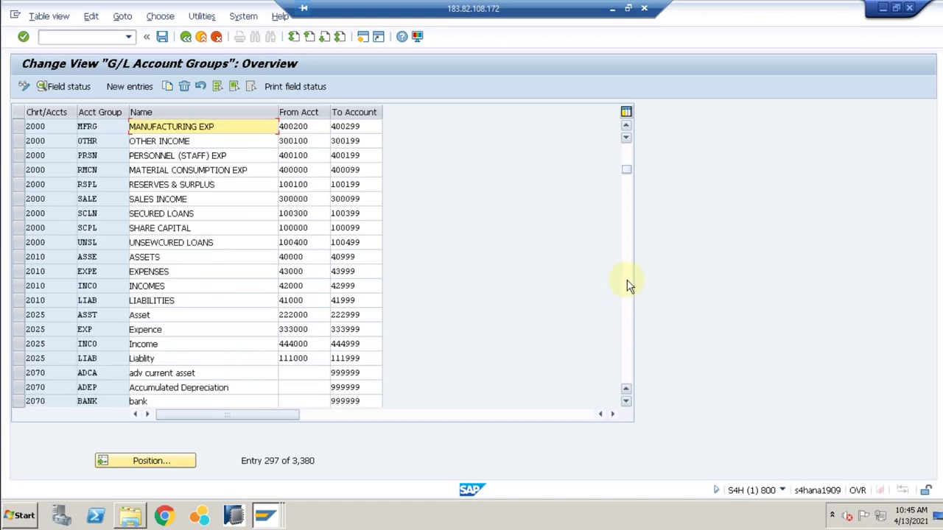
{"action": "scroll", "coordinate": [629, 285], "scroll_direction": "down", "scroll_amount": 20}
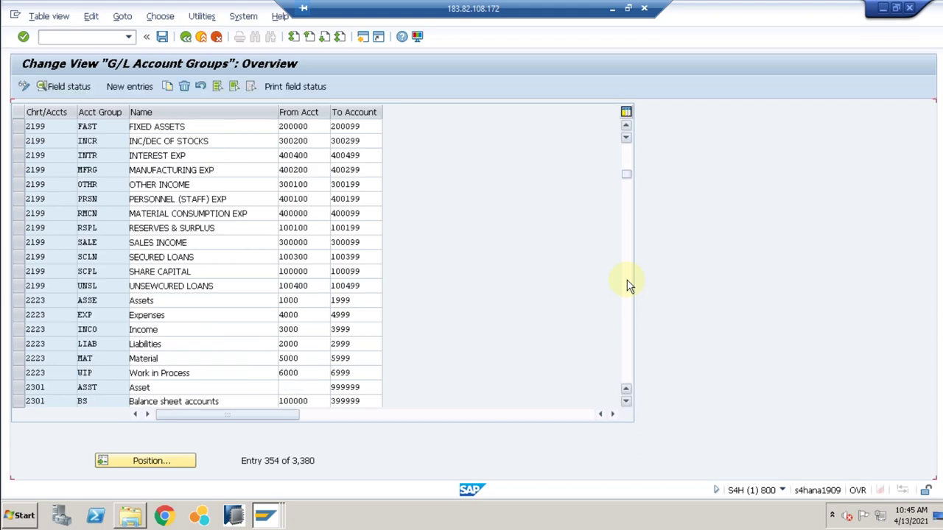
{"action": "scroll", "coordinate": [629, 285], "scroll_direction": "down", "scroll_amount": 20}
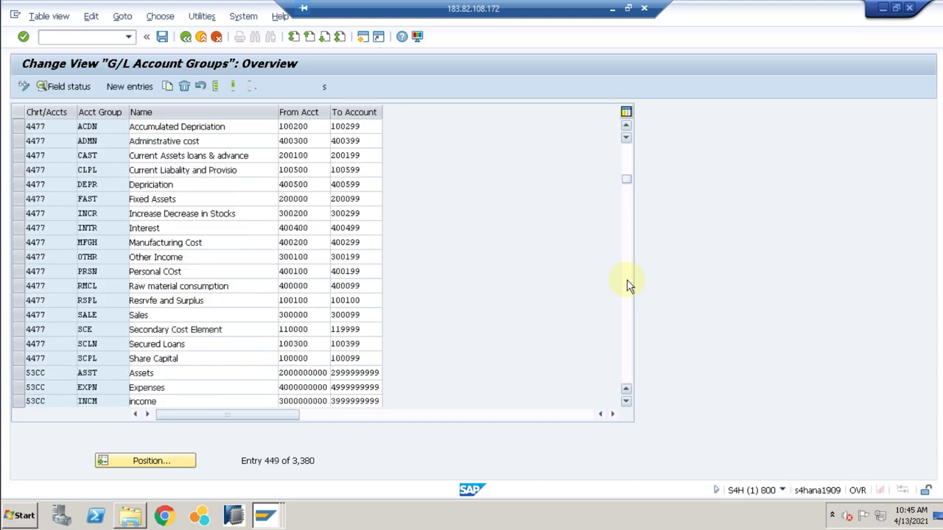
{"action": "scroll", "coordinate": [629, 286], "scroll_direction": "down", "scroll_amount": 20}
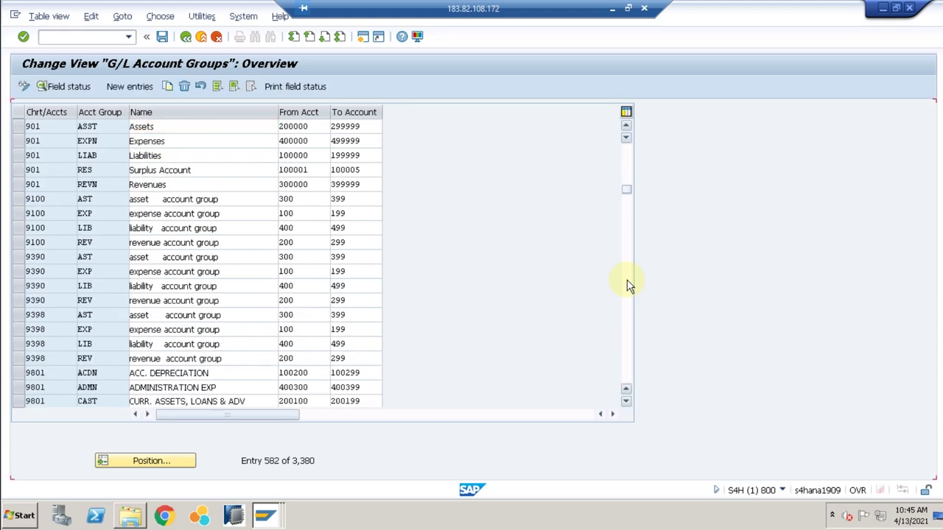
{"action": "scroll", "coordinate": [629, 286], "scroll_direction": "down", "scroll_amount": 20}
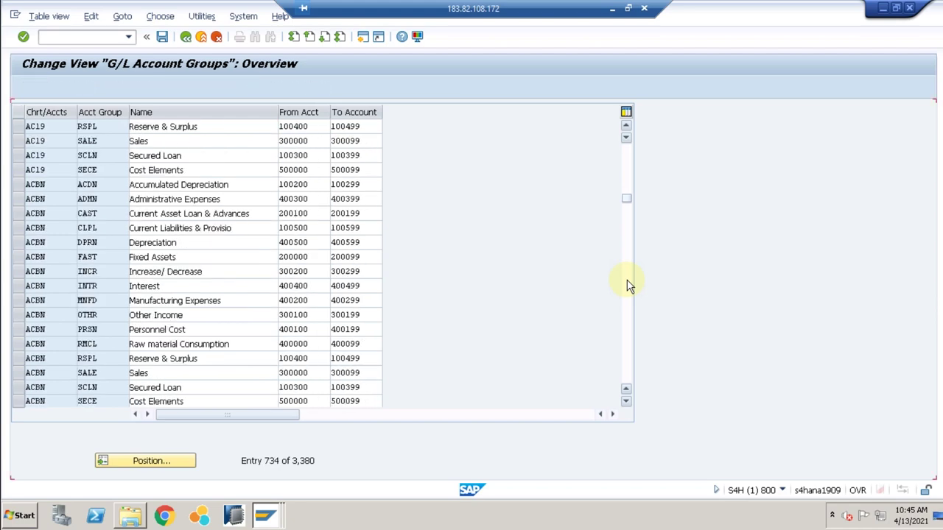
{"action": "scroll", "coordinate": [630, 285], "scroll_direction": "down", "scroll_amount": 6}
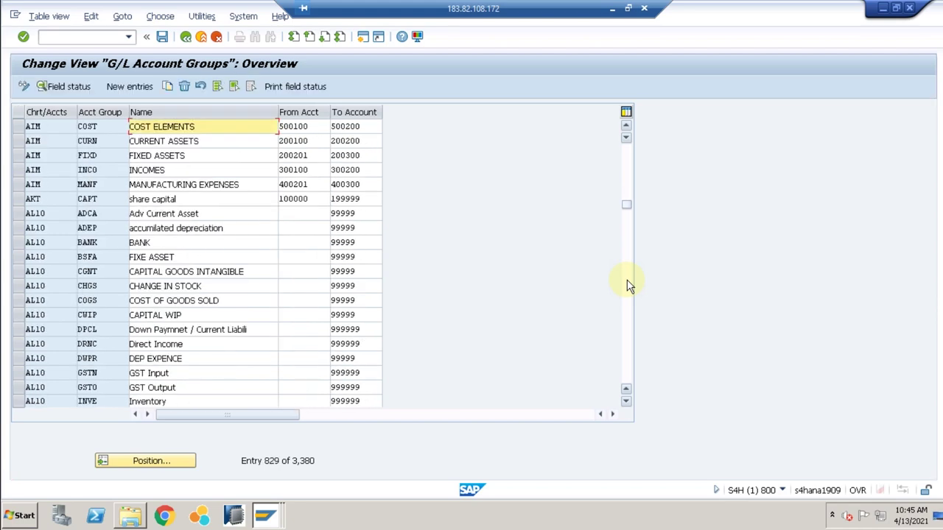
{"action": "scroll", "coordinate": [630, 286], "scroll_direction": "up", "scroll_amount": 6}
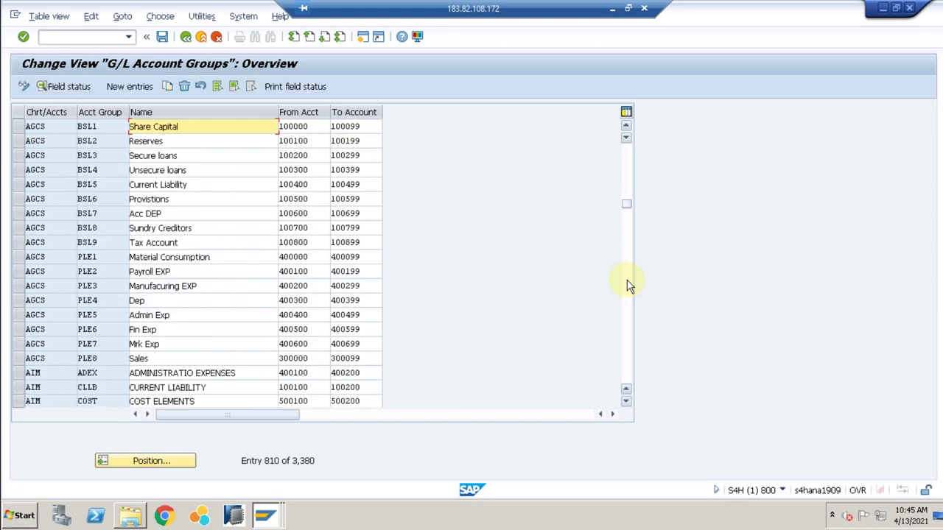
{"action": "scroll", "coordinate": [630, 285], "scroll_direction": "up", "scroll_amount": 6}
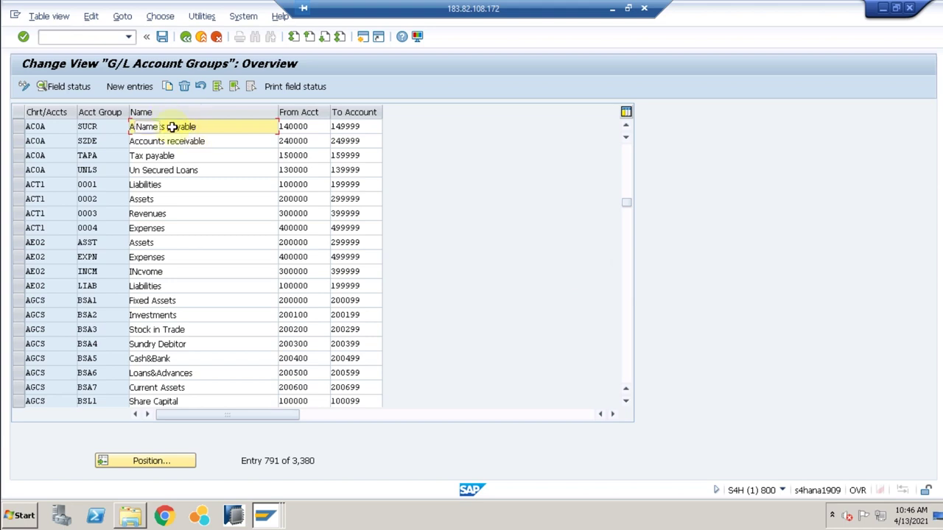
Start new G/L account group entries, with chart of accounts TR00 and account group trPL in the first row.
{"action": "left_click", "coordinate": [127, 87]}
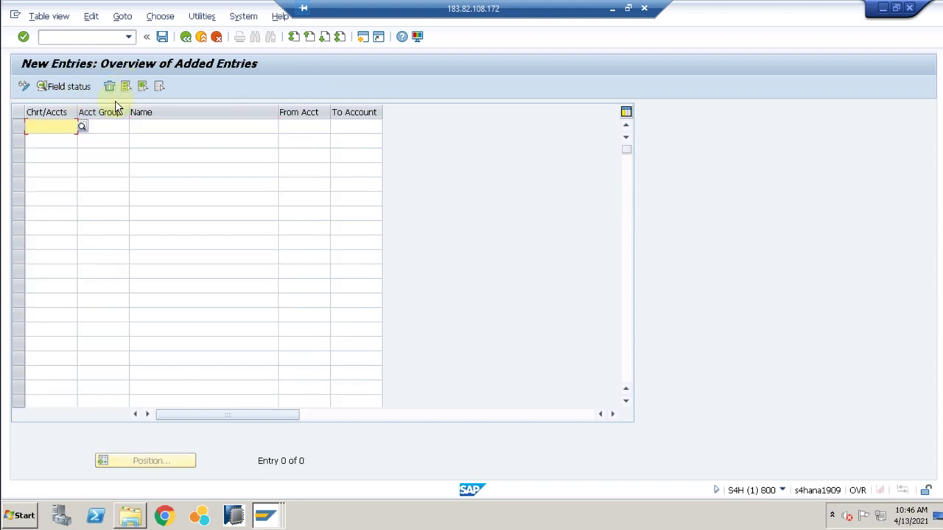
{"action": "type", "text": "tr"}
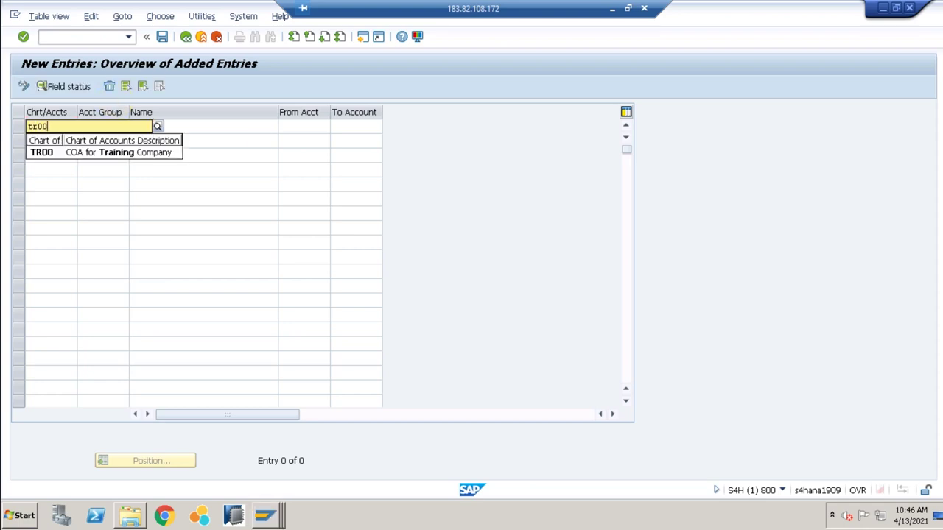
{"action": "type", "text": "00"}
{"action": "key", "text": "Down"}
{"action": "key", "text": "Return"}
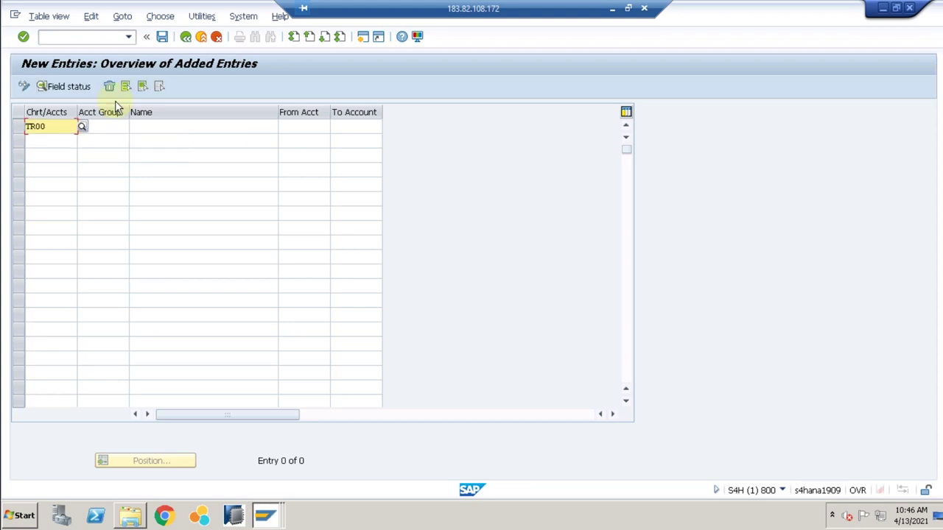
{"action": "left_click", "coordinate": [115, 125]}
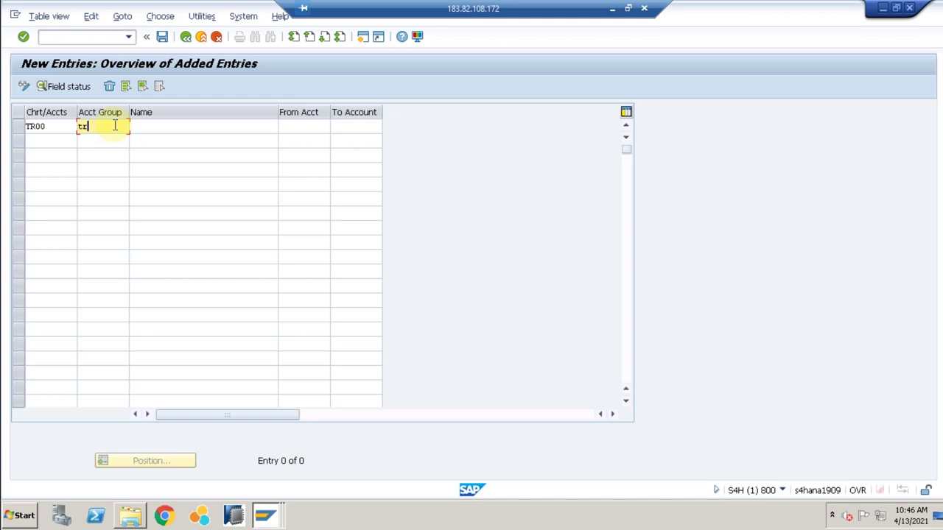
Add a second entry for chart of accounts TR00 with account group TRAS.
{"action": "left_click", "coordinate": [55, 142]}
{"action": "type", "text": "TR00"}
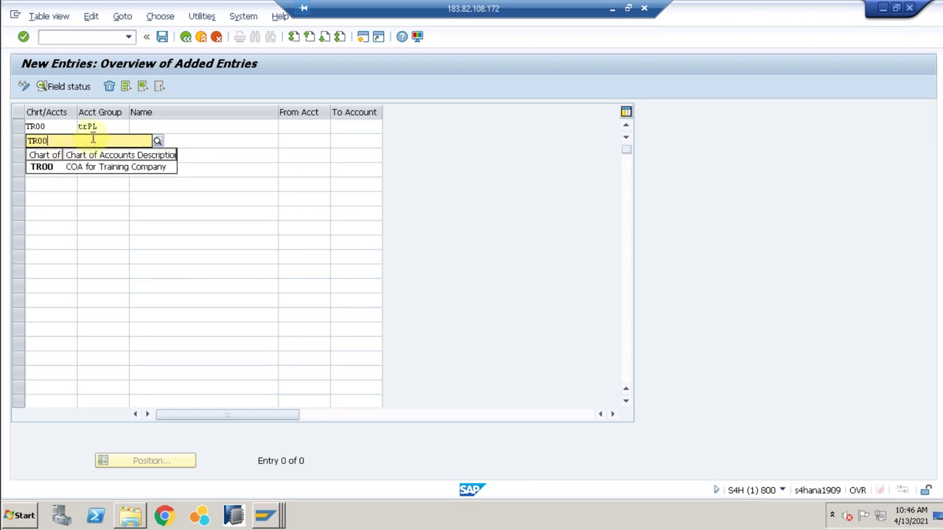
{"action": "left_click", "coordinate": [83, 167]}
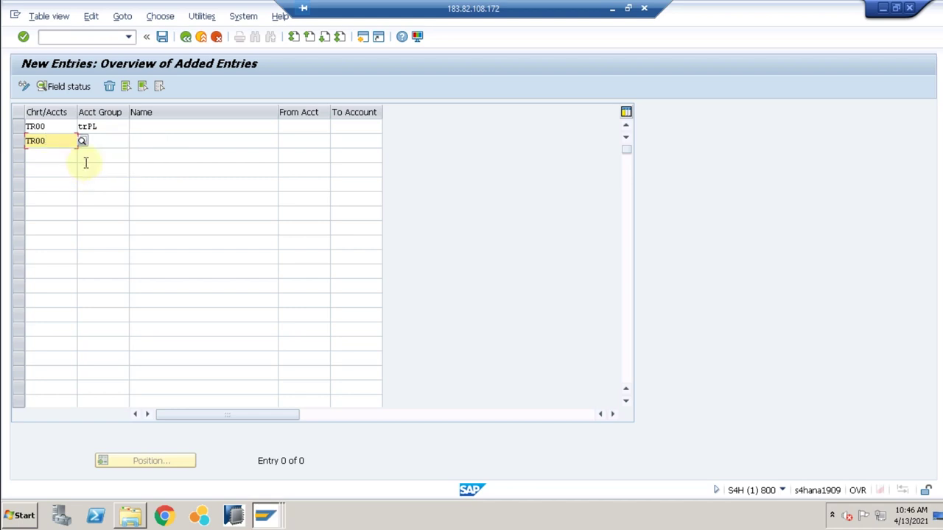
{"action": "left_click", "coordinate": [97, 143]}
{"action": "type", "text": "t"}
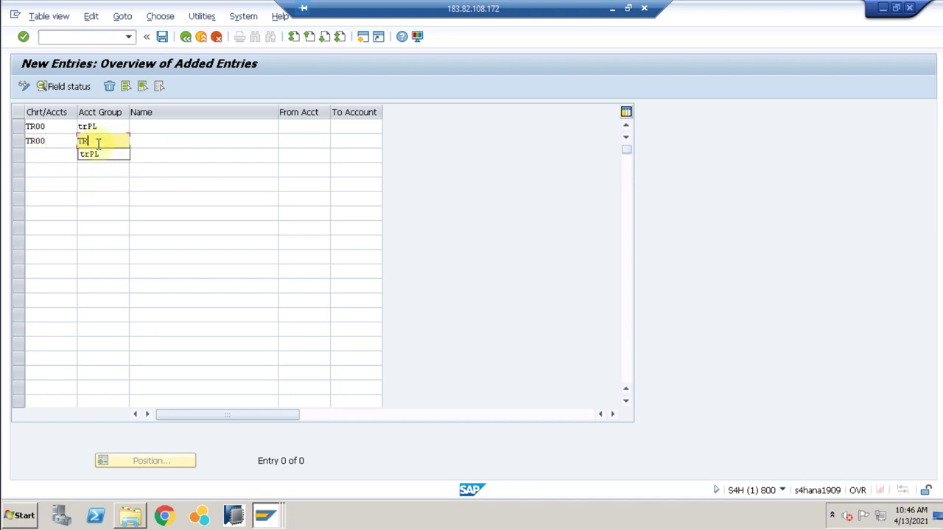
{"action": "type", "text": "RAS"}
Add a third entry for chart of accounts TR00 with account group TRLI.
{"action": "left_click", "coordinate": [66, 156]}
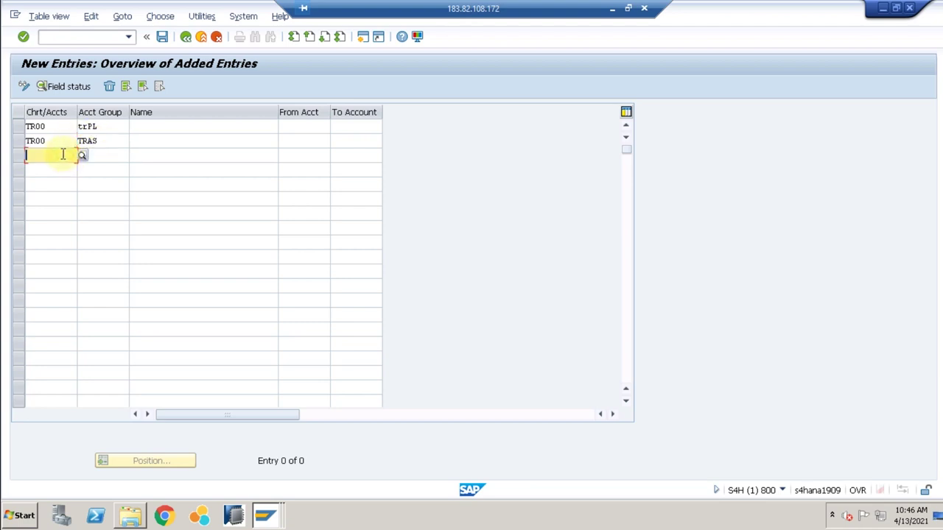
{"action": "type", "text": "tr00"}
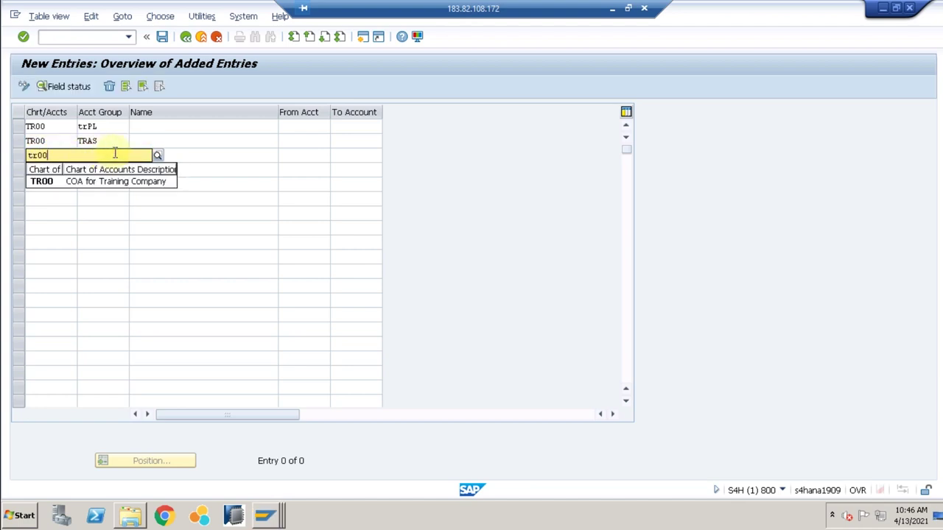
{"action": "key", "text": "Tab"}
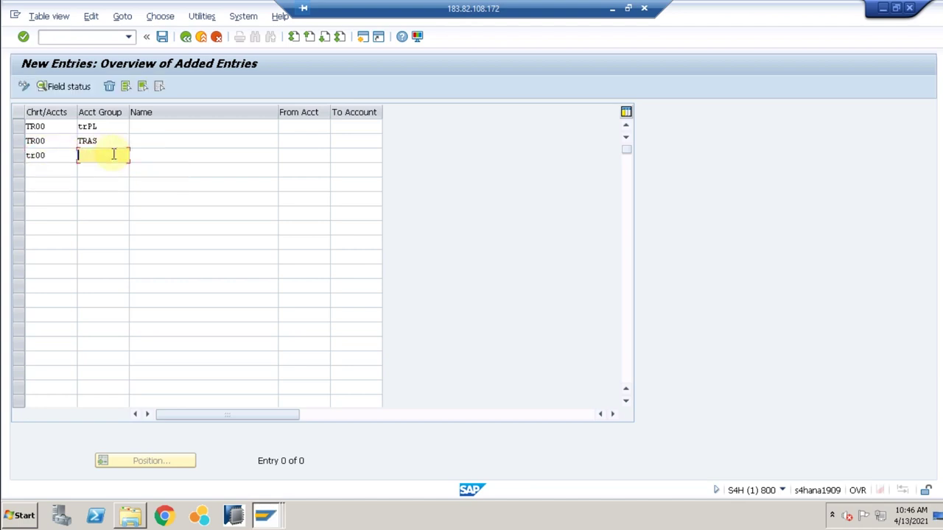
{"action": "type", "text": "TRLI"}
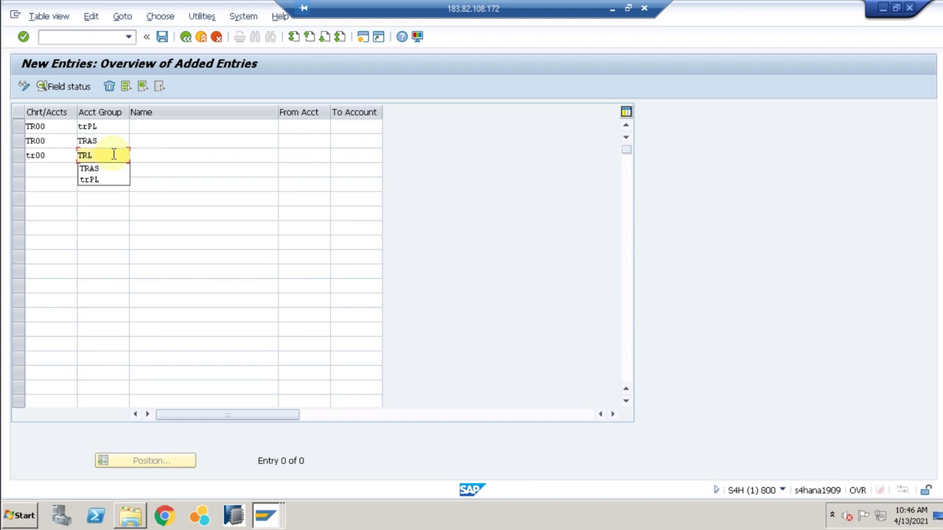
Add a fourth entry for chart of accounts TR00 with account group CASH.
{"action": "left_click", "coordinate": [55, 169]}
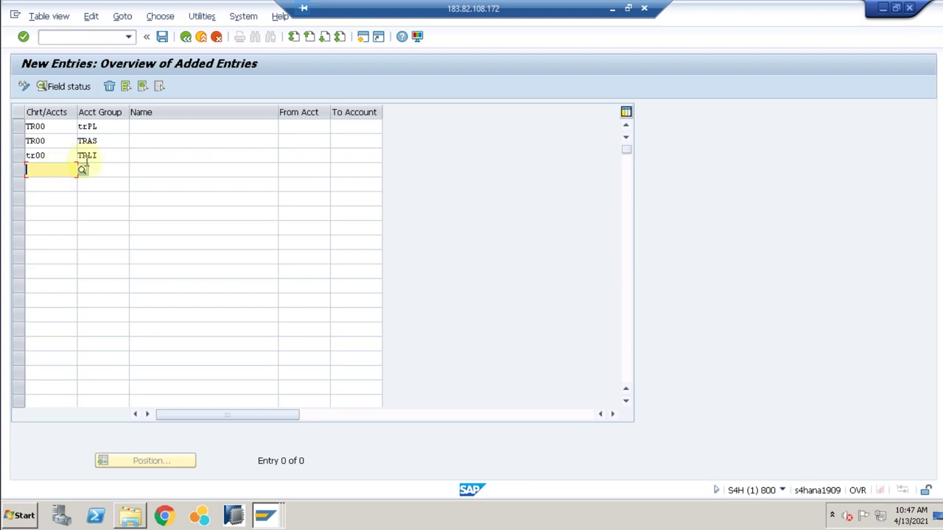
{"action": "type", "text": "TR00"}
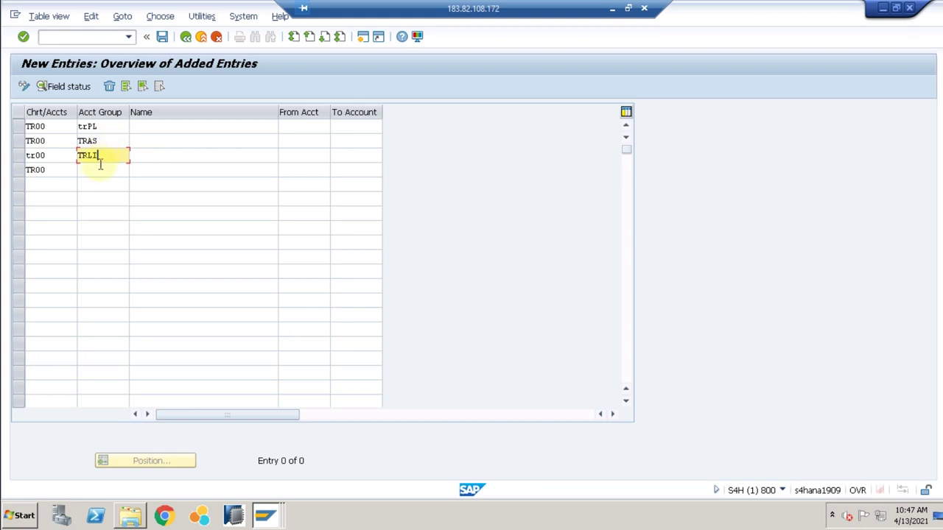
{"action": "left_click", "coordinate": [103, 169]}
{"action": "type", "text": "TR"}
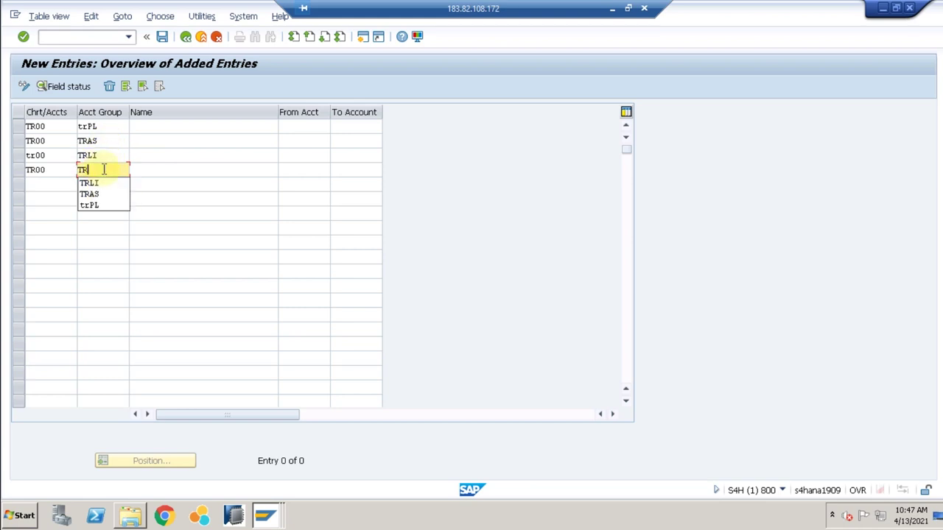
{"action": "key", "text": "BackSpace"}
{"action": "key", "text": "BackSpace"}
{"action": "type", "text": "C"}
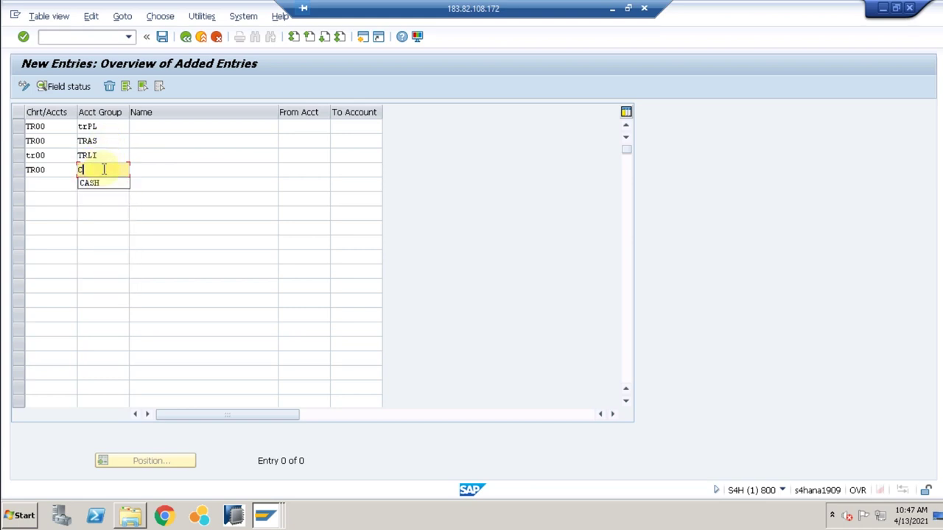
{"action": "type", "text": "ASH"}
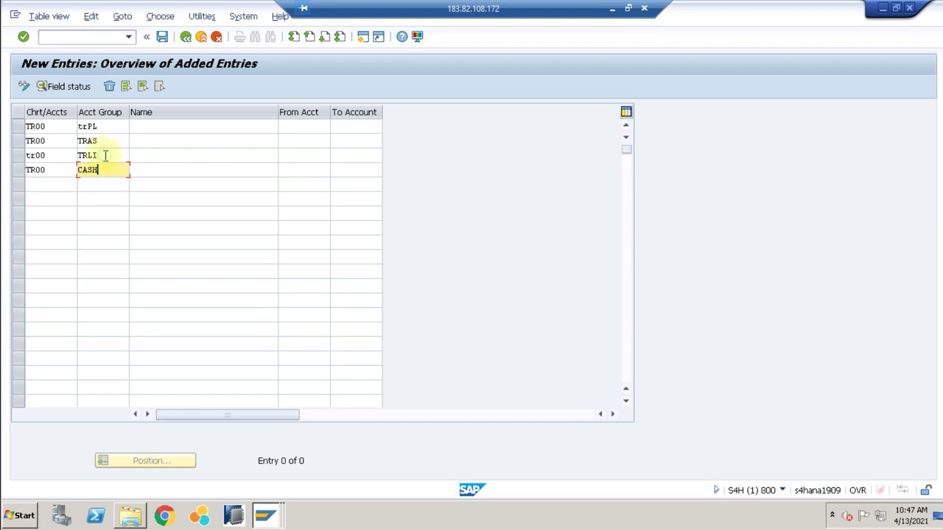
Change the account group code in the third entry to LIAB.
{"action": "left_click", "coordinate": [105, 155]}
{"action": "key", "text": "BackSpace"}
{"action": "key", "text": "BackSpace"}
{"action": "key", "text": "BackSpace"}
{"action": "key", "text": "BackSpace"}
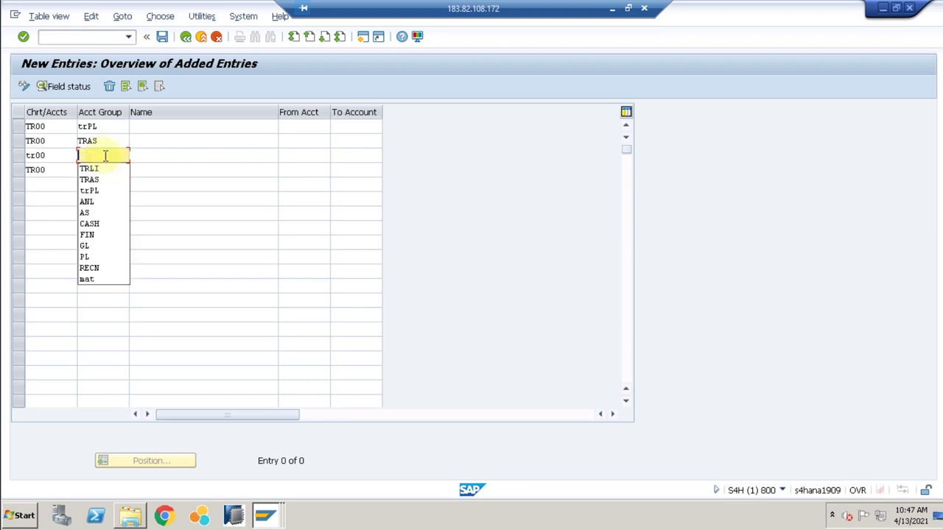
{"action": "type", "text": "LIAB"}
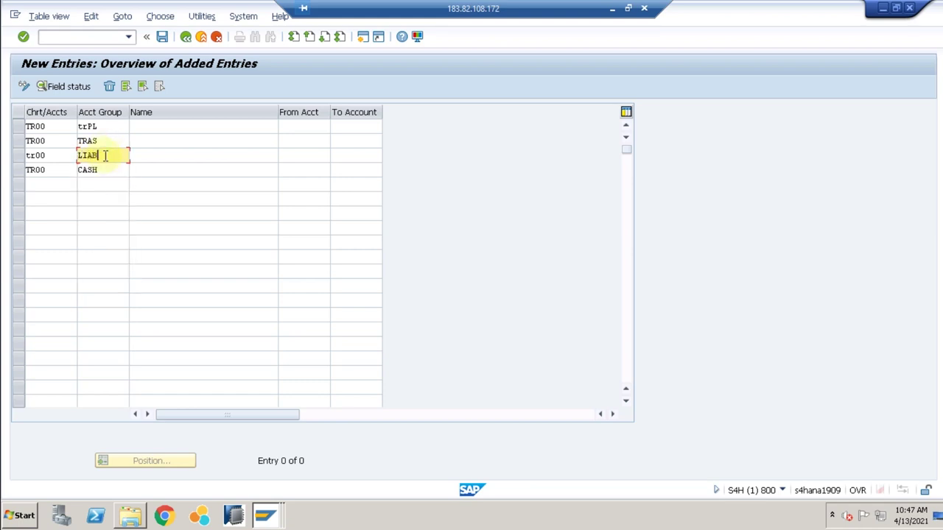
Change the account group code in the second entry to ASST.
{"action": "left_click", "coordinate": [106, 145]}
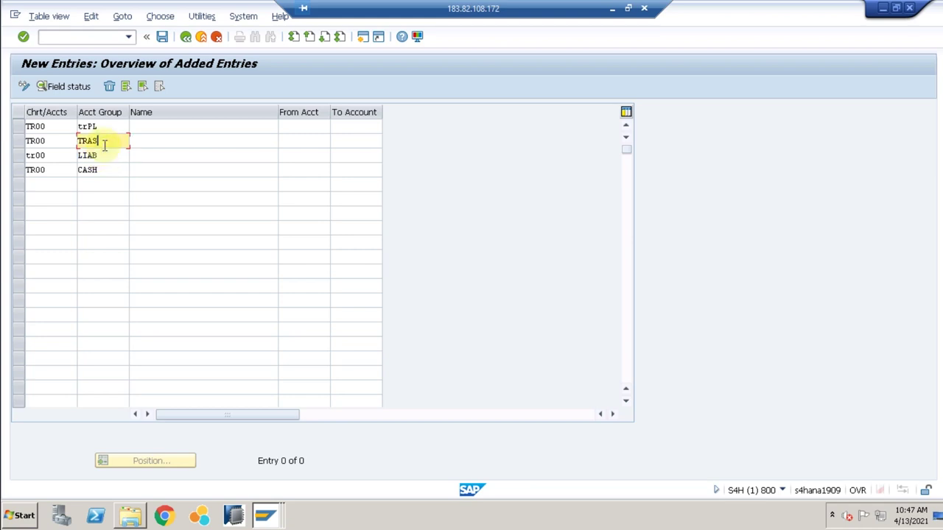
{"action": "key", "text": "BackSpace"}
{"action": "key", "text": "BackSpace"}
{"action": "key", "text": "BackSpace"}
{"action": "key", "text": "BackSpace"}
{"action": "type", "text": "ASS"}
{"action": "type", "text": "E"}
{"action": "key", "text": "BackSpace"}
{"action": "type", "text": "T"}
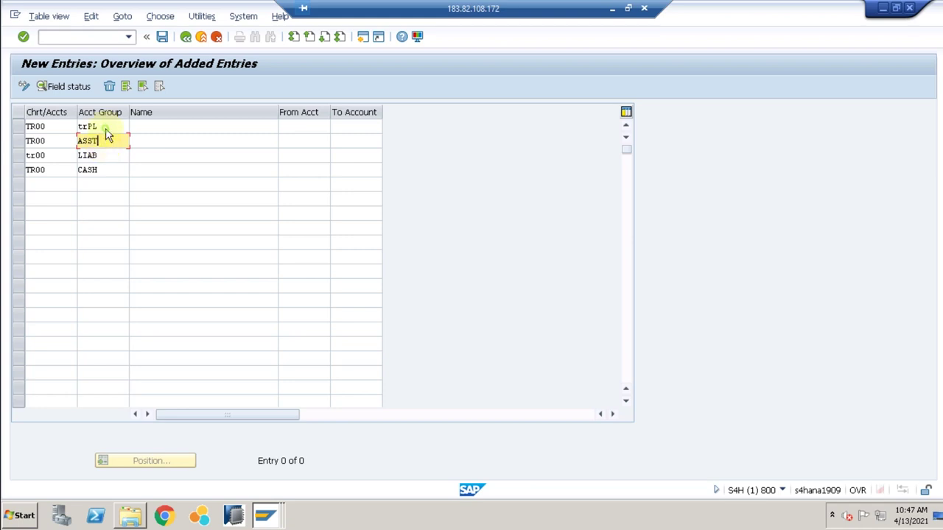
Change the account group code in the first entry to EXPE.
{"action": "left_click", "coordinate": [107, 128]}
{"action": "key", "text": "BackSpace"}
{"action": "key", "text": "BackSpace"}
{"action": "key", "text": "BackSpace"}
{"action": "key", "text": "BackSpace"}
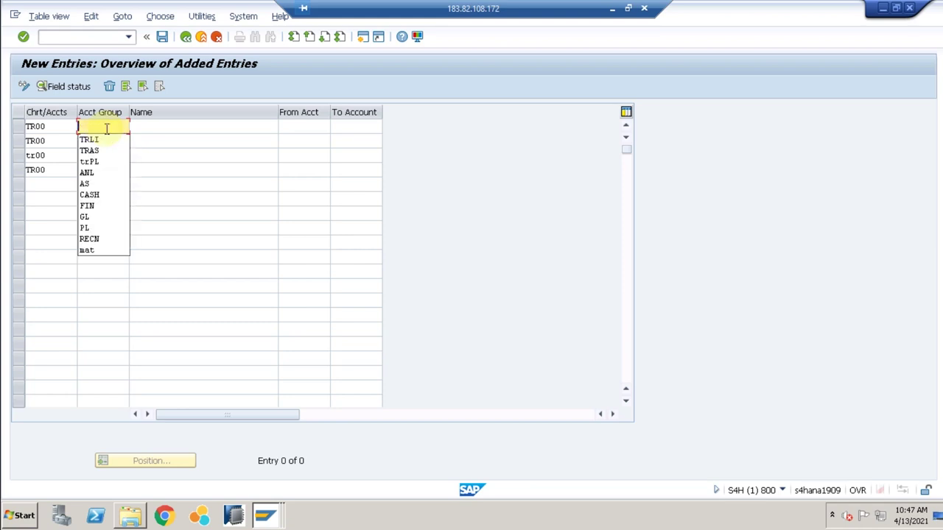
{"action": "type", "text": "EXP"}
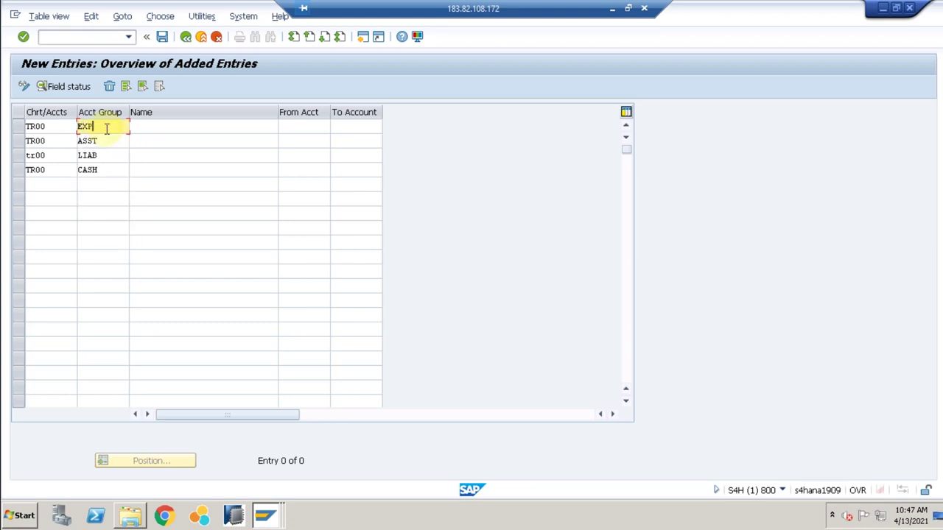
{"action": "type", "text": "e"}
Name the first three account groups PL Accounts, Assets and Liabilities.
{"action": "left_click", "coordinate": [156, 127]}
{"action": "type", "text": "PL"}
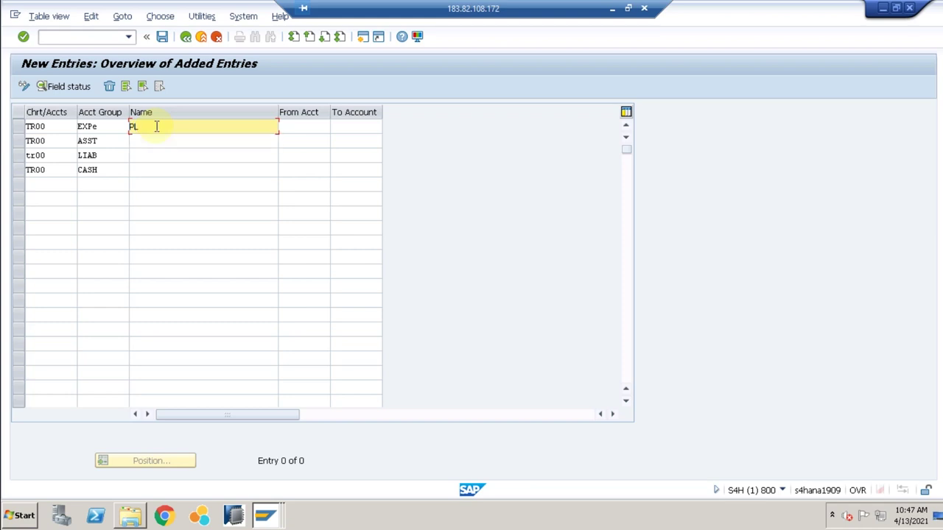
{"action": "type", "text": " Accounts"}
{"action": "key", "text": "Down"}
{"action": "type", "text": "Assets"}
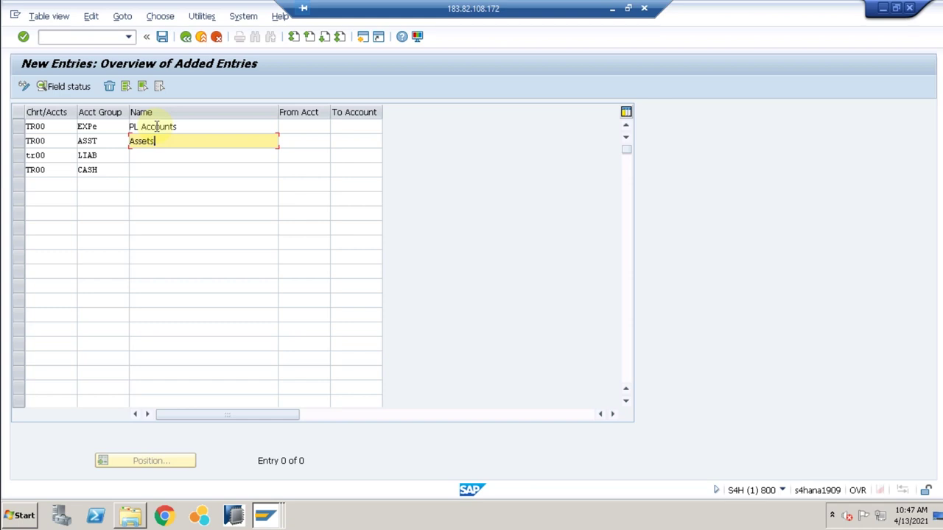
{"action": "key", "text": "Down"}
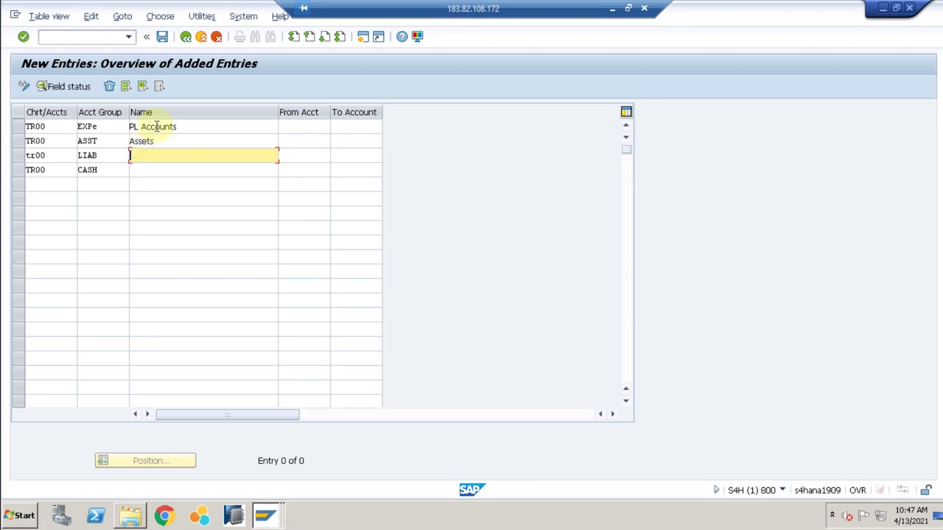
{"action": "type", "text": "Liabilities"}
Name the CASH account group Cash and Liquidity Assets.
{"action": "left_click", "coordinate": [156, 170]}
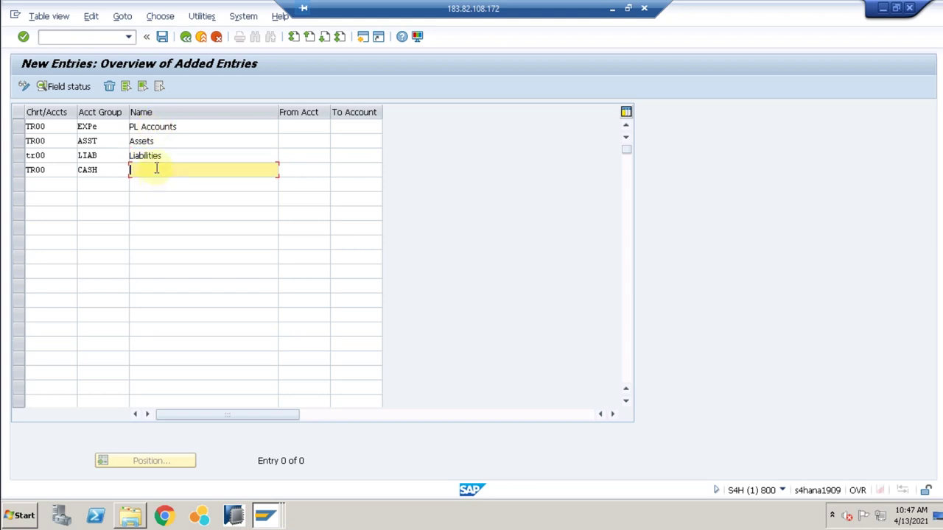
{"action": "type", "text": "Cash and Cash "}
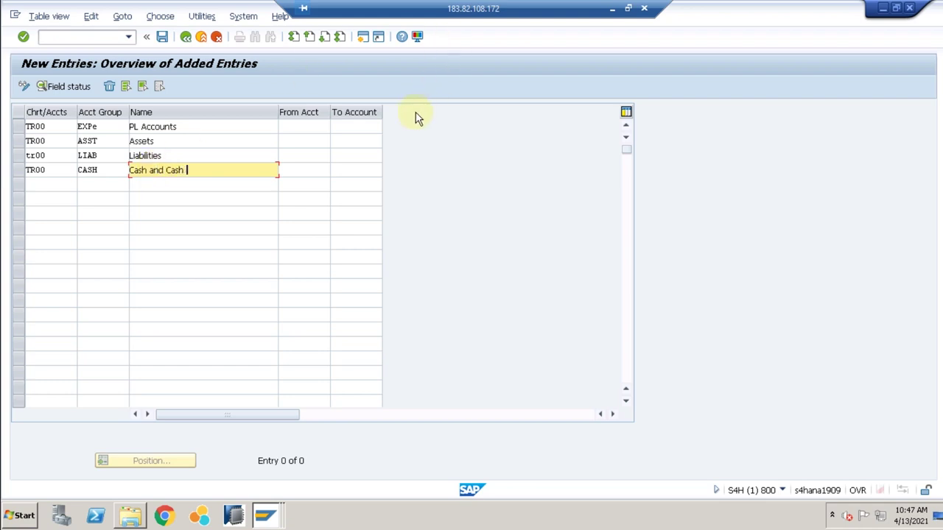
{"action": "type", "text": "Equelants"}
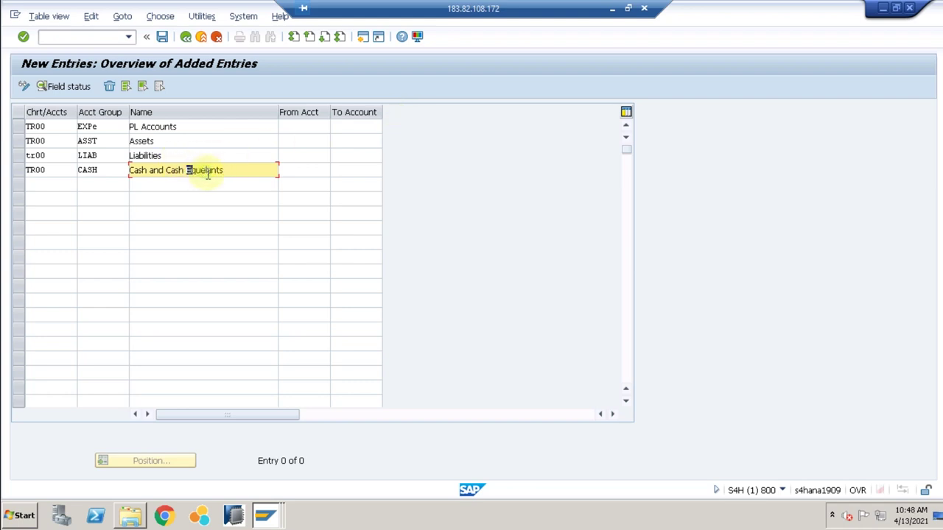
{"action": "left_click", "coordinate": [246, 170]}
{"action": "key", "text": "BackSpace"}
{"action": "key", "text": "BackSpace"}
{"action": "key", "text": "BackSpace"}
{"action": "key", "text": "BackSpace"}
{"action": "key", "text": "BackSpace"}
{"action": "key", "text": "BackSpace"}
{"action": "key", "text": "BackSpace"}
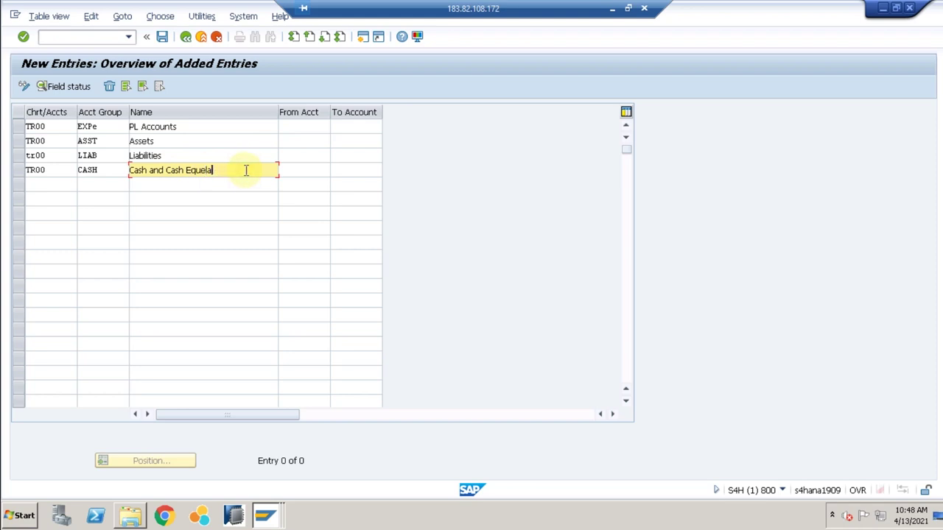
{"action": "type", "text": "ui"}
{"action": "type", "text": "l"}
{"action": "key", "text": "BackSpace"}
{"action": "key", "text": "BackSpace"}
{"action": "key", "text": "BackSpace"}
{"action": "key", "text": "BackSpace"}
{"action": "key", "text": "BackSpace"}
{"action": "key", "text": "BackSpace"}
{"action": "key", "text": "BackSpace"}
{"action": "key", "text": "BackSpace"}
{"action": "key", "text": "BackSpace"}
{"action": "key", "text": "BackSpace"}
{"action": "type", "text": "Liquidity Assets"}
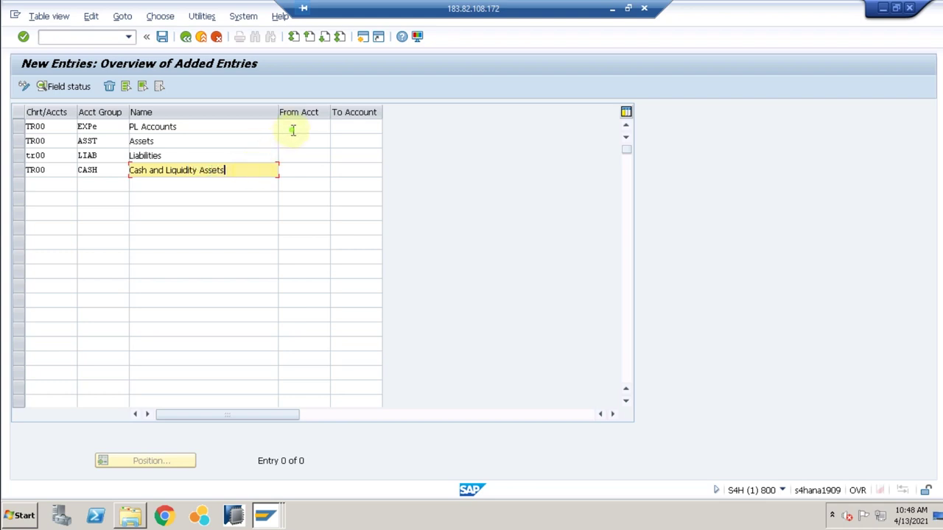
Set the starting account of the PL Accounts group to 100000.
{"action": "left_click", "coordinate": [293, 131]}
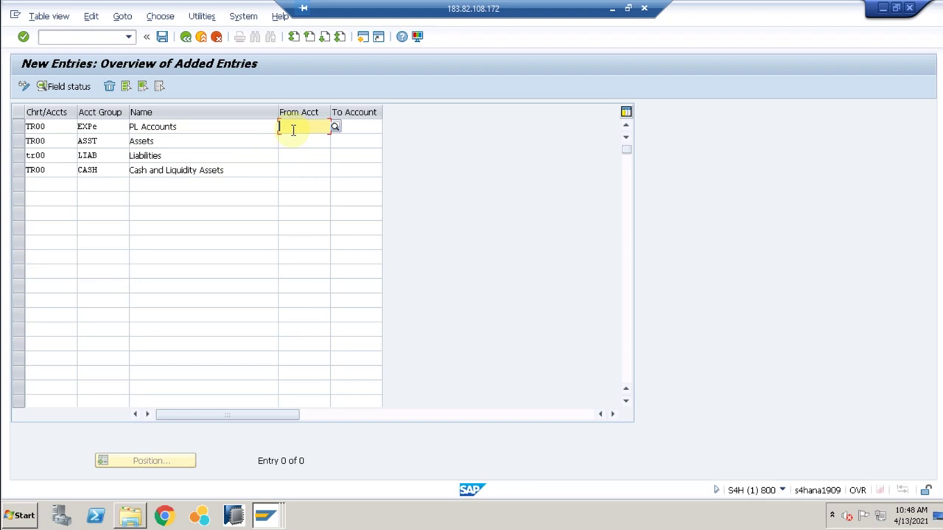
{"action": "type", "text": "1"}
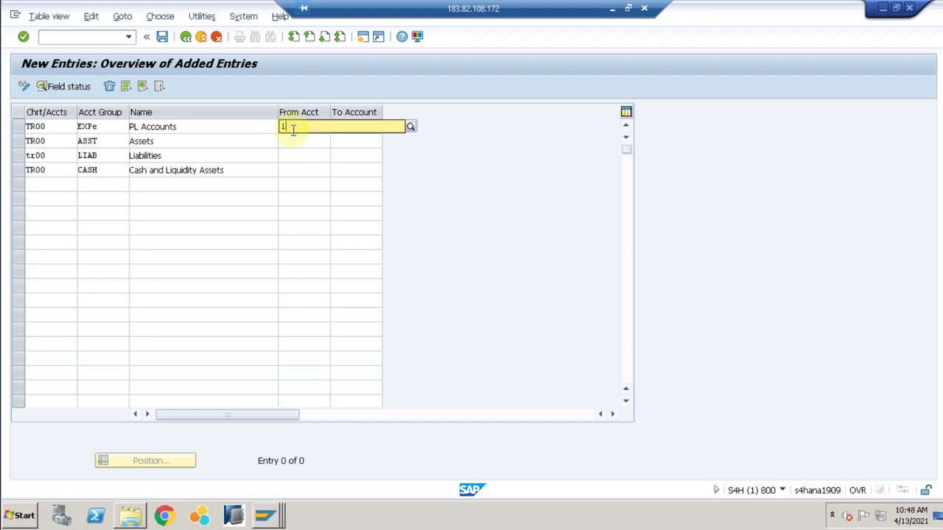
{"action": "type", "text": "00000"}
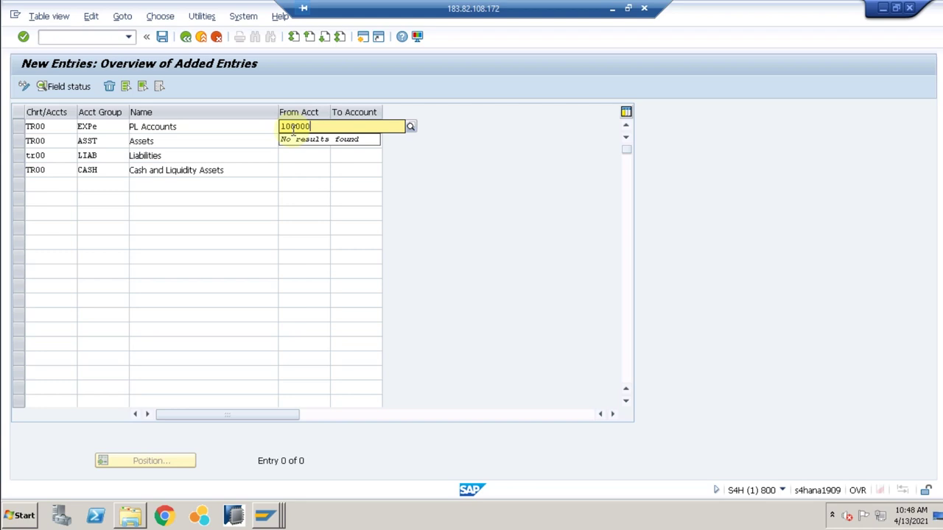
{"action": "key", "text": "BackSpace"}
{"action": "type", "text": "0"}
{"action": "key", "text": "Tab"}
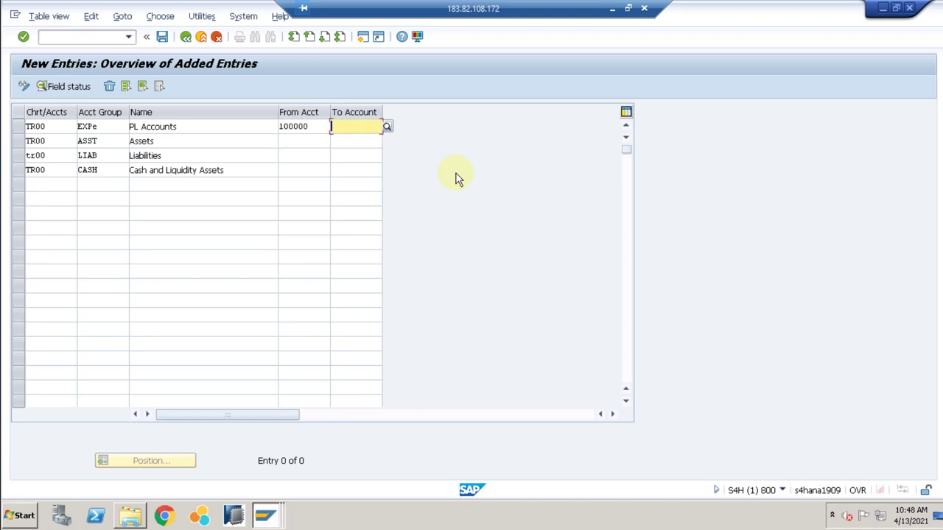
{"action": "type", "text": "999999"}
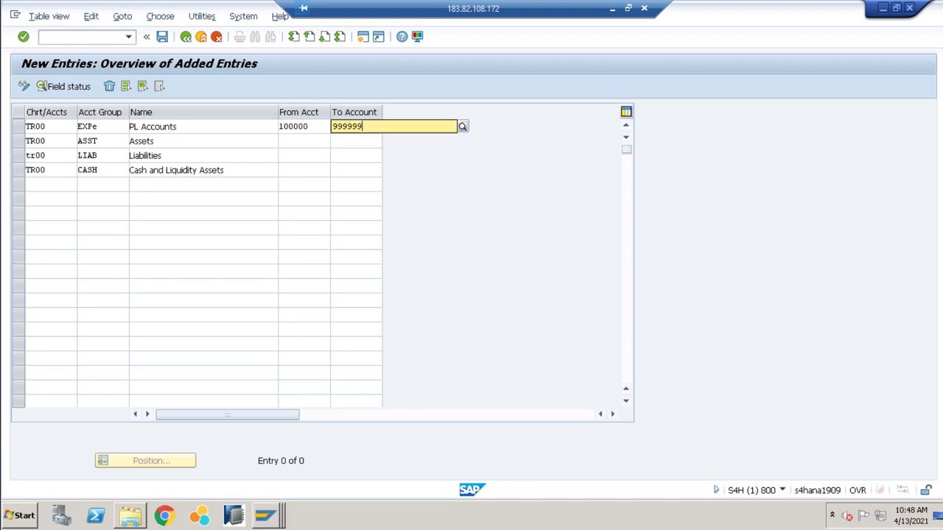
{"action": "type", "text": "9999"}
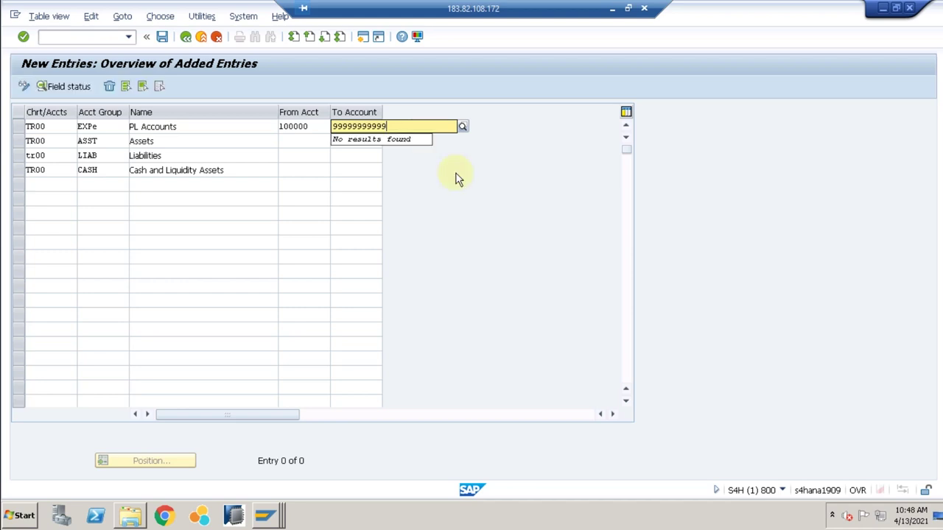
{"action": "key", "text": "Return"}
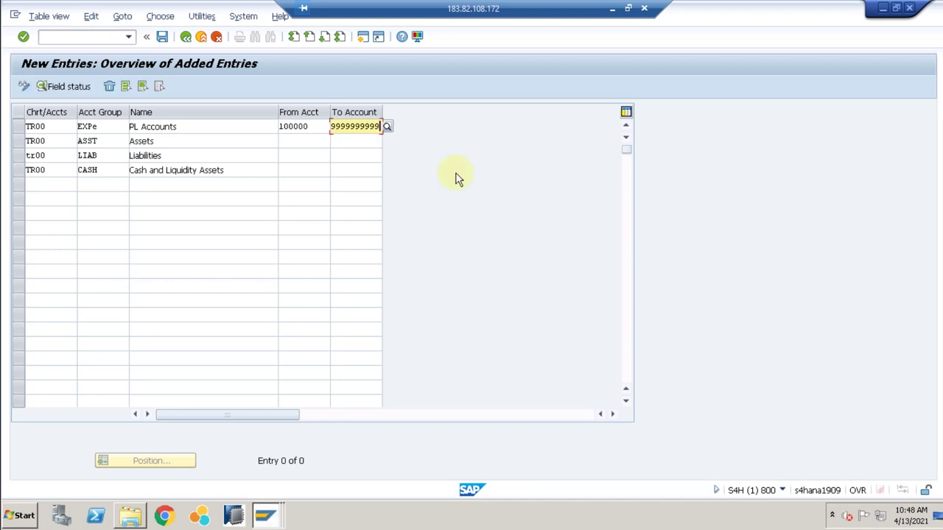
{"action": "key", "text": "BackSpace"}
{"action": "key", "text": "BackSpace"}
{"action": "key", "text": "BackSpace"}
{"action": "key", "text": "BackSpace"}
{"action": "key", "text": "BackSpace"}
{"action": "key", "text": "BackSpace"}
{"action": "key", "text": "BackSpace"}
{"action": "key", "text": "BackSpace"}
{"action": "key", "text": "BackSpace"}
{"action": "key", "text": "BackSpace"}
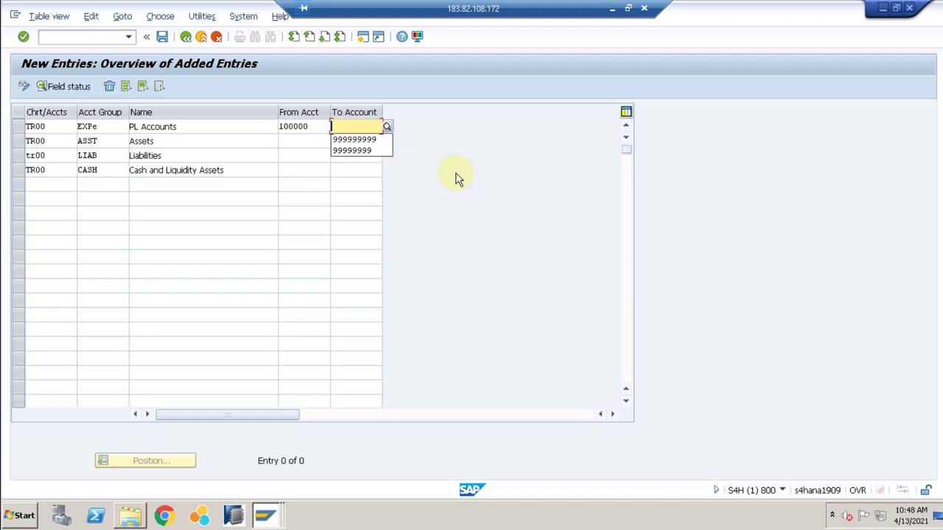
{"action": "type", "text": "9999999999"}
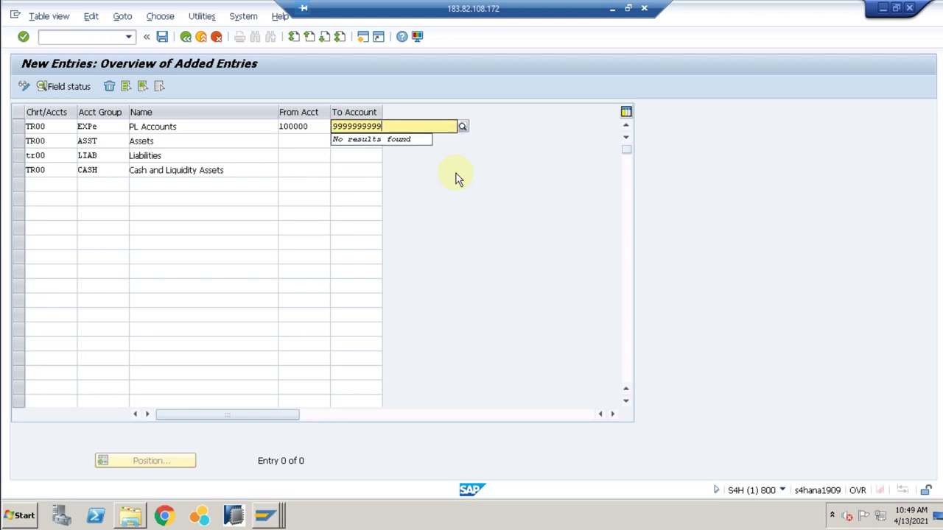
Copy the starting account 100000 from the PL Accounts group to the Assets, Liabilities and Cash and Liquidity Assets groups.
{"action": "left_click", "coordinate": [289, 141]}
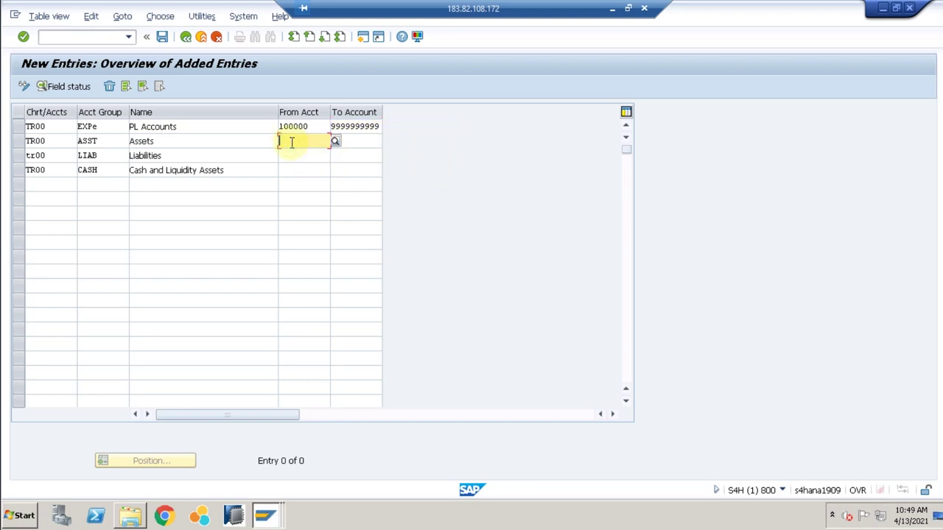
{"action": "left_click_drag", "start_coordinate": [308, 127], "coordinate": [266, 127]}
{"action": "key", "text": "ctrl+c"}
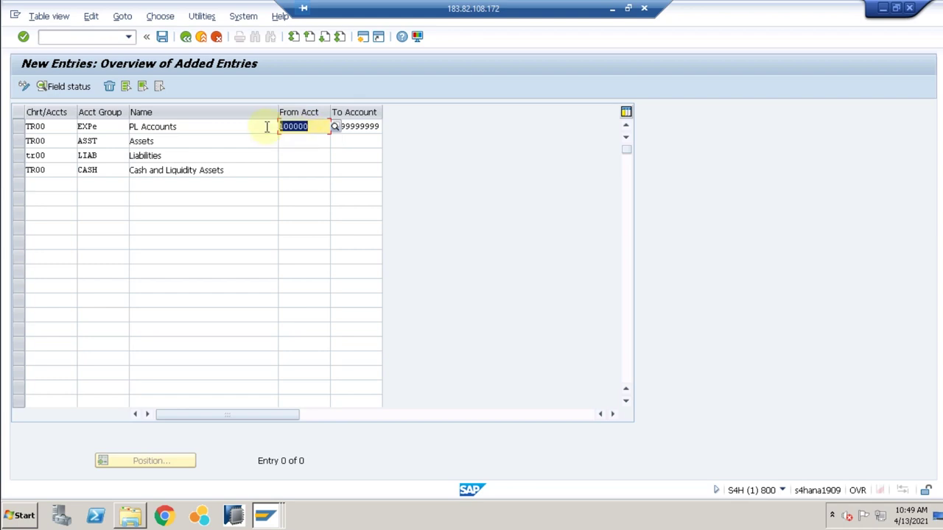
{"action": "left_click", "coordinate": [313, 142]}
{"action": "key", "text": "ctrl+v"}
{"action": "left_click", "coordinate": [305, 155]}
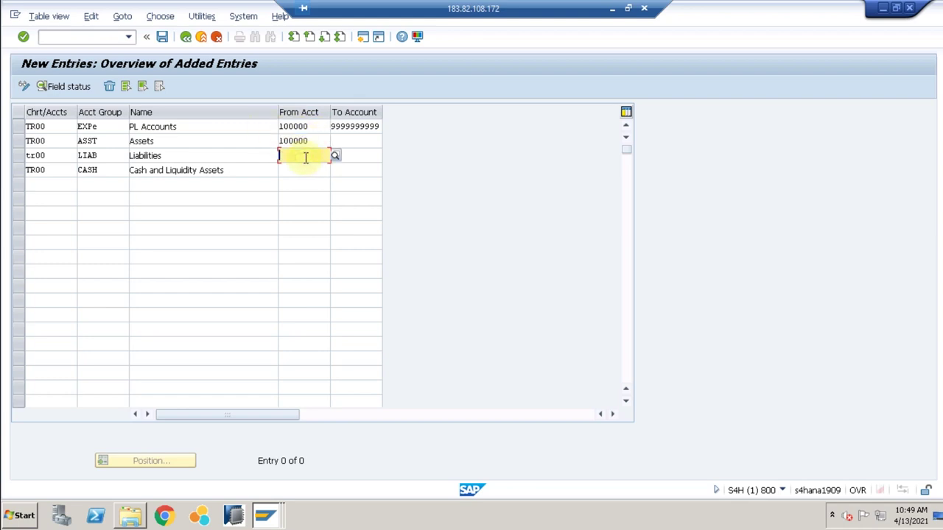
{"action": "key", "text": "ctrl+v"}
{"action": "left_click", "coordinate": [294, 170]}
{"action": "key", "text": "ctrl+v"}
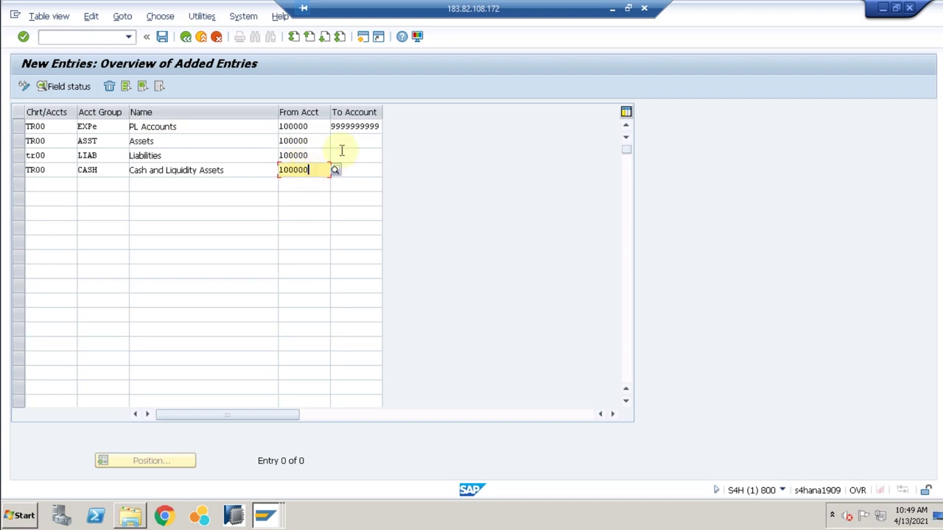
{"action": "left_click", "coordinate": [337, 141]}
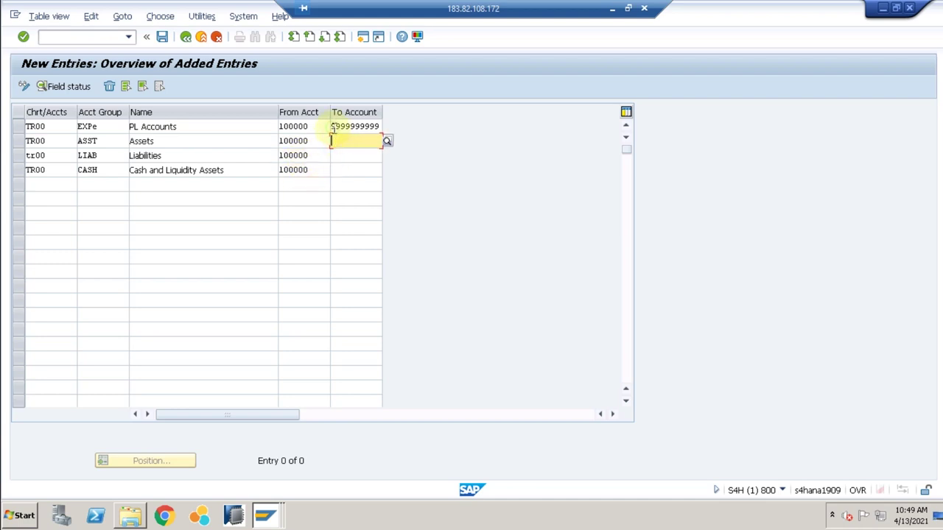
{"action": "left_click_drag", "start_coordinate": [335, 127], "coordinate": [381, 130]}
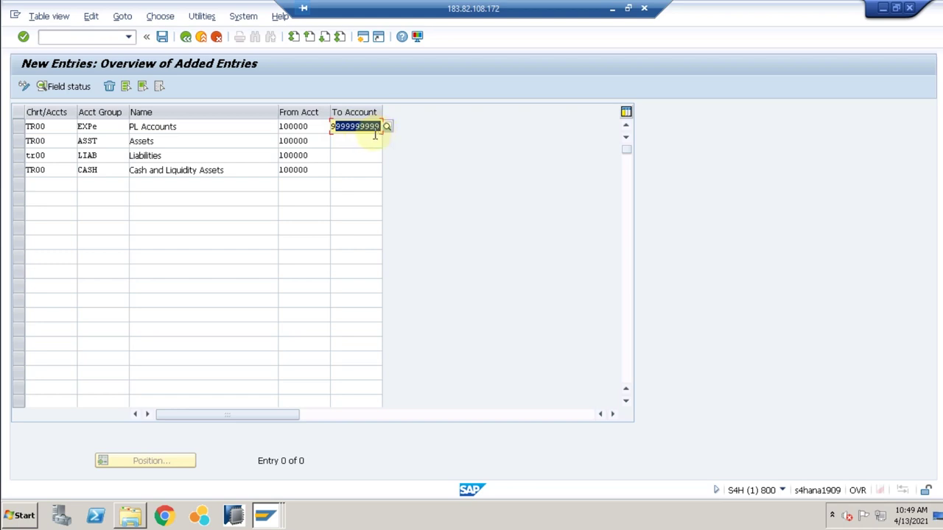
{"action": "key", "text": "Right"}
{"action": "left_click", "coordinate": [343, 144]}
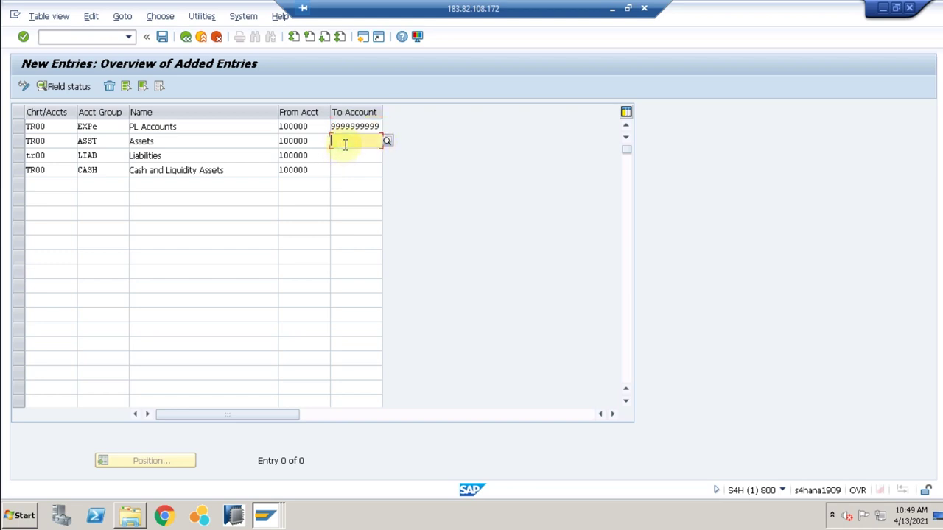
{"action": "left_click", "coordinate": [382, 127]}
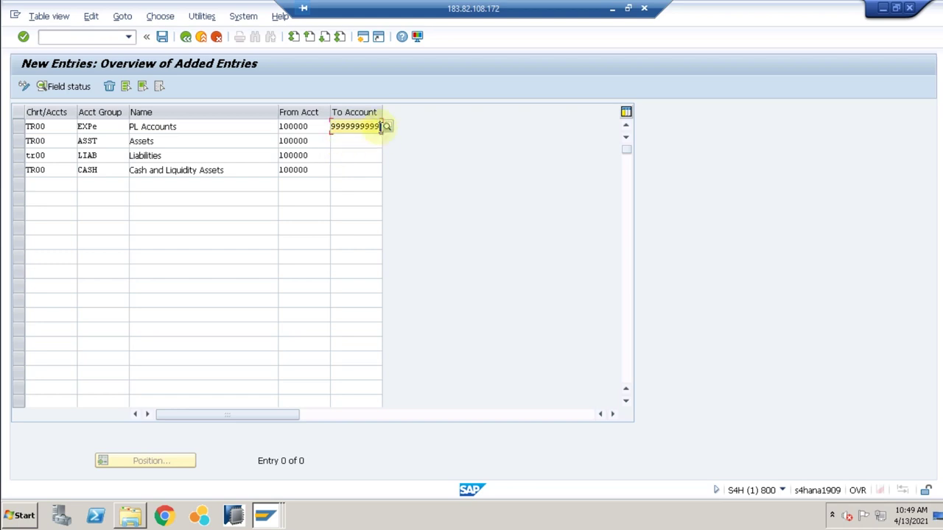
{"action": "double_click", "coordinate": [329, 126]}
{"action": "key", "text": "ctrl+c"}
{"action": "key", "text": "Right"}
{"action": "left_click", "coordinate": [342, 142]}
{"action": "key", "text": "ctrl+v"}
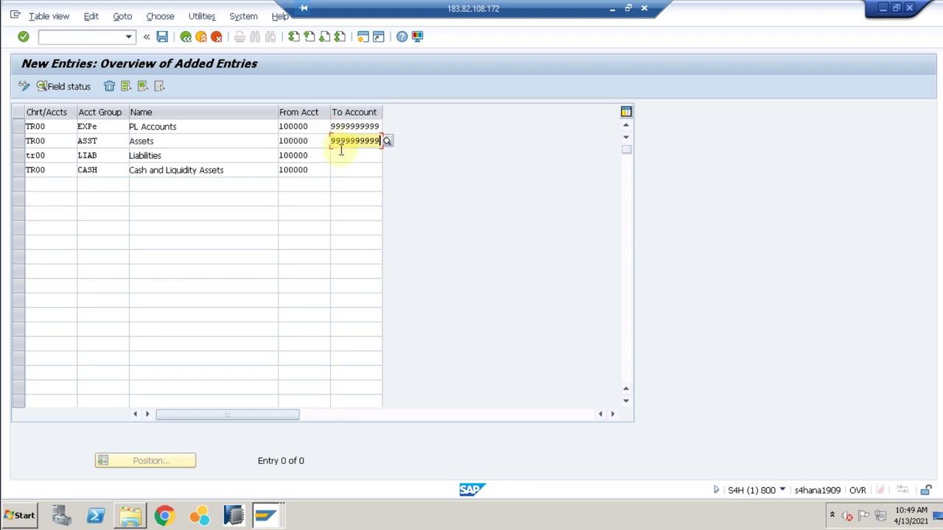
{"action": "left_click", "coordinate": [341, 155]}
{"action": "key", "text": "ctrl+v"}
{"action": "left_click", "coordinate": [342, 170]}
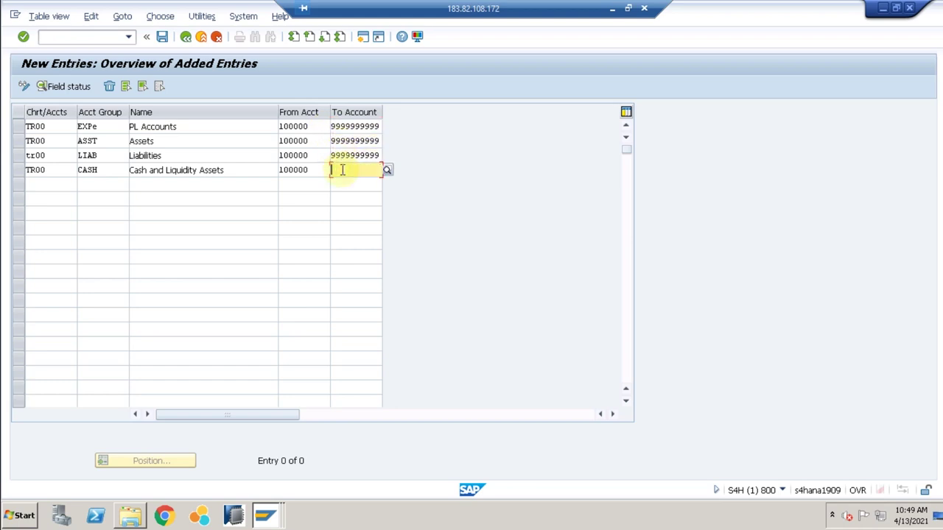
{"action": "key", "text": "ctrl+v"}
Validate and save the four new account group entries for chart of accounts TR00.
{"action": "key", "text": "Return"}
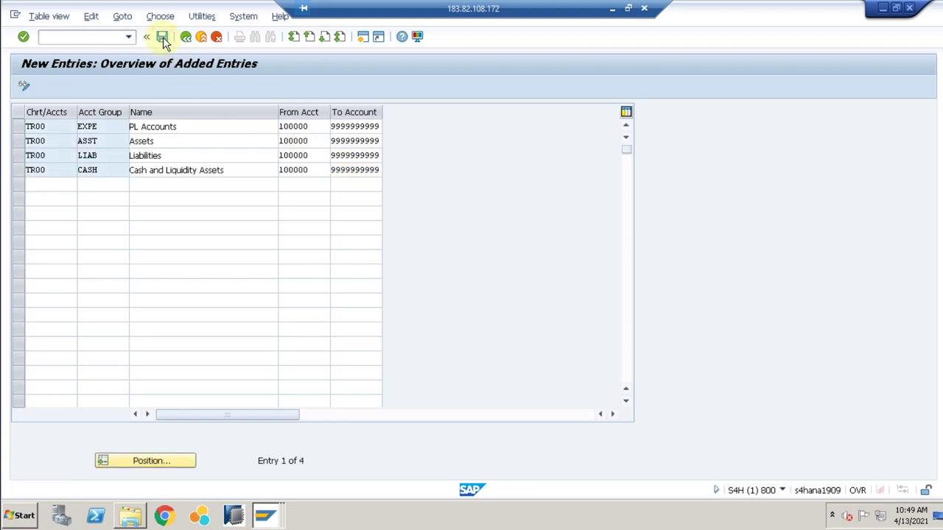
{"action": "left_click", "coordinate": [162, 37]}
{"action": "left_click", "coordinate": [204, 234]}
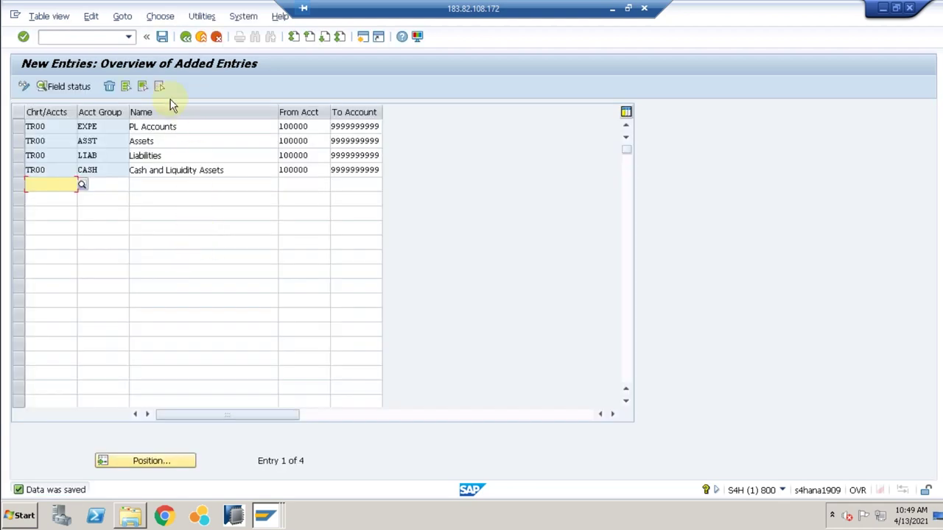
Rename the EXPE account group as Profit and Loss Accounts.
{"action": "left_click", "coordinate": [139, 128]}
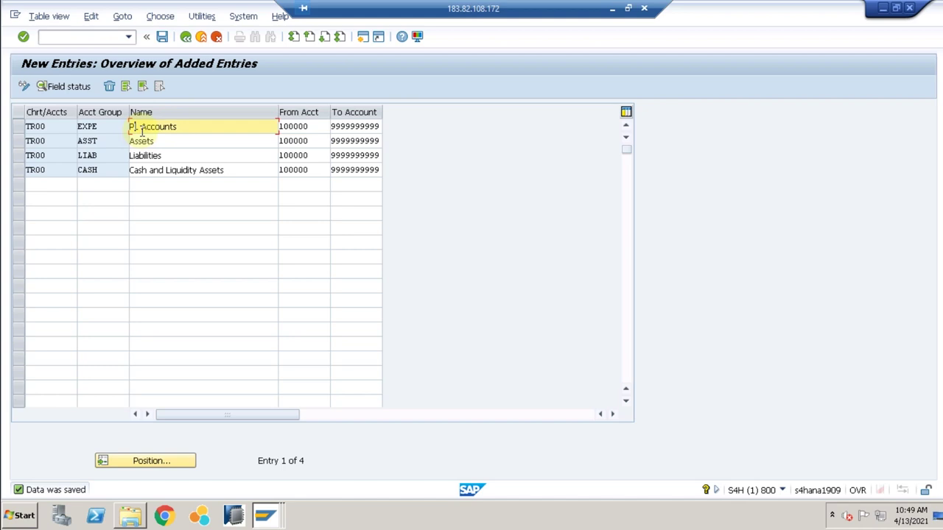
{"action": "type", "text": "rofit and Loss Accounts"}
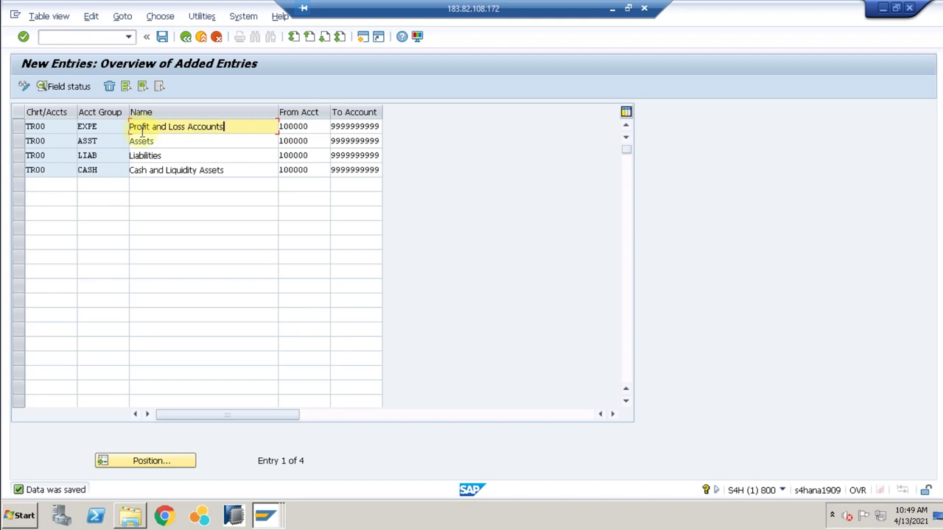
Rename the ASST account group as Fixed Asset Accounts.
{"action": "left_click", "coordinate": [137, 140]}
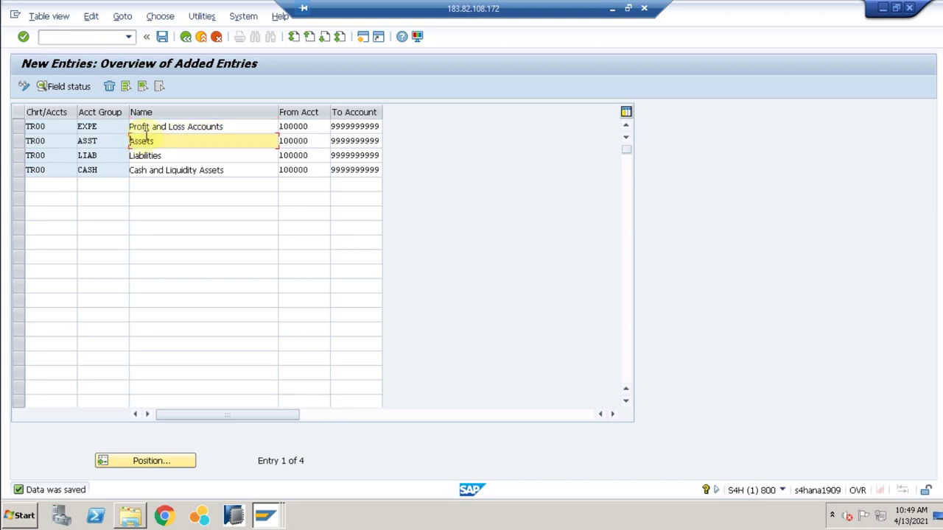
{"action": "type", "text": "Fixed"}
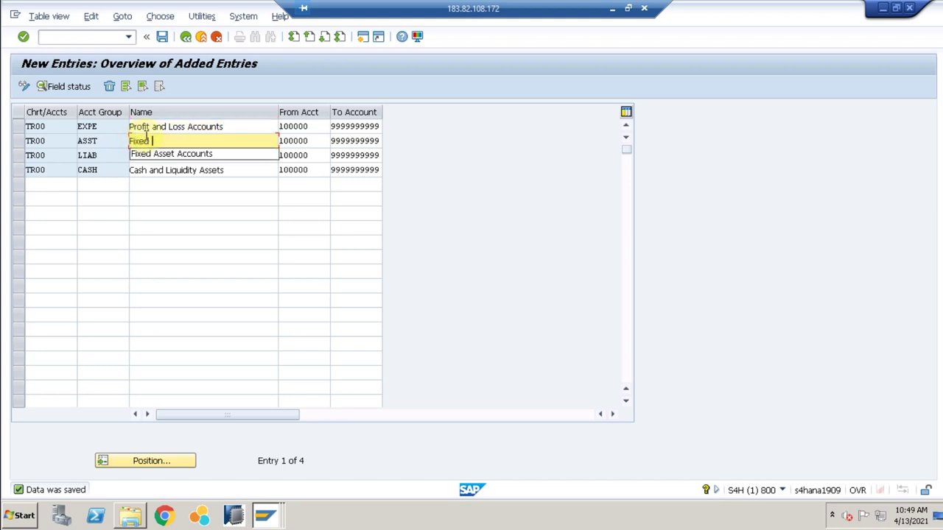
{"action": "key", "text": "Down"}
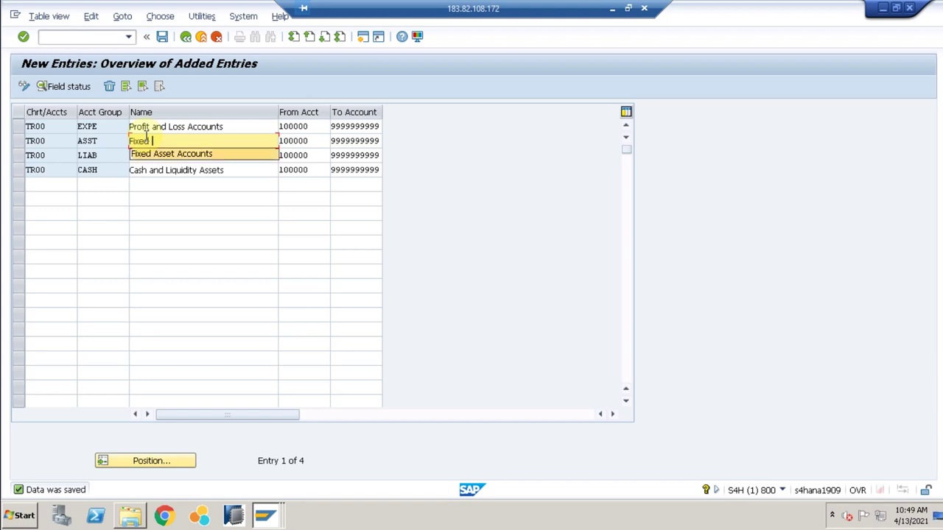
{"action": "key", "text": "Return"}
Clear the LIAB account group's name and enter Liabilities for it again.
{"action": "key", "text": "Down"}
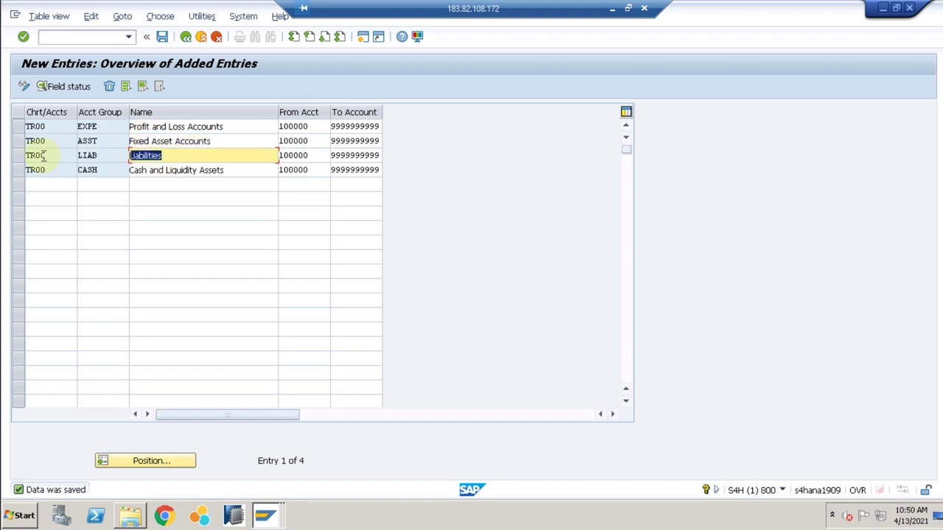
{"action": "key", "text": "Delete"}
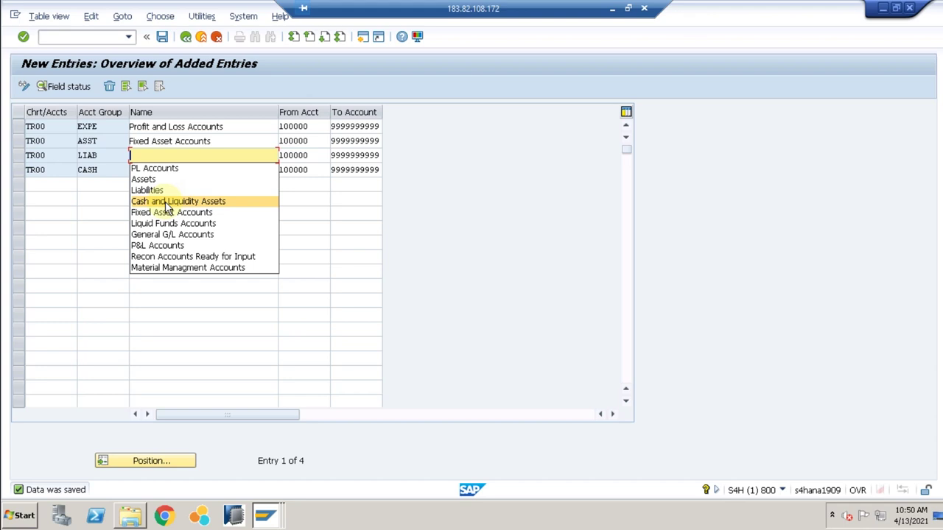
{"action": "left_click", "coordinate": [322, 213]}
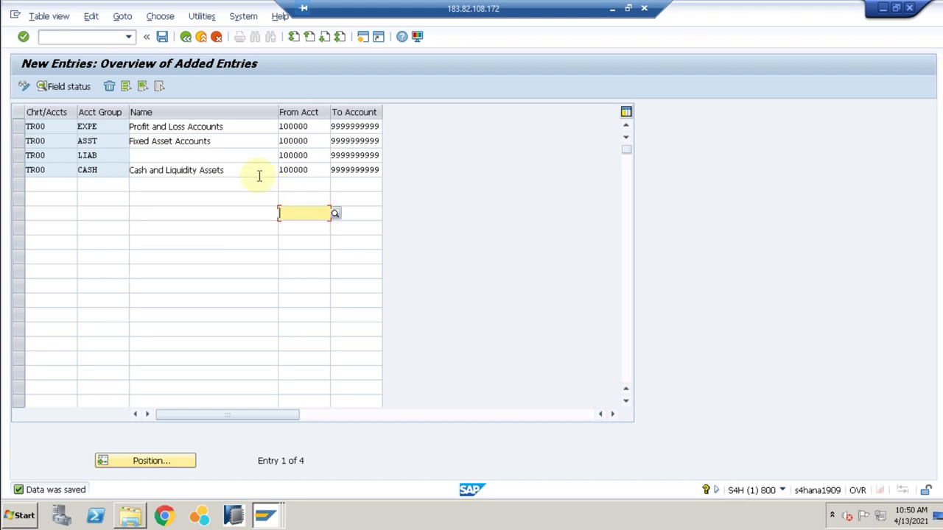
{"action": "left_click", "coordinate": [151, 155]}
{"action": "left_click", "coordinate": [151, 155]}
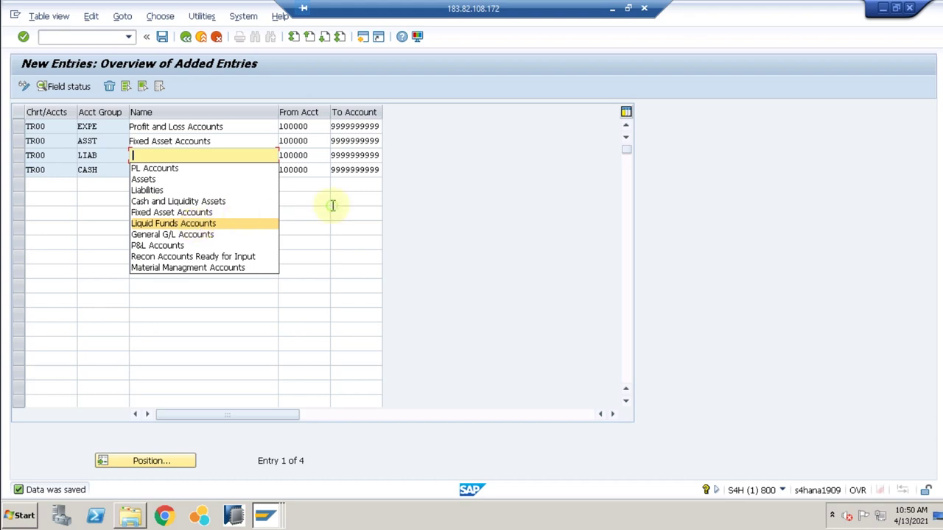
{"action": "key", "text": "Escape"}
{"action": "left_click", "coordinate": [229, 171]}
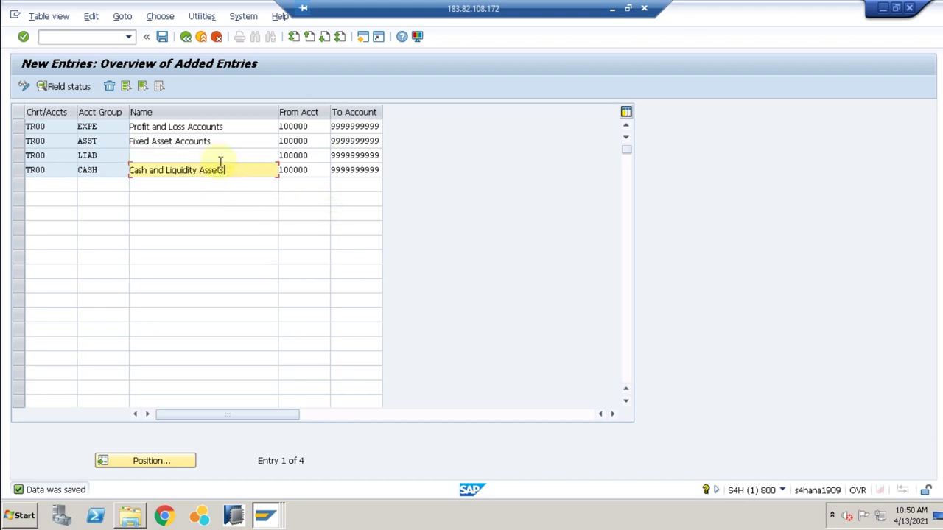
{"action": "left_click", "coordinate": [217, 157]}
{"action": "left_click", "coordinate": [217, 157]}
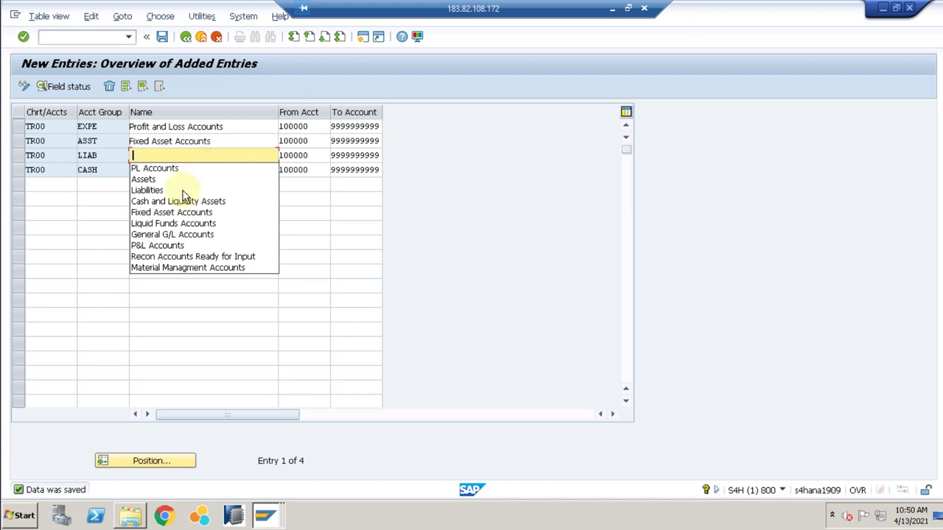
{"action": "left_click", "coordinate": [148, 193]}
{"action": "key", "text": "Return"}
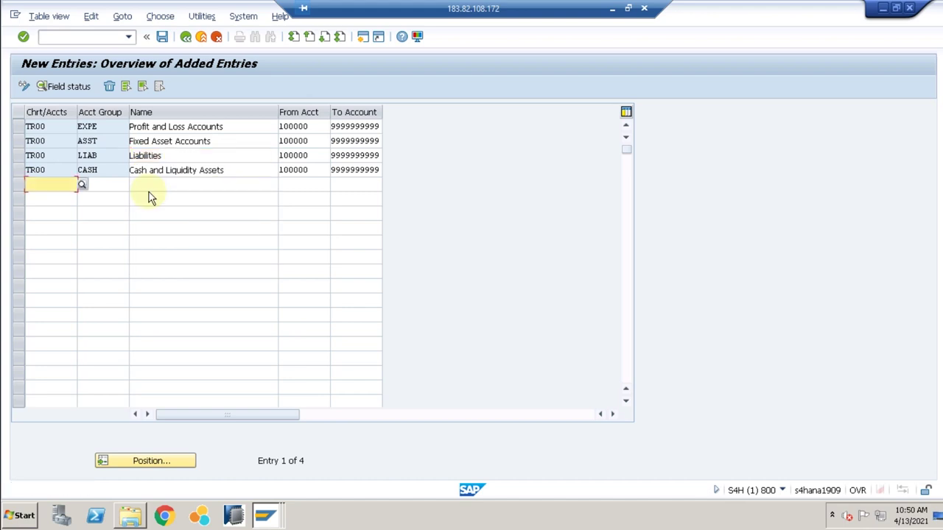
Save the renamed account groups and return to the IMG structure.
{"action": "left_click", "coordinate": [162, 39]}
{"action": "left_click", "coordinate": [185, 37]}
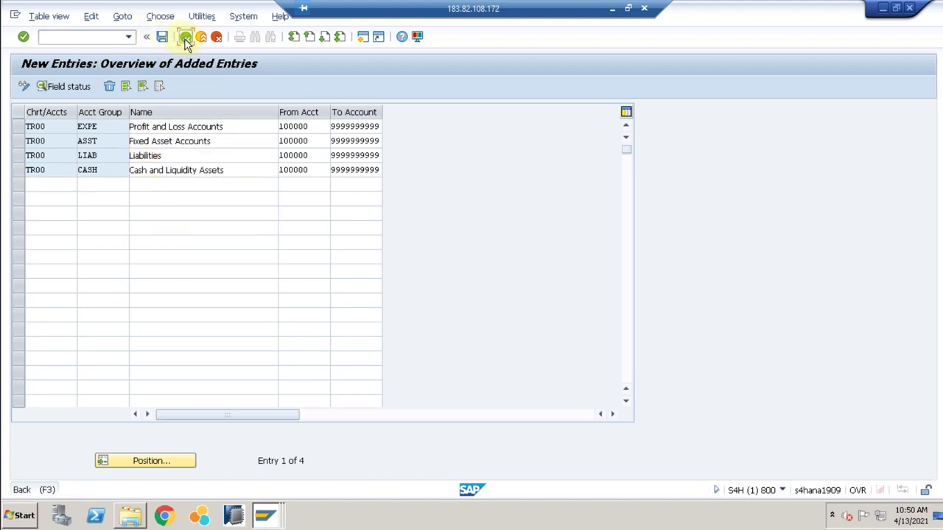
{"action": "left_click", "coordinate": [185, 38]}
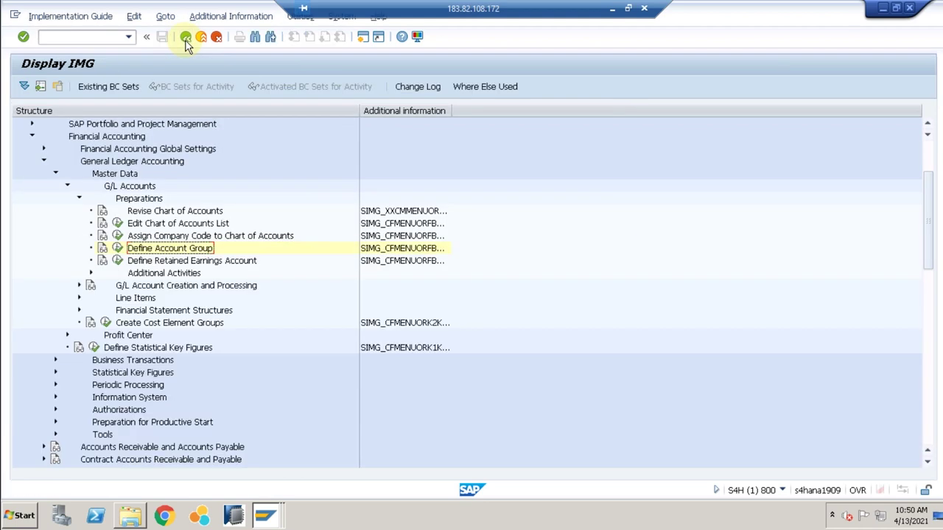
Define retained earnings account 100200 with P&L statement account type X for chart of accounts TR00.
{"action": "left_click", "coordinate": [117, 261]}
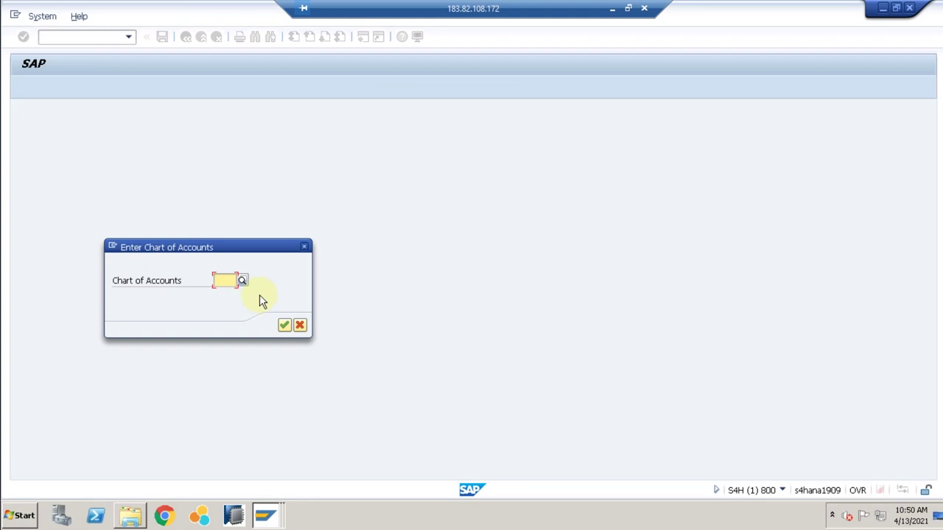
{"action": "type", "text": "TR00"}
{"action": "key", "text": "Return"}
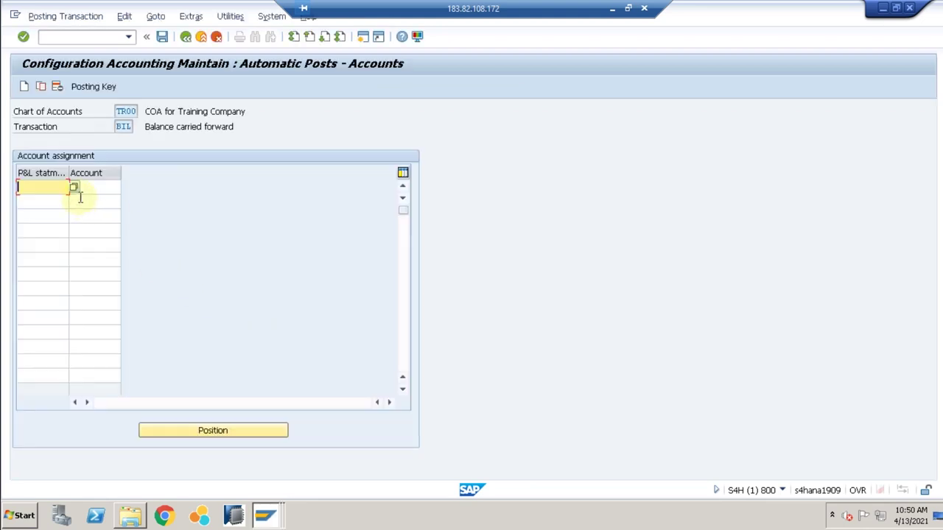
{"action": "type", "text": "X"}
{"action": "left_click", "coordinate": [103, 192]}
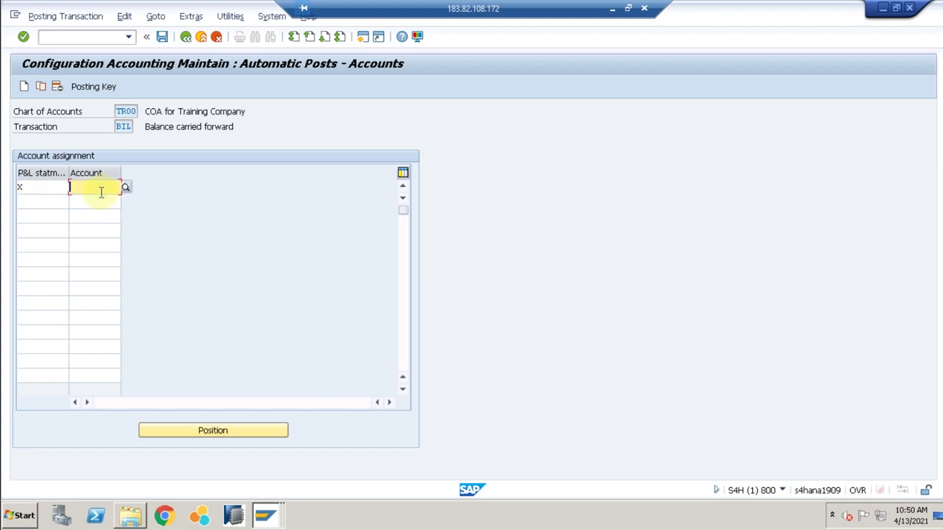
{"action": "type", "text": "100"}
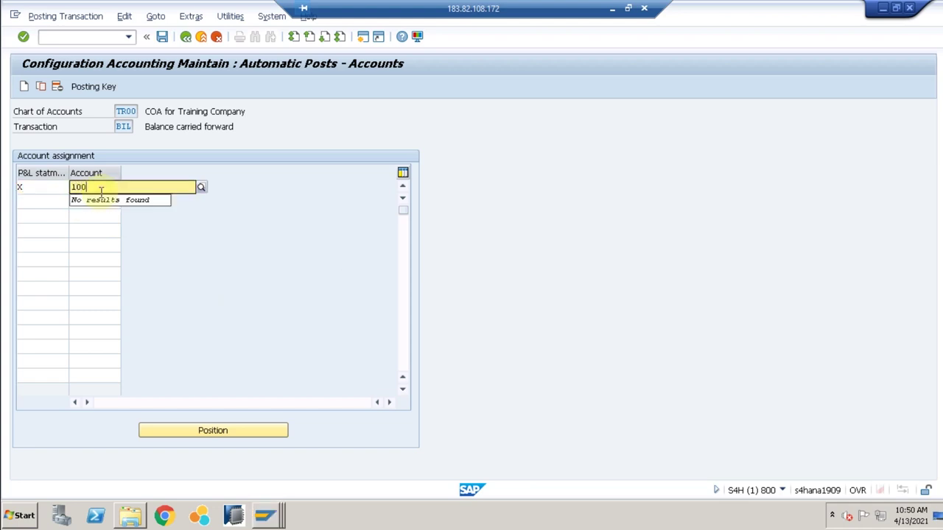
{"action": "type", "text": "200"}
{"action": "key", "text": "Return"}
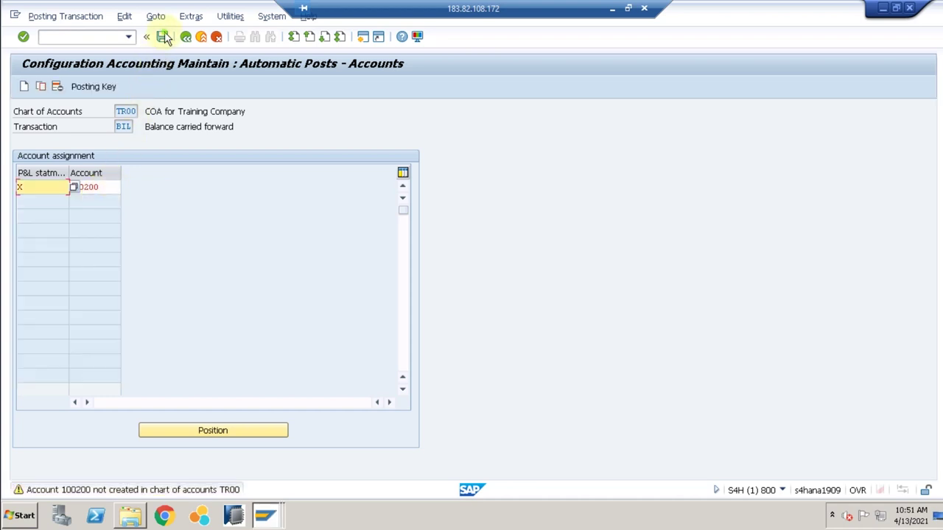
Save the retained earnings assignment to the Training Company customizing request and return to the IMG structure.
{"action": "left_click", "coordinate": [163, 37]}
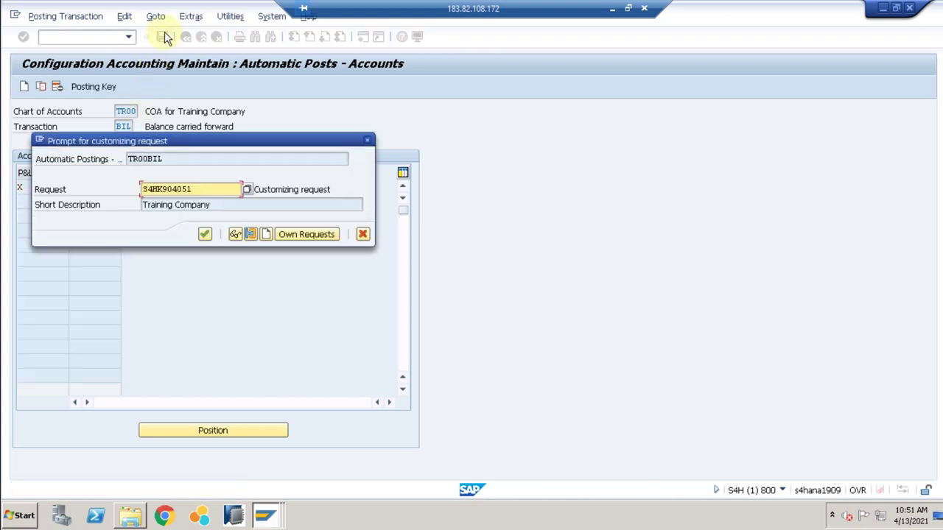
{"action": "key", "text": "Return"}
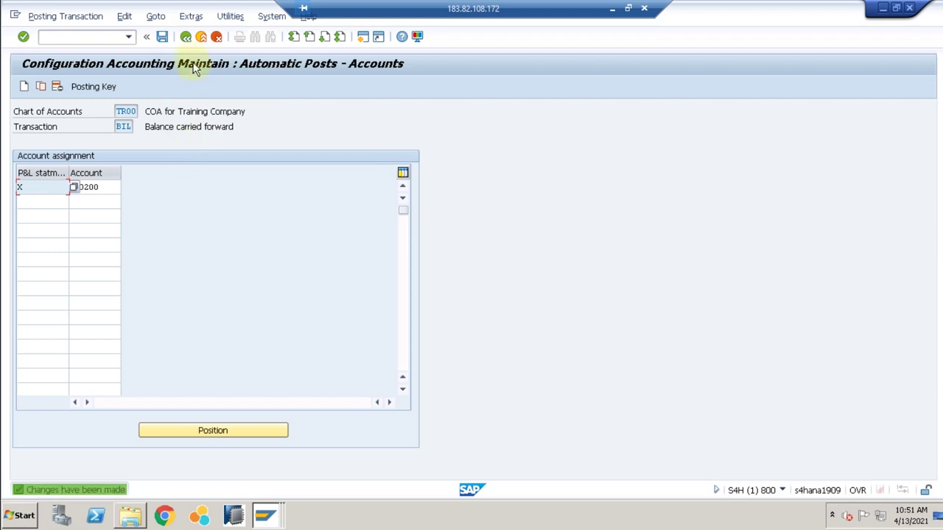
{"action": "left_click", "coordinate": [186, 37]}
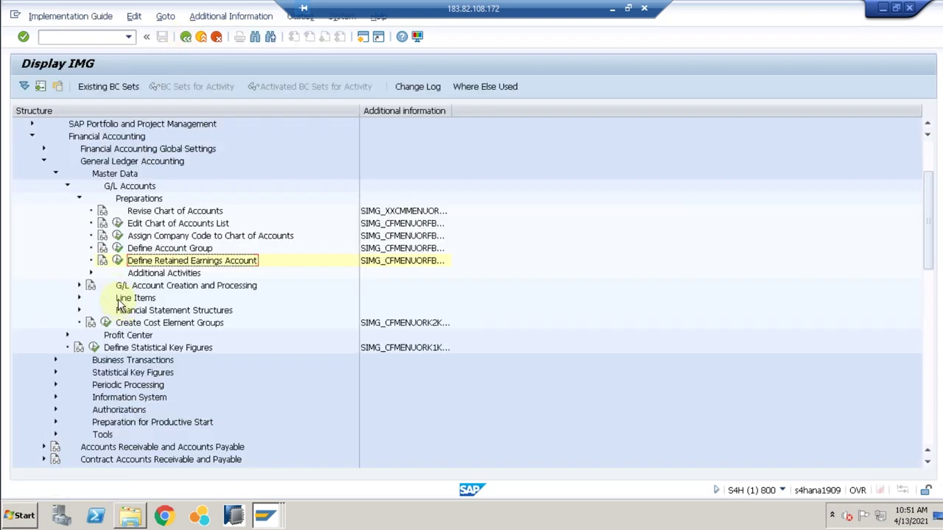
Check the Line Items activities under G/L Accounts and collapse the General Ledger Accounting branch.
{"action": "left_click", "coordinate": [79, 198]}
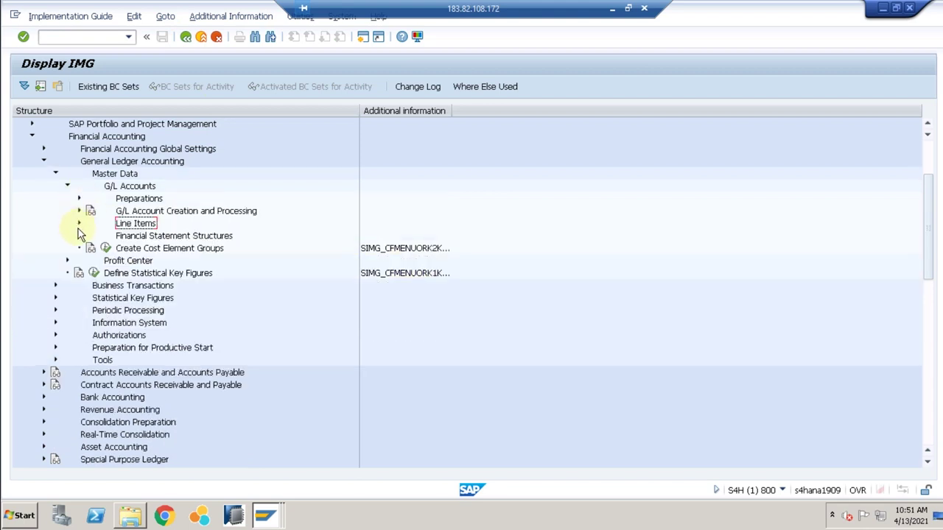
{"action": "left_click", "coordinate": [79, 223]}
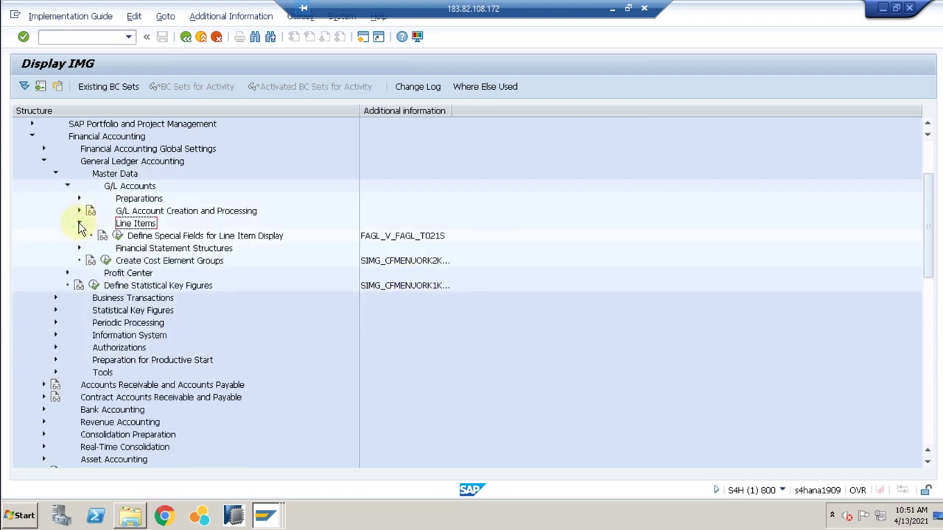
{"action": "left_click", "coordinate": [80, 224]}
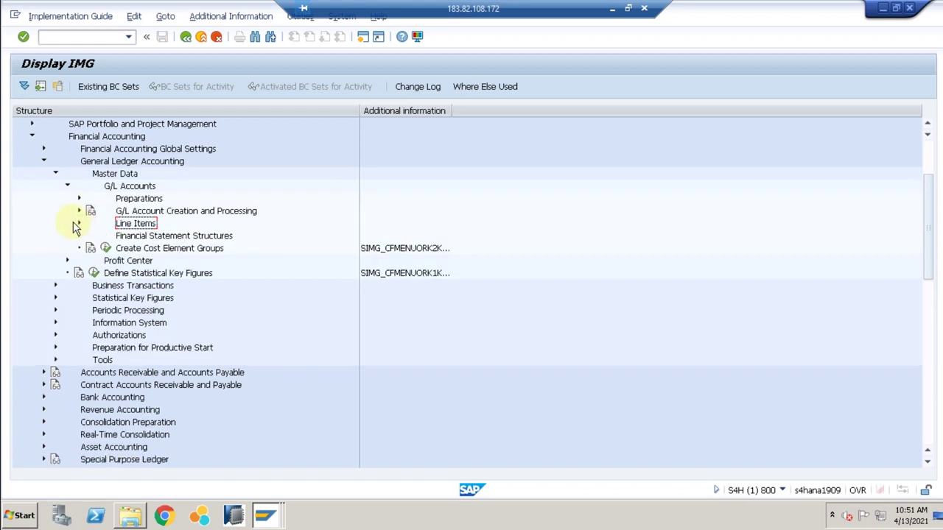
{"action": "left_click", "coordinate": [66, 186]}
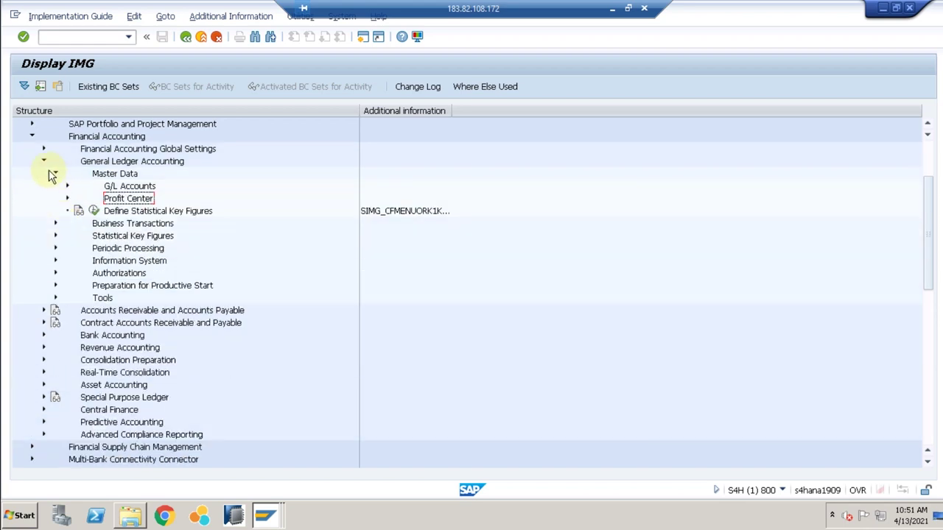
{"action": "left_click", "coordinate": [51, 173]}
{"action": "left_click", "coordinate": [43, 160]}
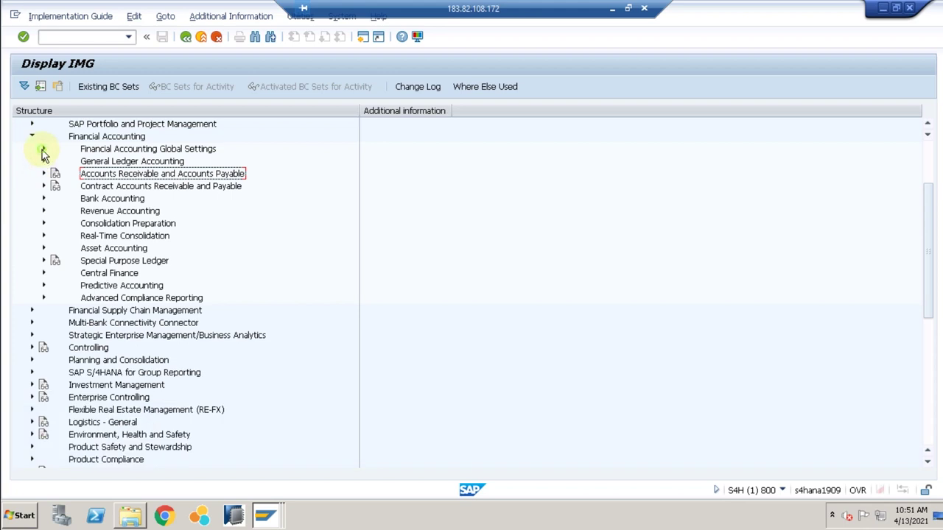
Examine the company code global parameters, tax, currency and ledger activities under Financial Accounting Global Settings.
{"action": "left_click", "coordinate": [44, 149]}
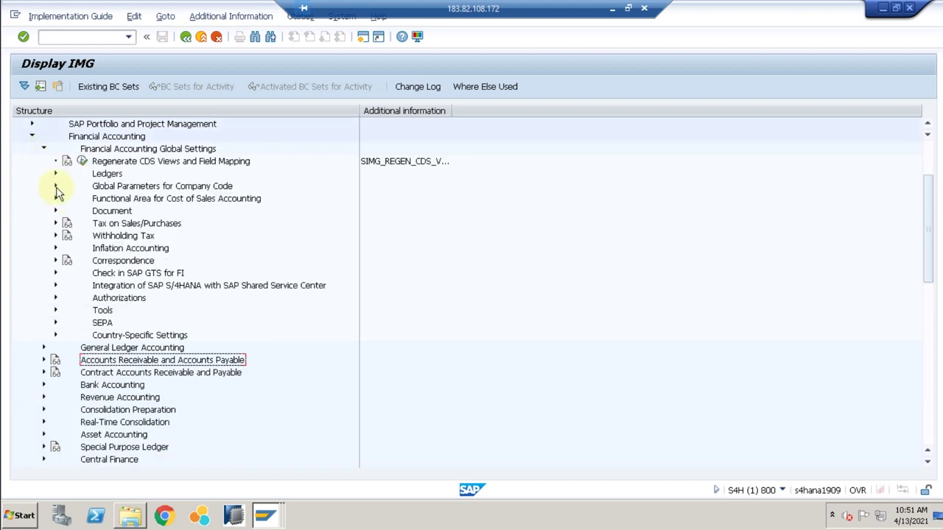
{"action": "left_click", "coordinate": [55, 187]}
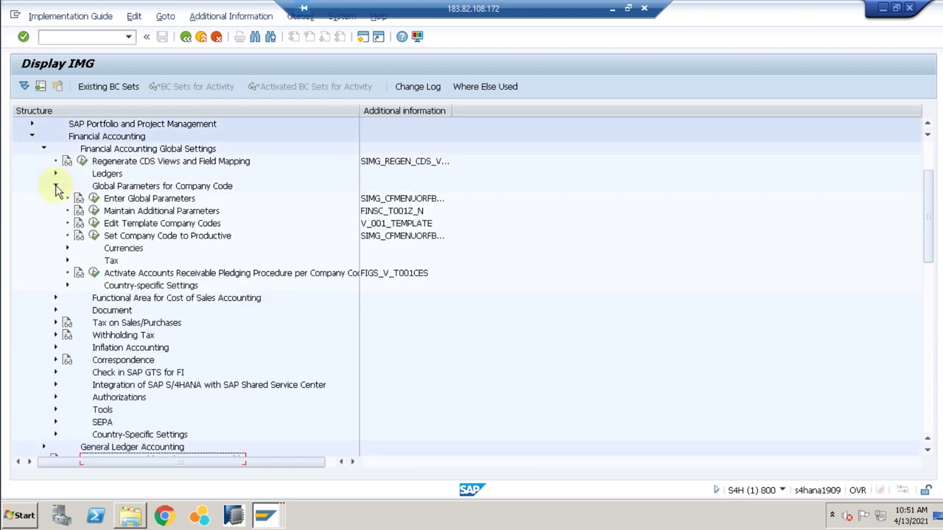
{"action": "left_click", "coordinate": [68, 261]}
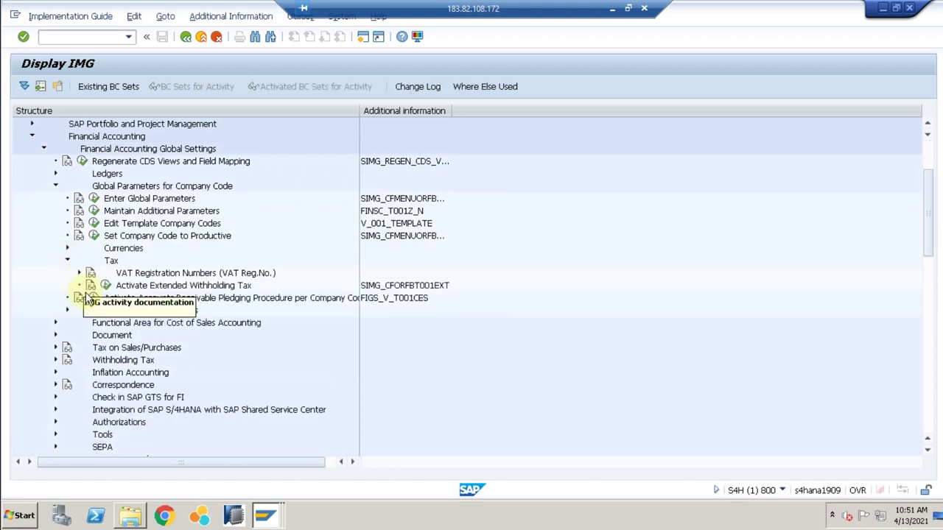
{"action": "left_click", "coordinate": [79, 273]}
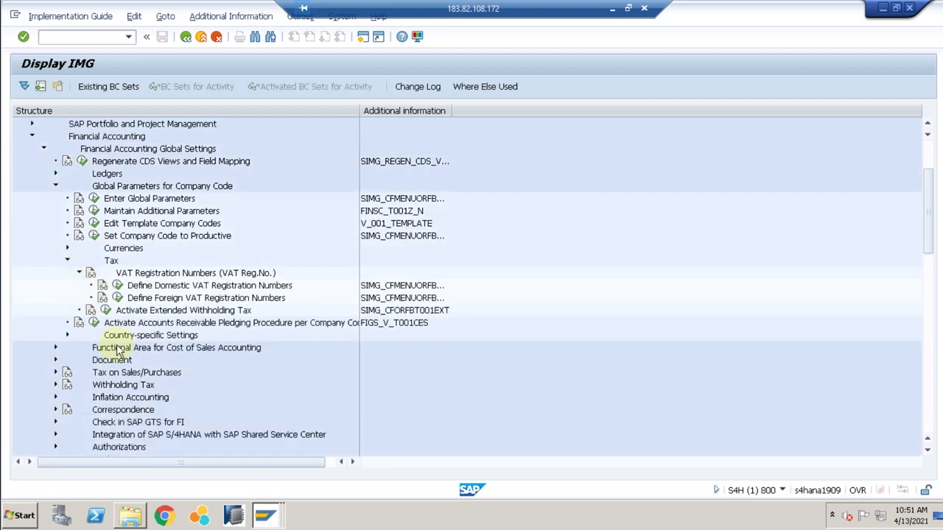
{"action": "left_click", "coordinate": [138, 312]}
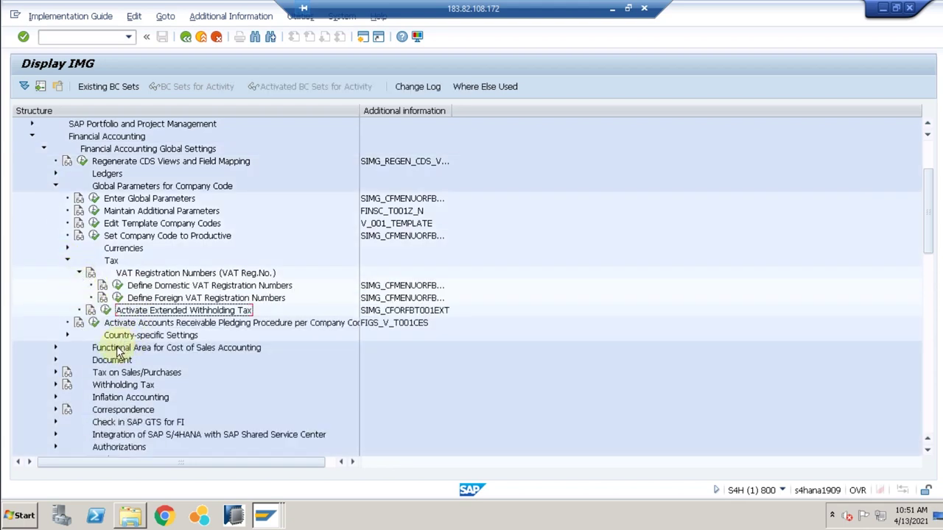
{"action": "left_click", "coordinate": [67, 250]}
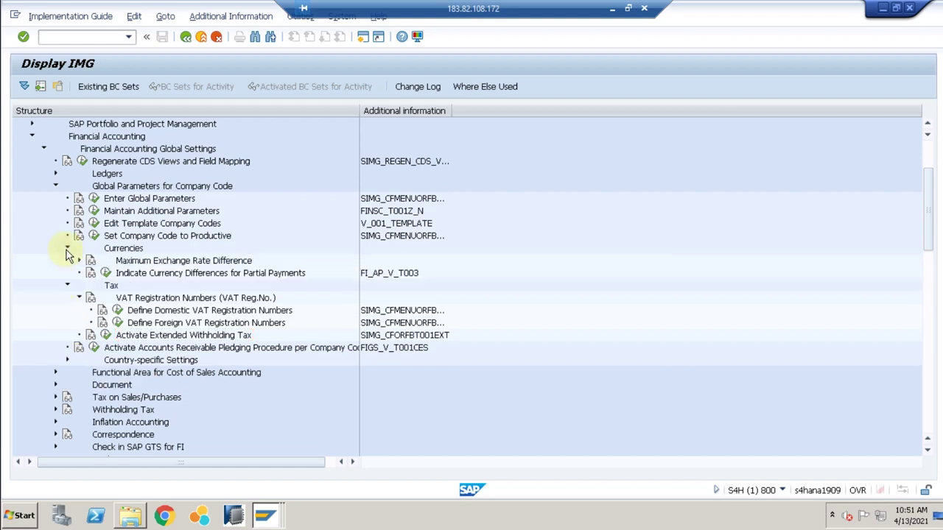
{"action": "left_click", "coordinate": [54, 175]}
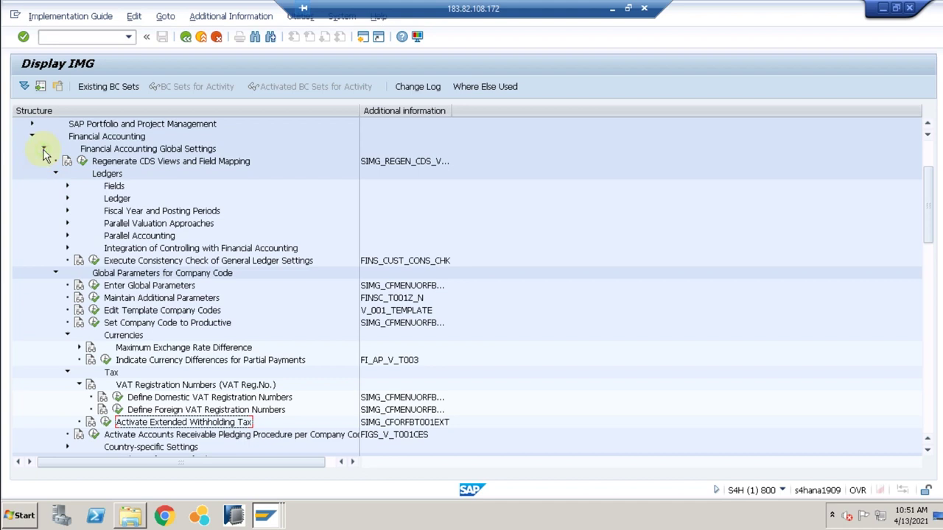
{"action": "left_click", "coordinate": [44, 151]}
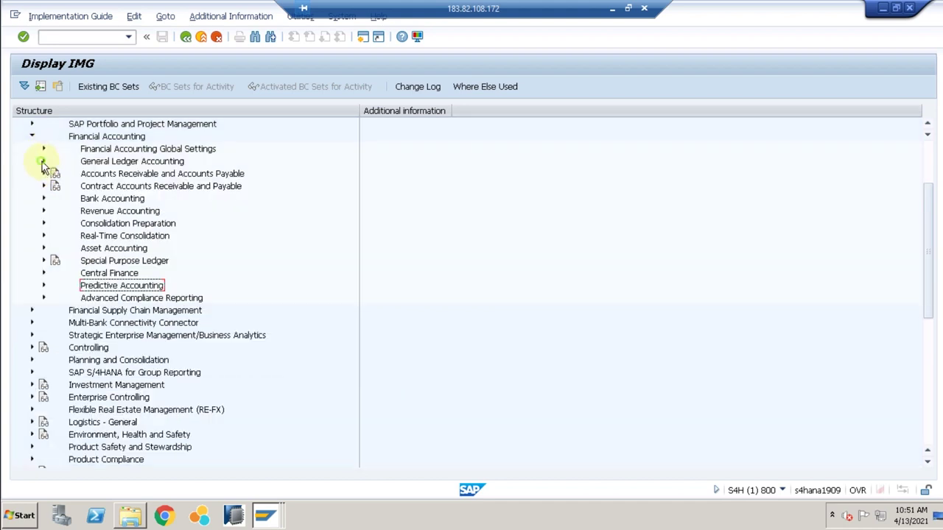
Check the Business Transactions activities under General Ledger Accounting and collapse that branch again.
{"action": "left_click", "coordinate": [44, 161]}
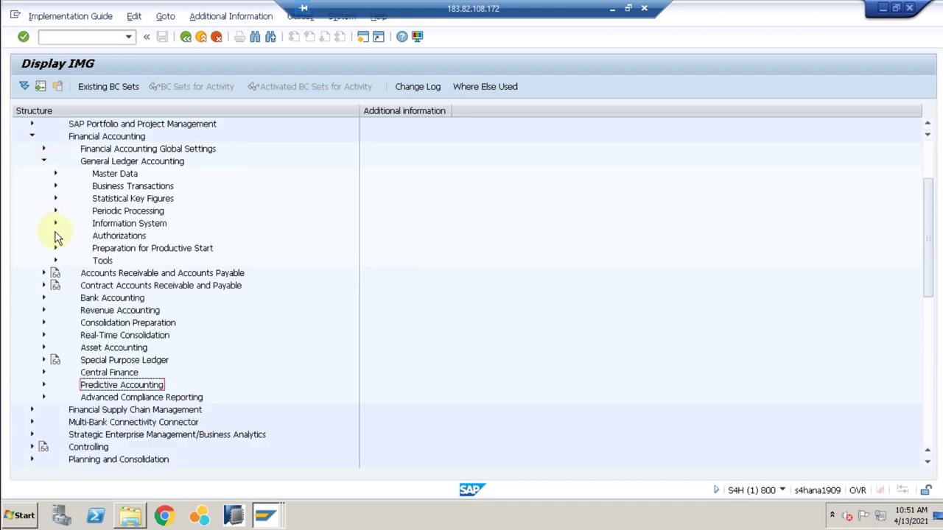
{"action": "left_click", "coordinate": [55, 186]}
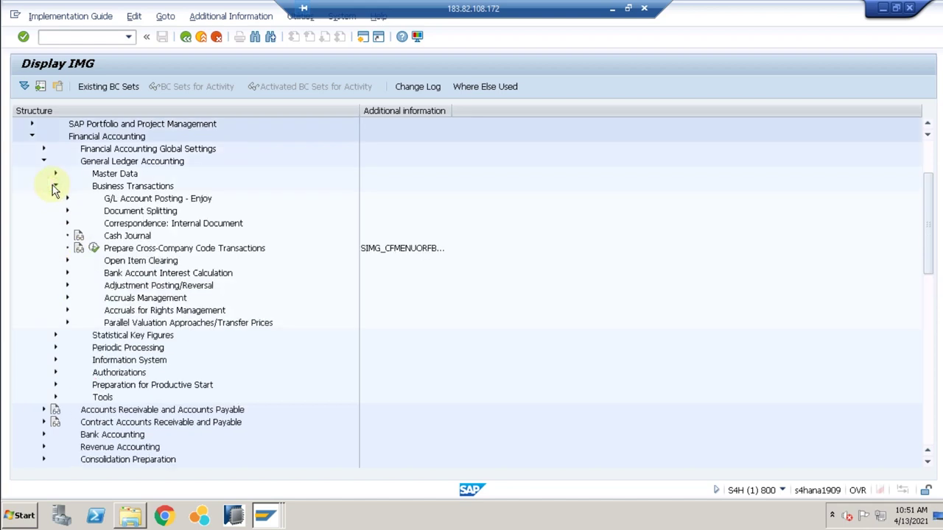
{"action": "left_click", "coordinate": [55, 186]}
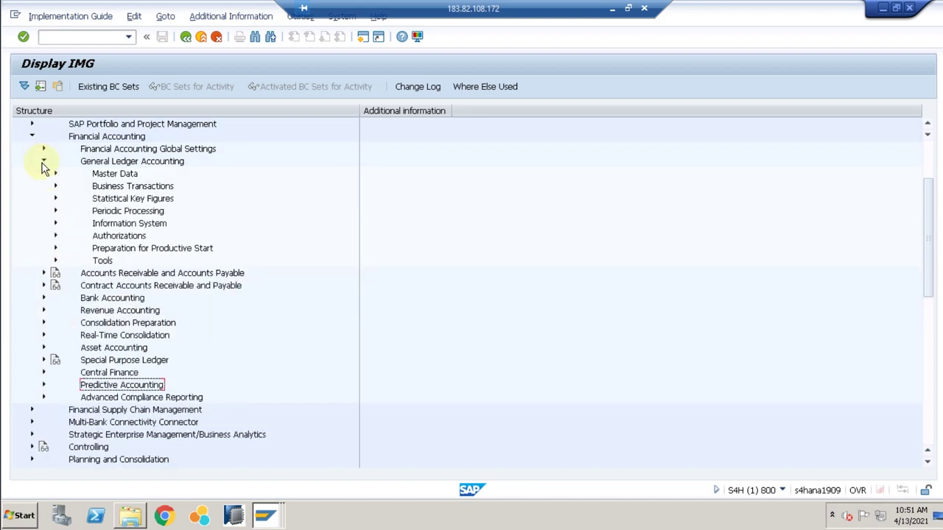
{"action": "left_click", "coordinate": [44, 161]}
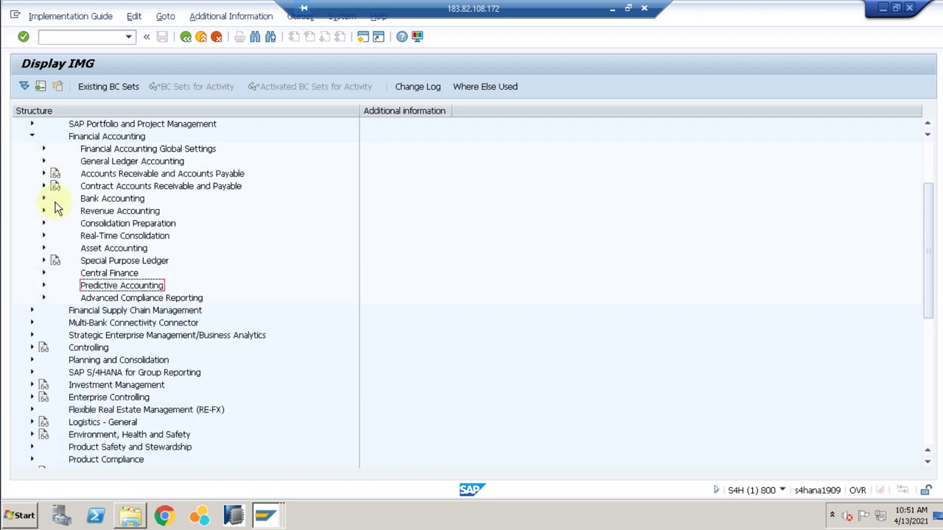
{"action": "scroll", "coordinate": [58, 209], "scroll_direction": "up", "scroll_amount": 3}
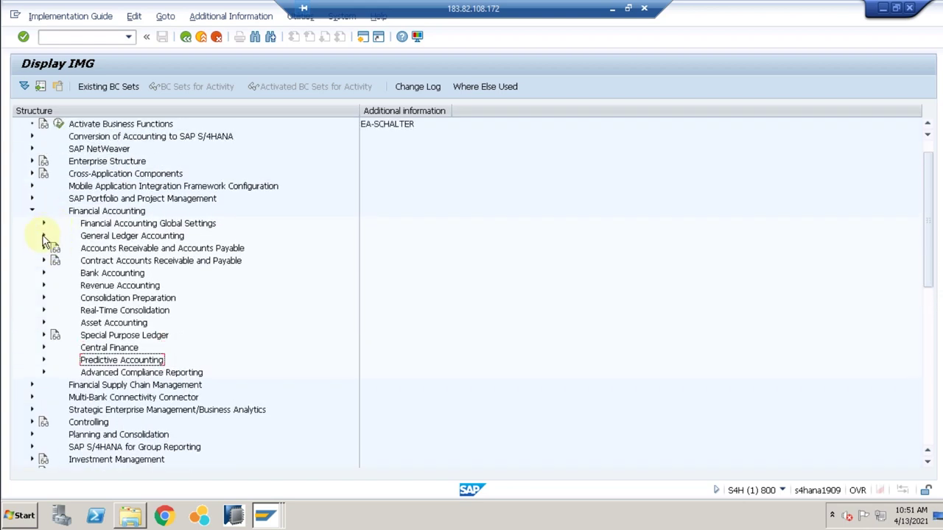
Collapse the company code global parameters in Financial Accounting Global Settings and expand Integration of Controlling with Financial Accounting under Ledgers.
{"action": "left_click", "coordinate": [44, 224]}
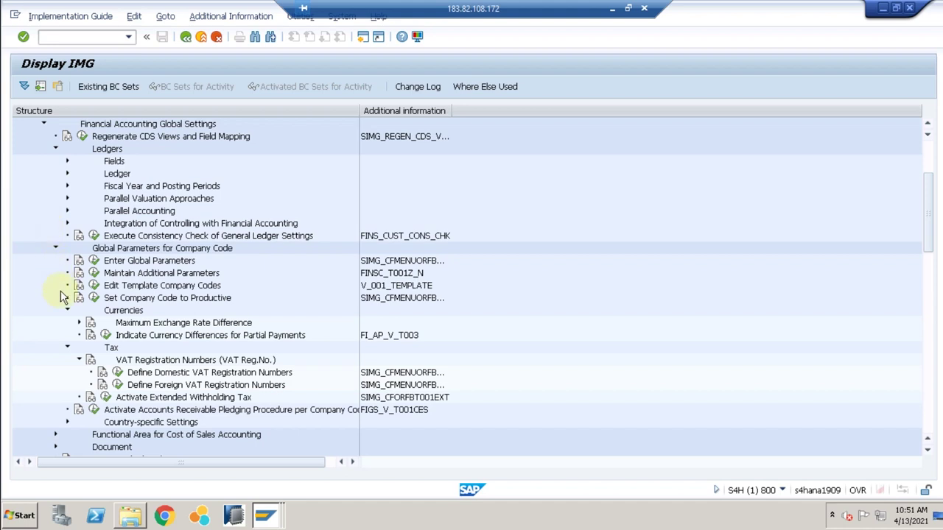
{"action": "left_click", "coordinate": [65, 349]}
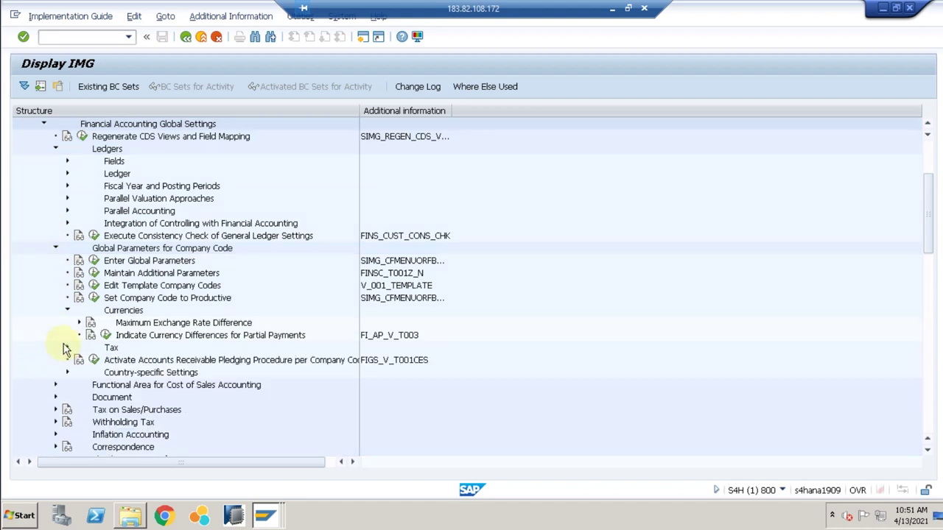
{"action": "left_click", "coordinate": [56, 249]}
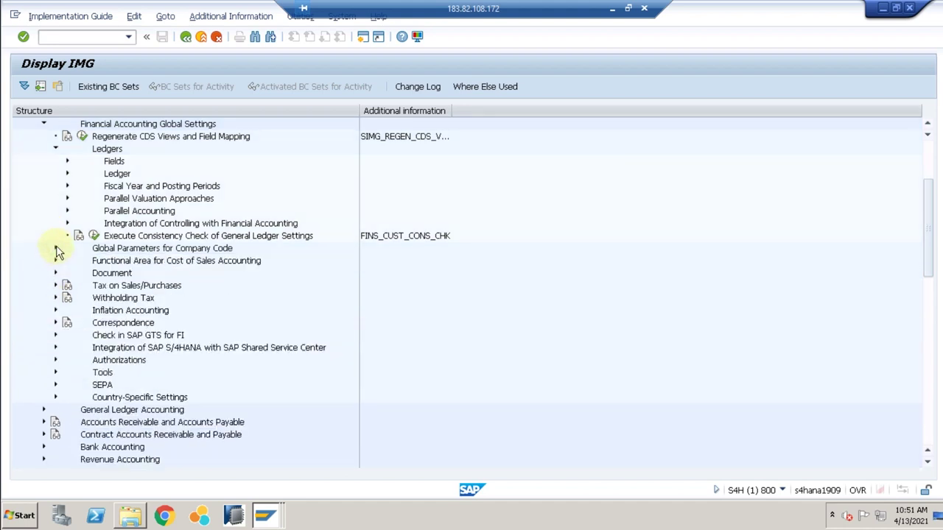
{"action": "left_click", "coordinate": [123, 199]}
{"action": "left_click", "coordinate": [116, 224]}
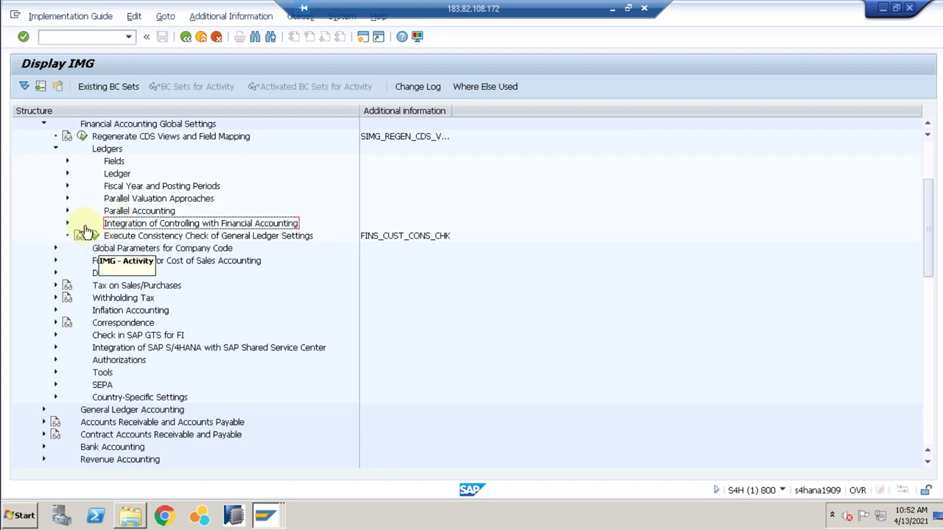
{"action": "left_click", "coordinate": [66, 222]}
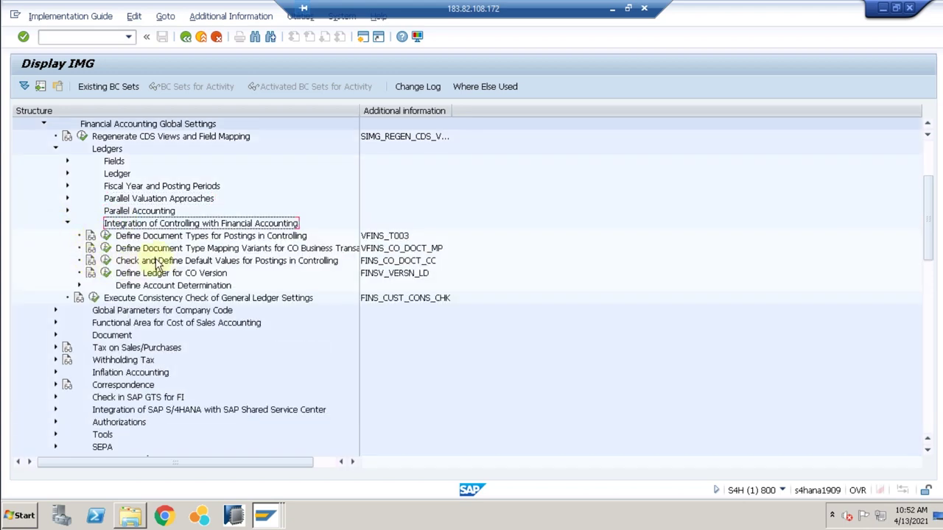
View the document types defined for postings in Controlling and return to the IMG structure.
{"action": "left_click", "coordinate": [108, 237]}
{"action": "left_click", "coordinate": [107, 236]}
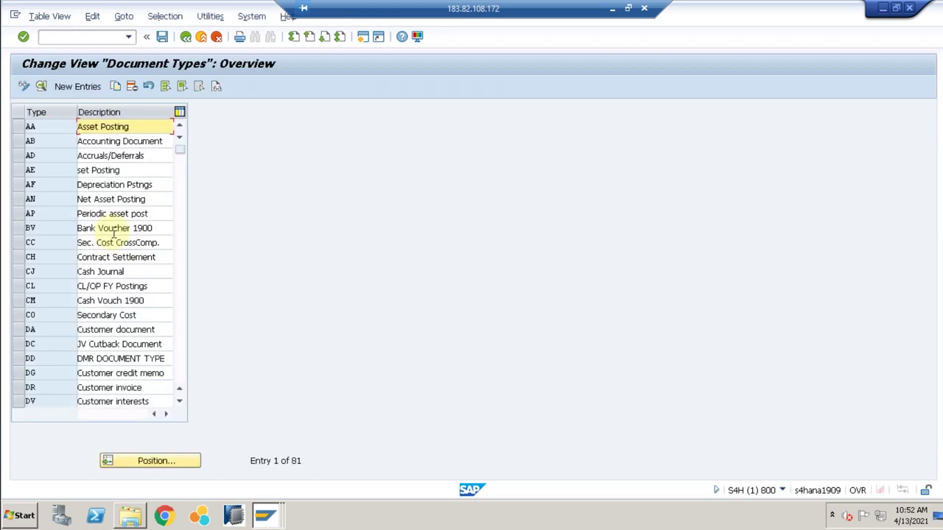
{"action": "left_click", "coordinate": [186, 36]}
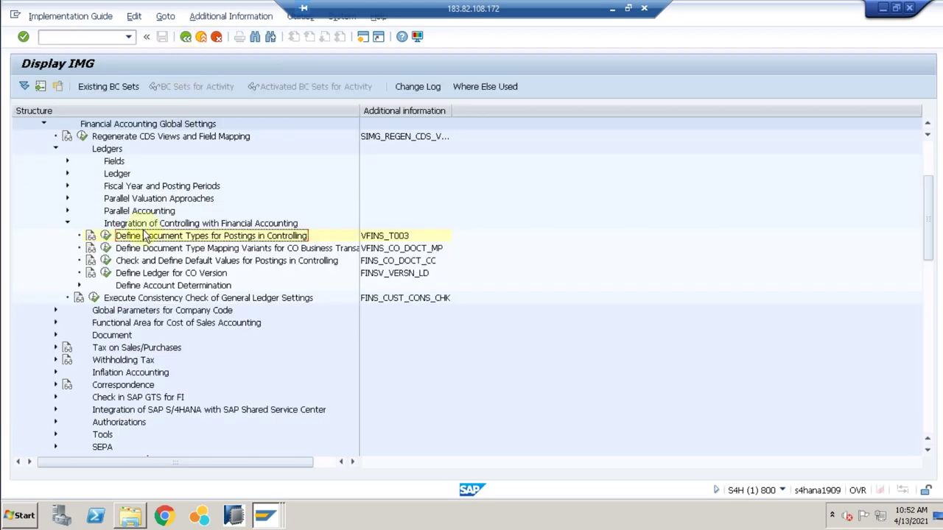
{"action": "left_click", "coordinate": [106, 249]}
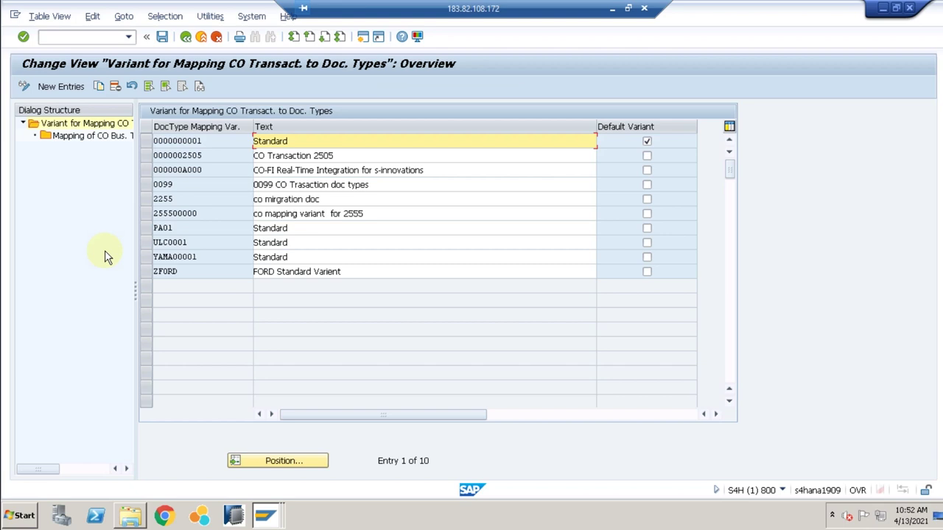
{"action": "left_click", "coordinate": [147, 141]}
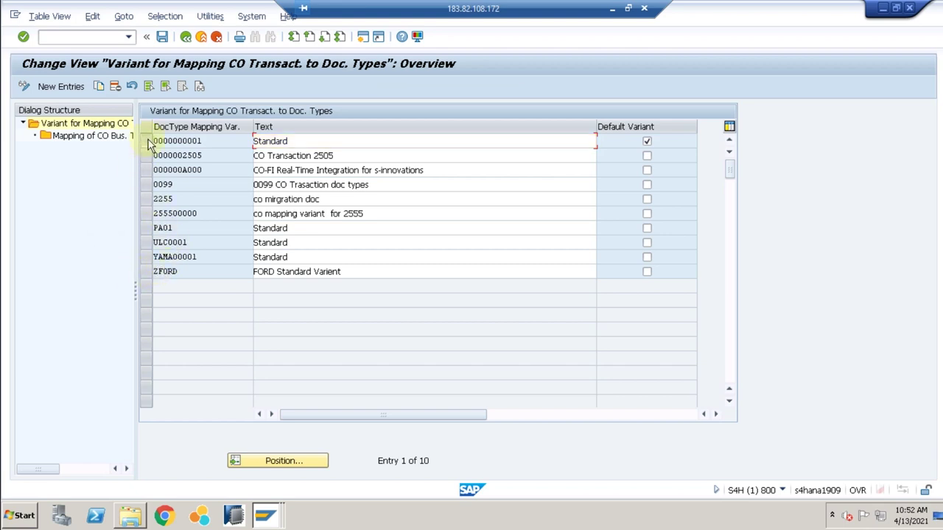
{"action": "double_click", "coordinate": [91, 140]}
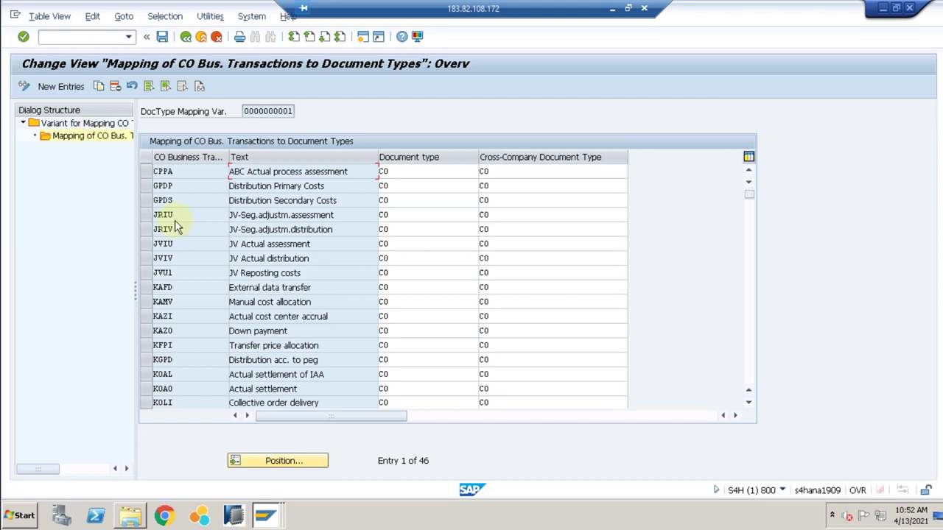
{"action": "scroll", "coordinate": [215, 261], "scroll_direction": "down", "scroll_amount": 5}
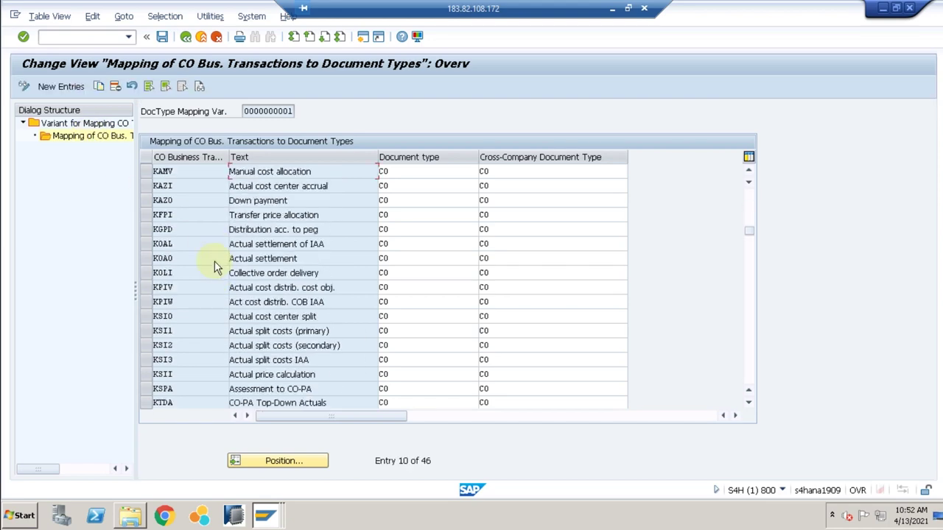
{"action": "scroll", "coordinate": [215, 261], "scroll_direction": "down", "scroll_amount": 3}
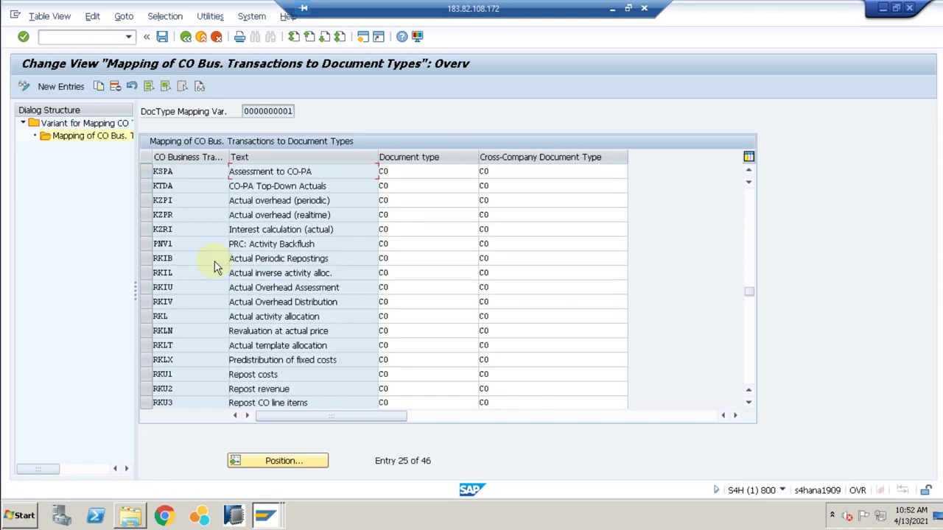
{"action": "scroll", "coordinate": [214, 261], "scroll_direction": "down", "scroll_amount": 2}
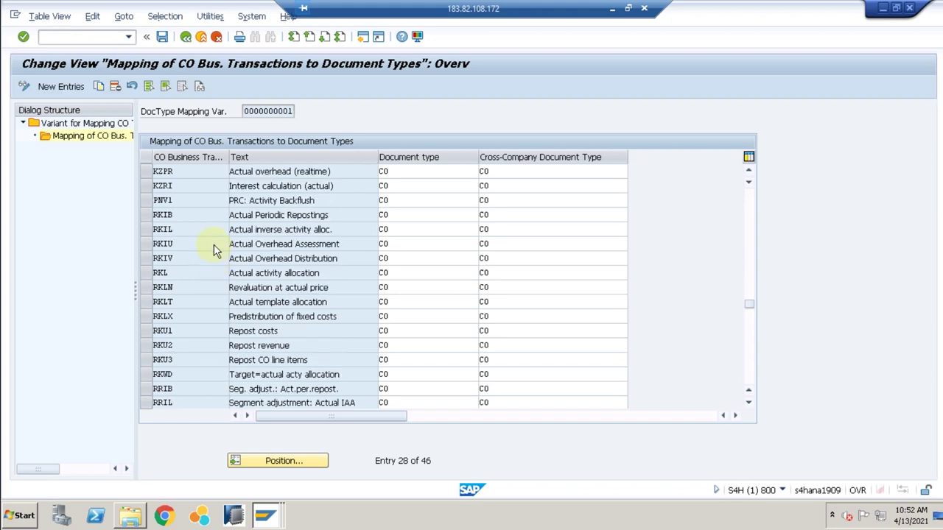
{"action": "left_click", "coordinate": [187, 39]}
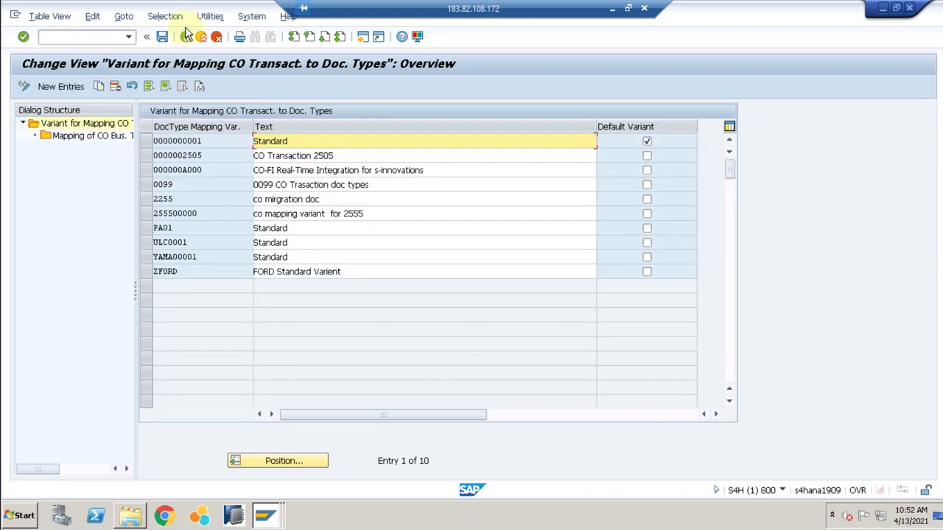
{"action": "left_click", "coordinate": [185, 36]}
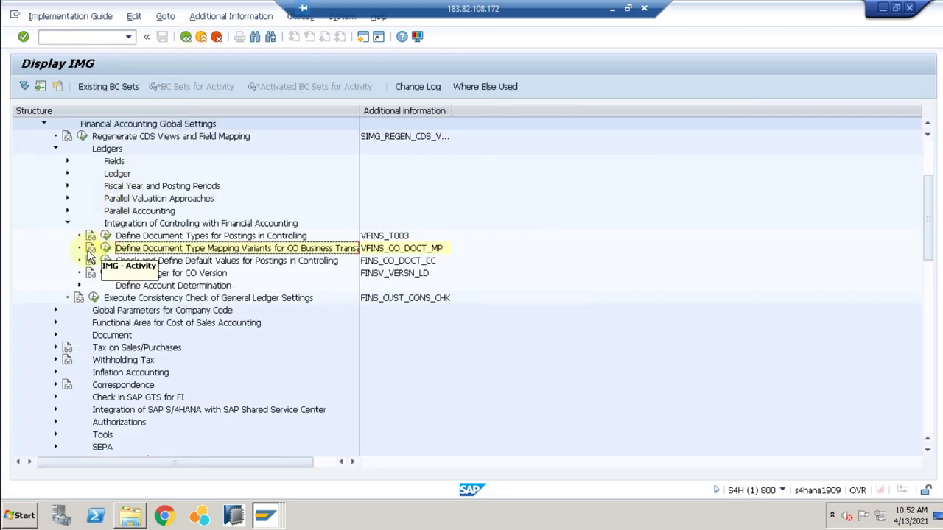
Collapse Ledgers and open Assign Country to Calculation Procedure from the Tax on Sales/Purchases basic settings.
{"action": "left_click", "coordinate": [55, 149]}
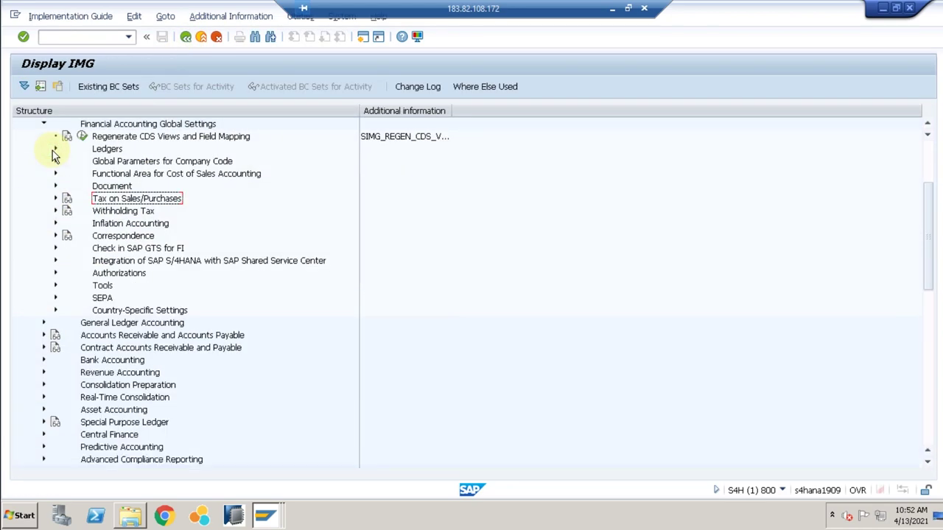
{"action": "left_click", "coordinate": [55, 199]}
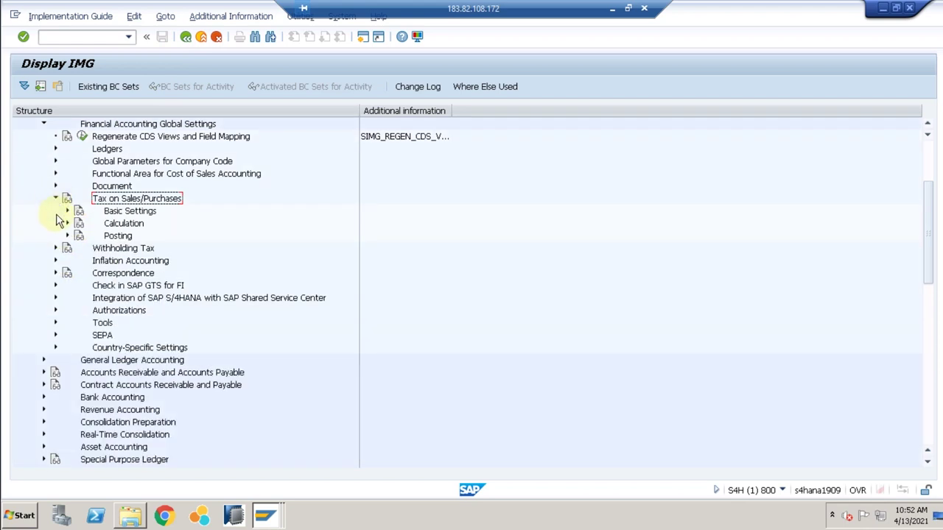
{"action": "left_click", "coordinate": [67, 212]}
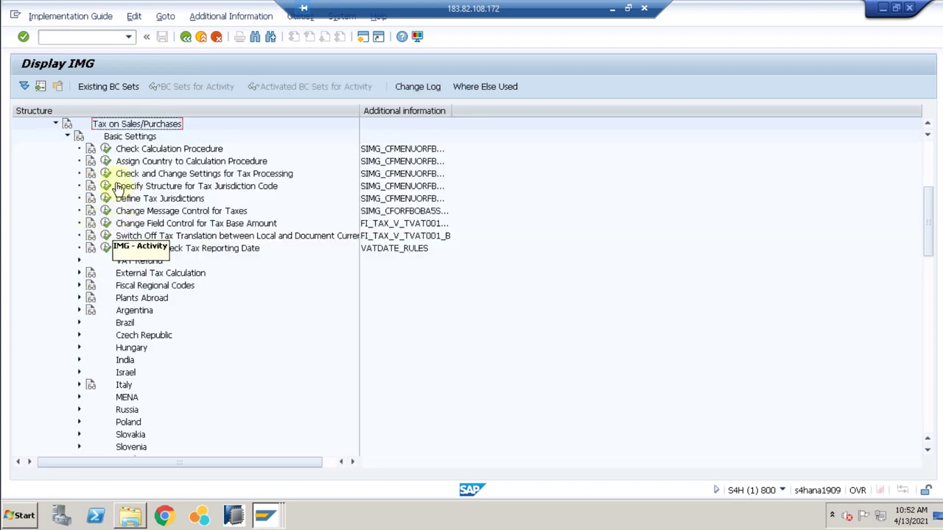
{"action": "left_click", "coordinate": [106, 161]}
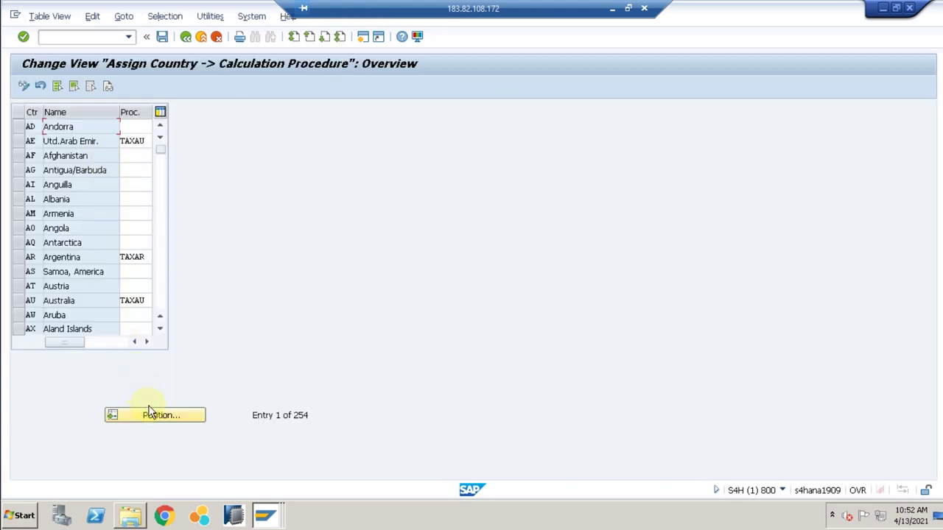
Look up the tax calculation procedures assigned to countries DE and US and return to the IMG structure.
{"action": "left_click", "coordinate": [150, 414]}
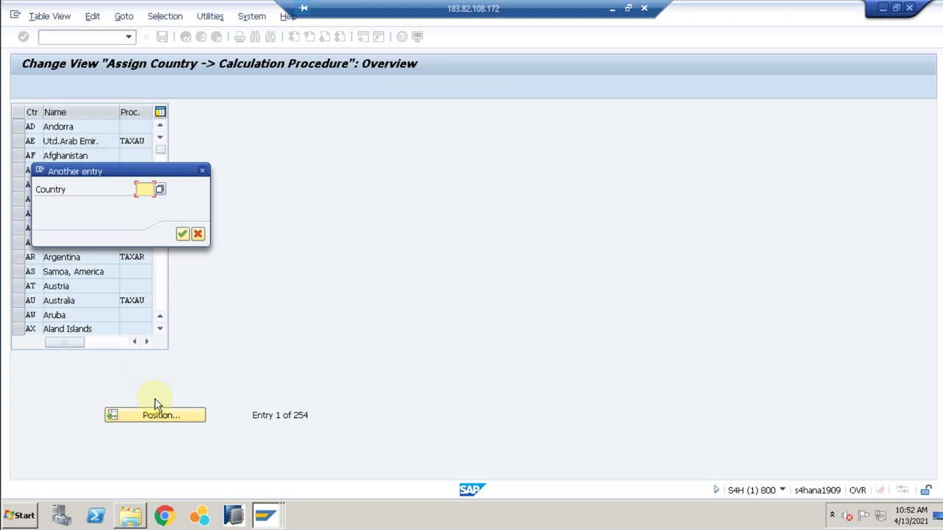
{"action": "type", "text": "de"}
{"action": "key", "text": "Return"}
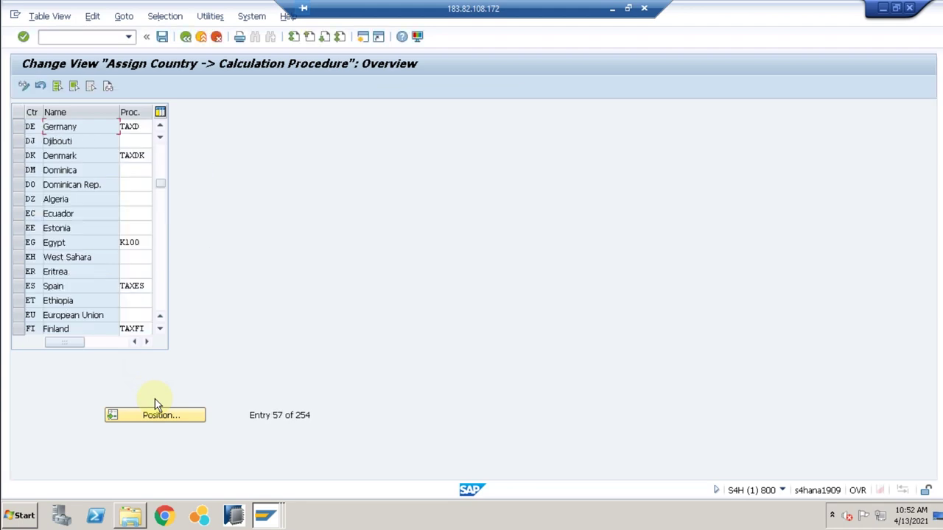
{"action": "left_click", "coordinate": [175, 425]}
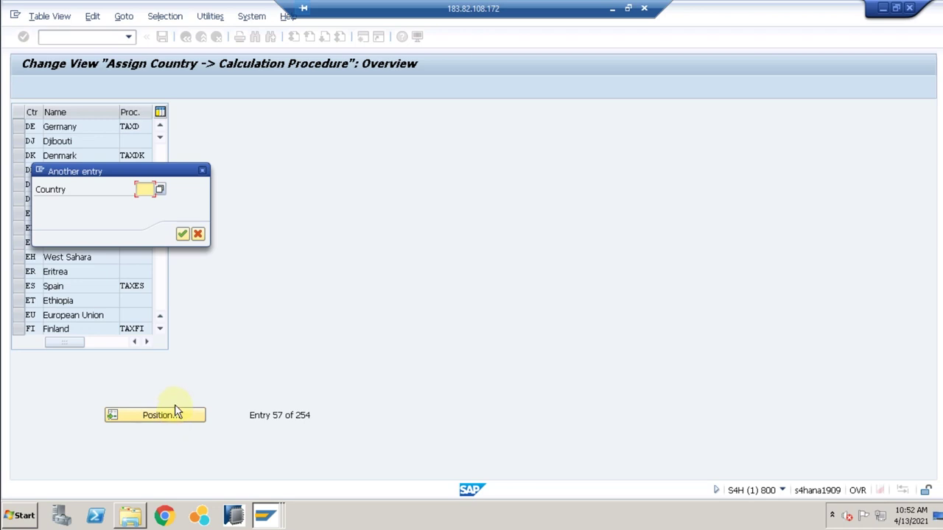
{"action": "type", "text": "us"}
{"action": "key", "text": "Return"}
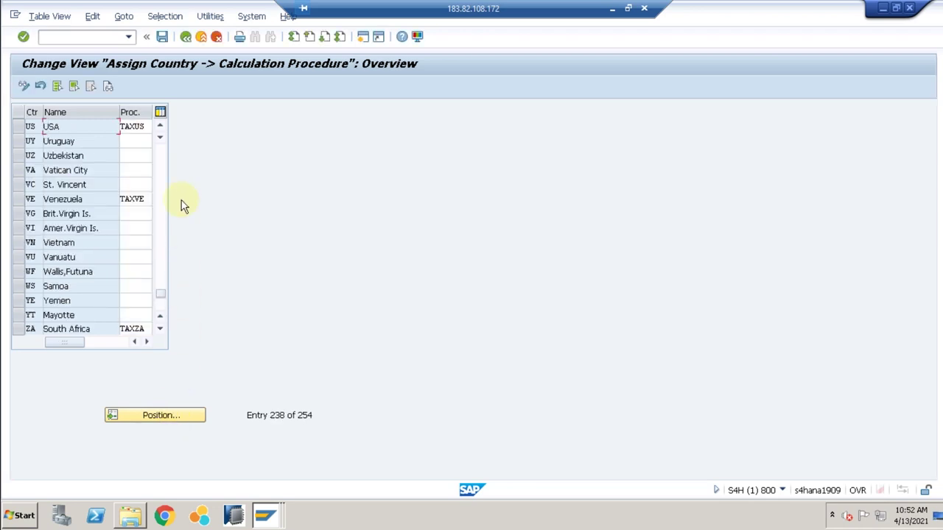
{"action": "left_click", "coordinate": [185, 36]}
Collapse Basic Settings and expand the Calculation activities under Tax on Sales/Purchases.
{"action": "left_click", "coordinate": [135, 187]}
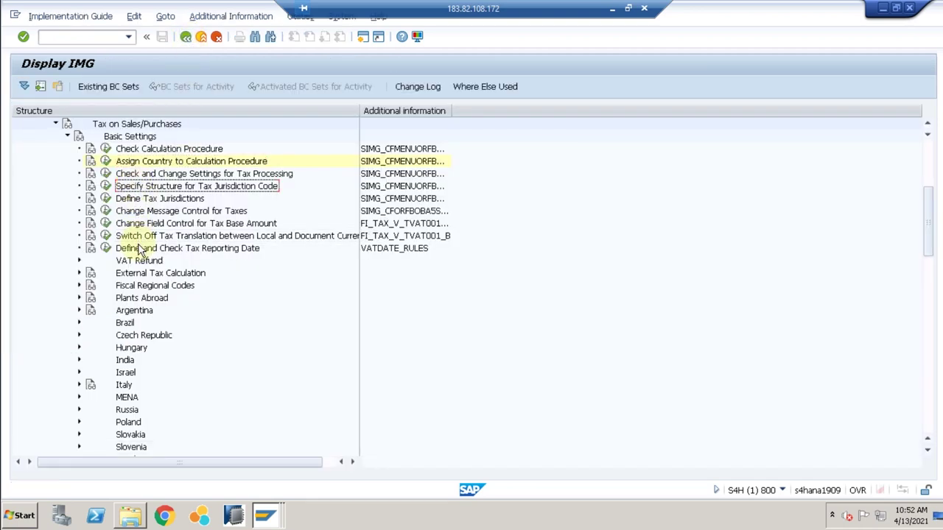
{"action": "left_click", "coordinate": [176, 177]}
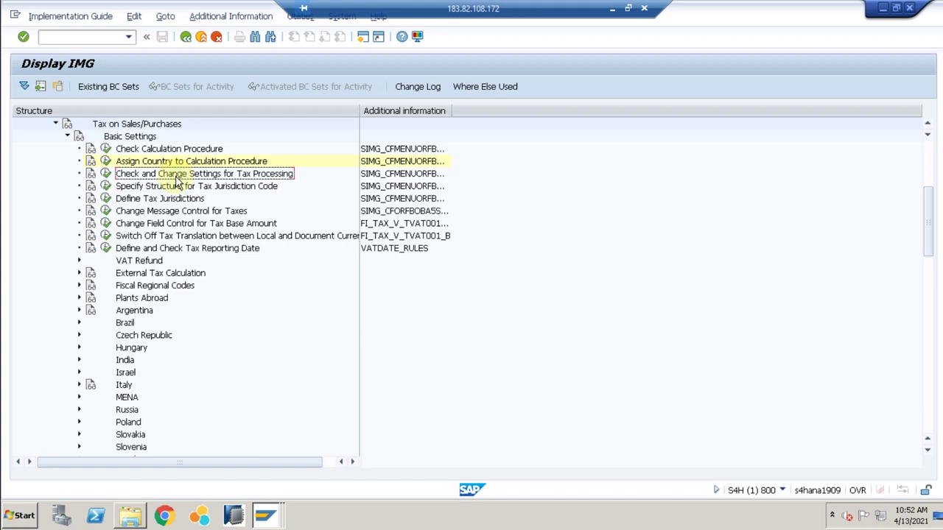
{"action": "left_click", "coordinate": [67, 138]}
{"action": "left_click", "coordinate": [67, 150]}
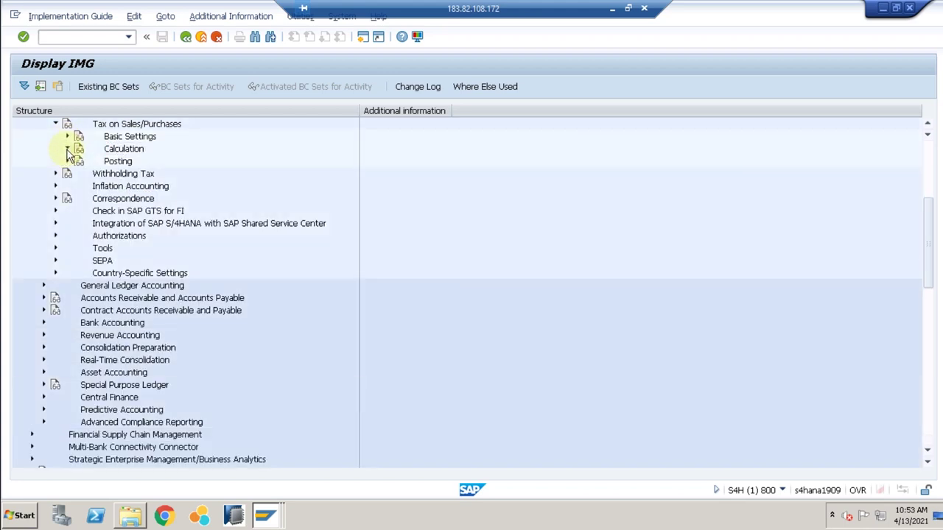
{"action": "left_click", "coordinate": [152, 176]}
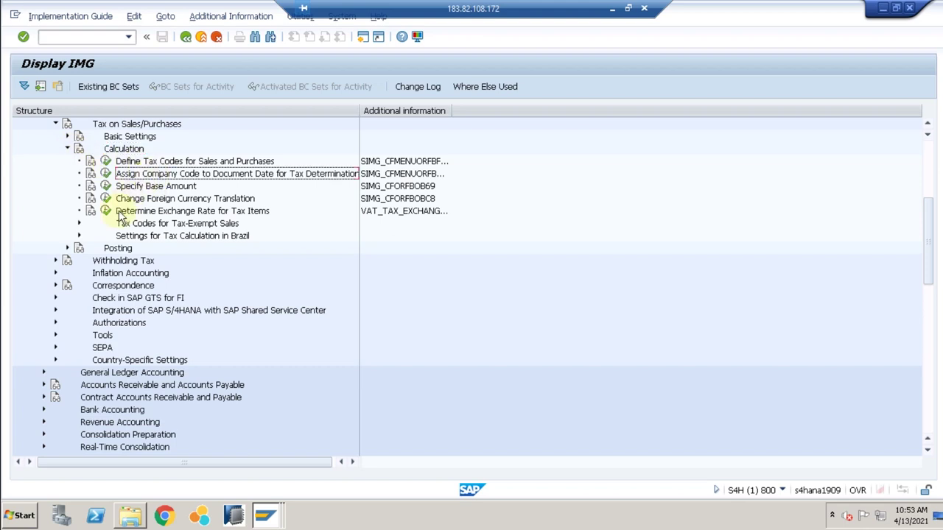
Expand Posting under Tax on Sales/Purchases and open Assign Tax Codes for Non-Taxable Transactions.
{"action": "left_click", "coordinate": [67, 249]}
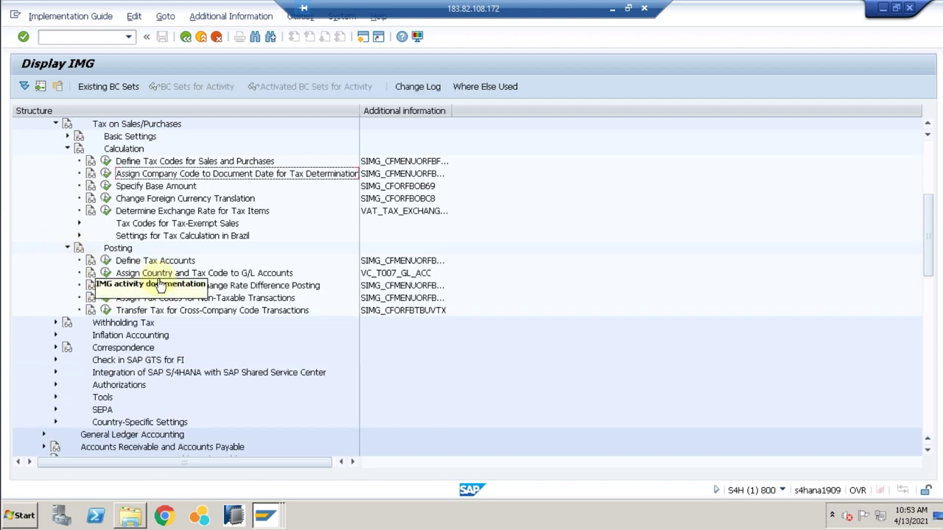
{"action": "left_click", "coordinate": [158, 273]}
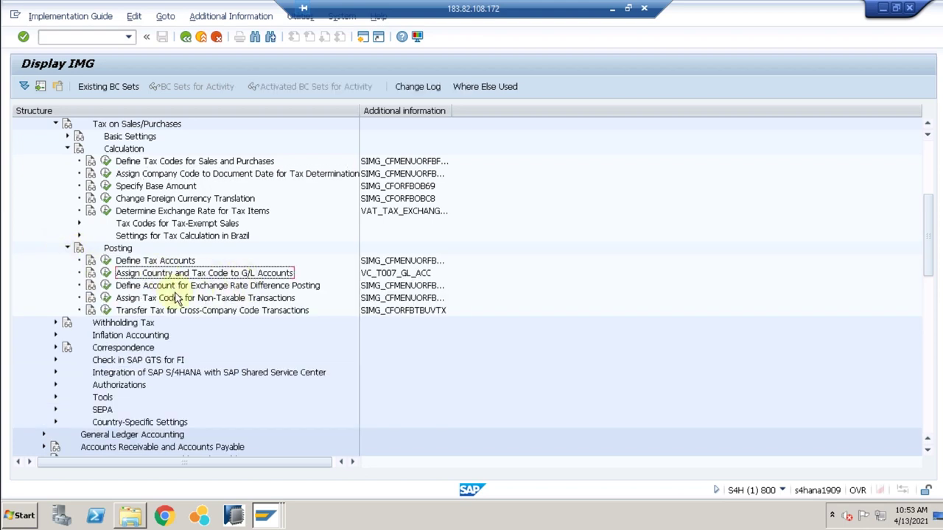
{"action": "left_click", "coordinate": [157, 299]}
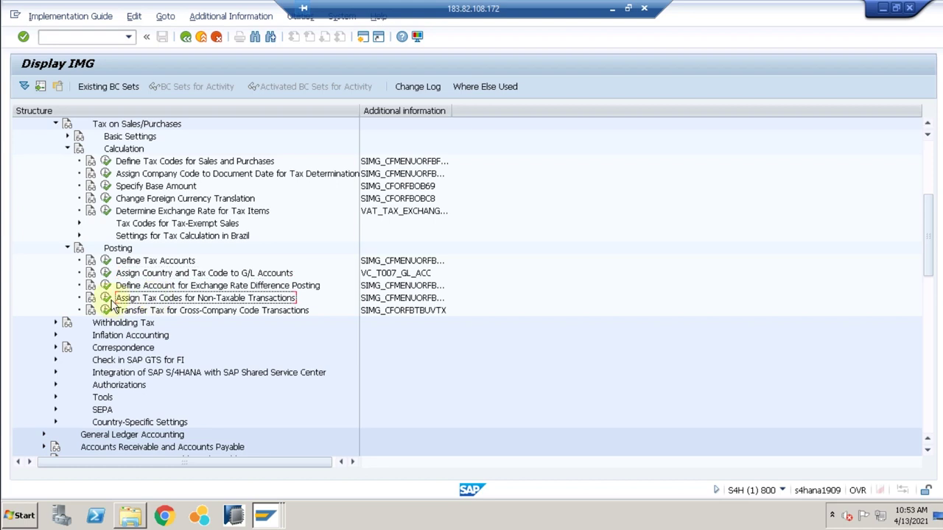
{"action": "left_click", "coordinate": [105, 297]}
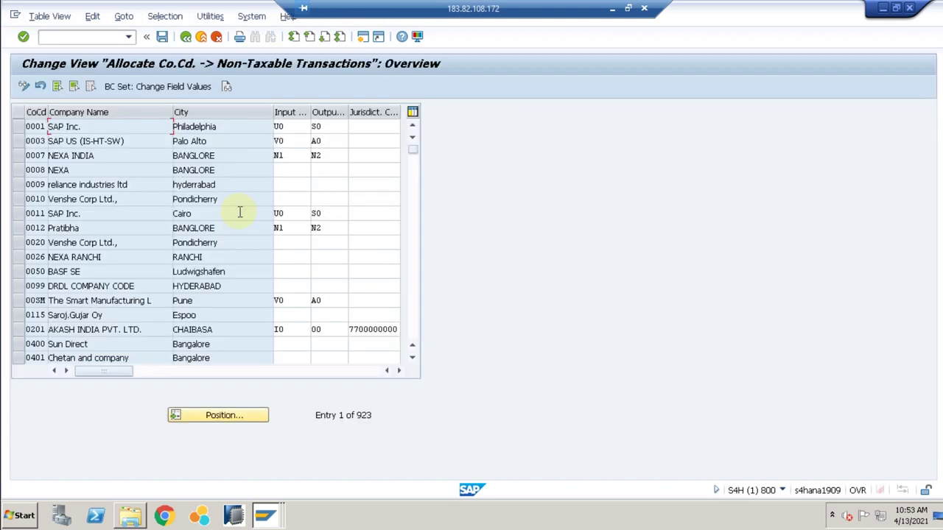
Position the table at company code TR10 and assign input tax code V0 to company codes TR10 and TR20.
{"action": "left_click", "coordinate": [216, 417]}
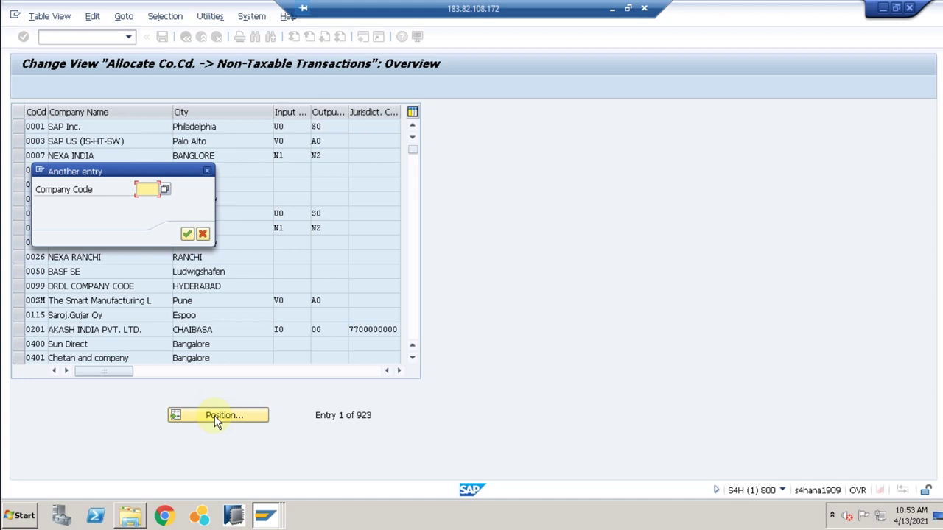
{"action": "type", "text": "tr10"}
{"action": "key", "text": "Return"}
{"action": "left_click", "coordinate": [283, 129]}
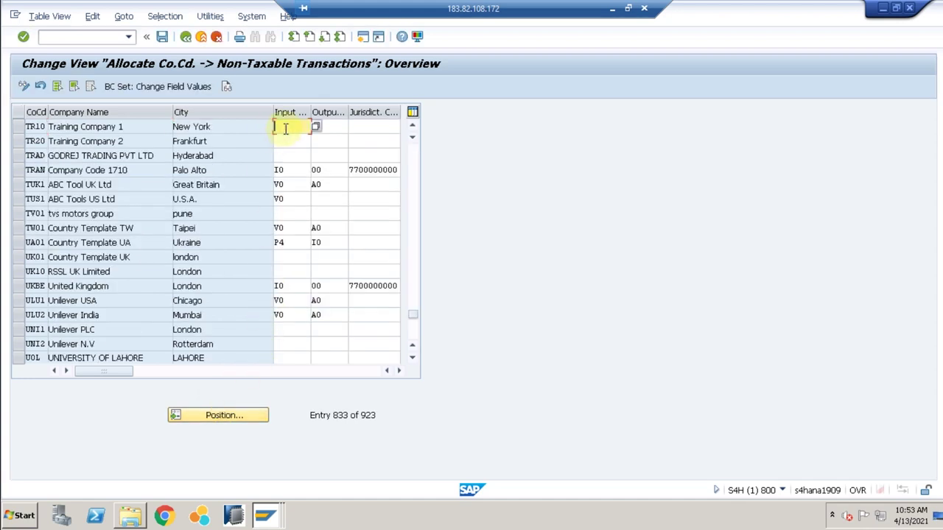
{"action": "left_click", "coordinate": [316, 127]}
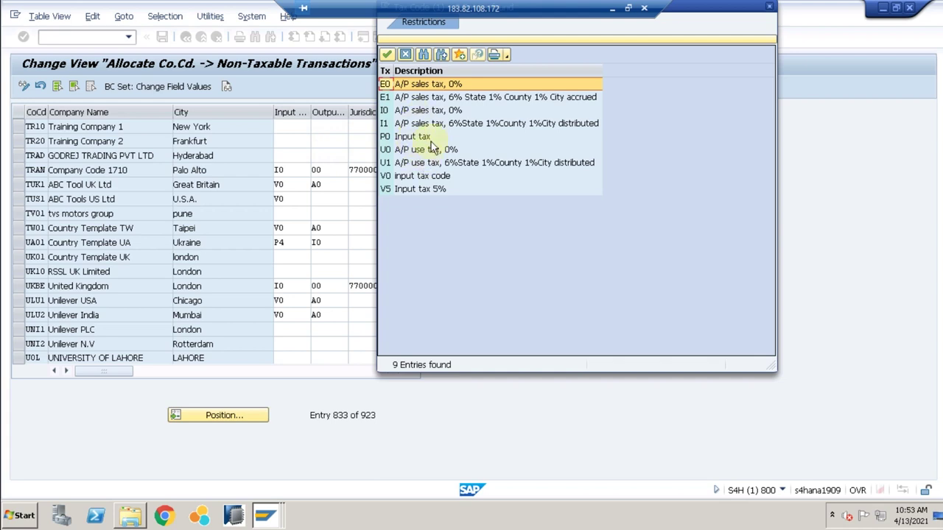
{"action": "left_click", "coordinate": [425, 70]}
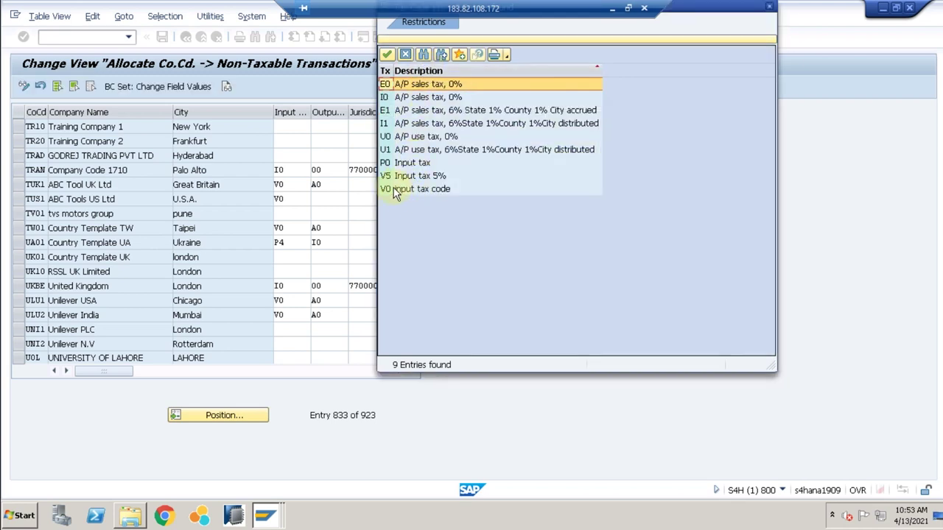
{"action": "left_click", "coordinate": [393, 191]}
{"action": "double_click", "coordinate": [390, 188]}
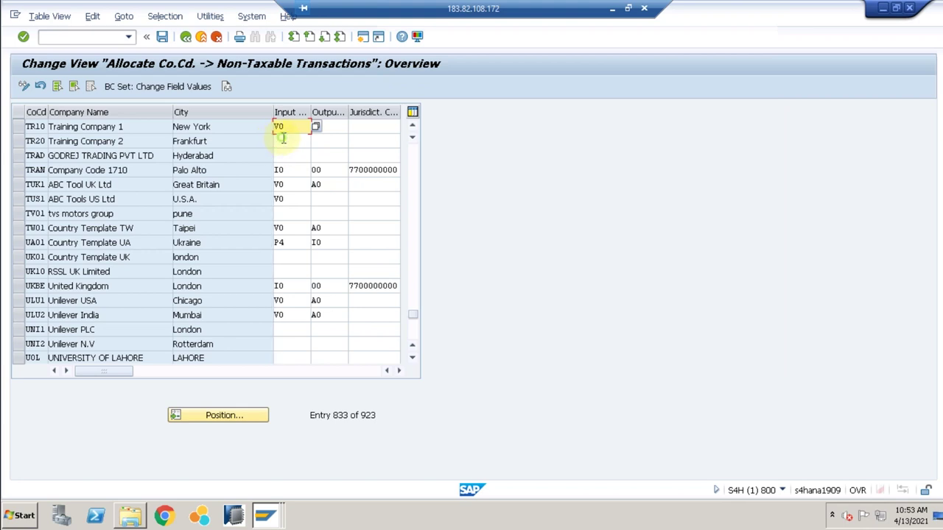
{"action": "left_click", "coordinate": [282, 140]}
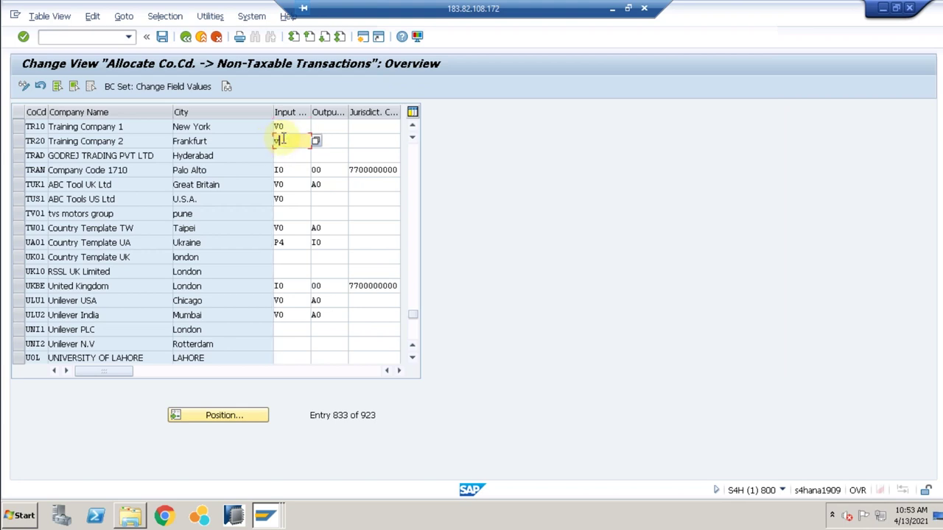
{"action": "type", "text": "v0"}
Assign output tax code A0 to company codes TR10 and TR20 for non-taxable transactions.
{"action": "left_click", "coordinate": [328, 127]}
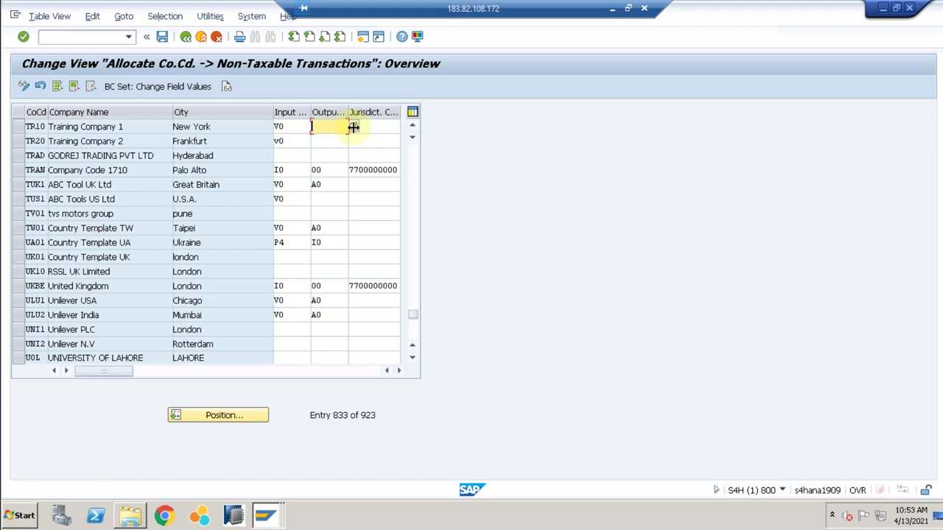
{"action": "left_click", "coordinate": [354, 129]}
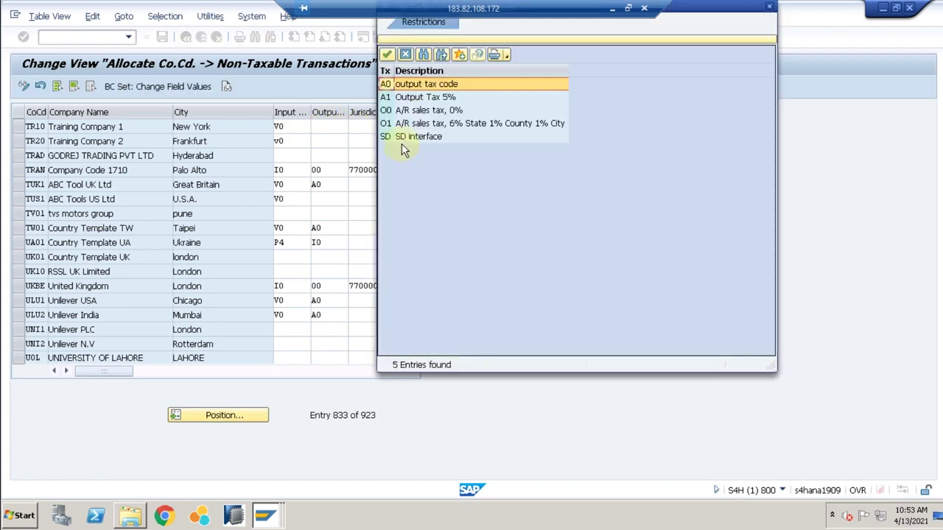
{"action": "left_click", "coordinate": [413, 87]}
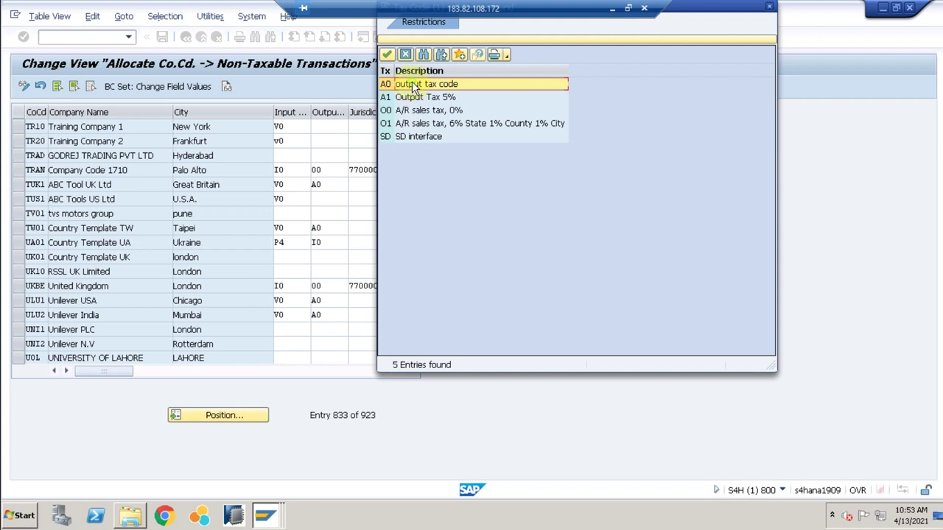
{"action": "double_click", "coordinate": [412, 84]}
{"action": "left_click", "coordinate": [322, 136]}
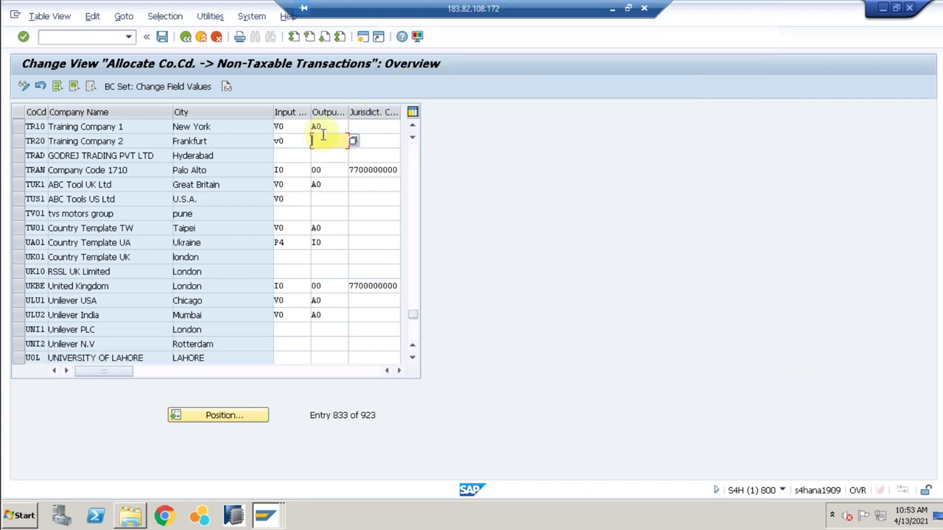
{"action": "type", "text": "a0"}
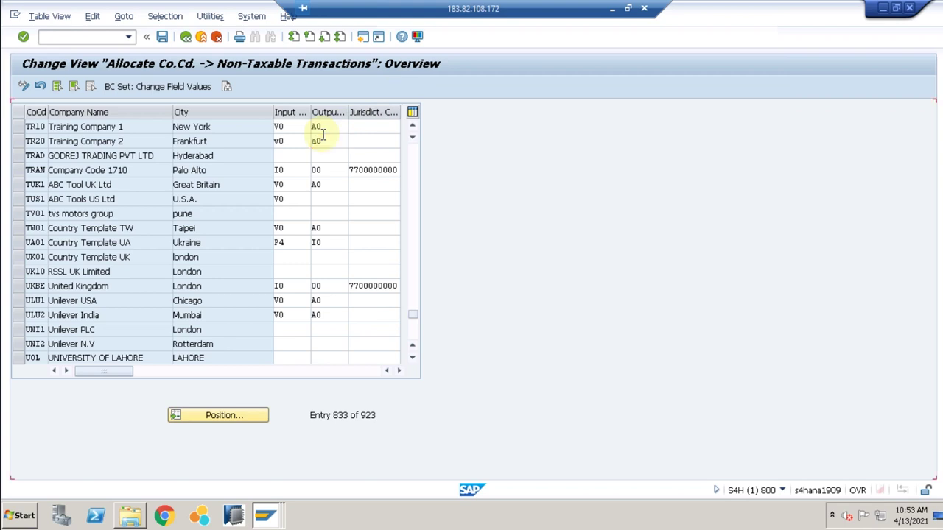
{"action": "key", "text": "Return"}
Save the non-taxable tax code assignments to customizing request S4HK904051 and return to the IMG structure.
{"action": "left_click", "coordinate": [162, 37]}
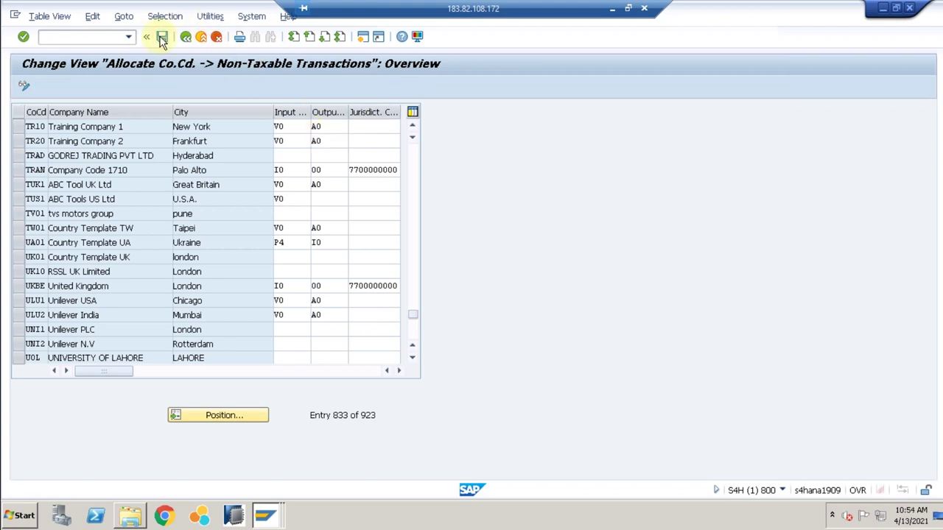
{"action": "left_click", "coordinate": [204, 234]}
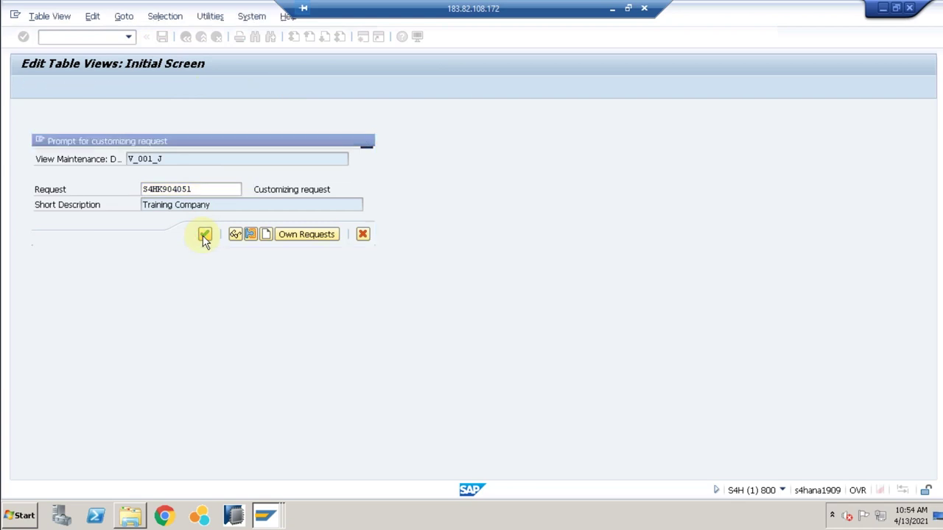
{"action": "left_click", "coordinate": [186, 37]}
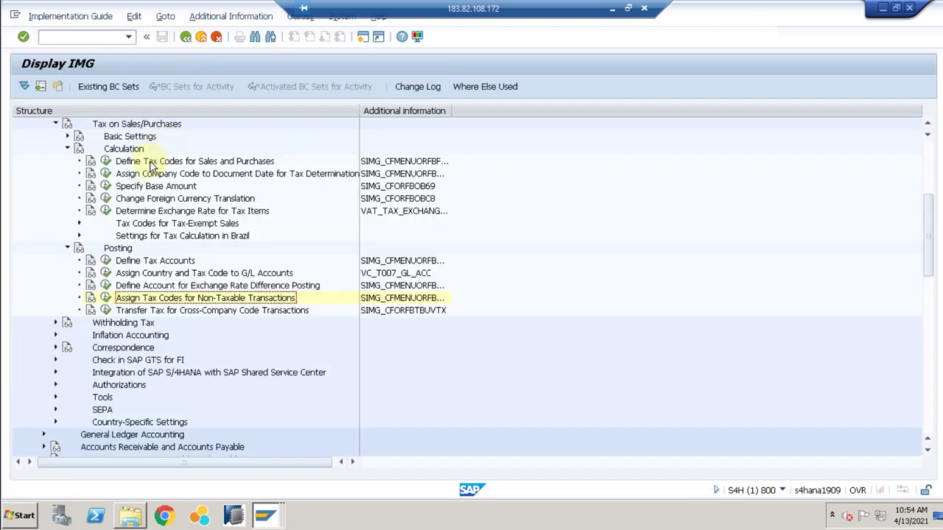
Collapse the Tax on Sales/Purchases nodes, Financial Accounting Global Settings and Financial Accounting in the IMG structure.
{"action": "left_click", "coordinate": [68, 249]}
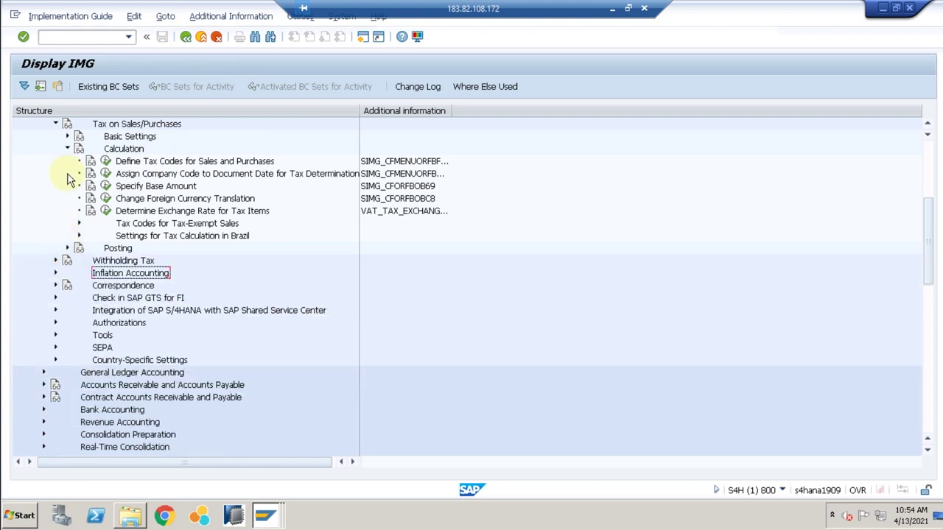
{"action": "left_click", "coordinate": [67, 148]}
{"action": "left_click", "coordinate": [55, 124]}
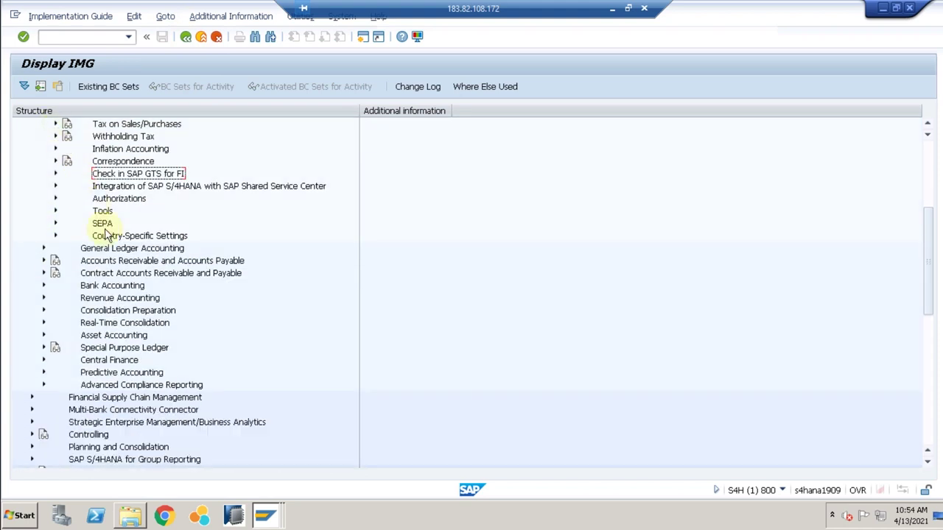
{"action": "scroll", "coordinate": [126, 265], "scroll_direction": "up", "scroll_amount": 2}
{"action": "scroll", "coordinate": [127, 265], "scroll_direction": "up", "scroll_amount": 6}
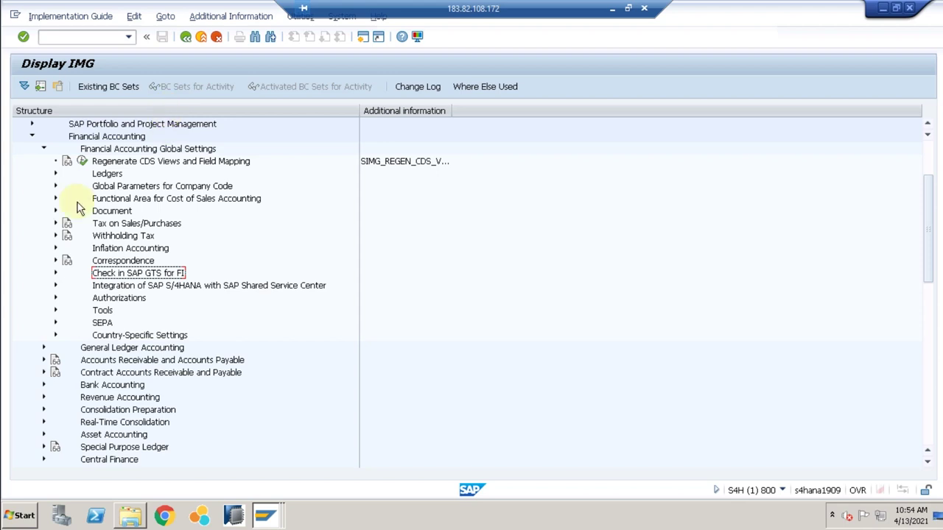
{"action": "left_click", "coordinate": [44, 150]}
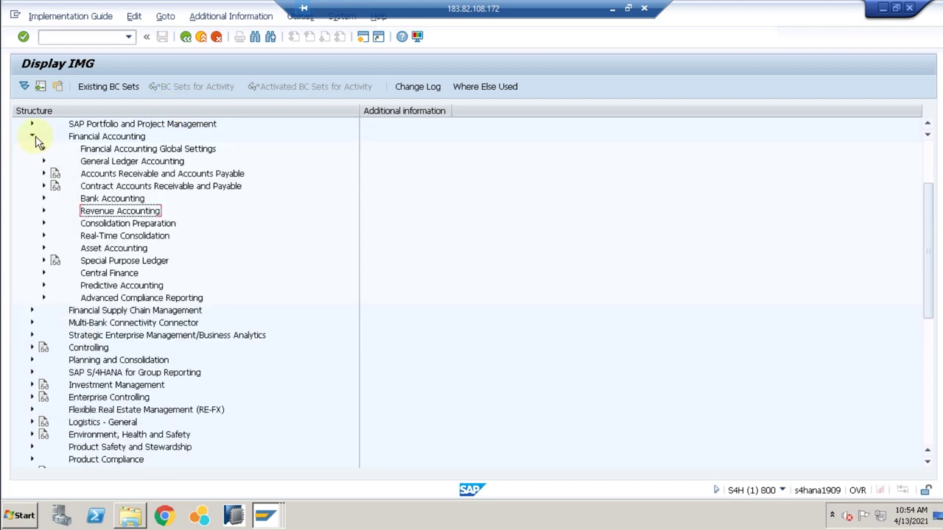
{"action": "left_click", "coordinate": [32, 136]}
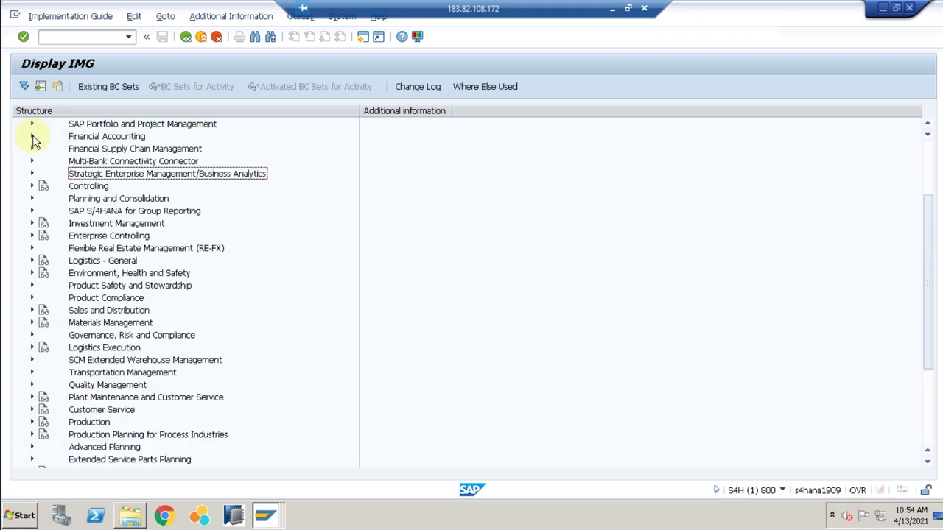